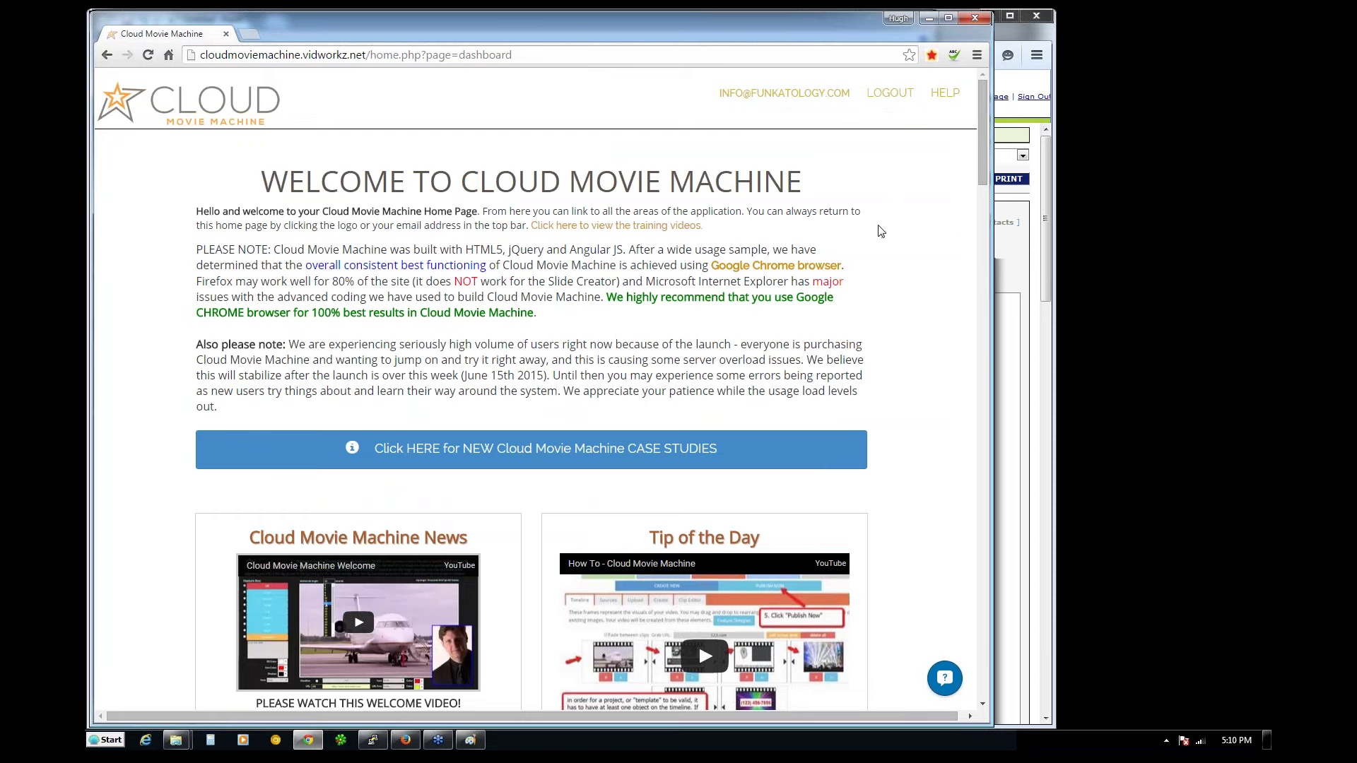
# - Look over the home page and open the test account from the My Accounts list
pyautogui.moveTo(986, 157); pyautogui.dragTo(986, 228)
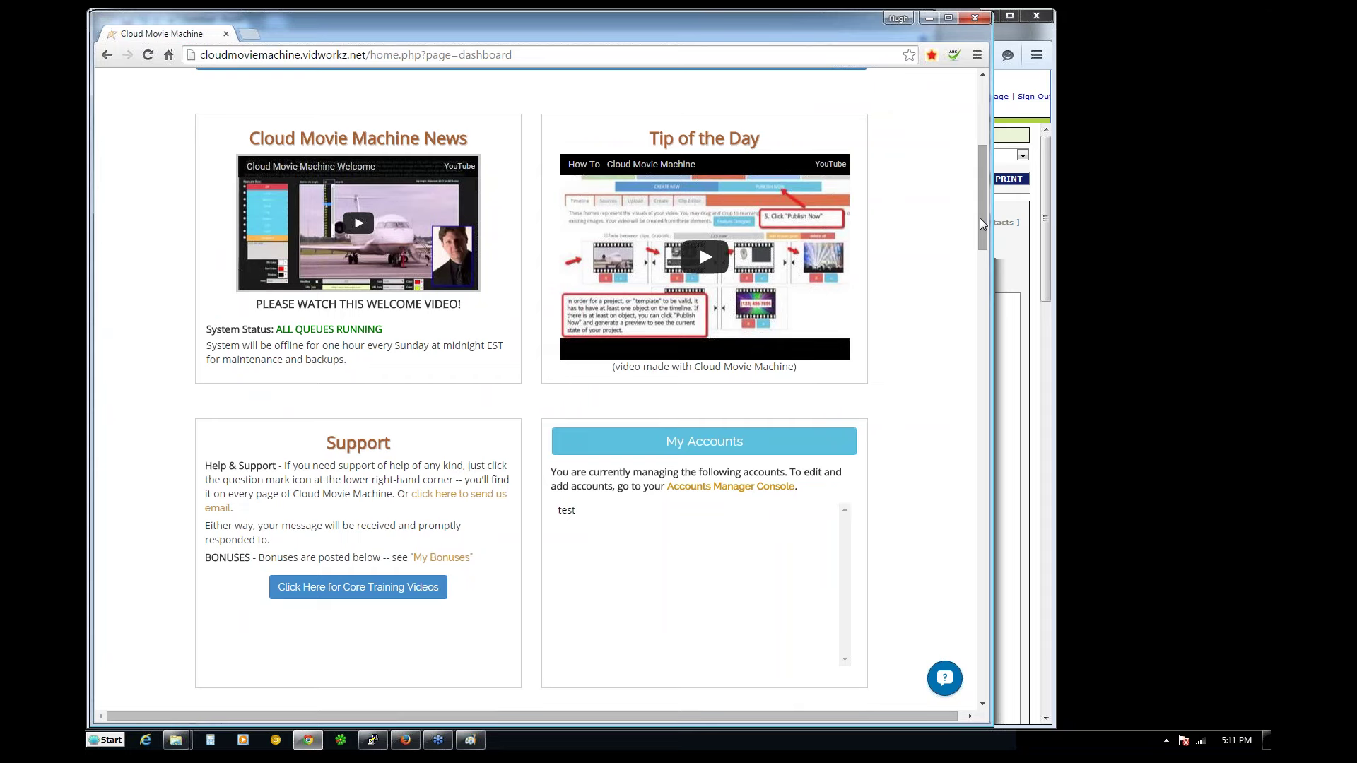
pyautogui.click(979, 219)
pyautogui.moveTo(980, 220); pyautogui.dragTo(980, 134)
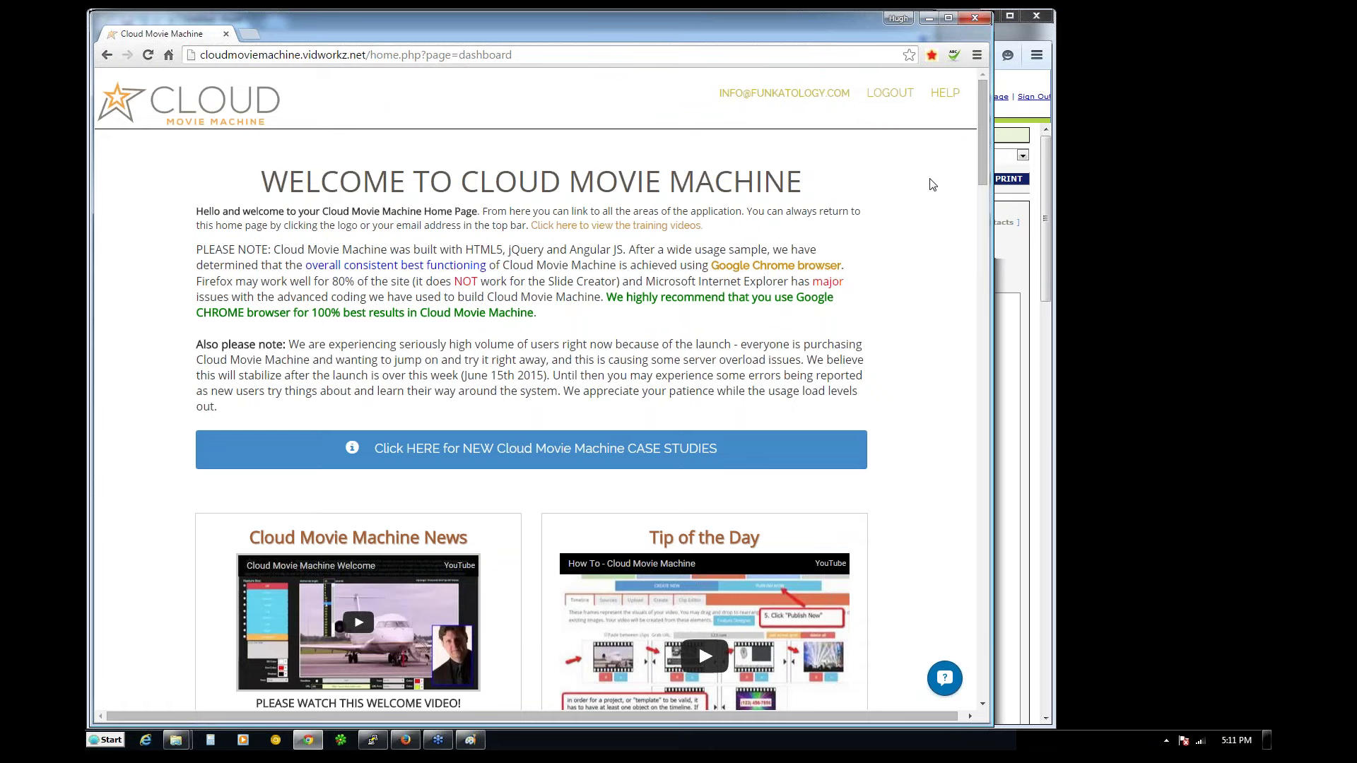
pyautogui.click(783, 94)
pyautogui.moveTo(986, 161)
pyautogui.mouseDown()
pyautogui.moveTo(981, 181)
pyautogui.moveTo(978, 147)
pyautogui.mouseUp()
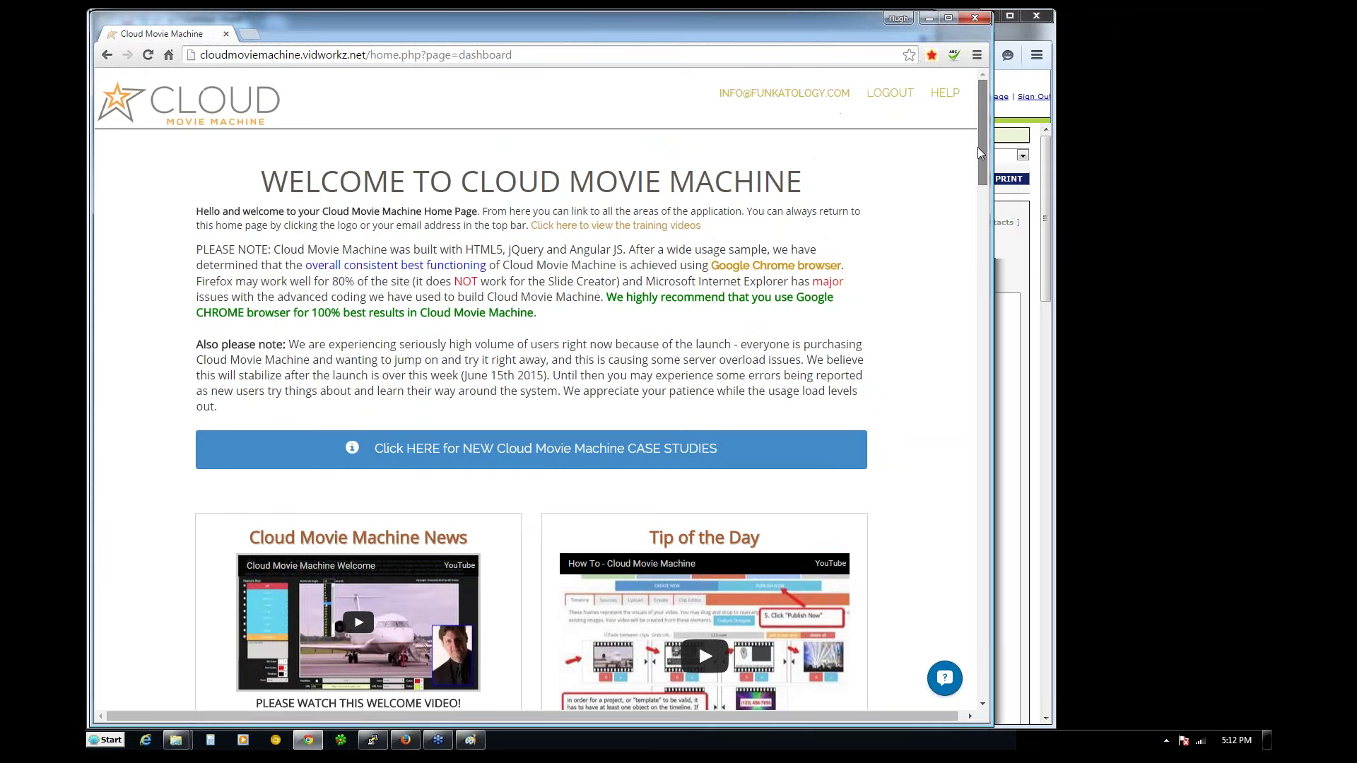
pyautogui.click(754, 94)
pyautogui.moveTo(981, 131); pyautogui.dragTo(968, 207)
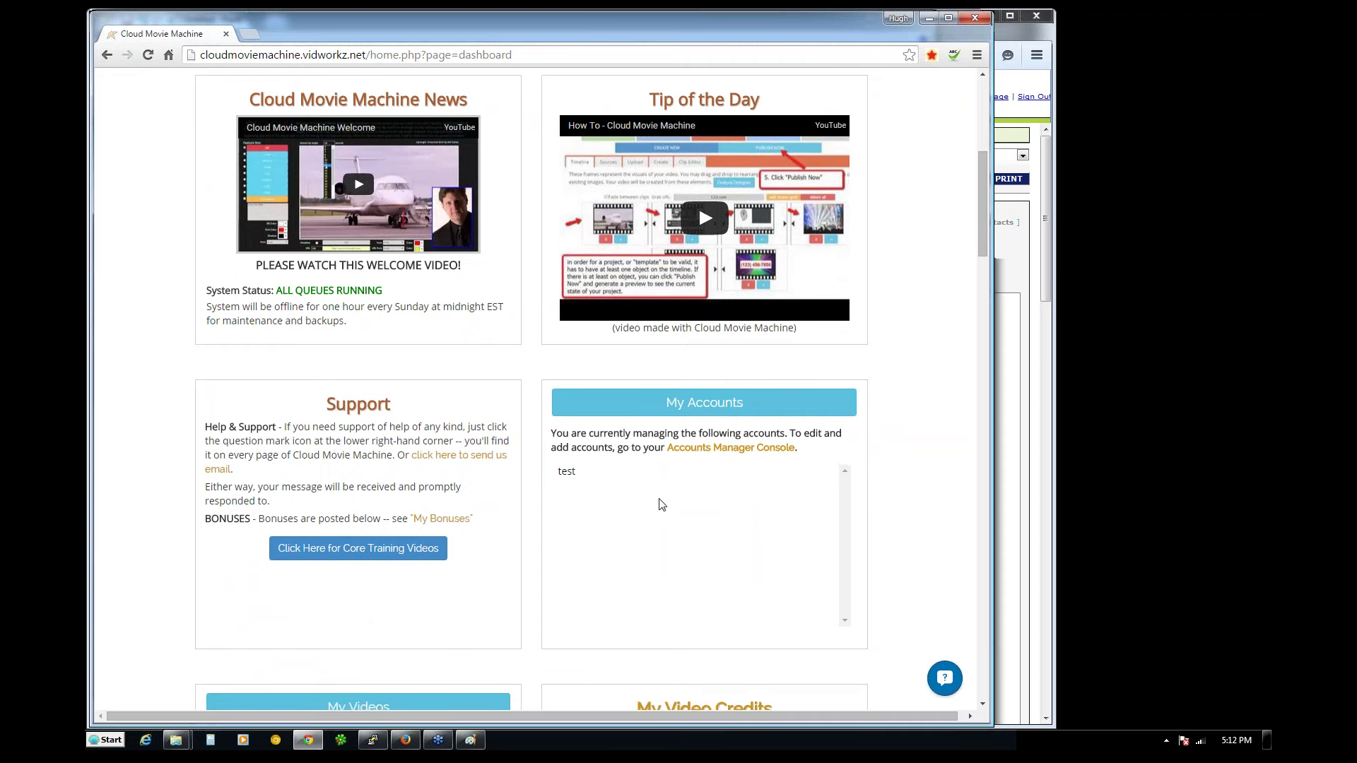
pyautogui.click(566, 477)
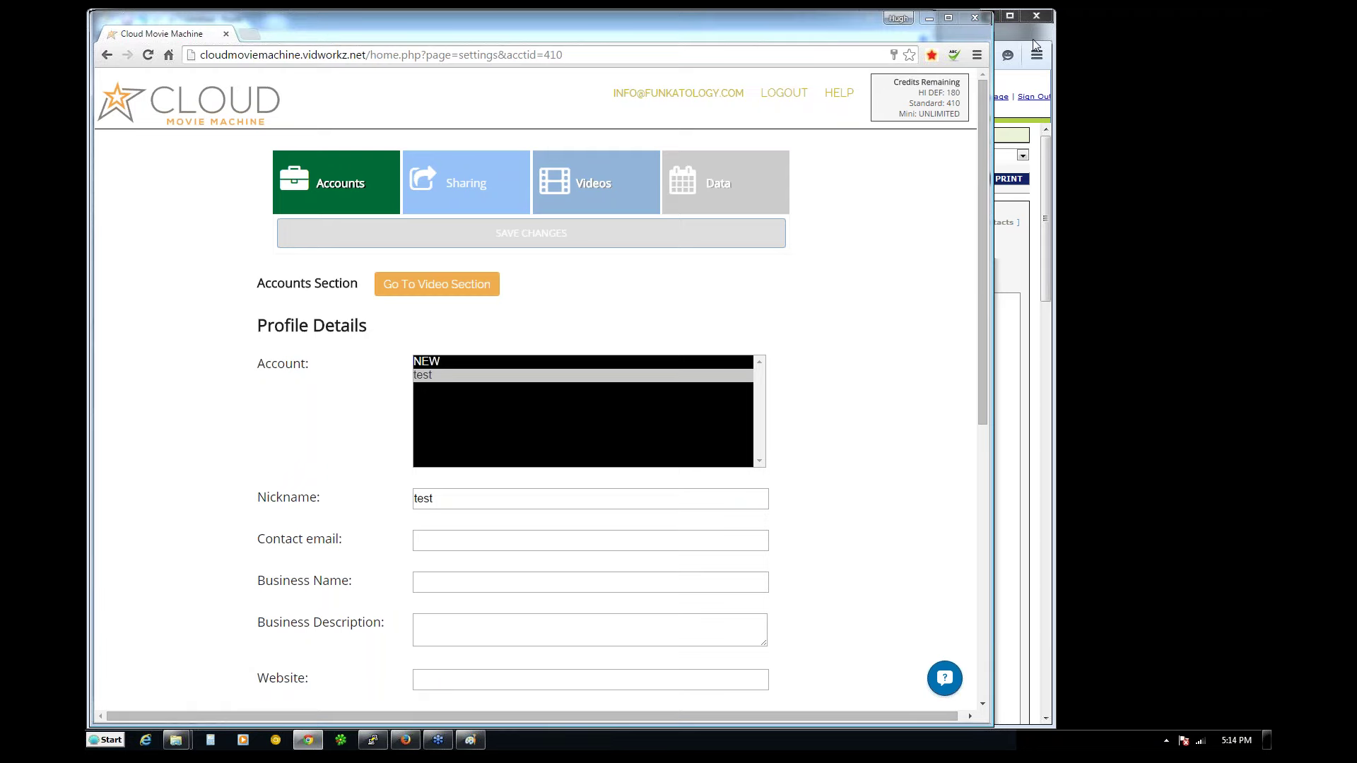
# - Try a trivial edit of the test account's Nickname without saving it
pyautogui.click(689, 34)
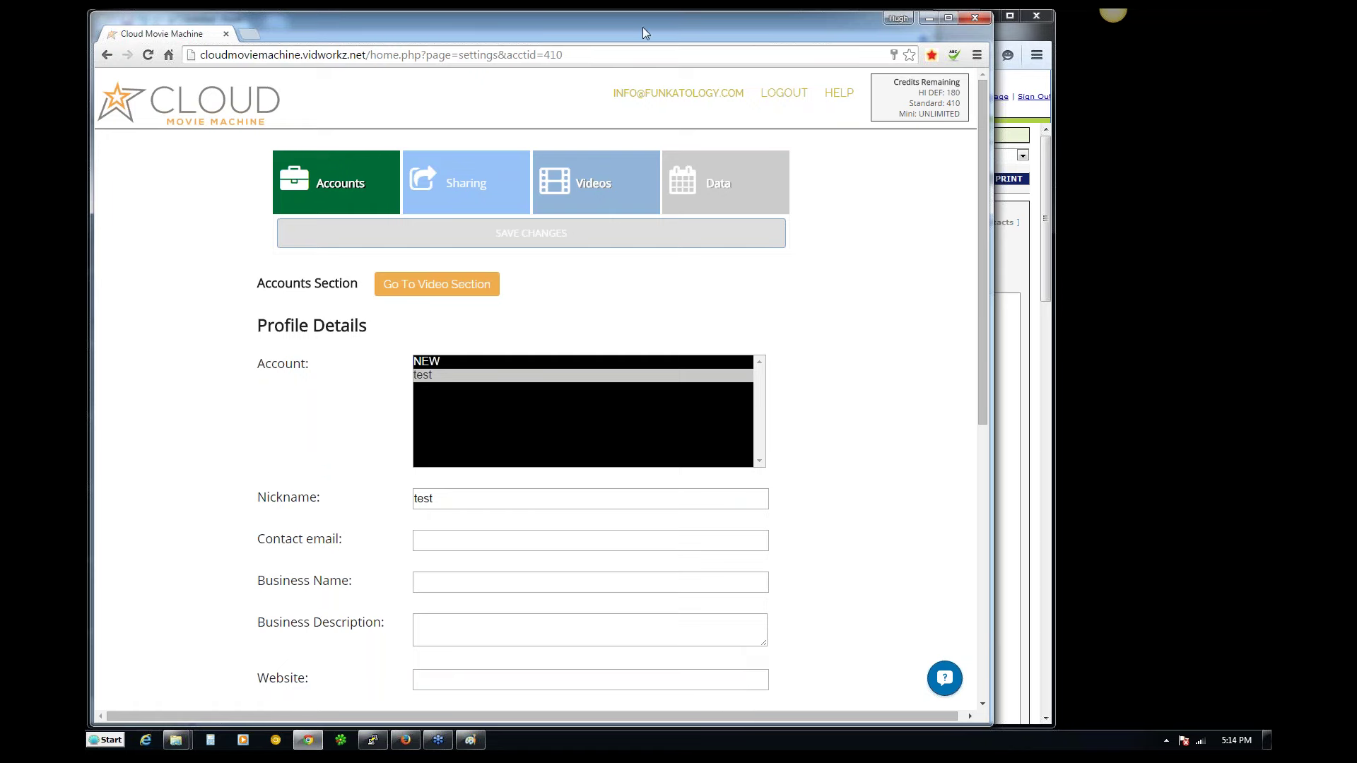
pyautogui.click(478, 500)
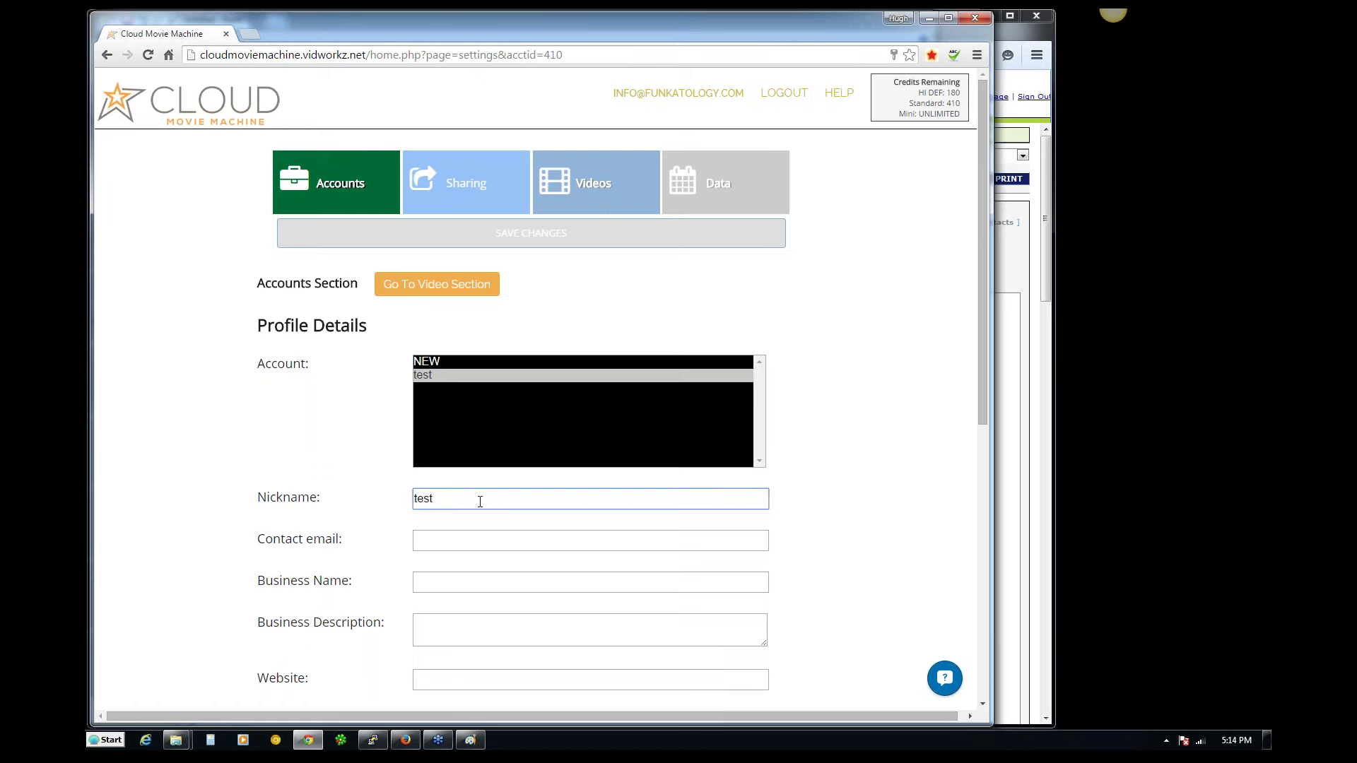
pyautogui.click(440, 501)
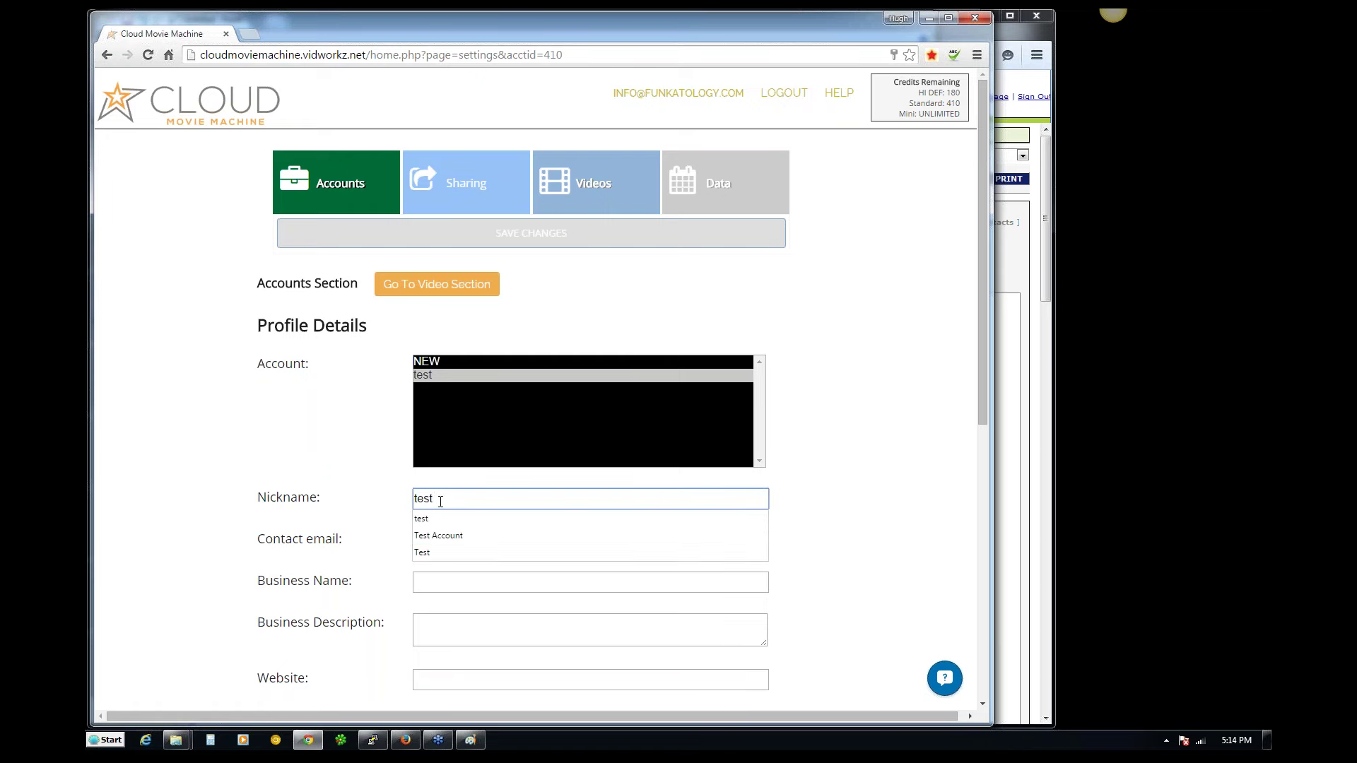
pyautogui.press('BackSpace')
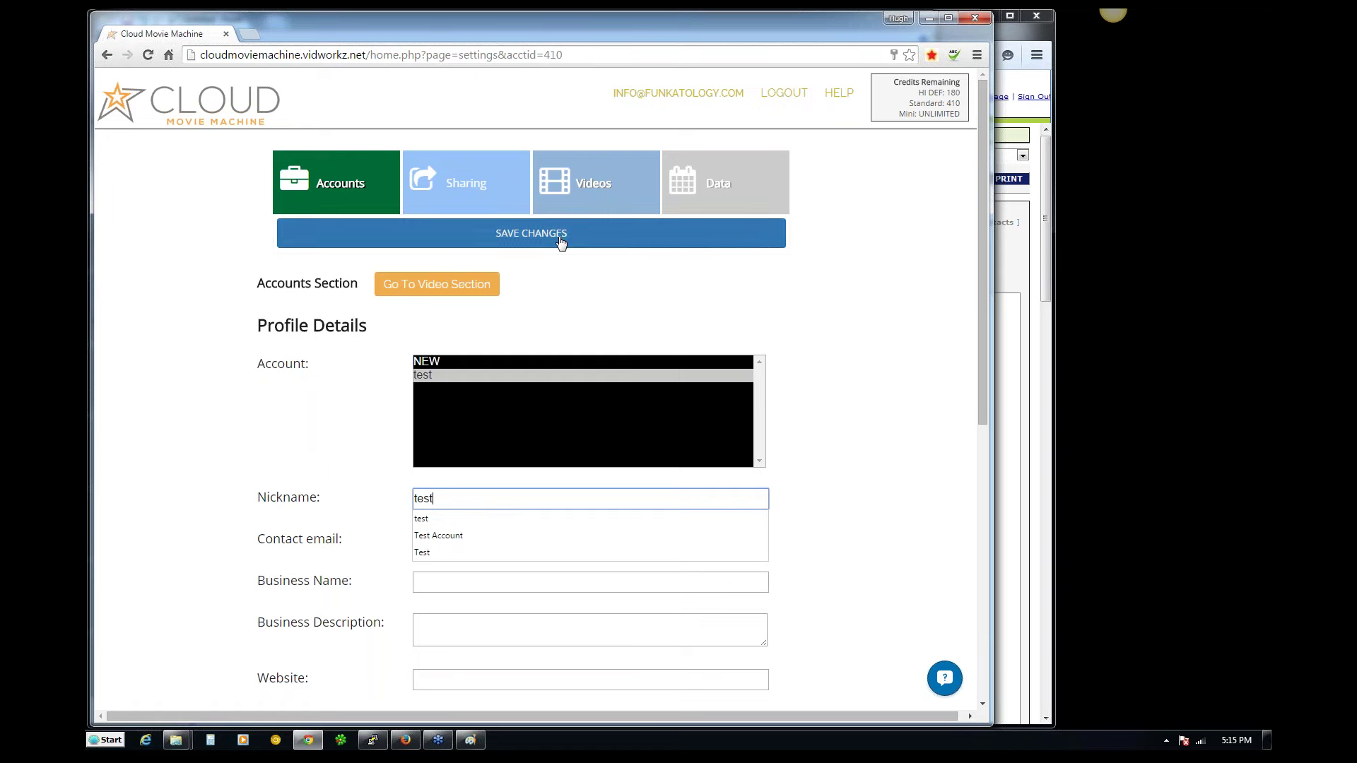
pyautogui.click(487, 319)
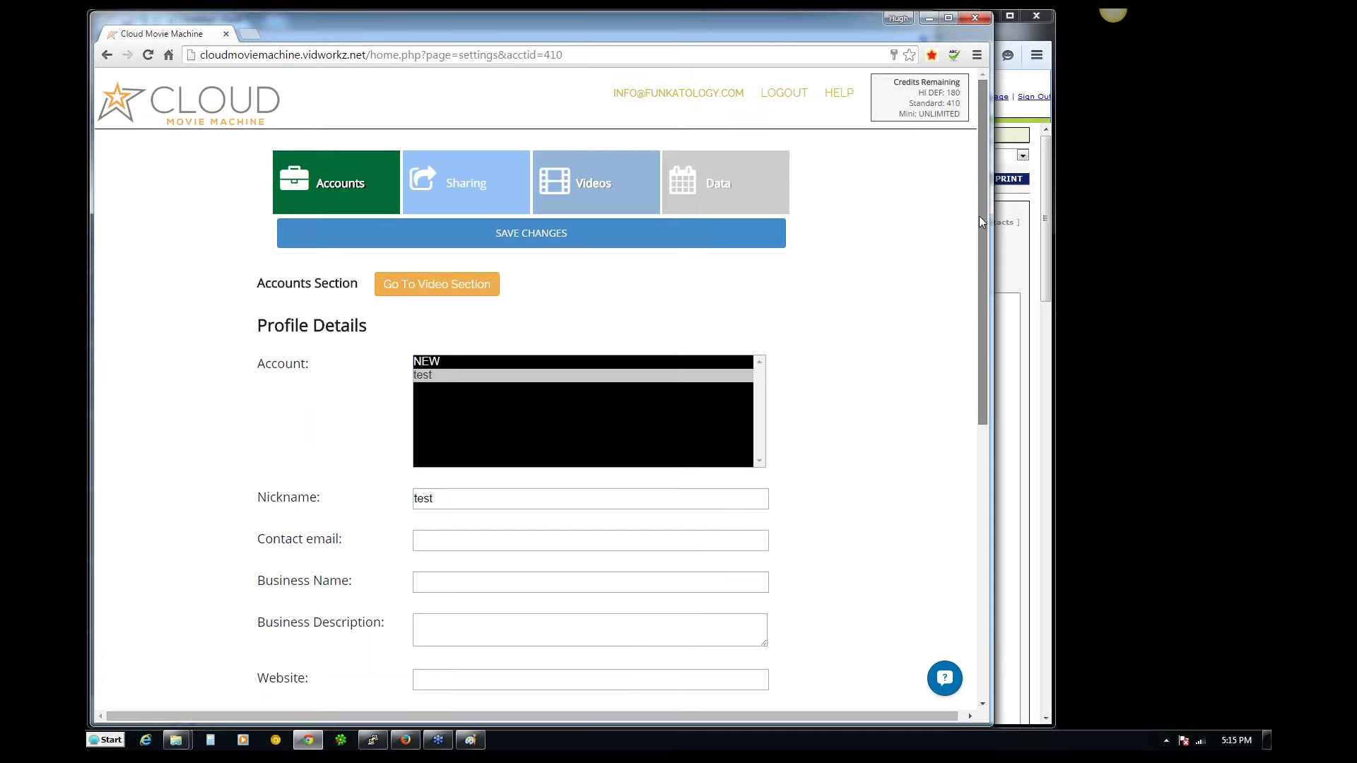
# - Review the account's profile fields and go to the video section, leaving the page without saving
pyautogui.moveTo(978, 224); pyautogui.dragTo(969, 295)
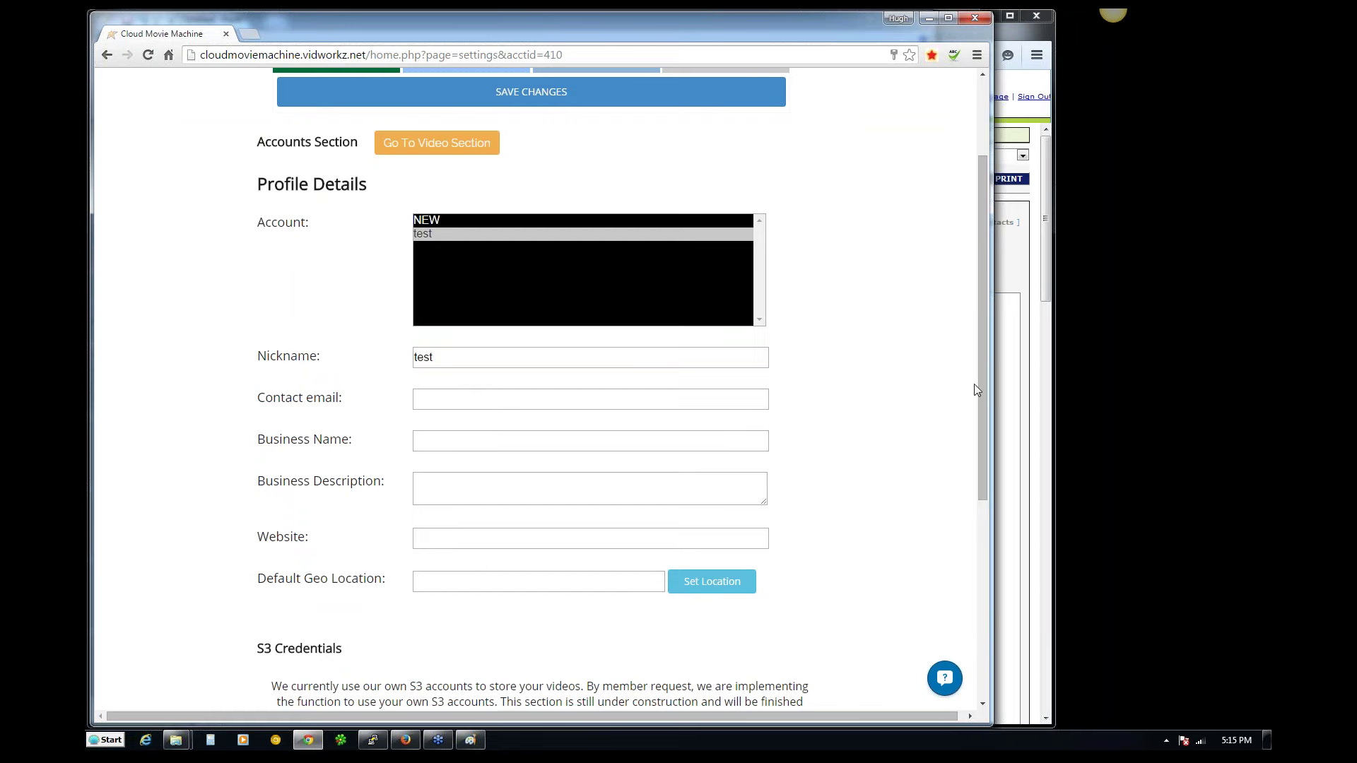
pyautogui.moveTo(978, 384); pyautogui.dragTo(982, 298)
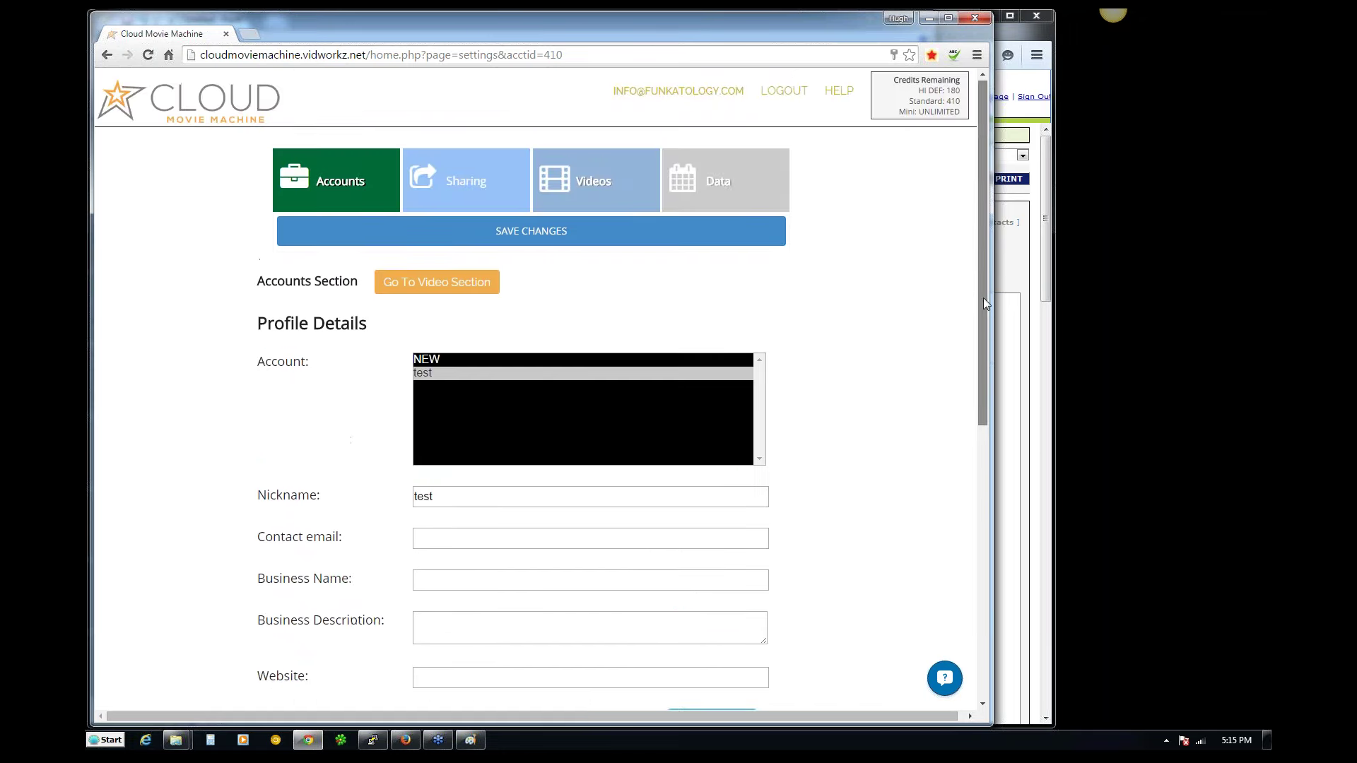
pyautogui.click(439, 285)
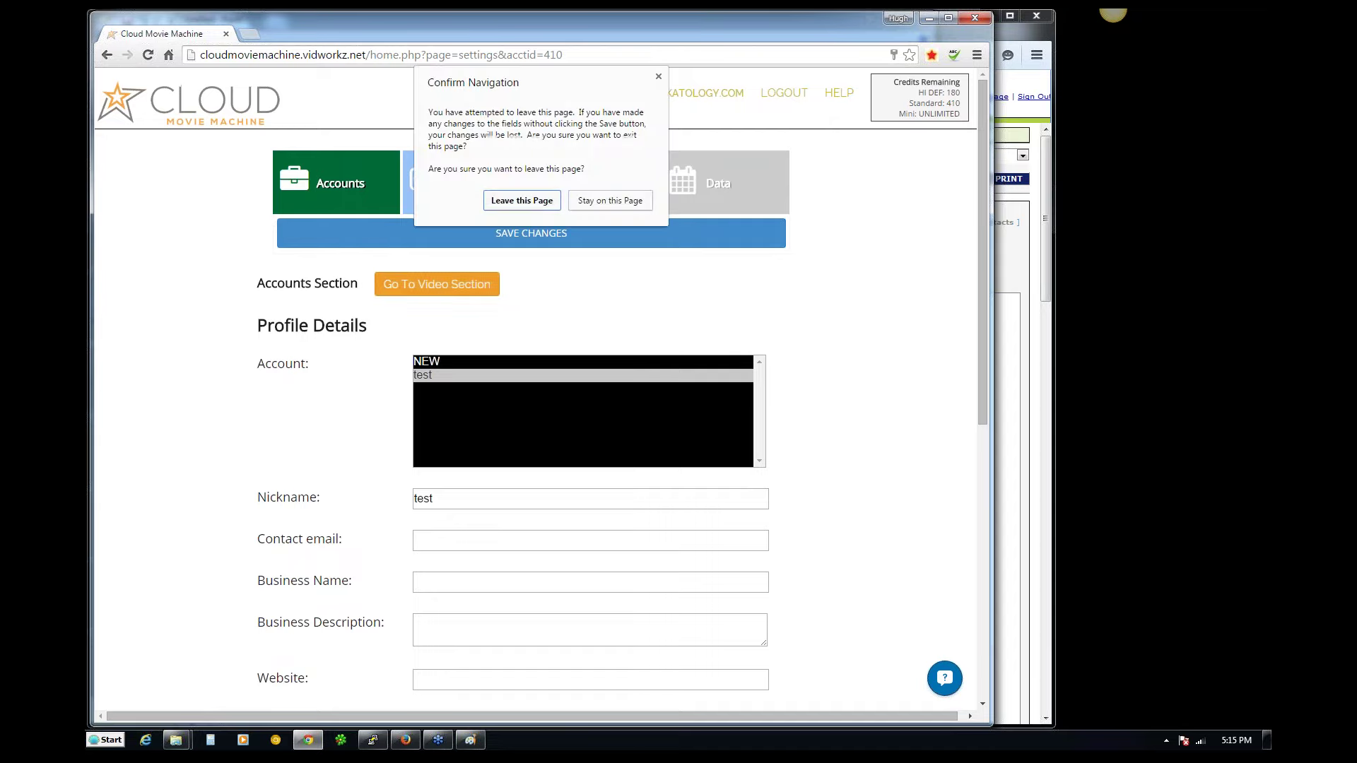
pyautogui.click(523, 200)
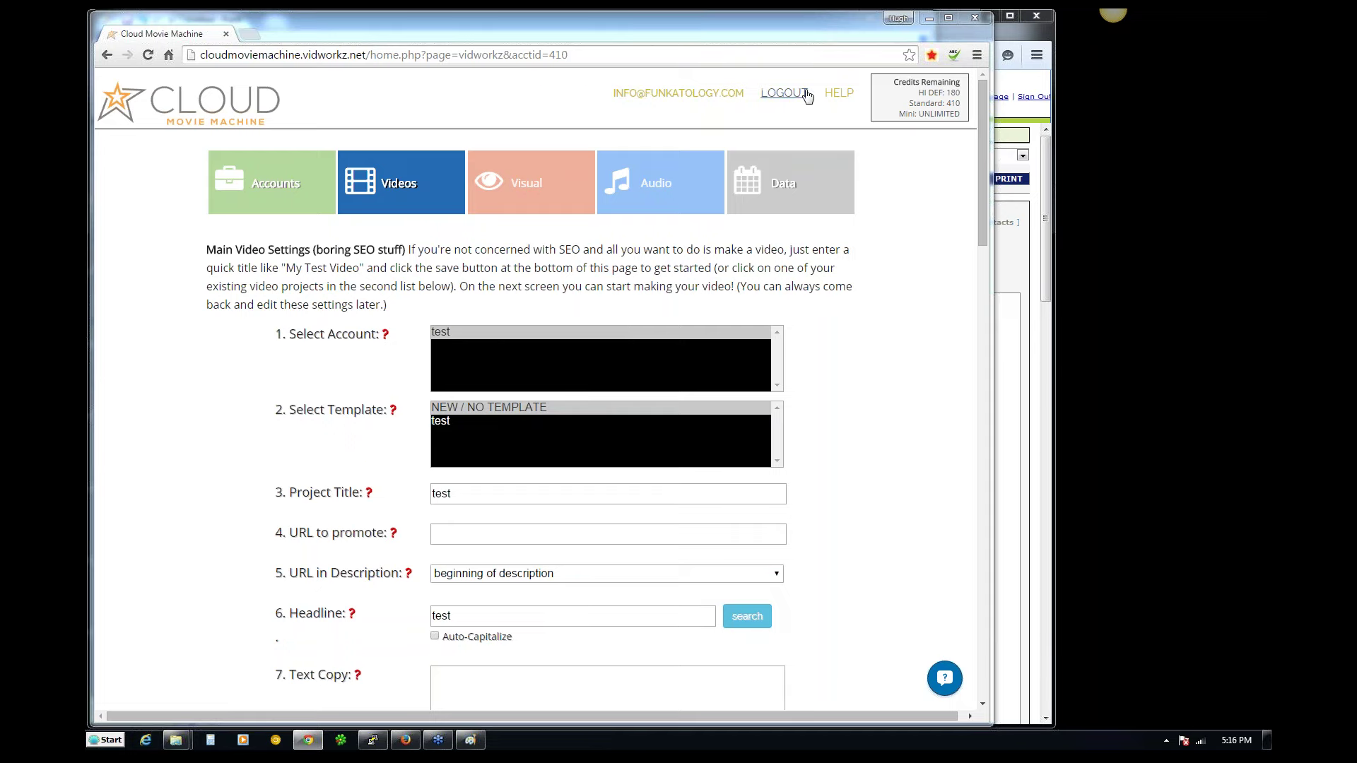
# - Log out and sign back in with the other member's saved login e-mail
pyautogui.click(784, 93)
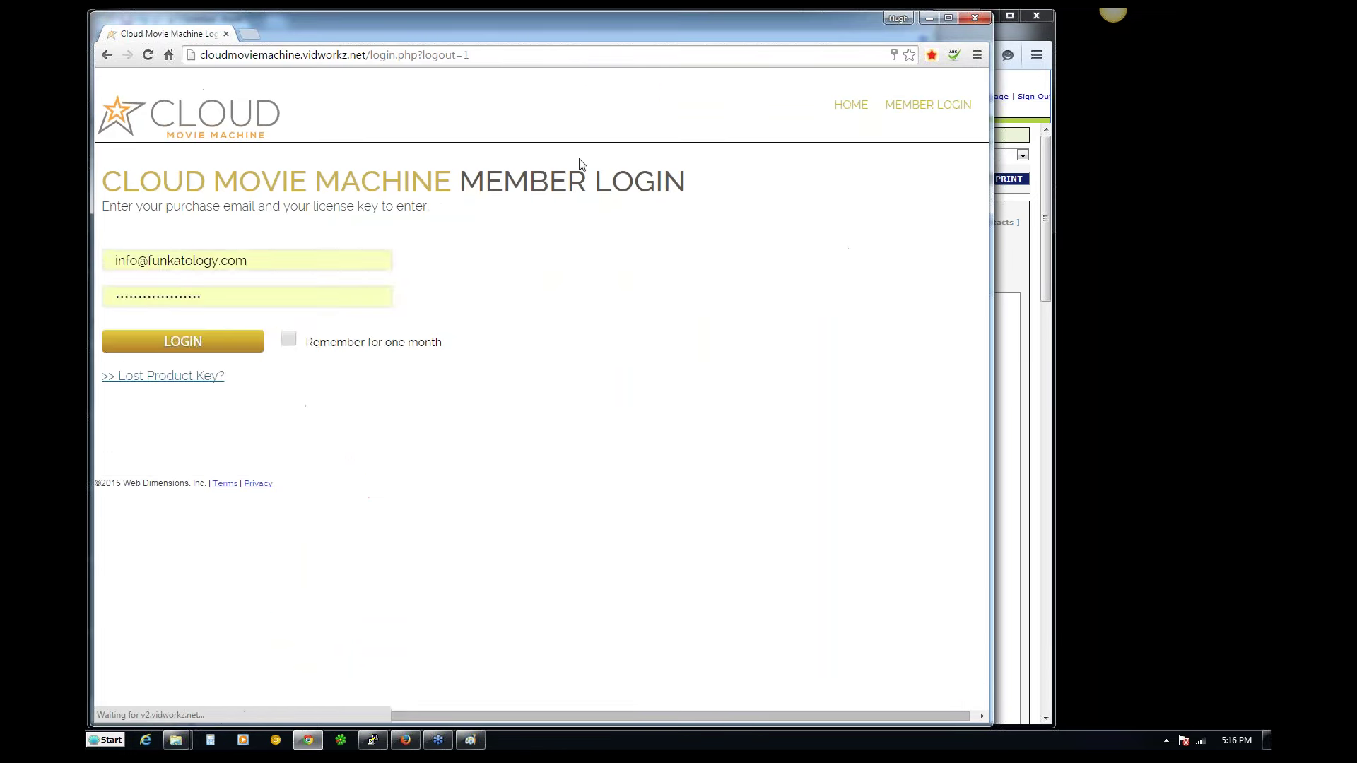
pyautogui.moveTo(266, 259); pyautogui.dragTo(97, 263)
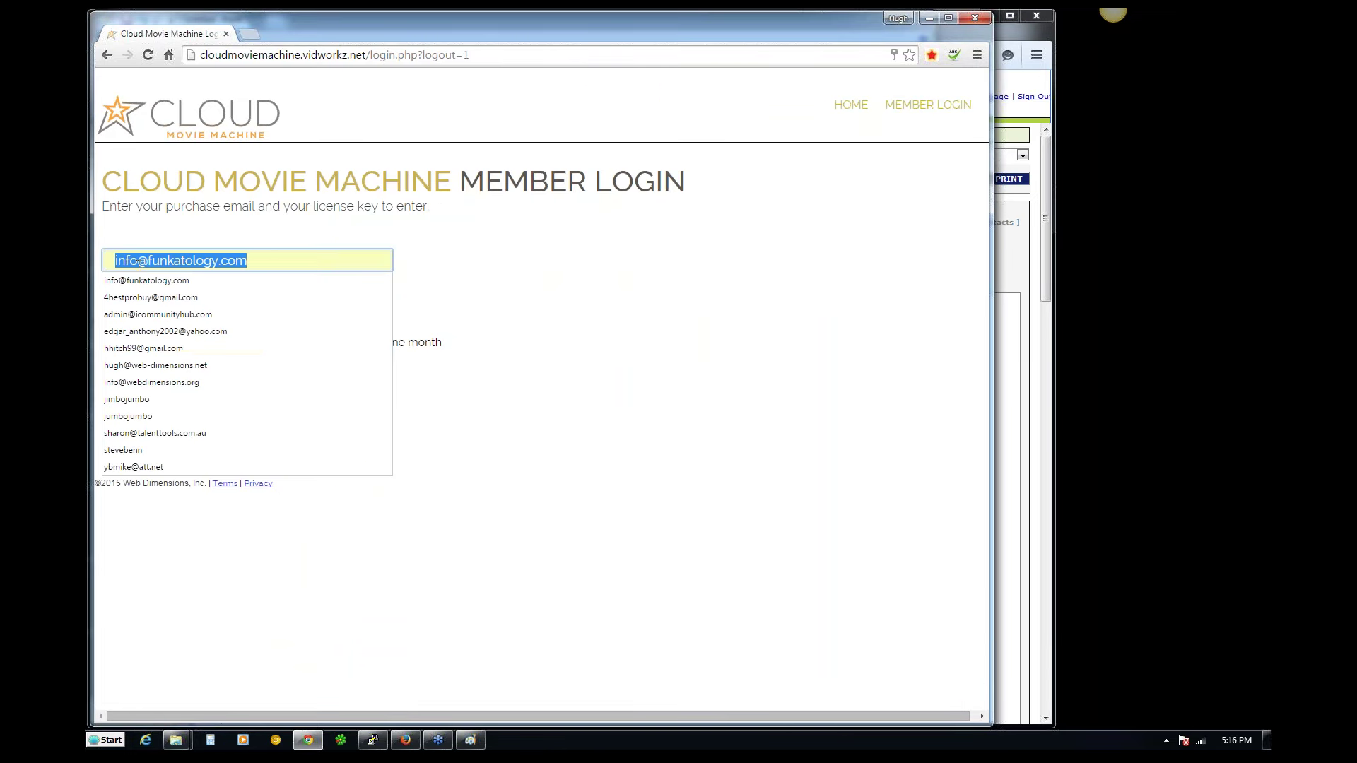
pyautogui.write('info')
pyautogui.click(140, 298)
pyautogui.click(146, 340)
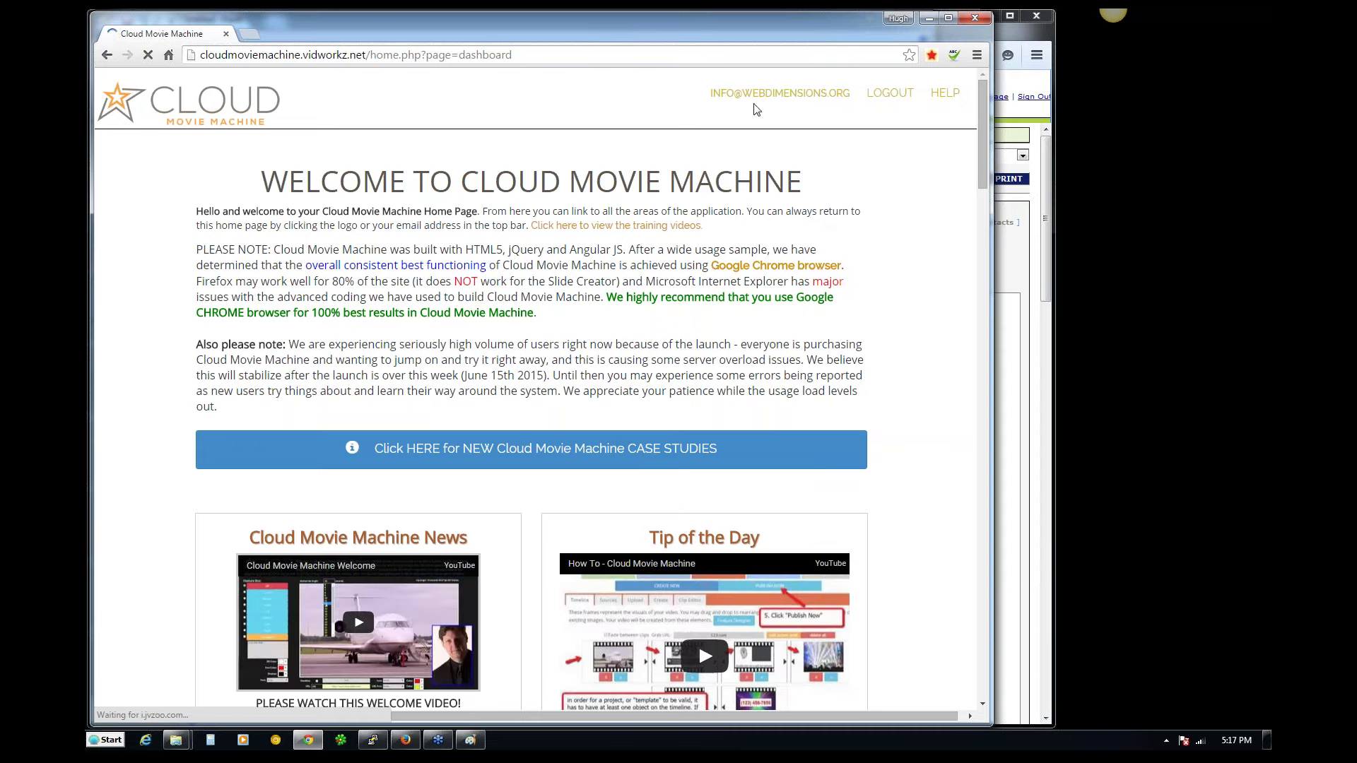
# - Open account 123 from the My Accounts list and look through the accounts in its profile details
pyautogui.moveTo(984, 141); pyautogui.dragTo(974, 257)
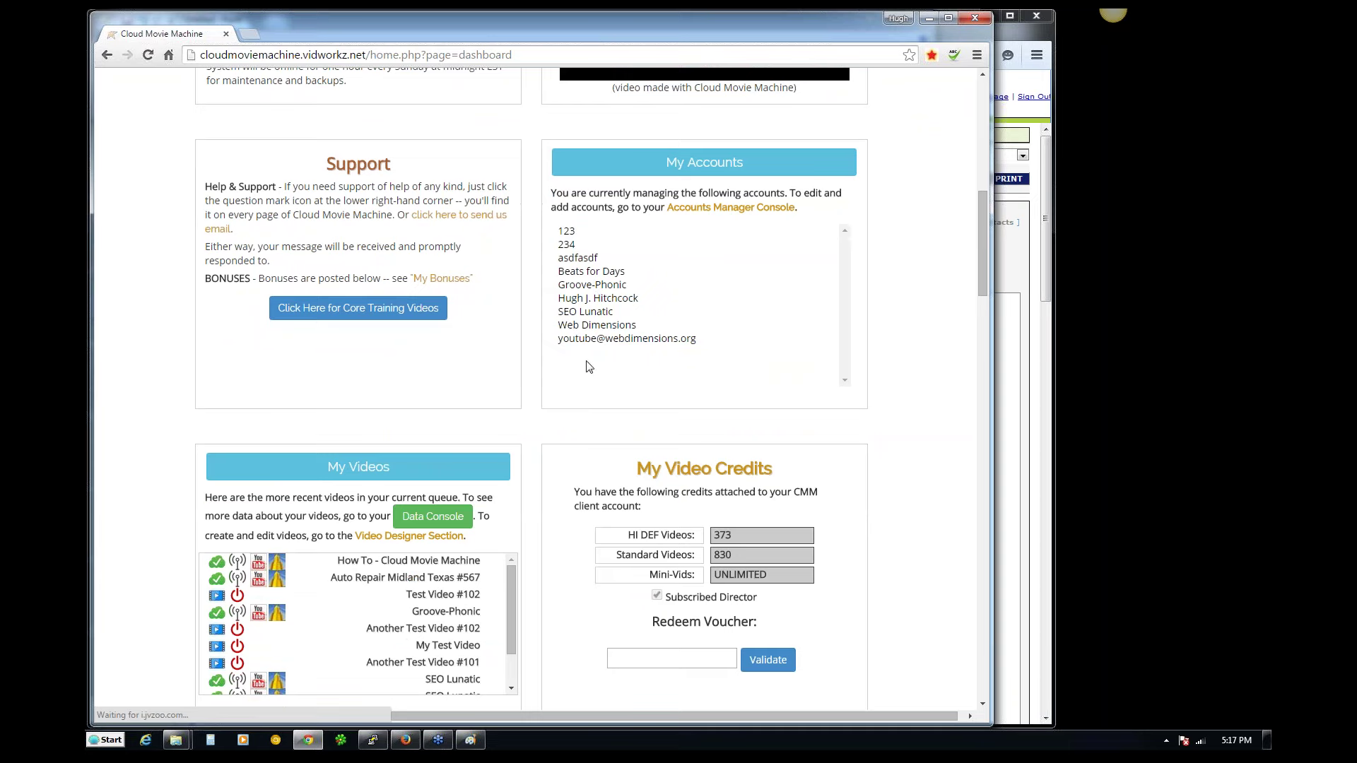
pyautogui.click(569, 237)
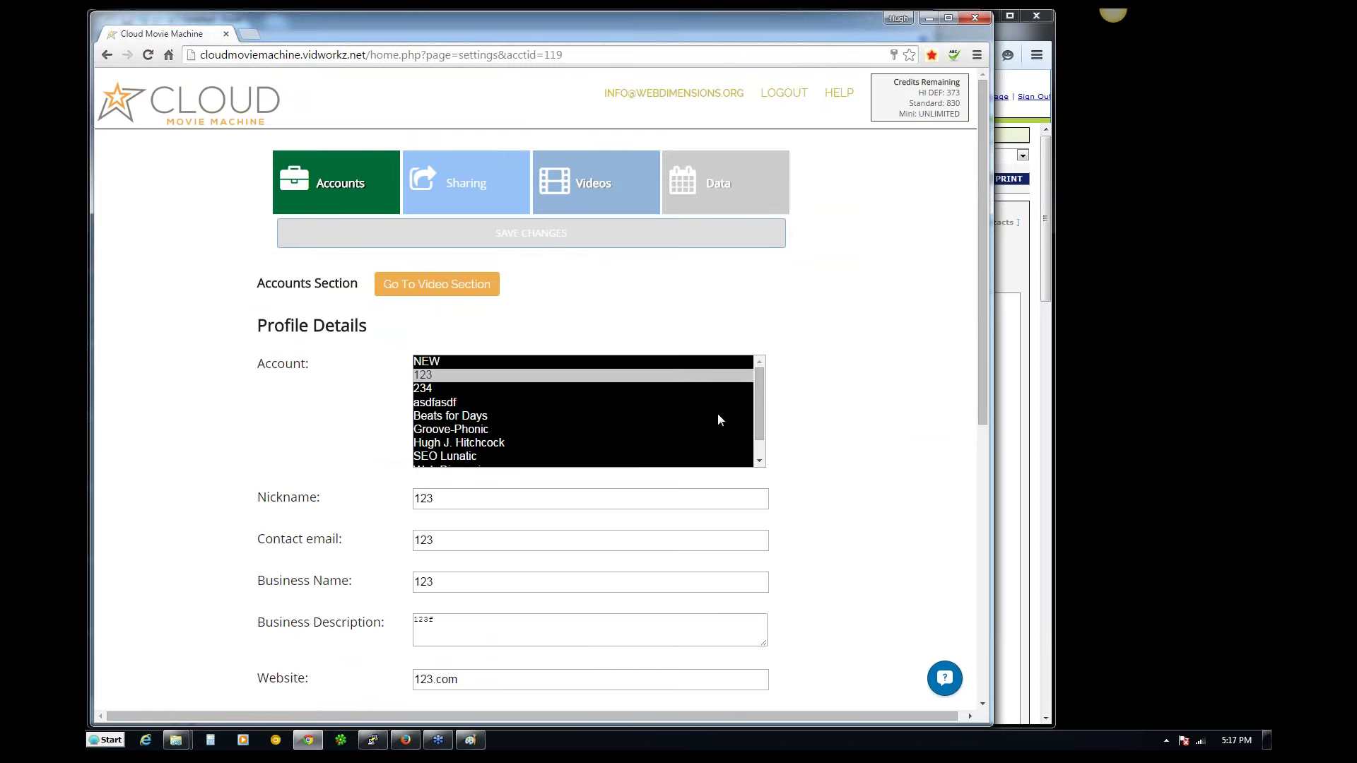
pyautogui.moveTo(757, 376); pyautogui.dragTo(715, 389)
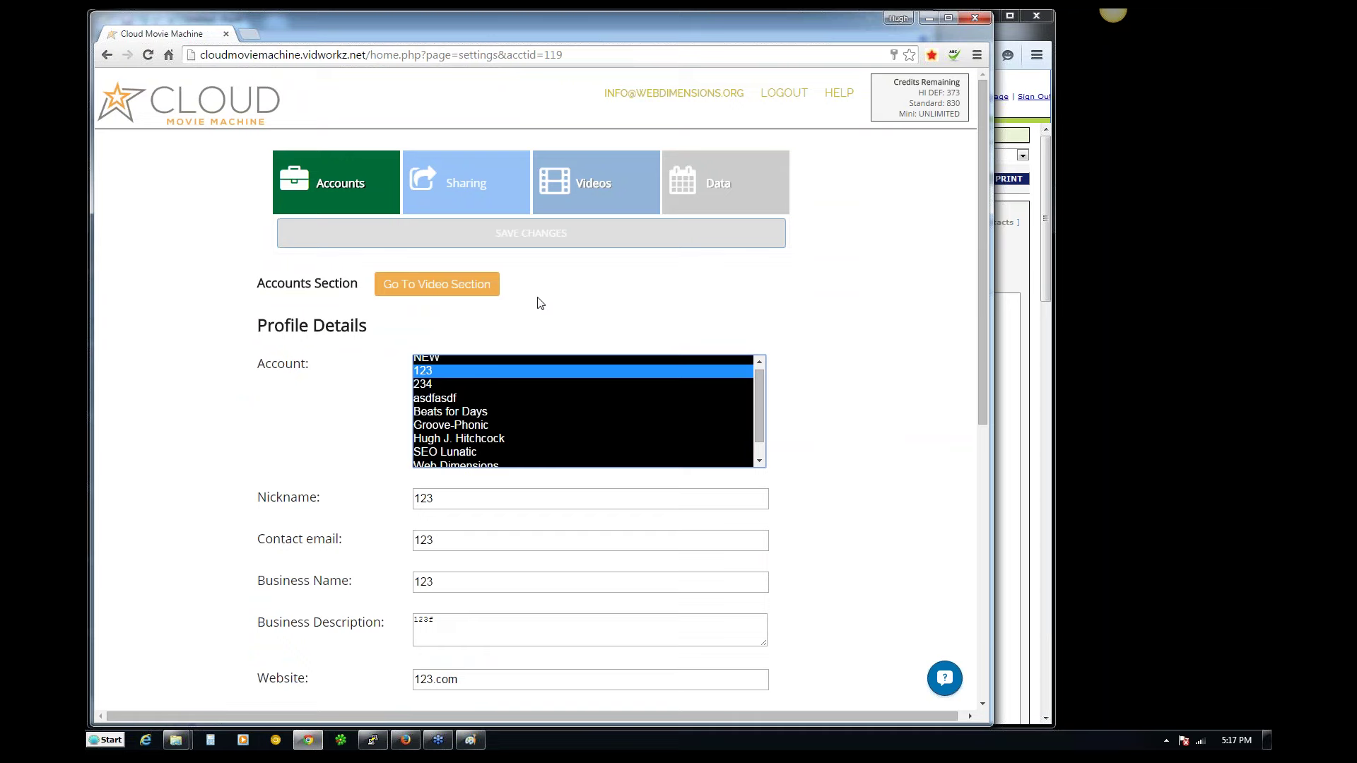
pyautogui.moveTo(760, 418); pyautogui.dragTo(759, 412)
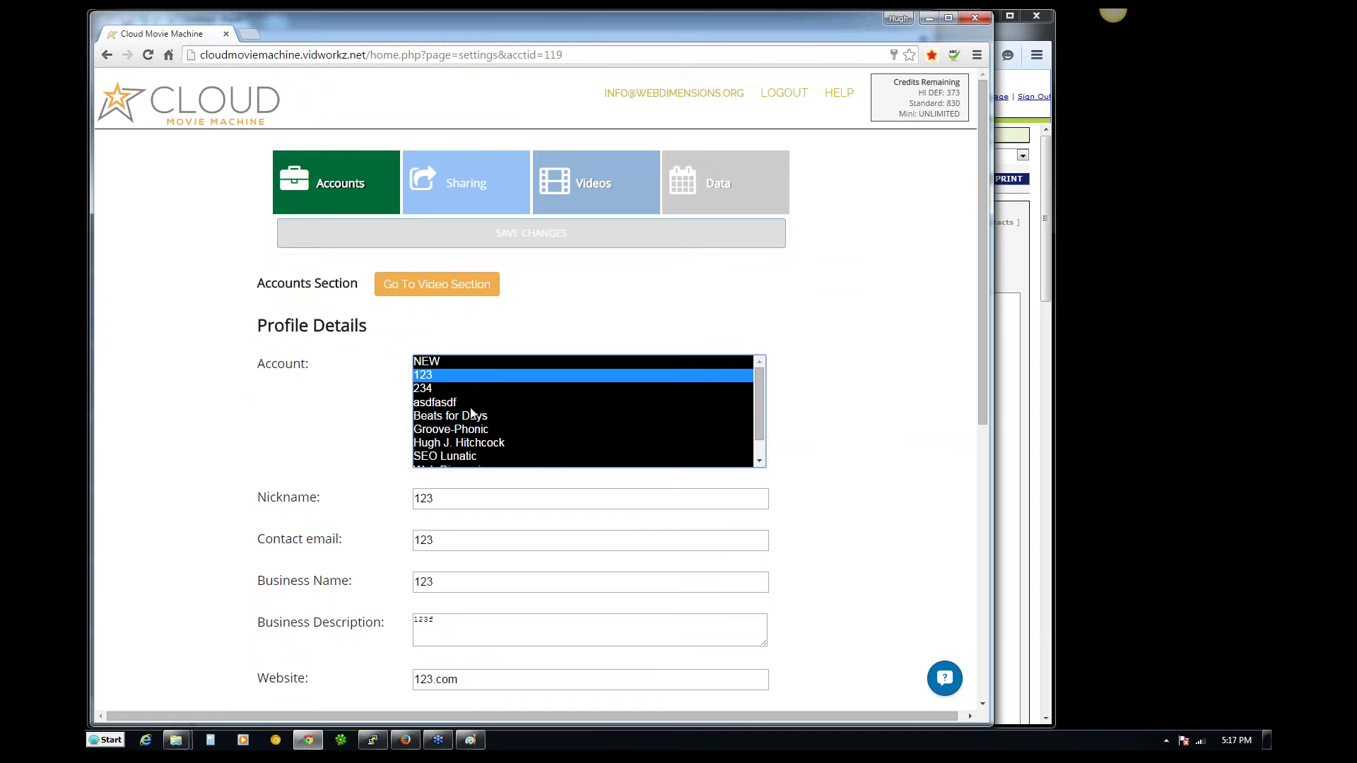
# - Go to the video section for account 123 and look through its template list
pyautogui.click(457, 289)
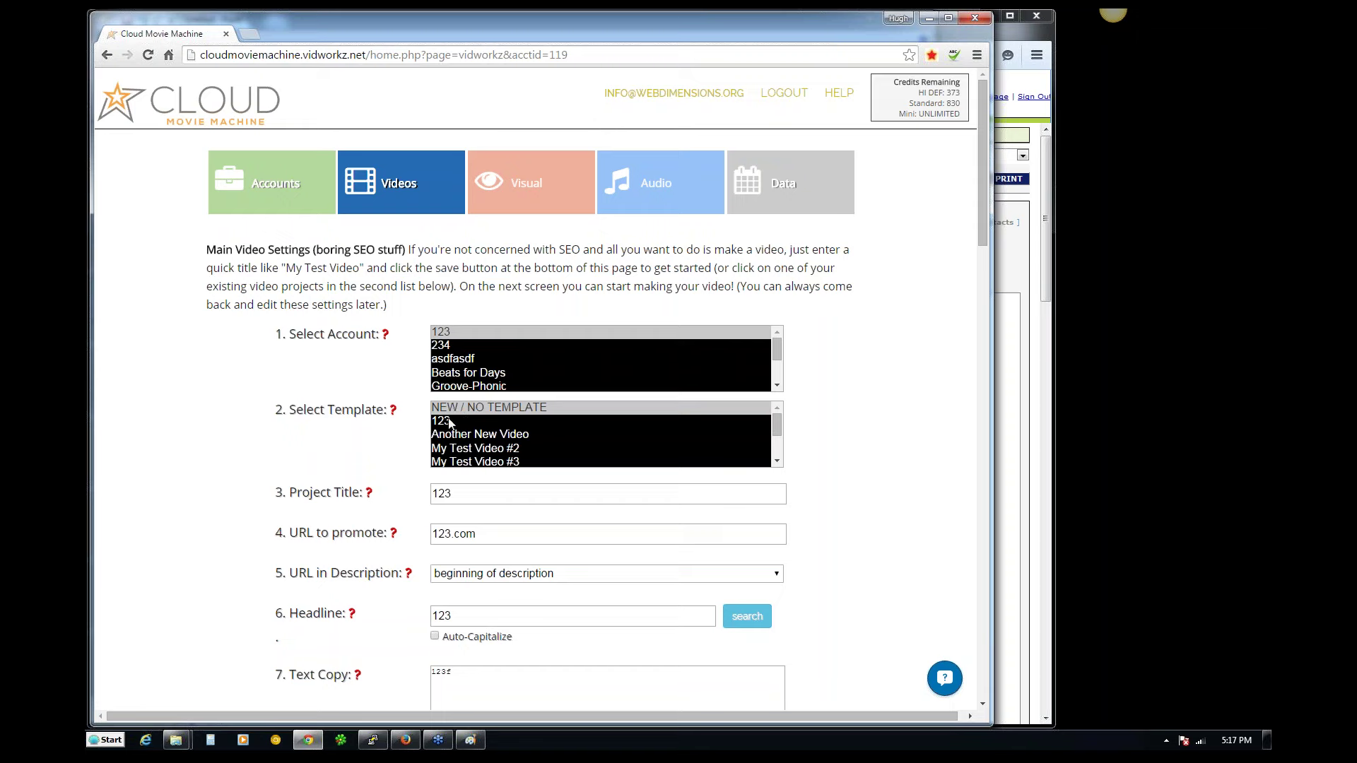
pyautogui.moveTo(775, 422); pyautogui.dragTo(774, 444)
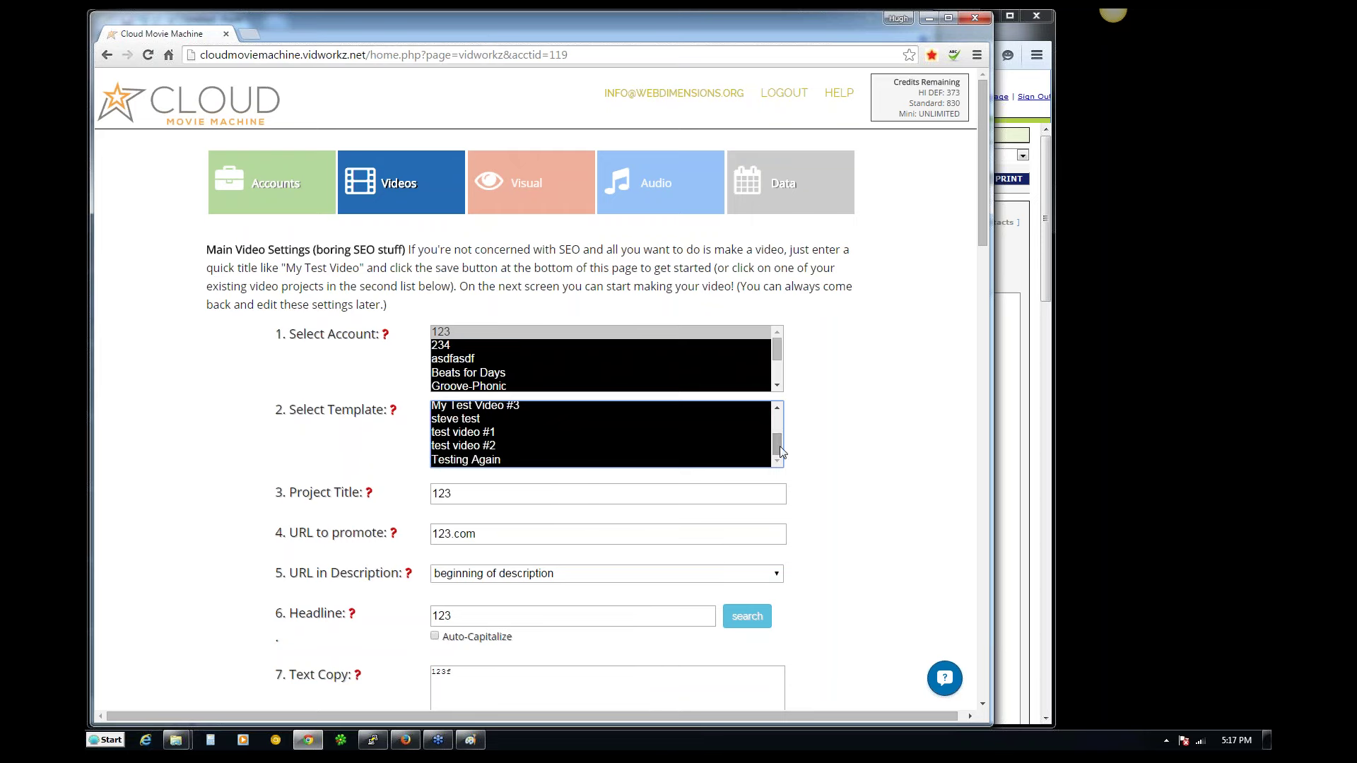
pyautogui.moveTo(778, 444); pyautogui.dragTo(777, 417)
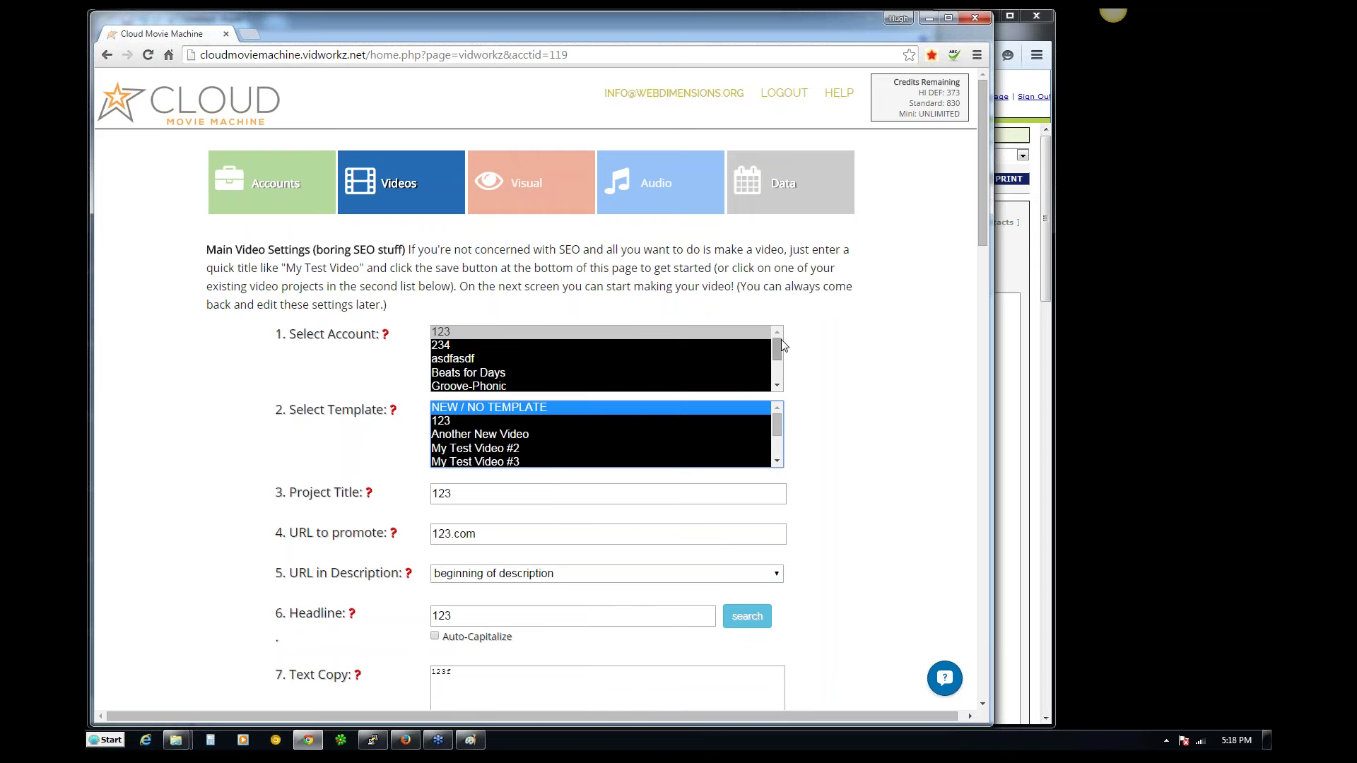
# - Select the SEO Lunatic account in the main video settings
pyautogui.moveTo(782, 340); pyautogui.dragTo(776, 362)
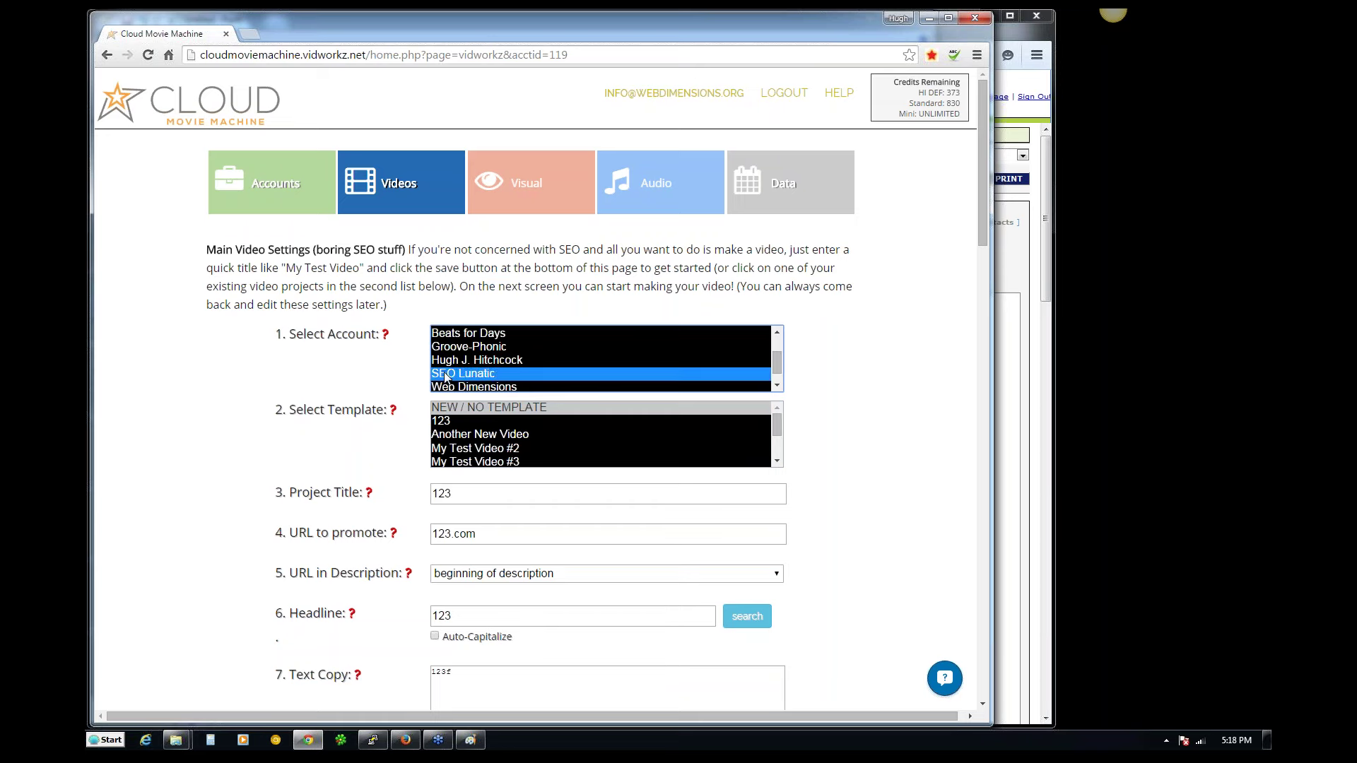
pyautogui.click(446, 377)
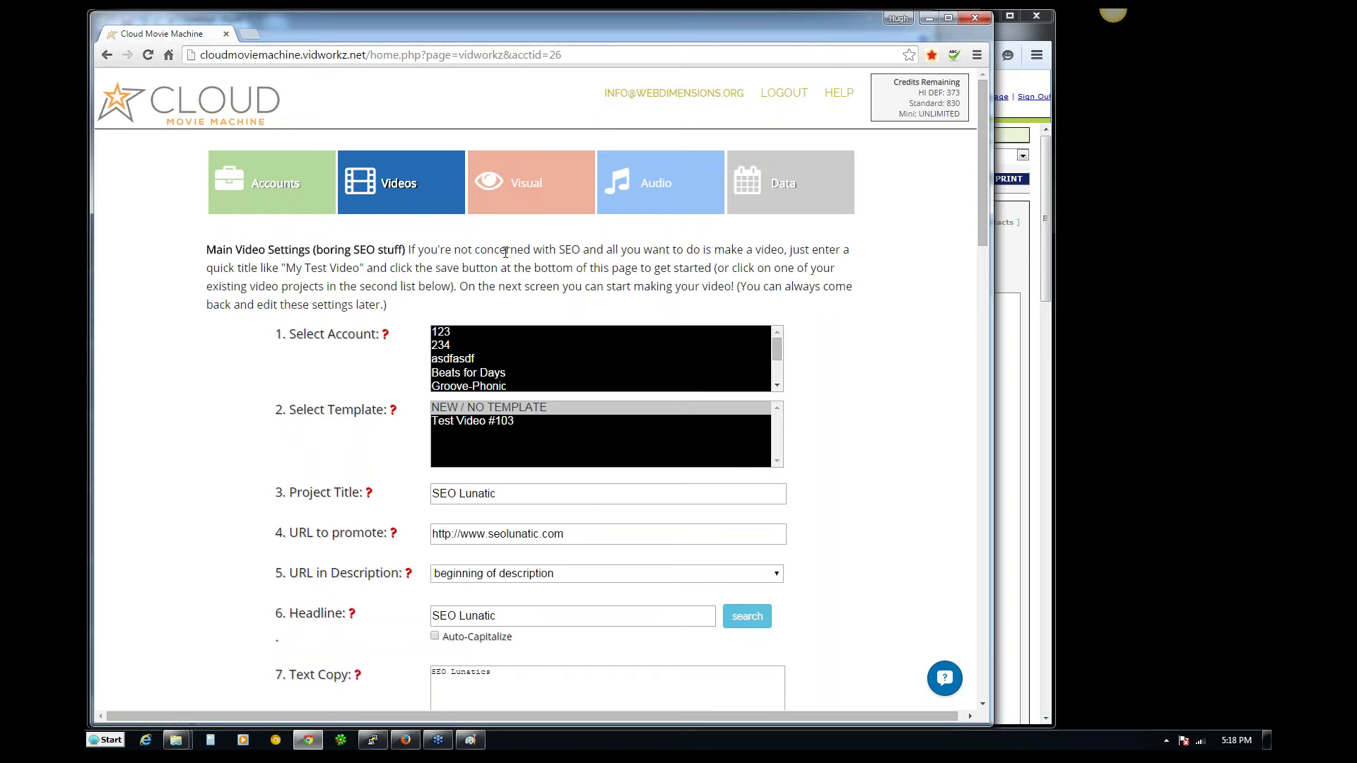
pyautogui.moveTo(780, 350)
pyautogui.mouseDown()
pyautogui.moveTo(779, 372)
pyautogui.moveTo(780, 346)
pyautogui.mouseUp()
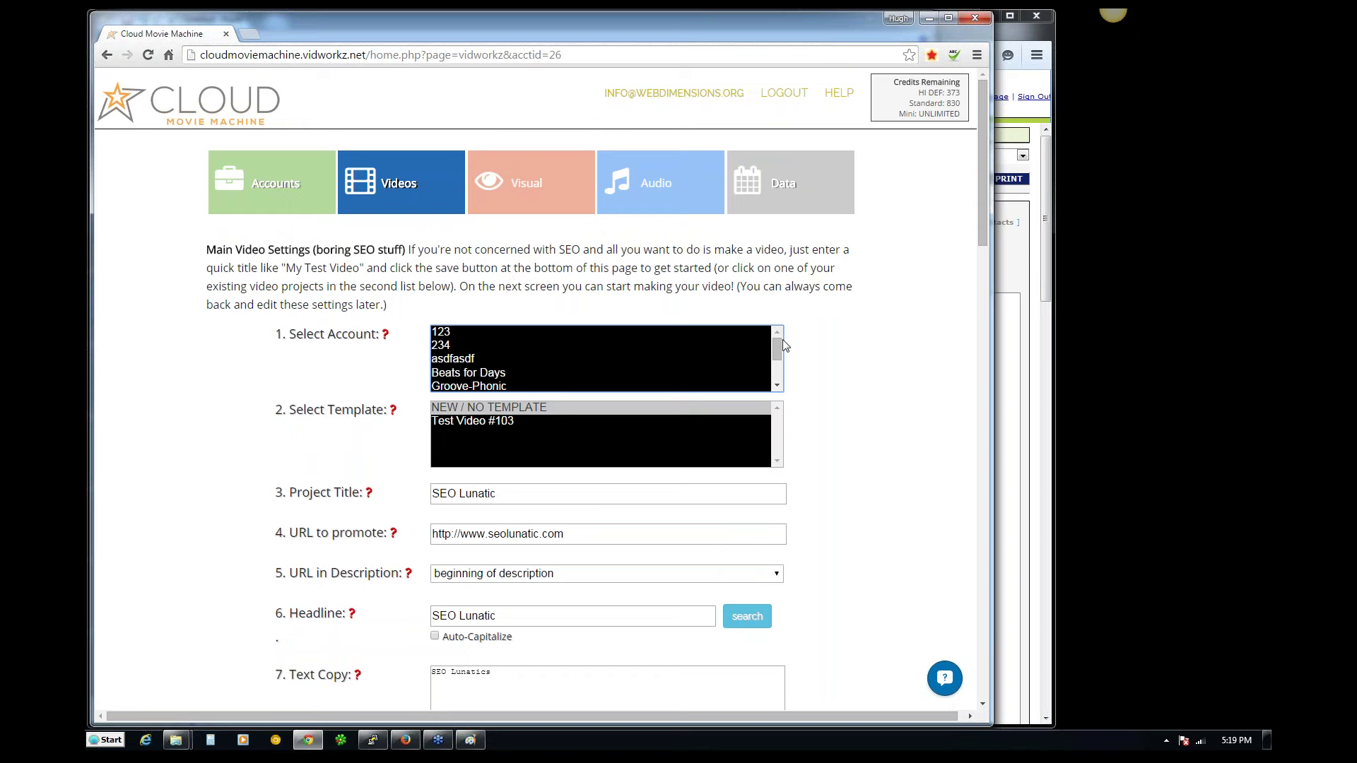
pyautogui.moveTo(776, 350)
pyautogui.mouseDown()
pyautogui.moveTo(774, 366)
pyautogui.moveTo(776, 346)
pyautogui.mouseUp()
pyautogui.click(688, 294)
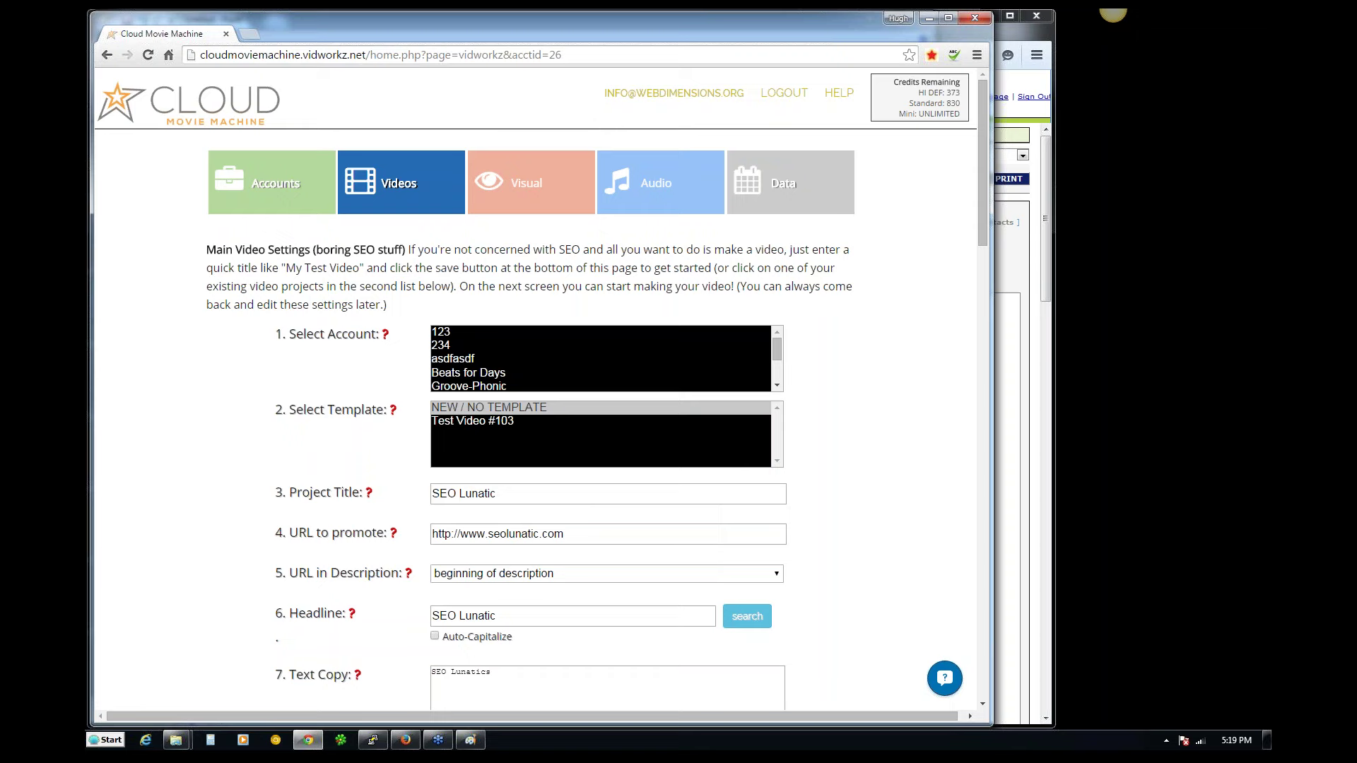
# - Load the Test Video #103 template and open it in the Video Designer, narrowing the browser window slightly
pyautogui.click(483, 422)
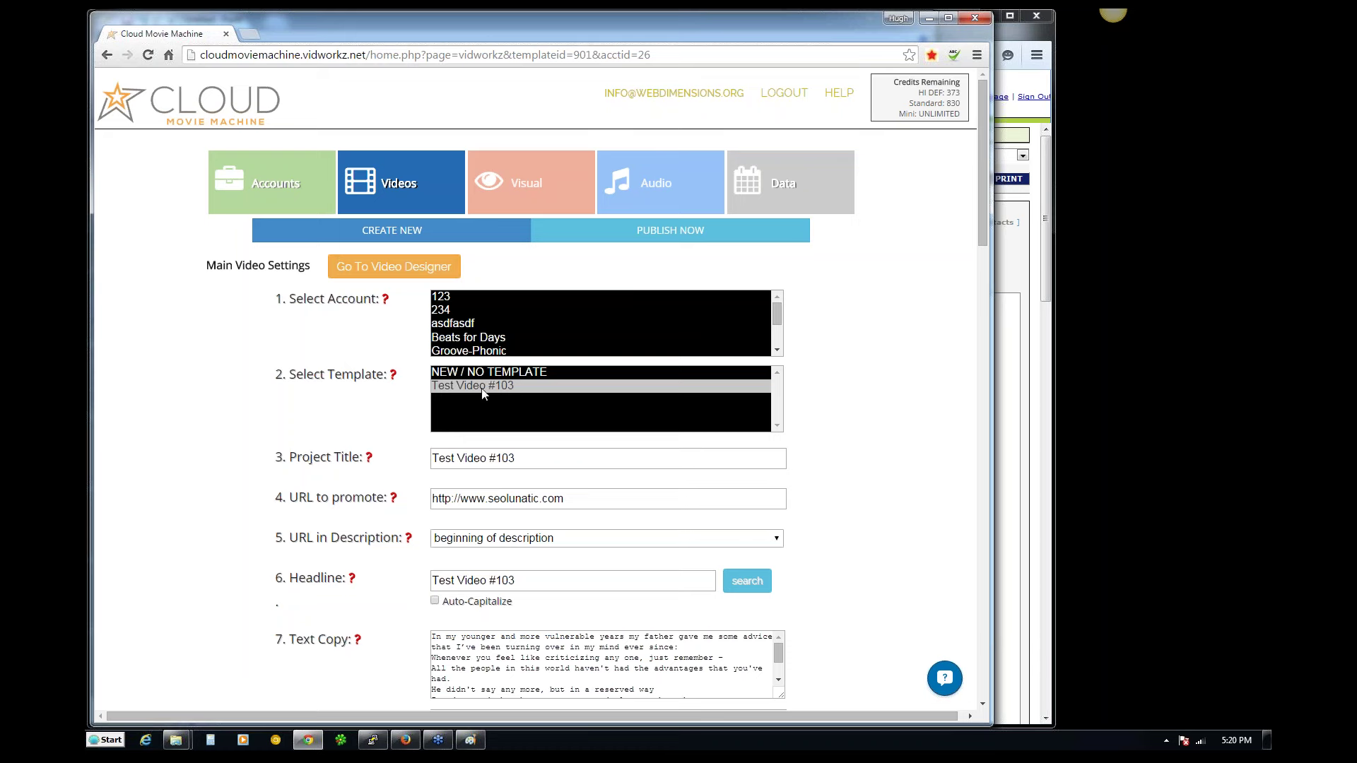
pyautogui.click(386, 269)
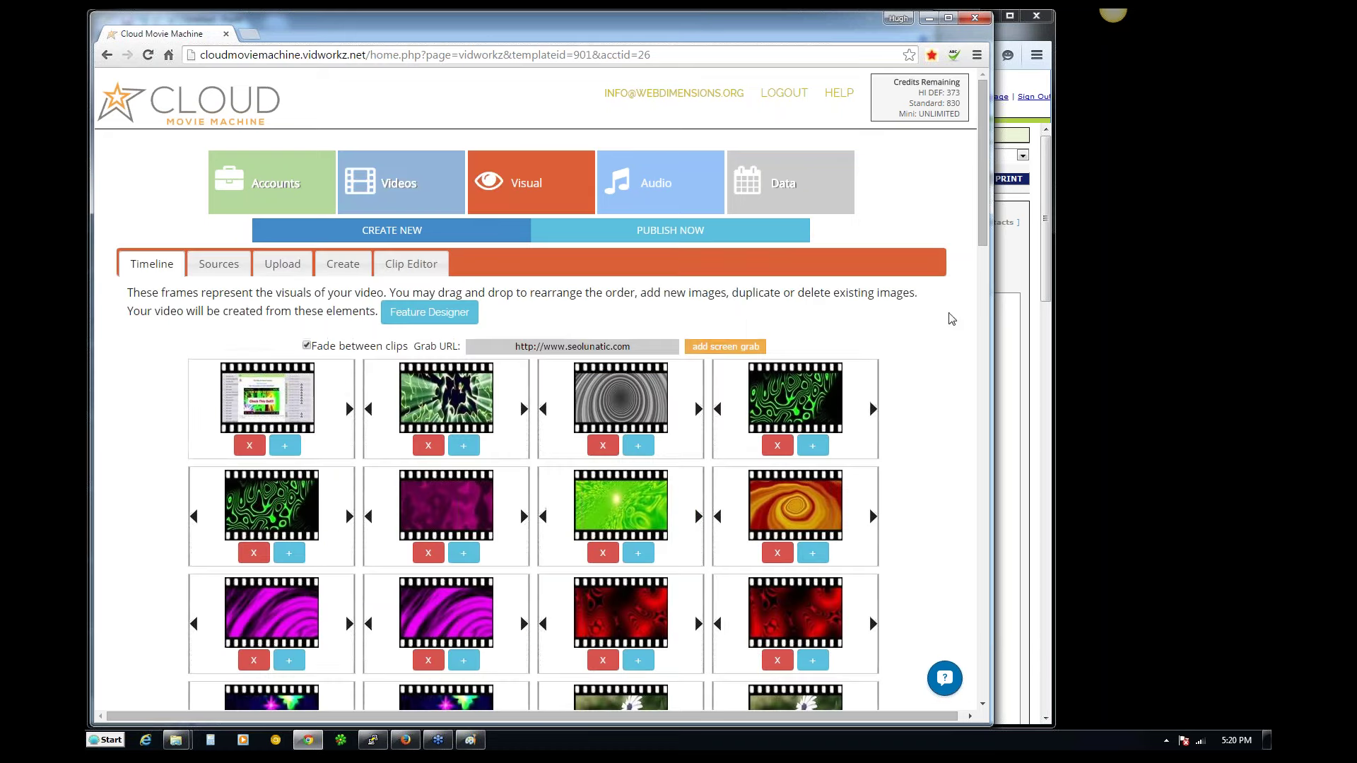
pyautogui.moveTo(993, 244)
pyautogui.mouseDown()
pyautogui.moveTo(972, 312)
pyautogui.moveTo(974, 246)
pyautogui.mouseUp()
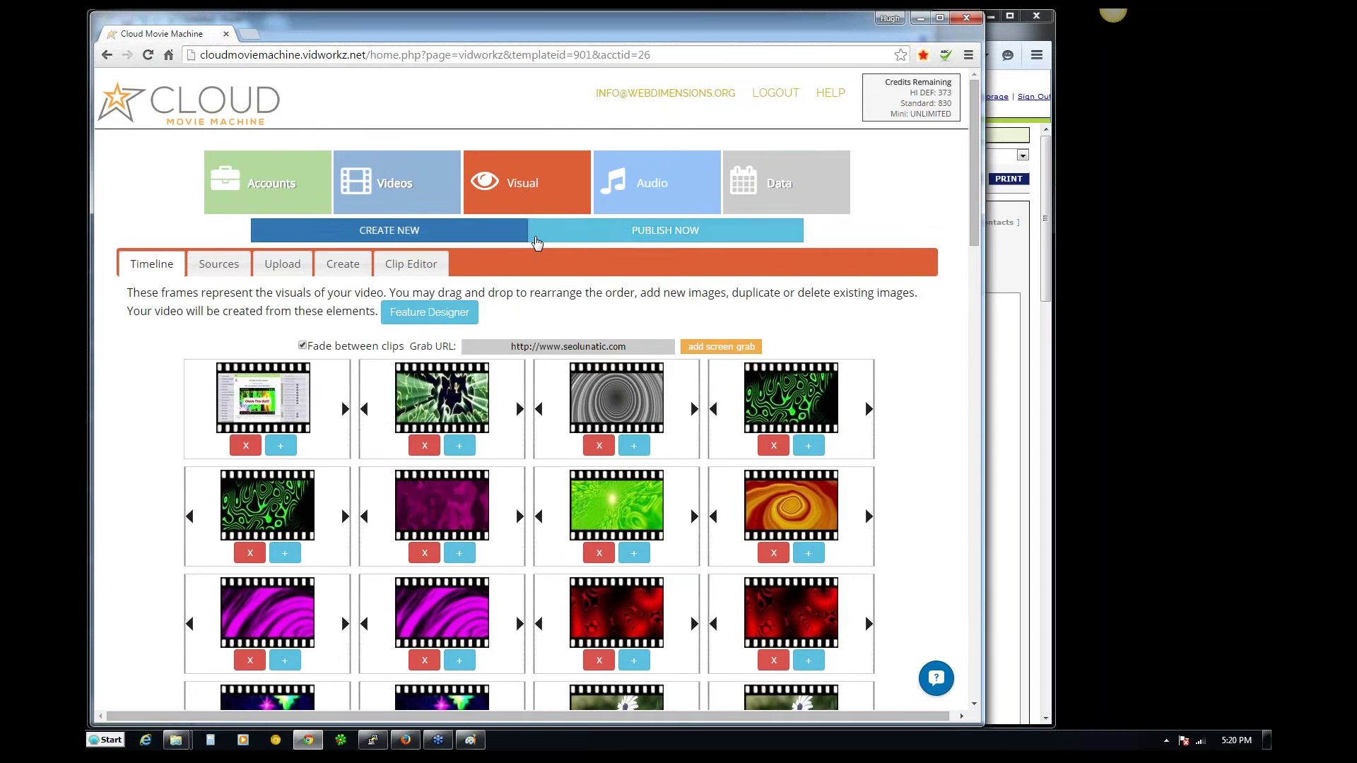
# - Open the publish window for Test Video #103, play its preview, and close the window again
pyautogui.click(581, 239)
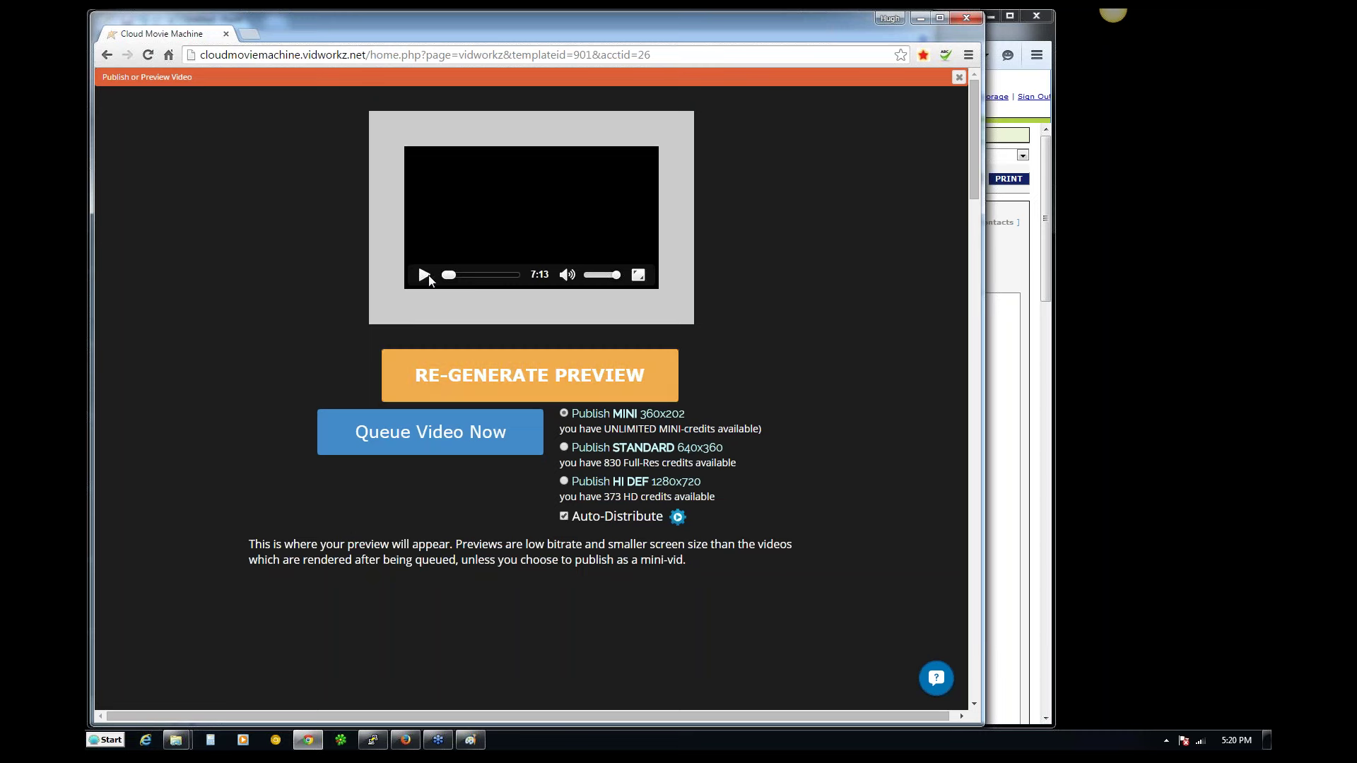
pyautogui.click(427, 275)
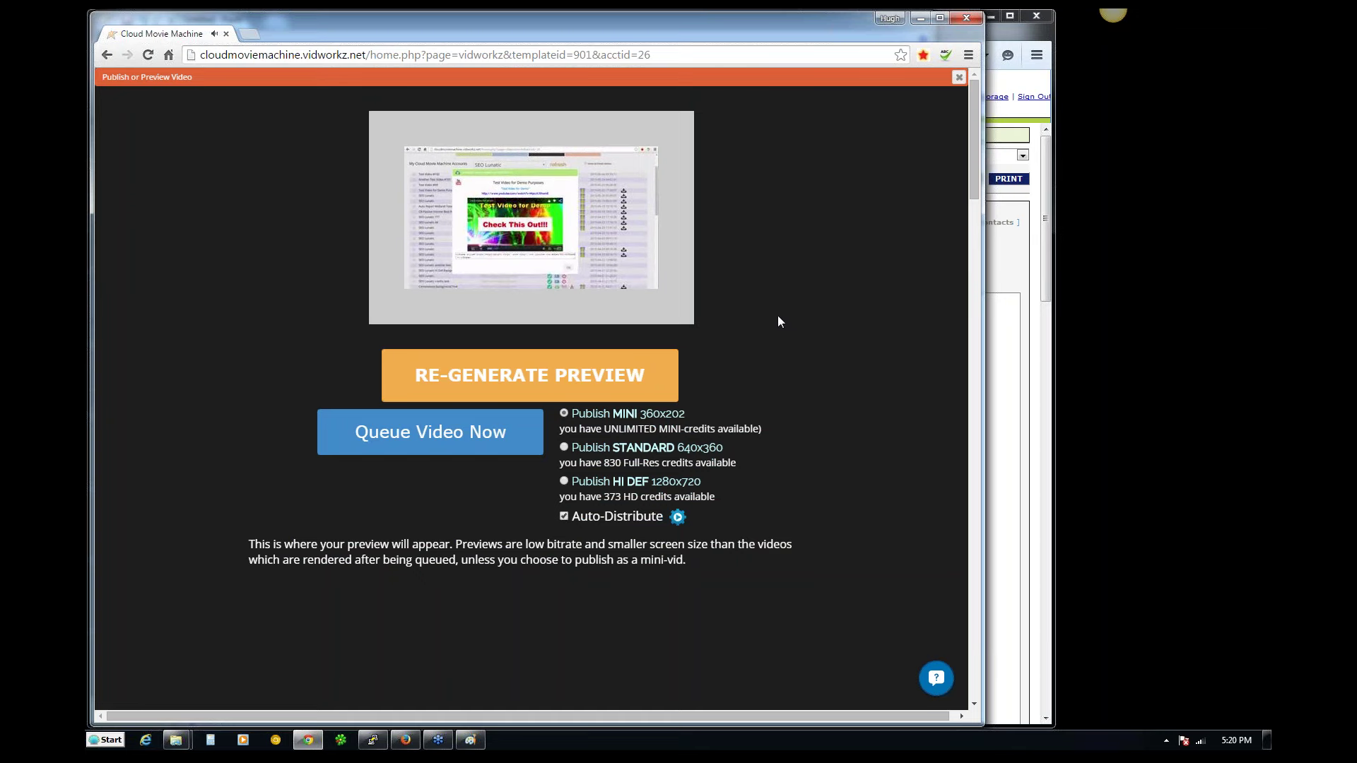
pyautogui.moveTo(536, 273)
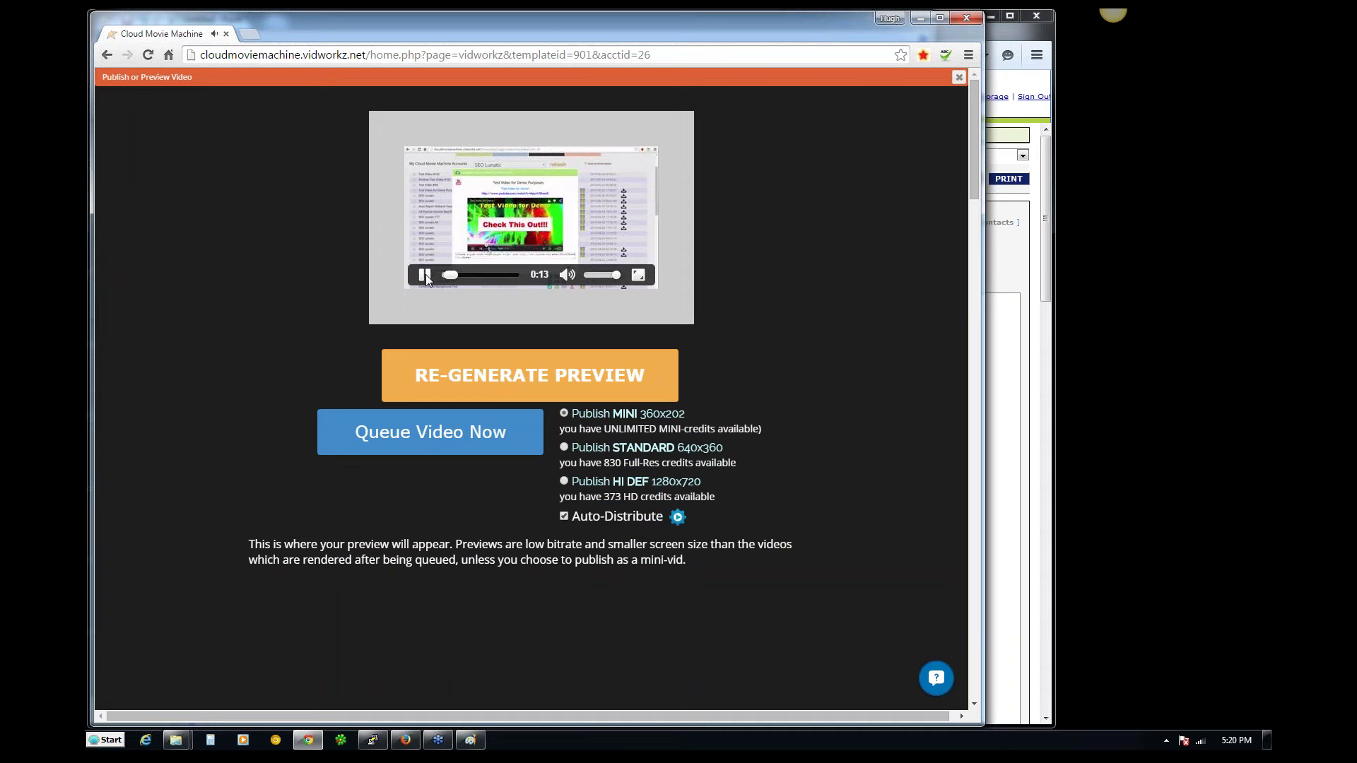
pyautogui.click(958, 76)
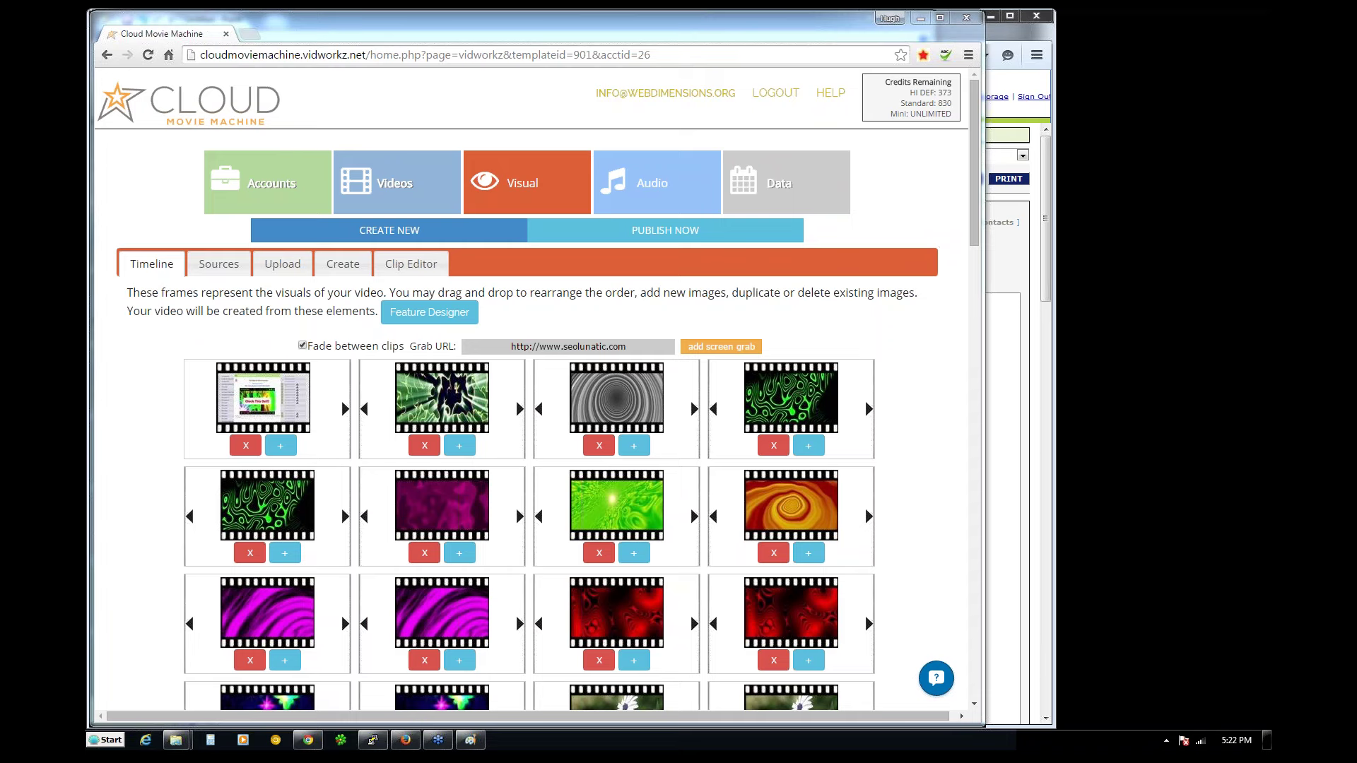
# - Start a new video project for the SEO Lunatic account and set its project title to "SEO Lunatic #200"
pyautogui.click(502, 231)
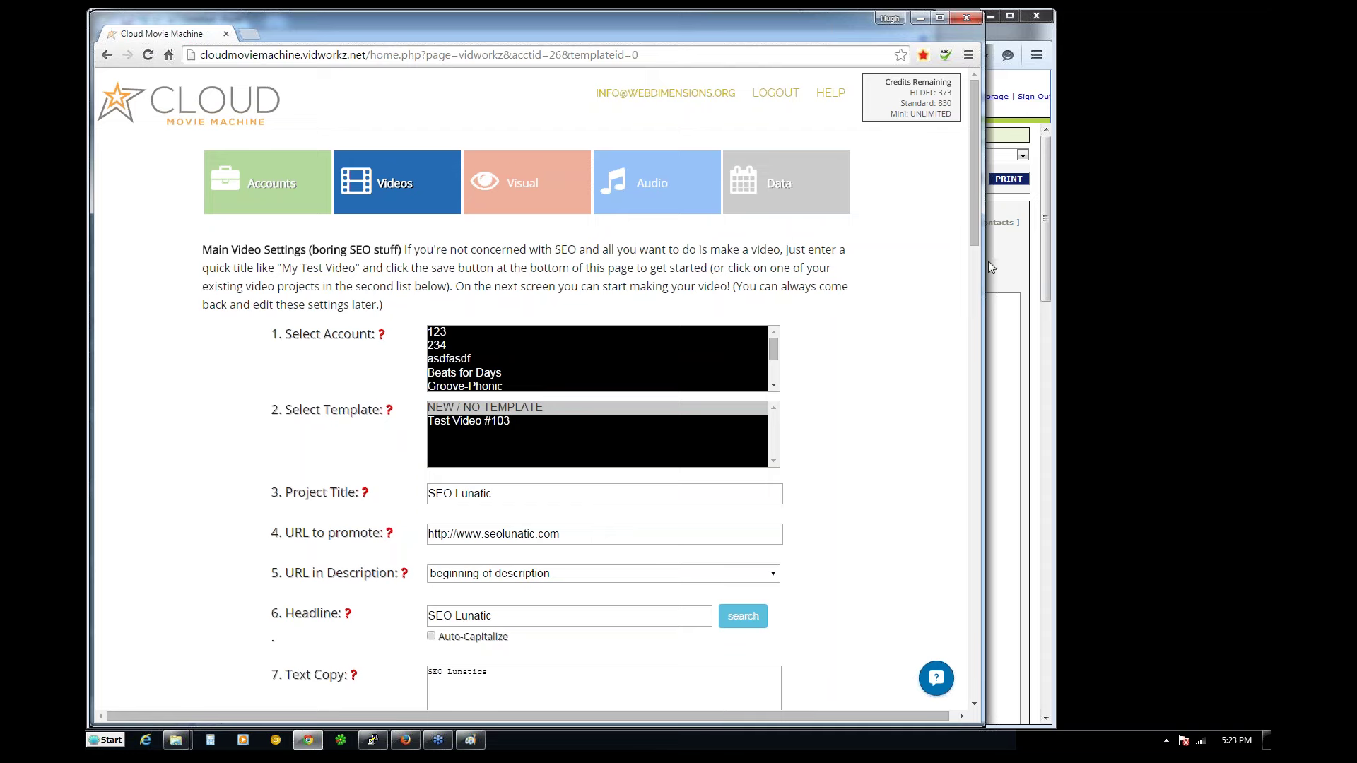
pyautogui.moveTo(972, 222); pyautogui.dragTo(968, 298)
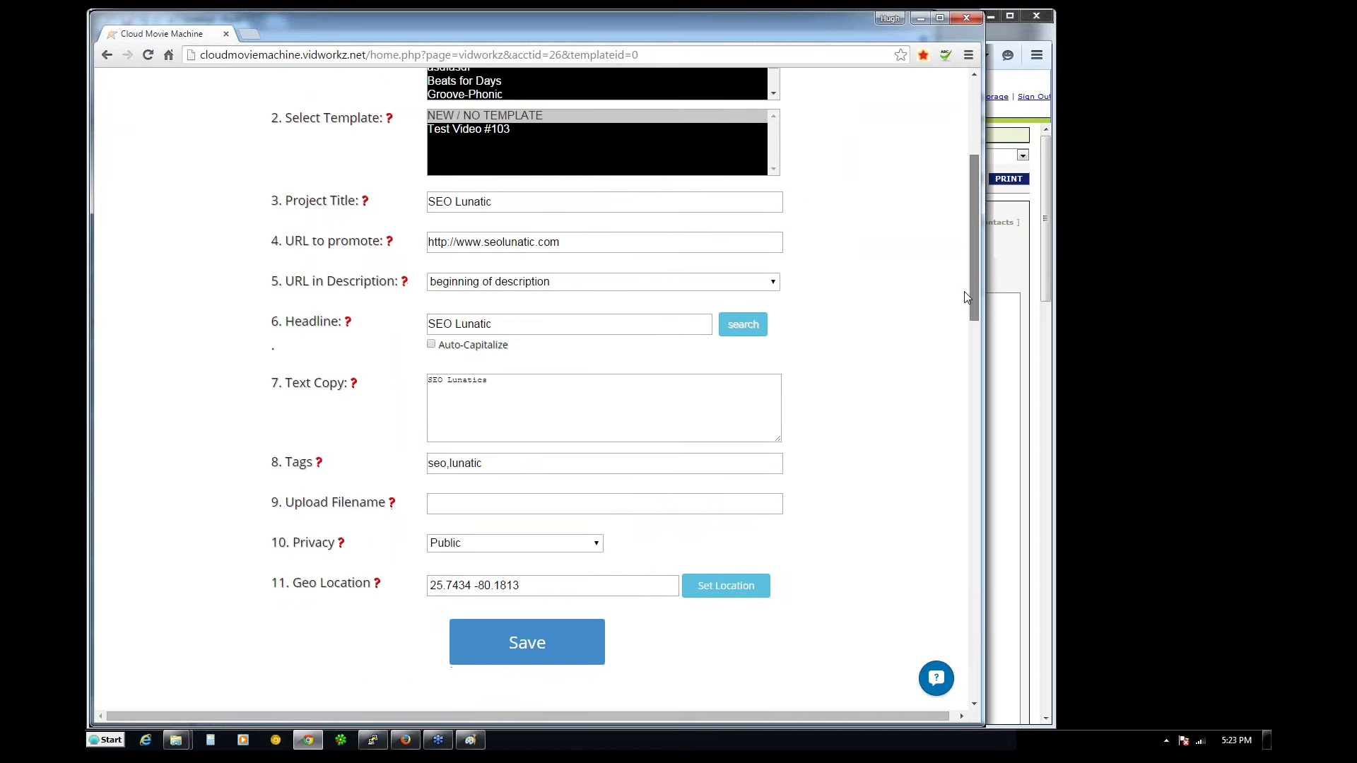
pyautogui.click(565, 203)
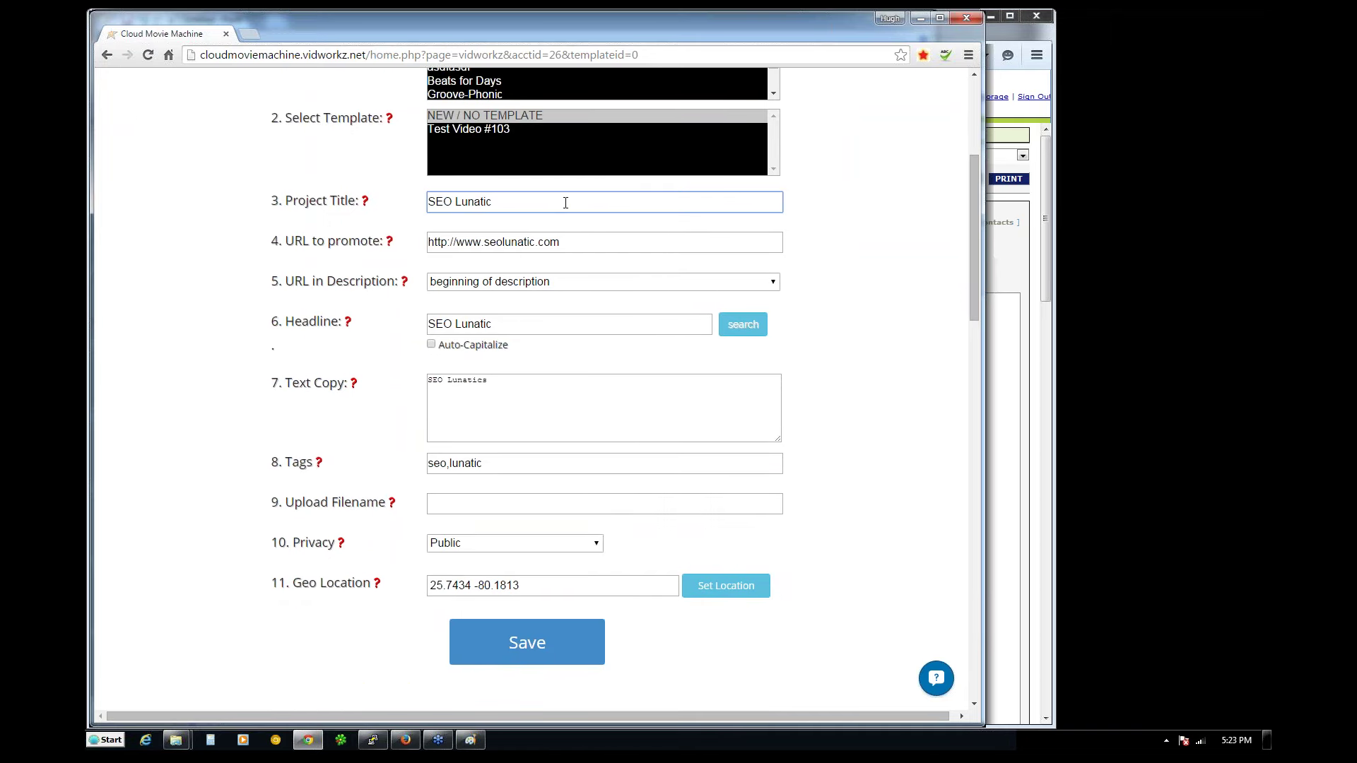
pyautogui.click(565, 202)
pyautogui.write('#200')
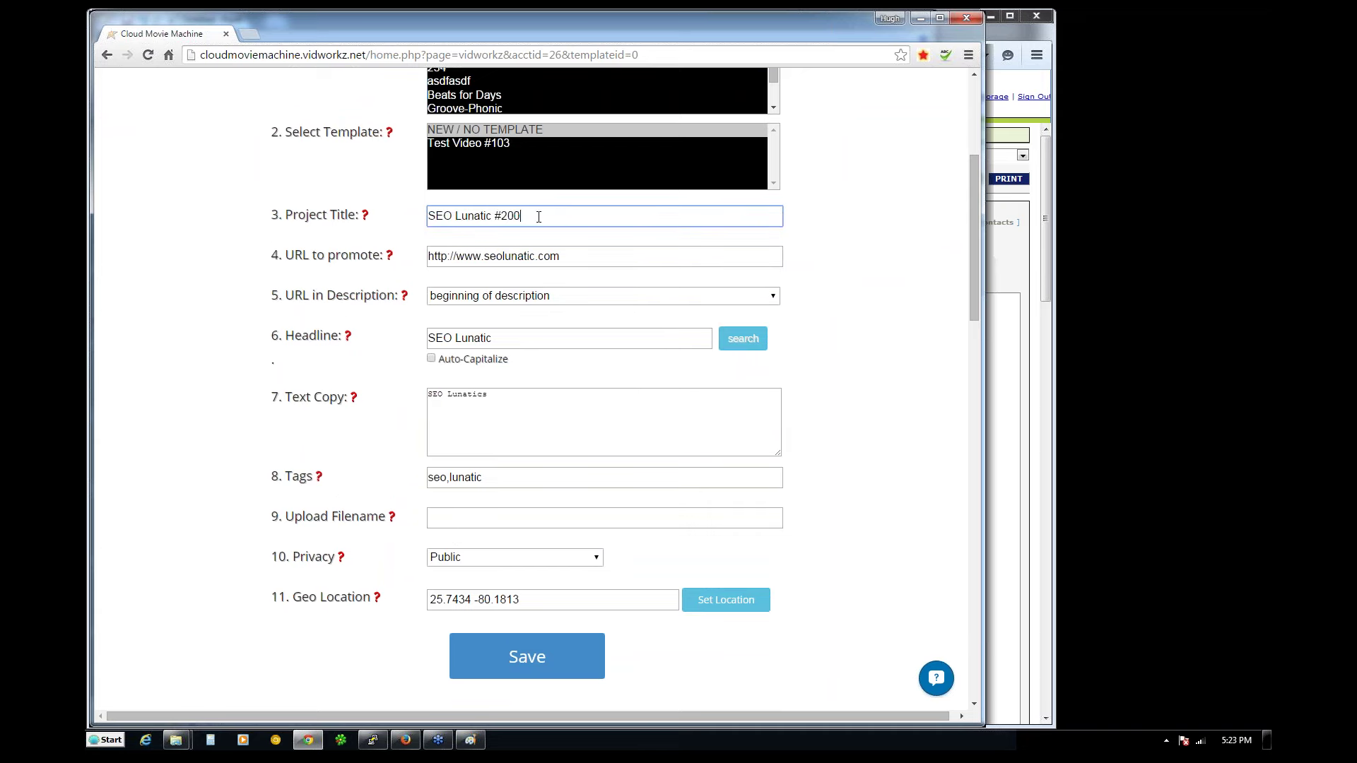
# - Review the remaining main settings of the new project and save them
pyautogui.hotkey('ctrl', 'a')
pyautogui.press('Right')
pyautogui.moveTo(544, 218); pyautogui.dragTo(410, 219)
pyautogui.moveTo(977, 219); pyautogui.dragTo(972, 239)
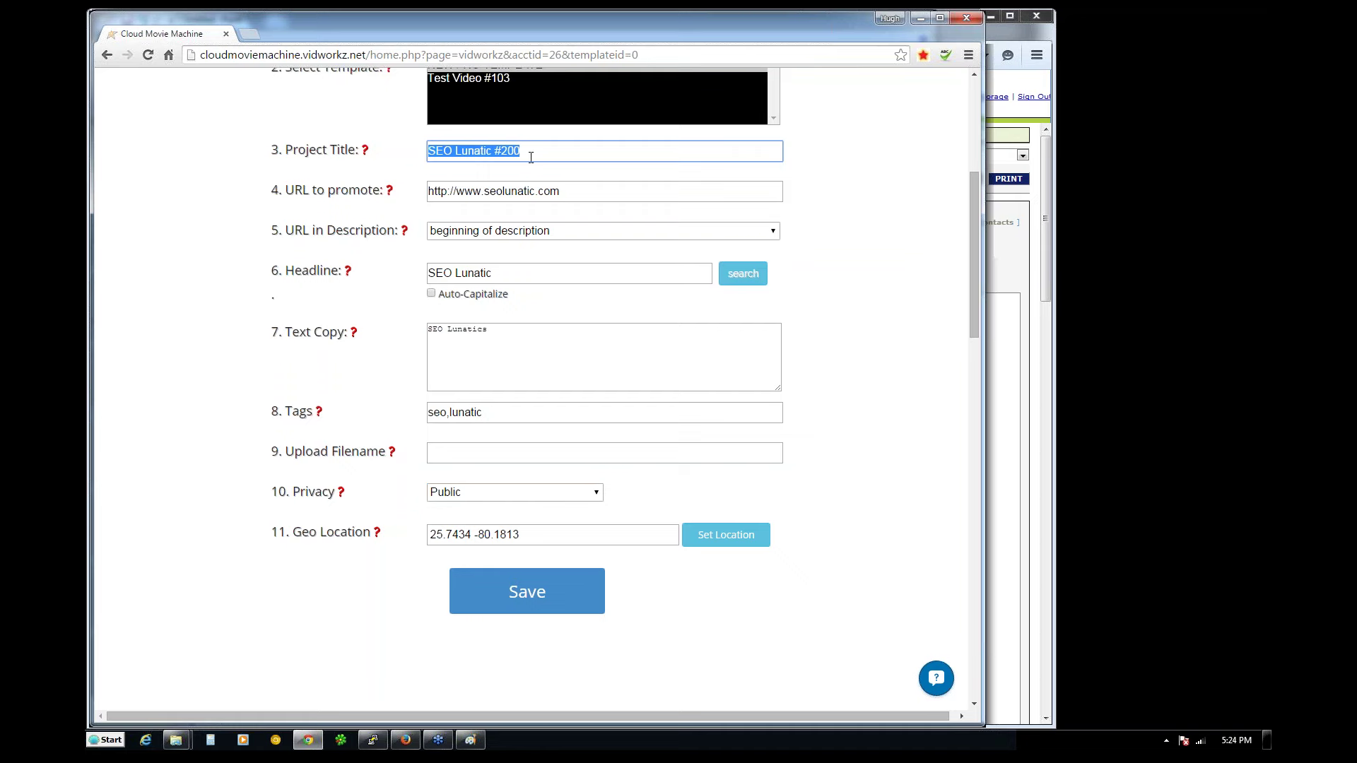
pyautogui.click(442, 154)
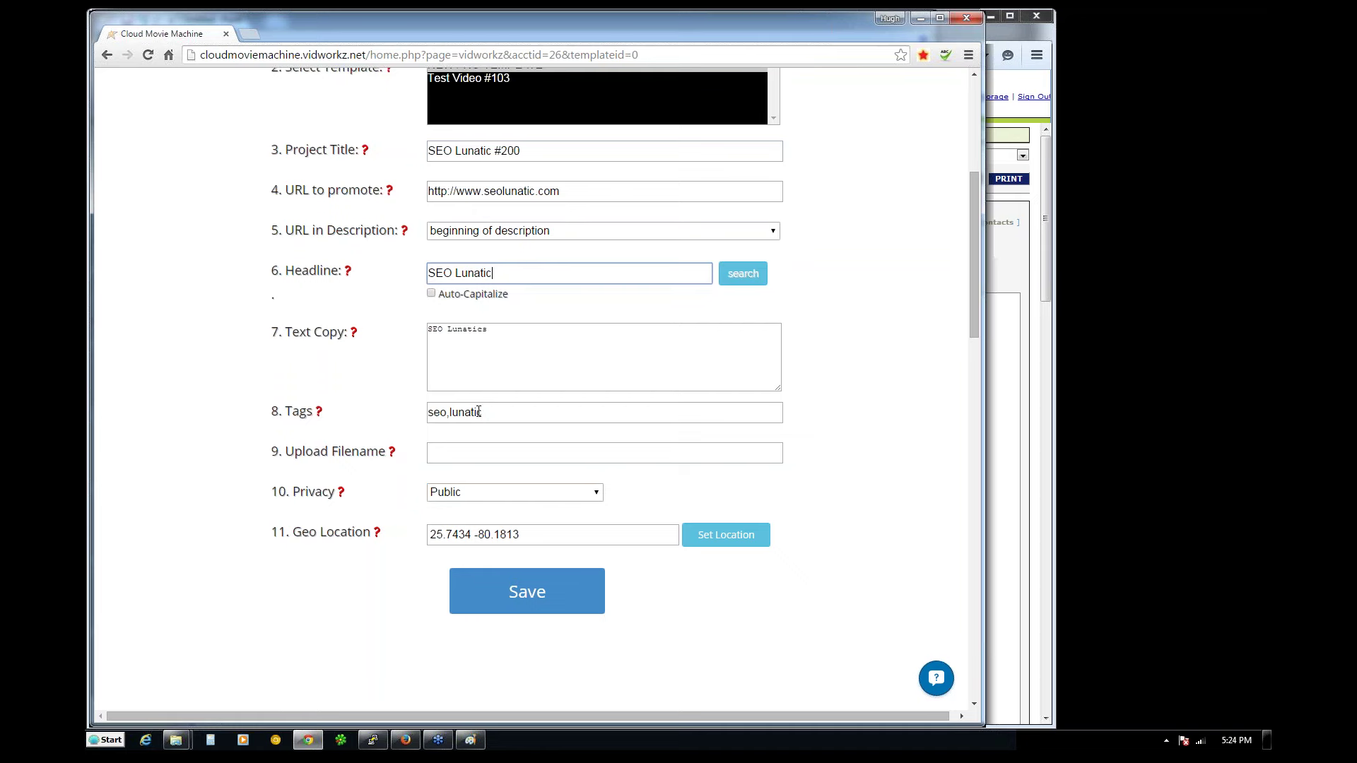
pyautogui.click(519, 591)
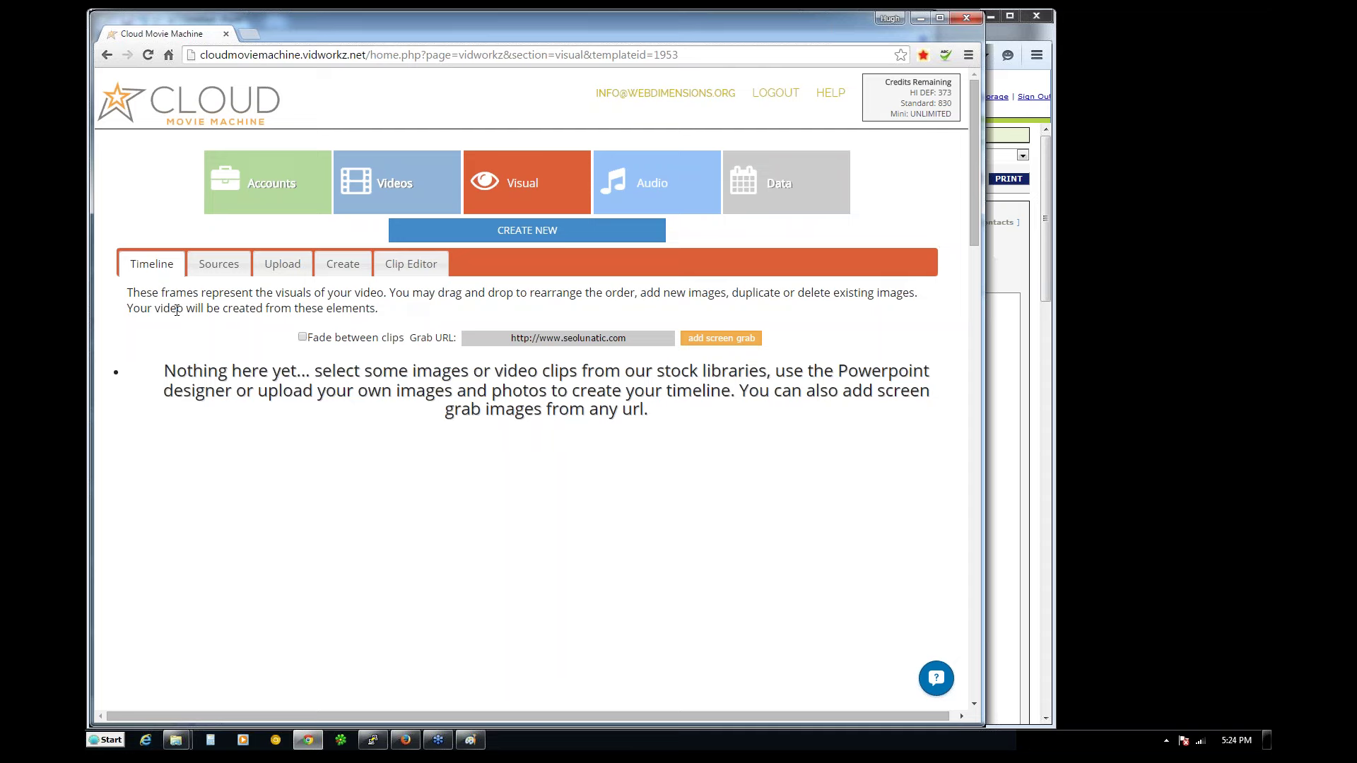
# - Look at the available stock image sources and the new project's timeline
pyautogui.click(219, 274)
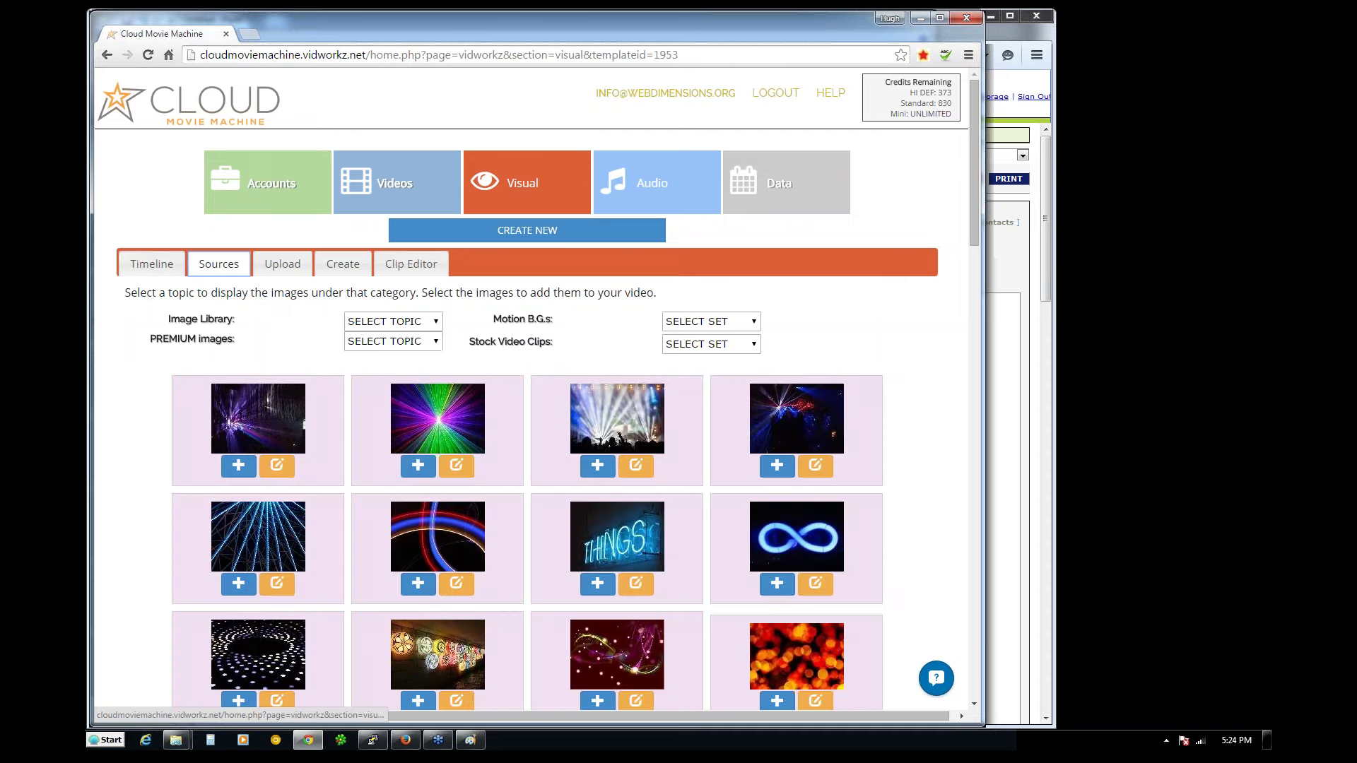
pyautogui.click(151, 264)
pyautogui.click(219, 264)
pyautogui.click(151, 264)
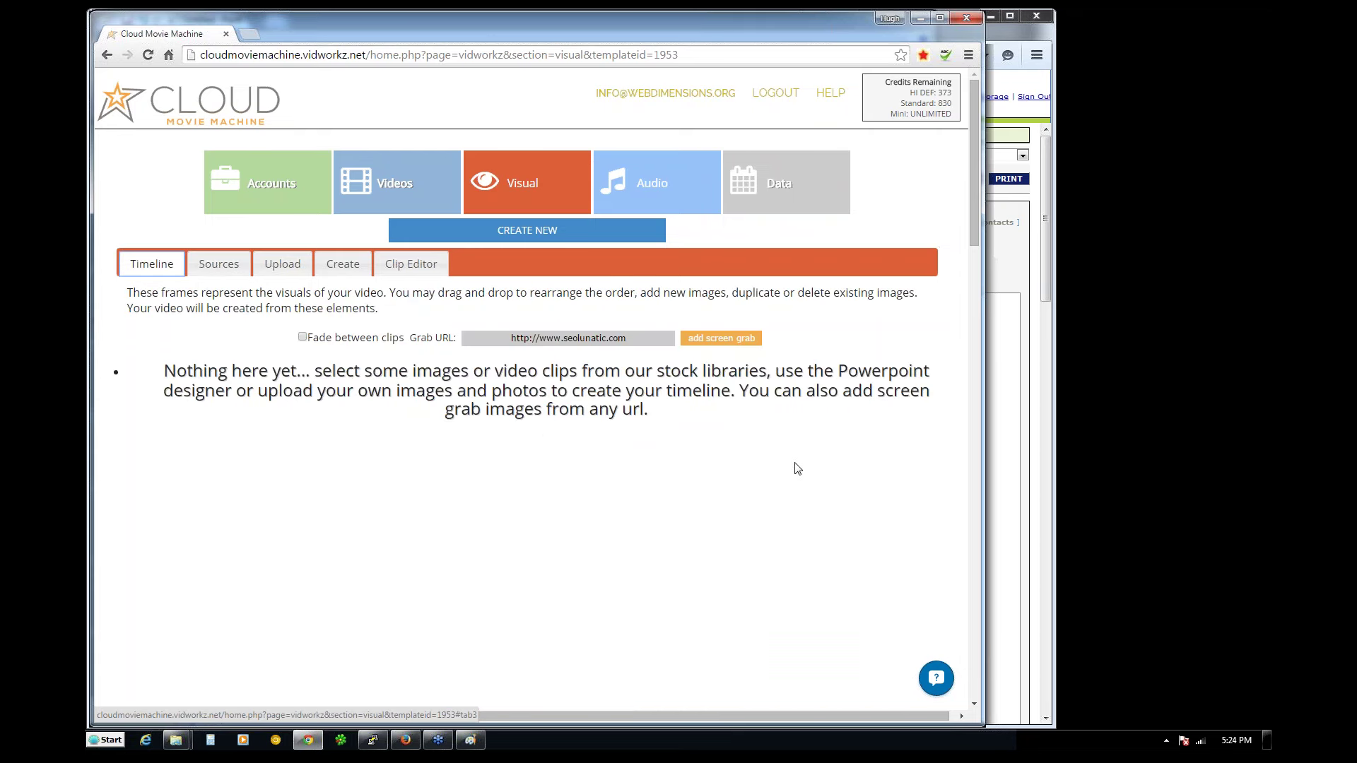
# - Display the business-hotel topic of the Image Library in the visual sources
pyautogui.click(212, 265)
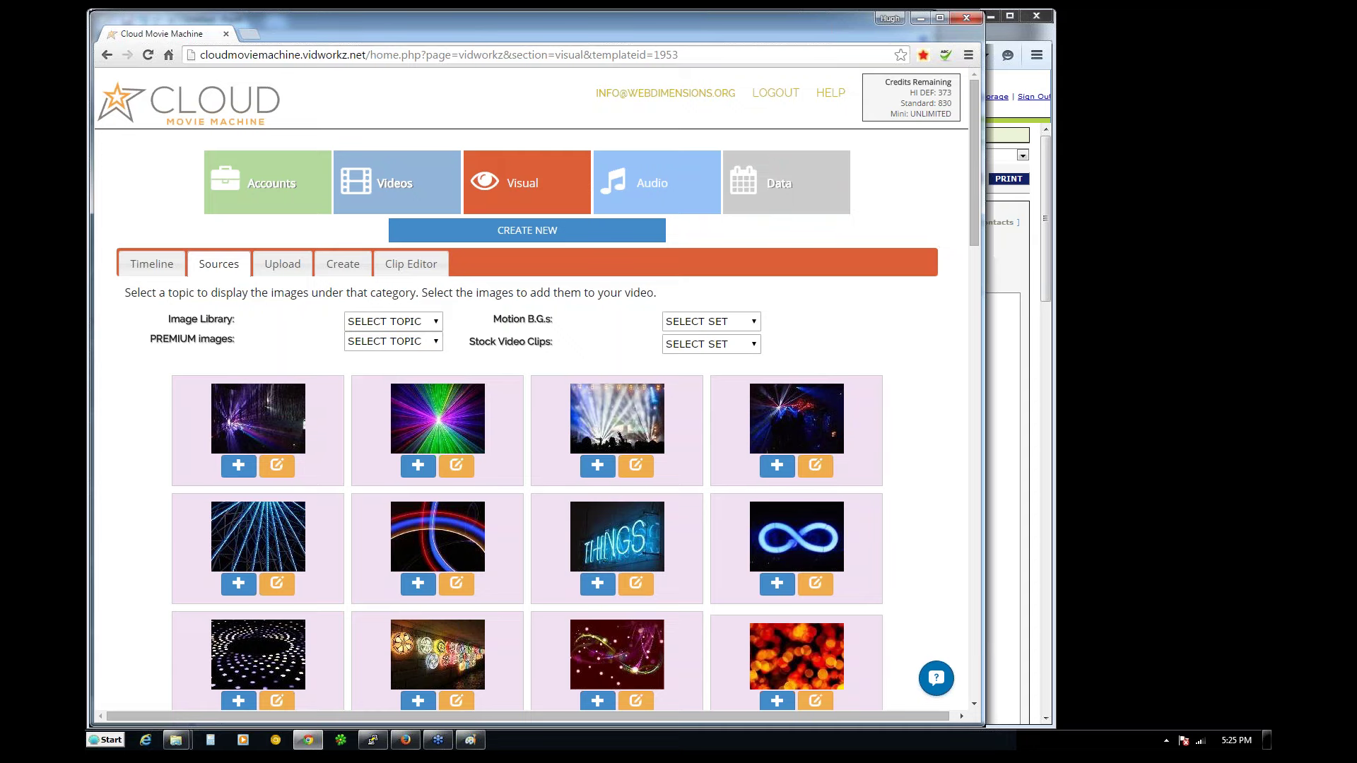
pyautogui.moveTo(977, 200); pyautogui.dragTo(973, 232)
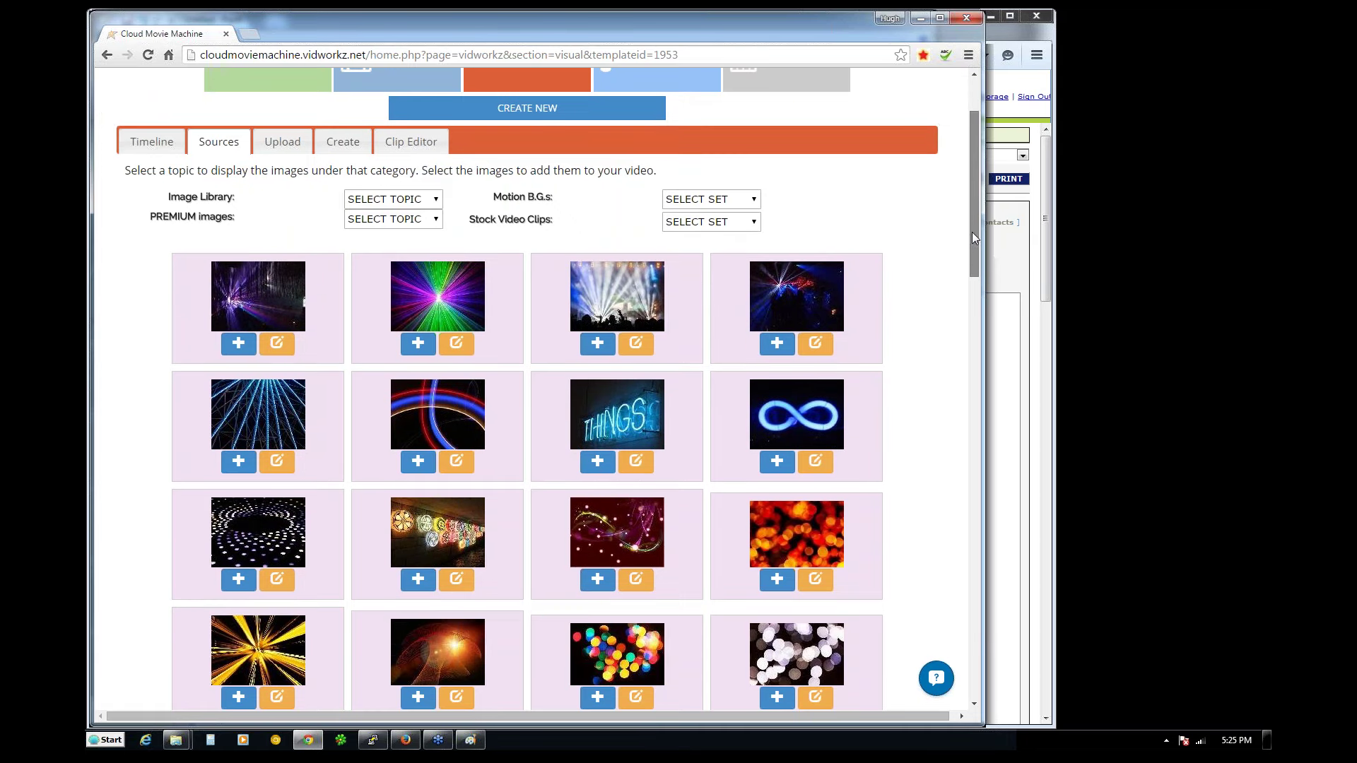
pyautogui.click(388, 201)
pyautogui.moveTo(467, 226); pyautogui.dragTo(463, 267)
pyautogui.click(385, 268)
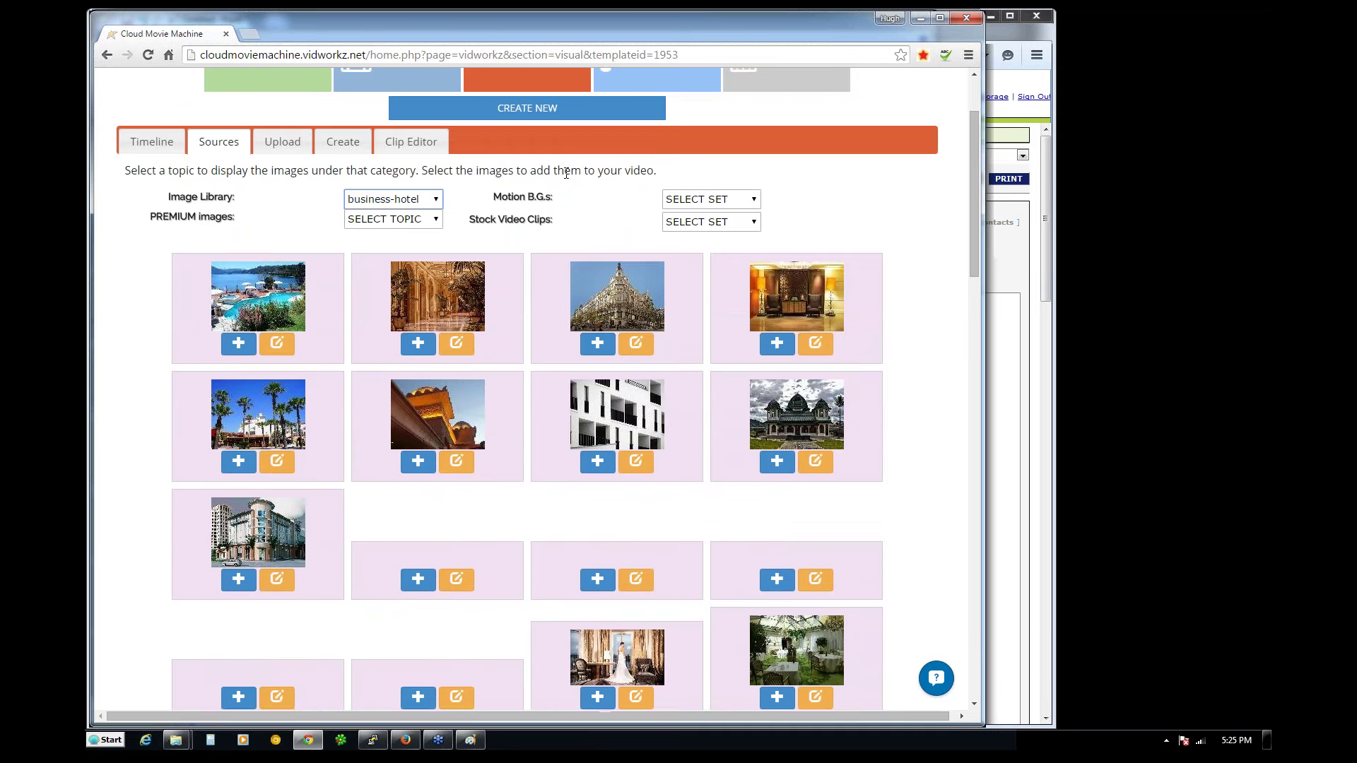
# - Add six hotel images to the video: terraced building, red tower, orange roof, skyscraper, hallway interior and lakeside pool, and show them on the timeline
pyautogui.moveTo(974, 167); pyautogui.dragTo(967, 208)
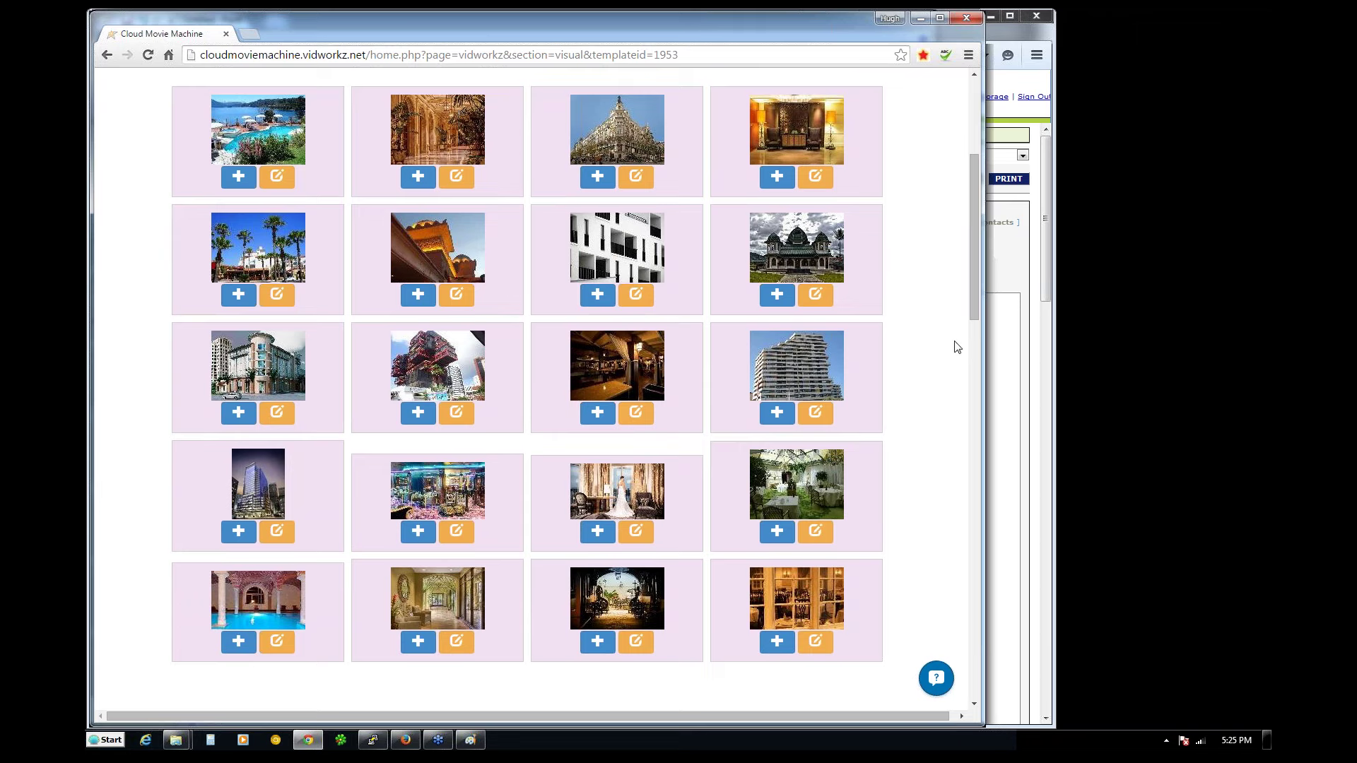
pyautogui.moveTo(974, 303); pyautogui.dragTo(974, 299)
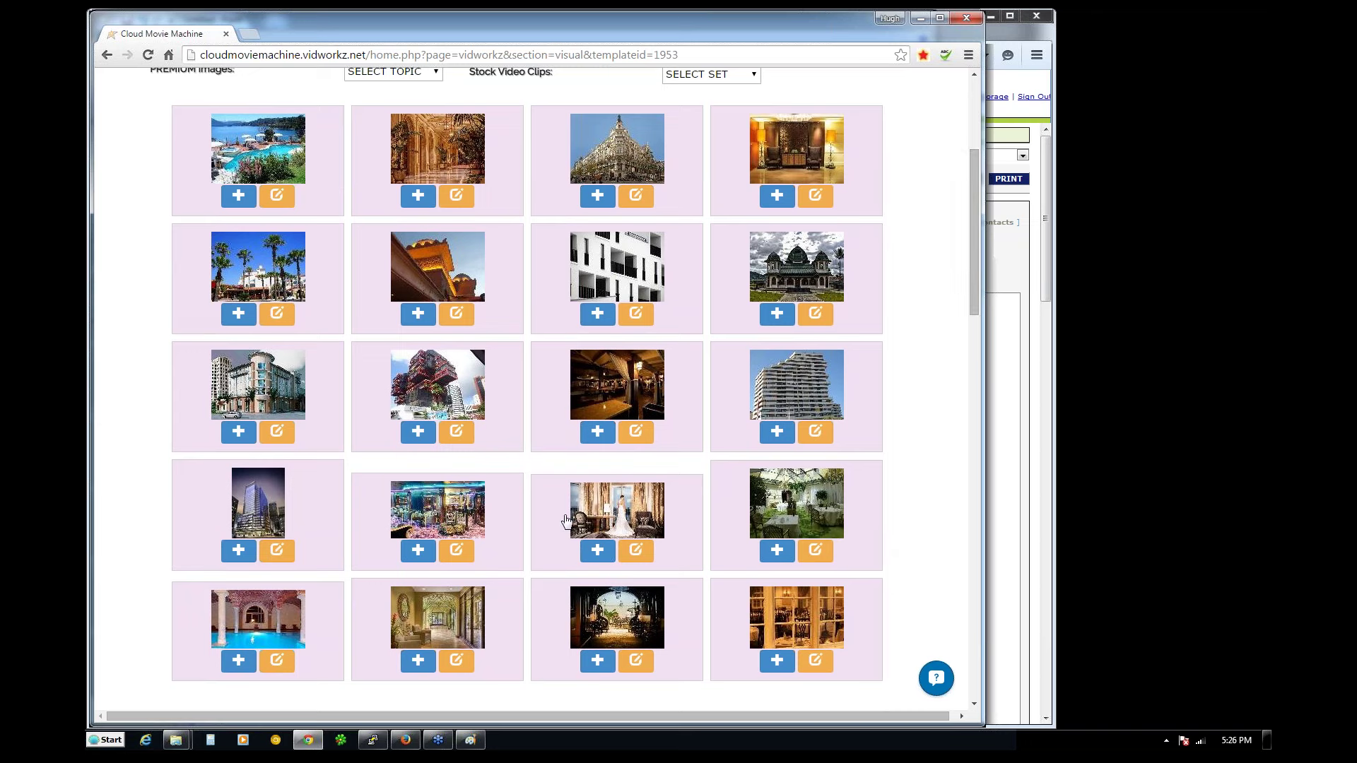
pyautogui.click(775, 434)
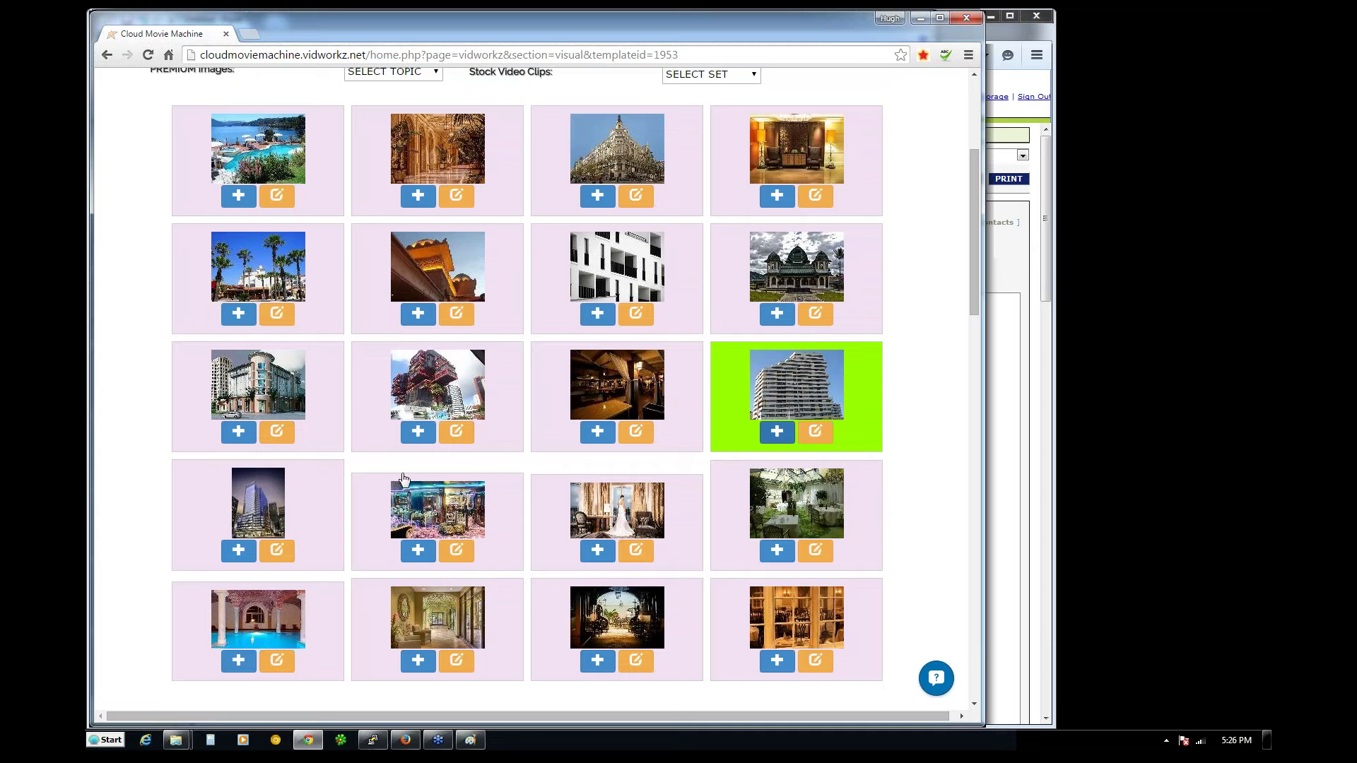
pyautogui.click(417, 432)
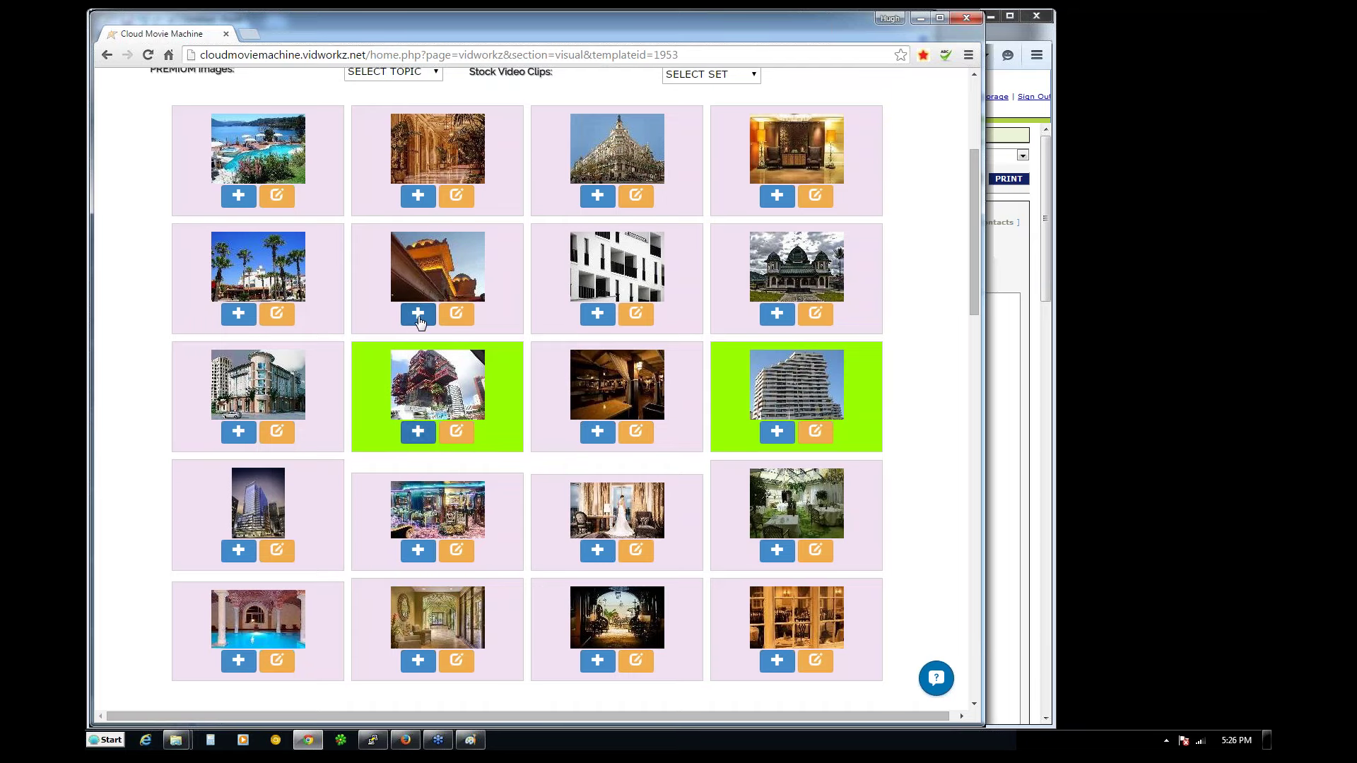
pyautogui.click(417, 313)
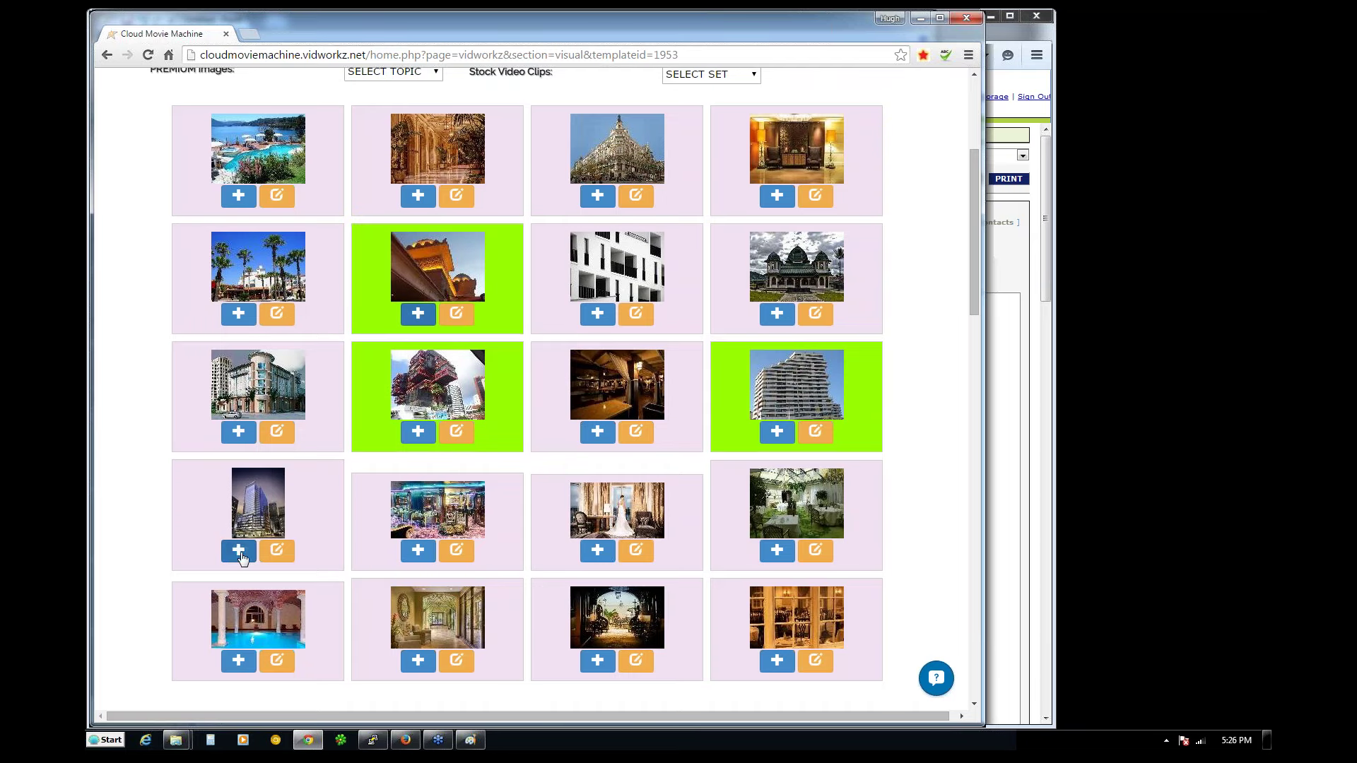
pyautogui.click(240, 551)
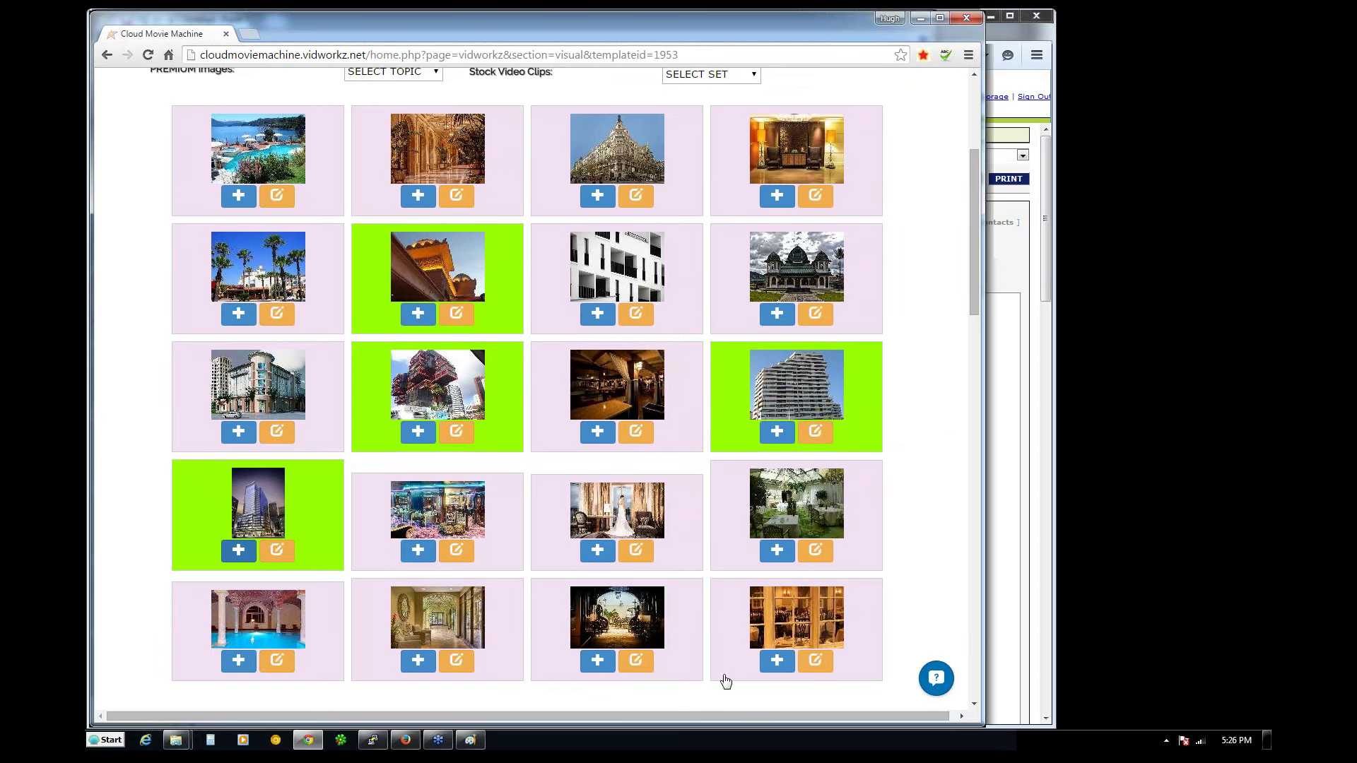
pyautogui.click(417, 661)
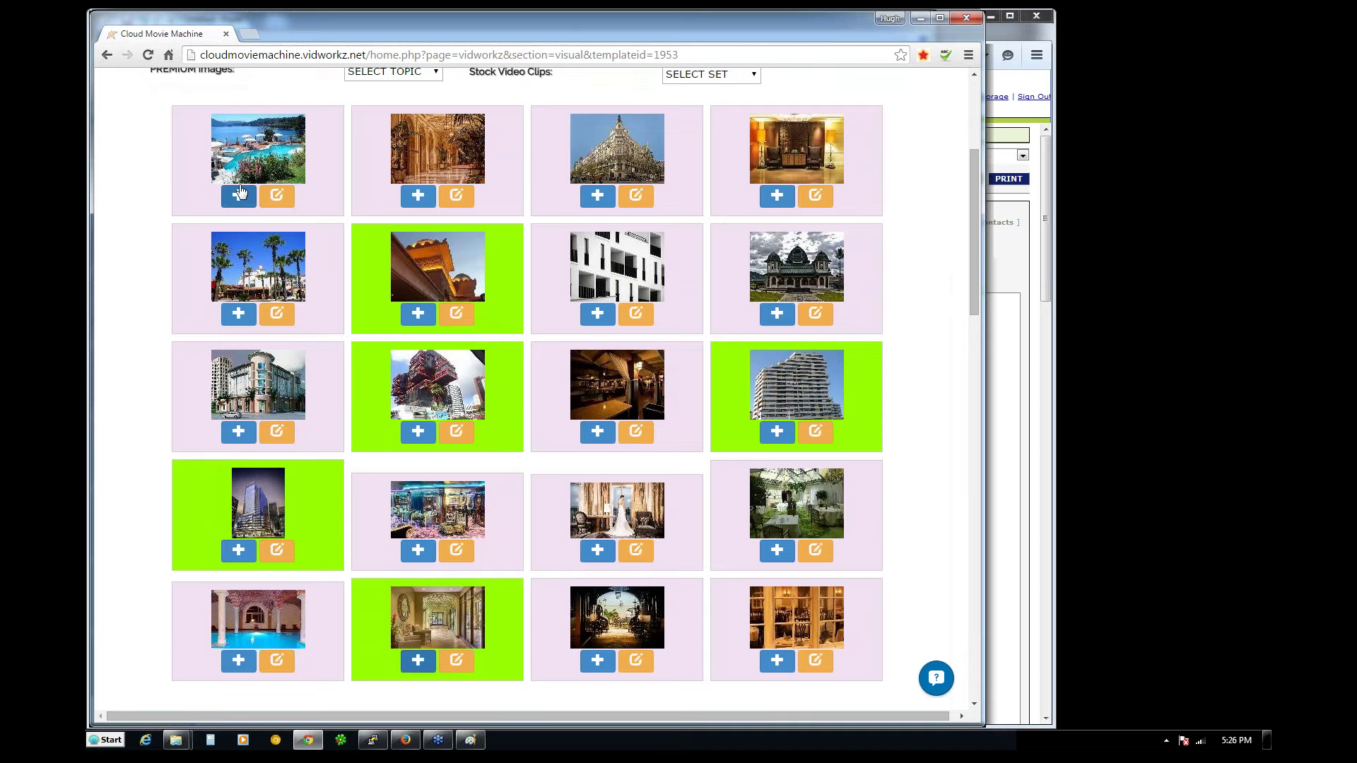
pyautogui.click(240, 192)
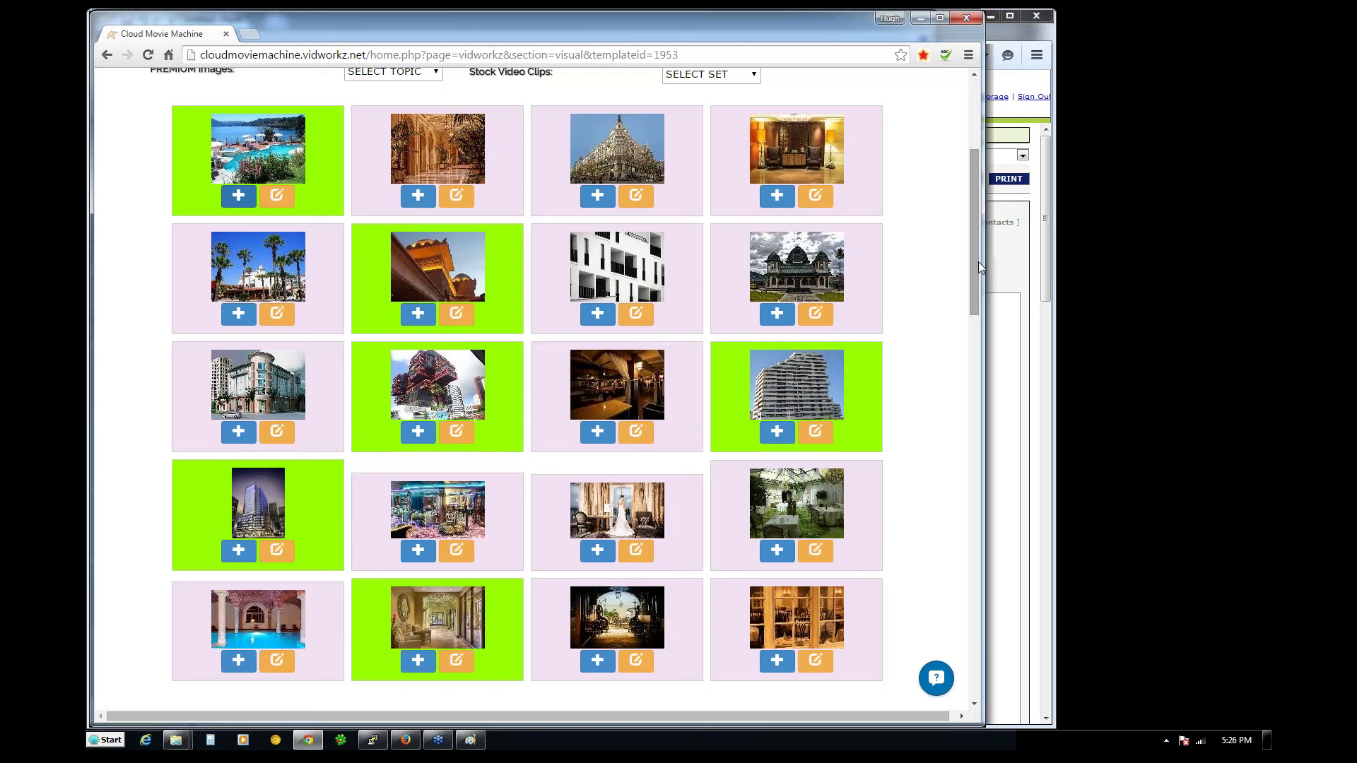
pyautogui.moveTo(978, 263); pyautogui.dragTo(977, 188)
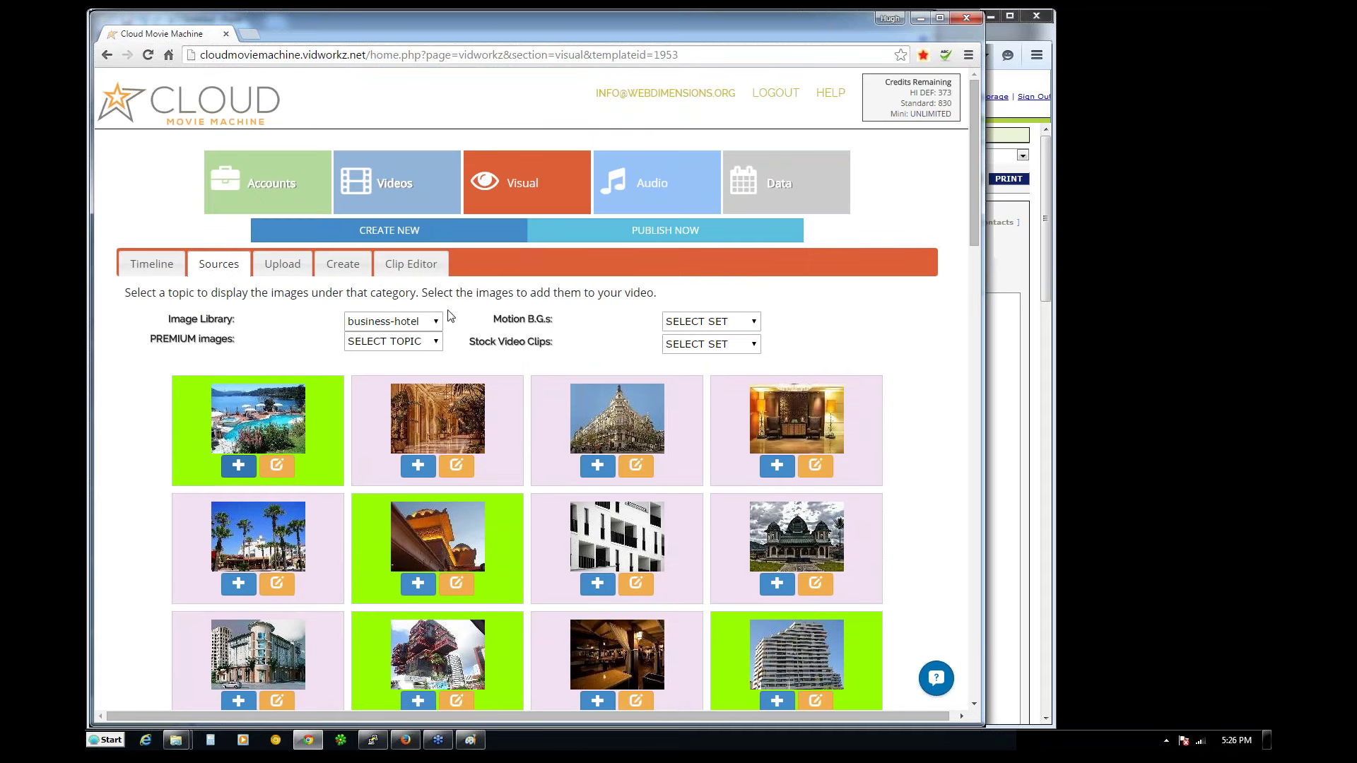
pyautogui.click(148, 269)
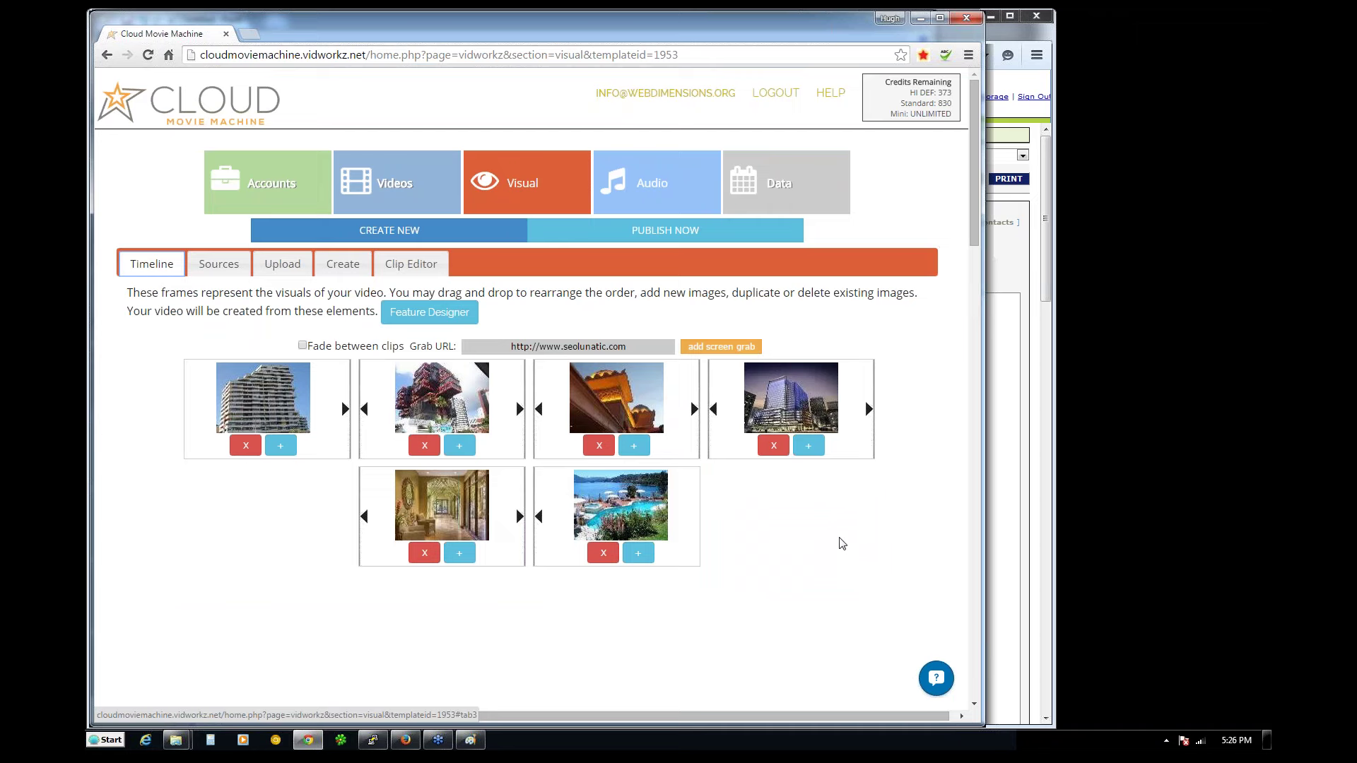
# - Generate a preview of the hotel image video, watch it, and close the publish window
pyautogui.click(661, 231)
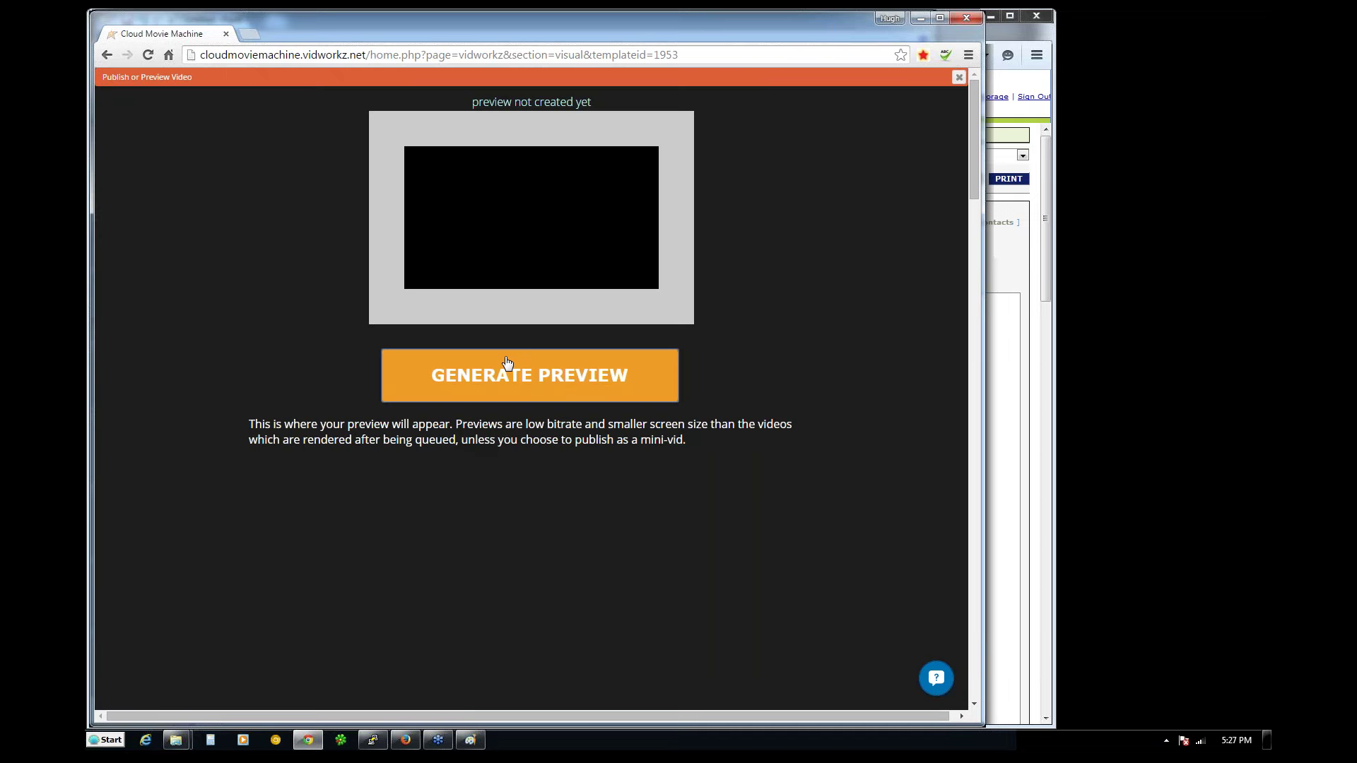
pyautogui.click(508, 362)
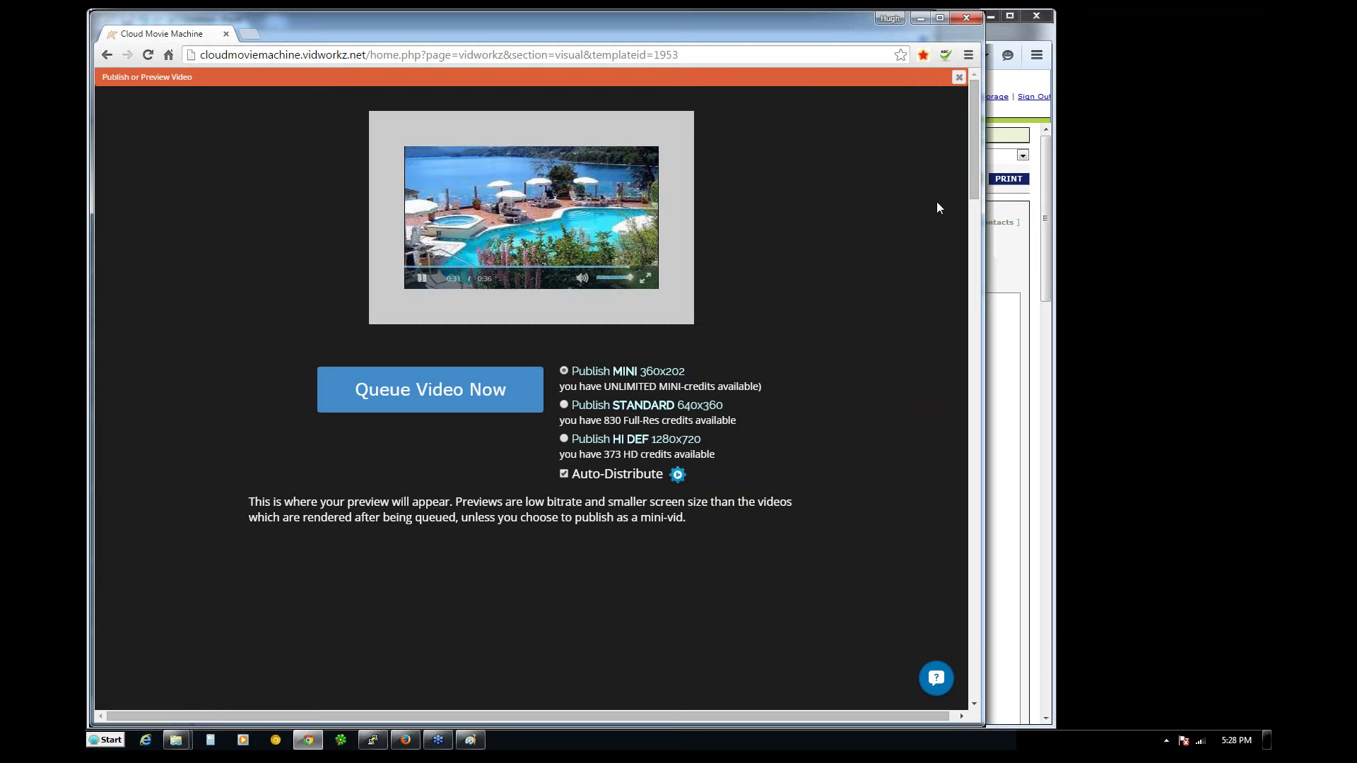
pyautogui.click(959, 77)
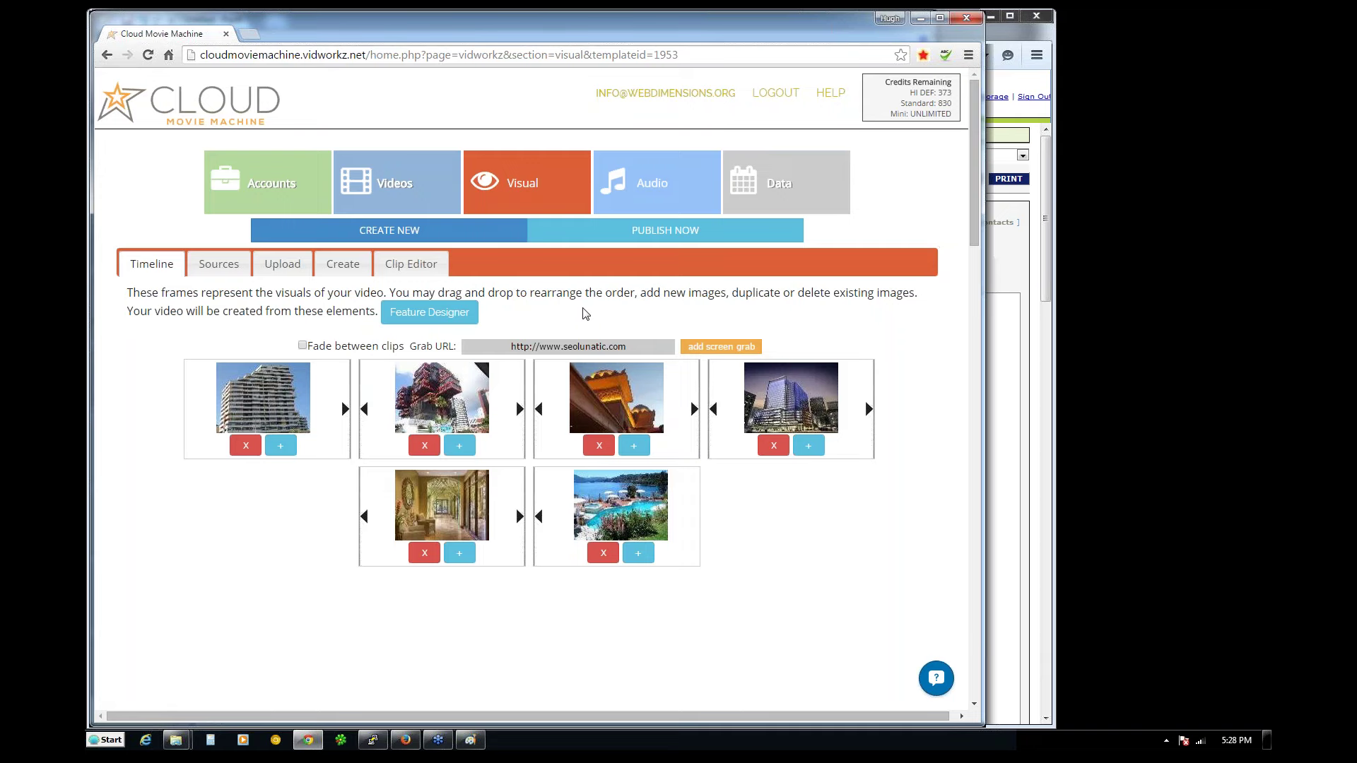
# - Open the Feature Designer, choose a Small feature box for the whole video, and enter a contact phone number as its message
pyautogui.click(429, 315)
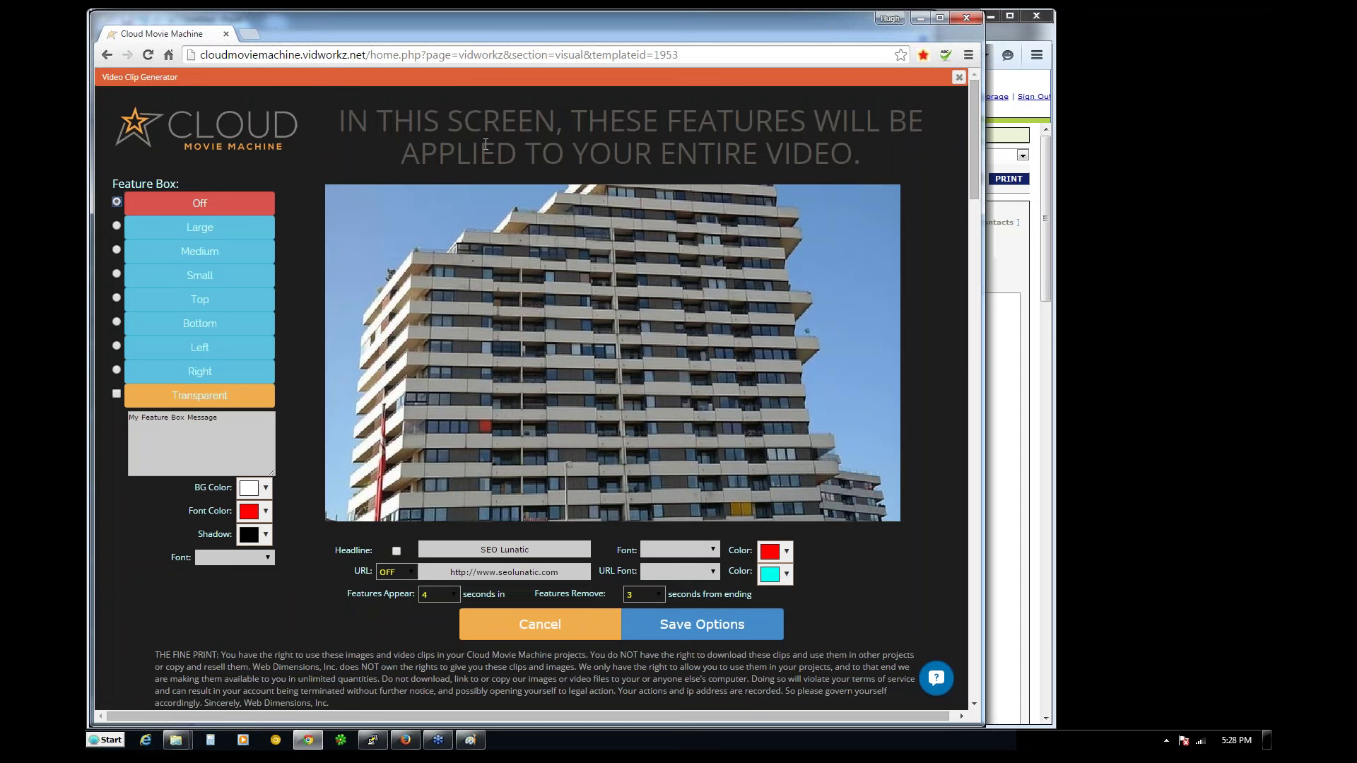
pyautogui.click(200, 277)
pyautogui.tripleClick(203, 416)
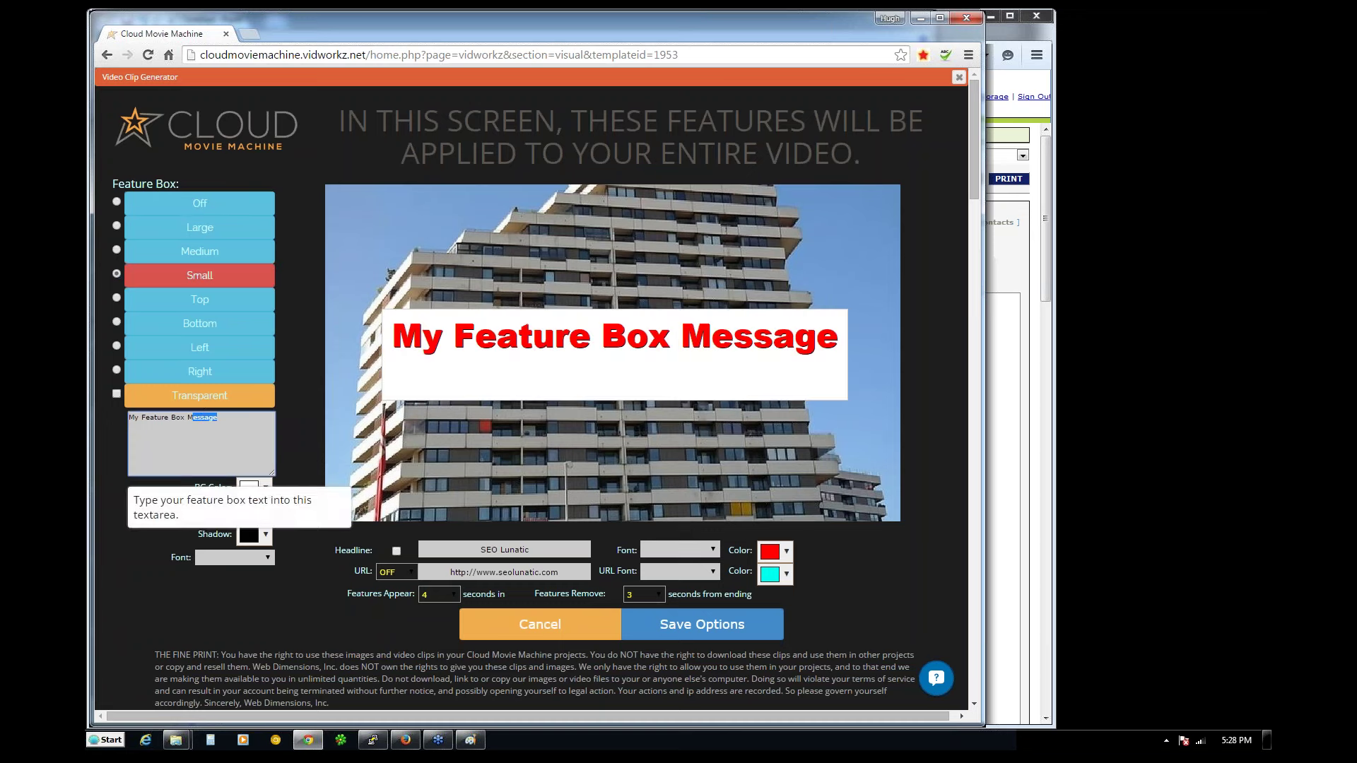
pyautogui.write('(1')
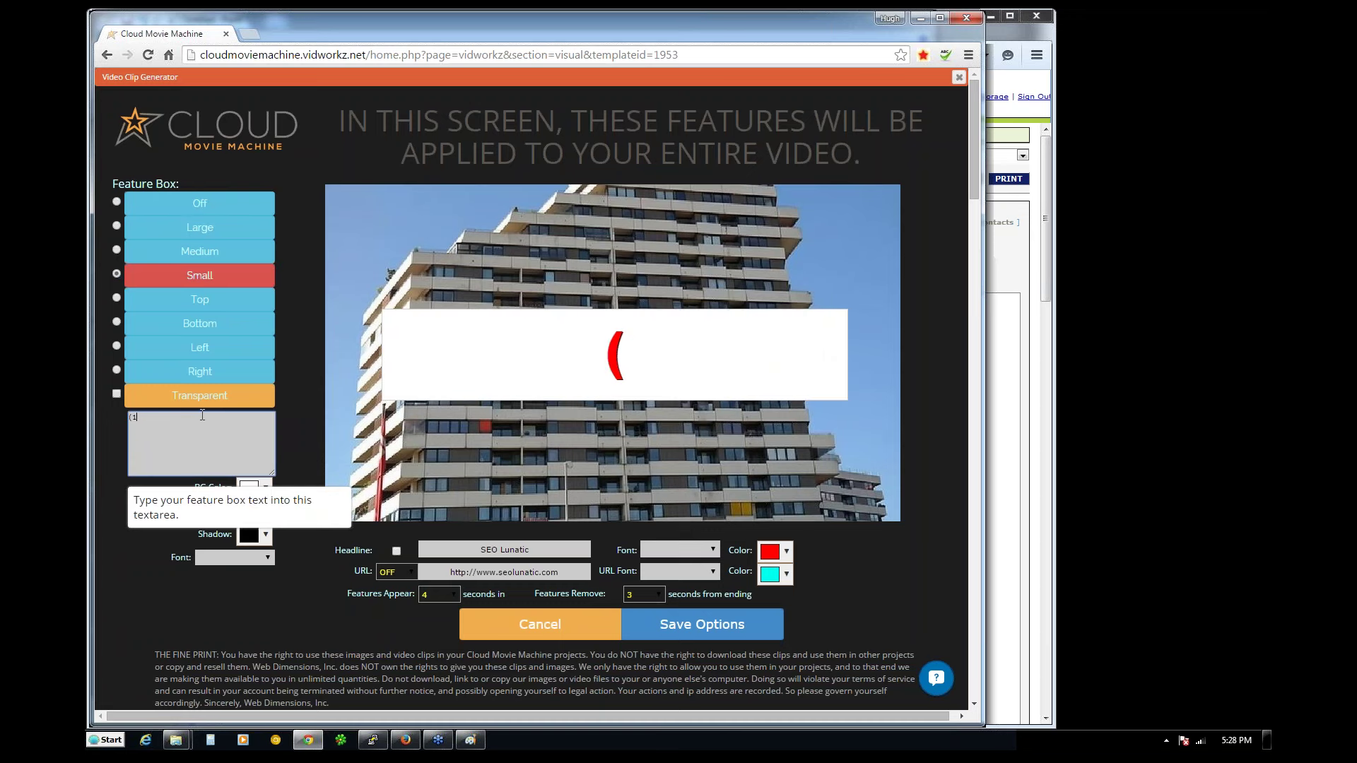
pyautogui.write('23)456')
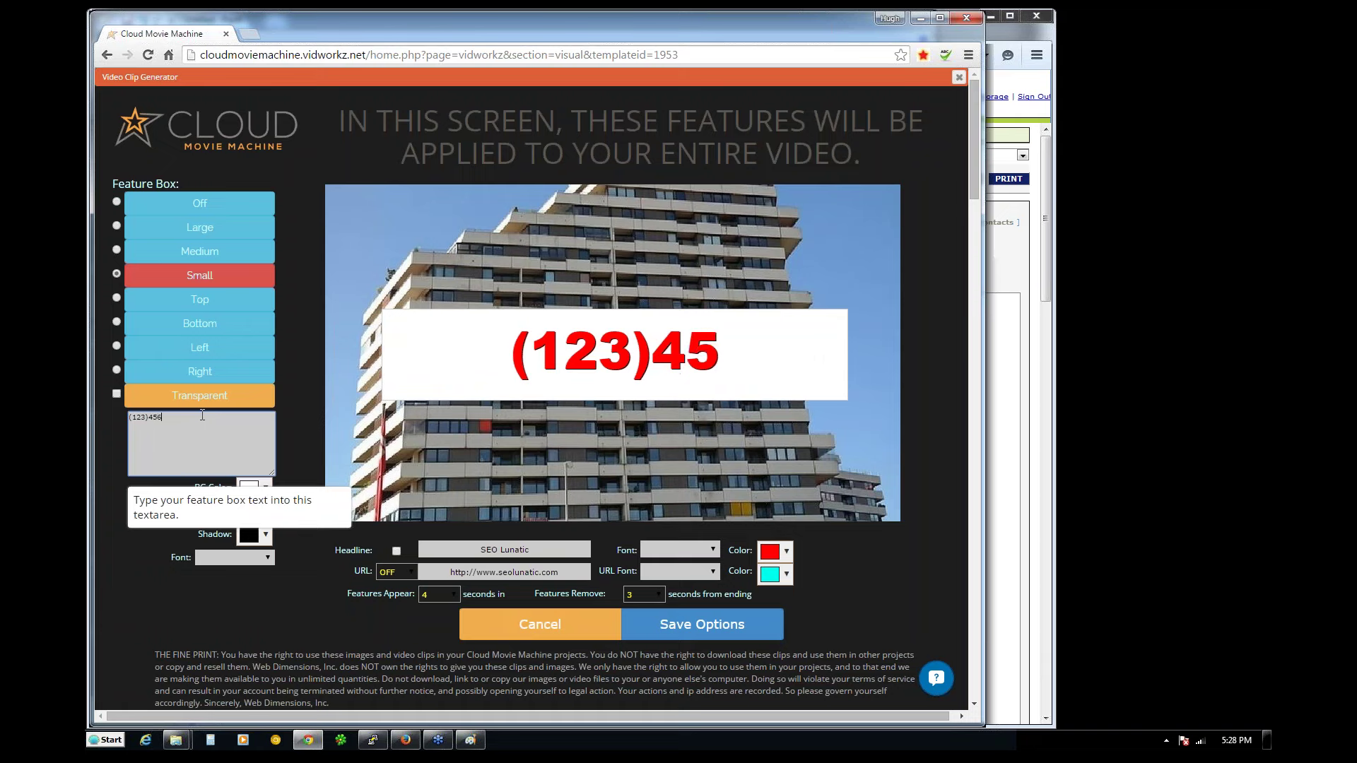
pyautogui.press('BackSpace')
pyautogui.press('BackSpace')
pyautogui.press('BackSpace')
pyautogui.write(') 456')
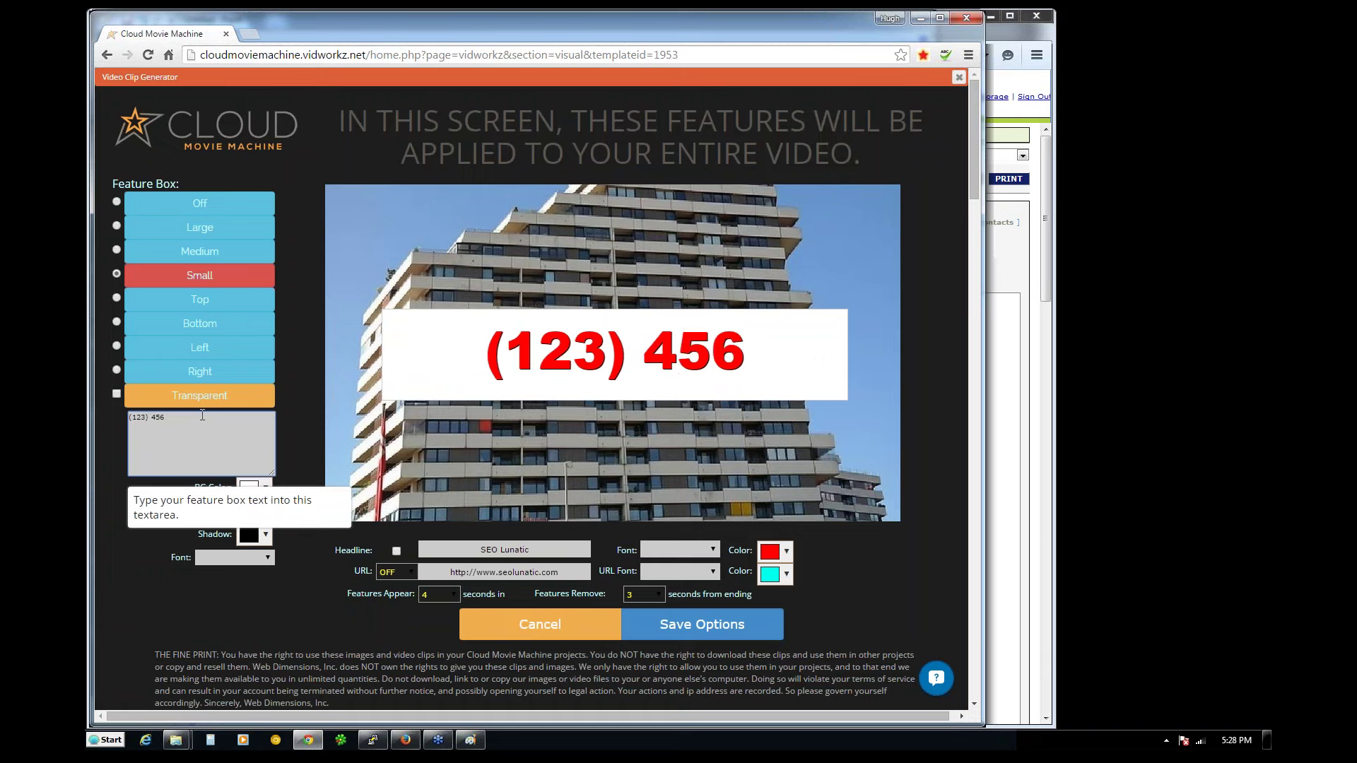
pyautogui.write('-7890')
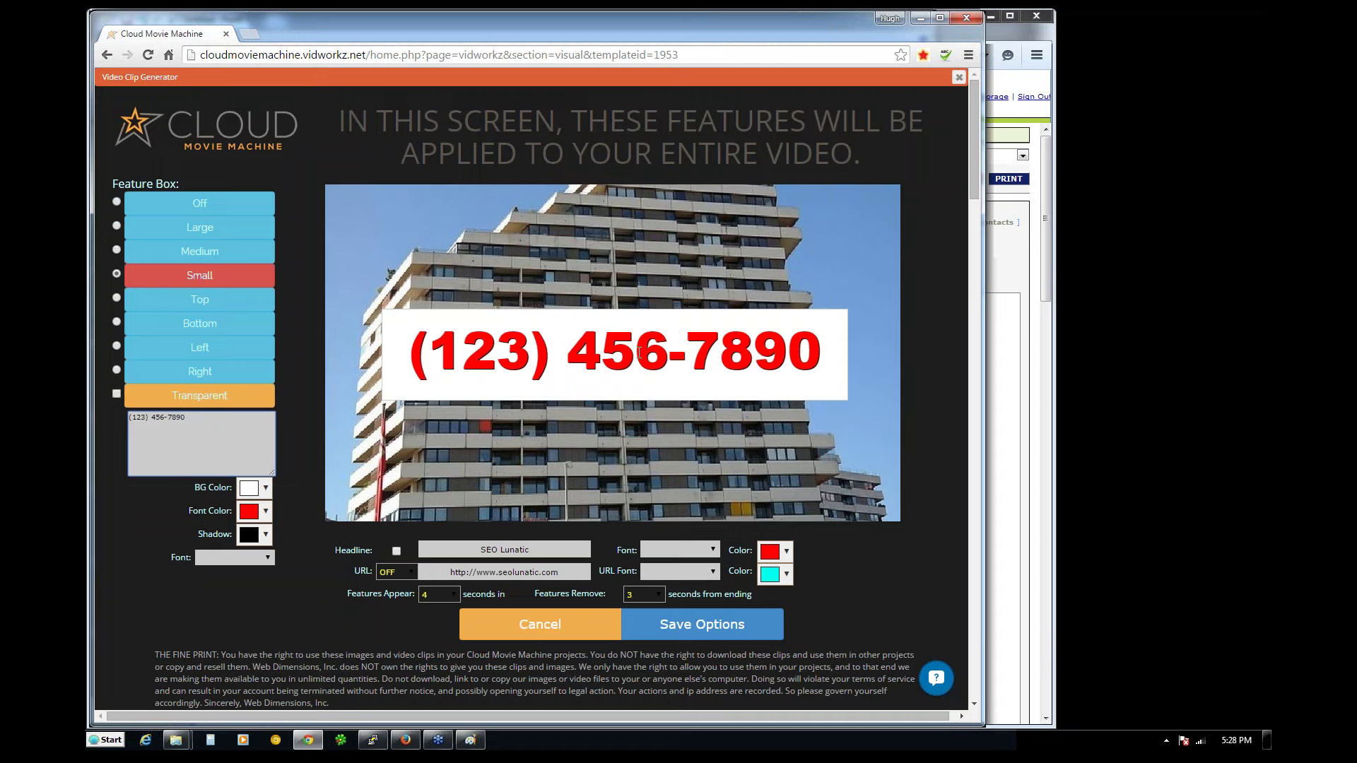
# - Enable the headline over the video and set its text to "The Best Hotel Deals Anderson SC"
pyautogui.click(396, 551)
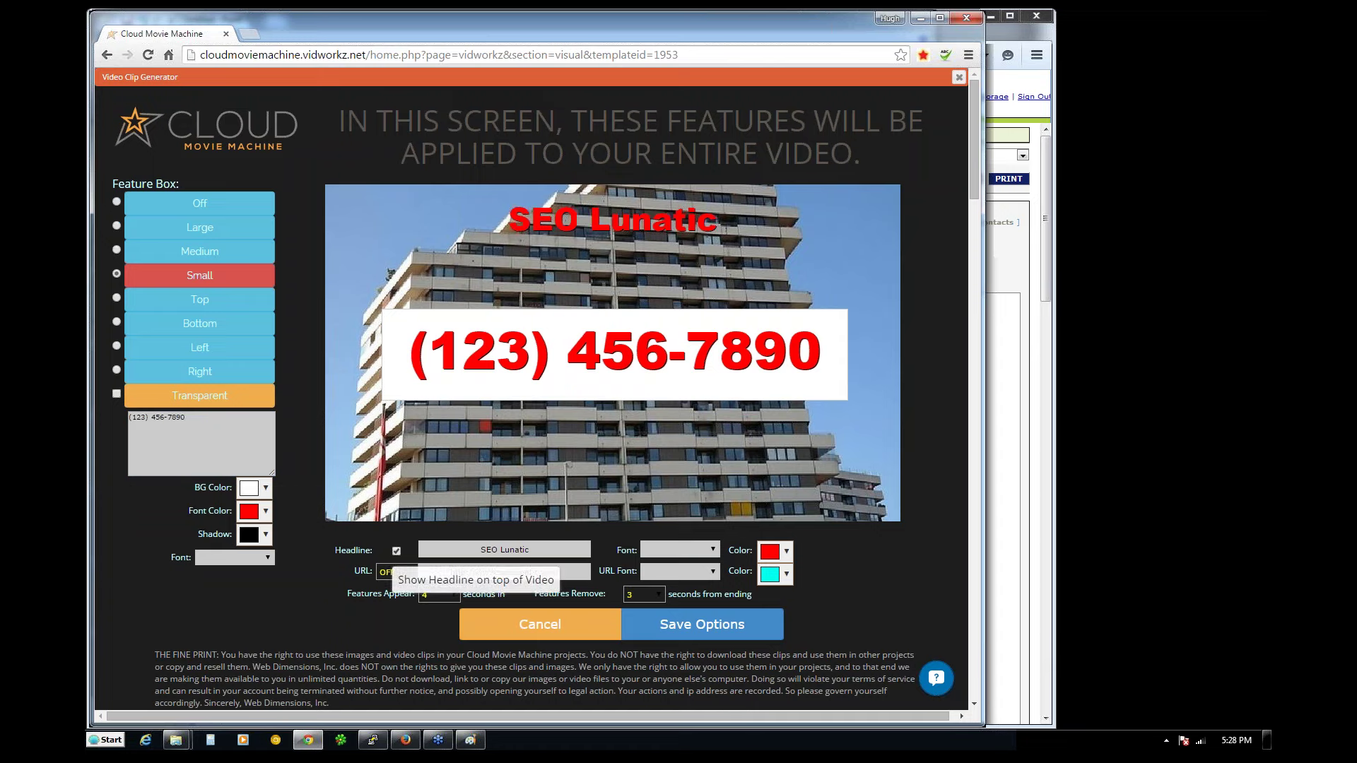
pyautogui.tripleClick(449, 549)
pyautogui.write('Tjhe')
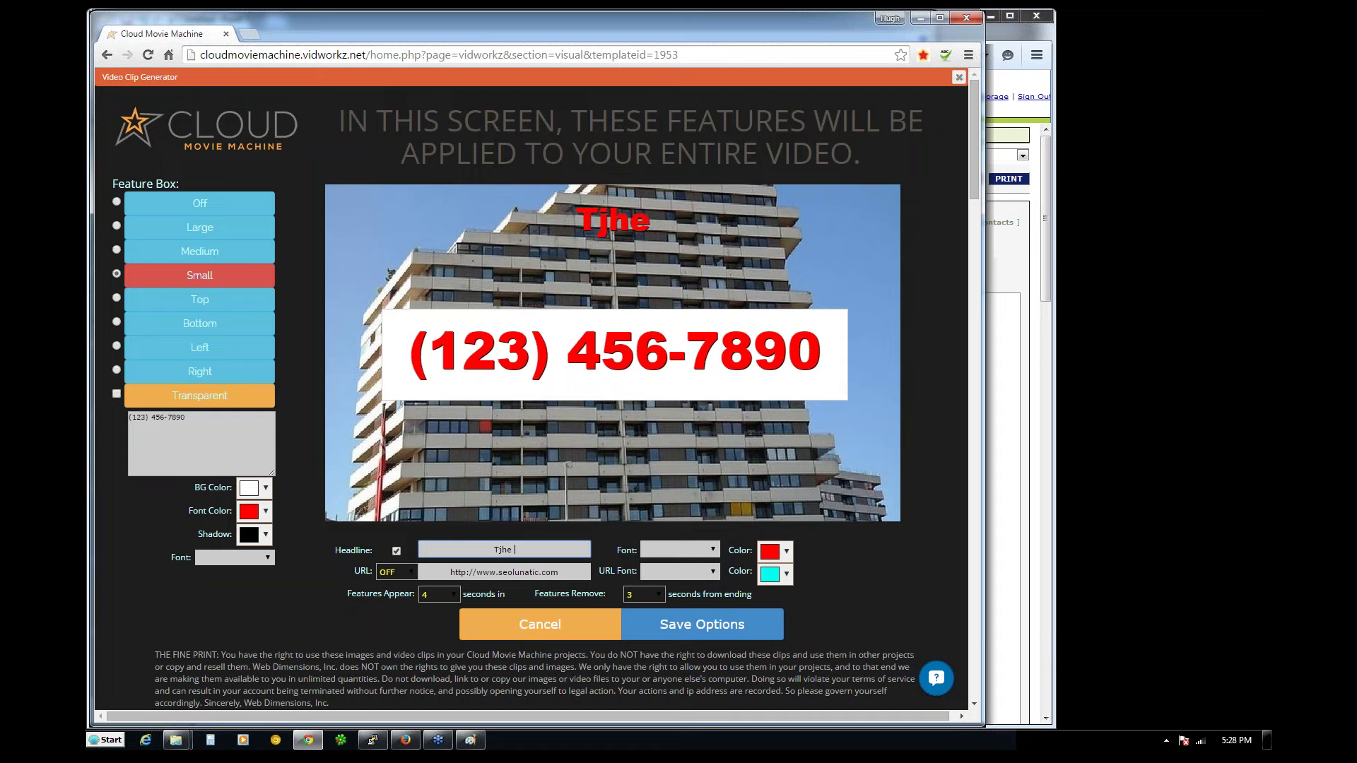
pyautogui.press('BackSpace')
pyautogui.press('BackSpace')
pyautogui.press('BackSpace')
pyautogui.press('BackSpace')
pyautogui.write('h')
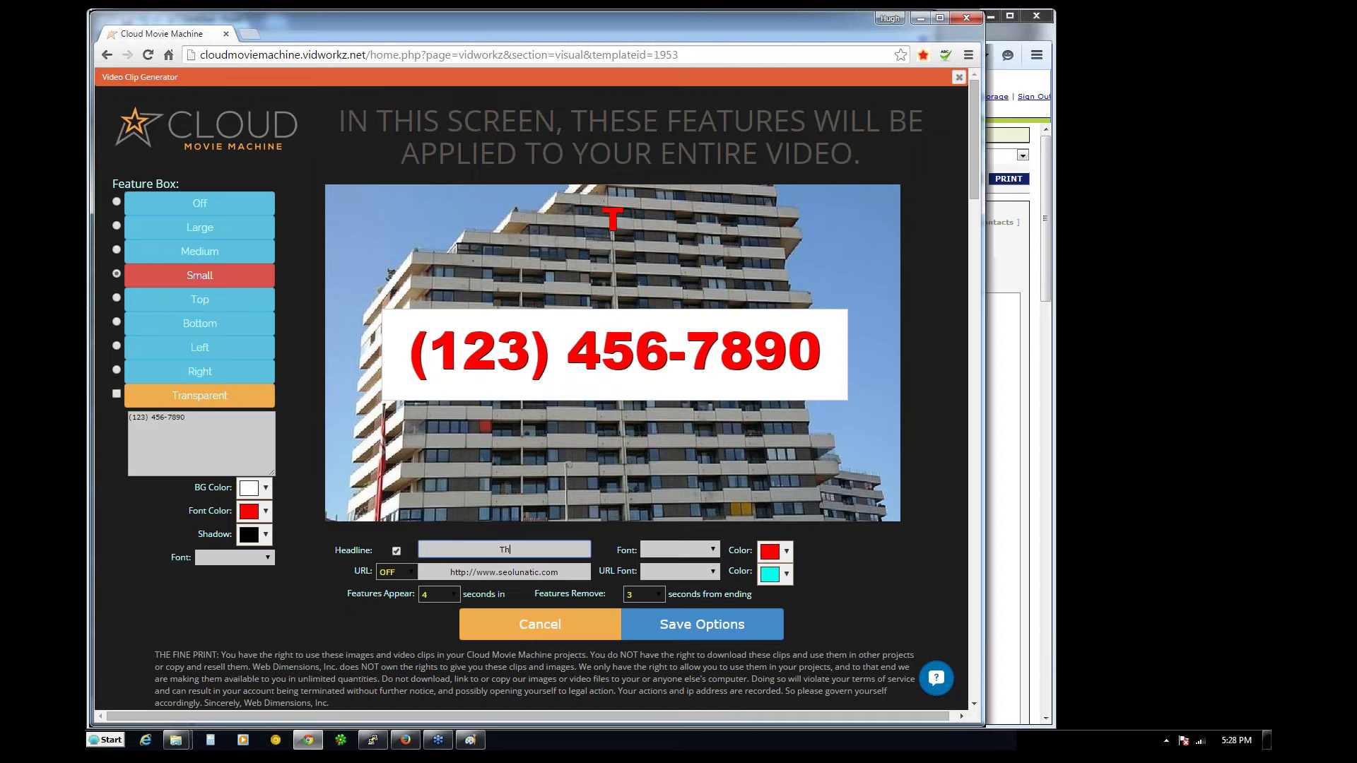
pyautogui.write('e Best Hotal')
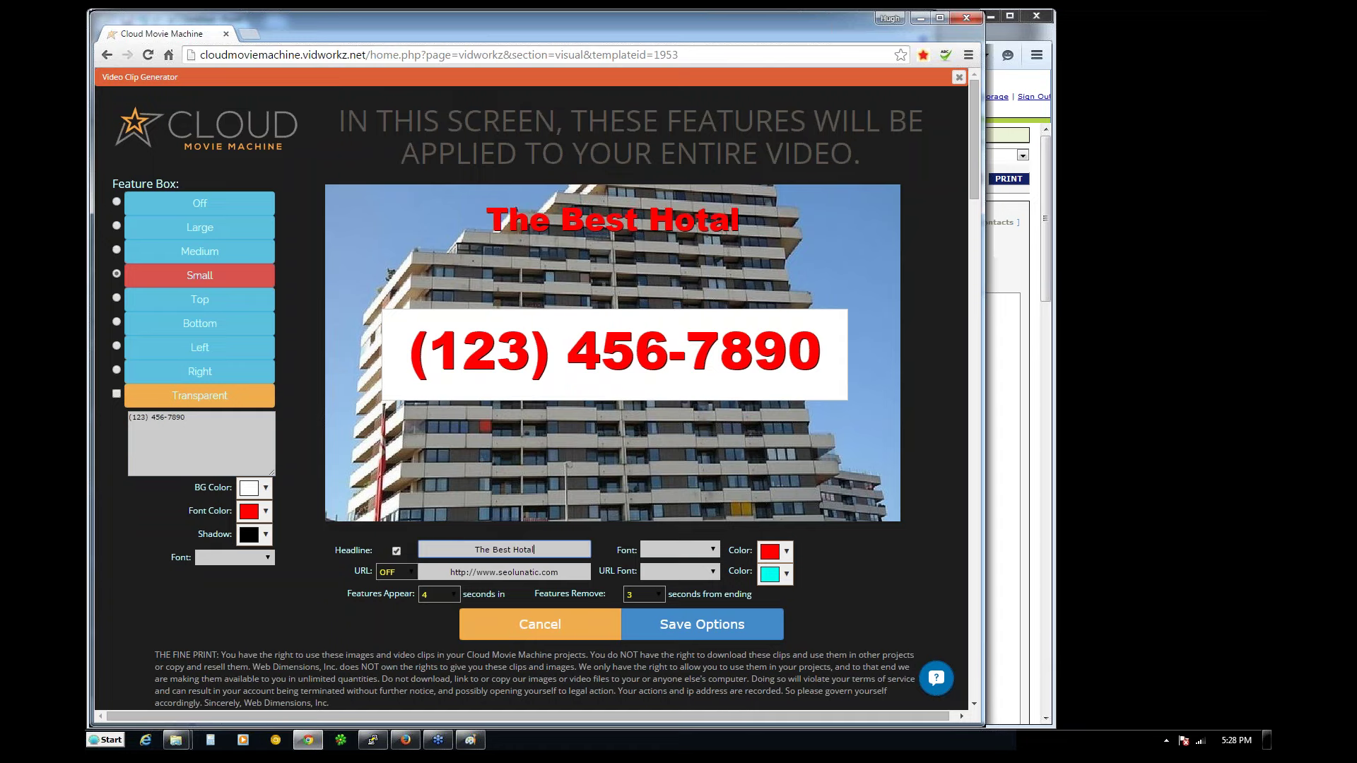
pyautogui.press('BackSpace')
pyautogui.press('BackSpace')
pyautogui.write('el Deals')
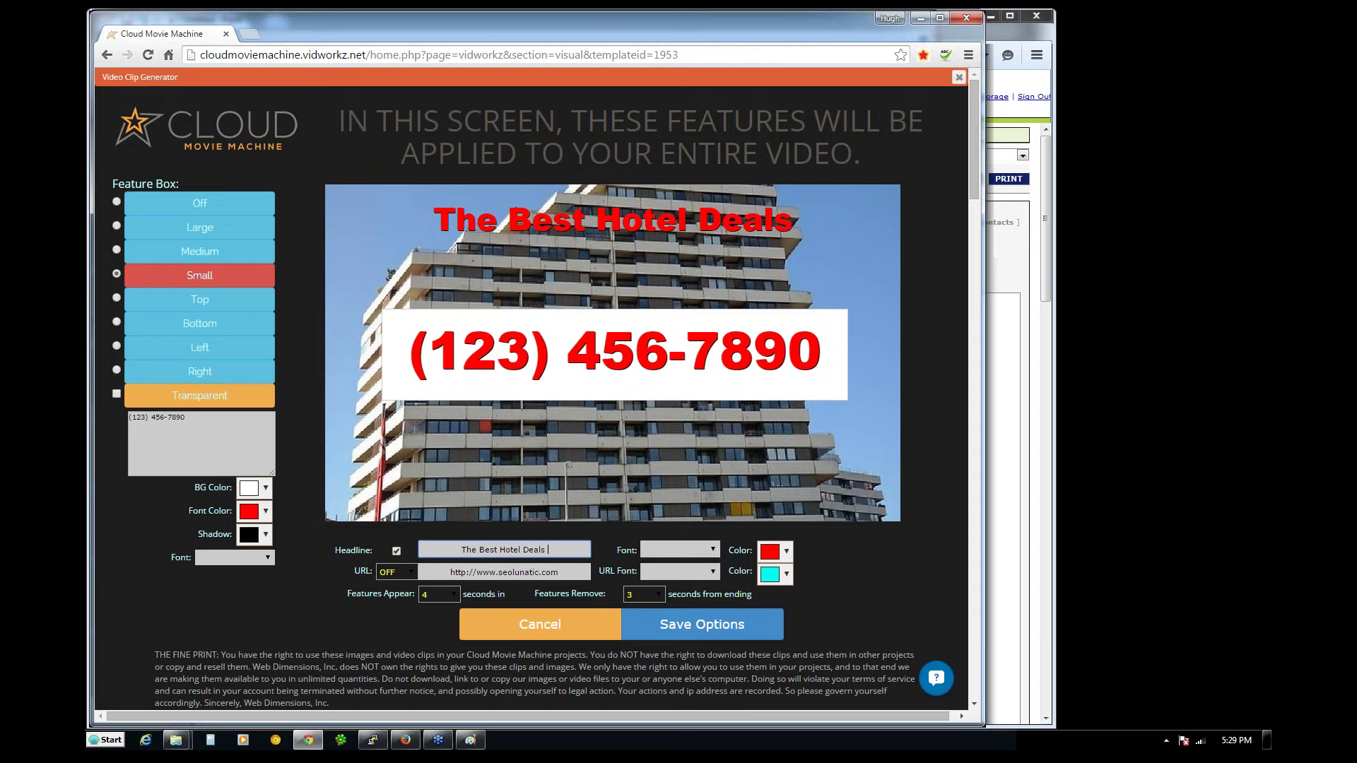
pyautogui.write('Ande')
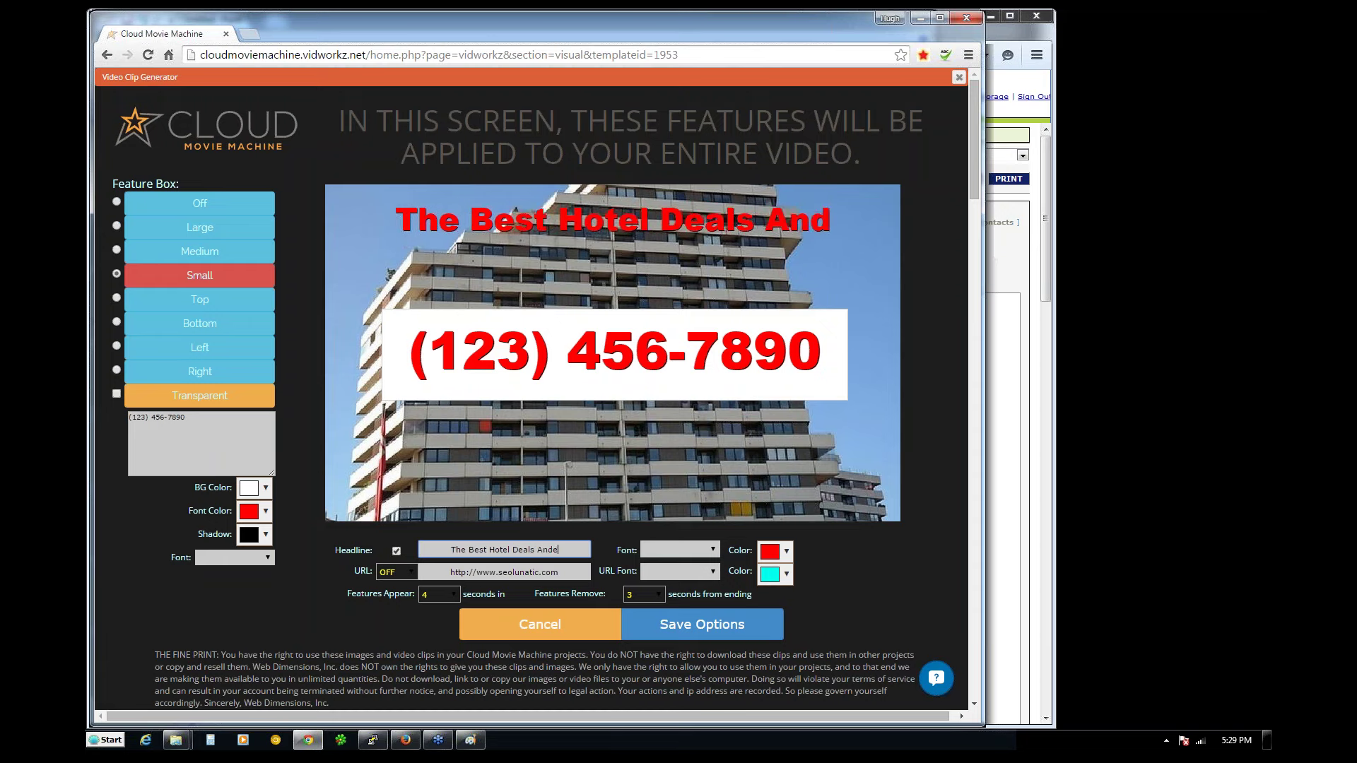
pyautogui.write('rson ')
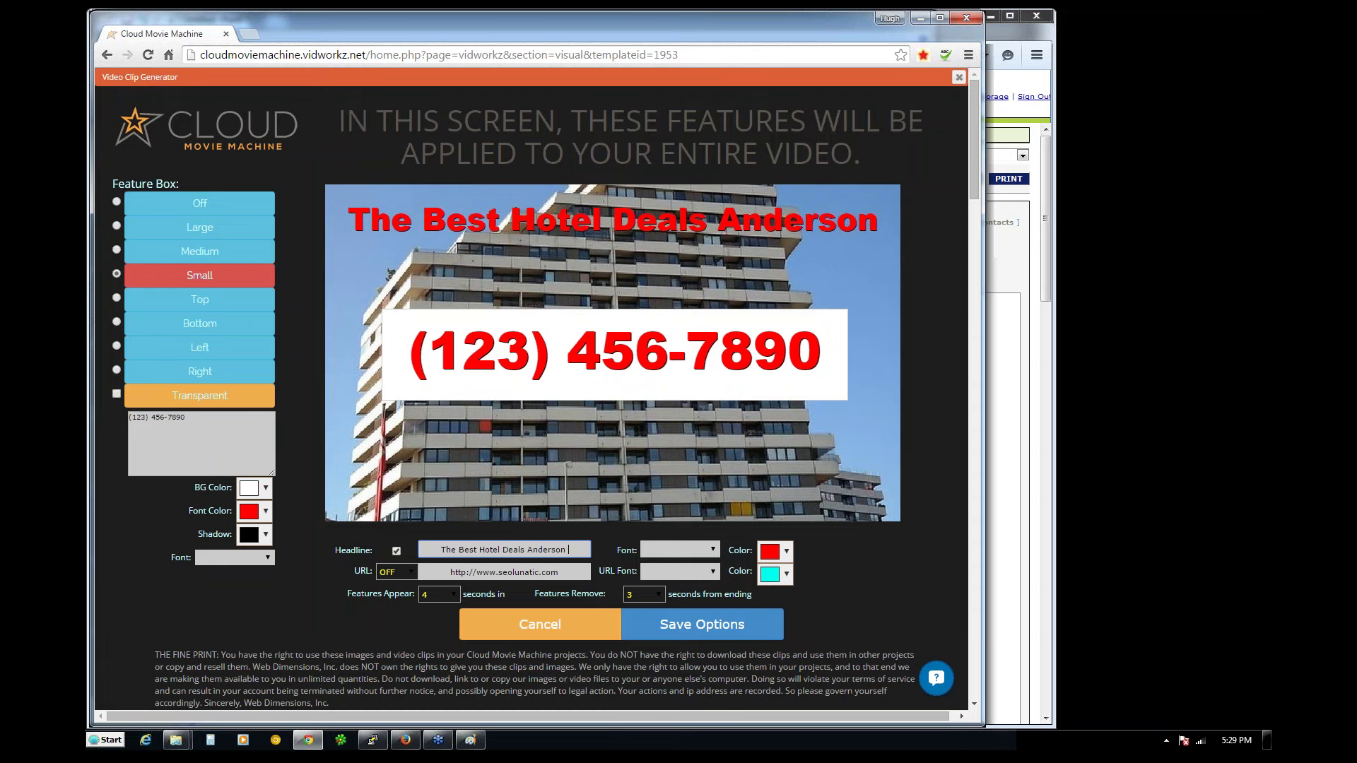
pyautogui.write('CSC')
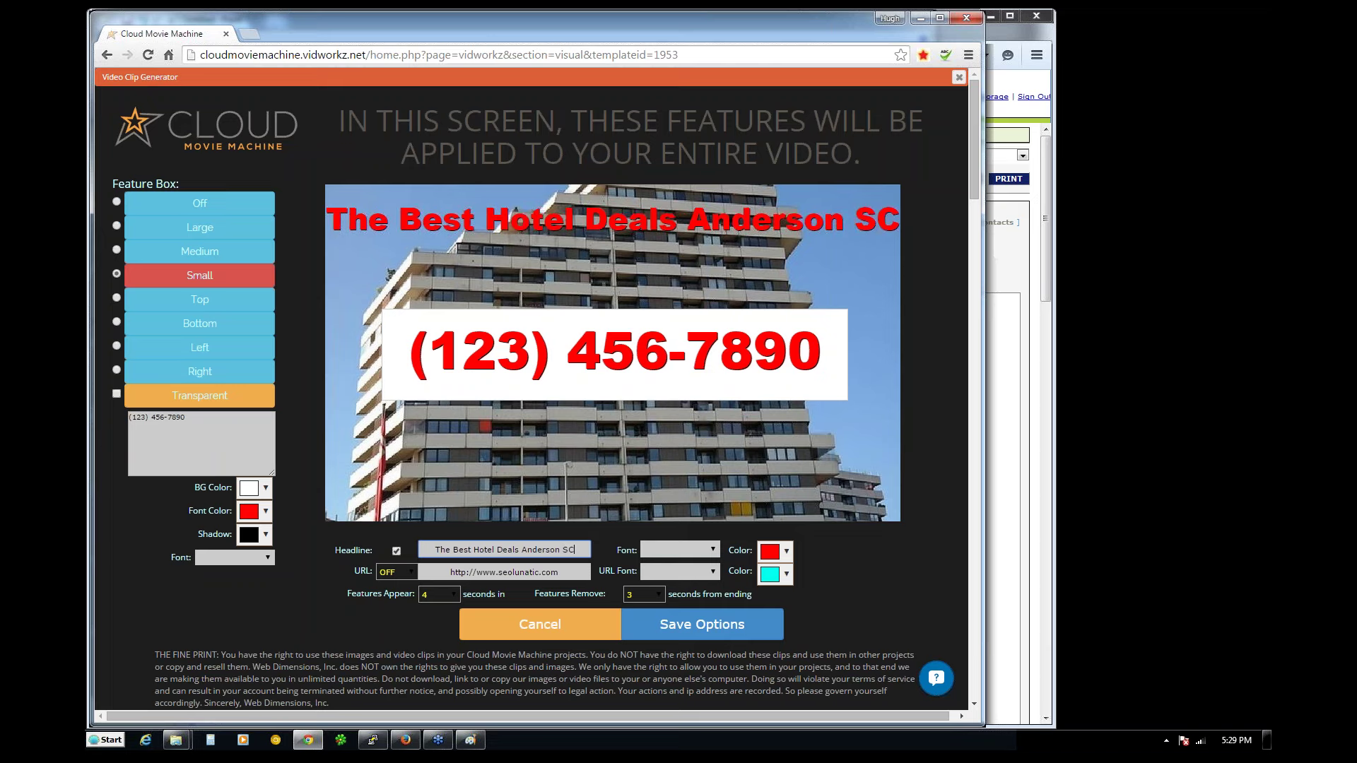
# - Colour the headline yellow and shorten its text to "Best Hotel Deals Anderson SC"
pyautogui.click(777, 552)
pyautogui.moveTo(872, 585); pyautogui.dragTo(878, 588)
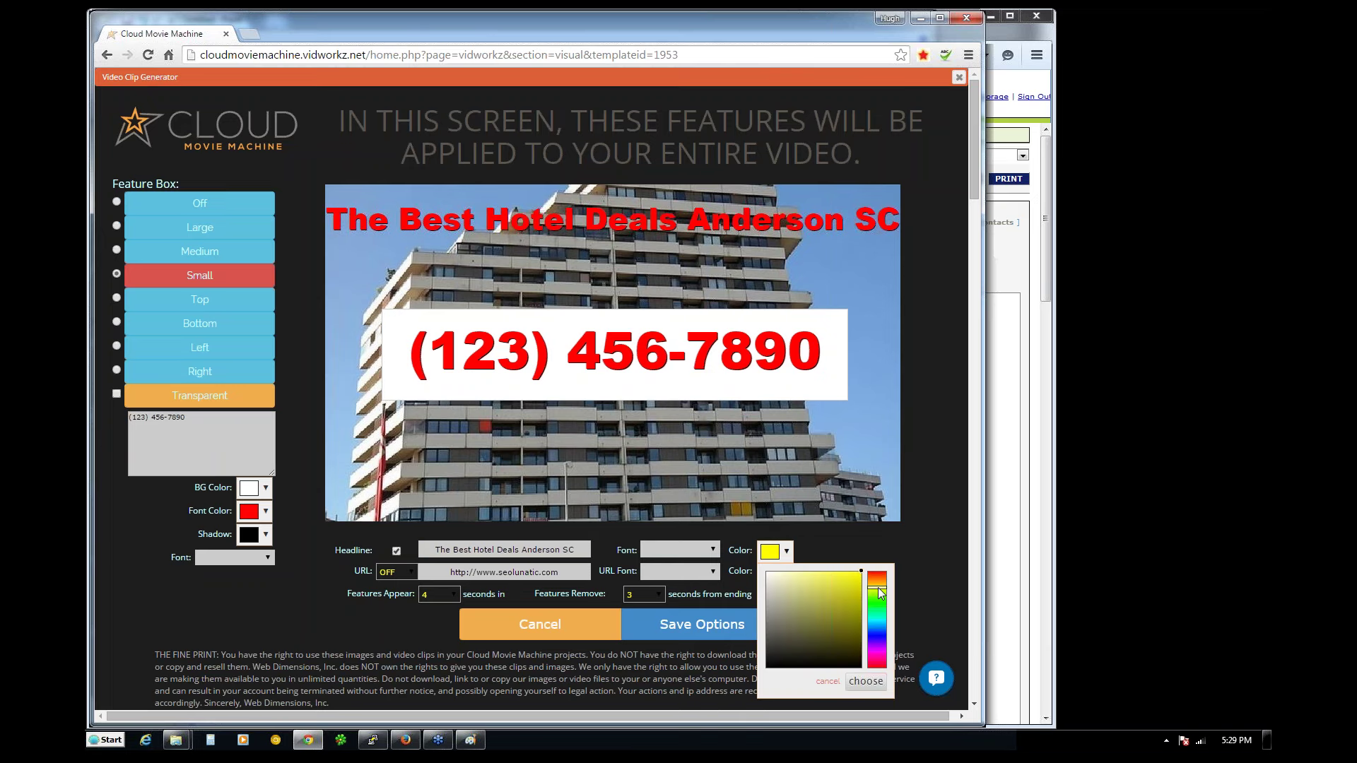
pyautogui.click(865, 682)
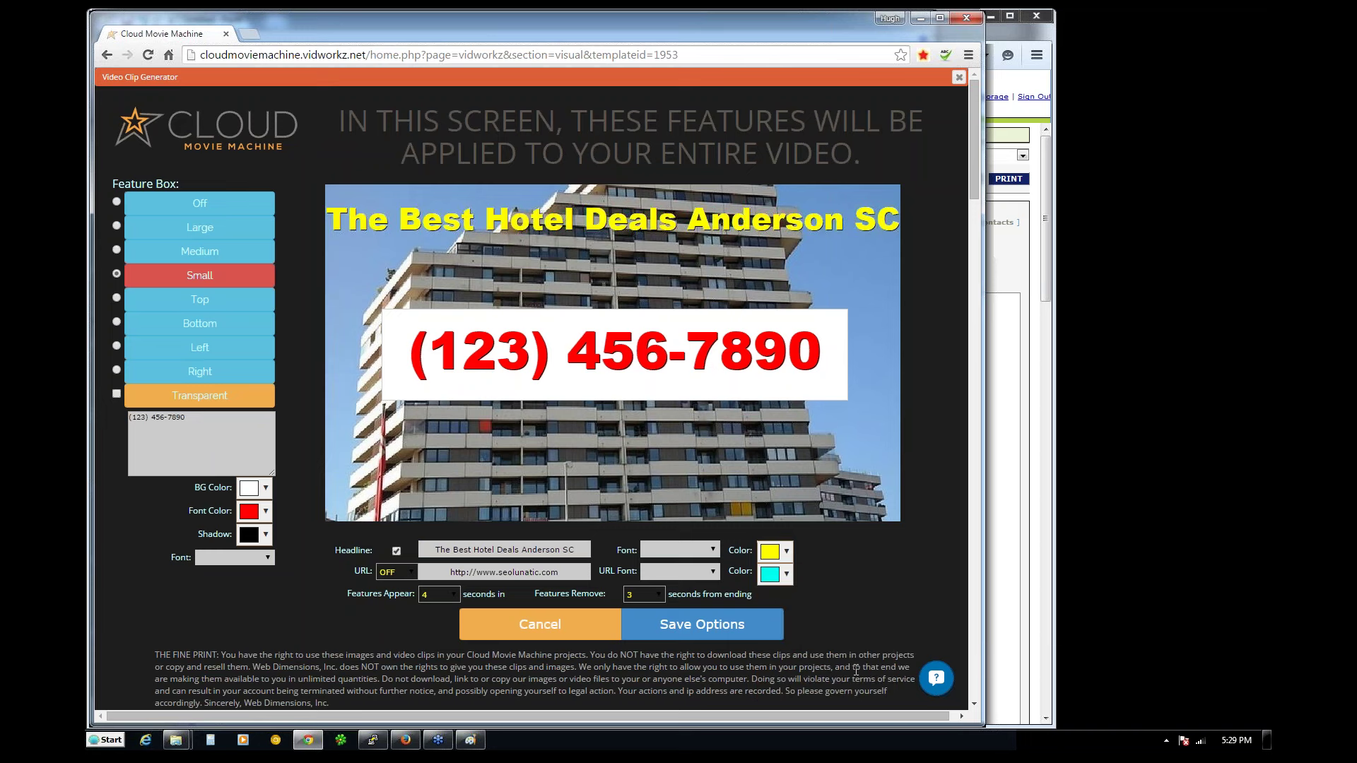
pyautogui.doubleClick(438, 549)
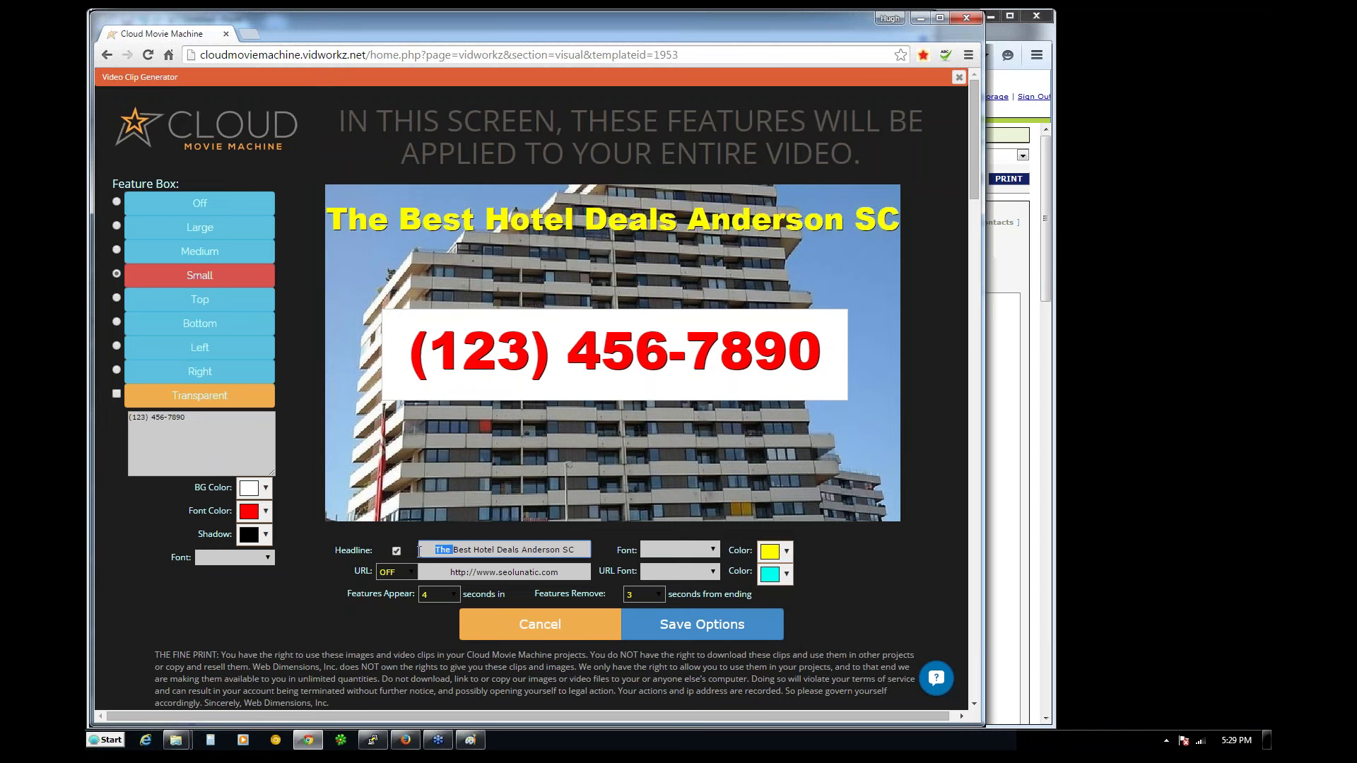
pyautogui.press('BackSpace')
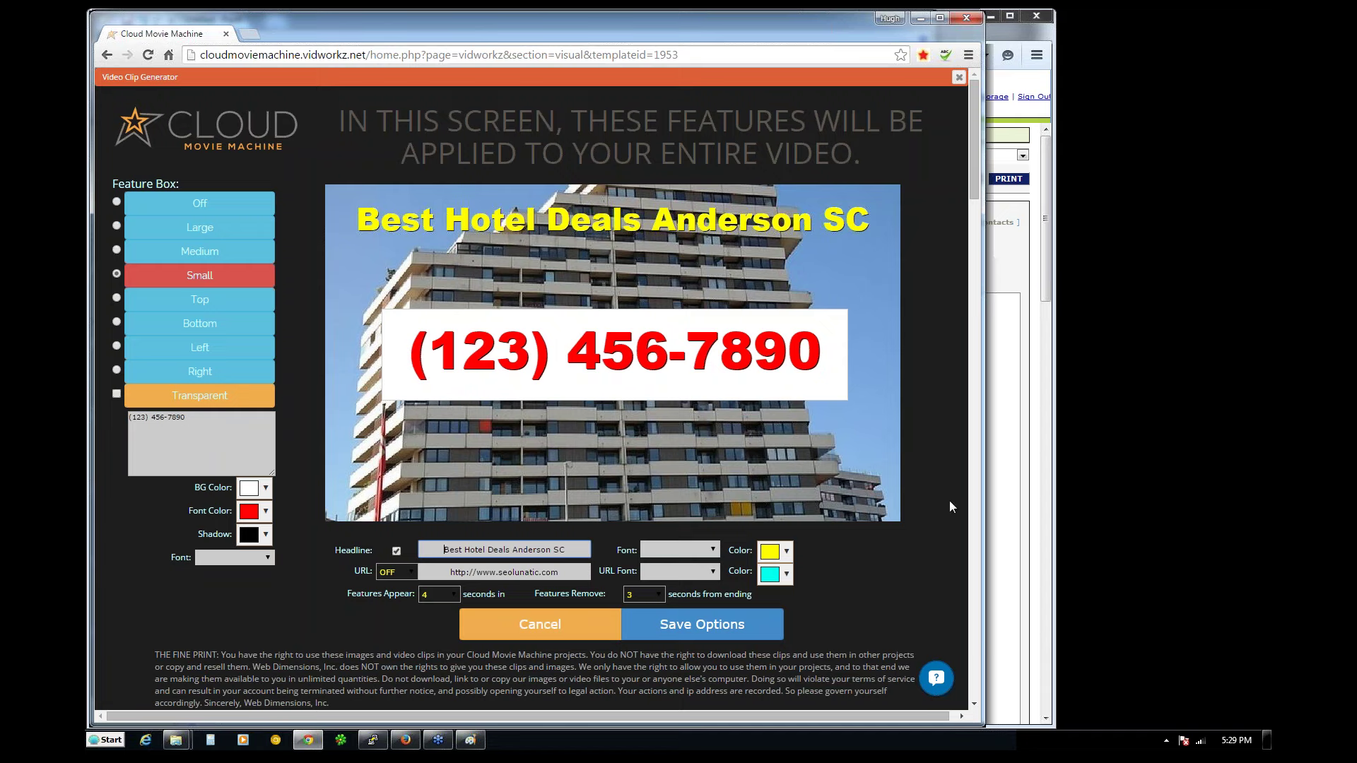
# - Try Comic Sans MS for the headline, and set both the headline font and the URL font to Arial
pyautogui.click(679, 550)
pyautogui.click(667, 574)
pyautogui.click(668, 571)
pyautogui.click(680, 545)
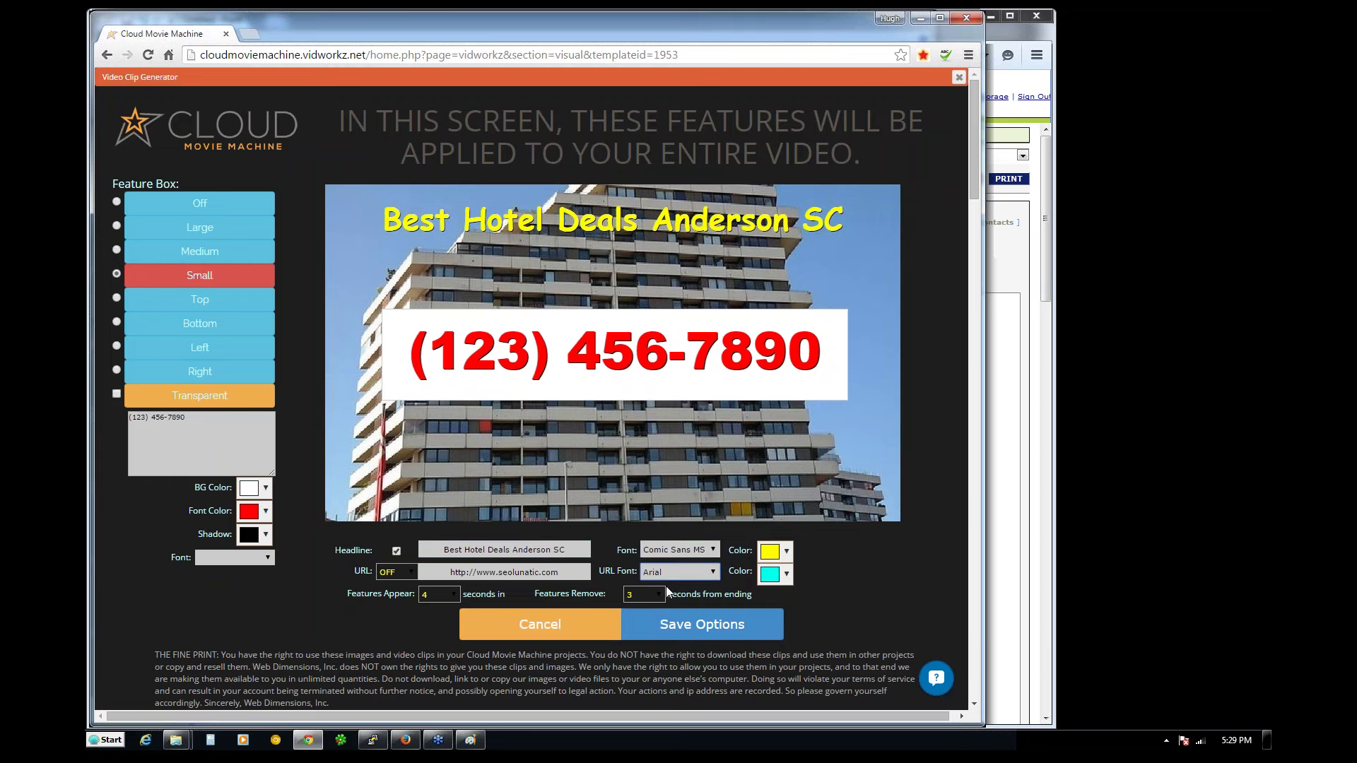
pyautogui.click(680, 549)
pyautogui.click(677, 564)
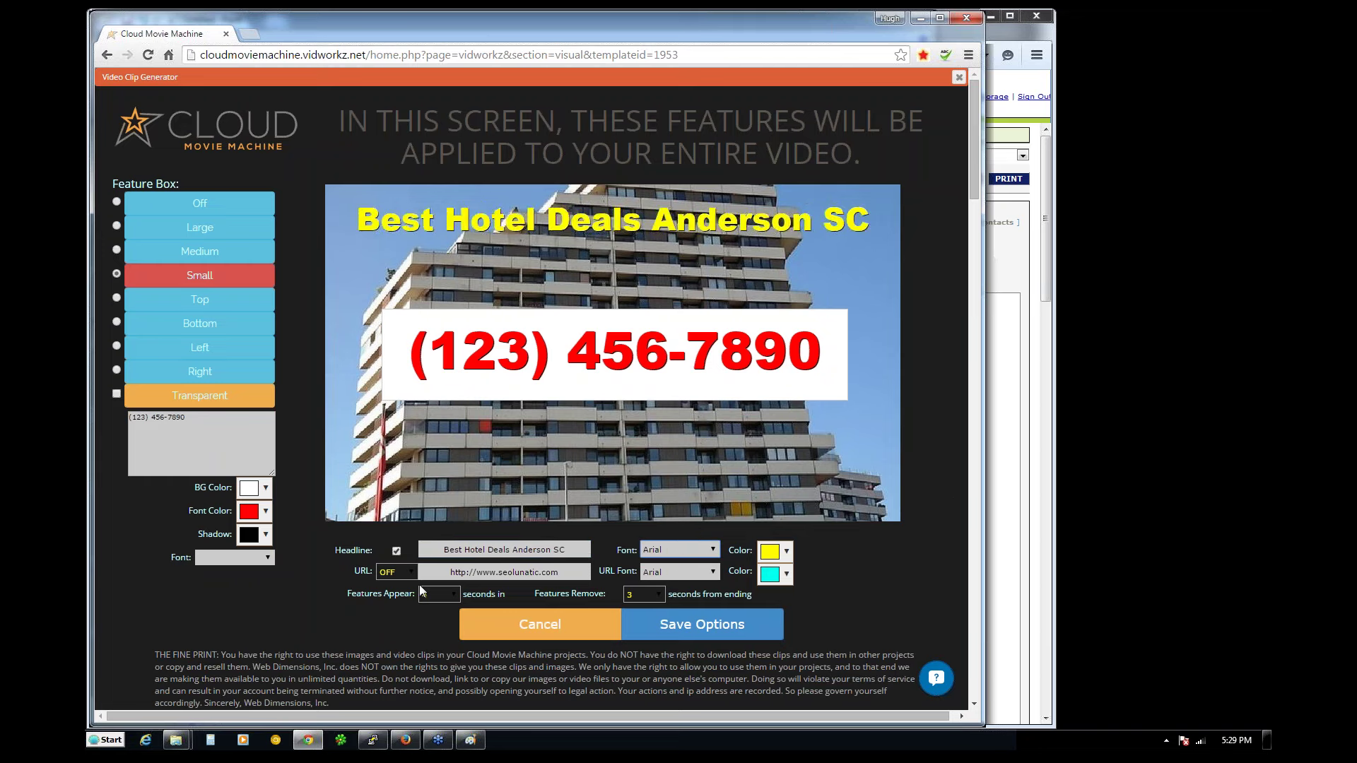
pyautogui.click(393, 572)
pyautogui.click(387, 596)
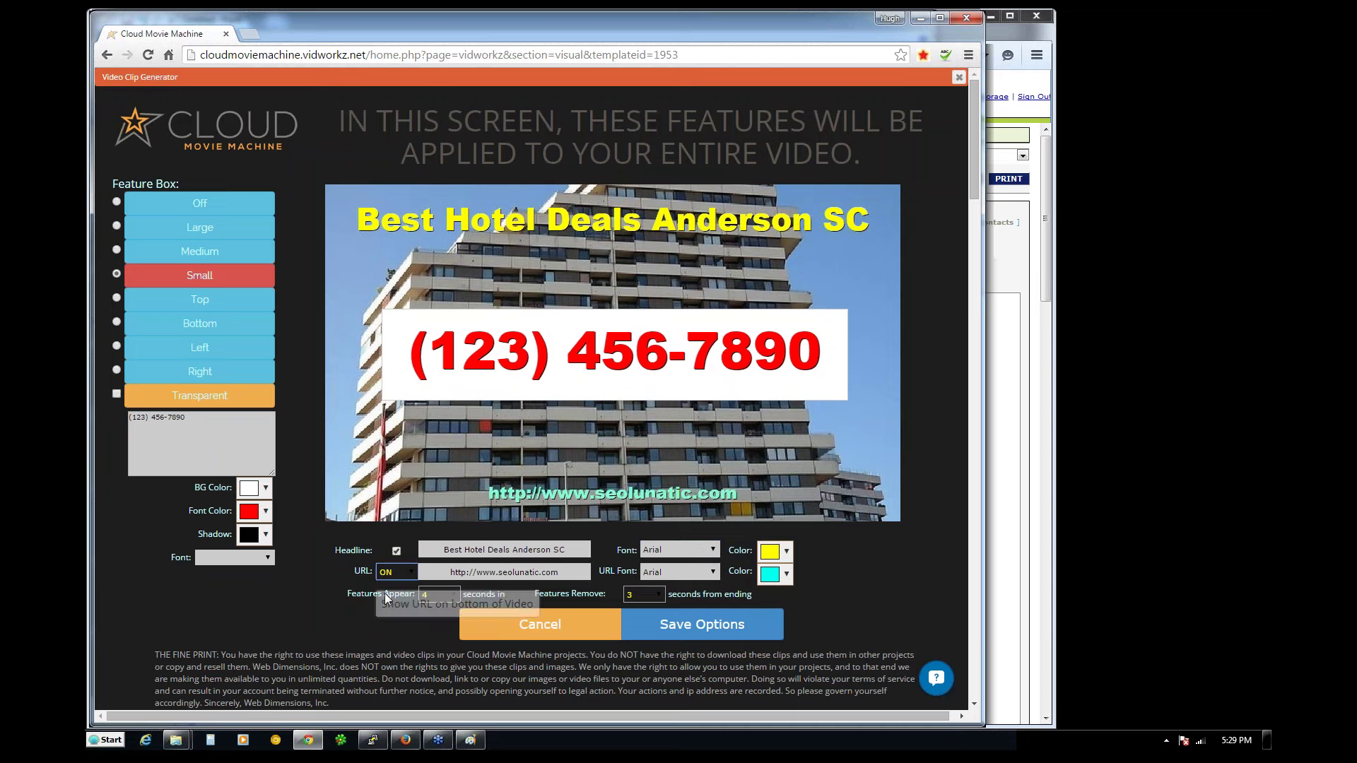
pyautogui.moveTo(561, 573); pyautogui.dragTo(501, 570)
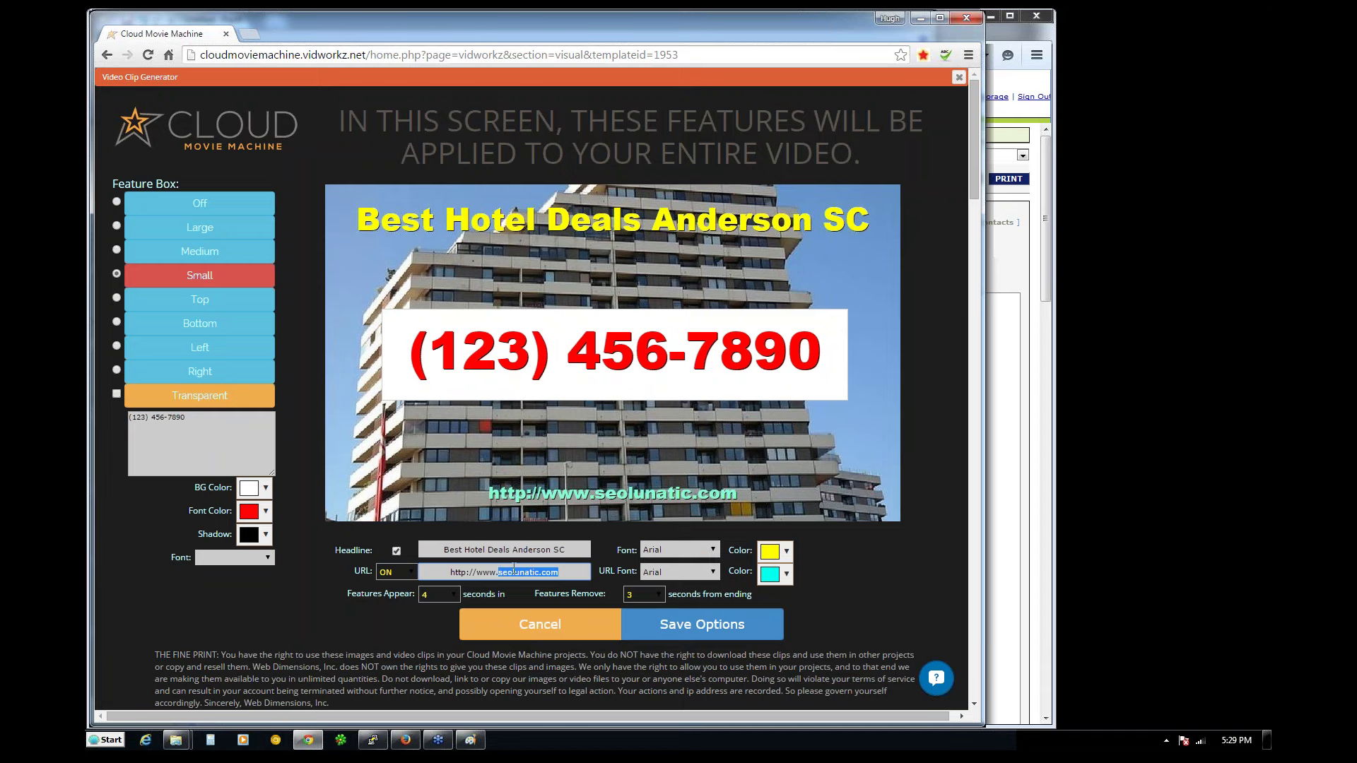
pyautogui.write('hotelsnc.com')
pyautogui.press('Tab')
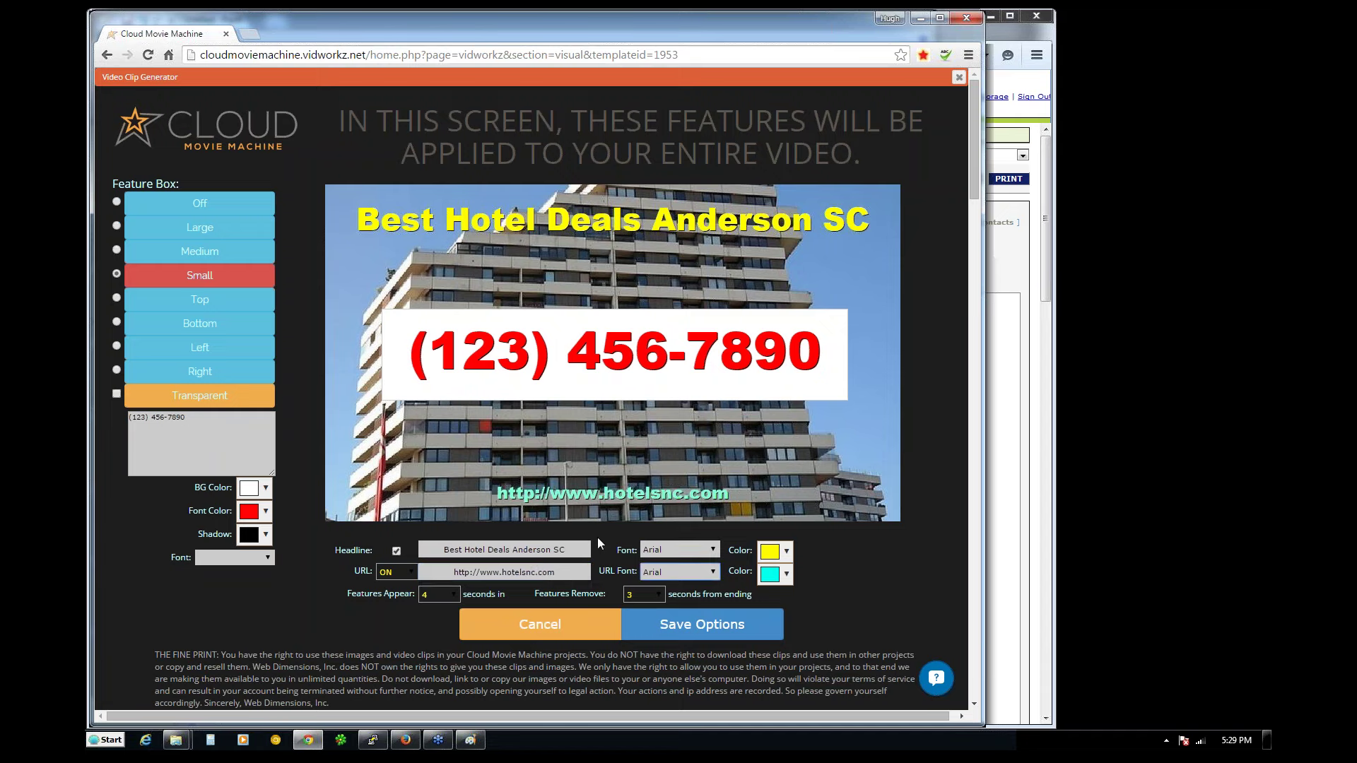
# - Change the URL overlay's text colour to yellow
pyautogui.click(776, 574)
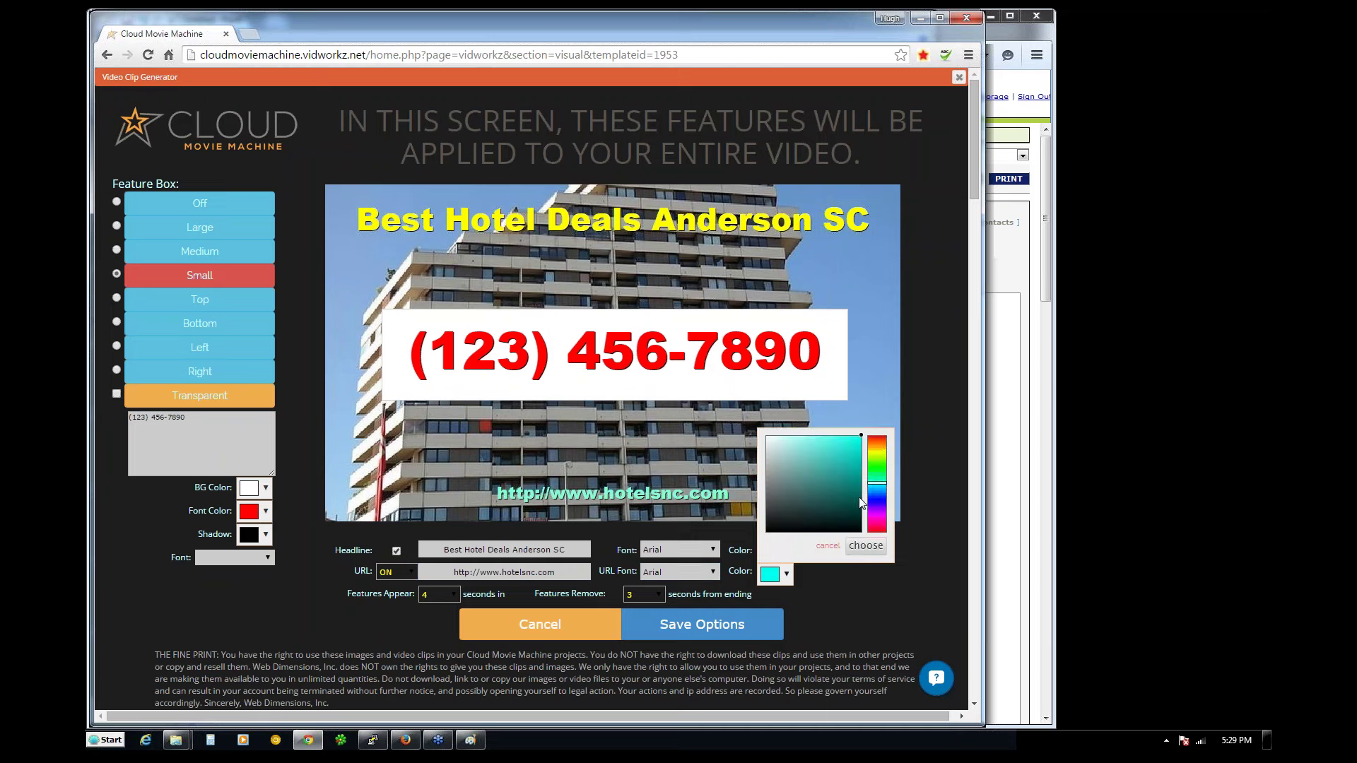
pyautogui.click(878, 452)
pyautogui.click(865, 546)
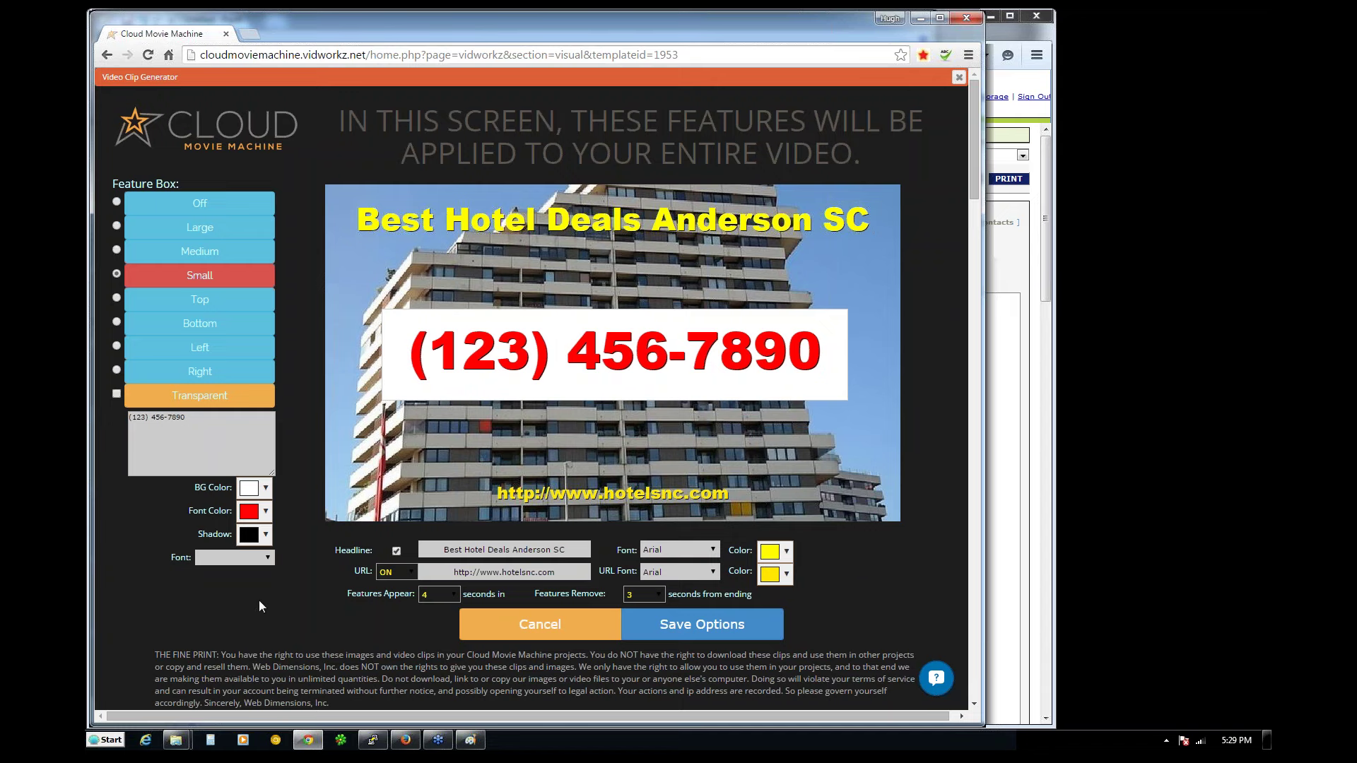
# - Save the feature options and close the Feature Designer to return to the timeline
pyautogui.click(687, 626)
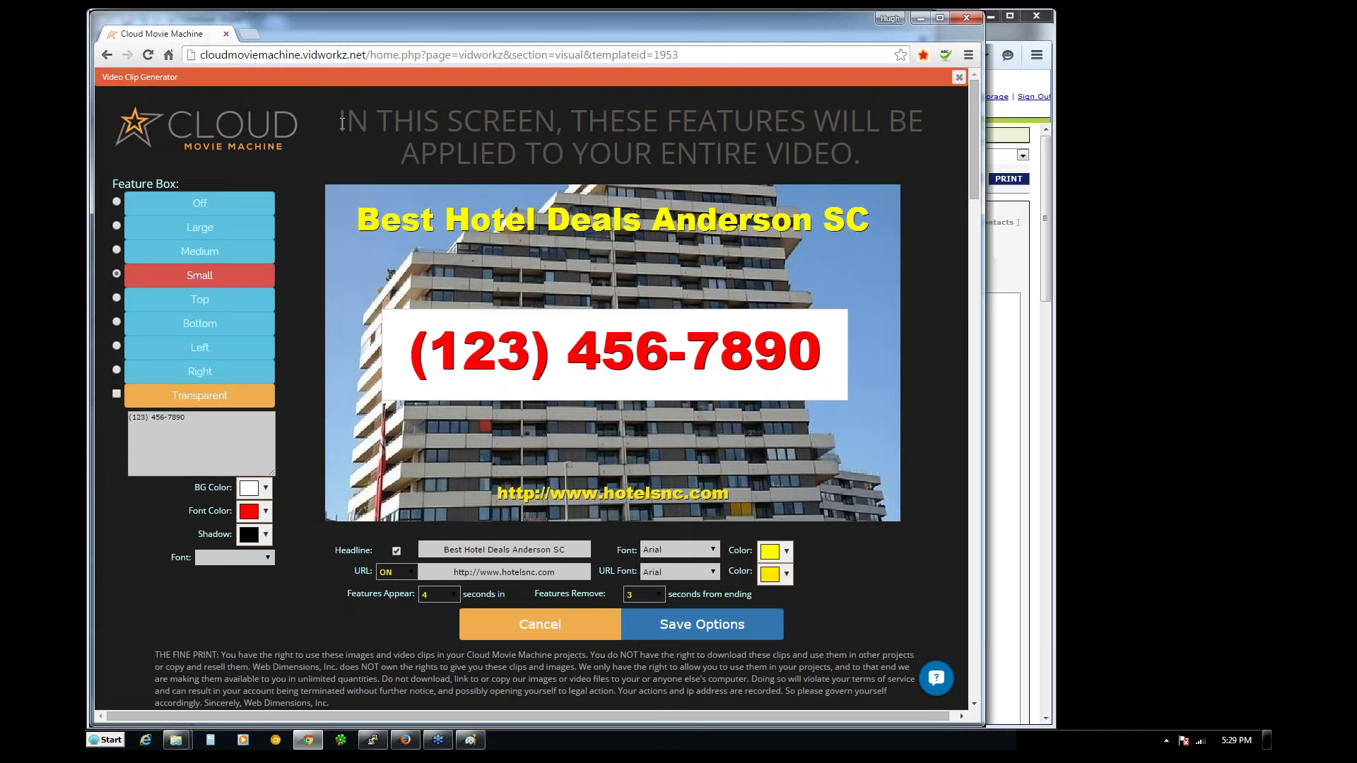
pyautogui.moveTo(347, 127); pyautogui.dragTo(864, 157)
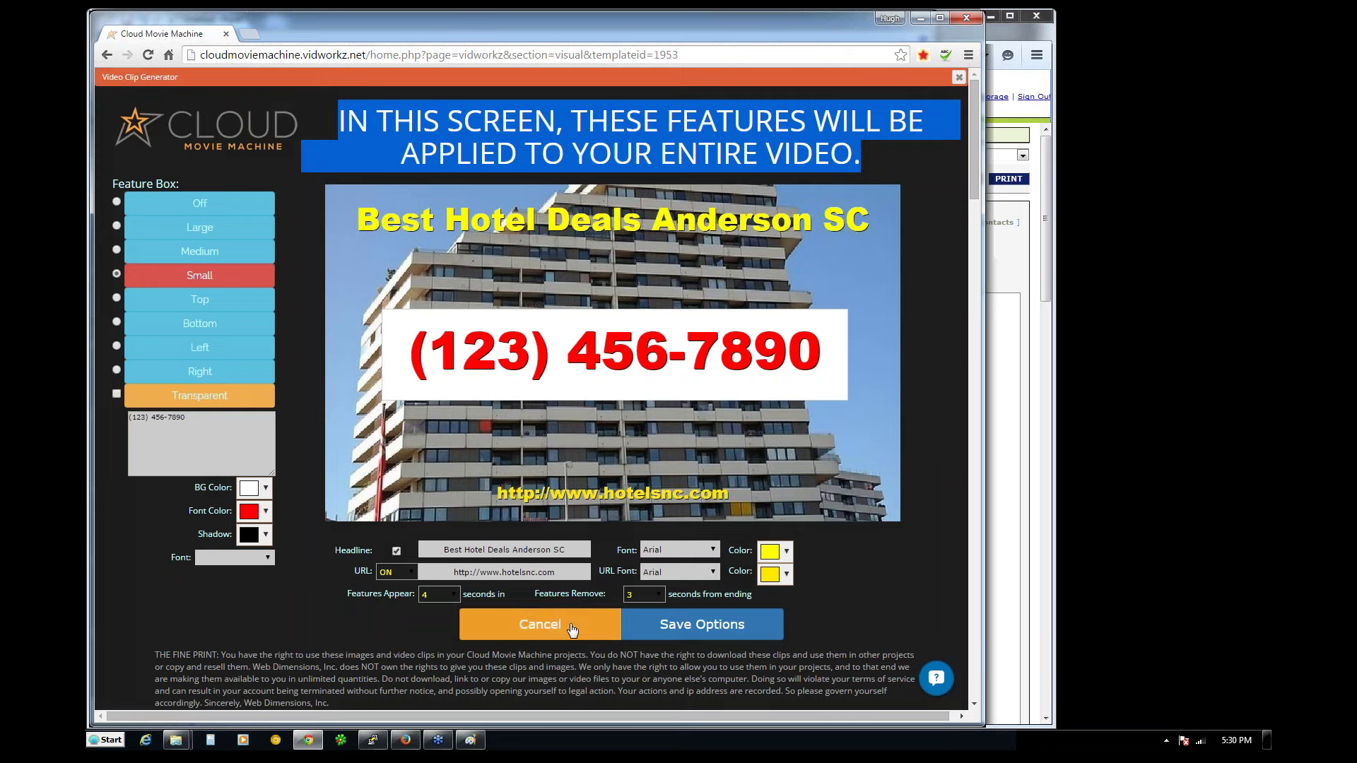
pyautogui.click(573, 622)
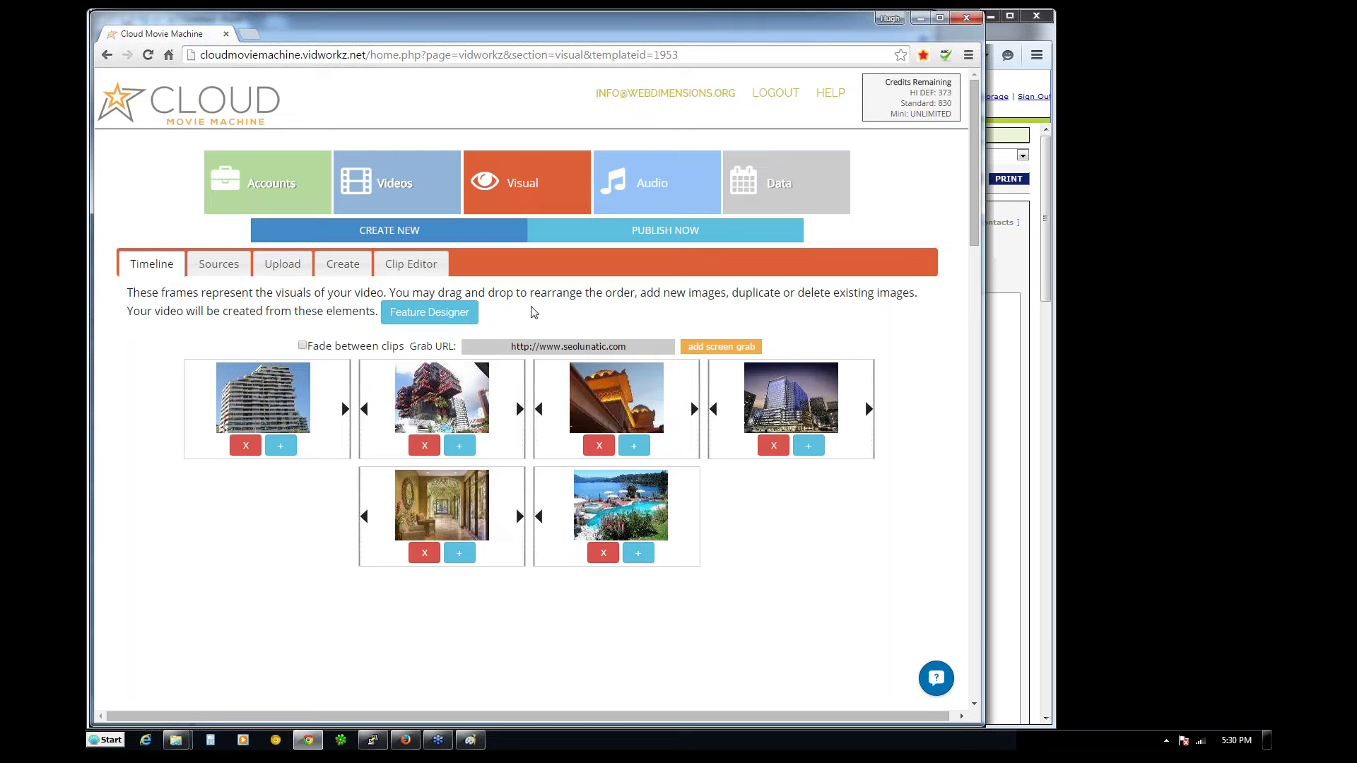
# - Generate a new preview of the video with its headline, feature box and URL, watch it, and close the publish window
pyautogui.click(635, 233)
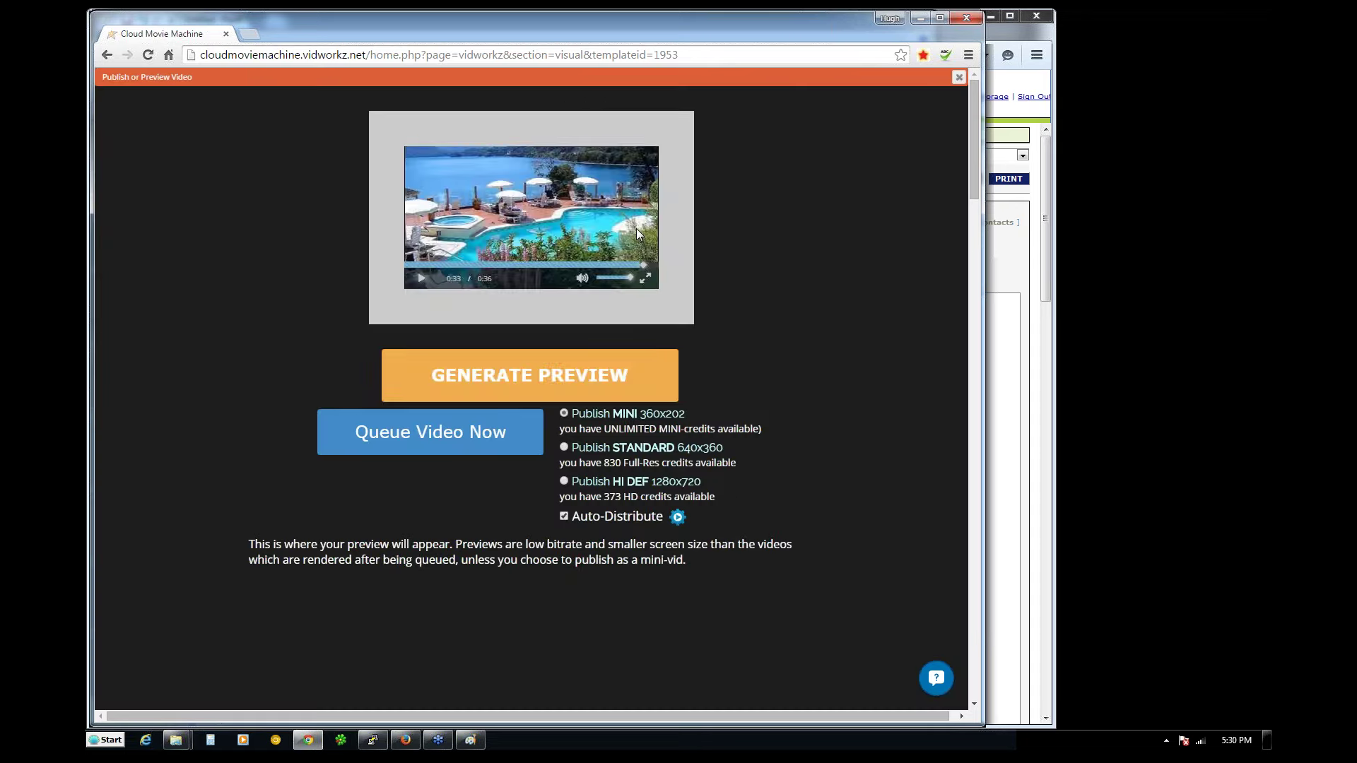
pyautogui.click(523, 354)
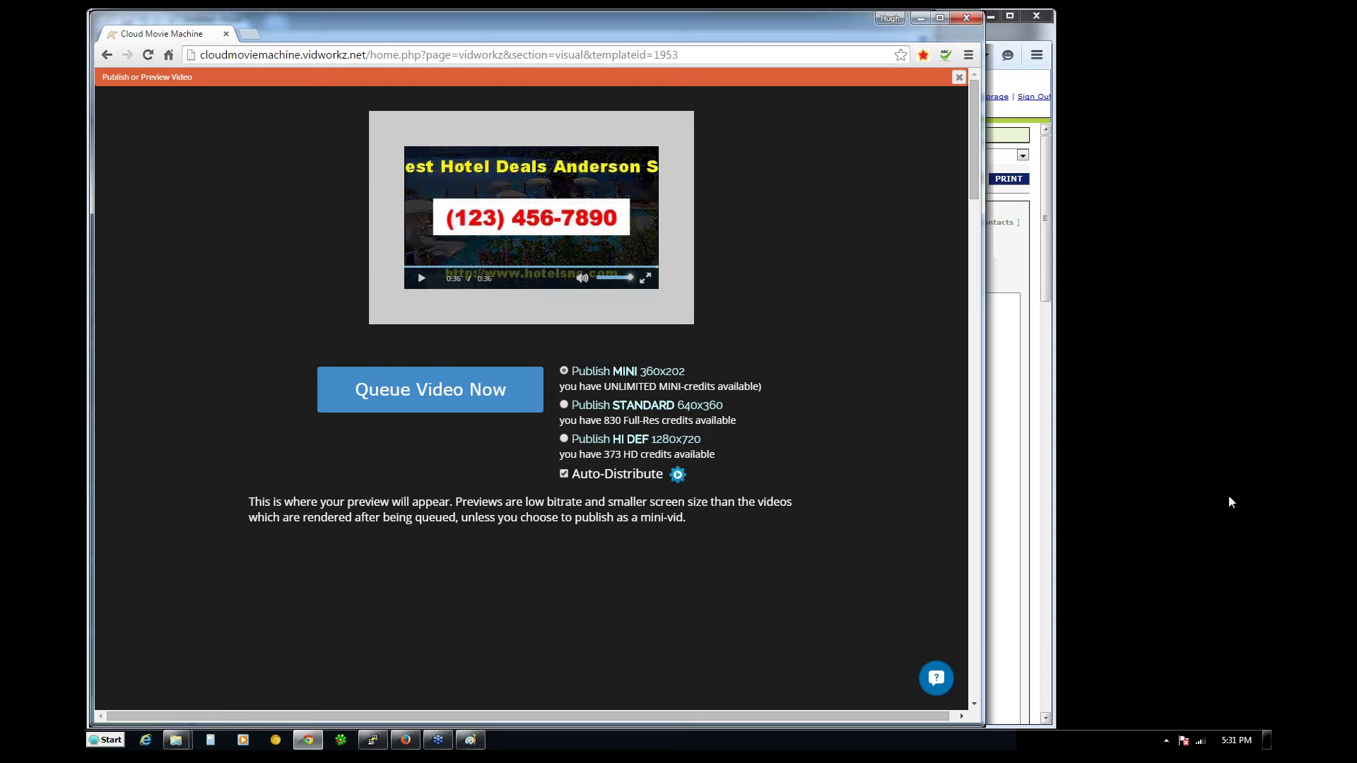
pyautogui.click(1104, 533)
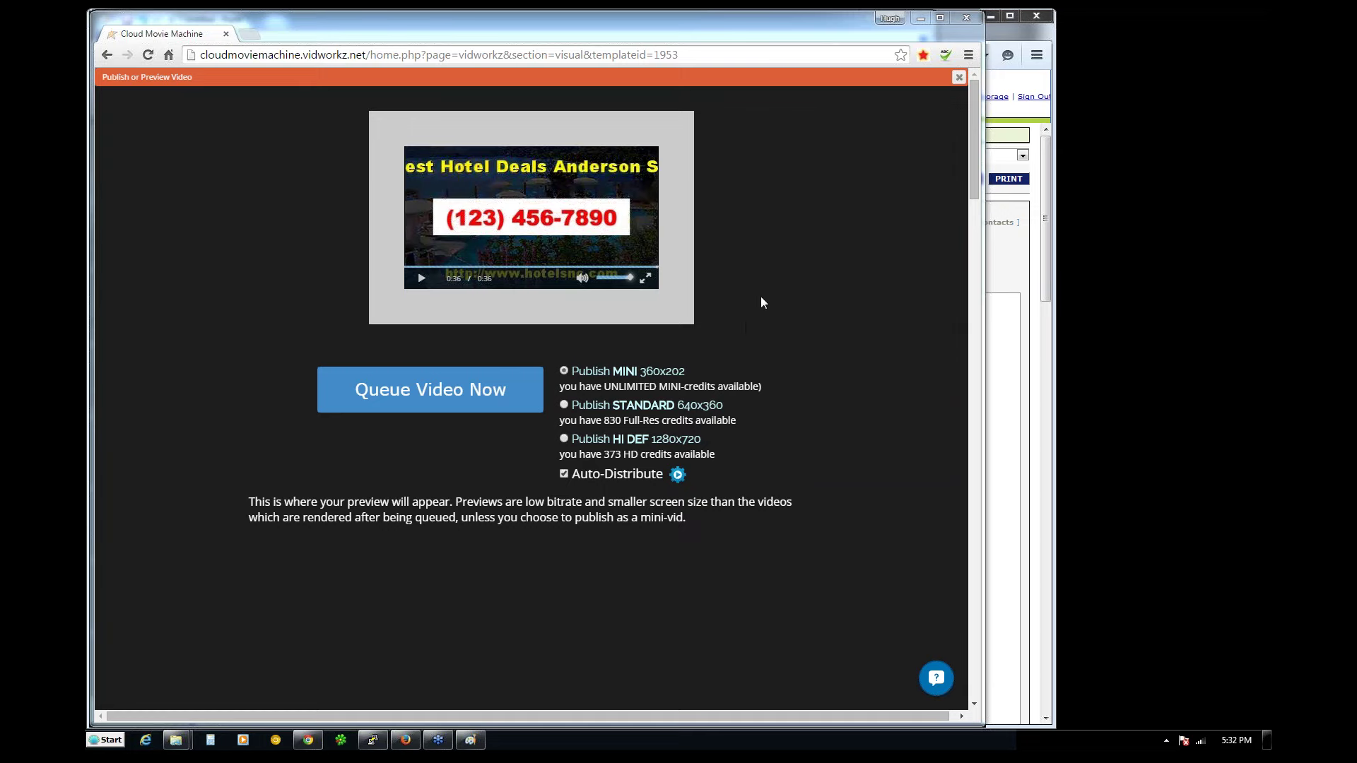
pyautogui.click(959, 77)
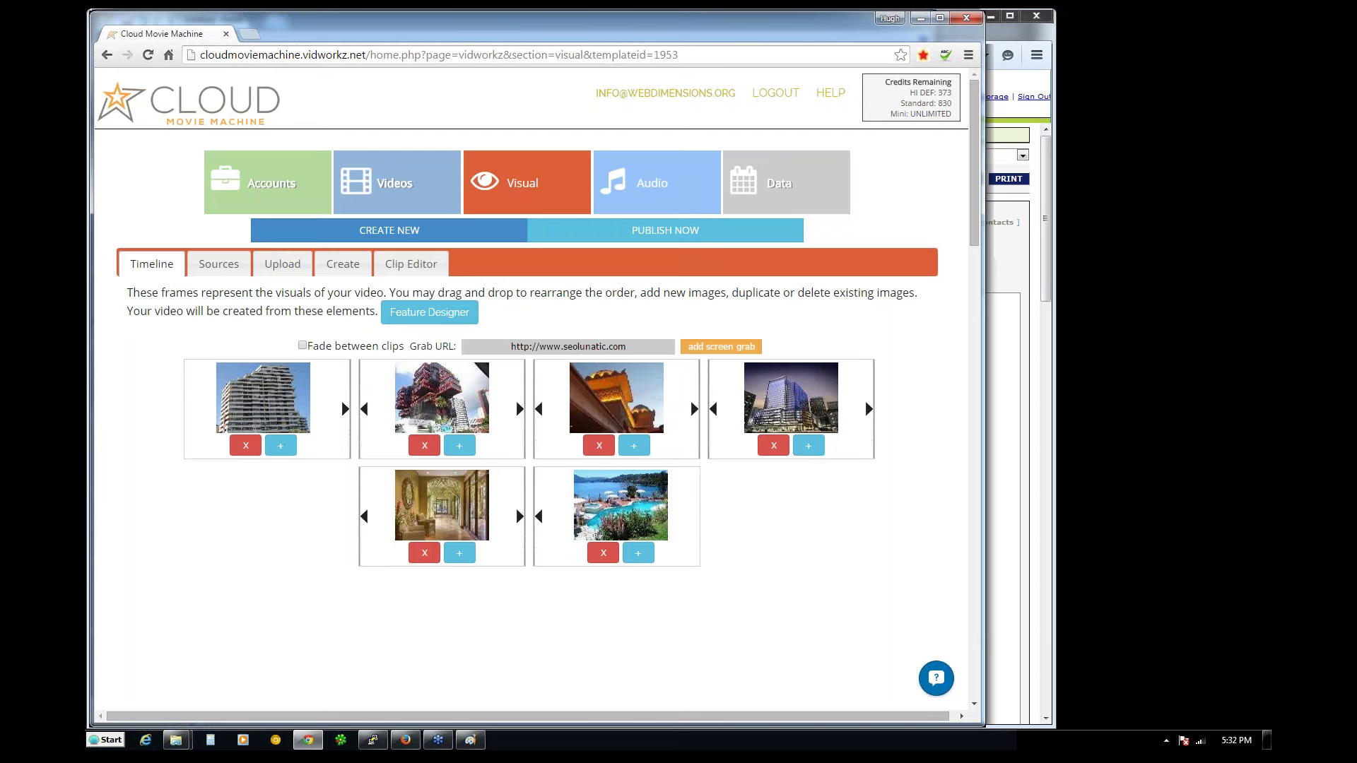
# - Reopen the Feature Designer and apply a Small feature box with a transparent background
pyautogui.click(429, 312)
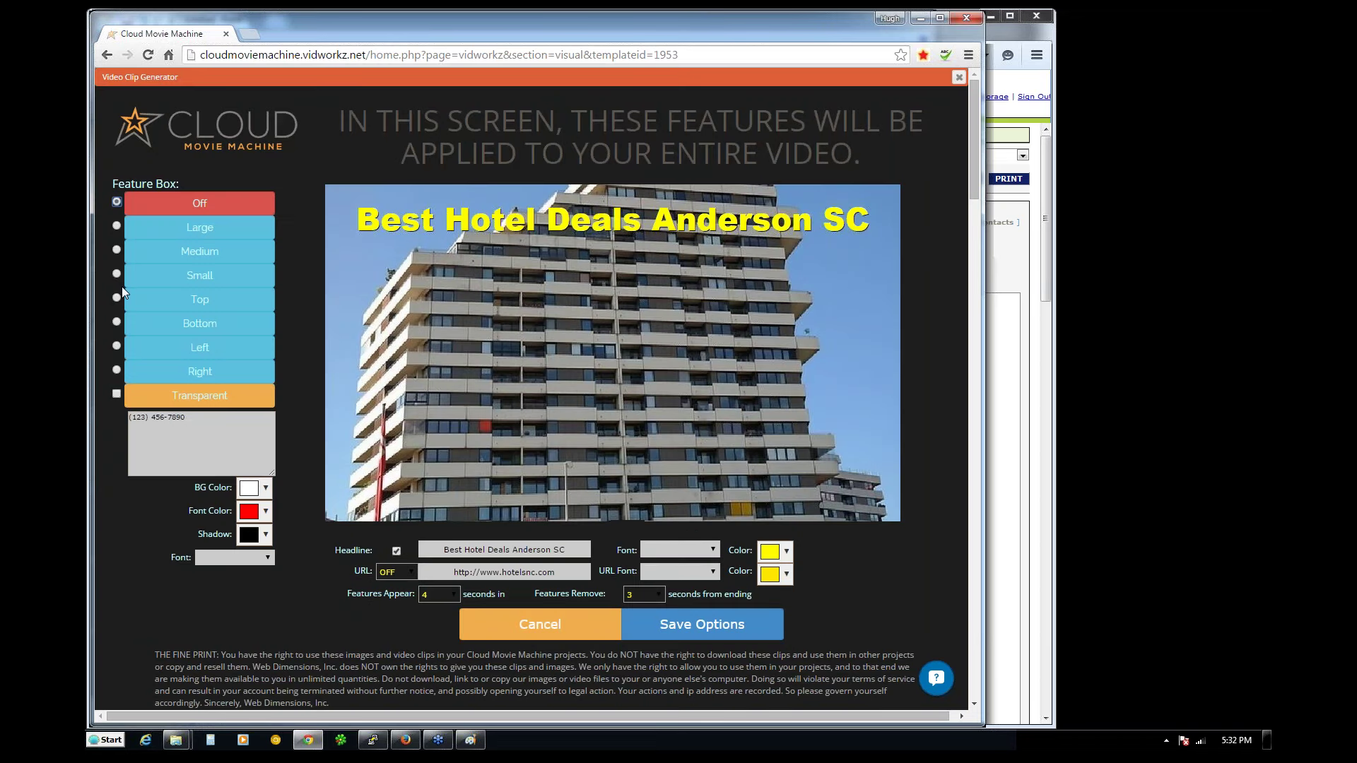
pyautogui.click(116, 275)
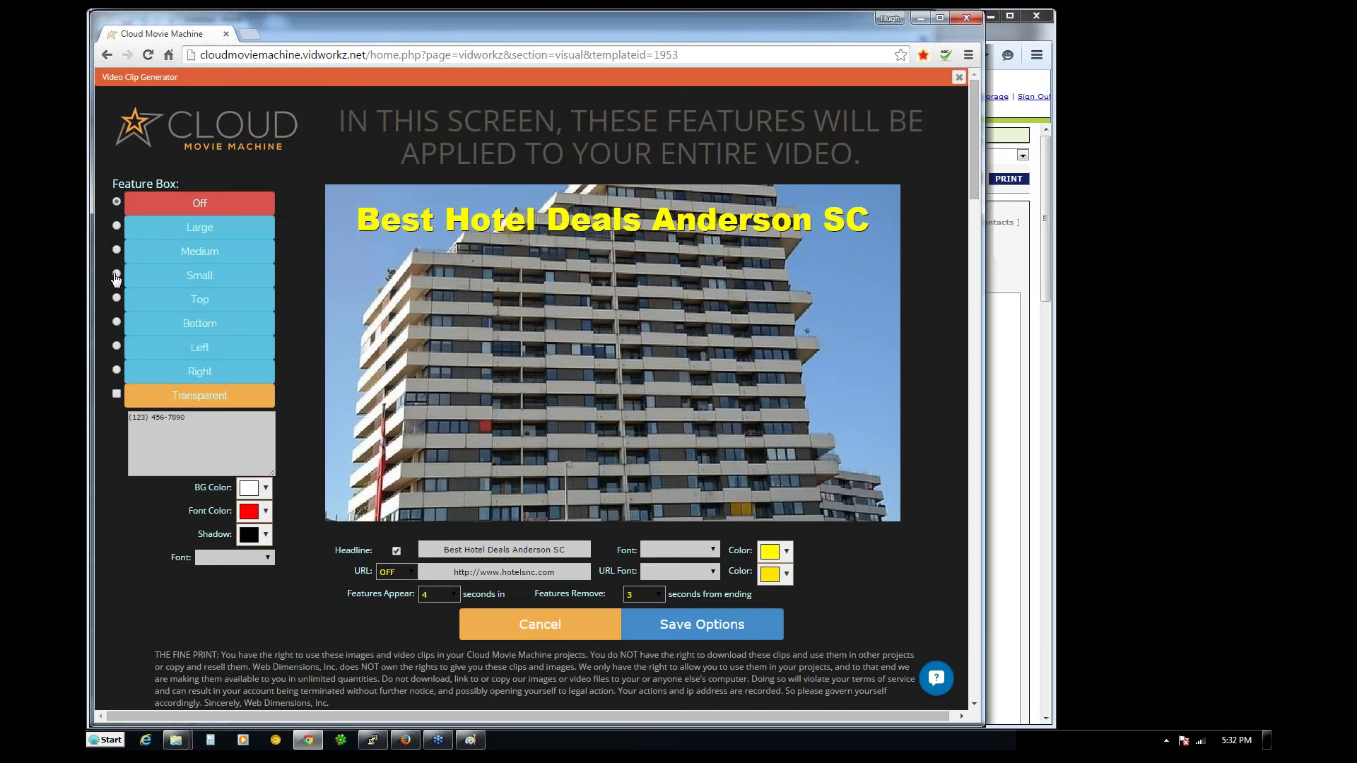
pyautogui.click(205, 400)
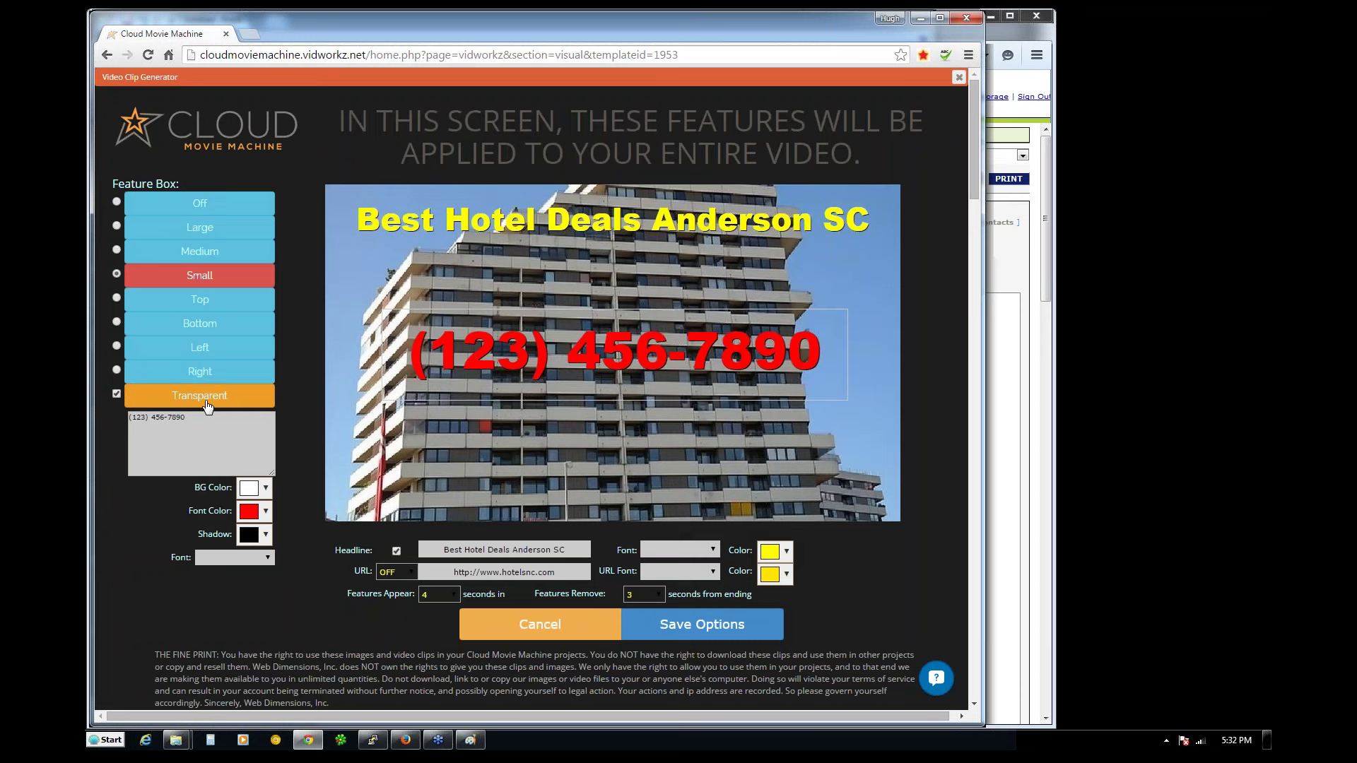
pyautogui.click(207, 401)
pyautogui.click(207, 401)
# - Try the Right, Left, Bottom, Medium and Large feature box layouts without transparency, finishing with a transparent Right box
pyautogui.click(200, 371)
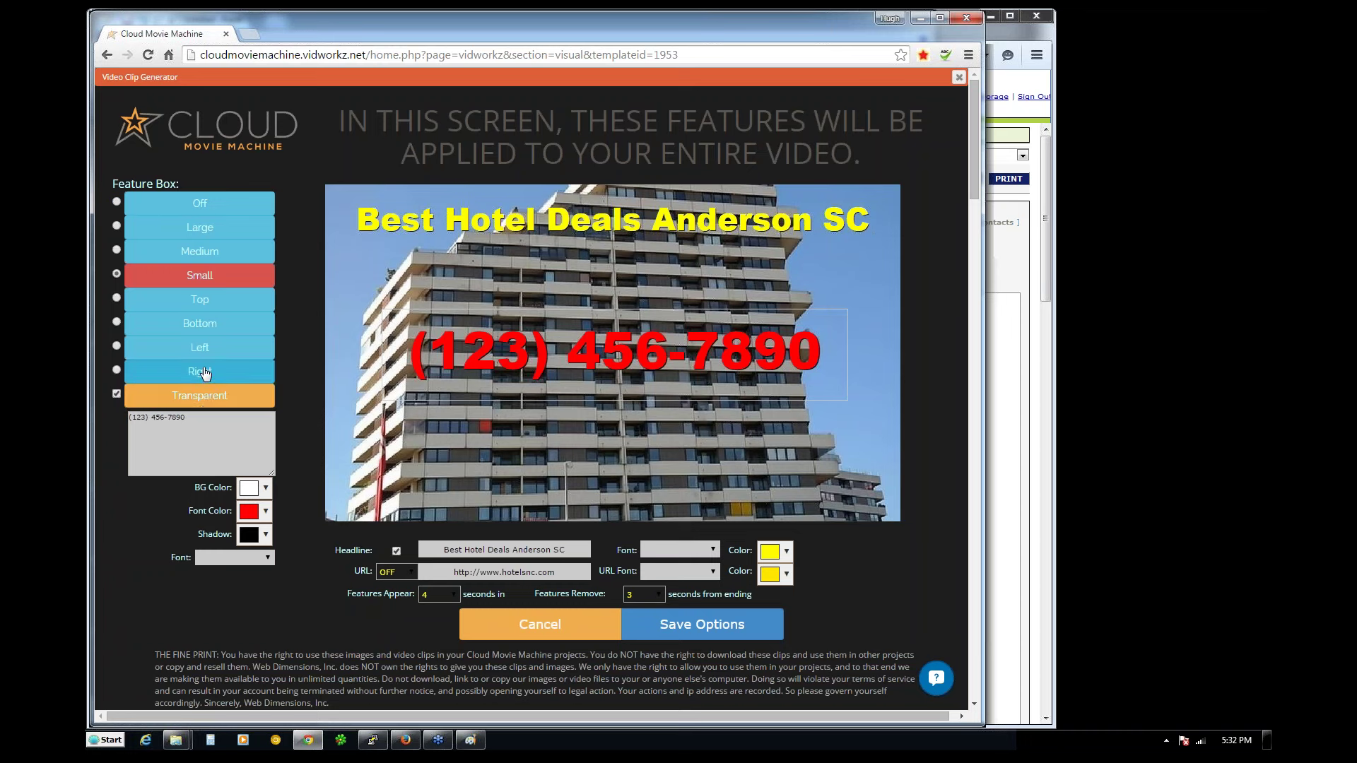
pyautogui.click(198, 401)
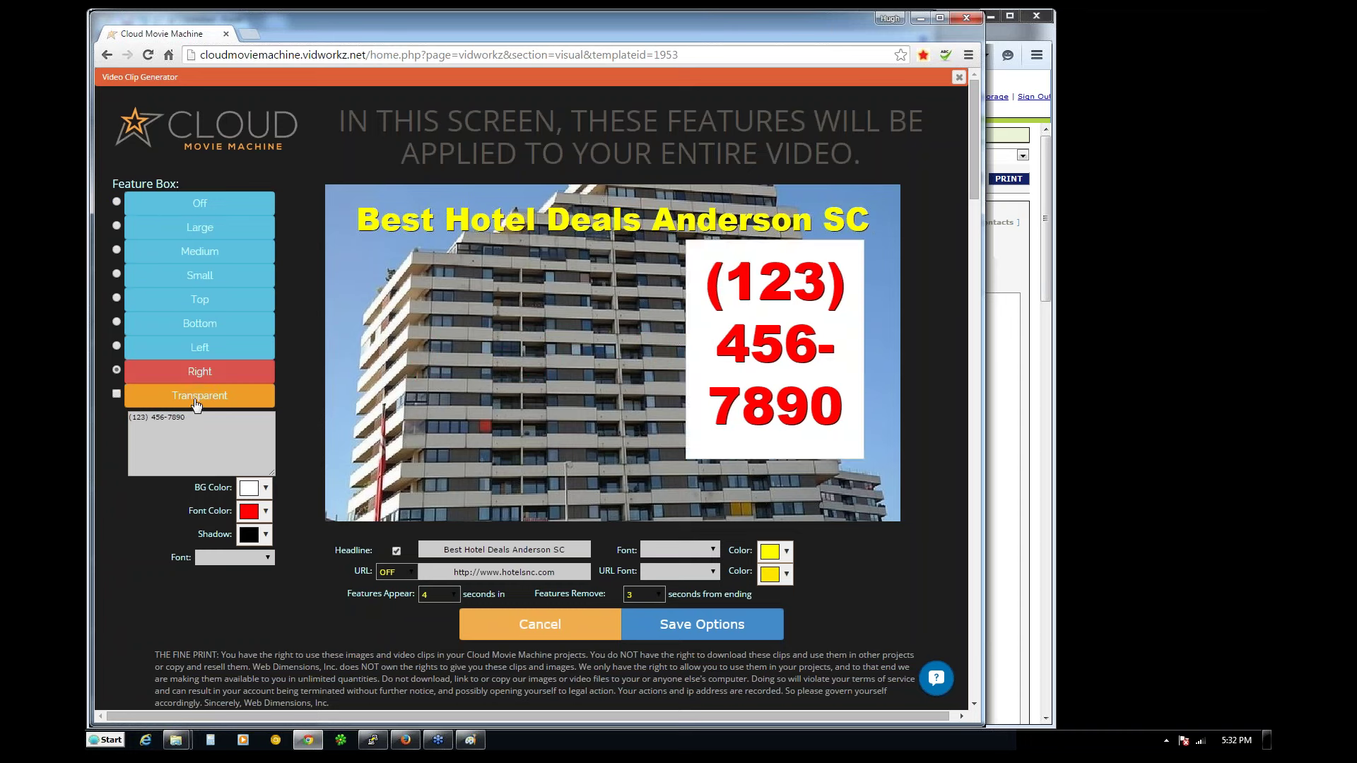
pyautogui.click(191, 347)
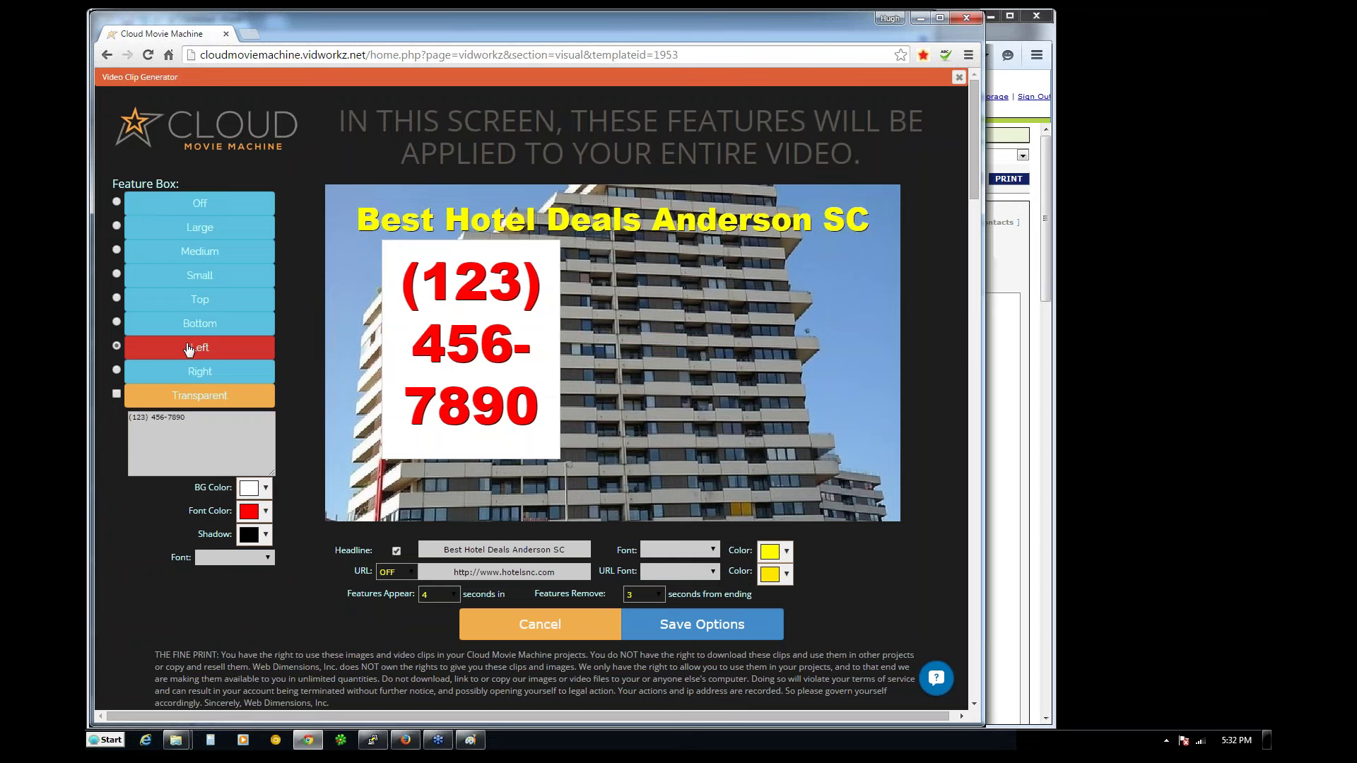
pyautogui.click(192, 323)
pyautogui.click(200, 252)
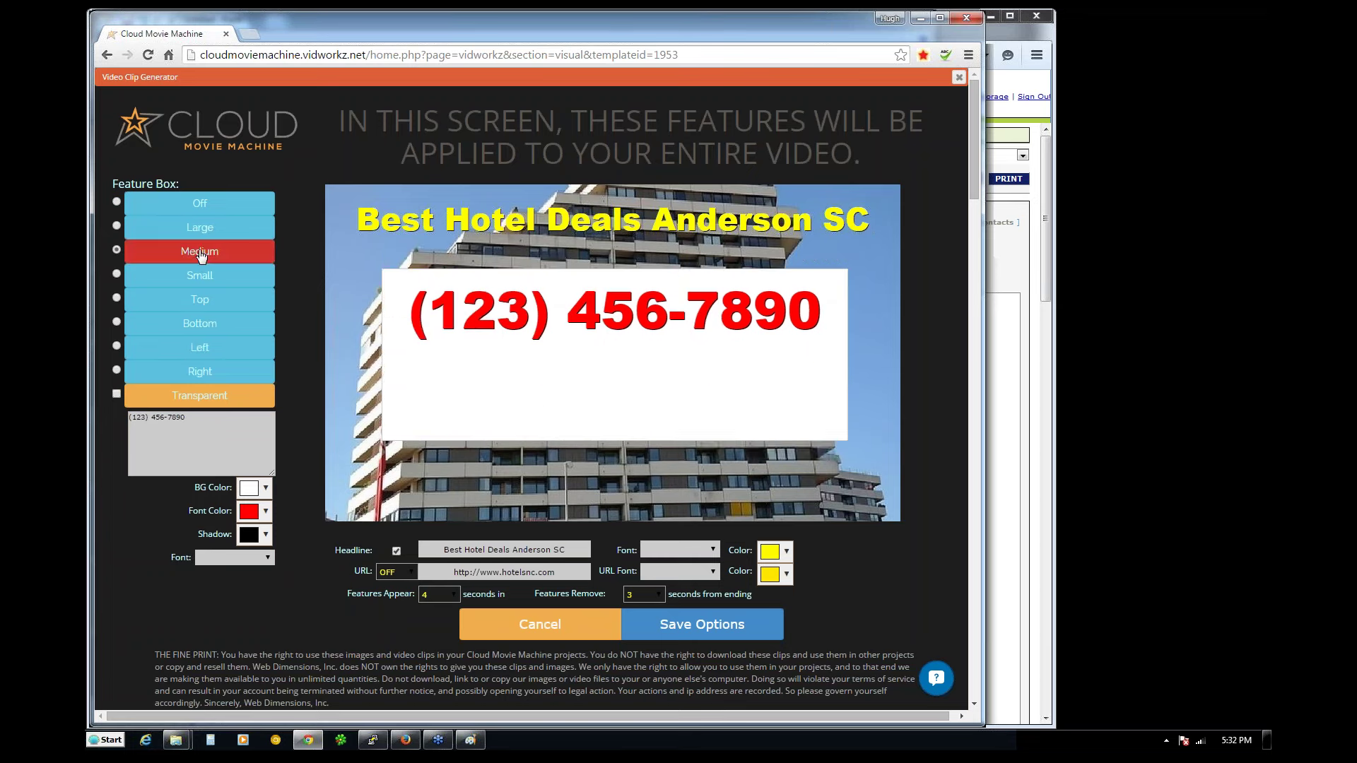
pyautogui.click(202, 229)
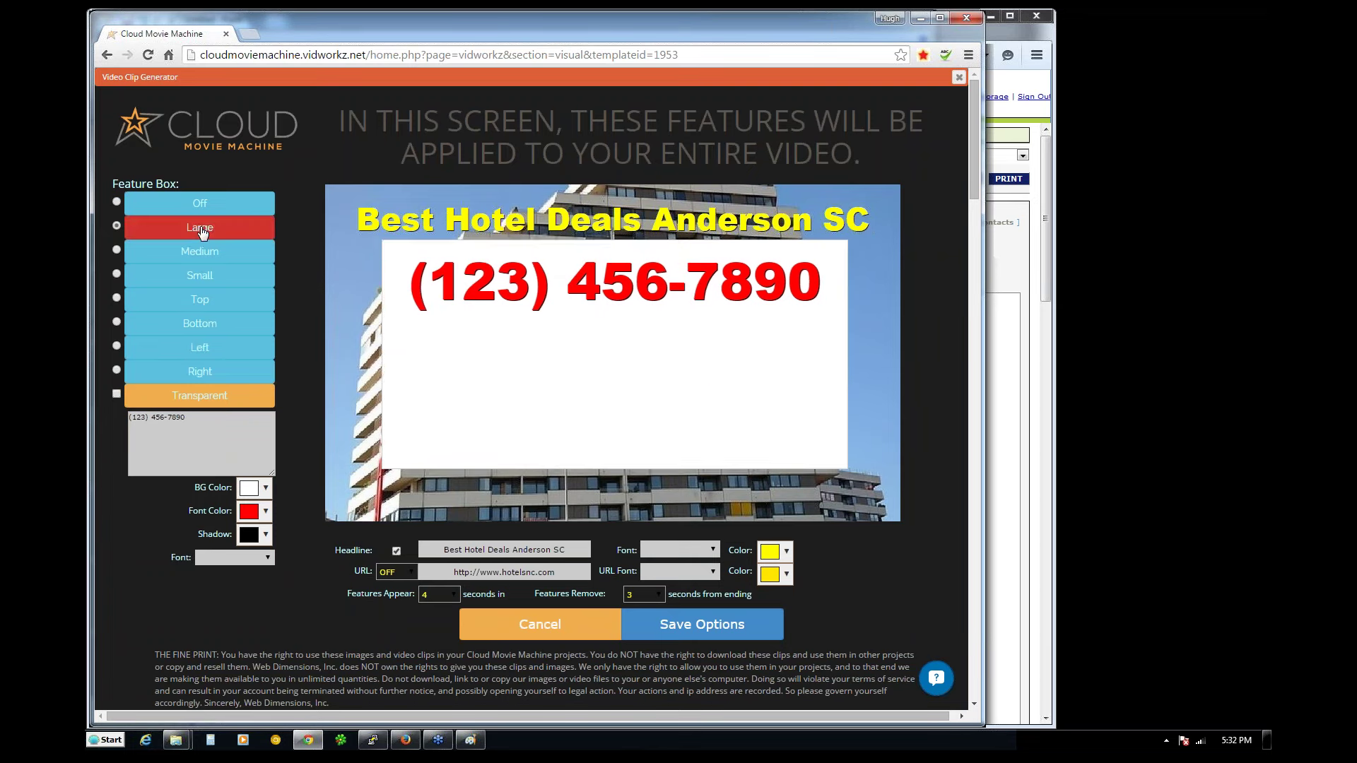
pyautogui.click(199, 371)
pyautogui.click(196, 403)
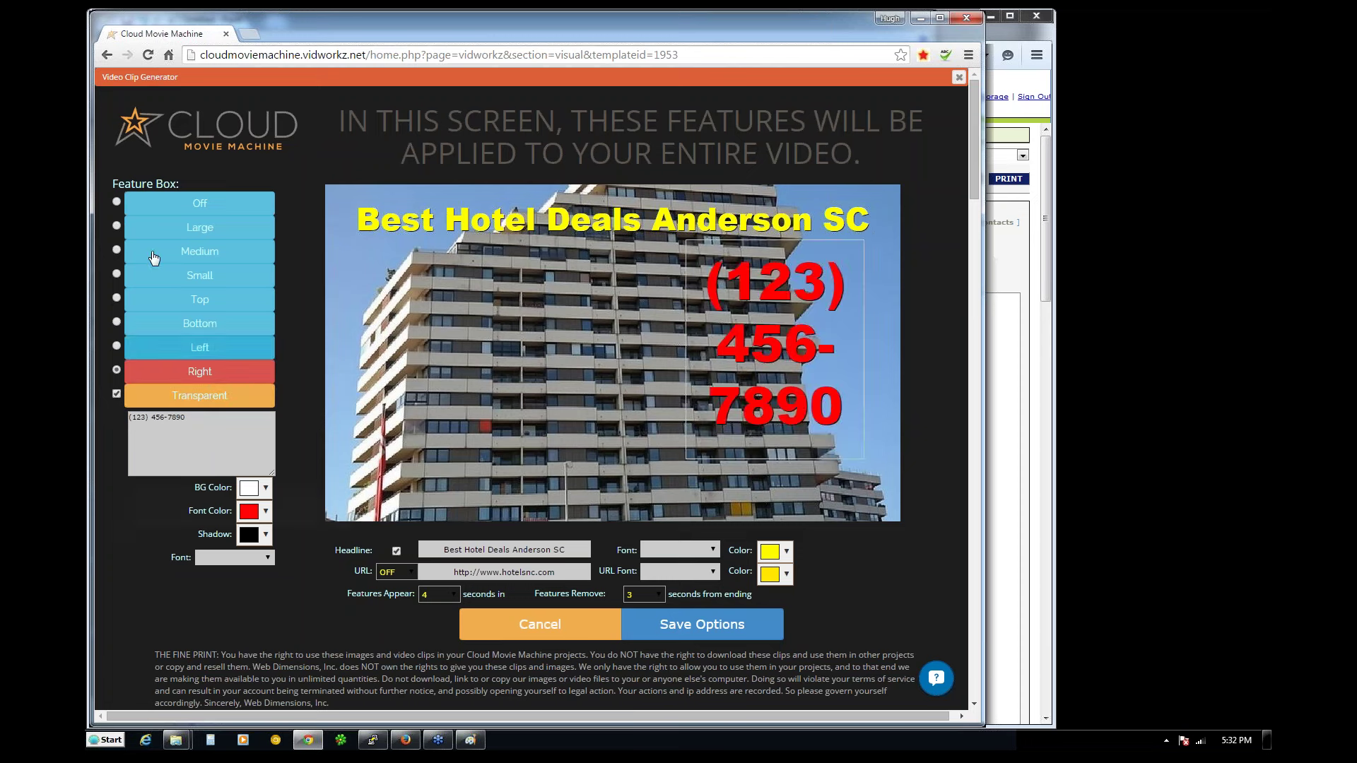
# - Turn off the feature box and the headline in the Feature Designer, save the options and return to the timeline
pyautogui.click(157, 206)
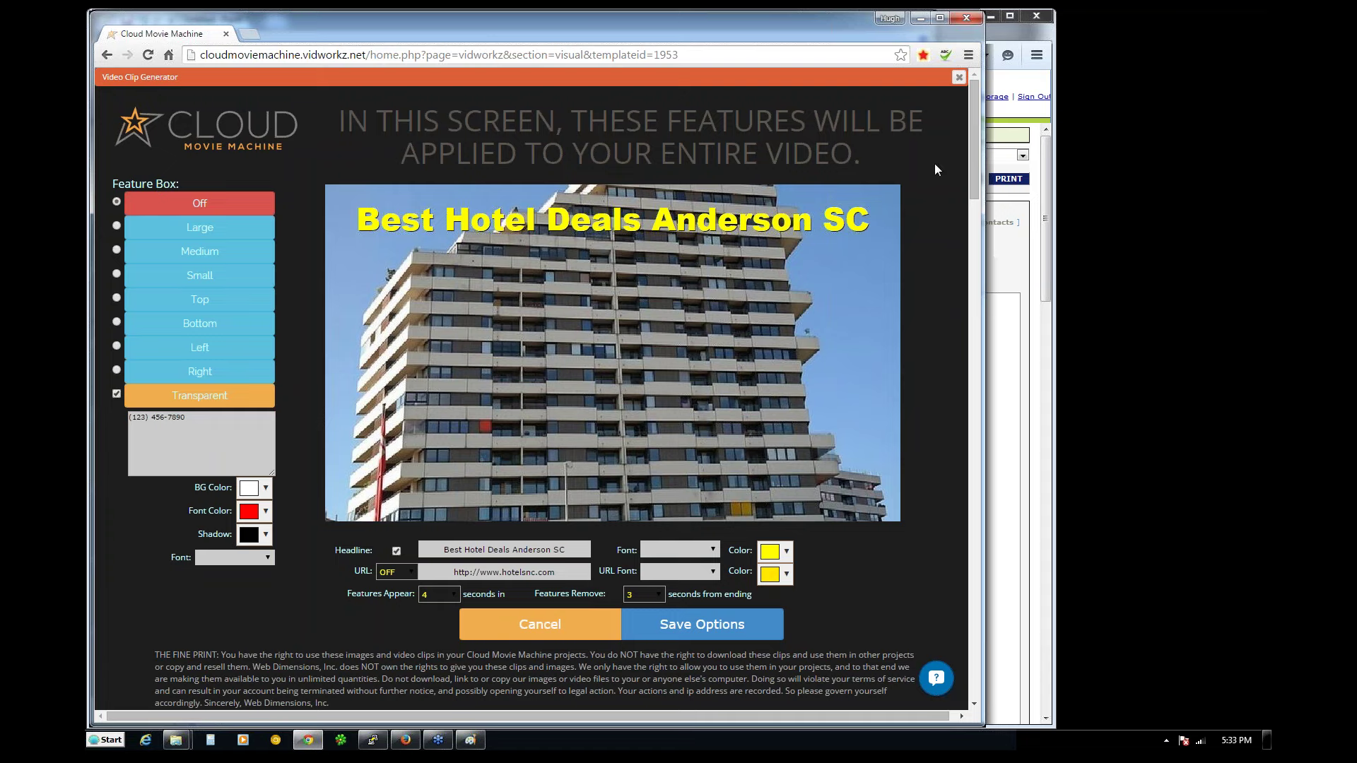
pyautogui.click(958, 78)
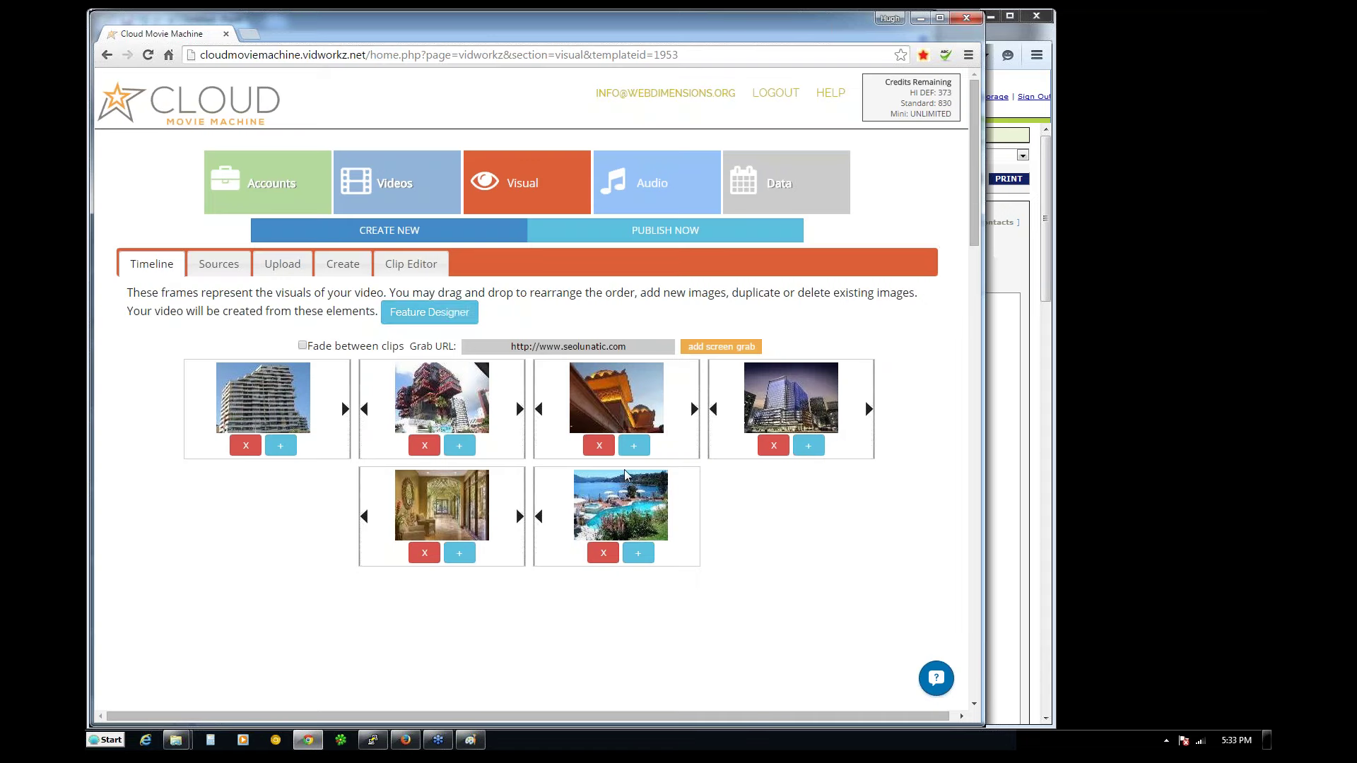
pyautogui.click(450, 311)
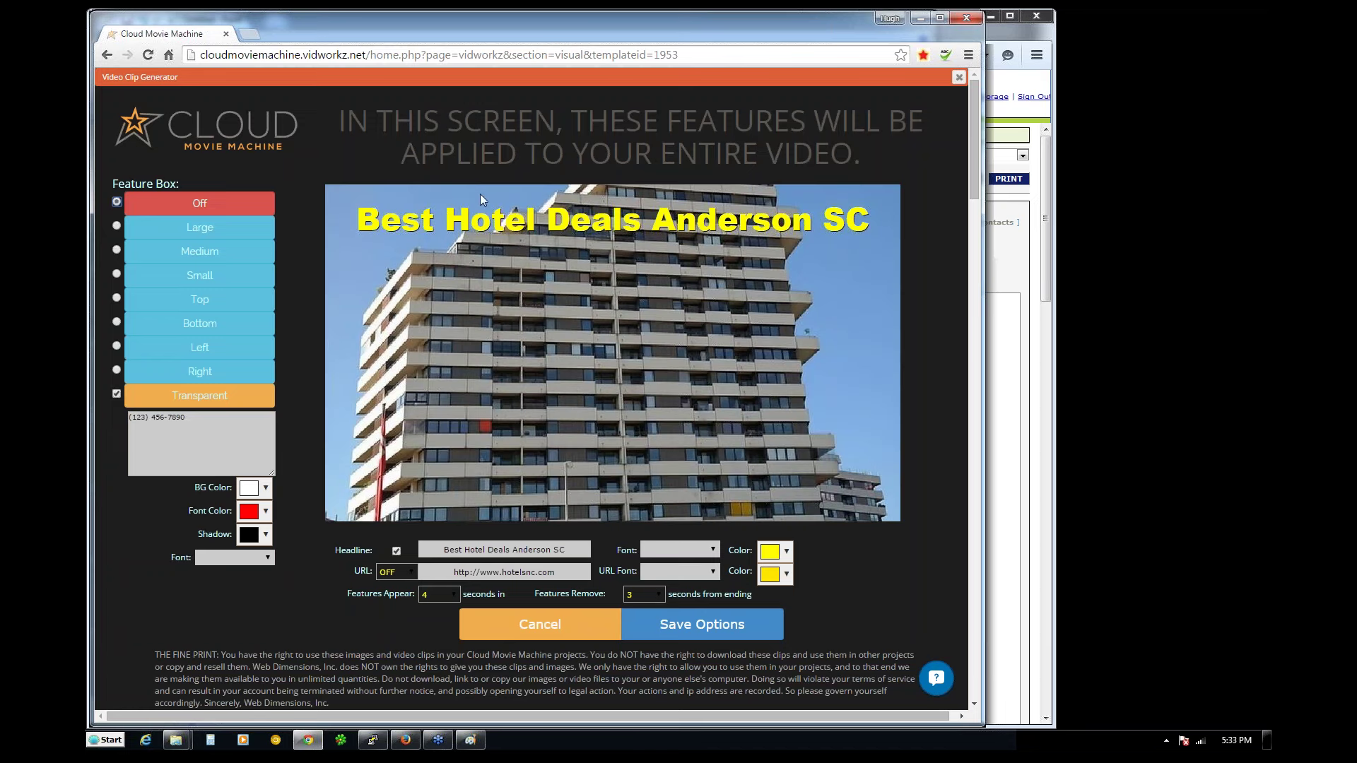
pyautogui.click(397, 551)
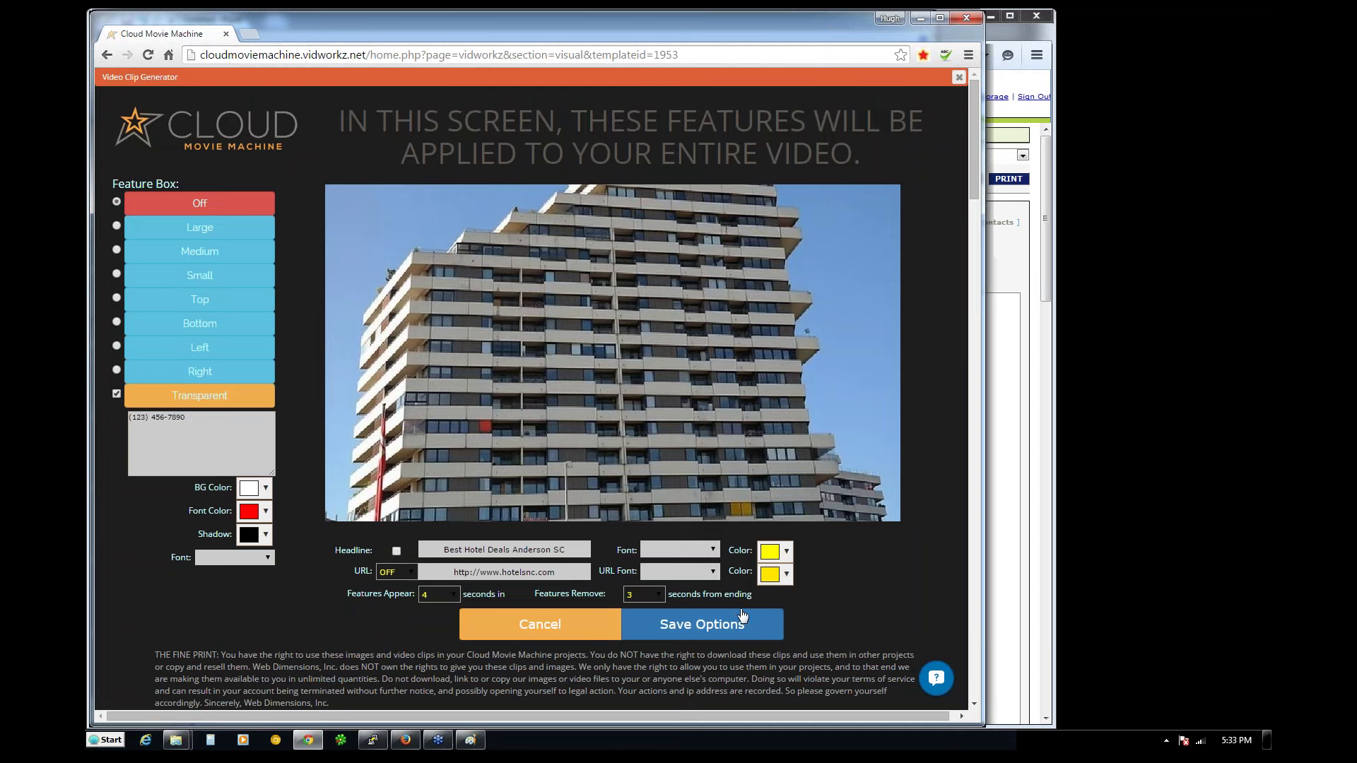
pyautogui.click(697, 625)
pyautogui.click(958, 76)
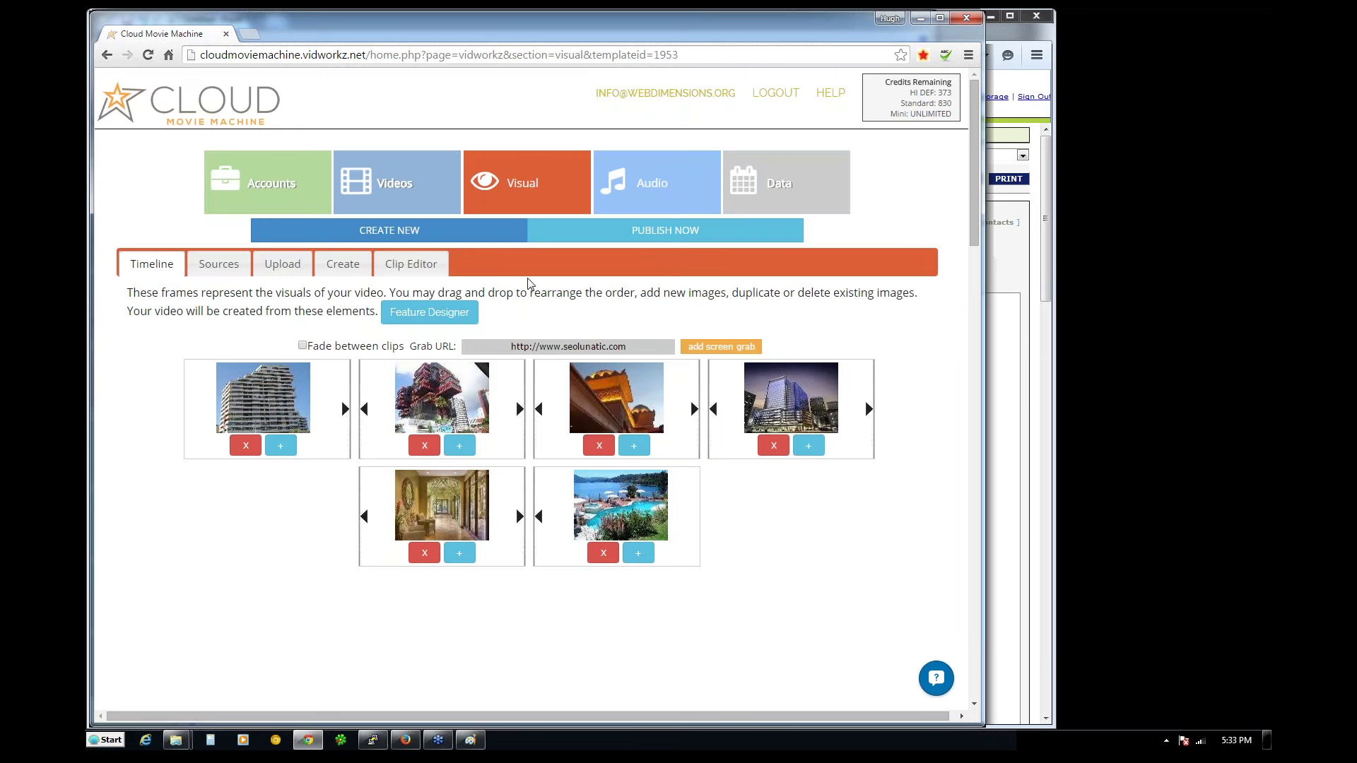
# - Try to generate a preview of the video without its features, dismiss the alert and close the publish window
pyautogui.click(673, 239)
pyautogui.click(531, 363)
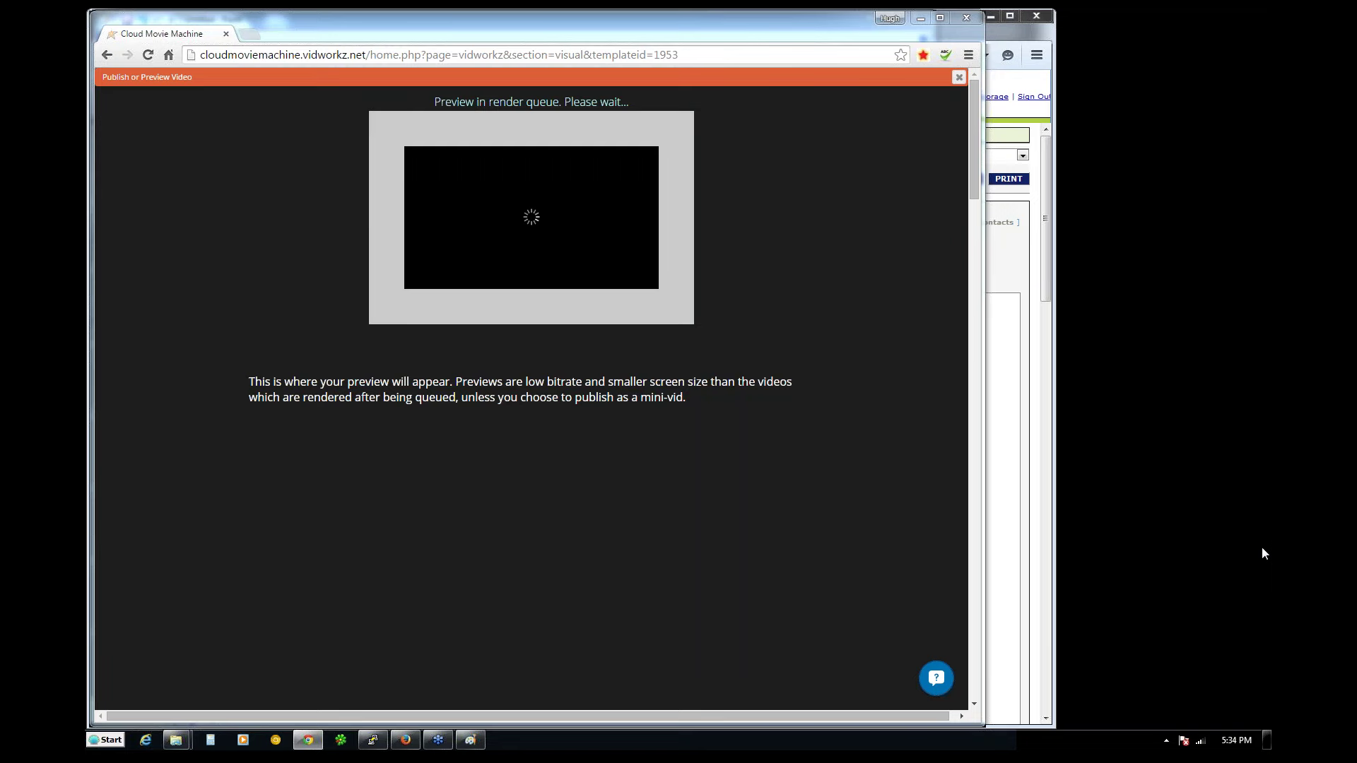
pyautogui.click(539, 532)
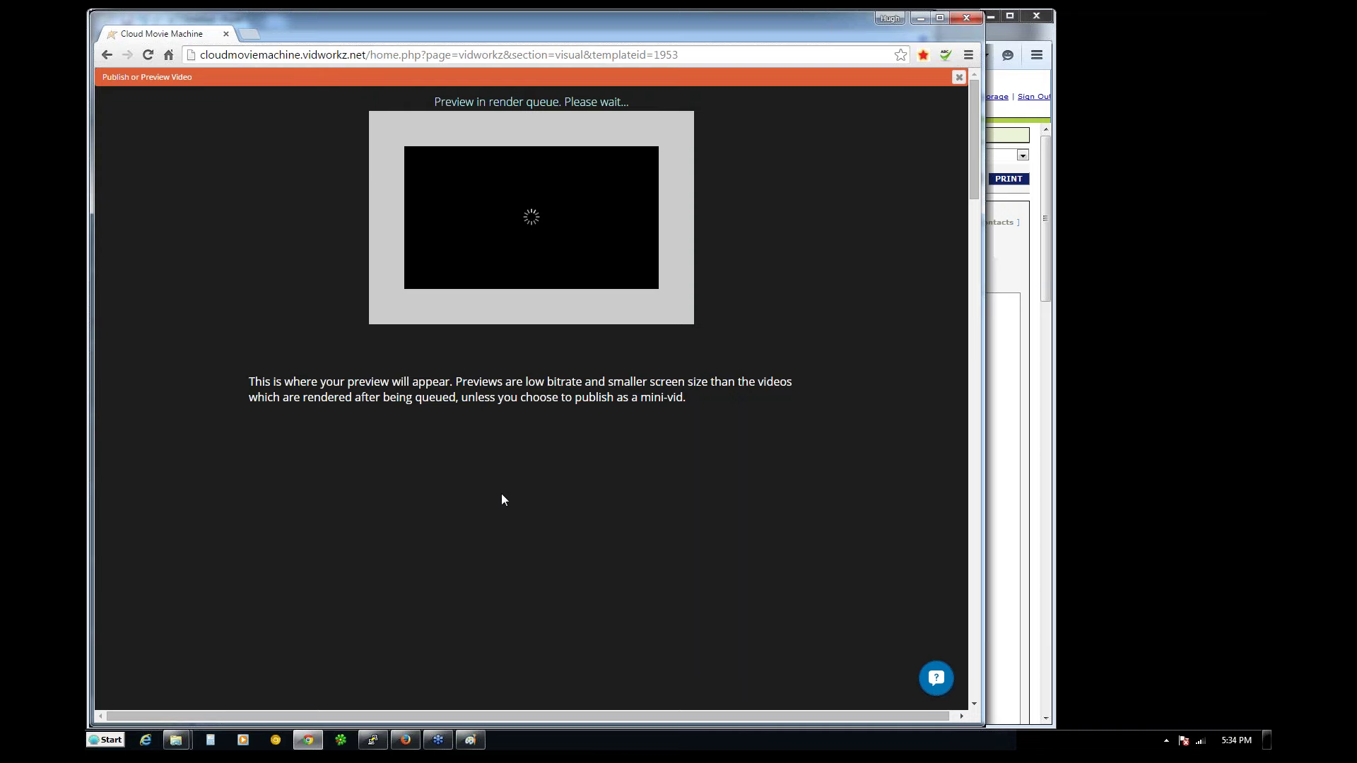
pyautogui.click(373, 740)
pyautogui.click(371, 740)
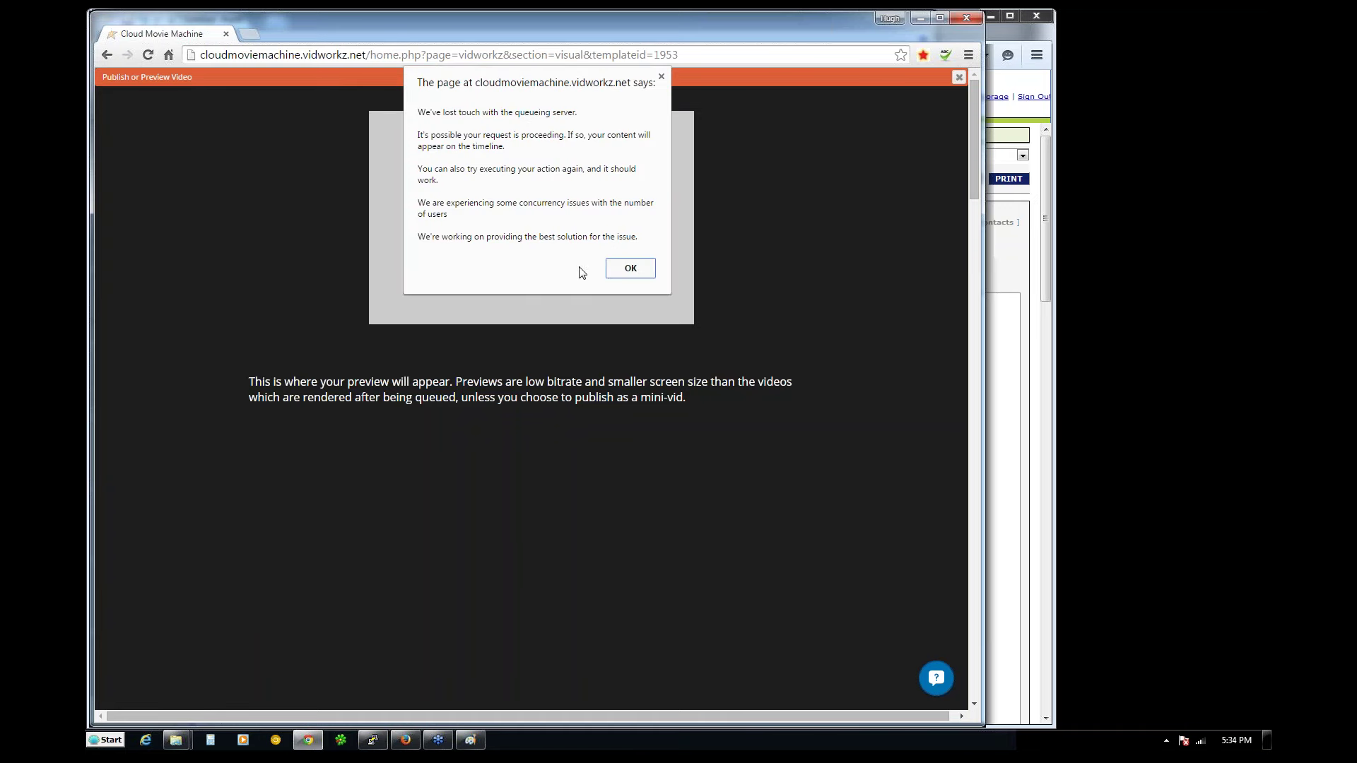
pyautogui.click(629, 268)
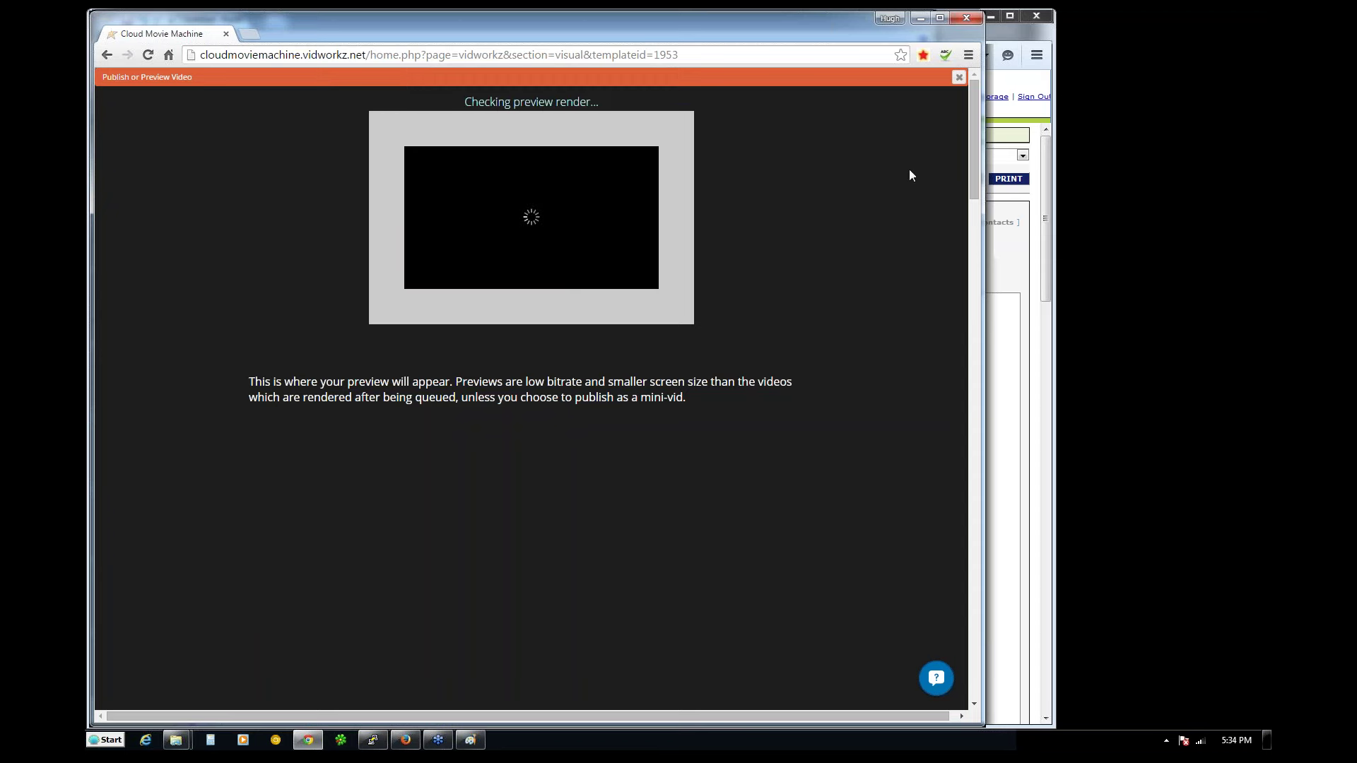
pyautogui.click(959, 78)
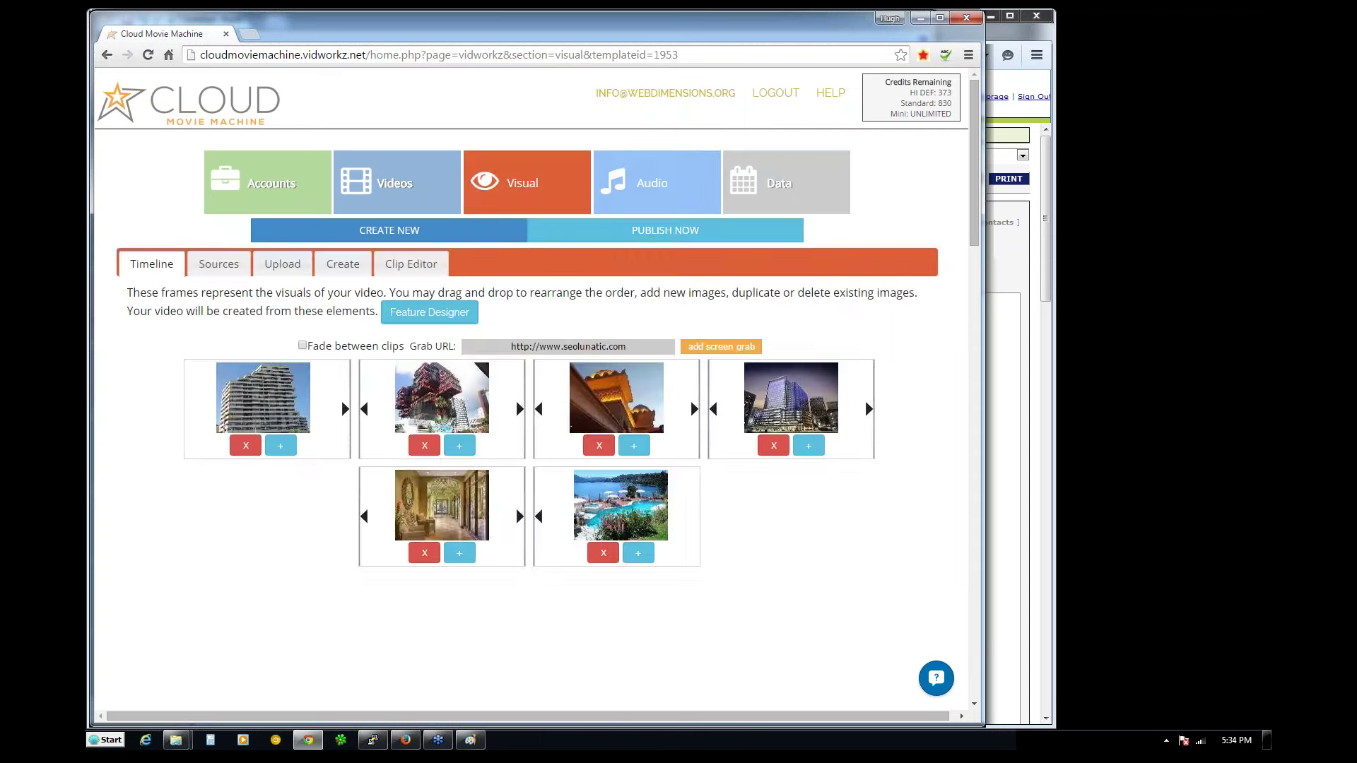
# - Check the preview in the publish window again, close it and reload the video's Visual page
pyautogui.click(698, 212)
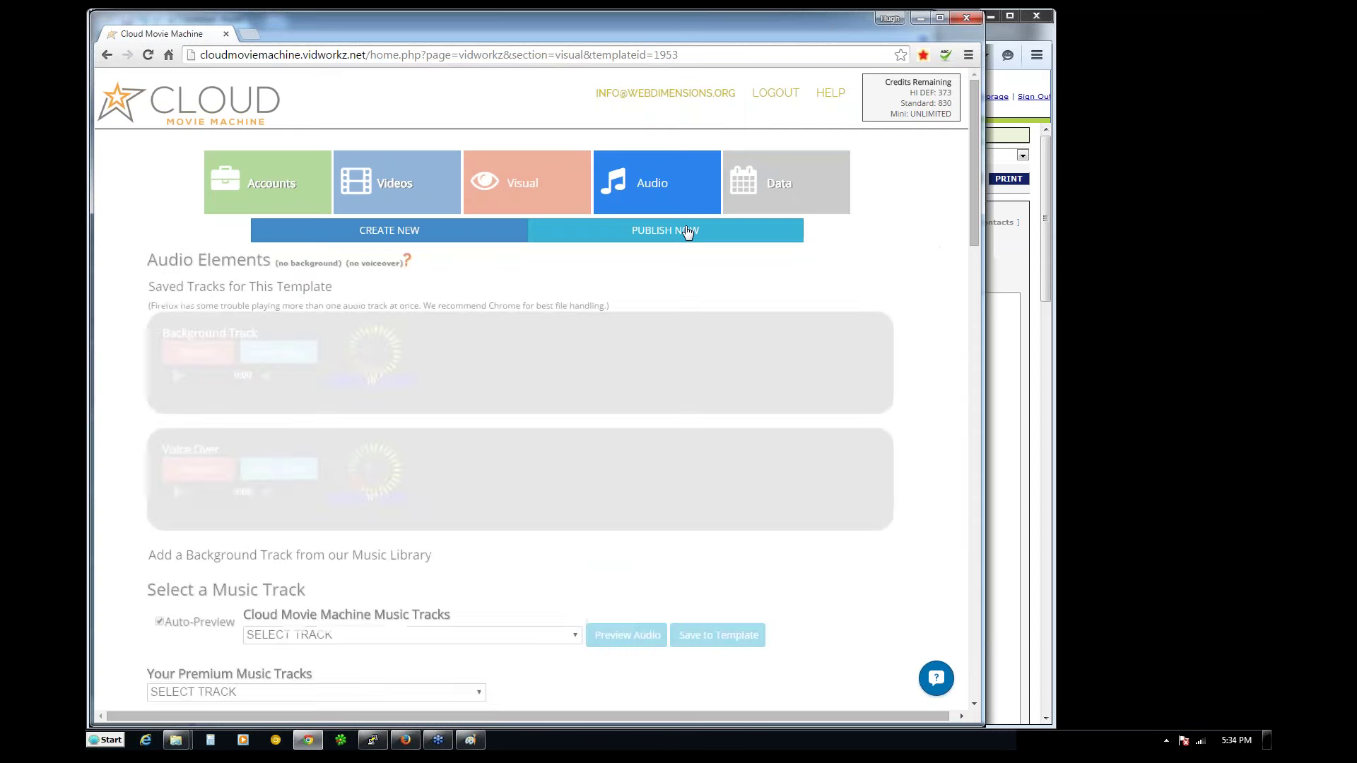
pyautogui.click(538, 188)
pyautogui.click(611, 234)
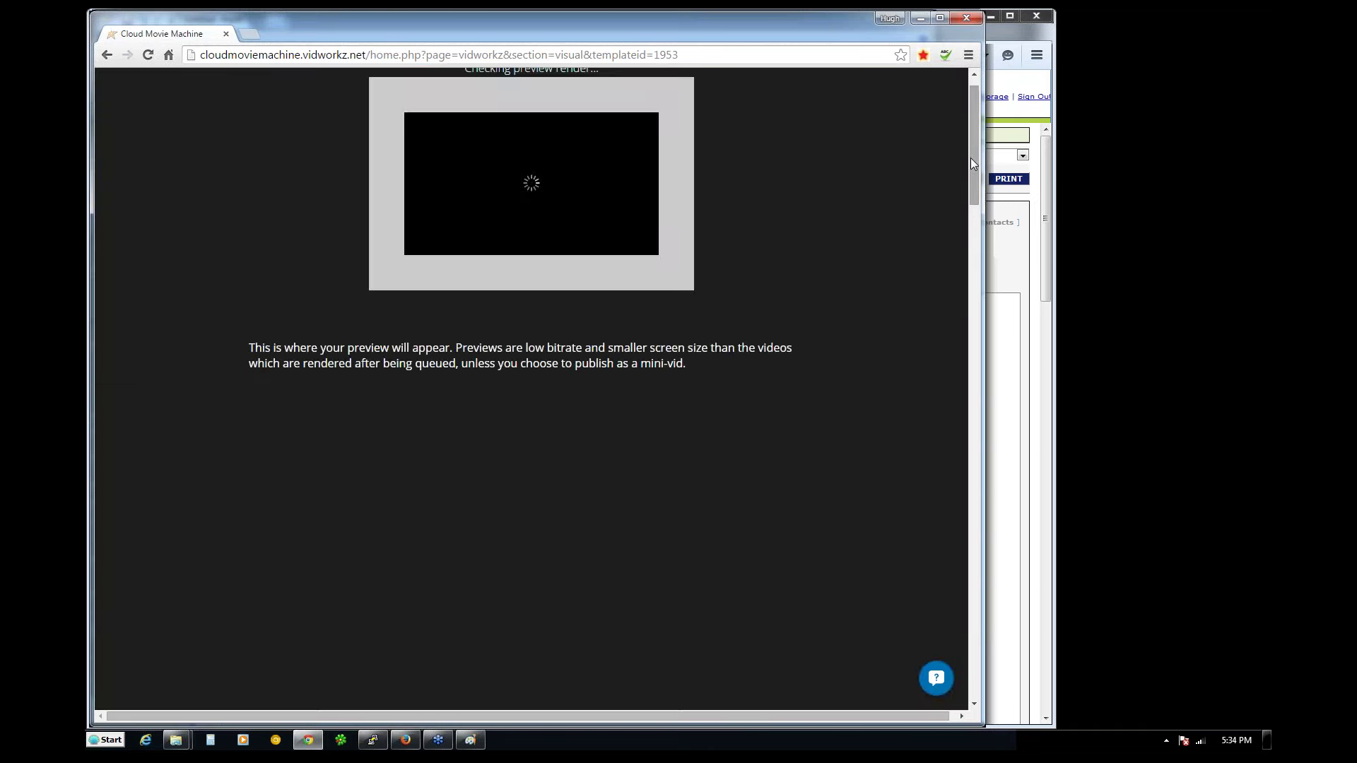
pyautogui.moveTo(972, 158); pyautogui.dragTo(974, 110)
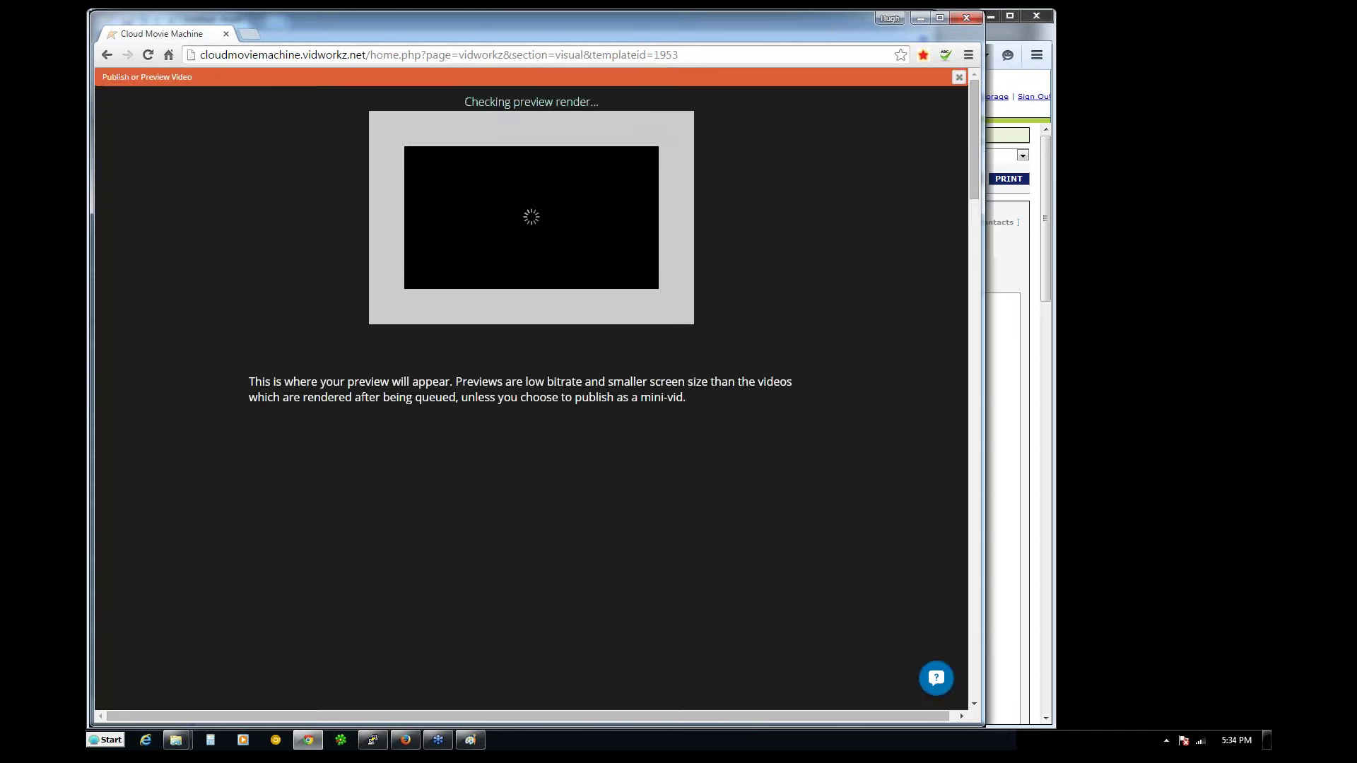
pyautogui.click(959, 78)
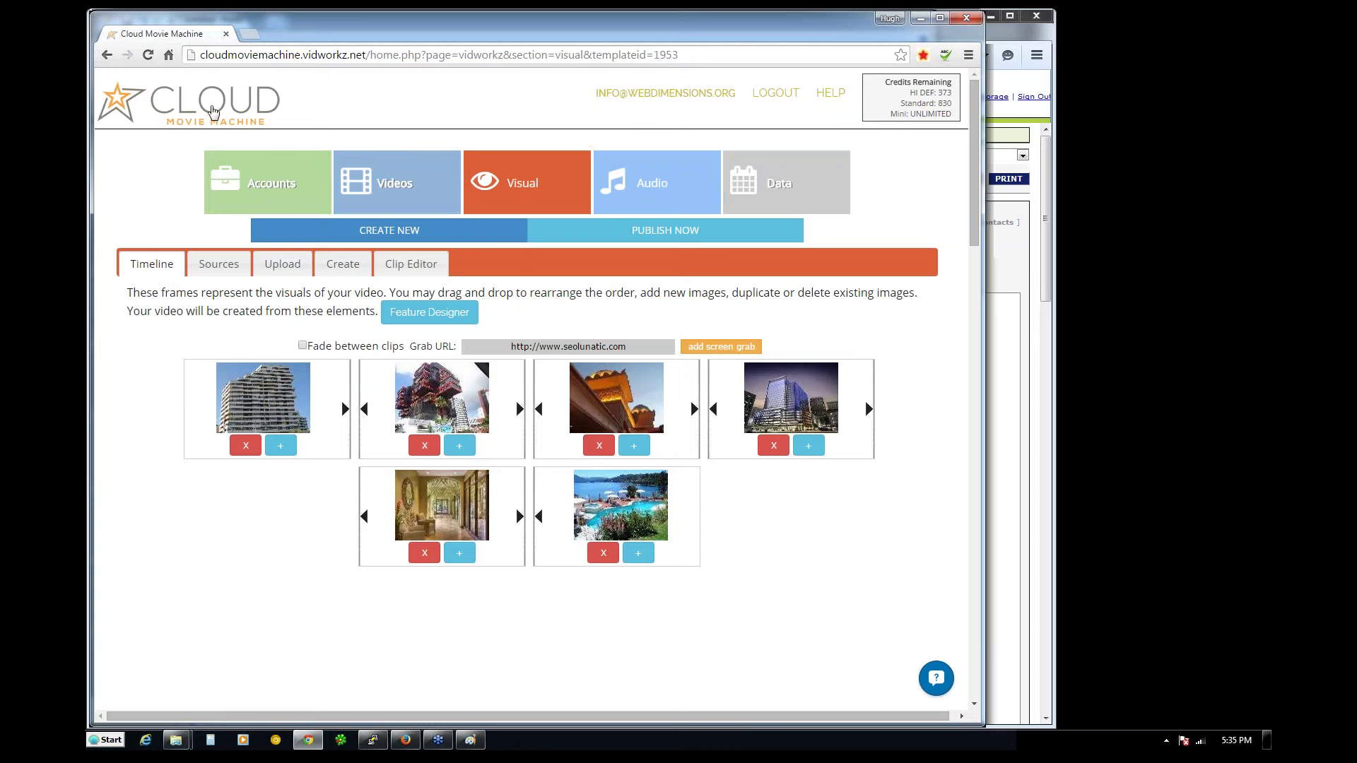
pyautogui.click(145, 57)
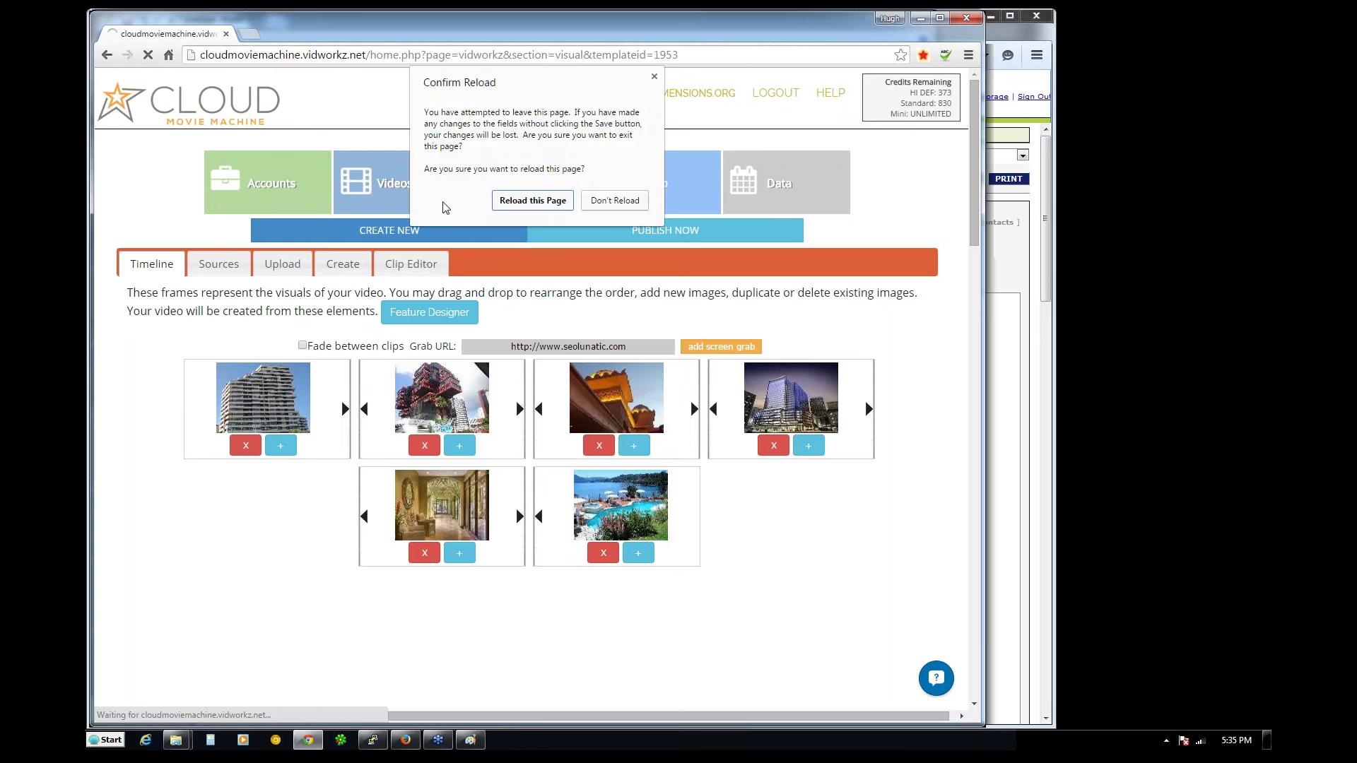
pyautogui.click(507, 206)
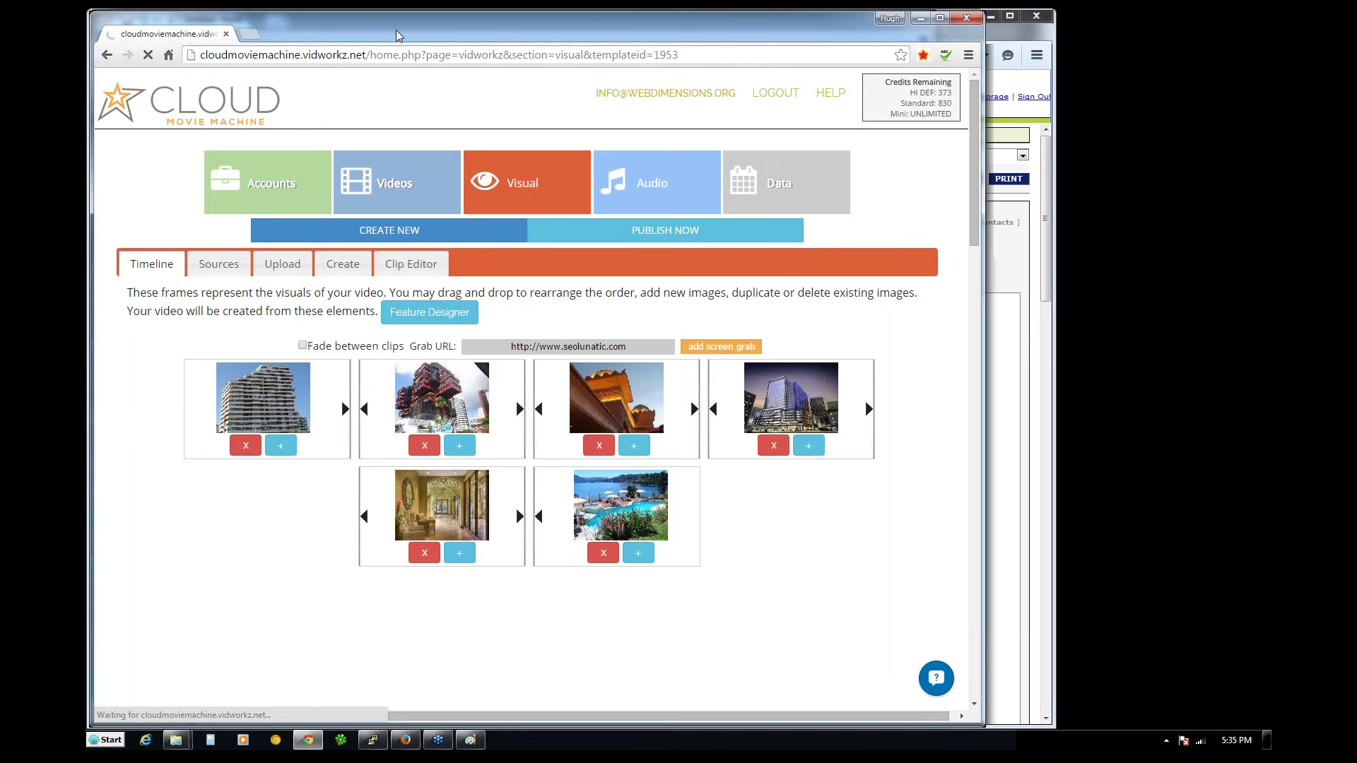
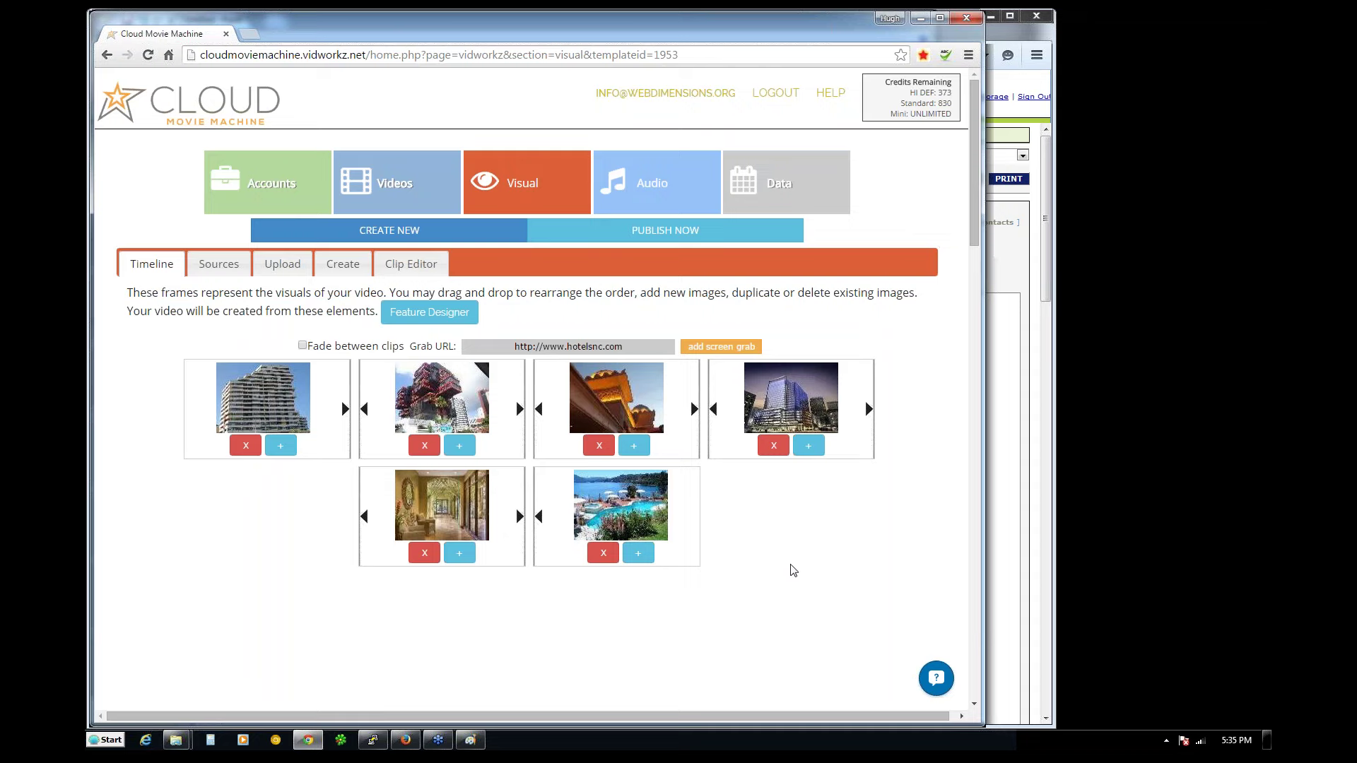
# - Generate a preview of the video without headline and feature box, play part of it and close the publish window
pyautogui.click(600, 235)
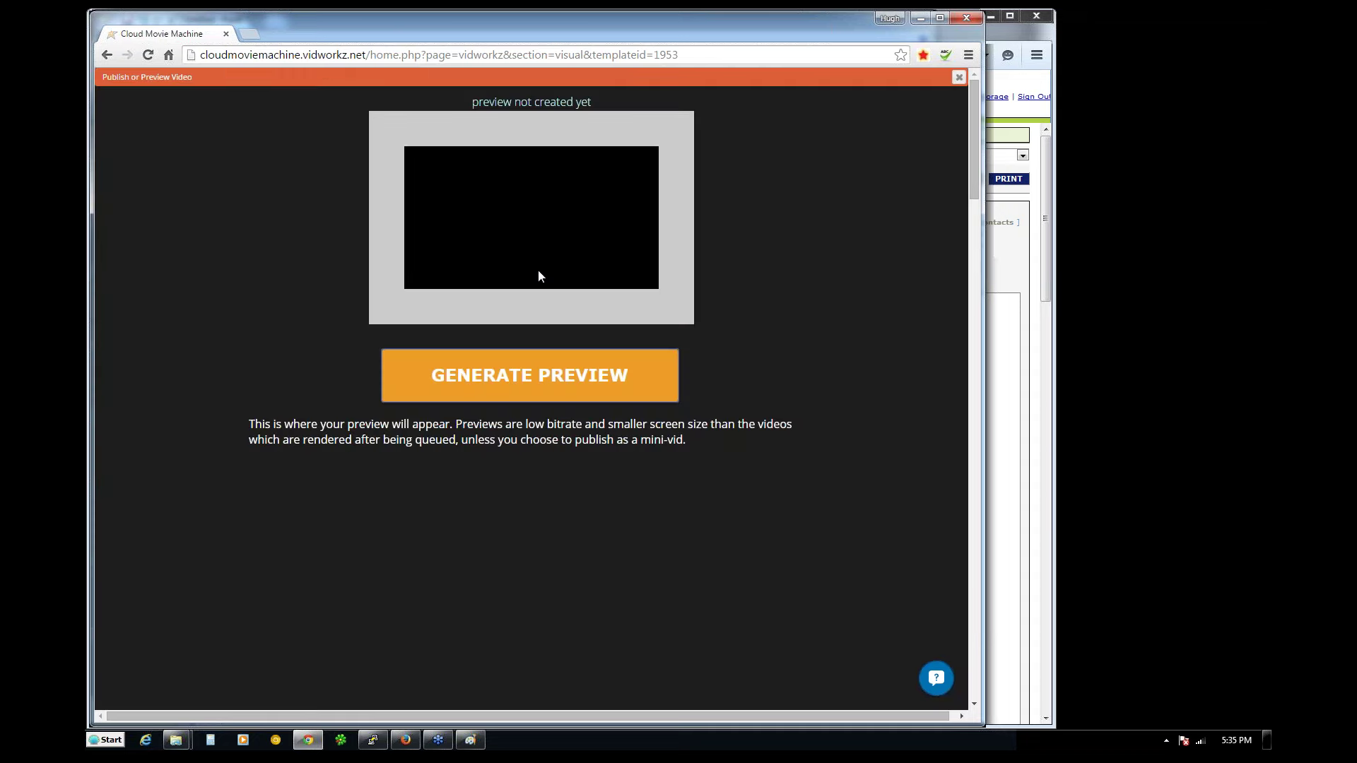
pyautogui.click(509, 361)
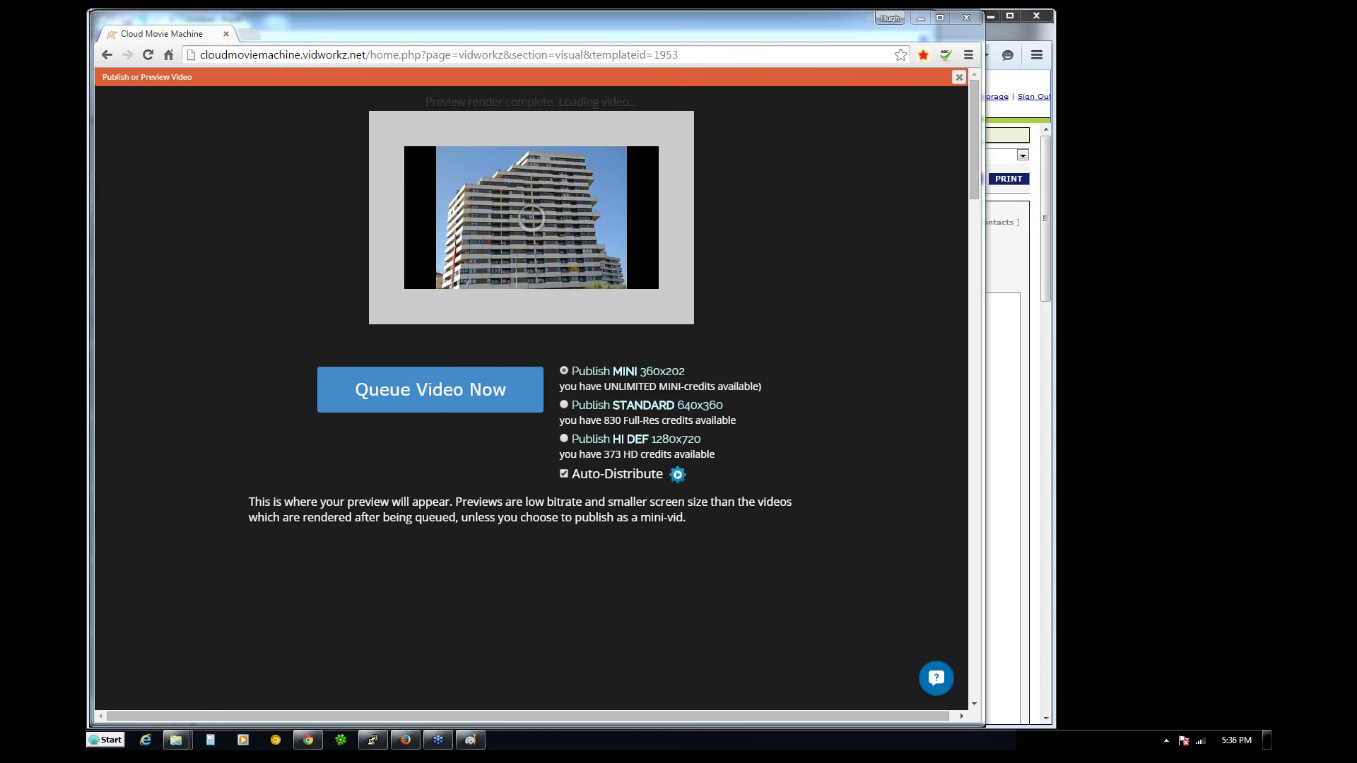
pyautogui.click(500, 337)
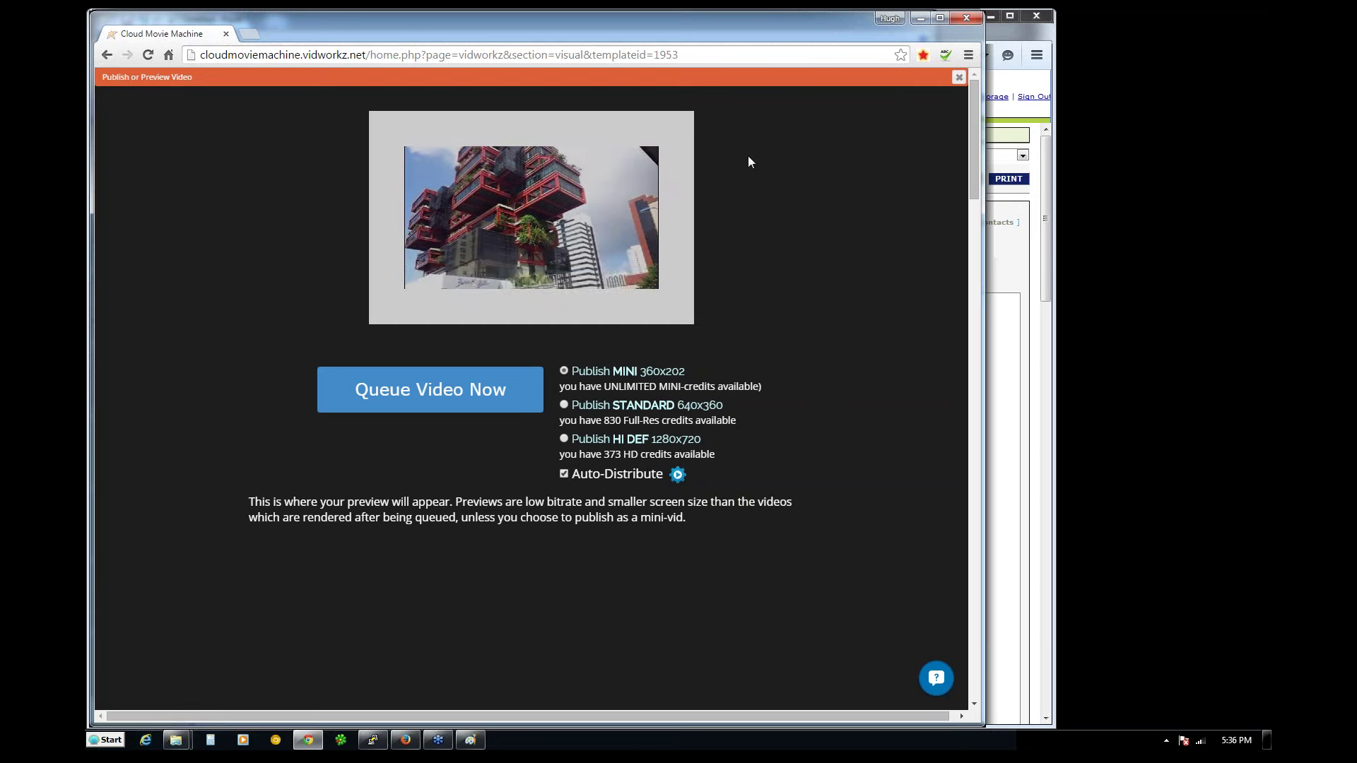
pyautogui.click(960, 79)
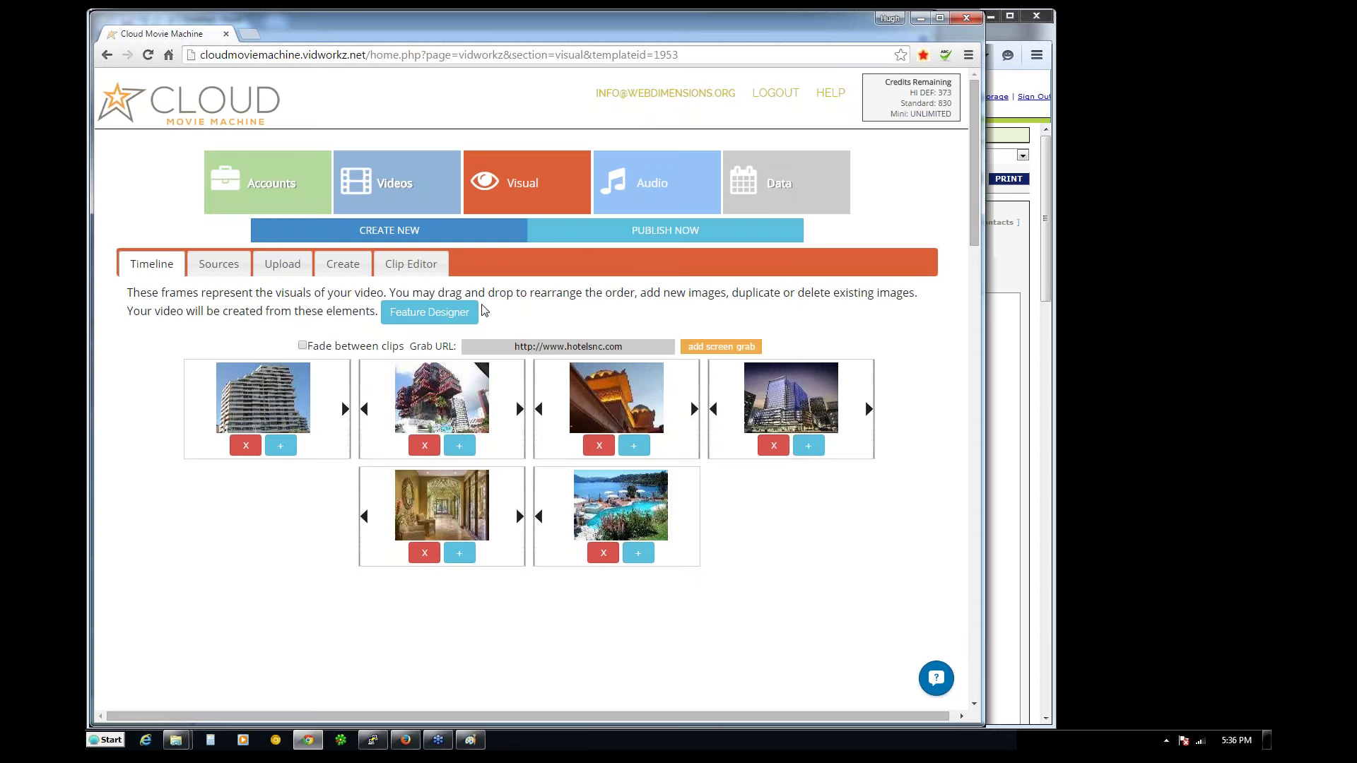
pyautogui.moveTo(494, 292); pyautogui.dragTo(499, 292)
pyautogui.click(549, 294)
# - Empty the timeline by deleting every image except the purple-lit tower as a selection, and removing that one individually
pyautogui.click(279, 407)
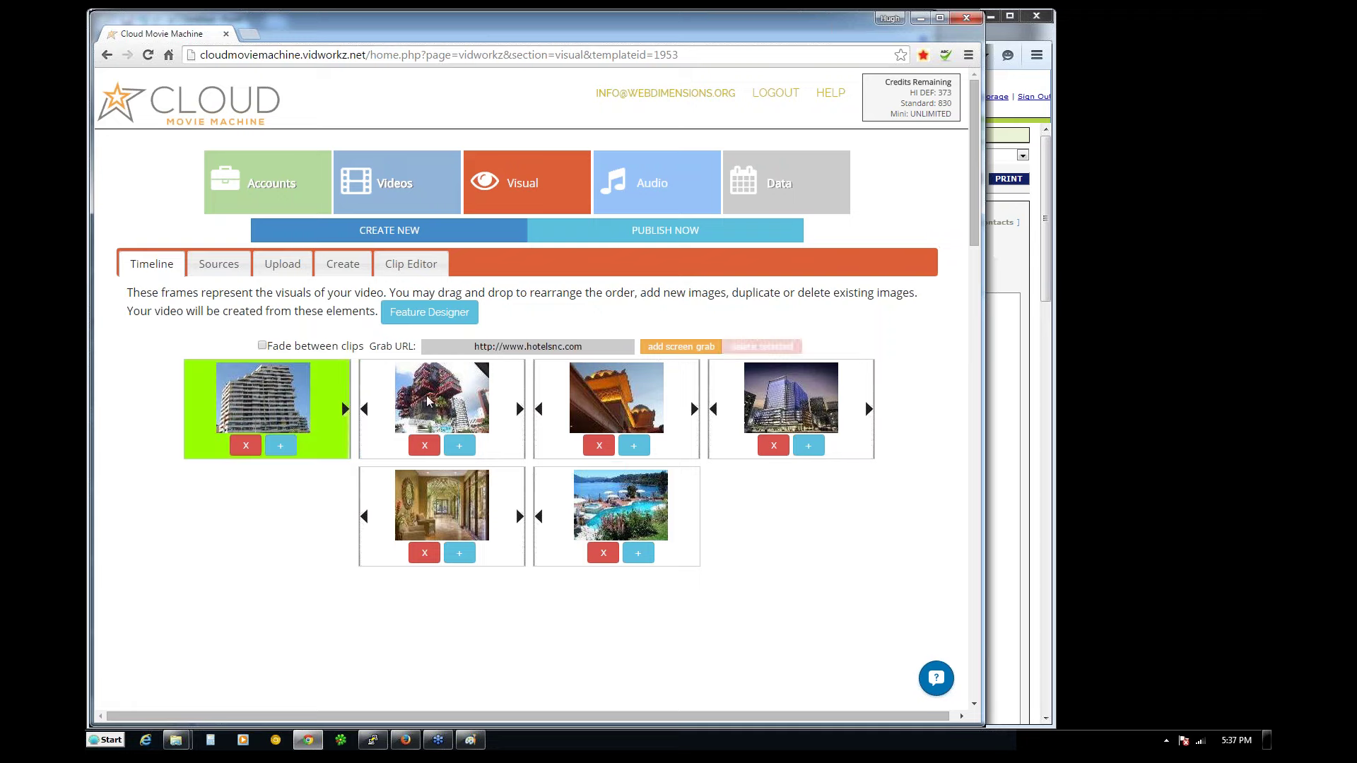
pyautogui.click(412, 401)
pyautogui.click(587, 399)
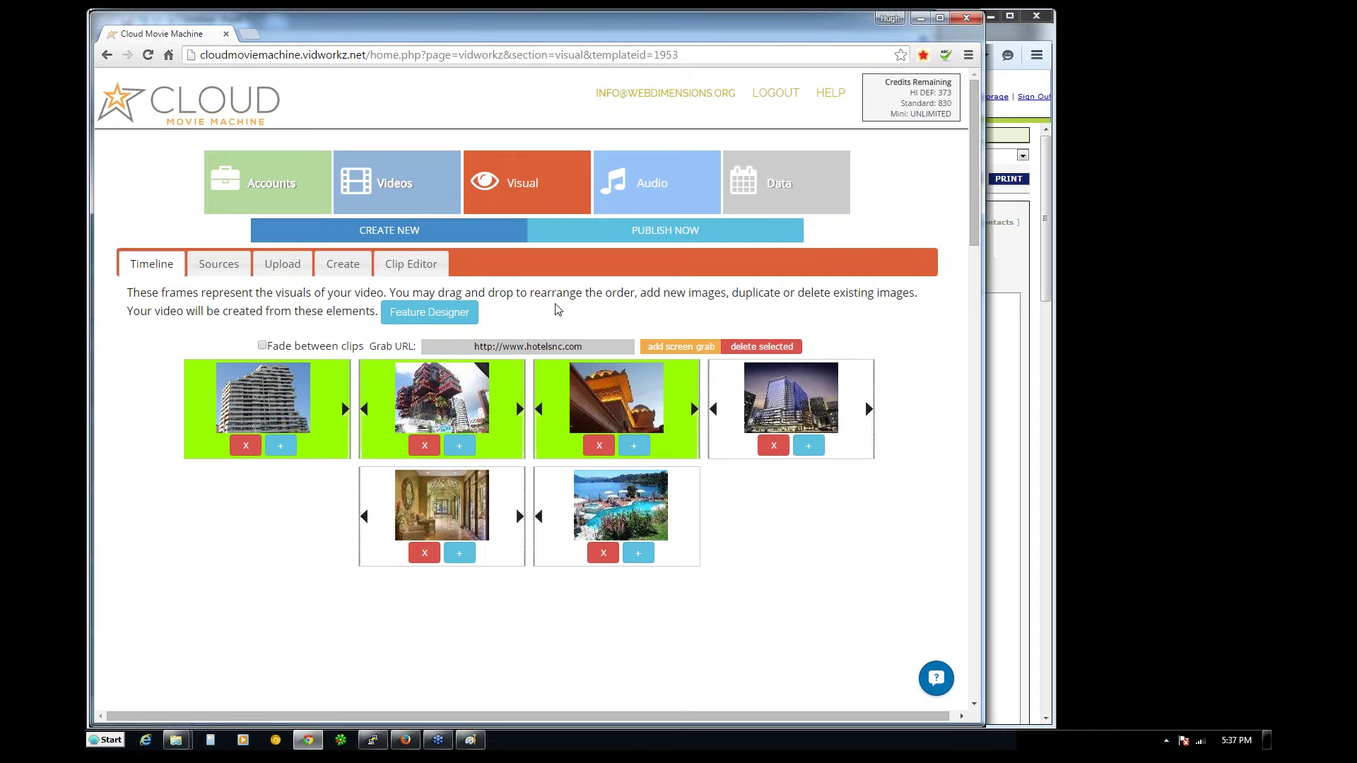
pyautogui.click(607, 239)
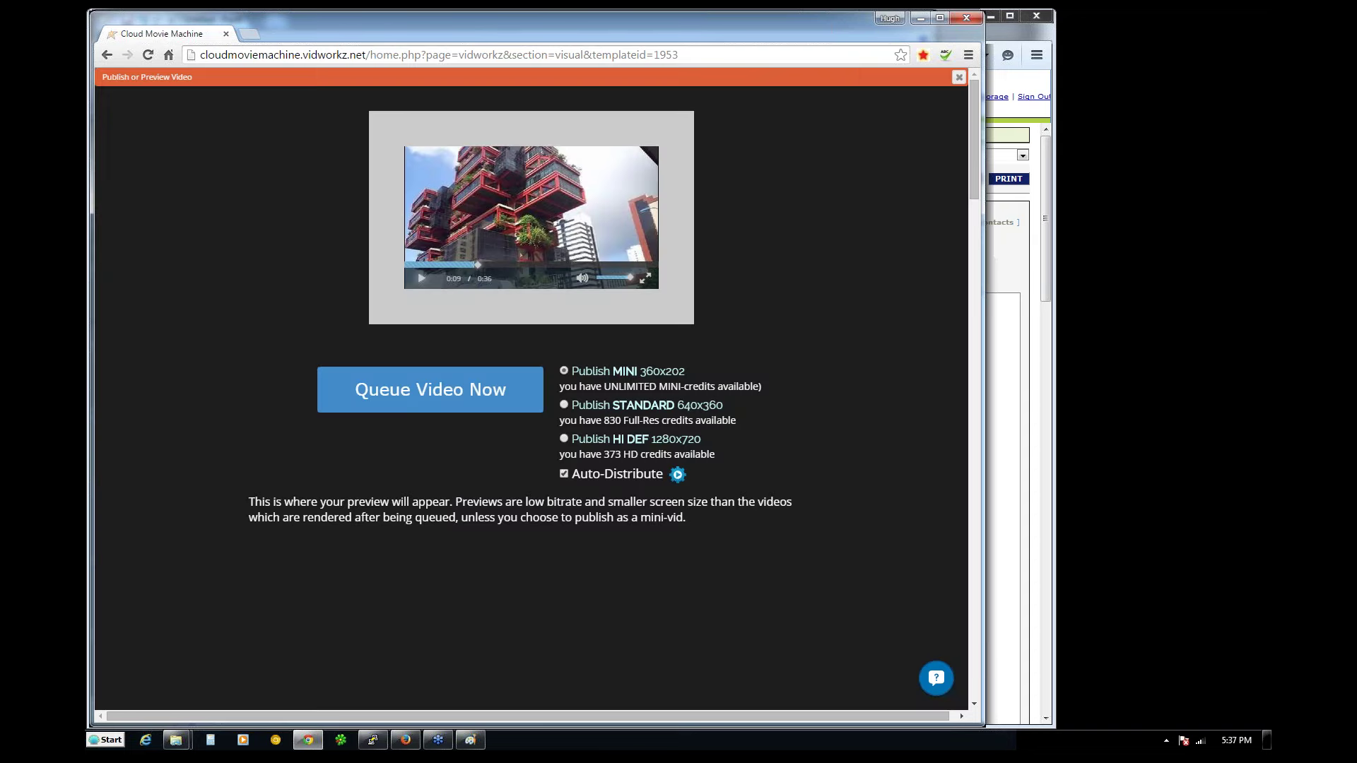
pyautogui.click(959, 77)
pyautogui.click(452, 319)
pyautogui.click(959, 77)
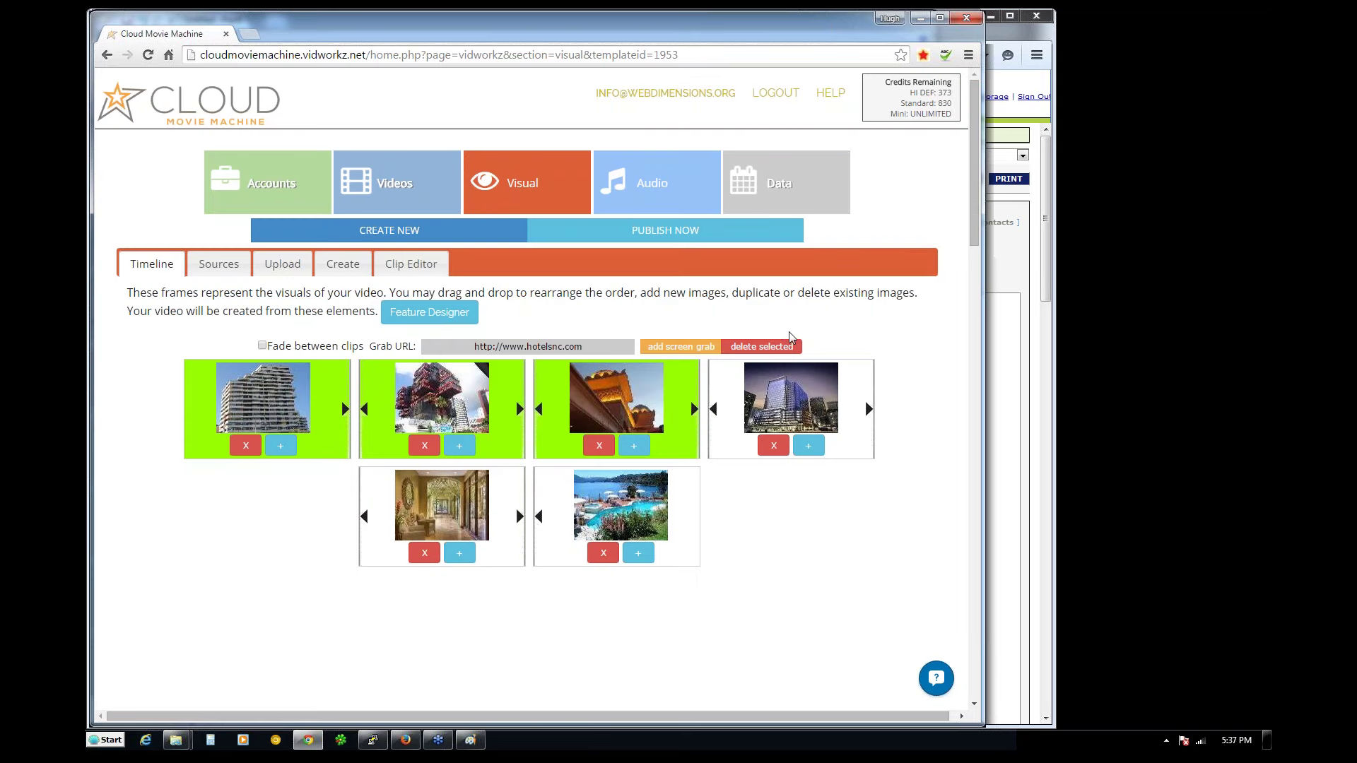
pyautogui.click(438, 529)
pyautogui.click(588, 518)
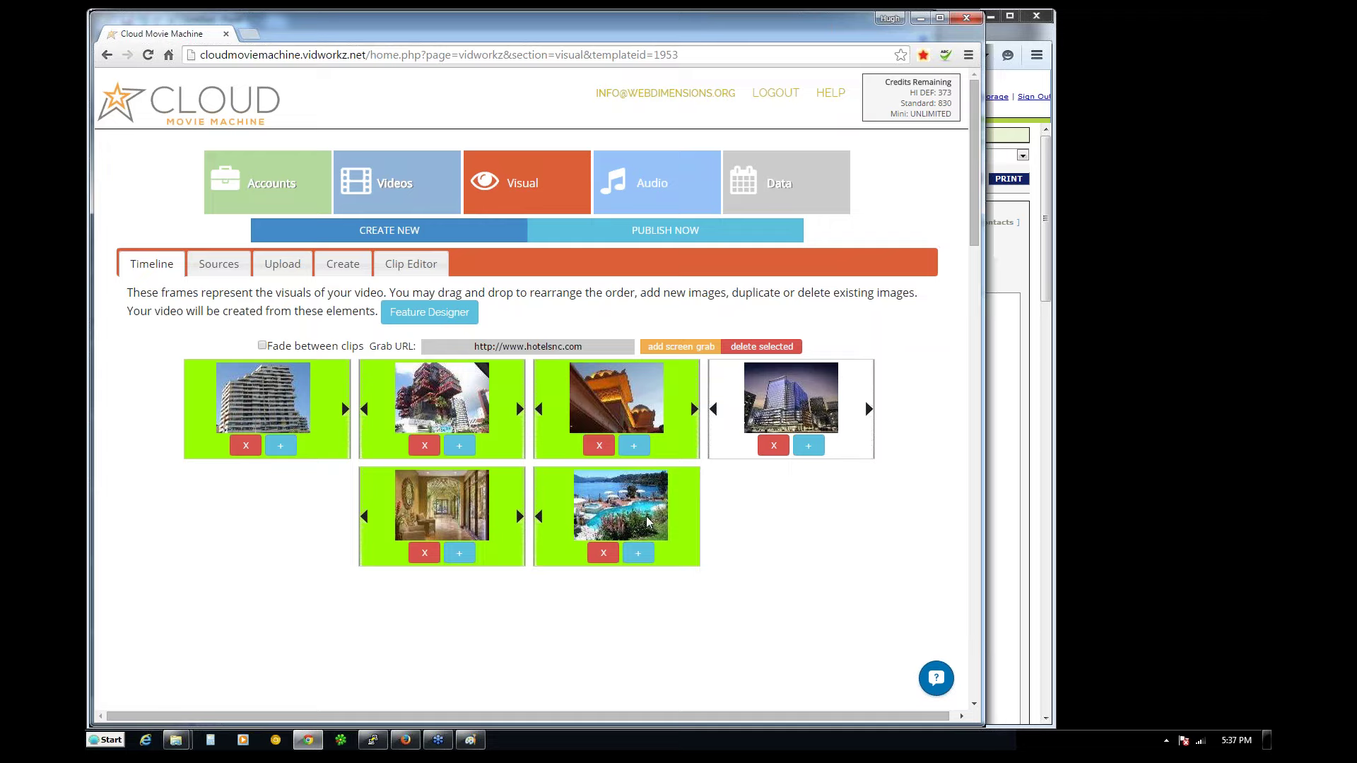
pyautogui.click(751, 347)
pyautogui.click(572, 158)
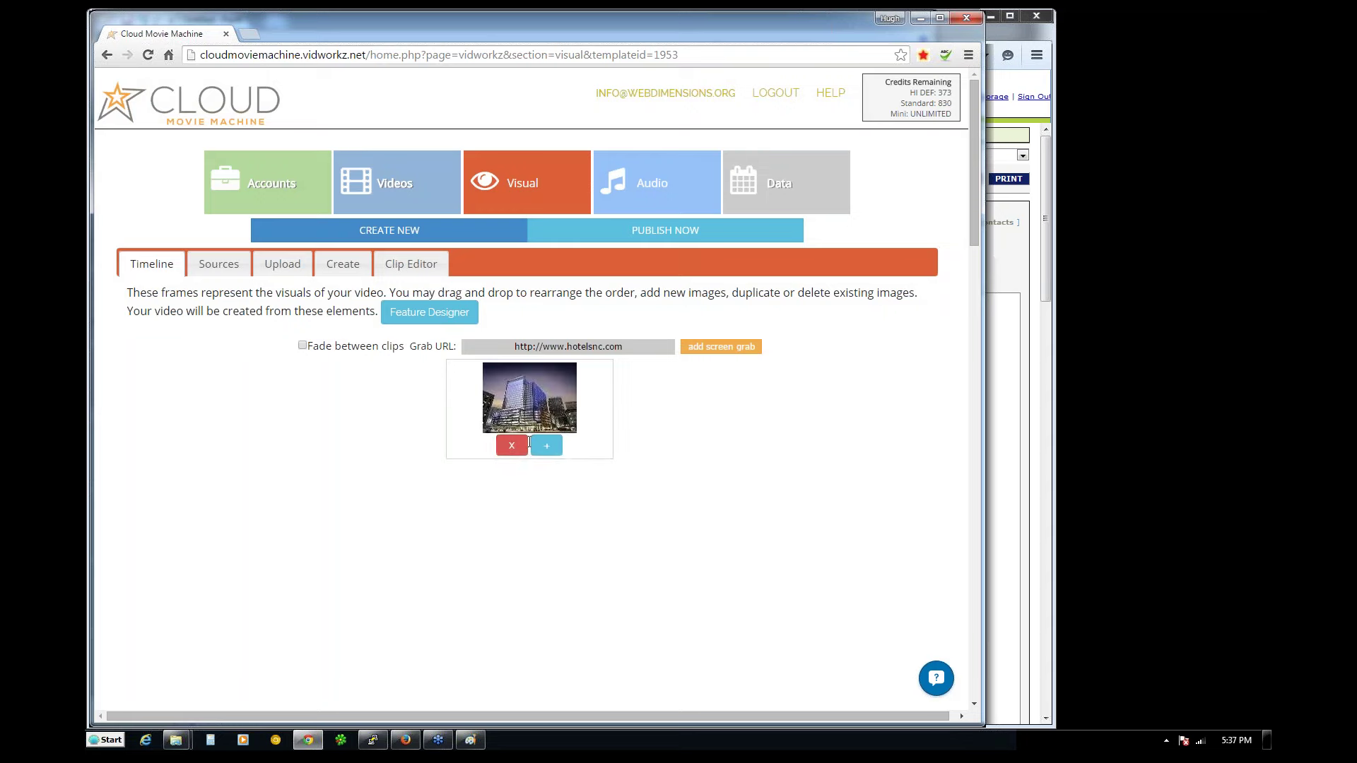
pyautogui.click(510, 446)
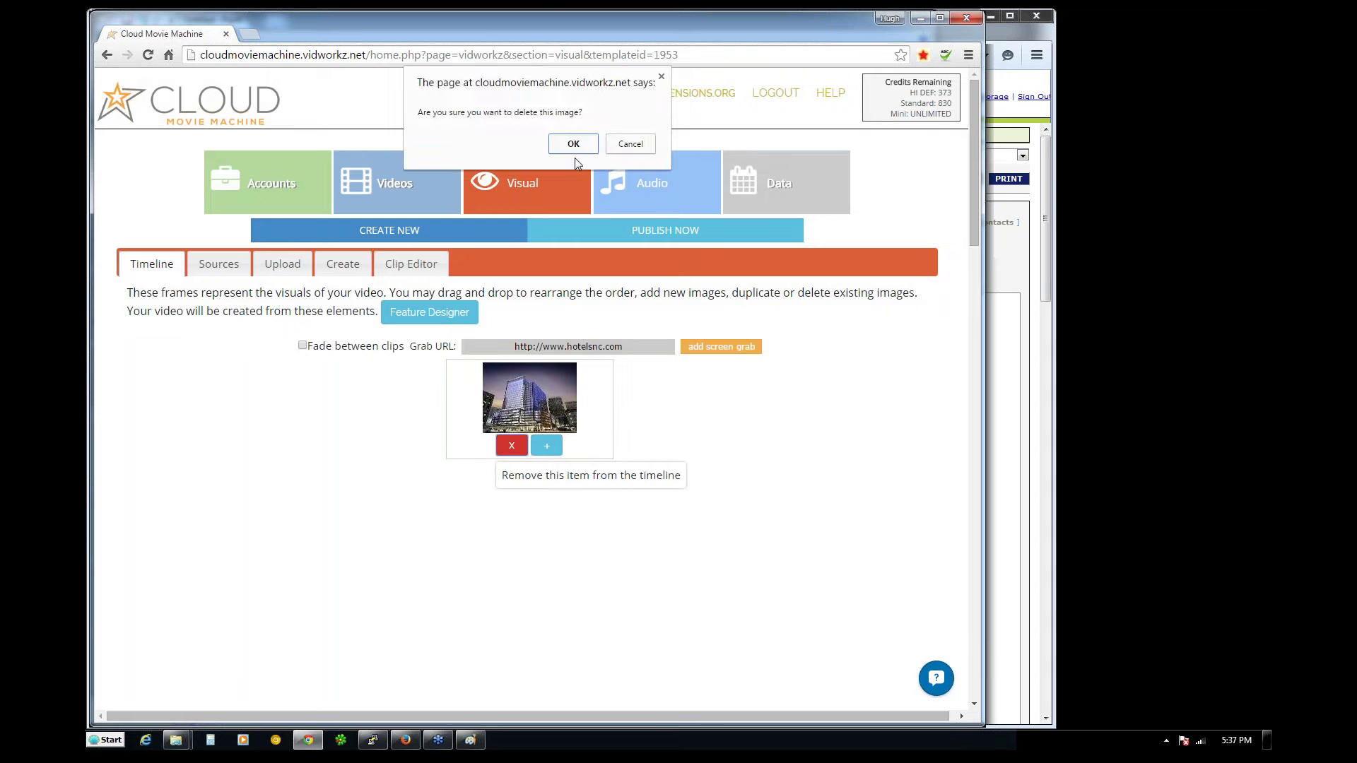
pyautogui.click(565, 139)
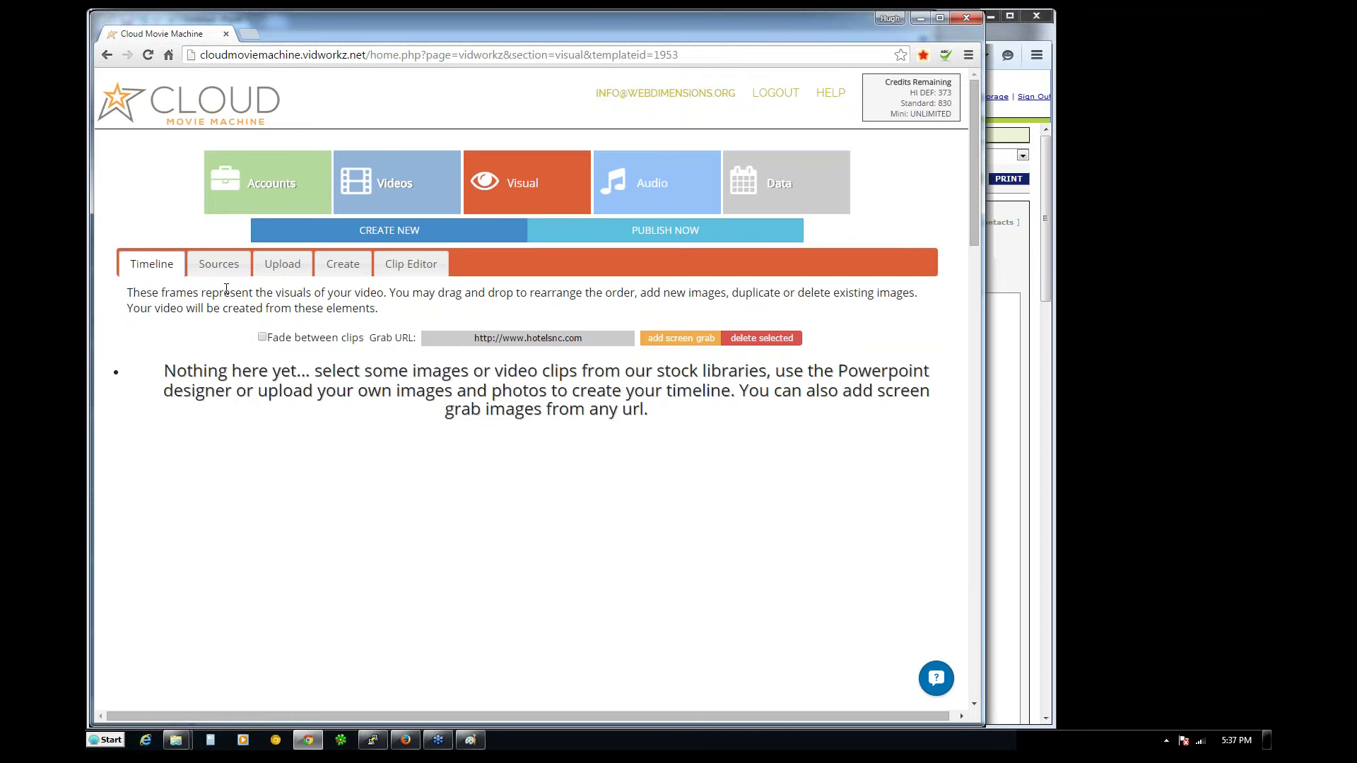
# - Examine the choices offered in Sources for Premium images, Image Library, Motion B.G.s and Stock Video Clips
pyautogui.click(218, 264)
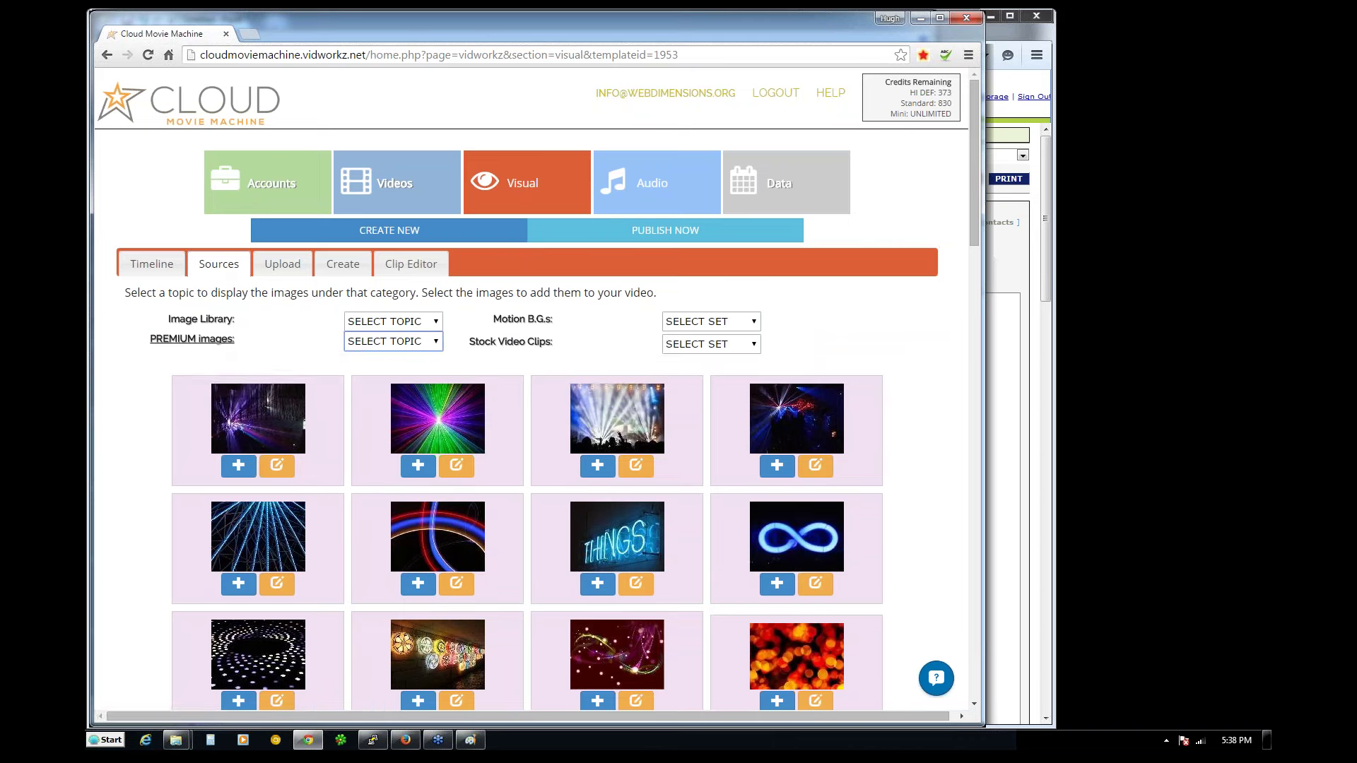
pyautogui.click(370, 343)
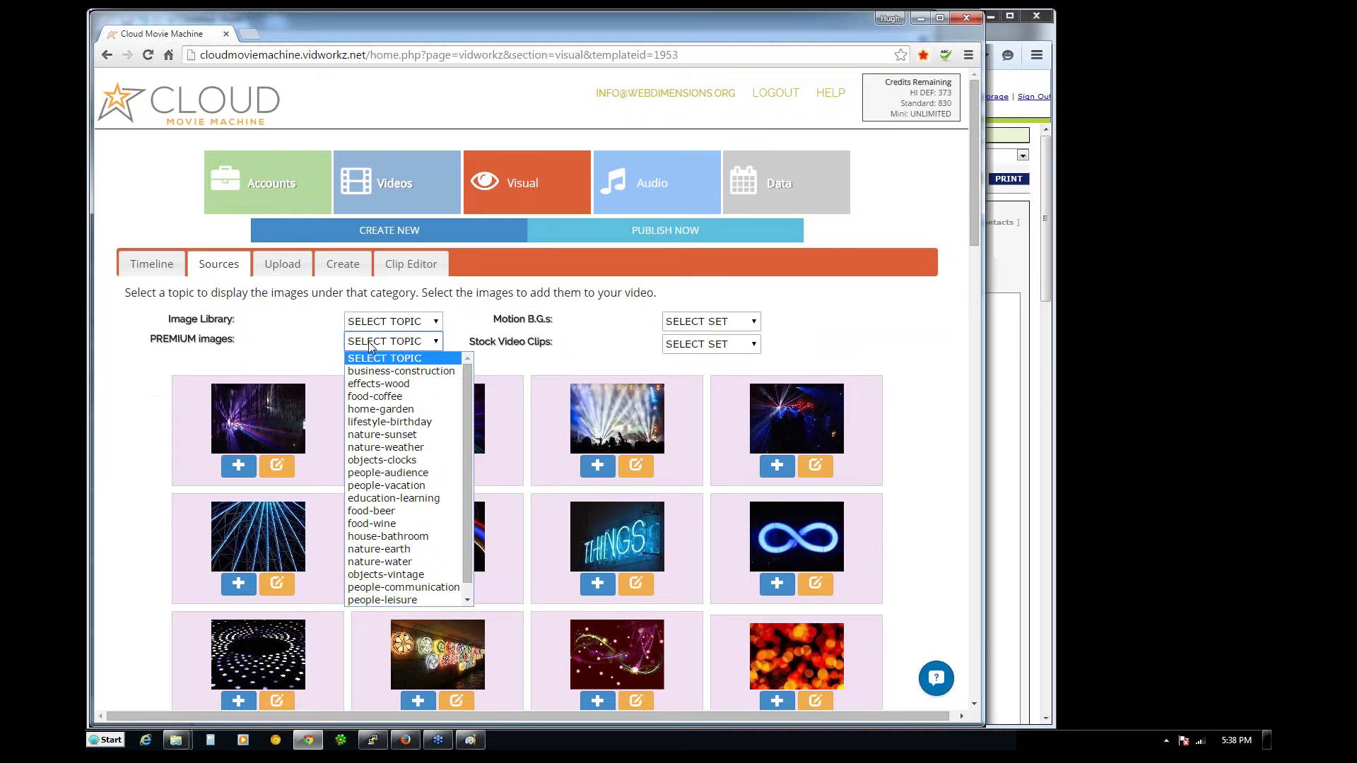
pyautogui.click(372, 345)
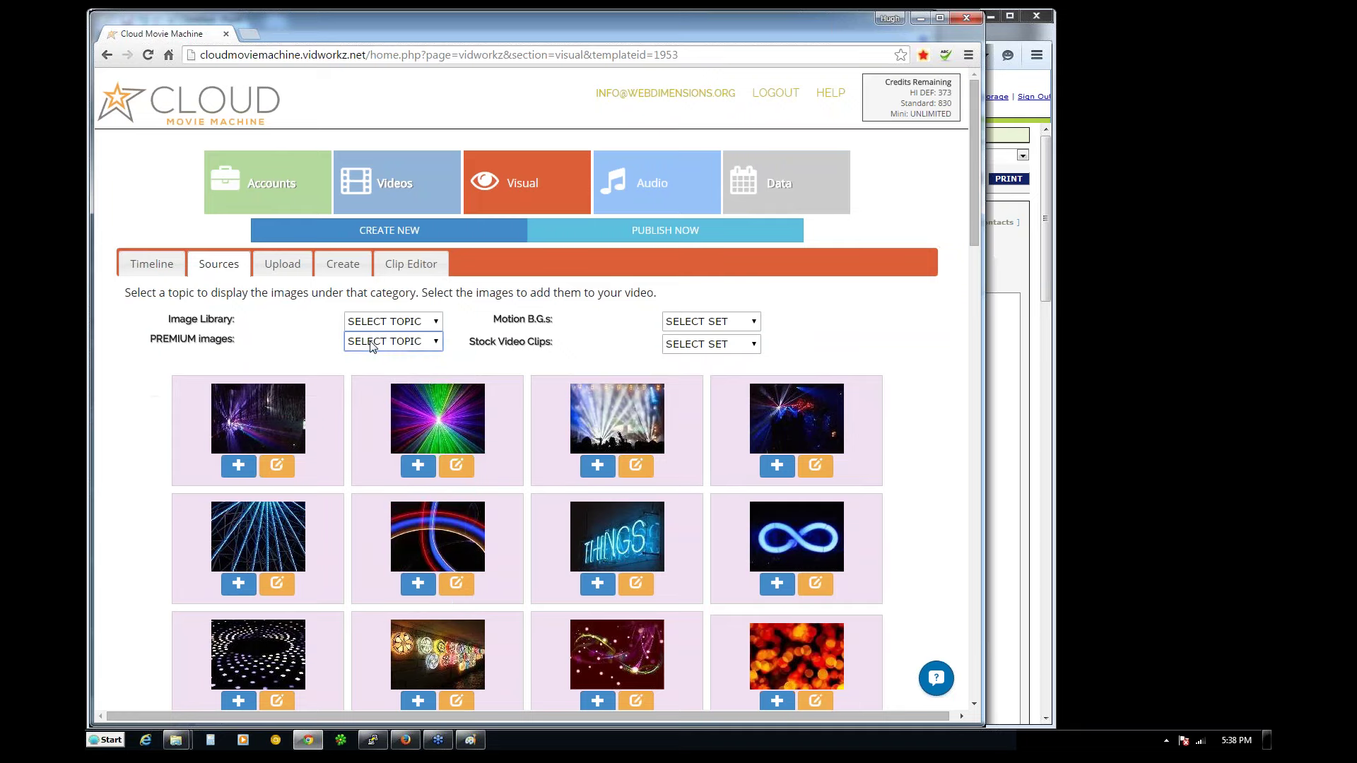
pyautogui.click(436, 324)
pyautogui.moveTo(466, 369)
pyautogui.mouseDown()
pyautogui.moveTo(469, 541)
pyautogui.moveTo(468, 350)
pyautogui.mouseUp()
pyautogui.click(594, 332)
pyautogui.click(758, 323)
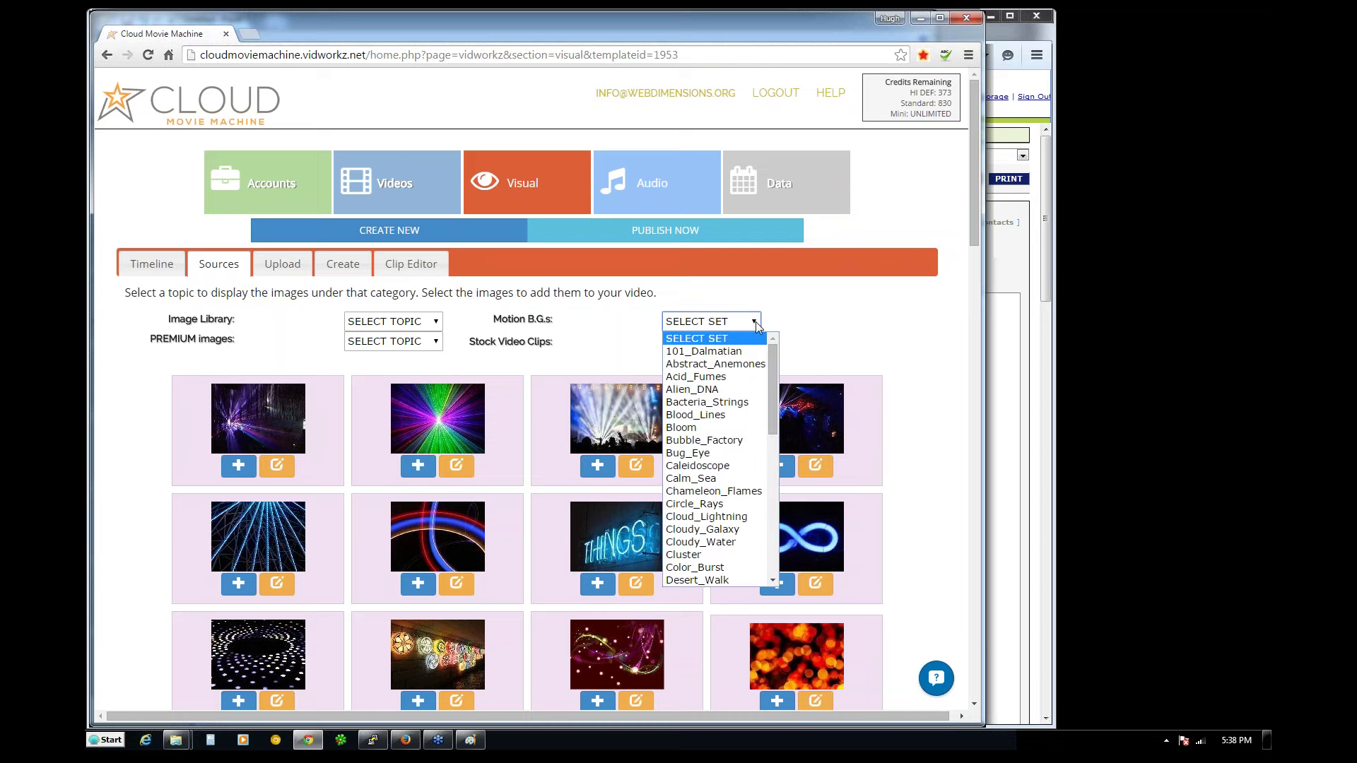
pyautogui.click(756, 343)
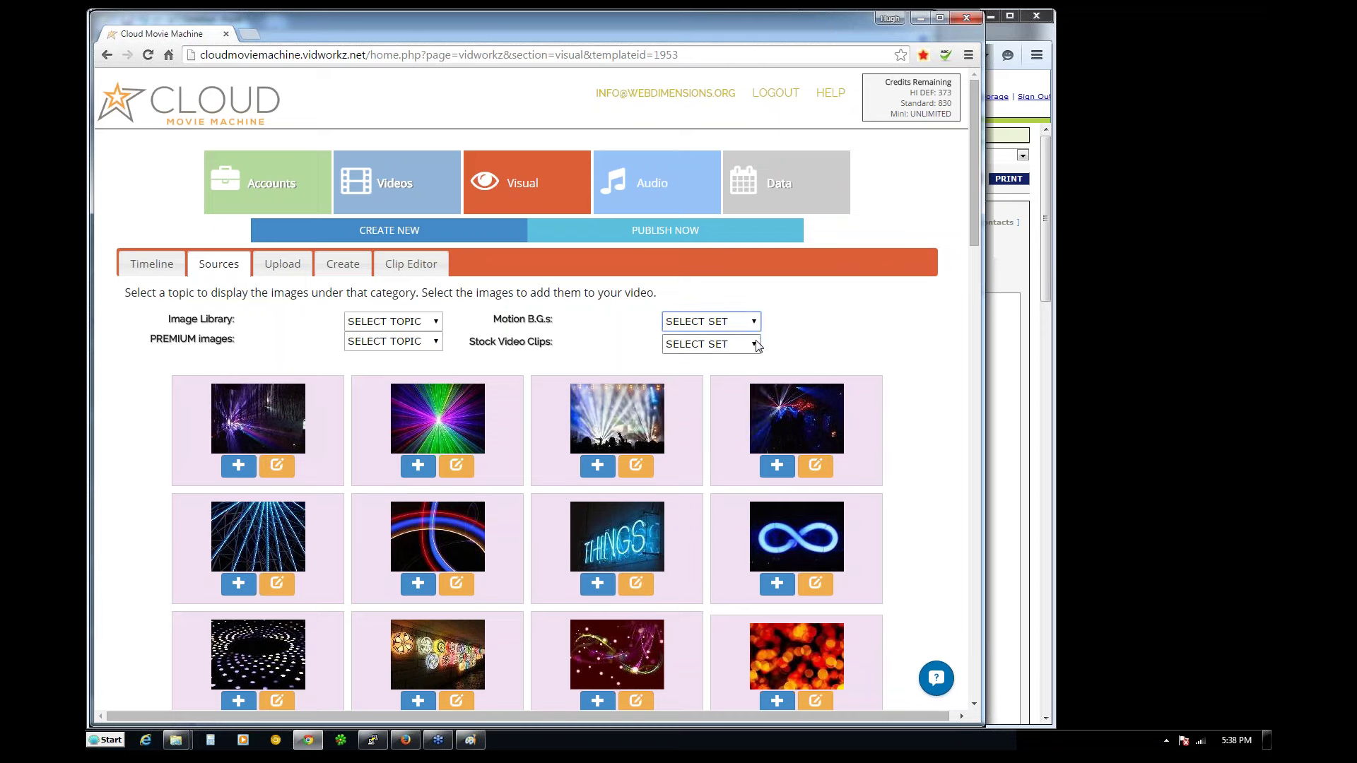
pyautogui.click(757, 345)
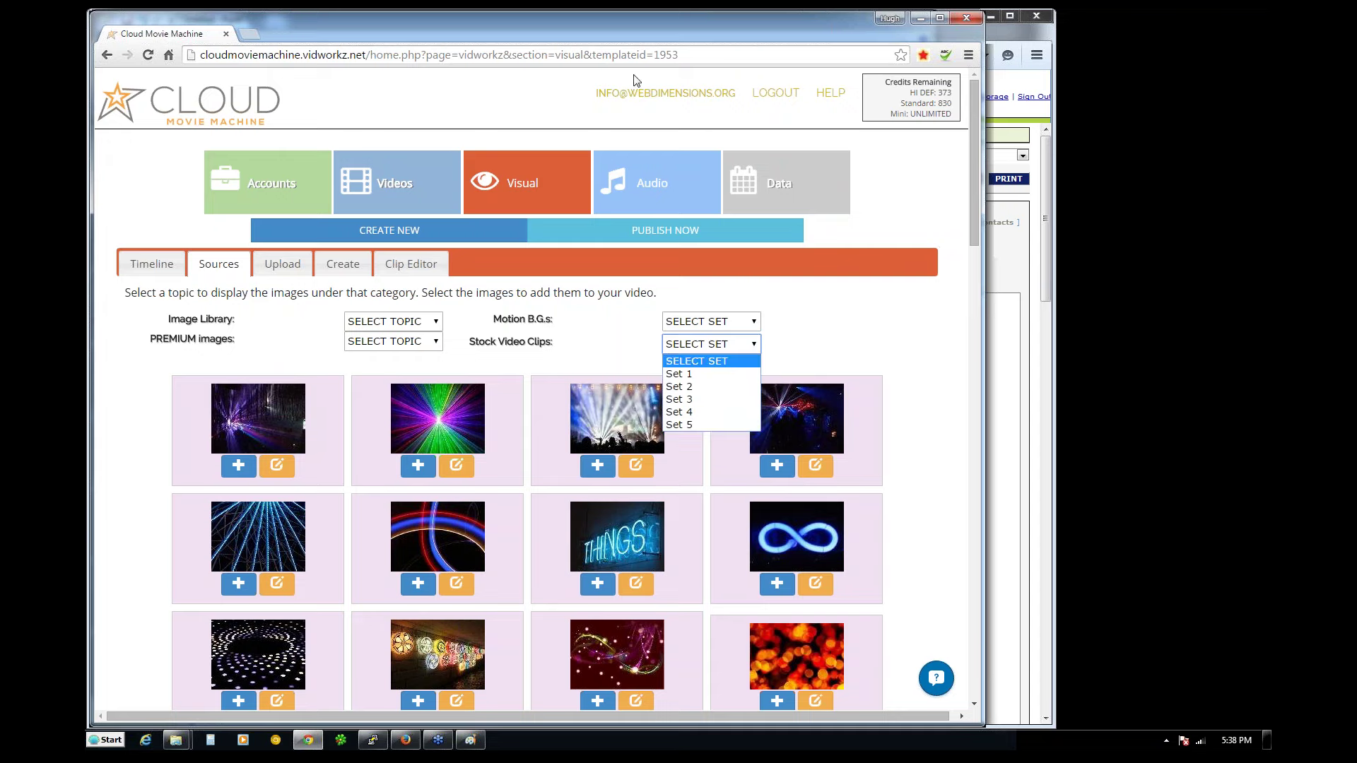
pyautogui.click(842, 325)
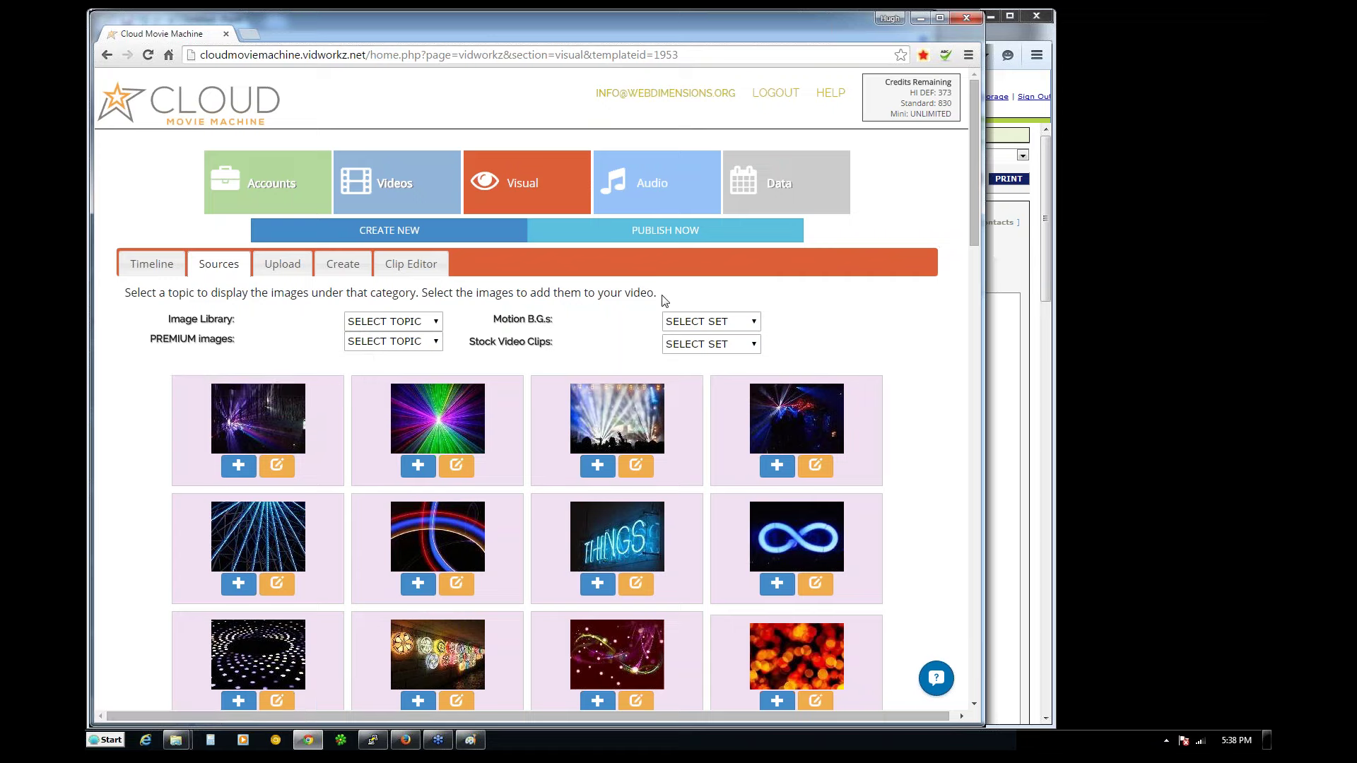
pyautogui.moveTo(661, 295); pyautogui.dragTo(137, 293)
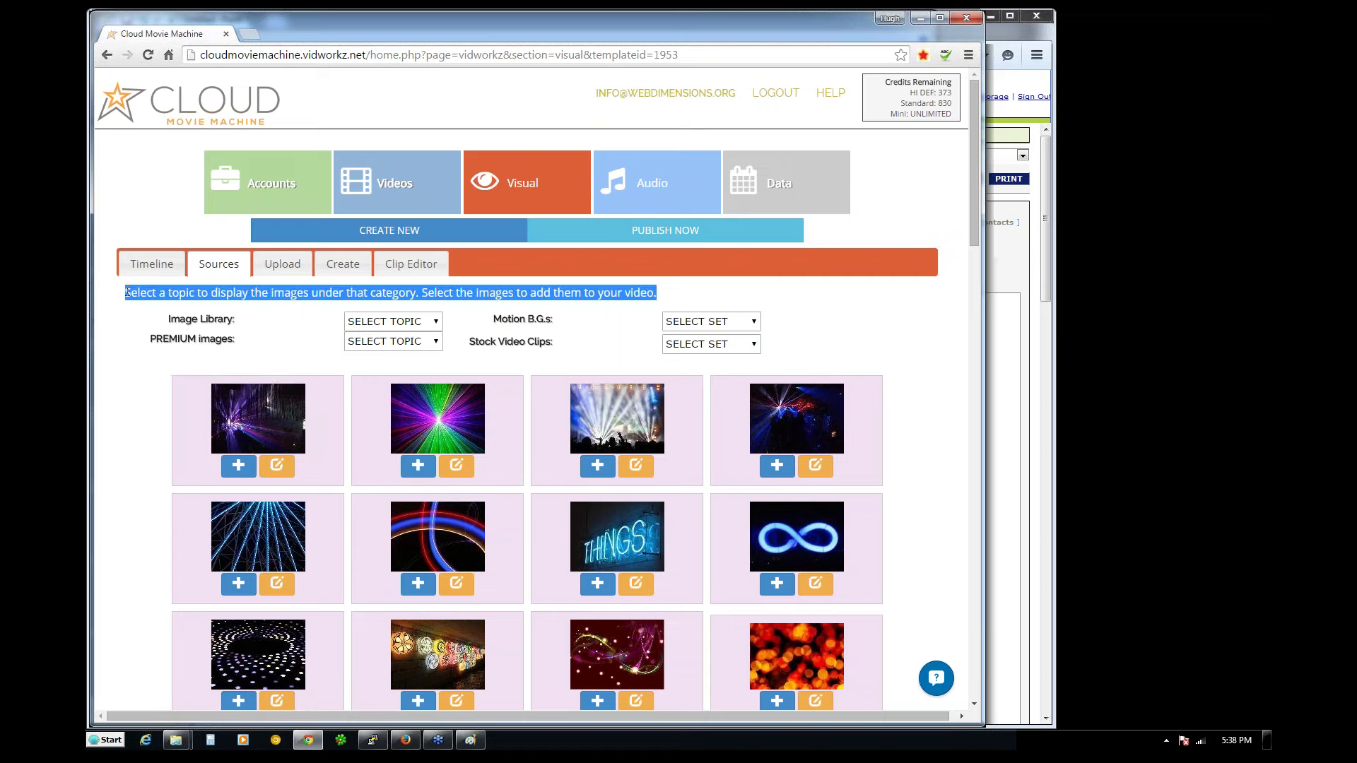
pyautogui.click(238, 300)
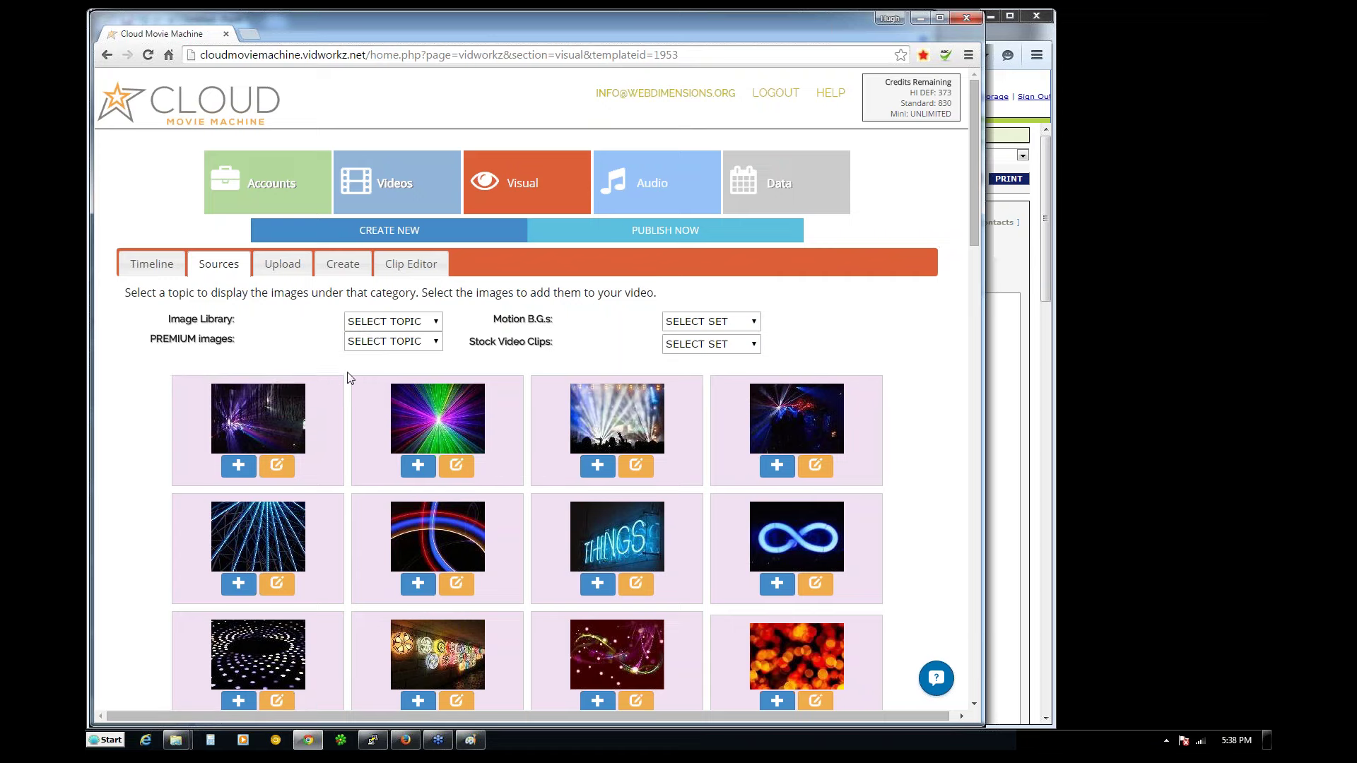
pyautogui.click(392, 342)
pyautogui.click(392, 341)
pyautogui.click(830, 327)
pyautogui.click(1094, 541)
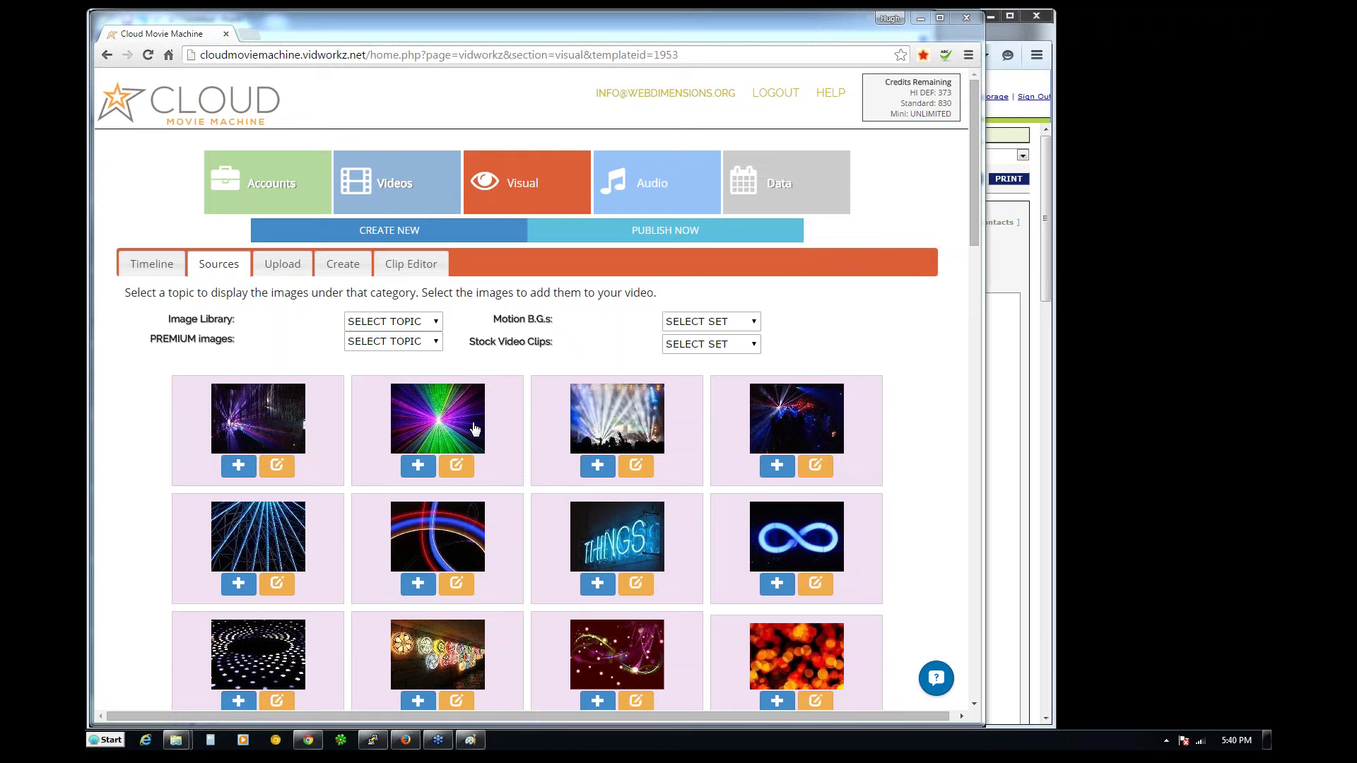
pyautogui.moveTo(977, 230); pyautogui.dragTo(974, 244)
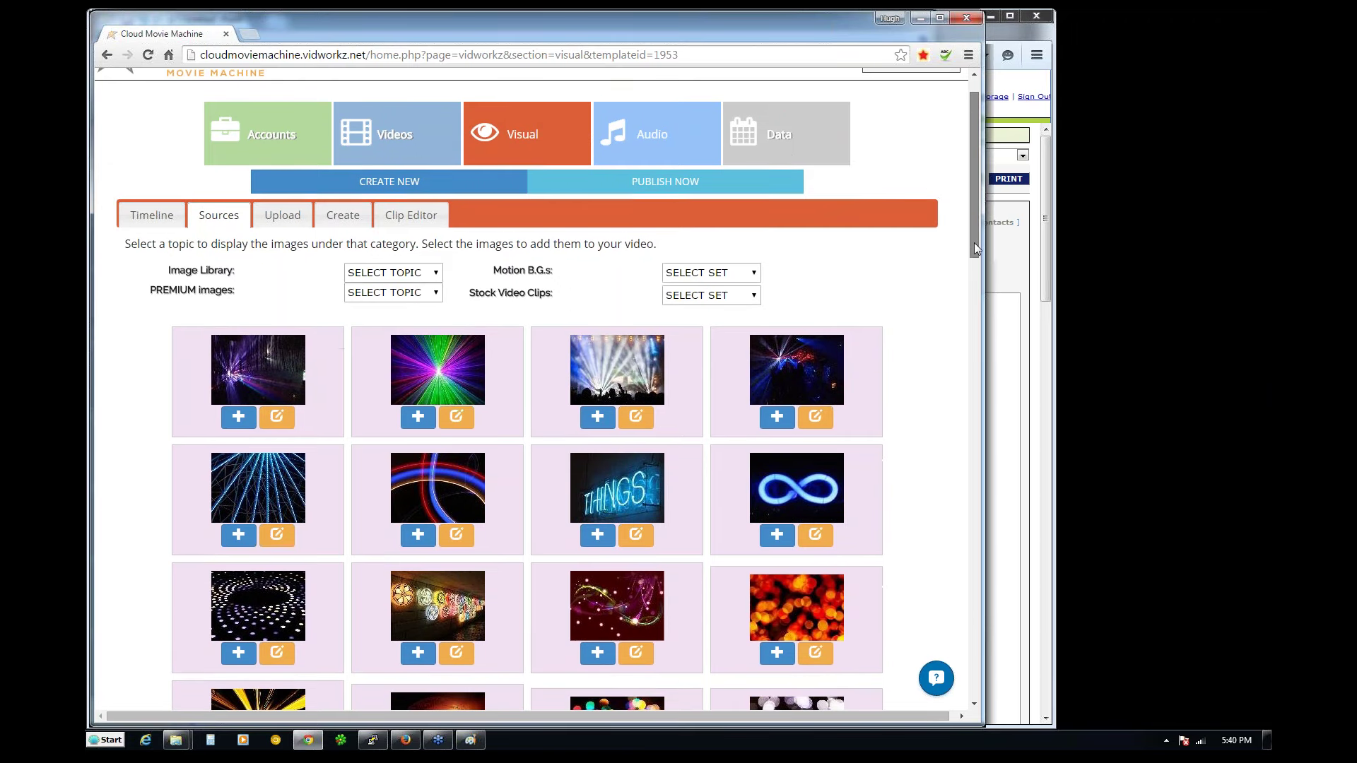
pyautogui.click(457, 417)
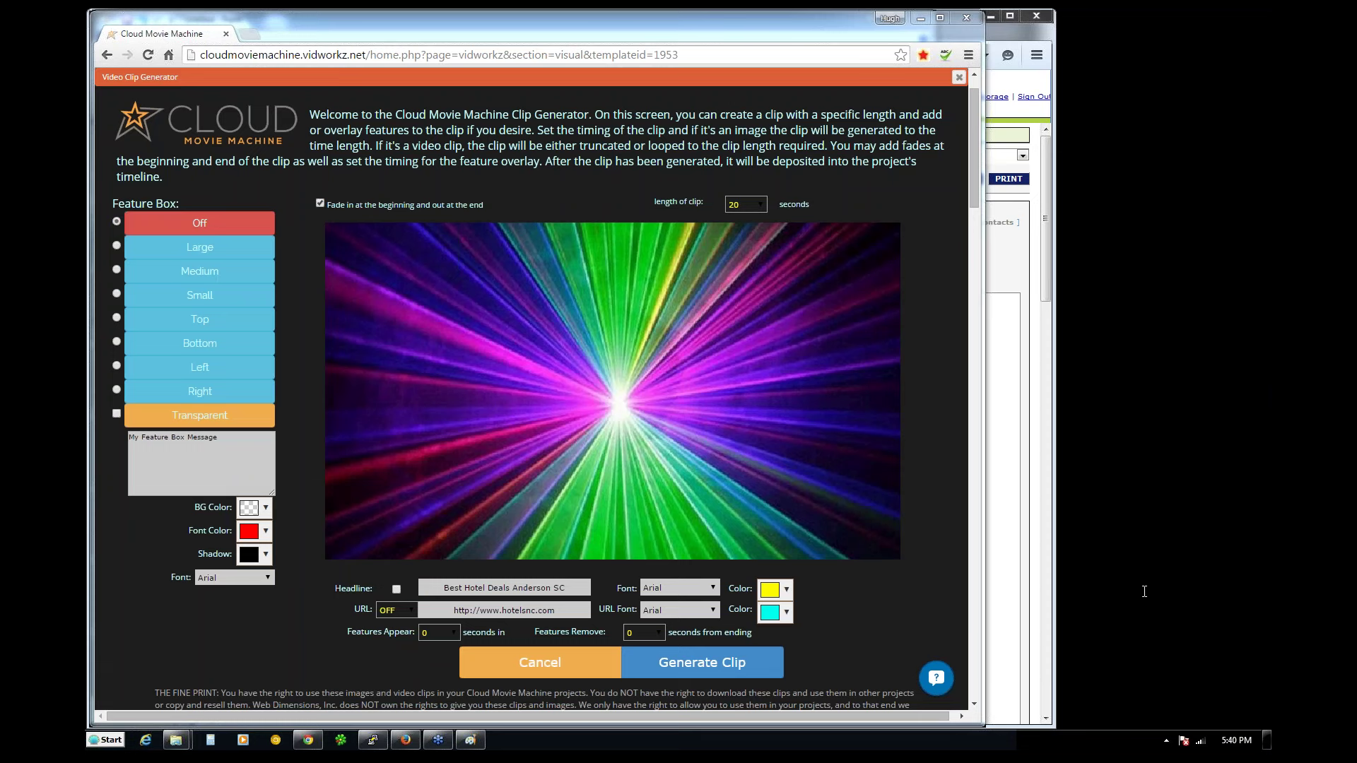
pyautogui.click(959, 76)
pyautogui.click(148, 215)
pyautogui.click(219, 215)
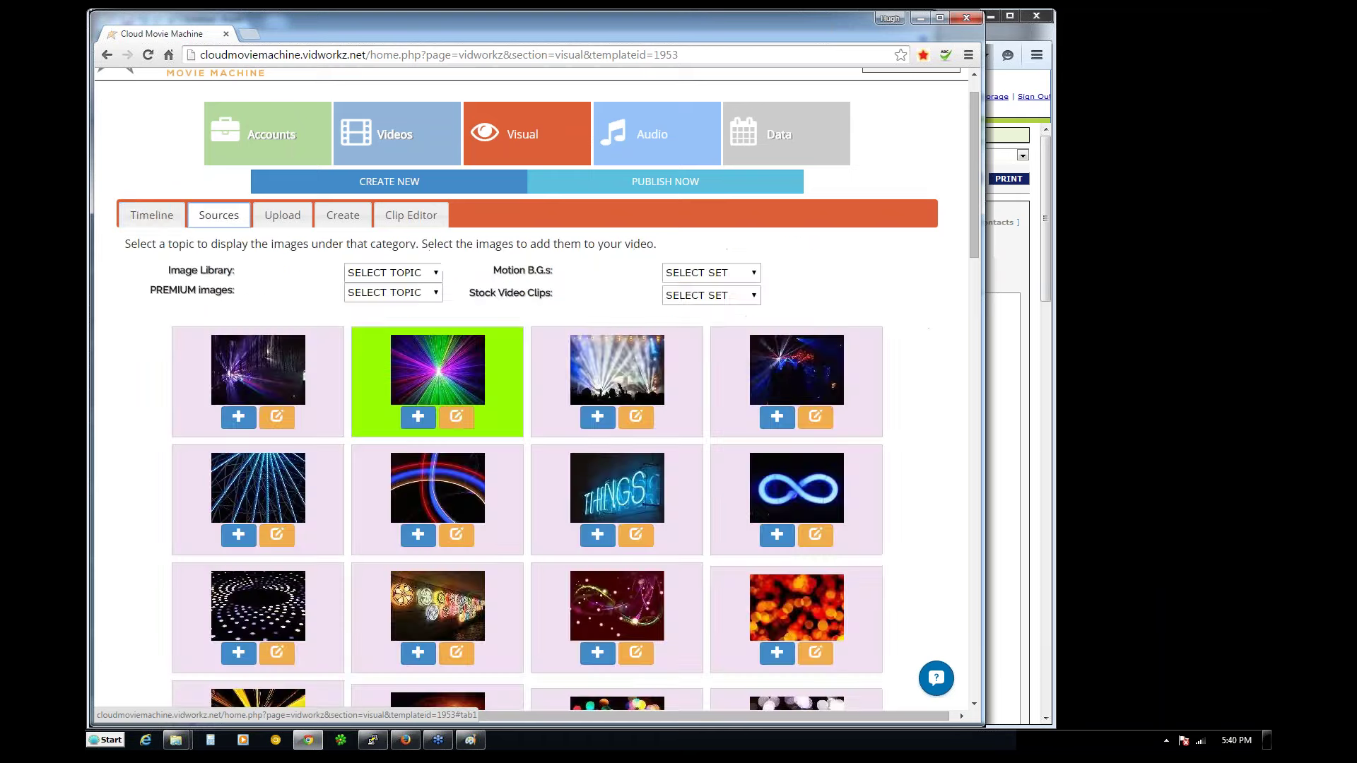
# - Open the green and purple laser-burst image in the Video Clip Generator and set the clip length to 14 seconds
pyautogui.click(457, 420)
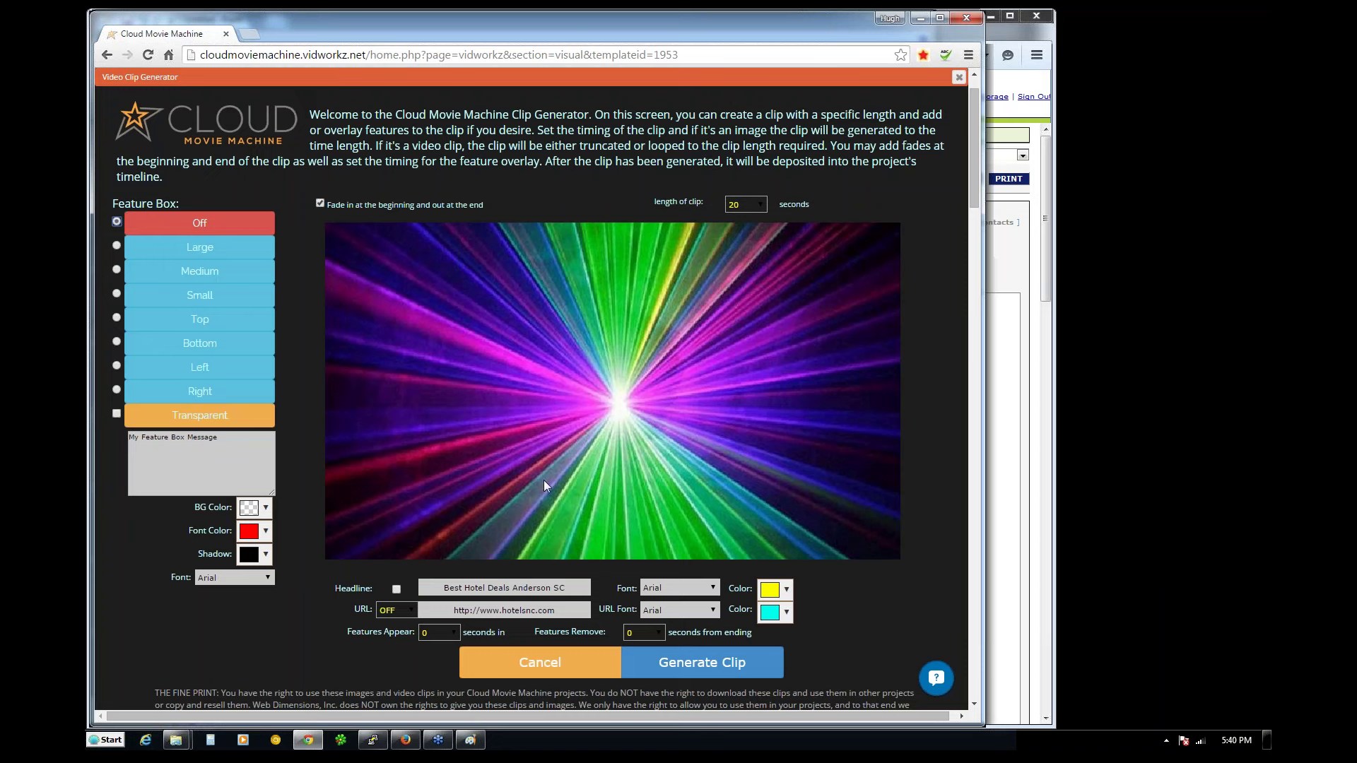
pyautogui.click(748, 205)
pyautogui.scroll(5, 765, 242)
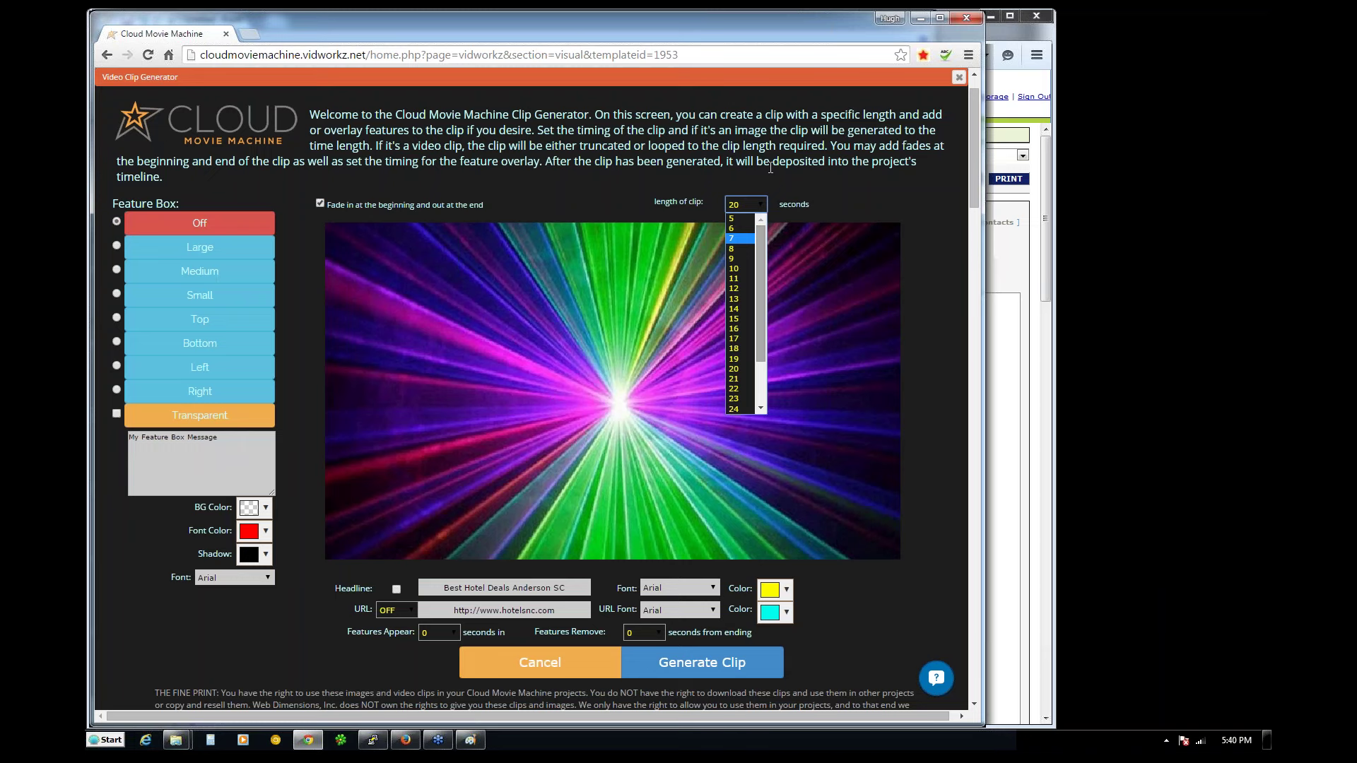
pyautogui.click(665, 184)
pyautogui.click(751, 205)
pyautogui.moveTo(762, 219); pyautogui.dragTo(760, 252)
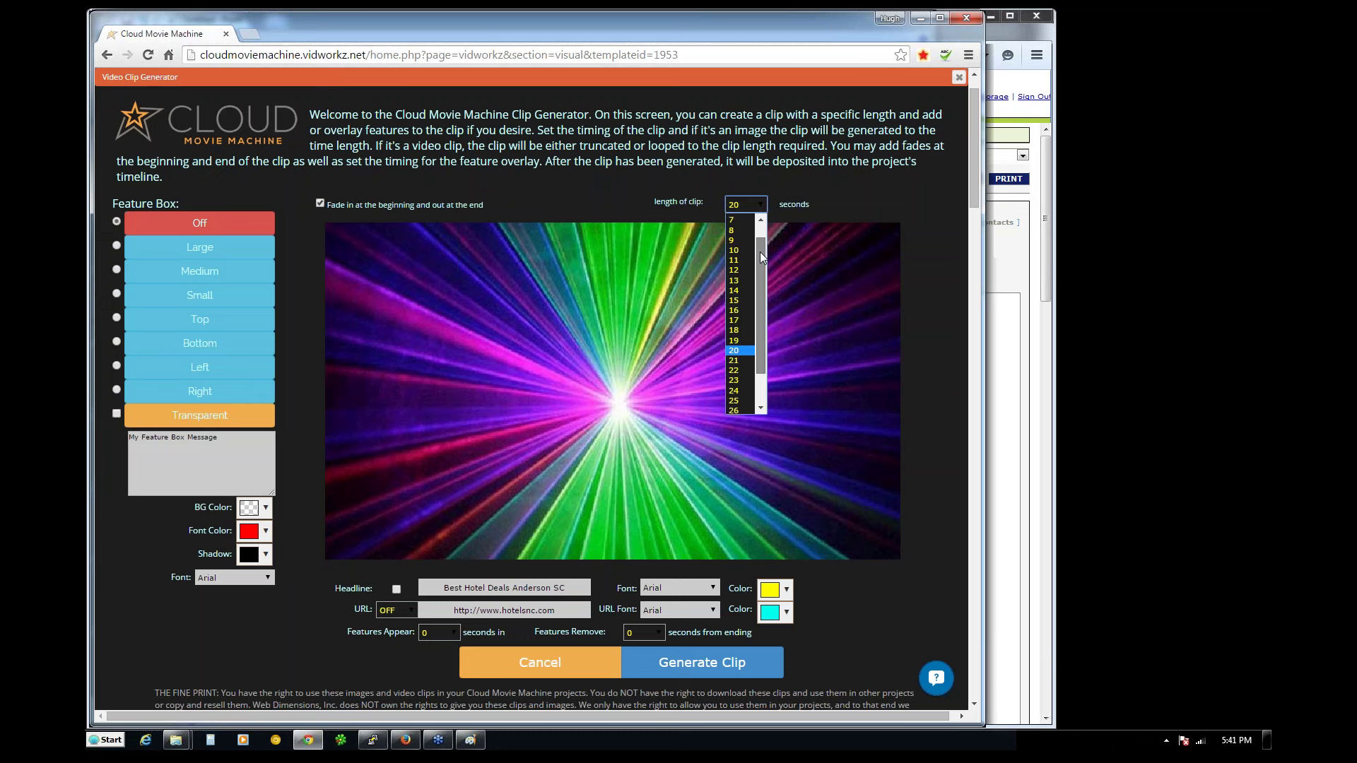
pyautogui.click(741, 291)
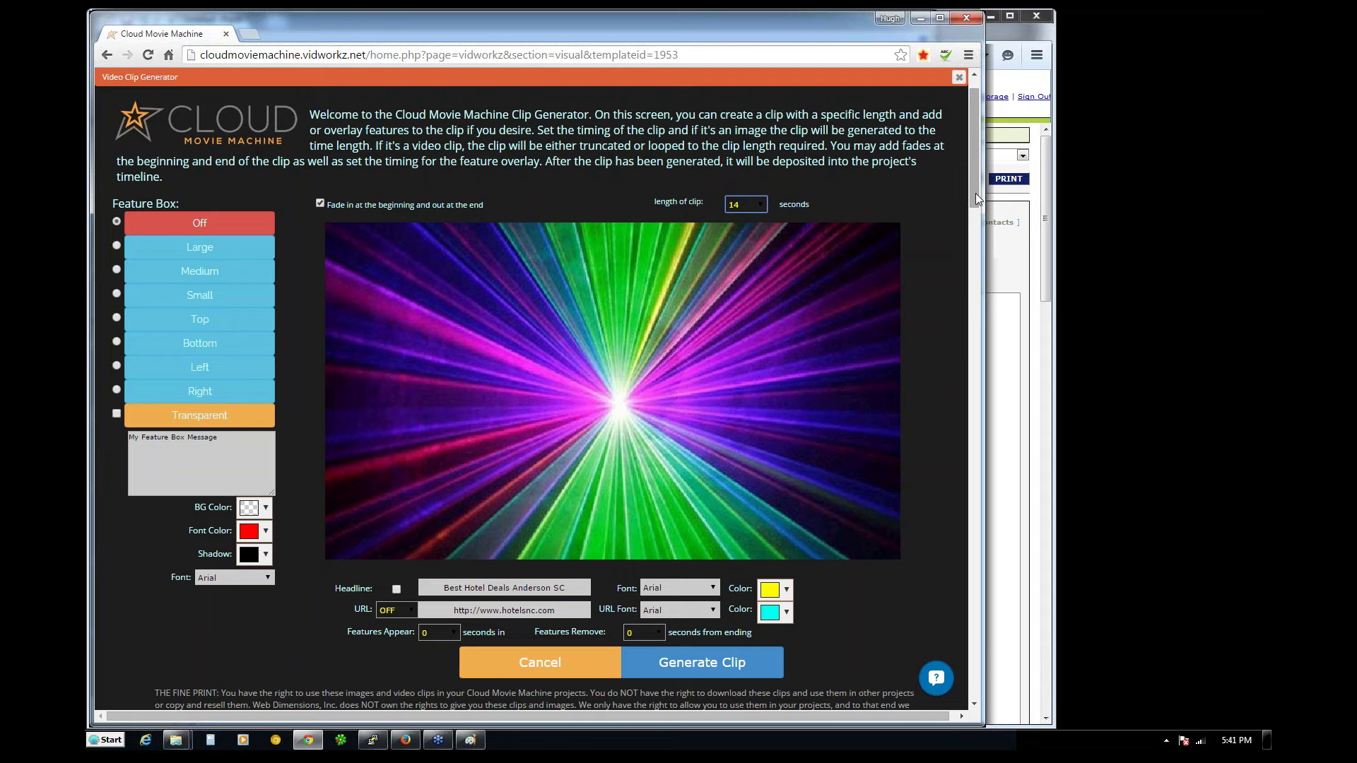
# - Enable the clip's headline, shorten its text to "Hotel Deals Anderson SC" and apply a yellow color to it
pyautogui.scroll(-2, 975, 193)
pyautogui.click(396, 440)
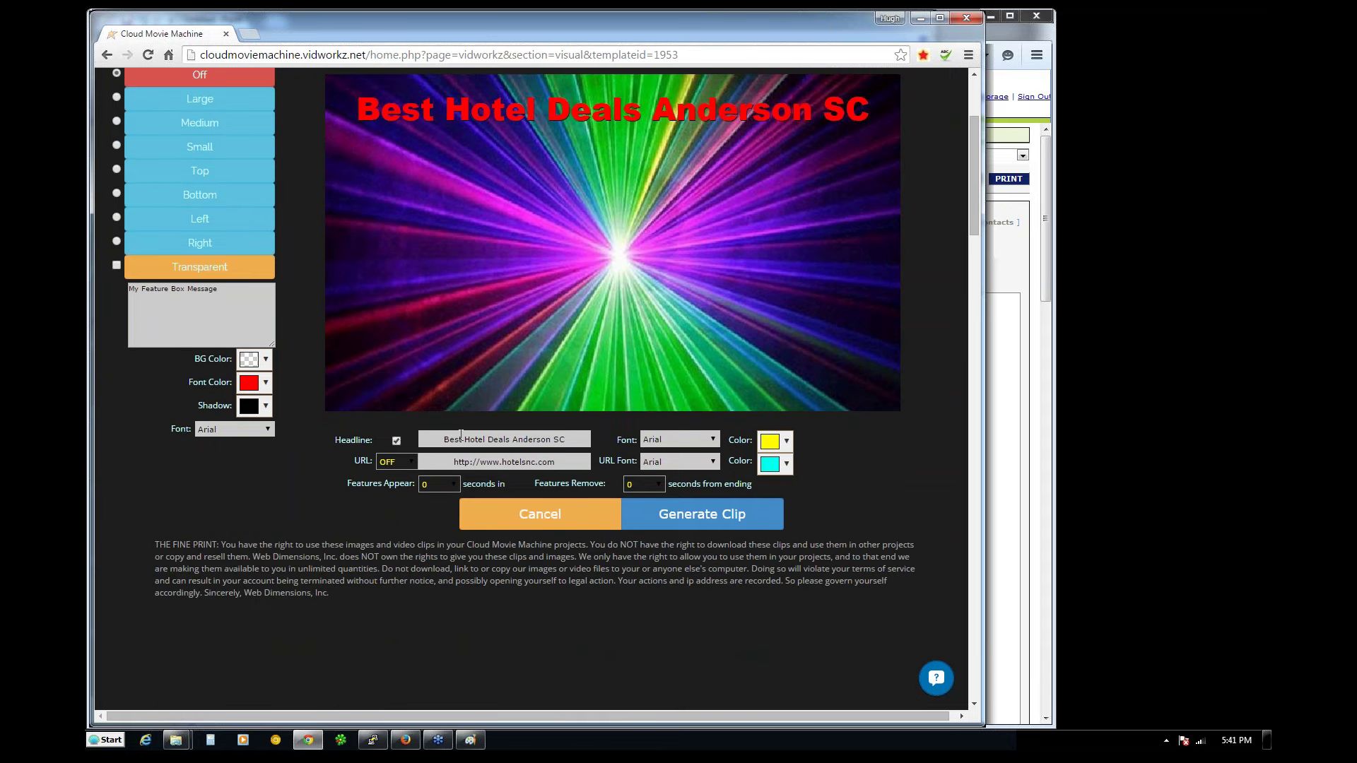
pyautogui.moveTo(466, 439); pyautogui.dragTo(419, 439)
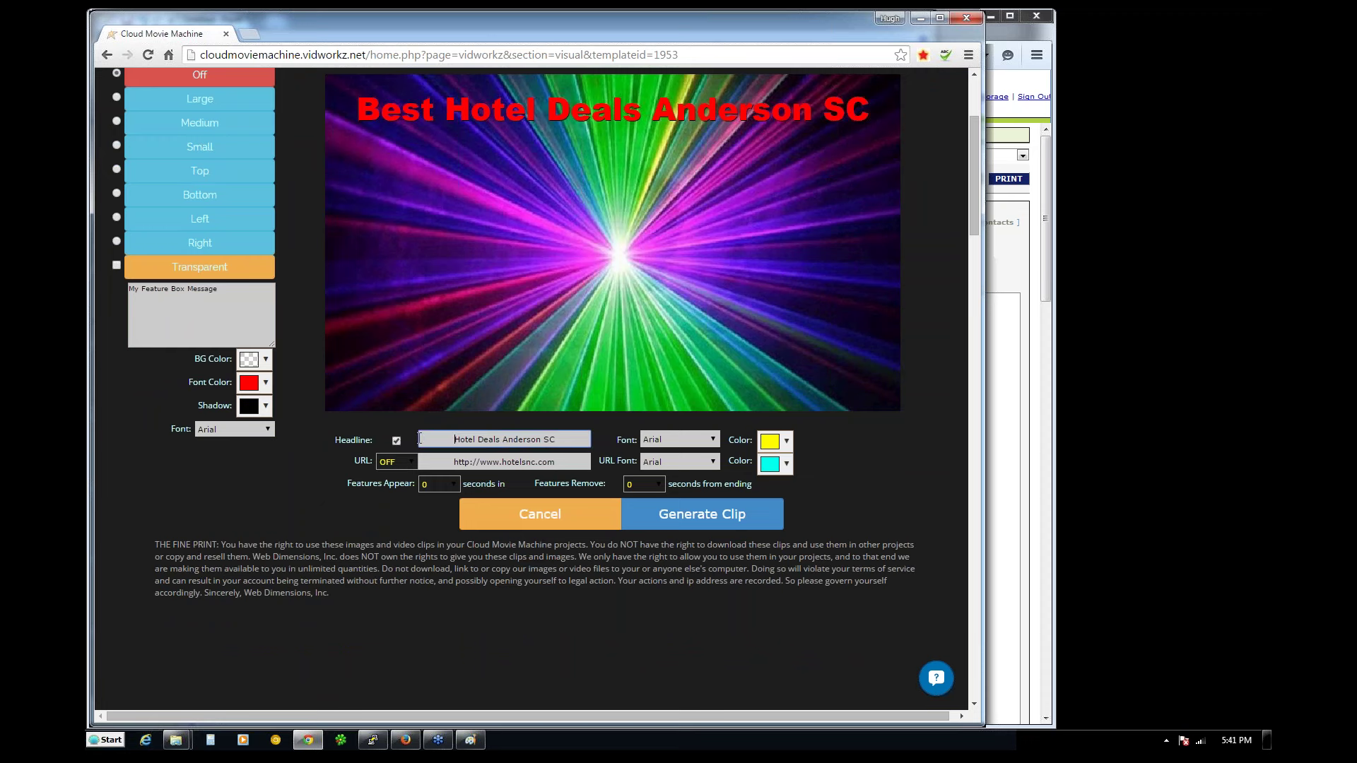
pyautogui.press('BackSpace')
pyautogui.click(774, 441)
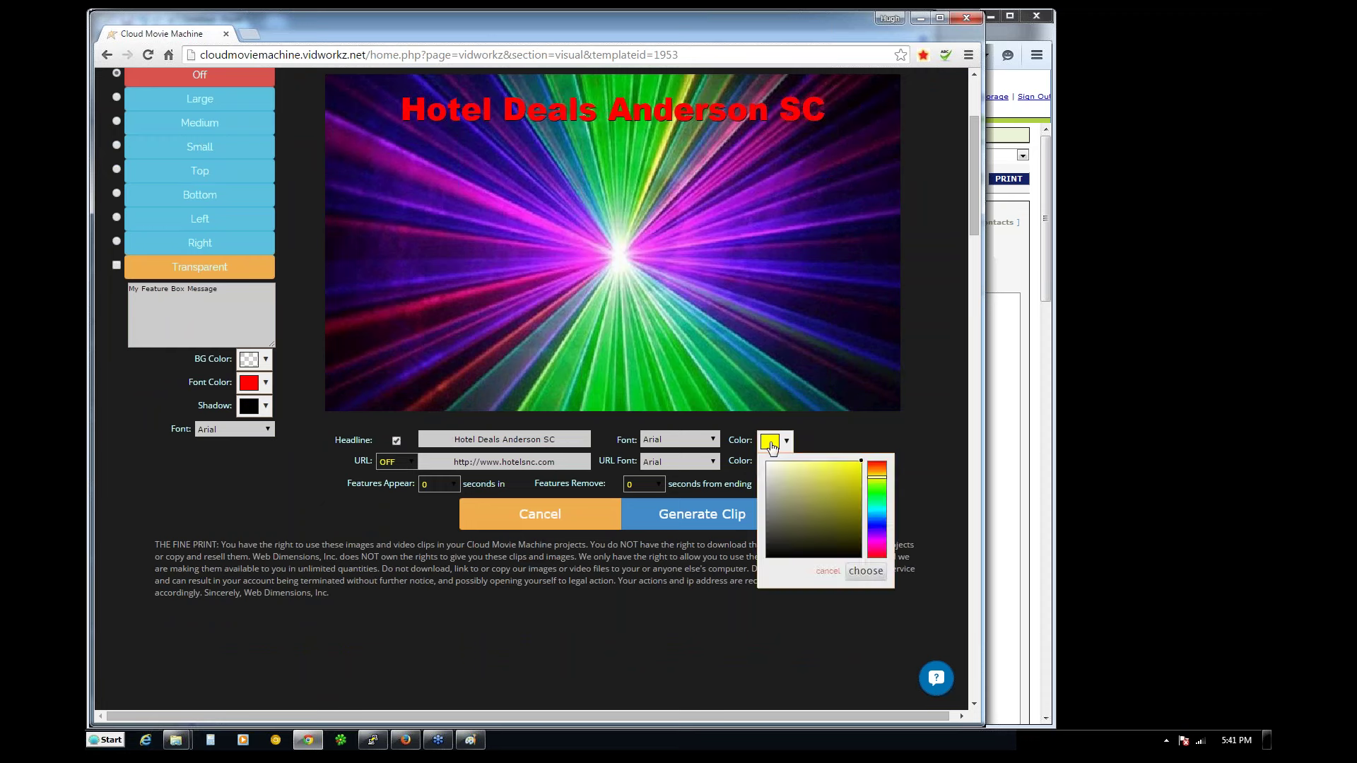
pyautogui.click(866, 571)
pyautogui.click(777, 462)
pyautogui.click(853, 472)
pyautogui.click(866, 571)
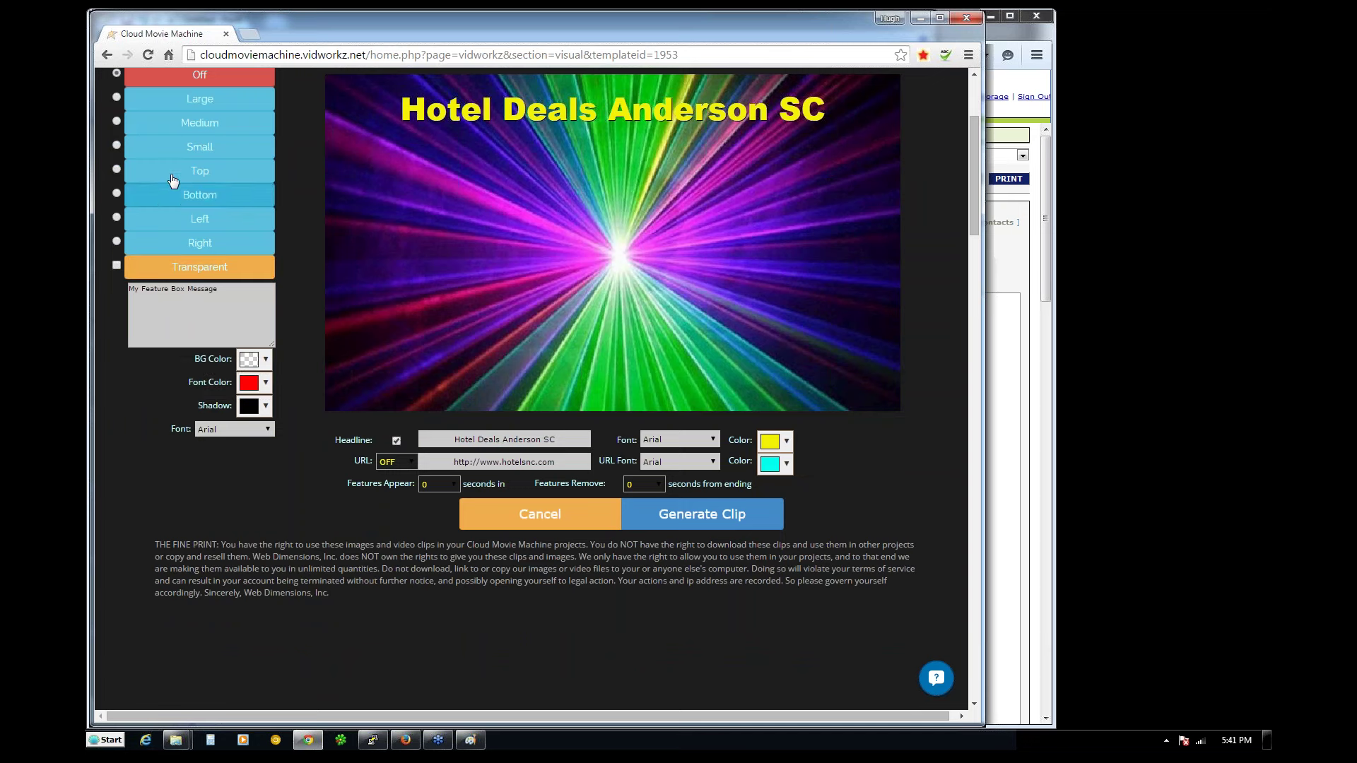
# - Add a Small feature box to the clip and replace its message with the phone number
pyautogui.click(159, 147)
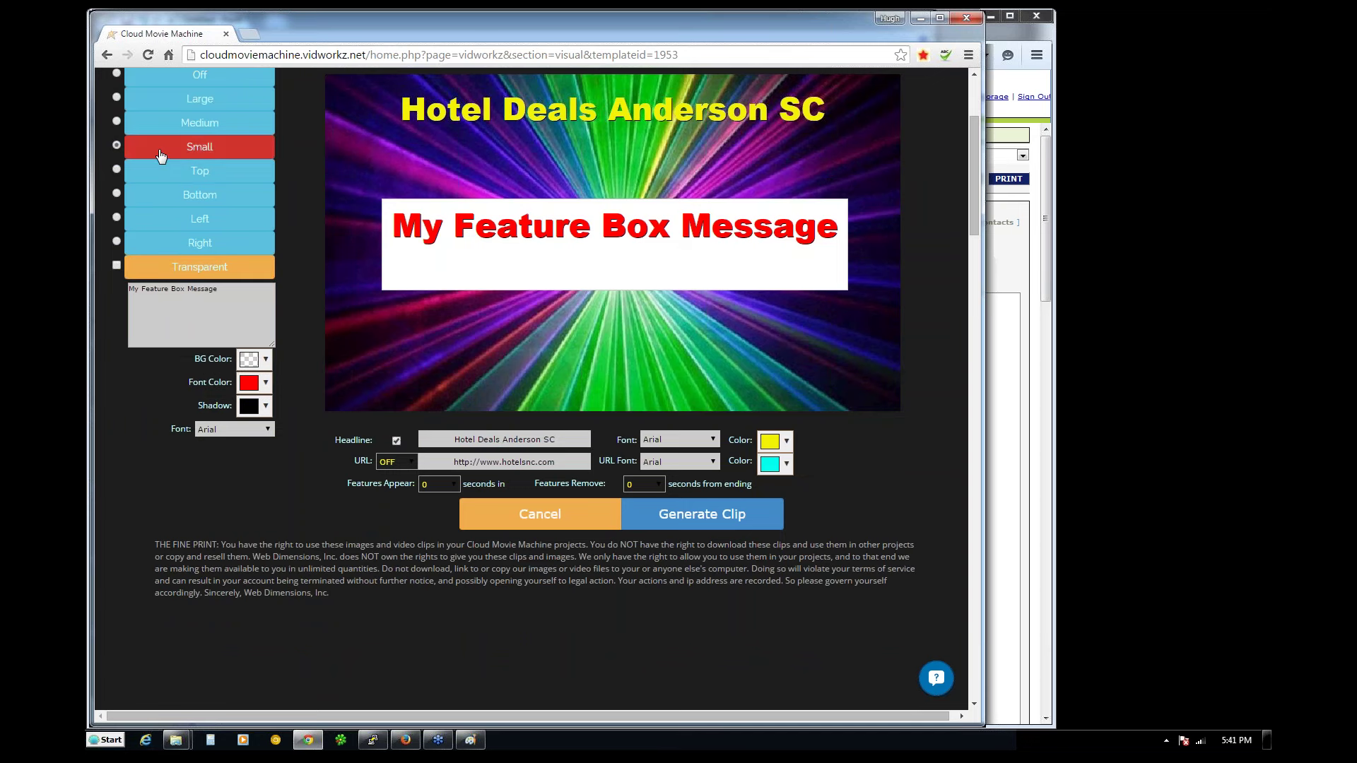
pyautogui.hotkey('ctrl', 'a')
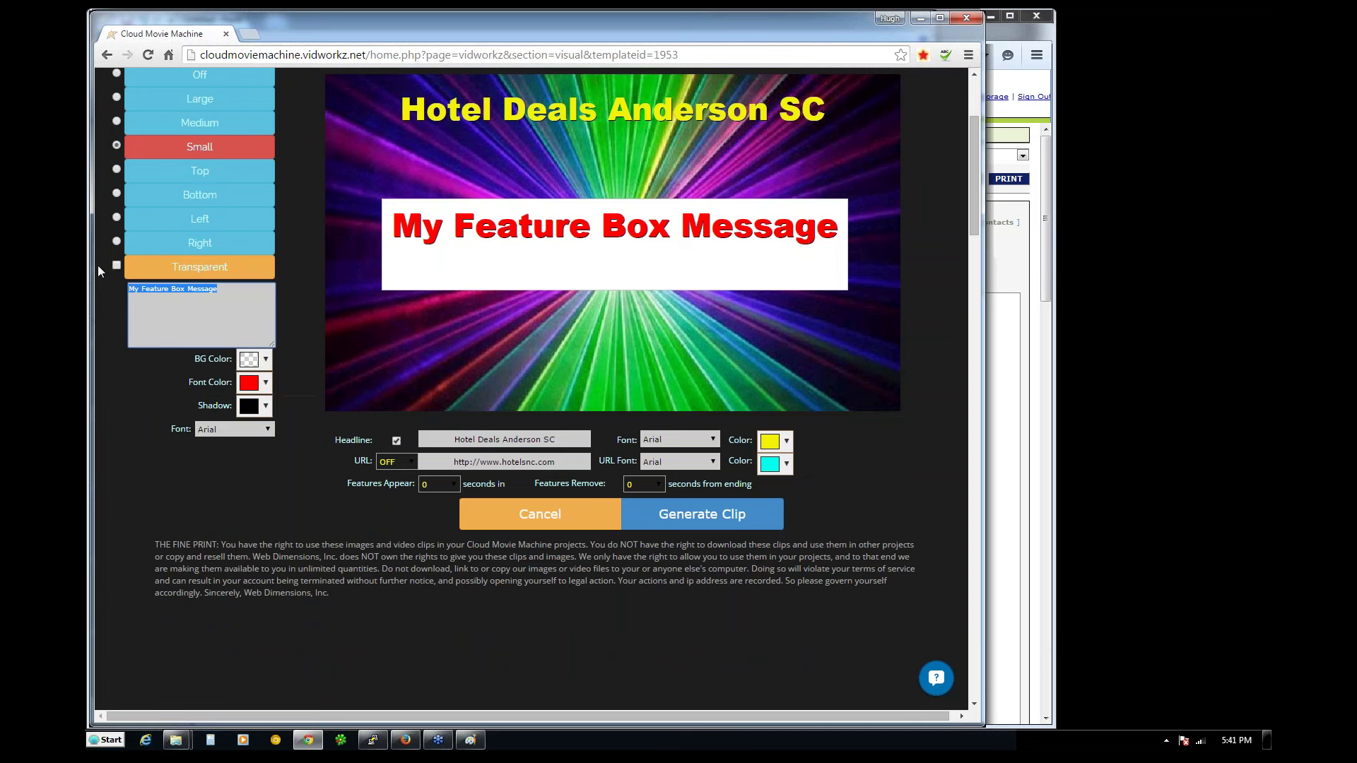
pyautogui.write('(123) 123')
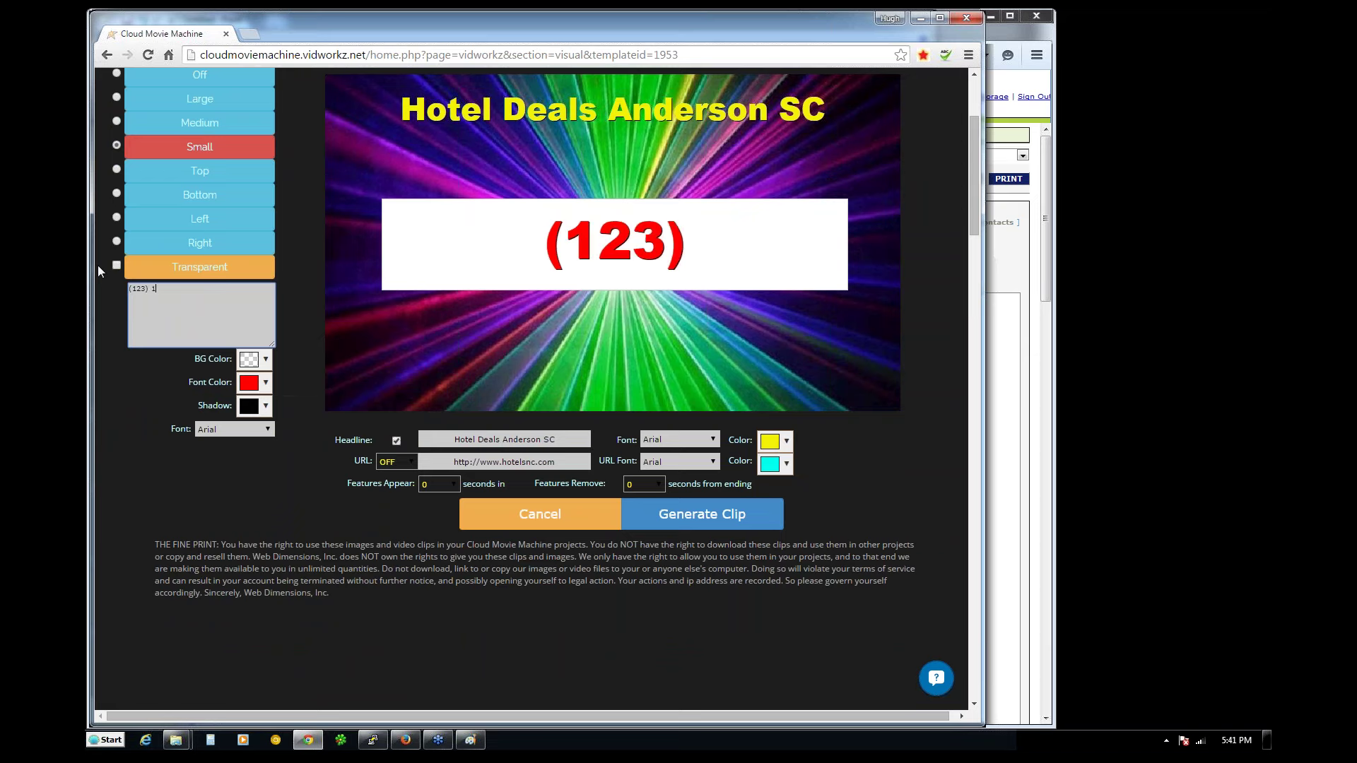
pyautogui.press('BackSpace')
pyautogui.press('BackSpace')
pyautogui.write('456')
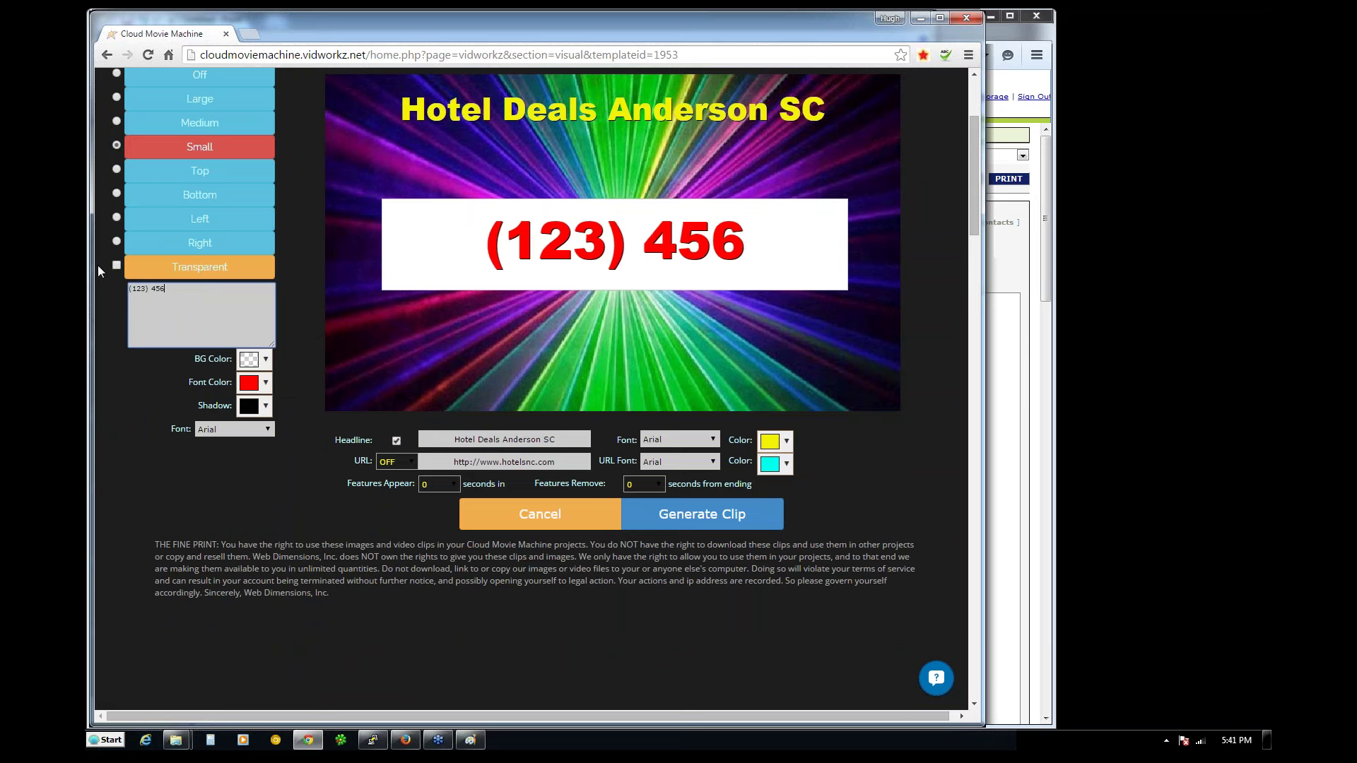
pyautogui.write('-7890')
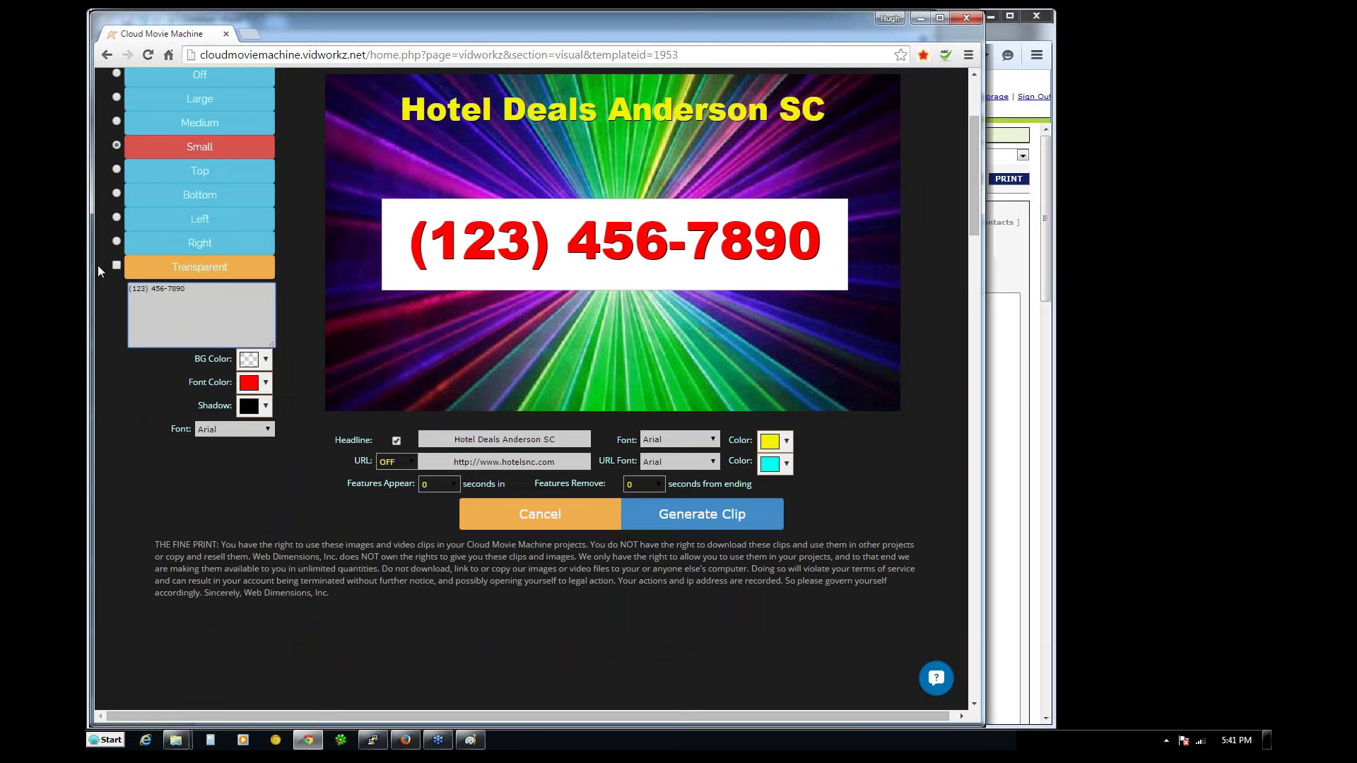
# - Set the URL display to ON so the hotelsnc.com address shows on the clip
pyautogui.click(396, 463)
pyautogui.click(389, 488)
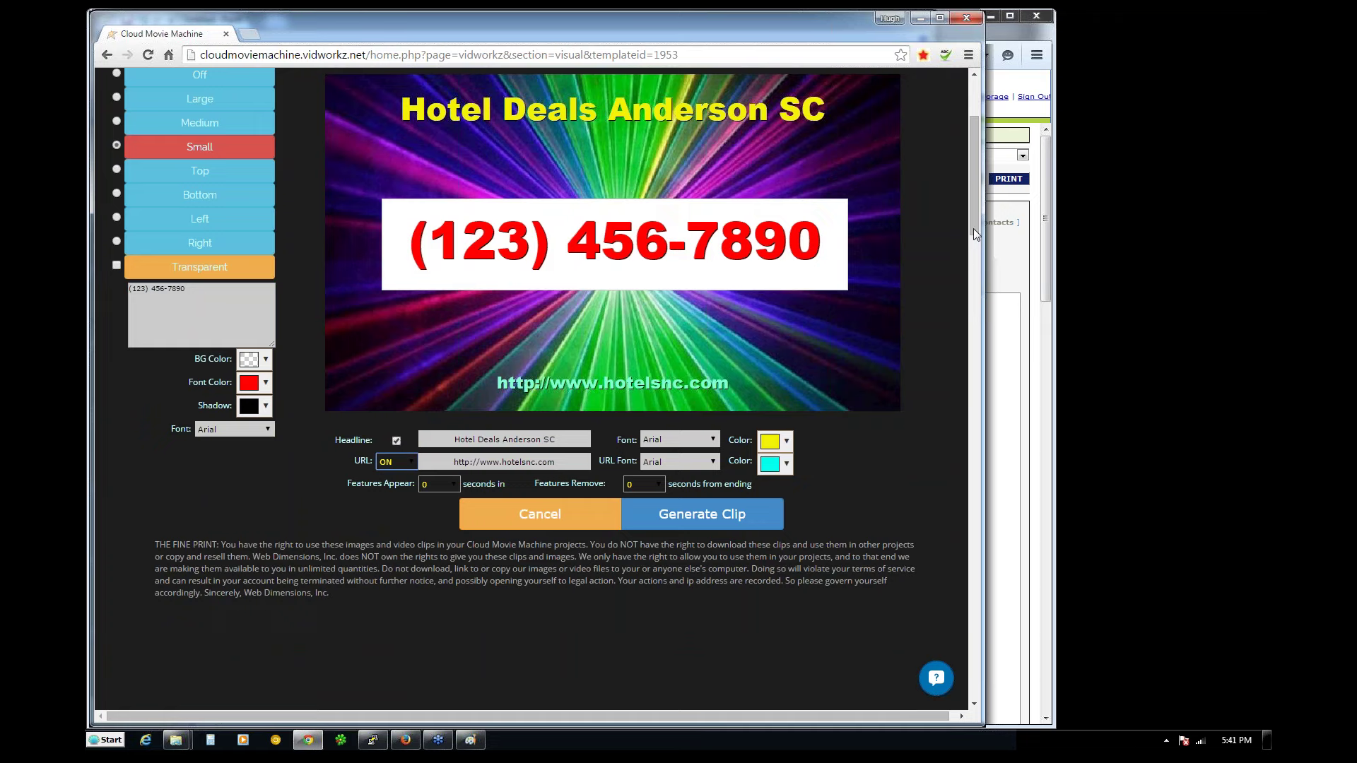
pyautogui.moveTo(973, 227); pyautogui.dragTo(974, 201)
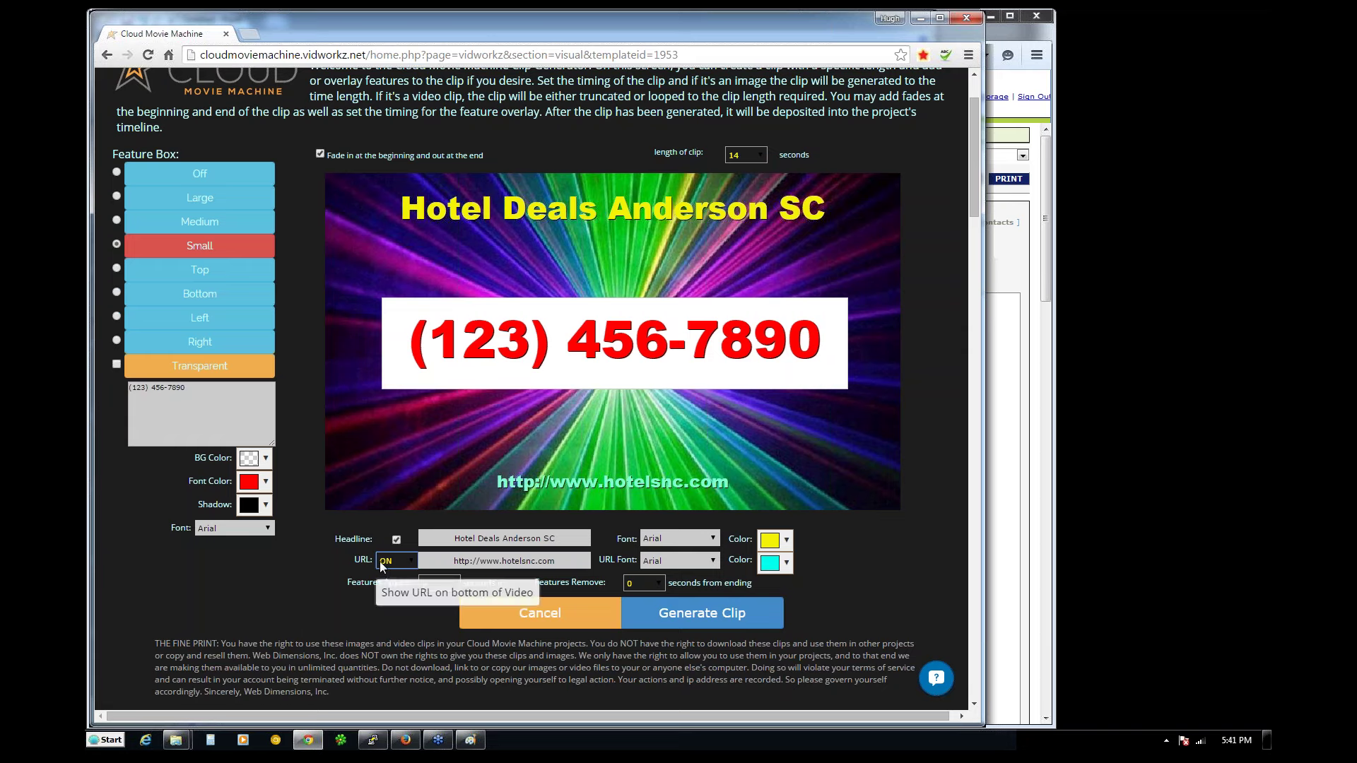
# - Set the features to appear 3 seconds in and be removed 2 seconds from the ending, and generate the clip
pyautogui.click(447, 583)
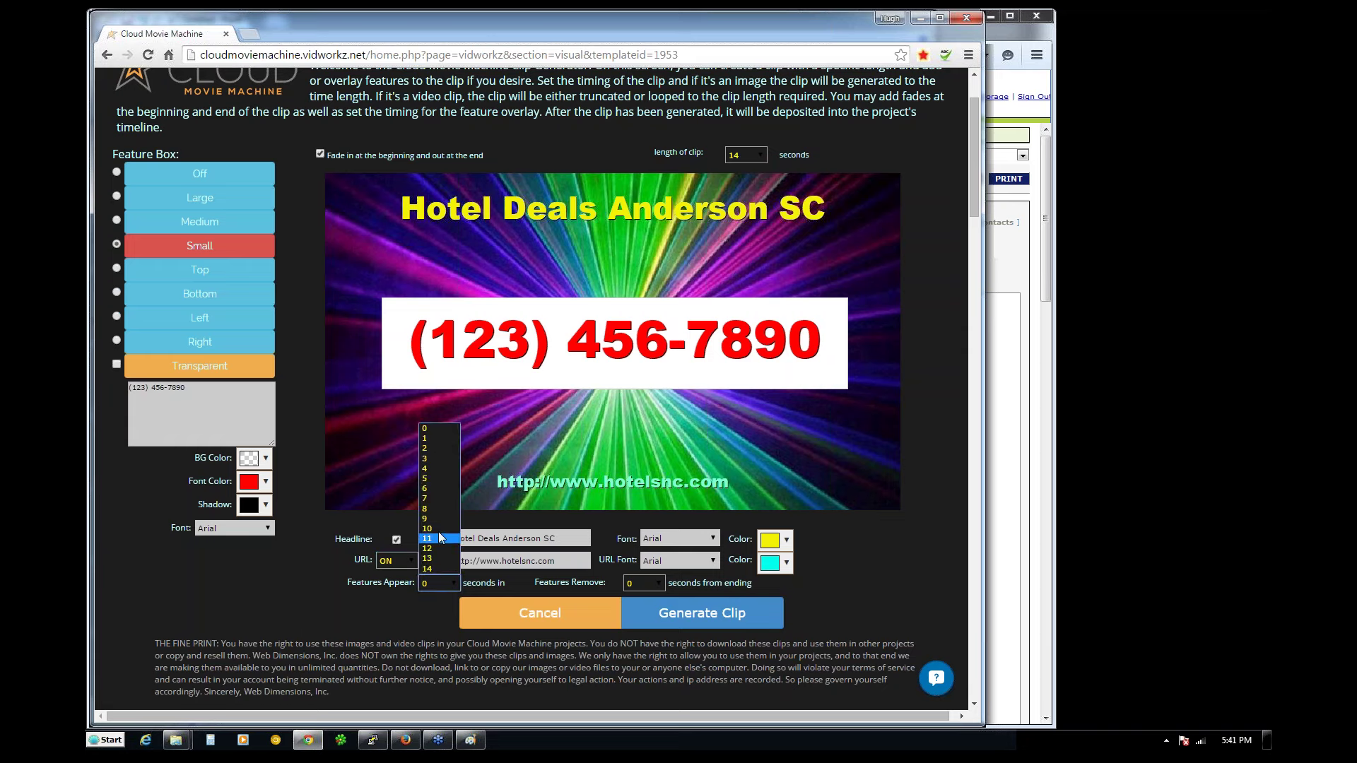
pyautogui.click(443, 458)
pyautogui.click(388, 609)
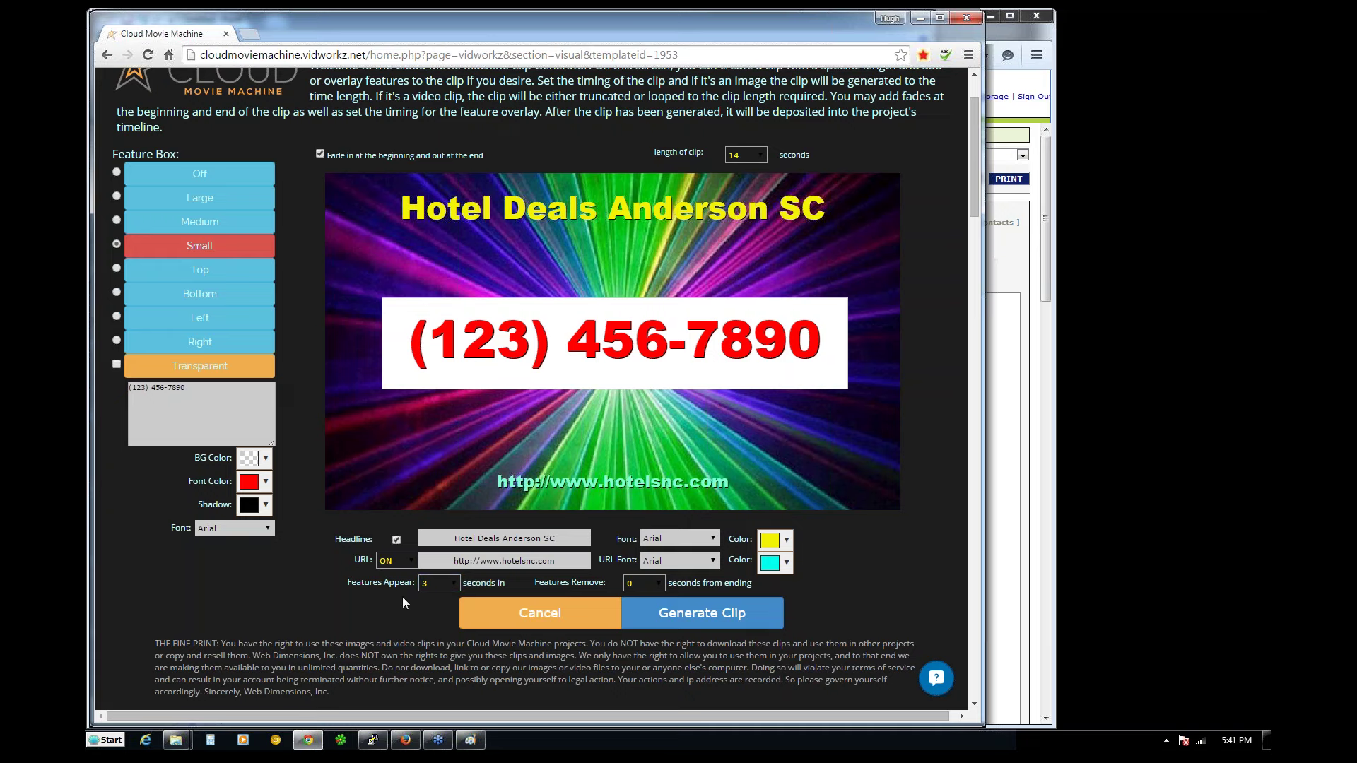
pyautogui.click(655, 580)
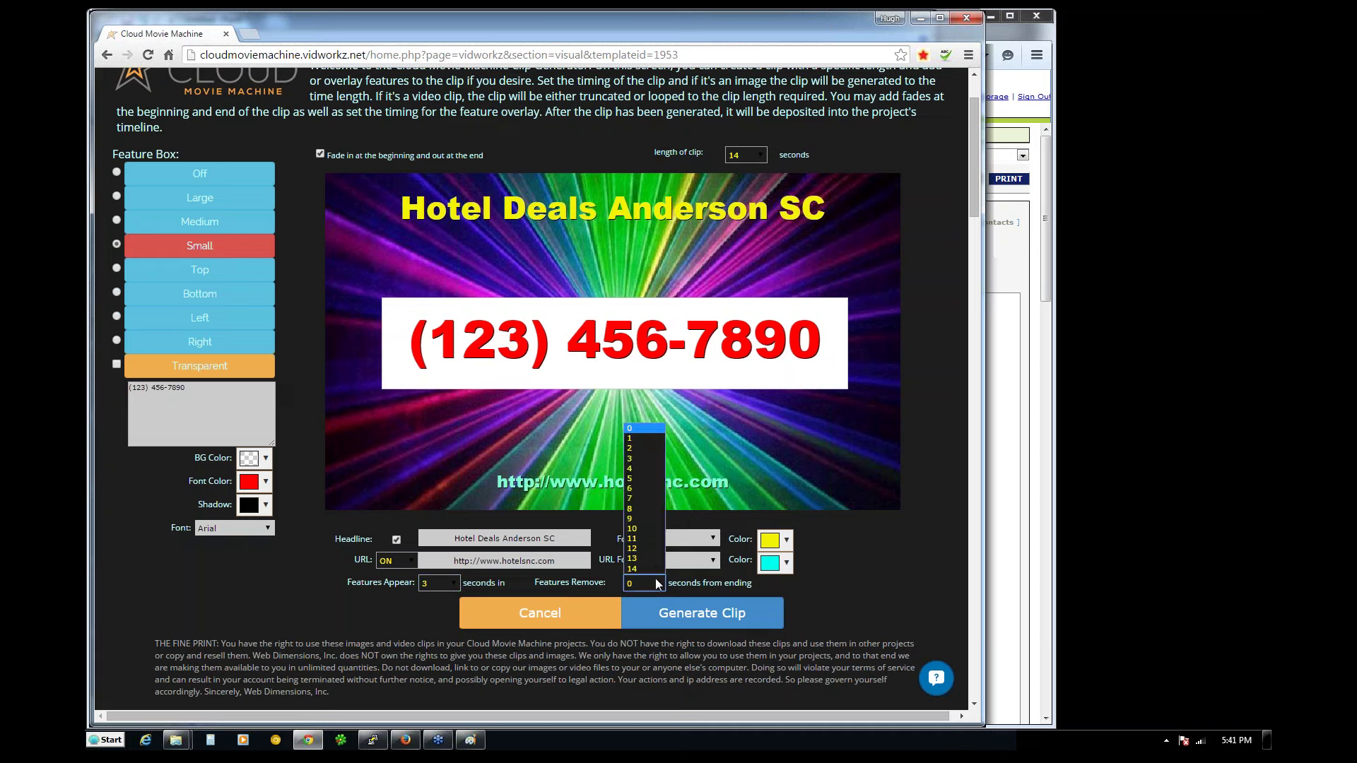
pyautogui.click(652, 448)
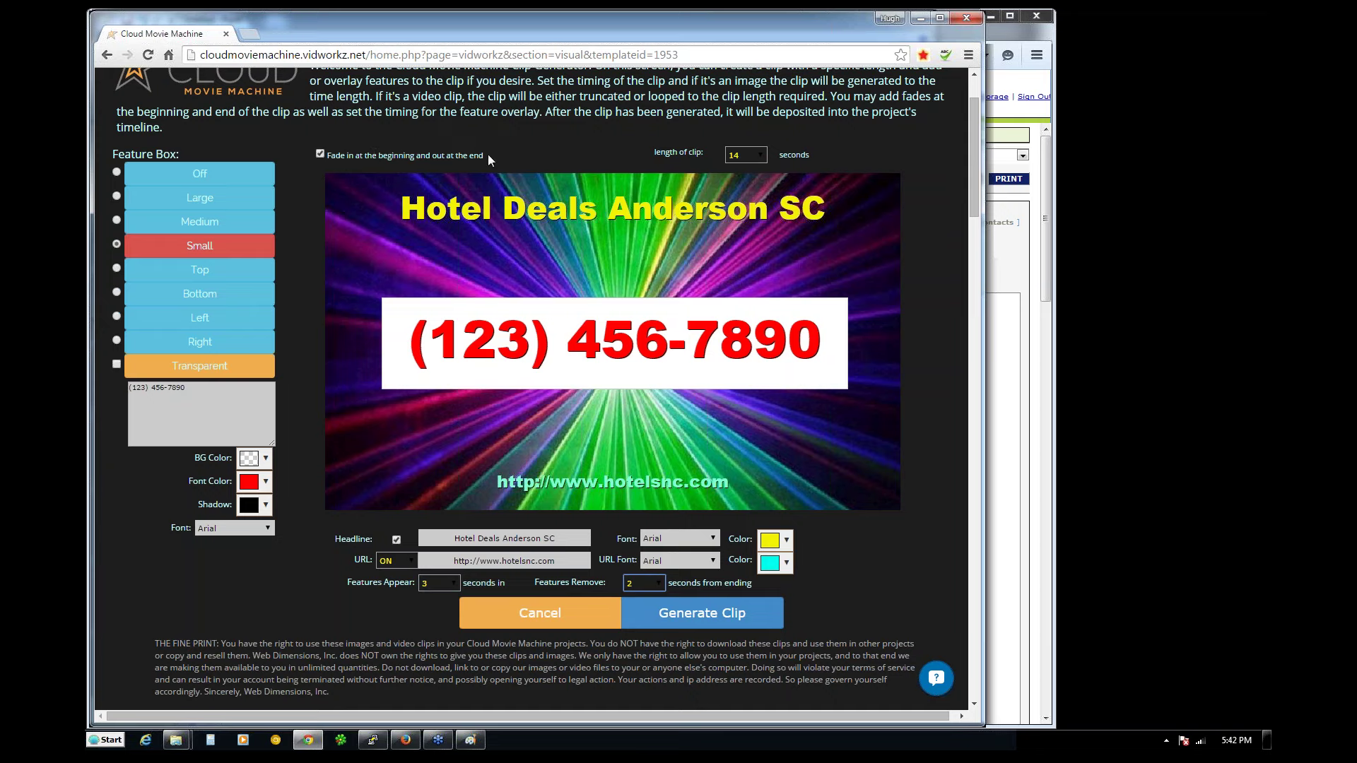
pyautogui.click(693, 615)
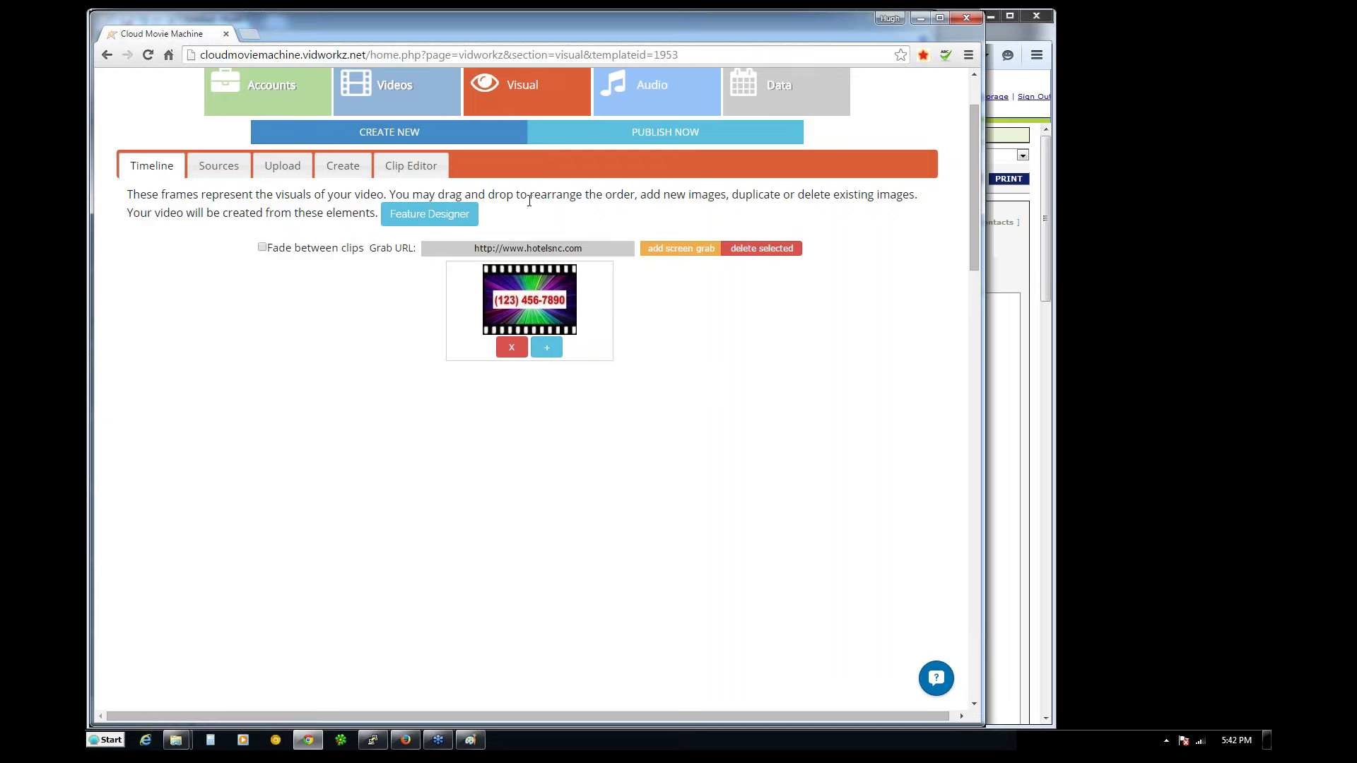
# - Generate and watch a preview of the video containing the laser clip, and close the publish window
pyautogui.click(668, 138)
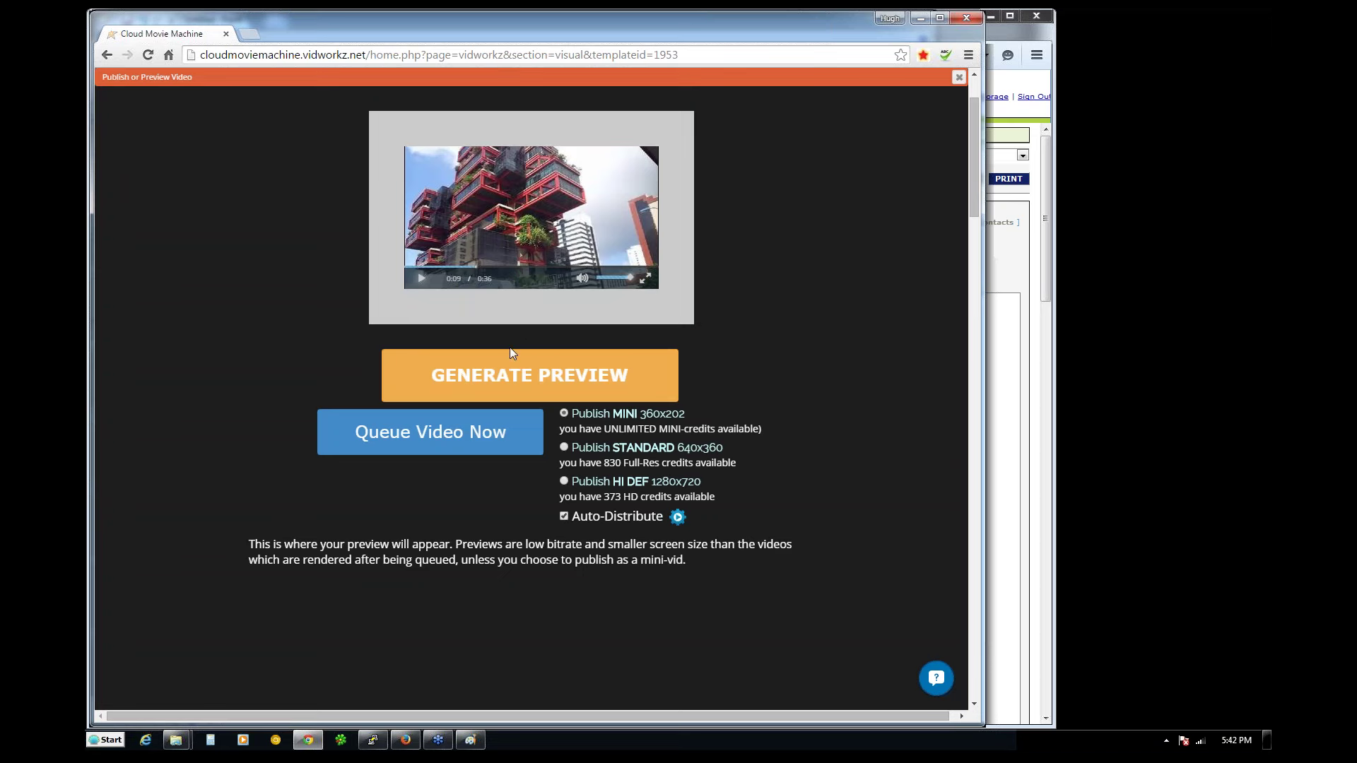
pyautogui.click(512, 371)
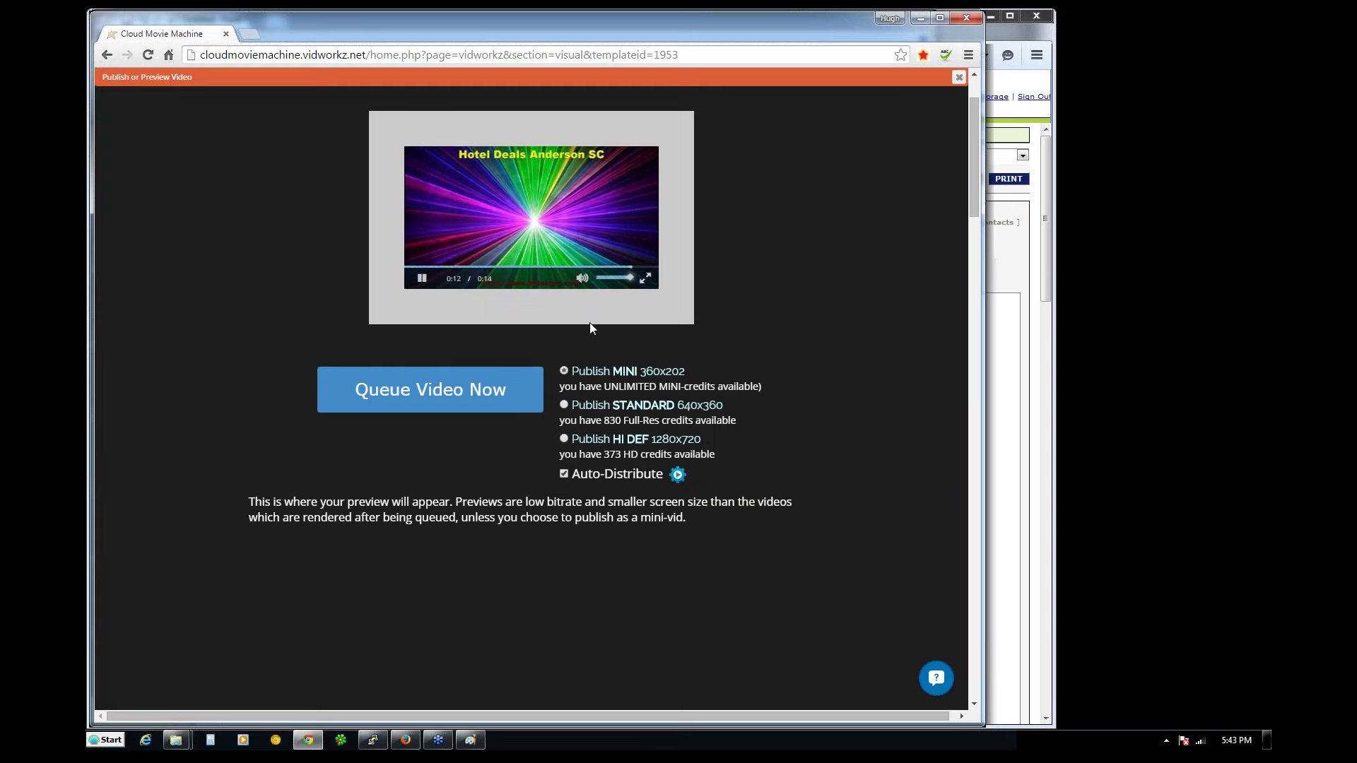
pyautogui.click(959, 77)
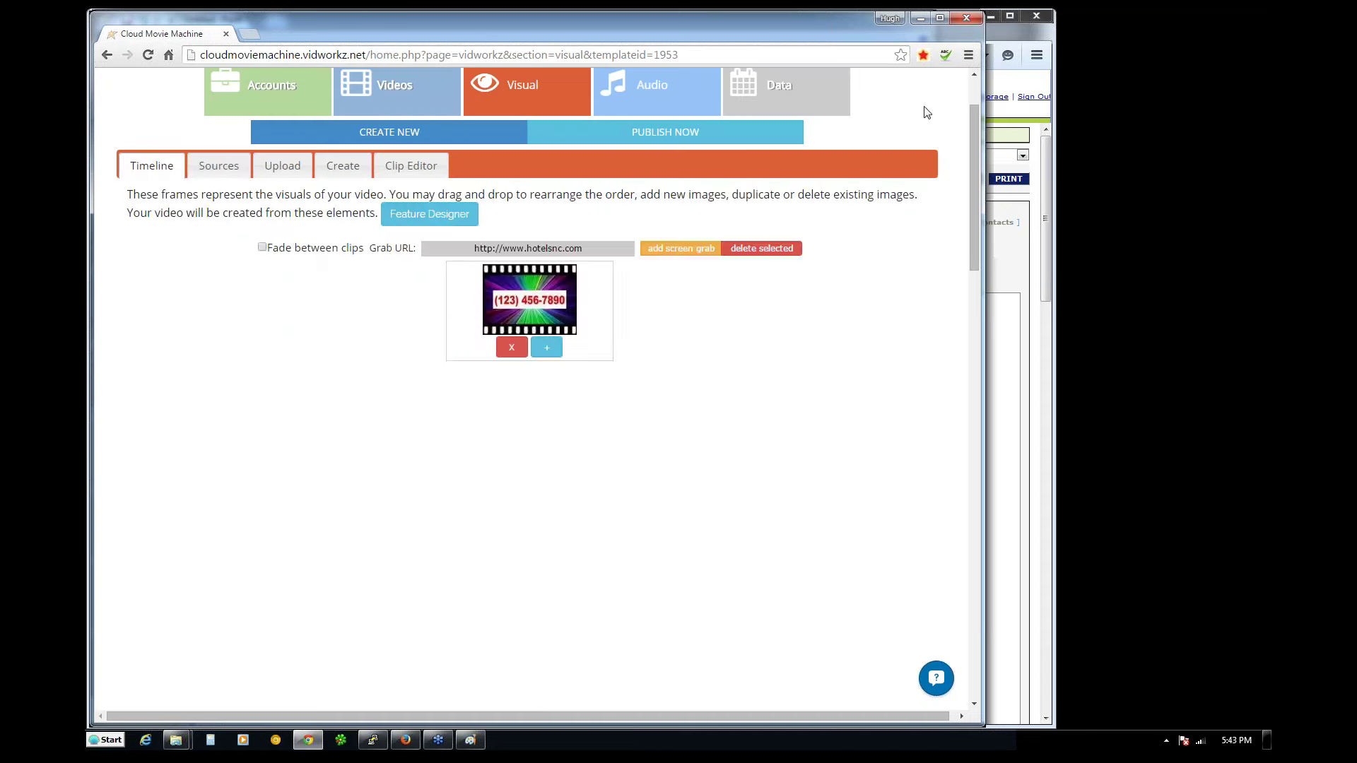
# - Open the dark red image with glowing swirls from Sources in the Video Clip Generator and set its length to 12 seconds
pyautogui.click(228, 173)
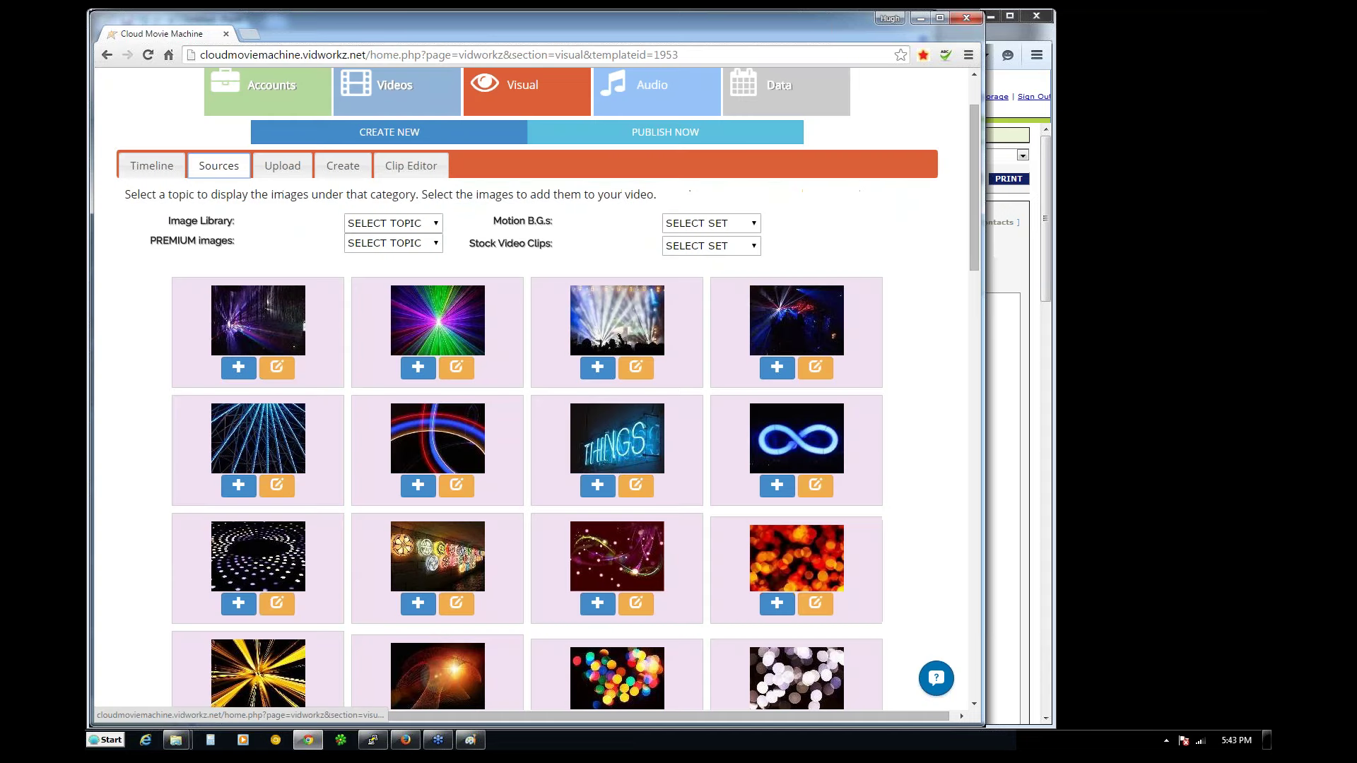
pyautogui.click(637, 605)
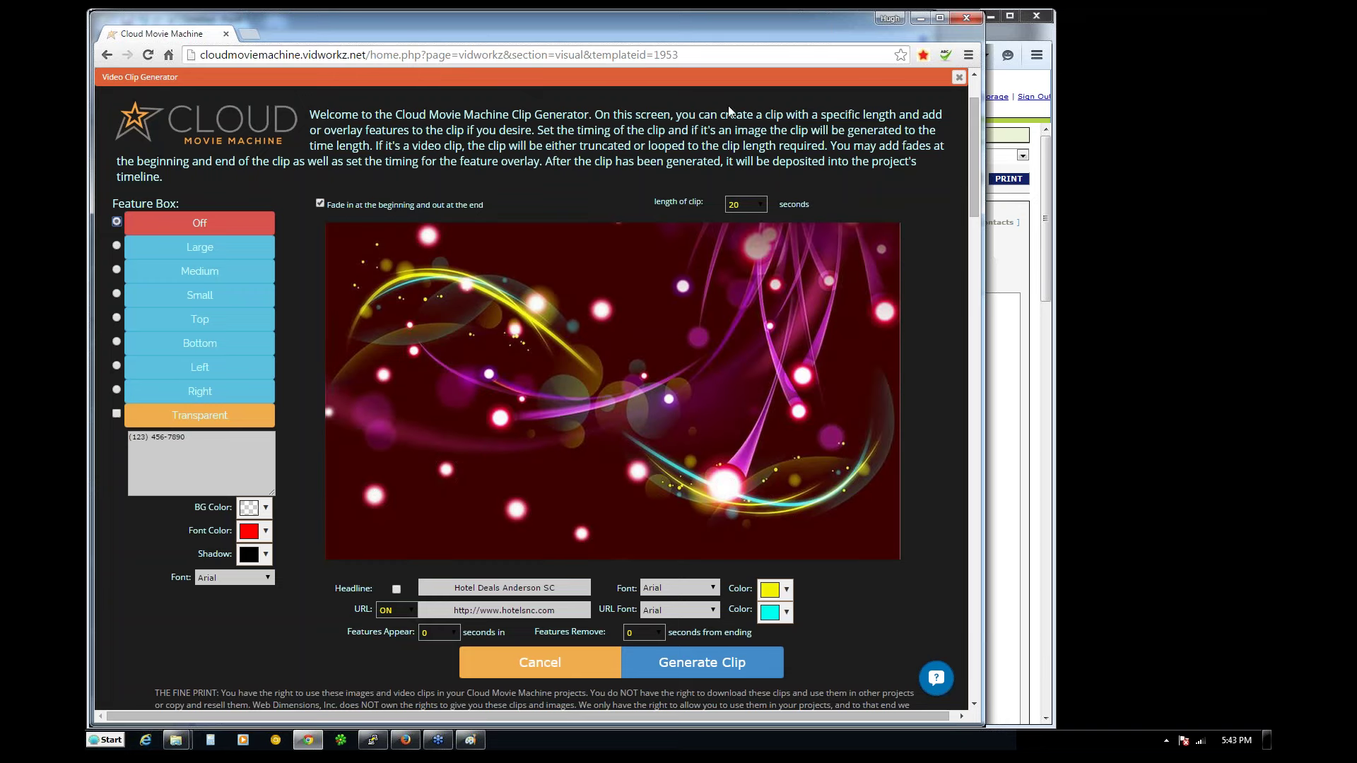
pyautogui.click(752, 205)
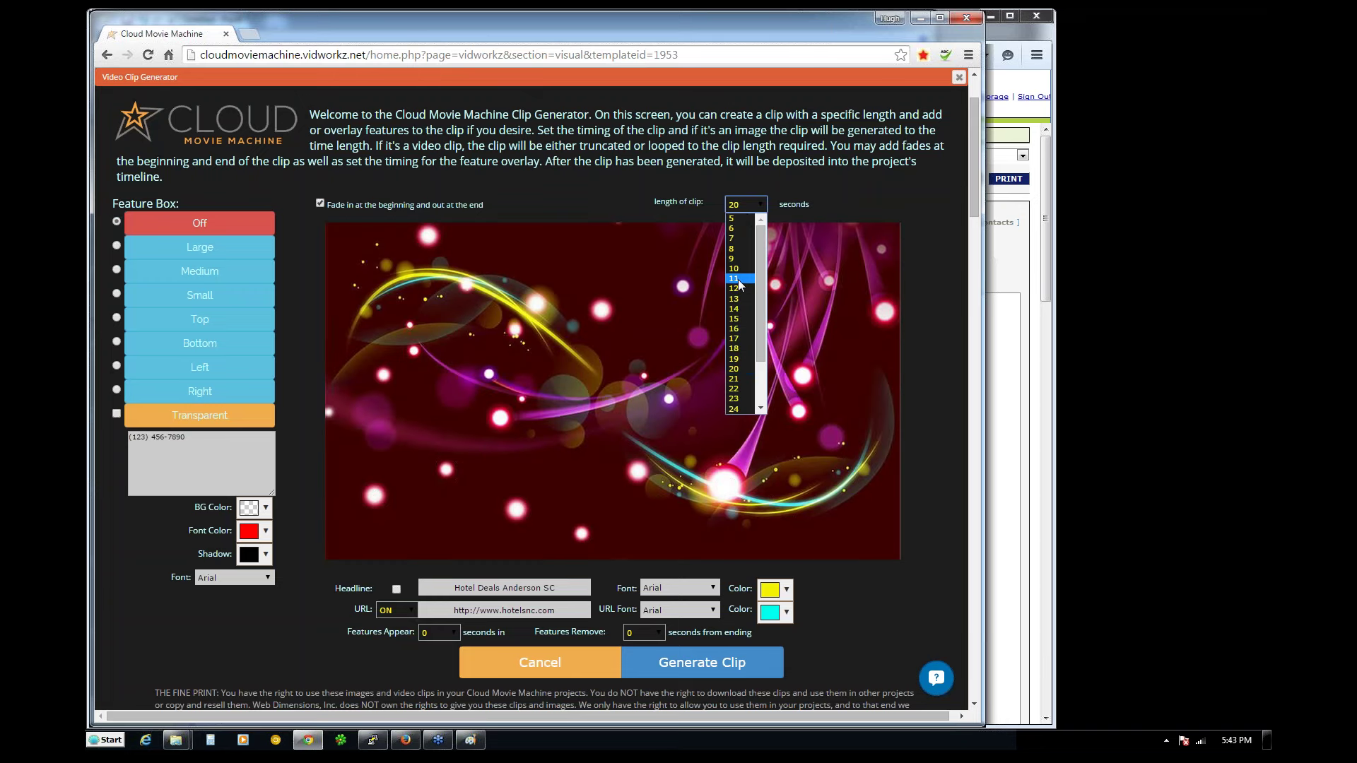
pyautogui.click(737, 289)
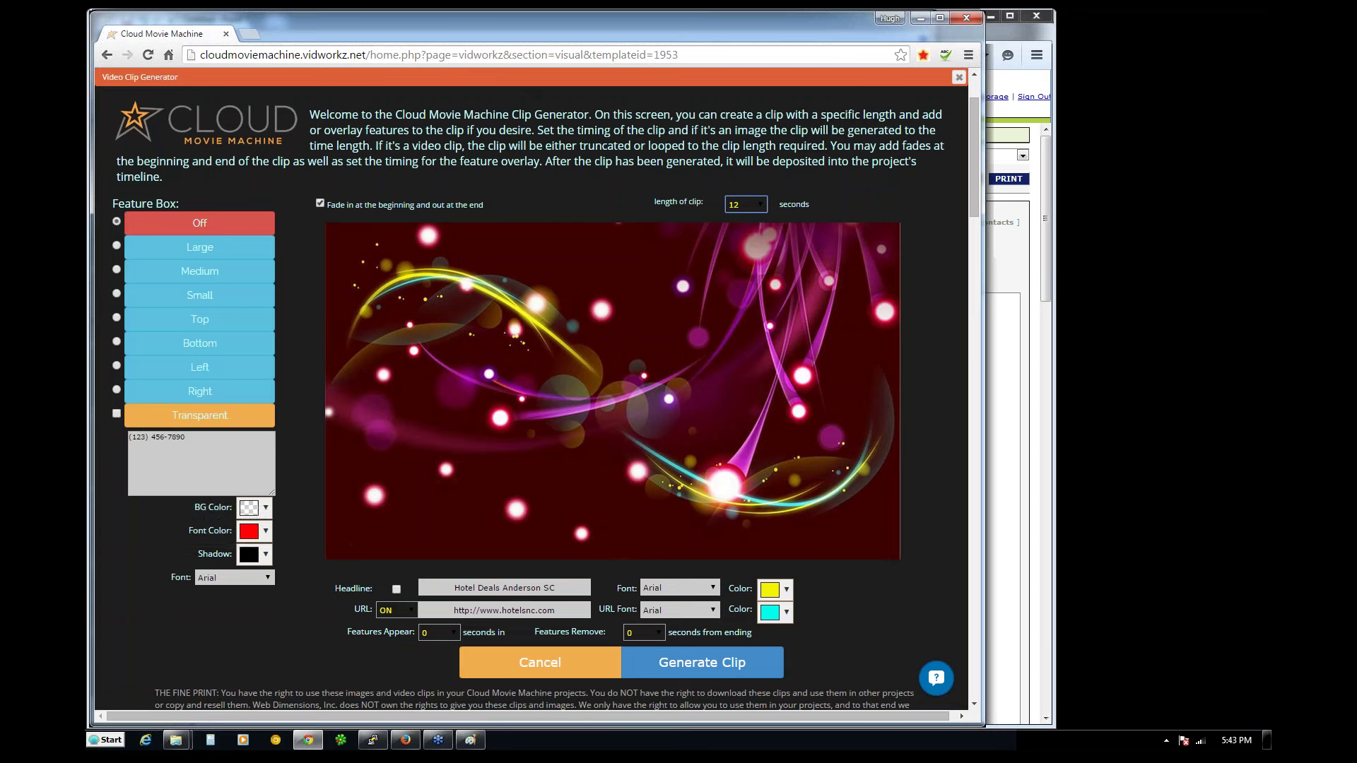
# - Place the feature box on the right of the clip and replace its text with "Don't Miss These Great Deals!", one word per line
pyautogui.click(117, 389)
pyautogui.tripleClick(186, 440)
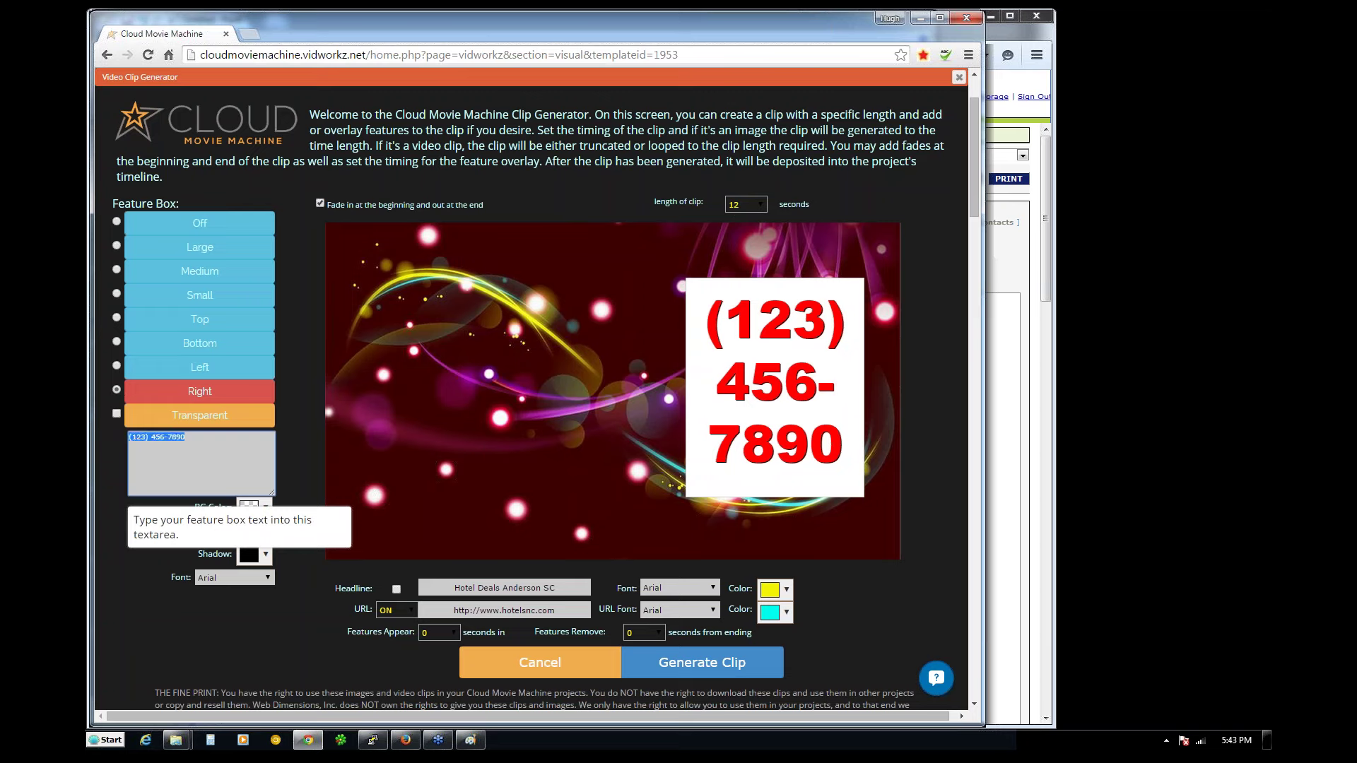
pyautogui.write('Dp')
pyautogui.press('BackSpace')
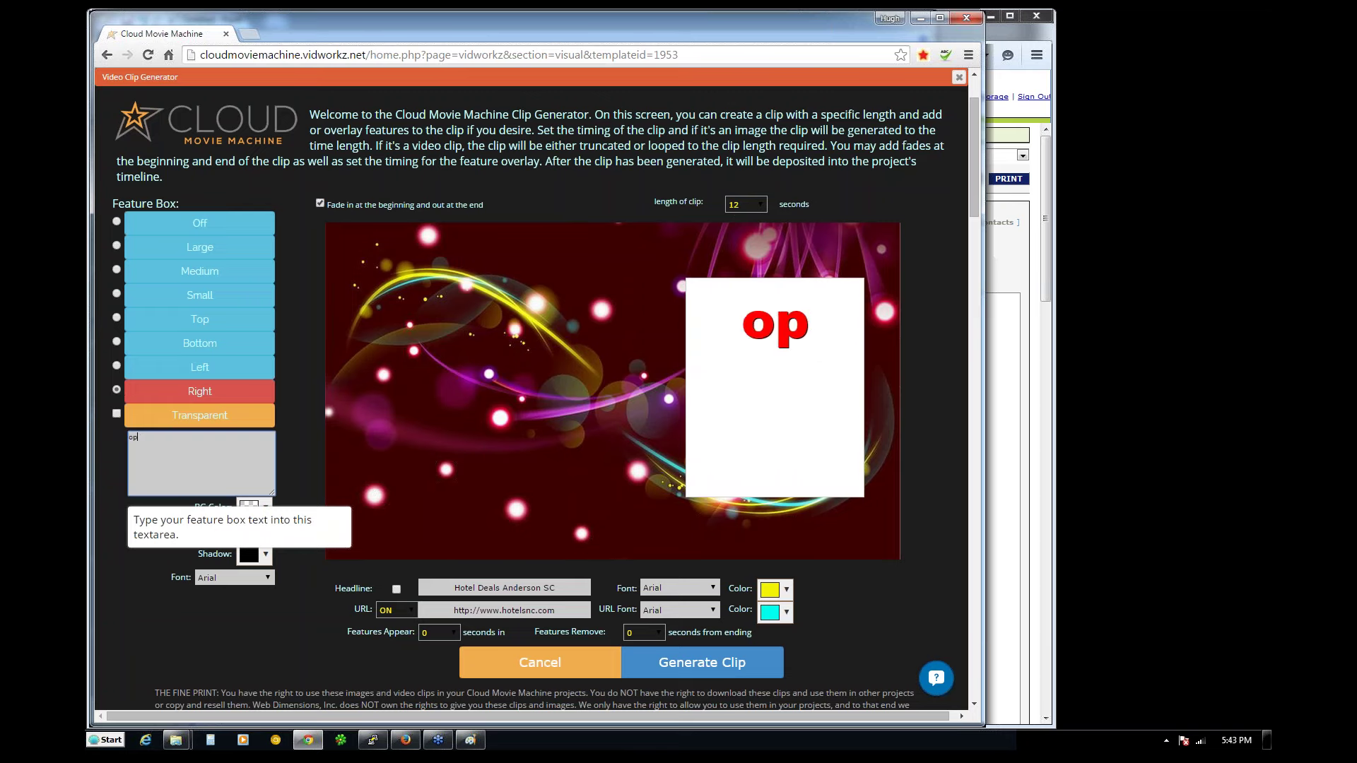
pyautogui.write('op')
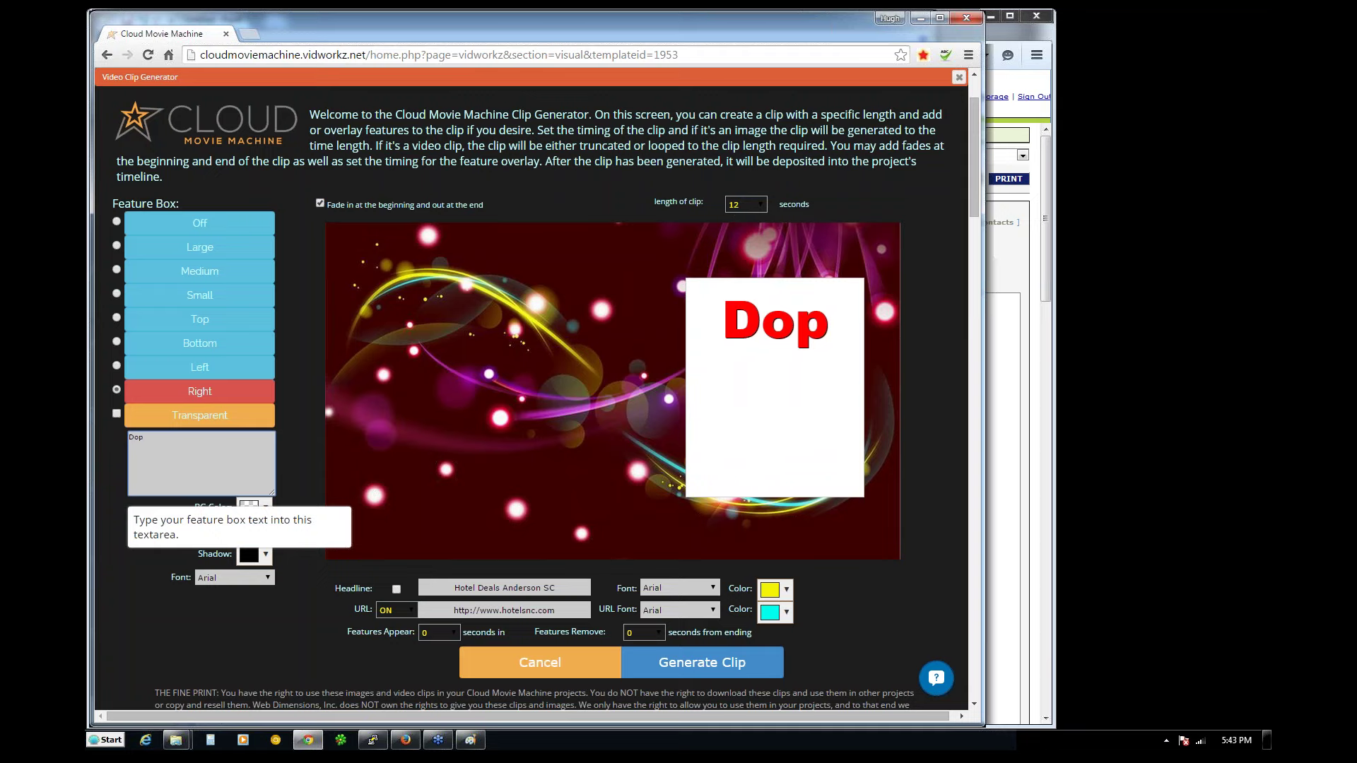
pyautogui.press('BackSpace')
pyautogui.write("n't")
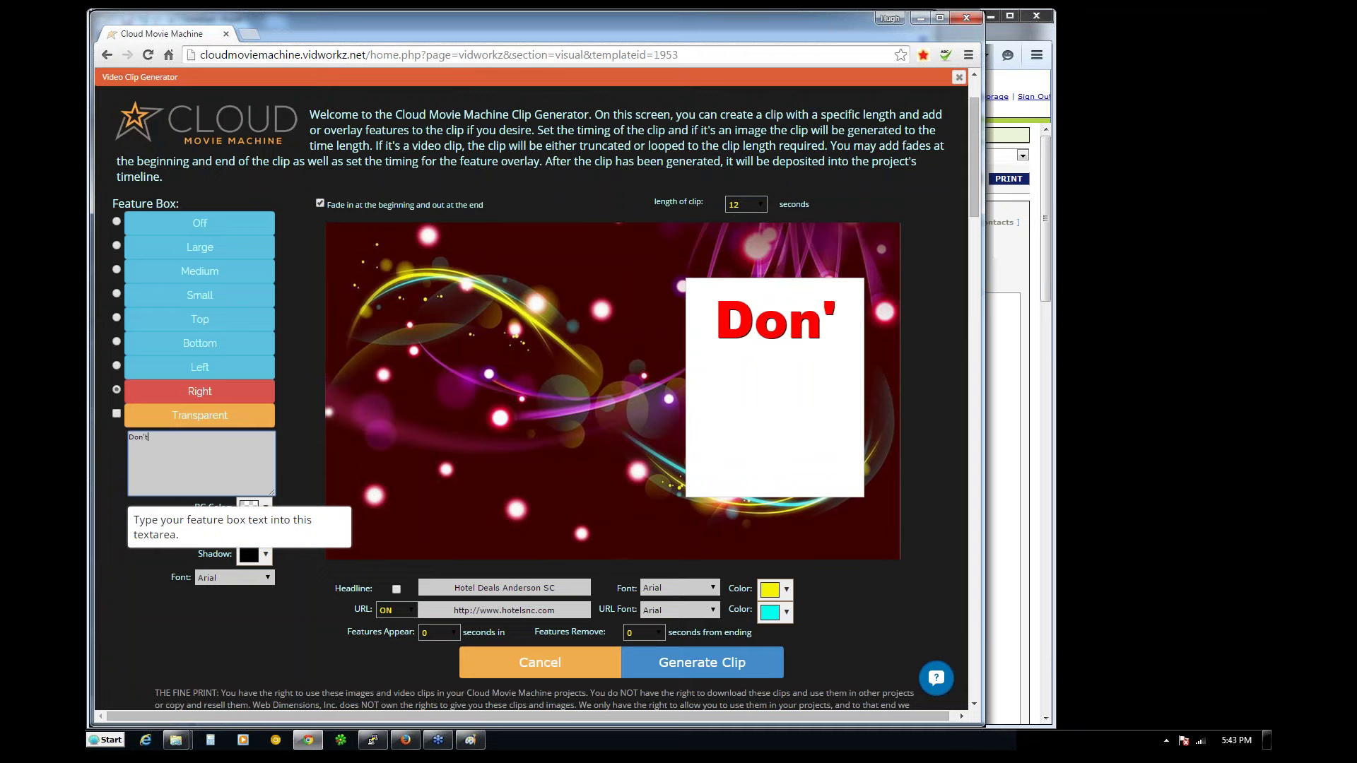
pyautogui.press('Return')
pyautogui.write('Mui')
pyautogui.press('BackSpace')
pyautogui.press('BackSpace')
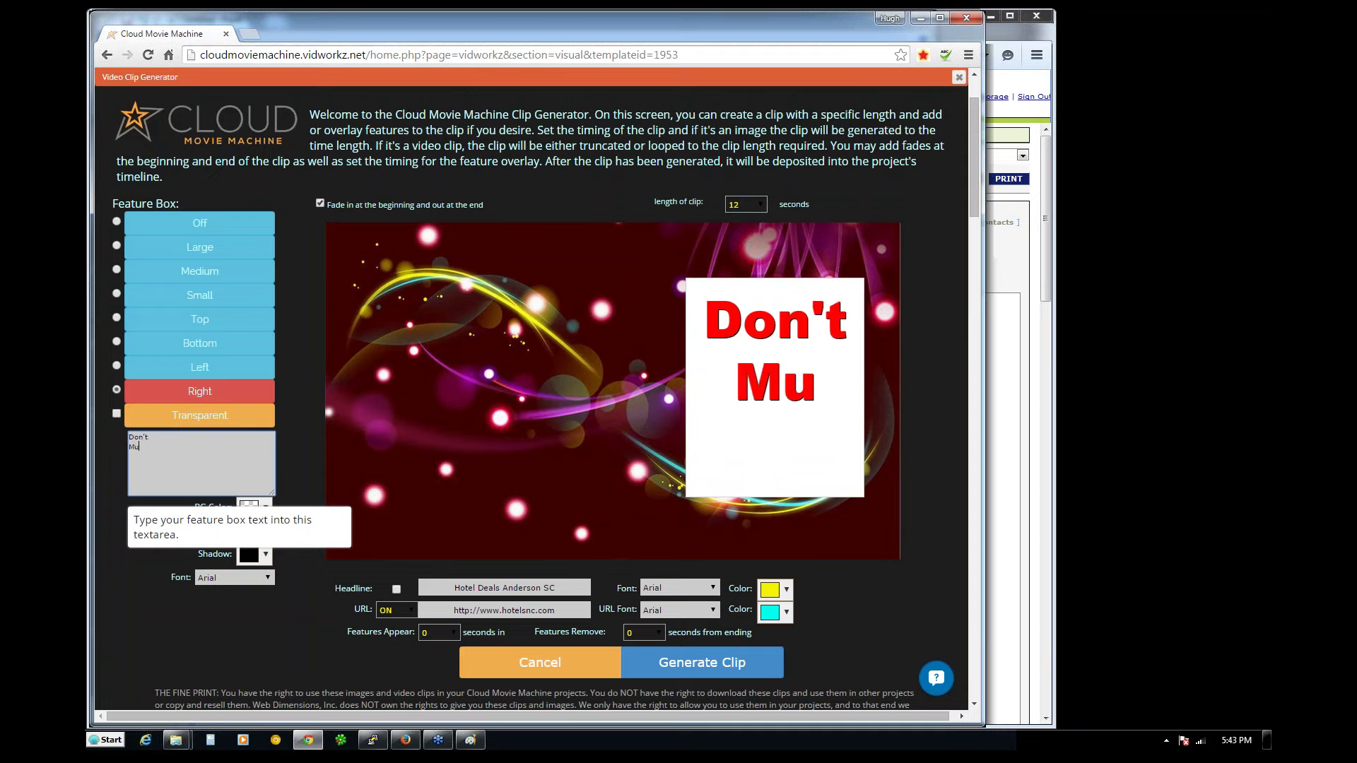
pyautogui.write('iss ')
pyautogui.write('These')
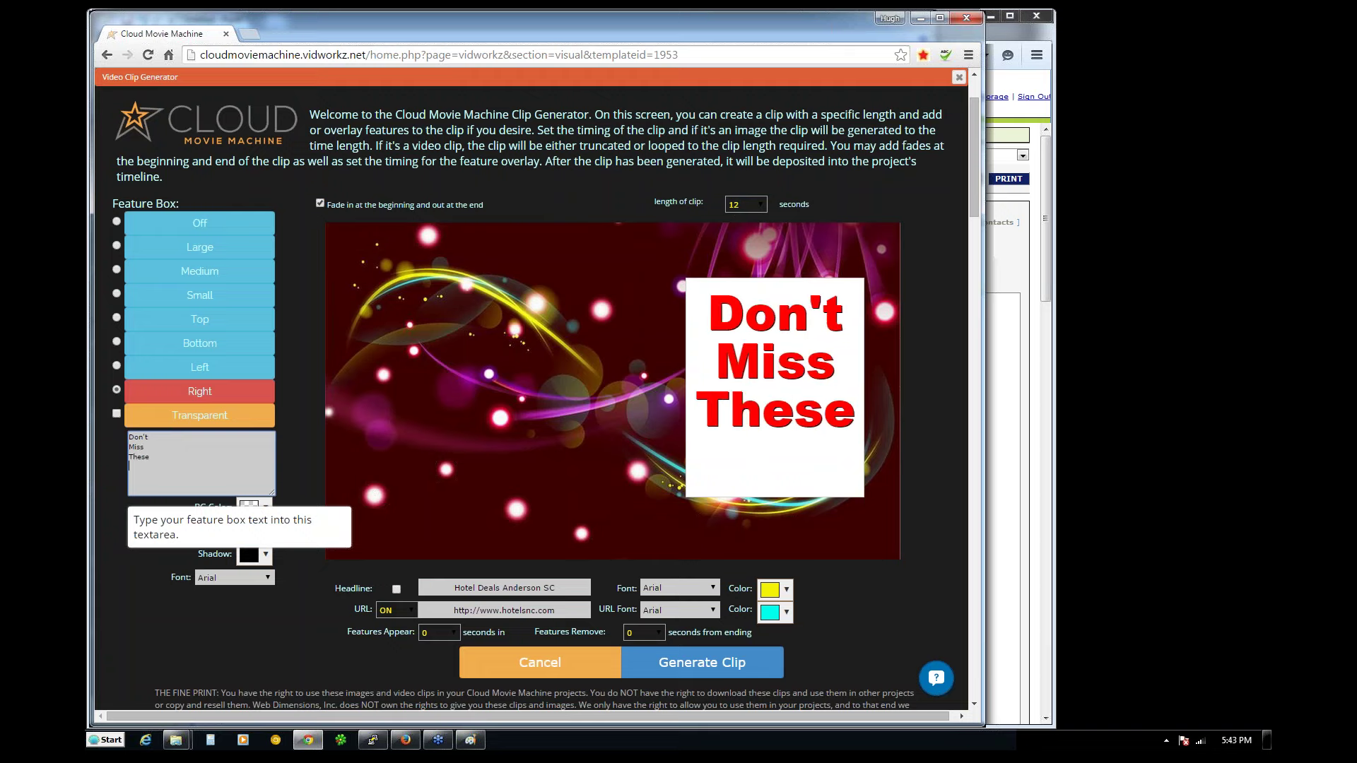
pyautogui.press('Return')
pyautogui.write('GReat')
pyautogui.press('BackSpace')
pyautogui.press('BackSpace')
pyautogui.press('BackSpace')
pyautogui.press('BackSpace')
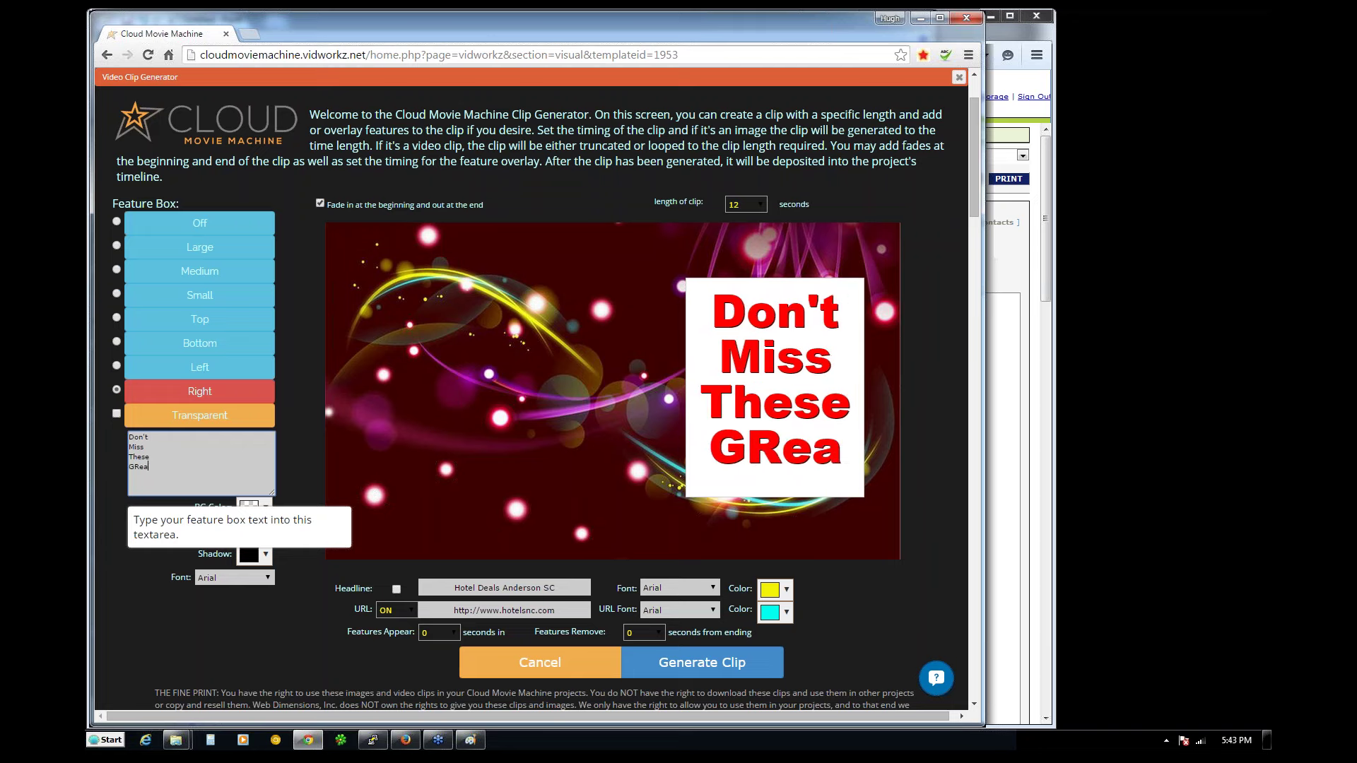
pyautogui.write('reat')
pyautogui.press('Return')
pyautogui.write('Deals!')
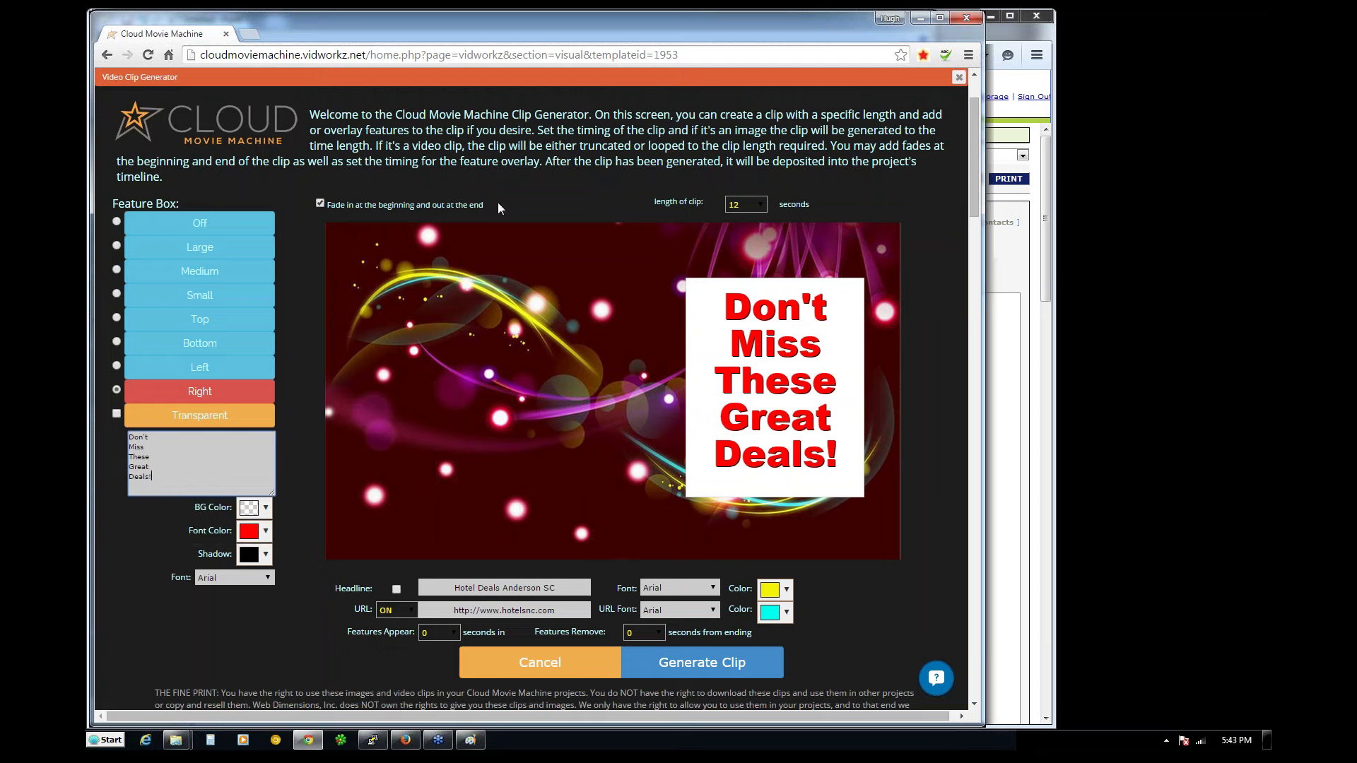
# - Show the headline "Hotel Deals Anderson SC" on the clip and colour it bright green
pyautogui.click(397, 590)
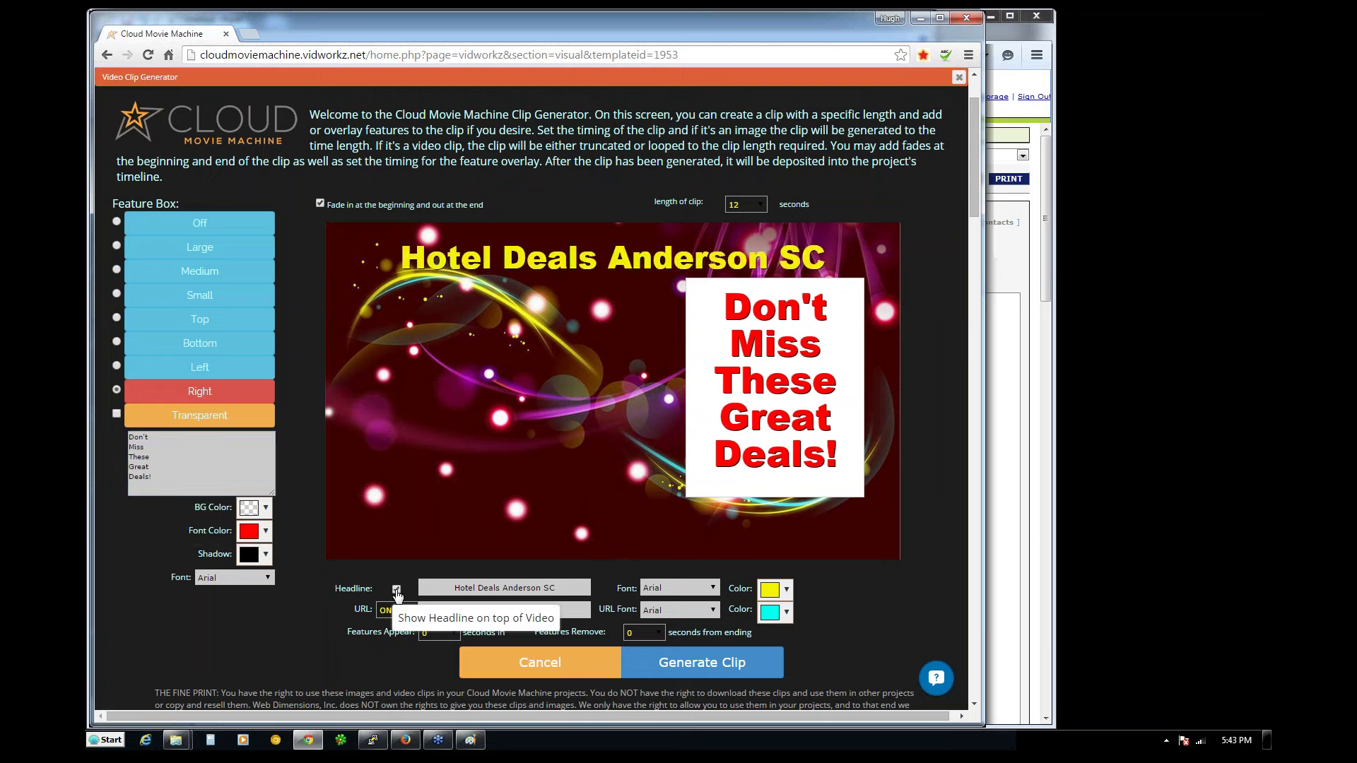
pyautogui.click(776, 590)
pyautogui.click(880, 500)
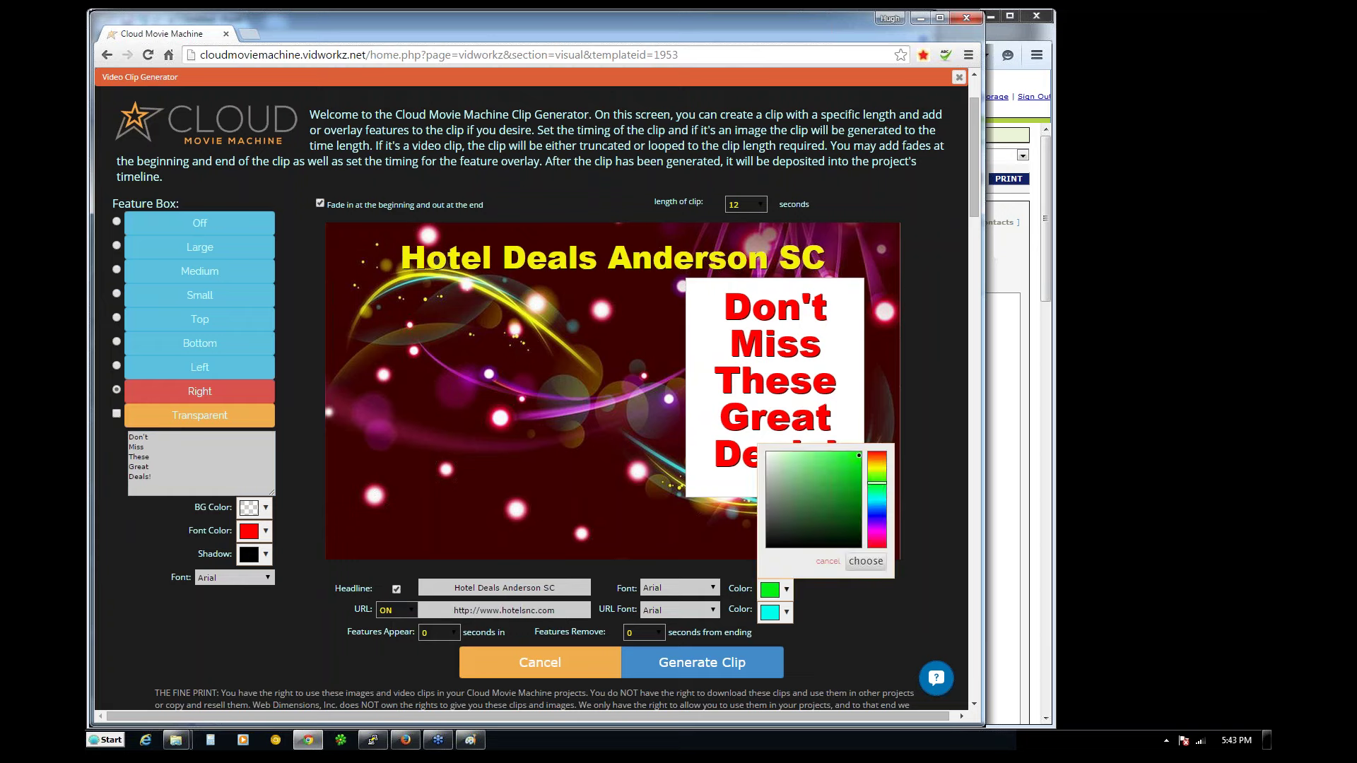
pyautogui.click(866, 561)
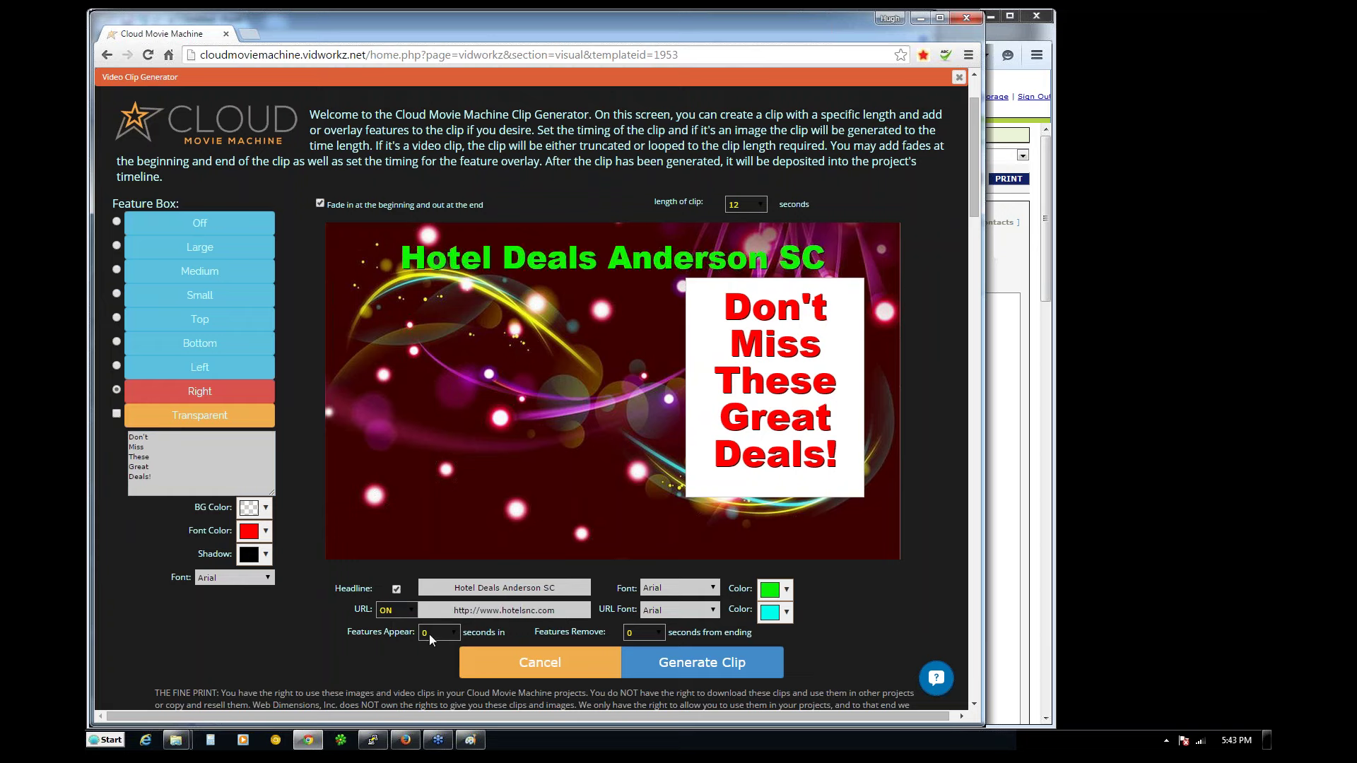
# - Switch the URL display back to ON so the hotelsnc.com address shows on the clip, and colour it purple
pyautogui.click(395, 610)
pyautogui.click(393, 635)
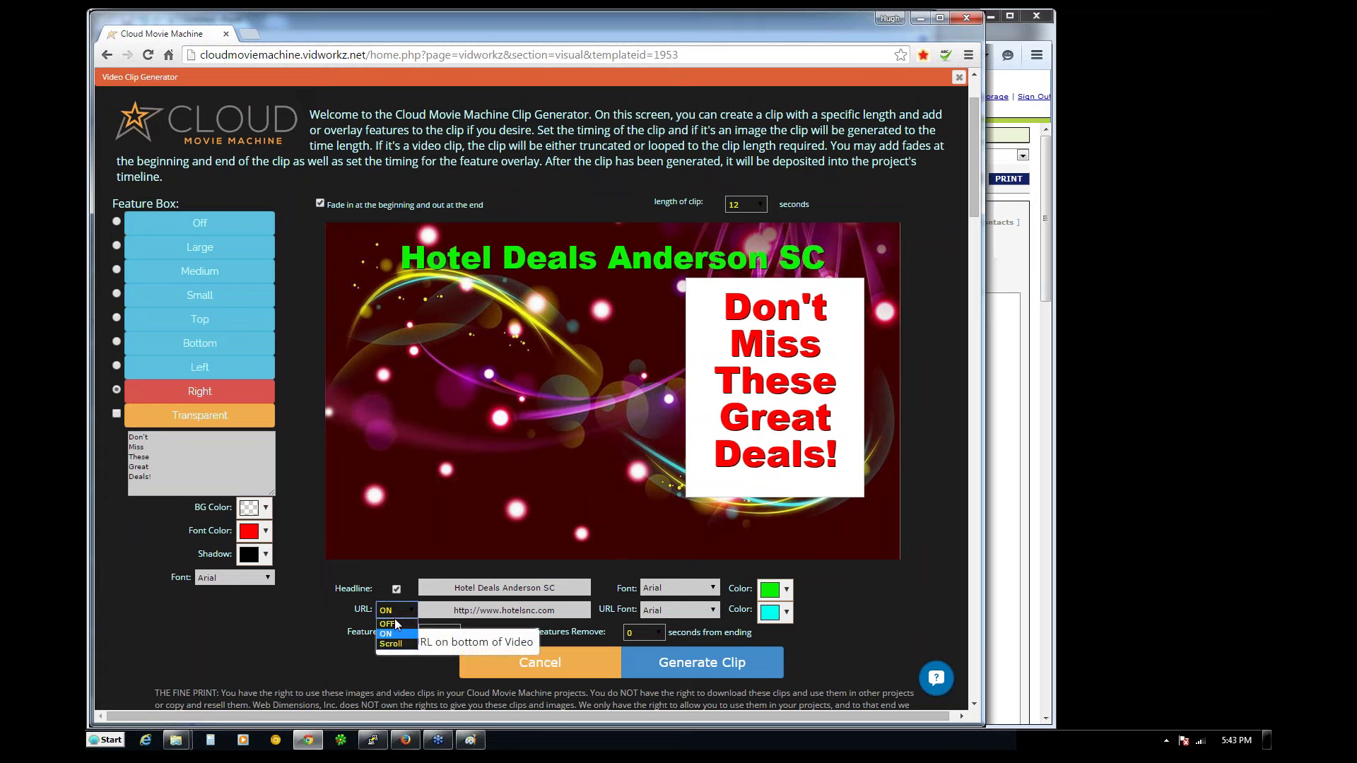
pyautogui.click(398, 610)
pyautogui.click(393, 622)
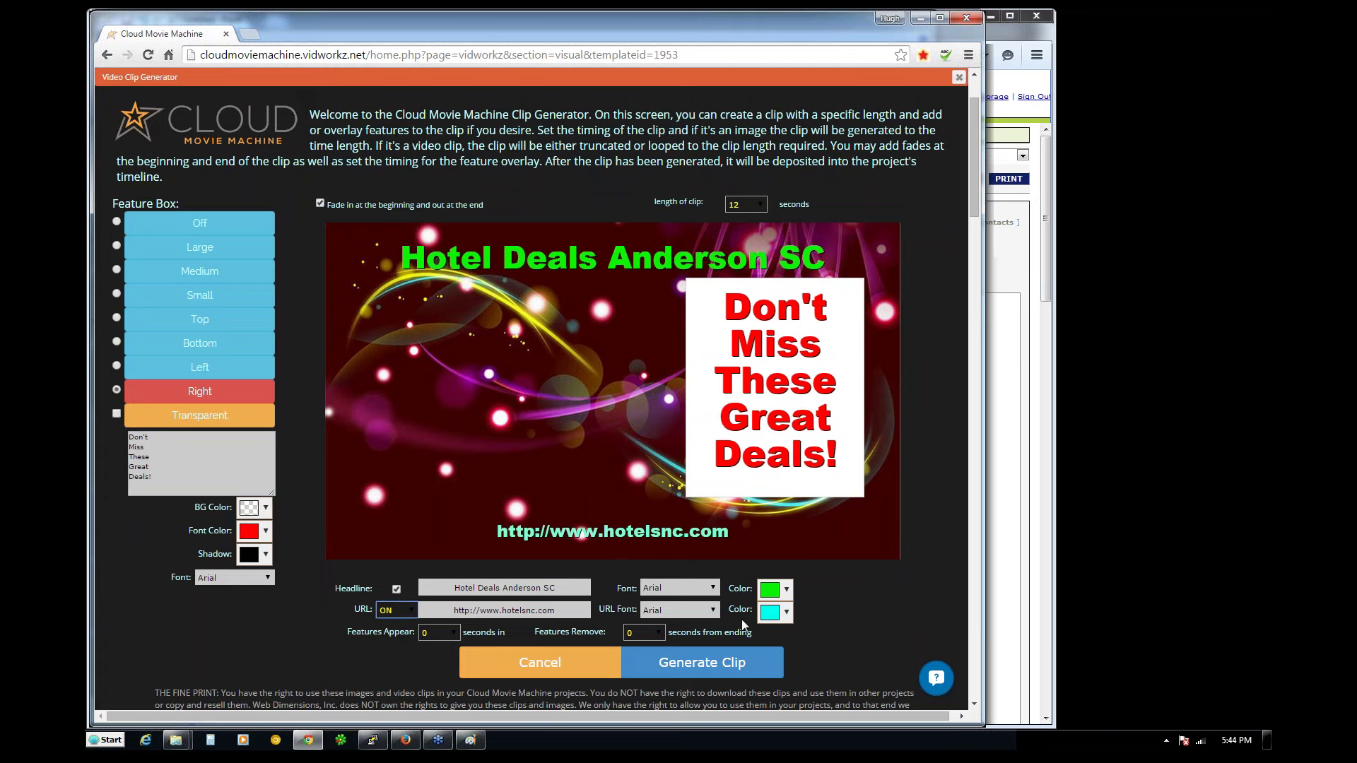
pyautogui.click(770, 615)
pyautogui.click(879, 556)
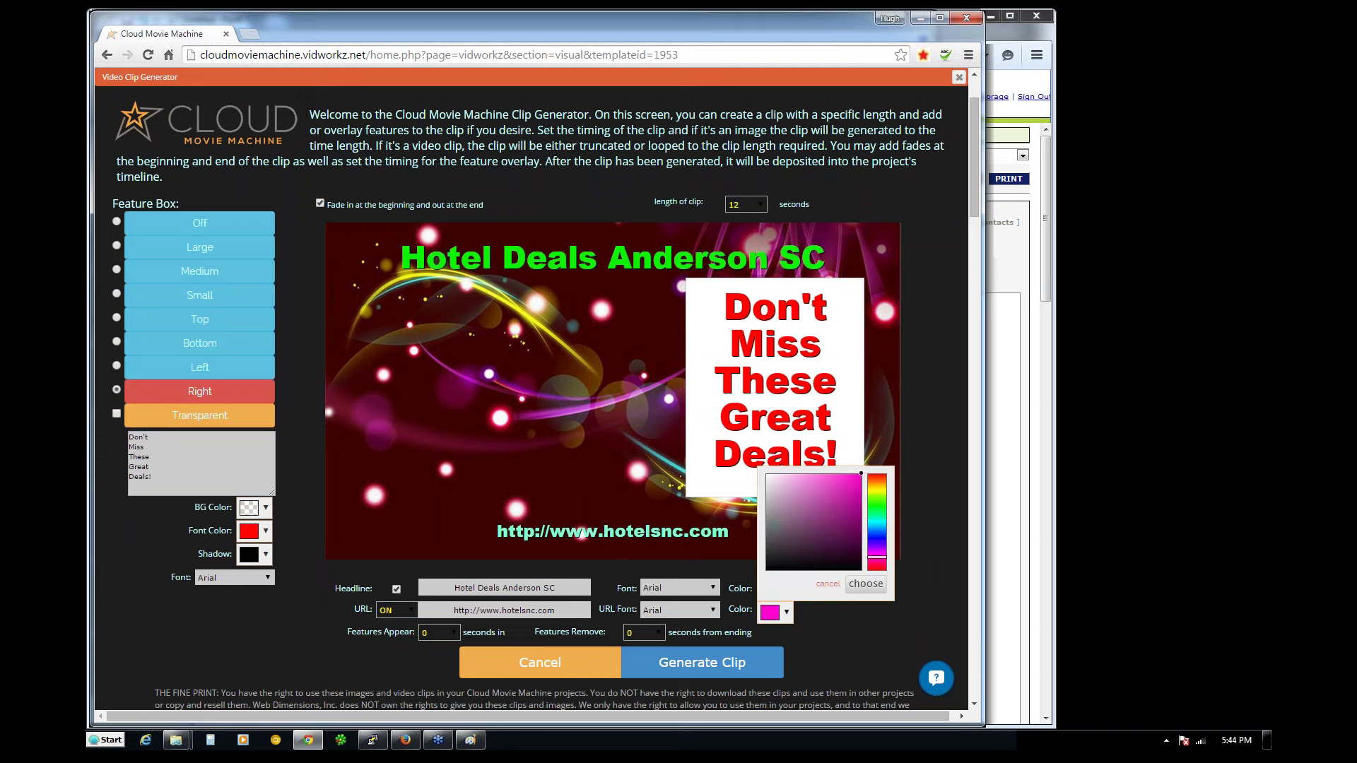
pyautogui.click(866, 583)
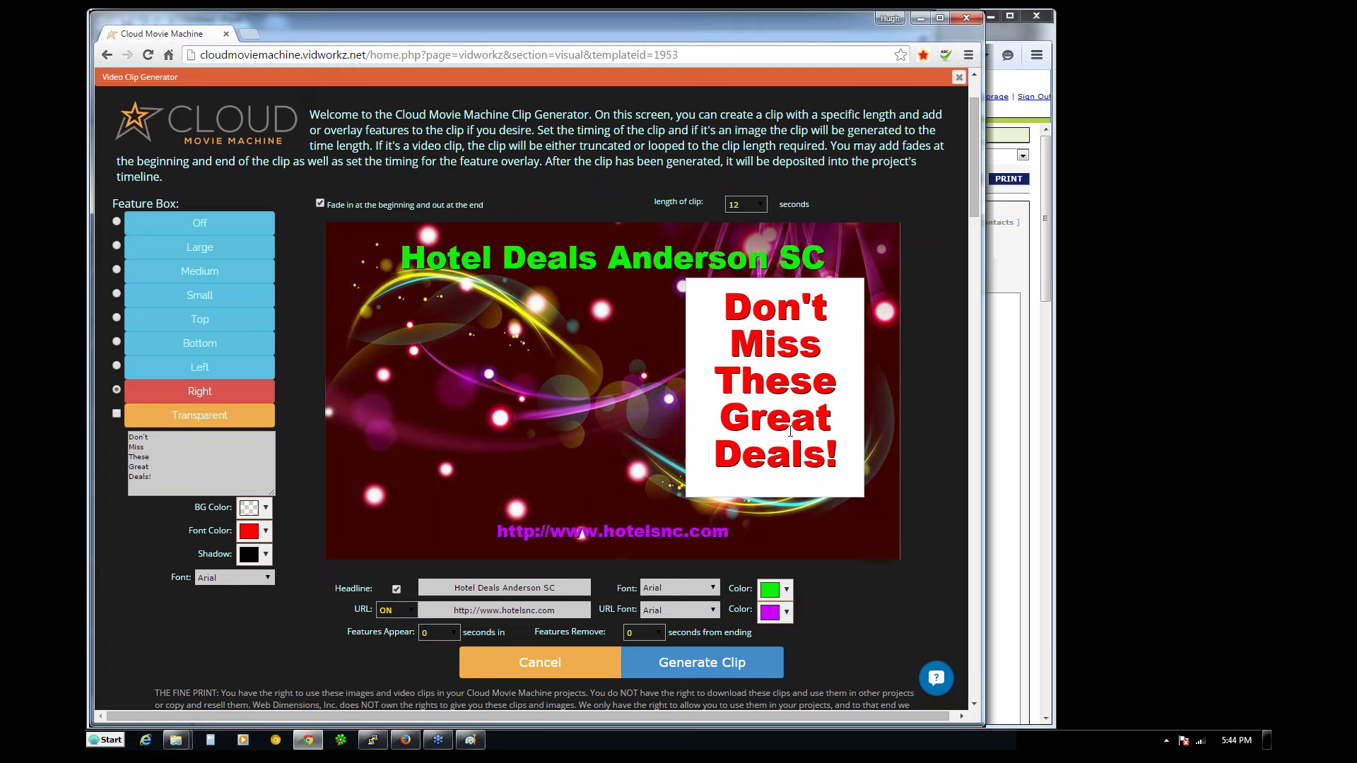
# - Set the features to appear 3 seconds in and be removed 3 seconds from the ending, and generate the clip
pyautogui.click(431, 632)
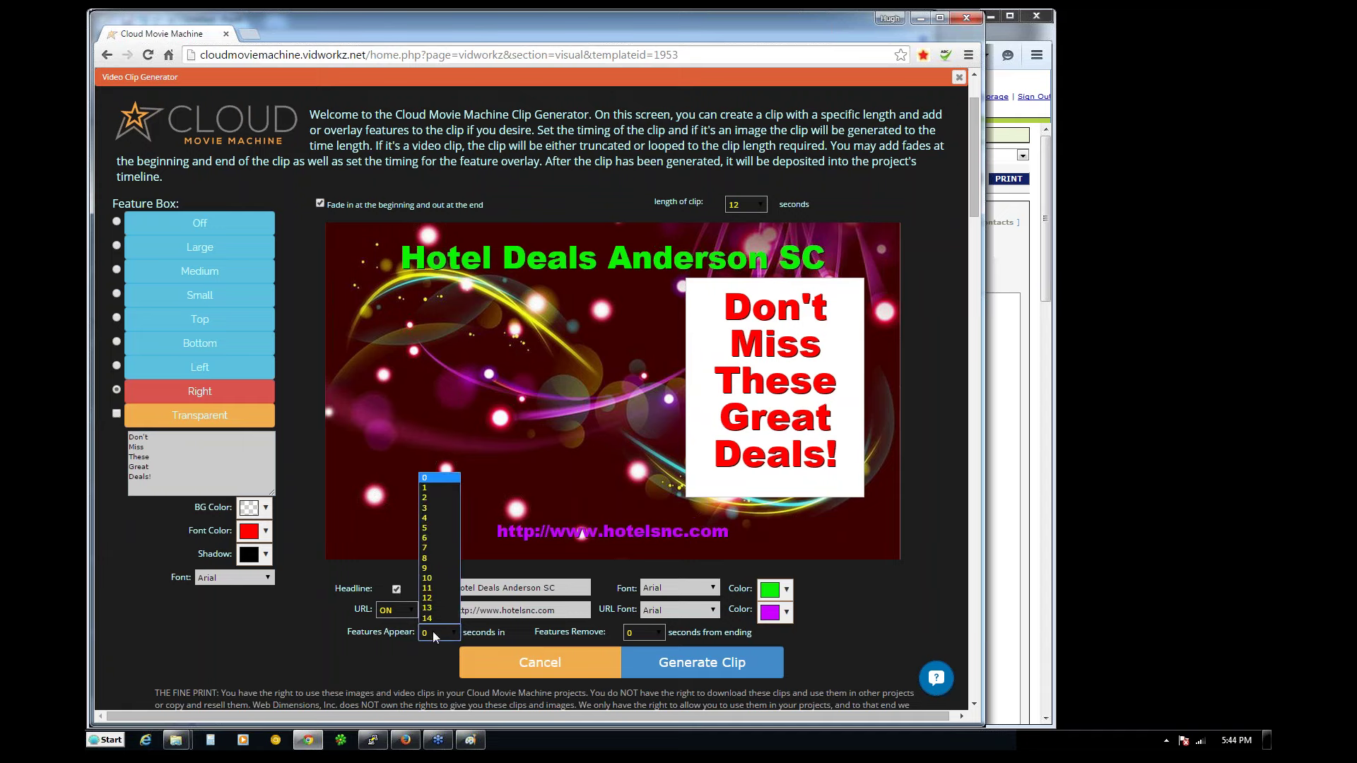
pyautogui.click(431, 509)
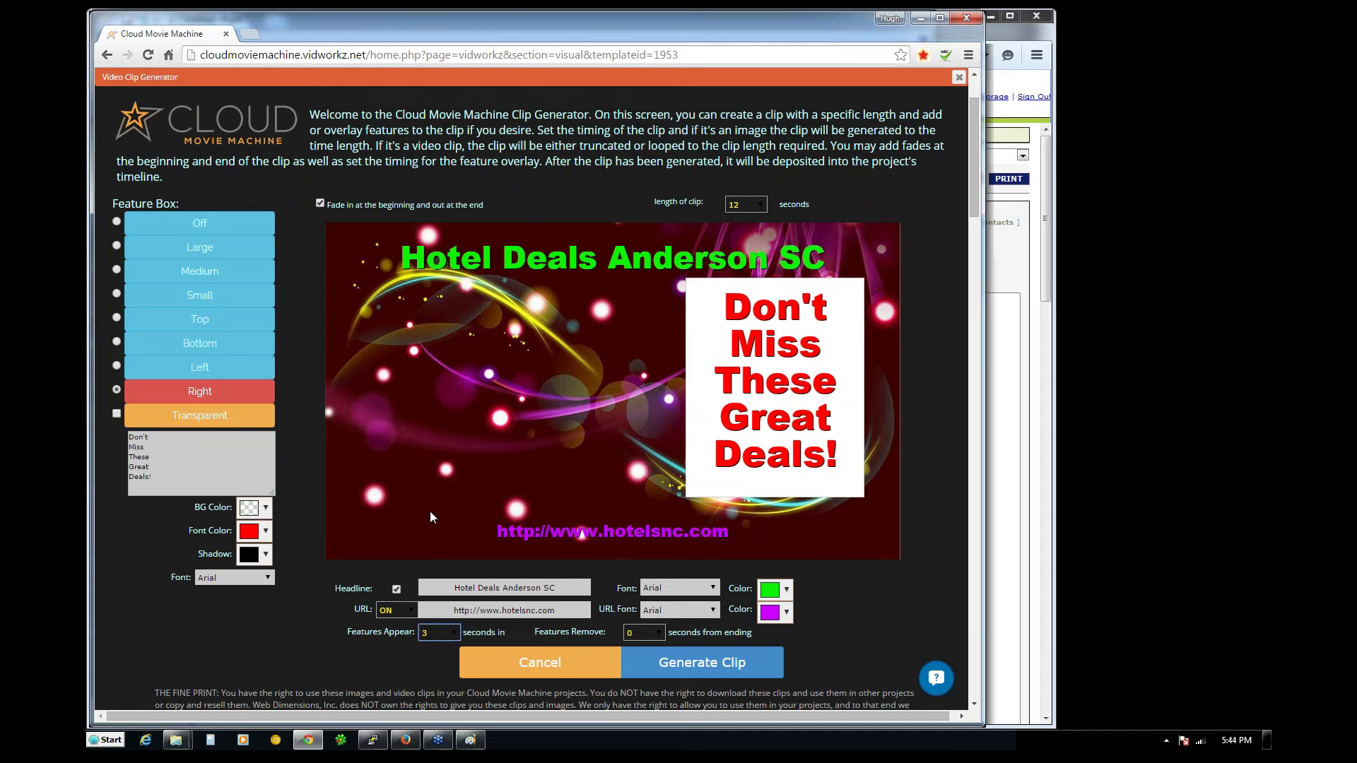
pyautogui.click(653, 635)
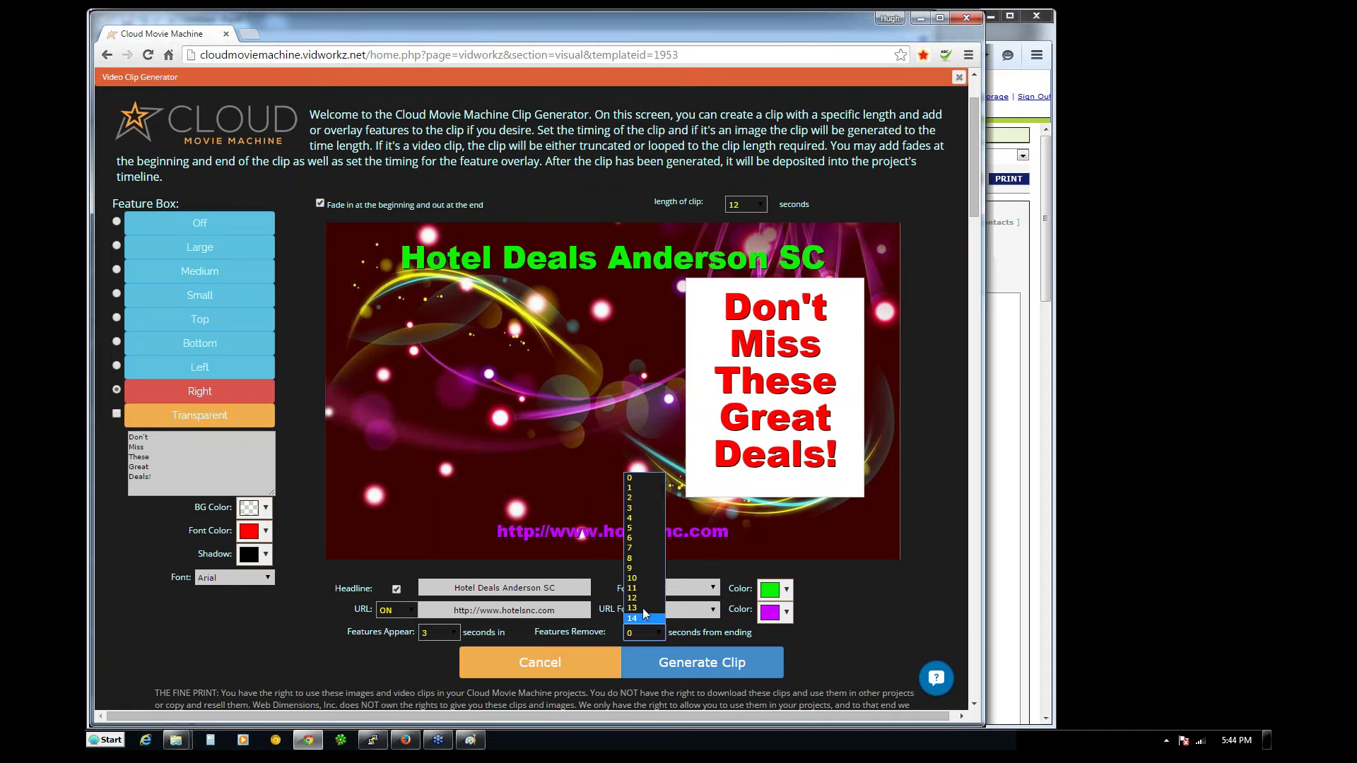
pyautogui.click(636, 507)
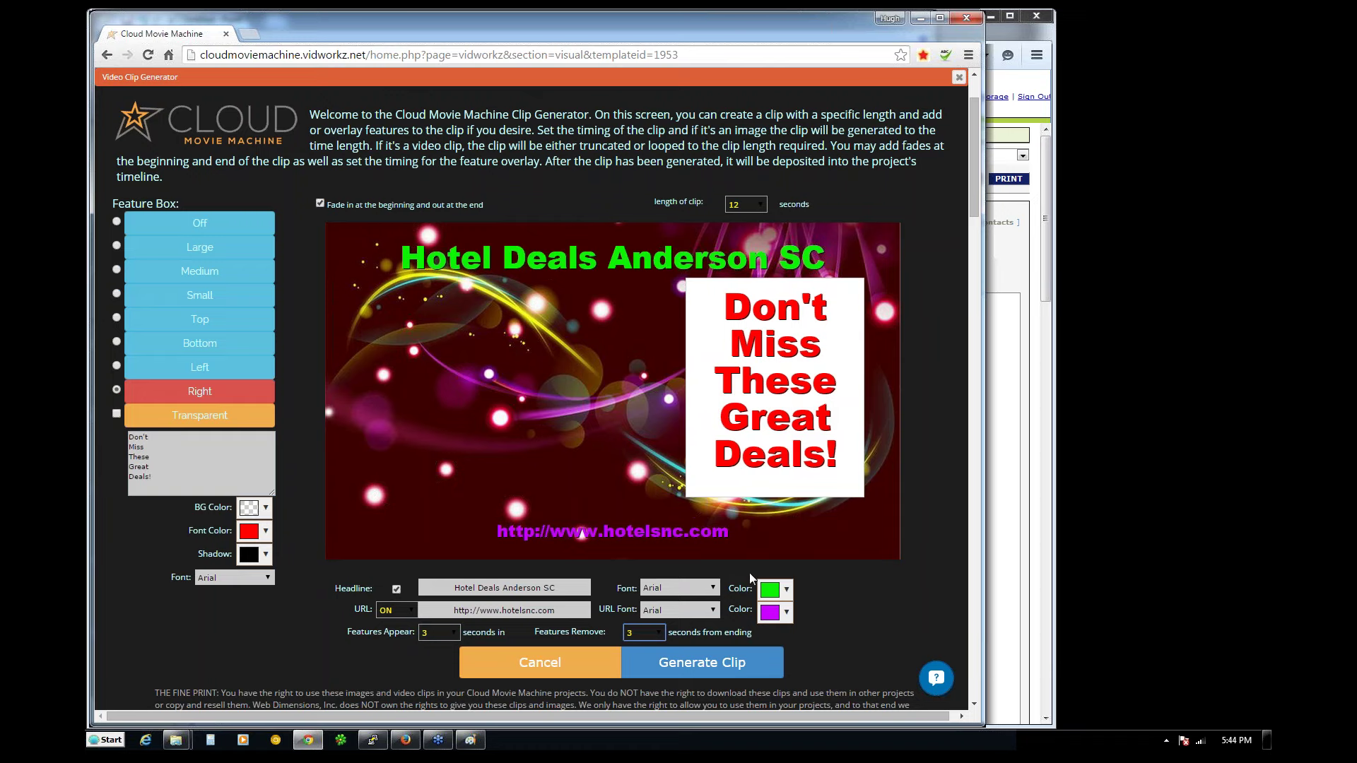
pyautogui.click(687, 664)
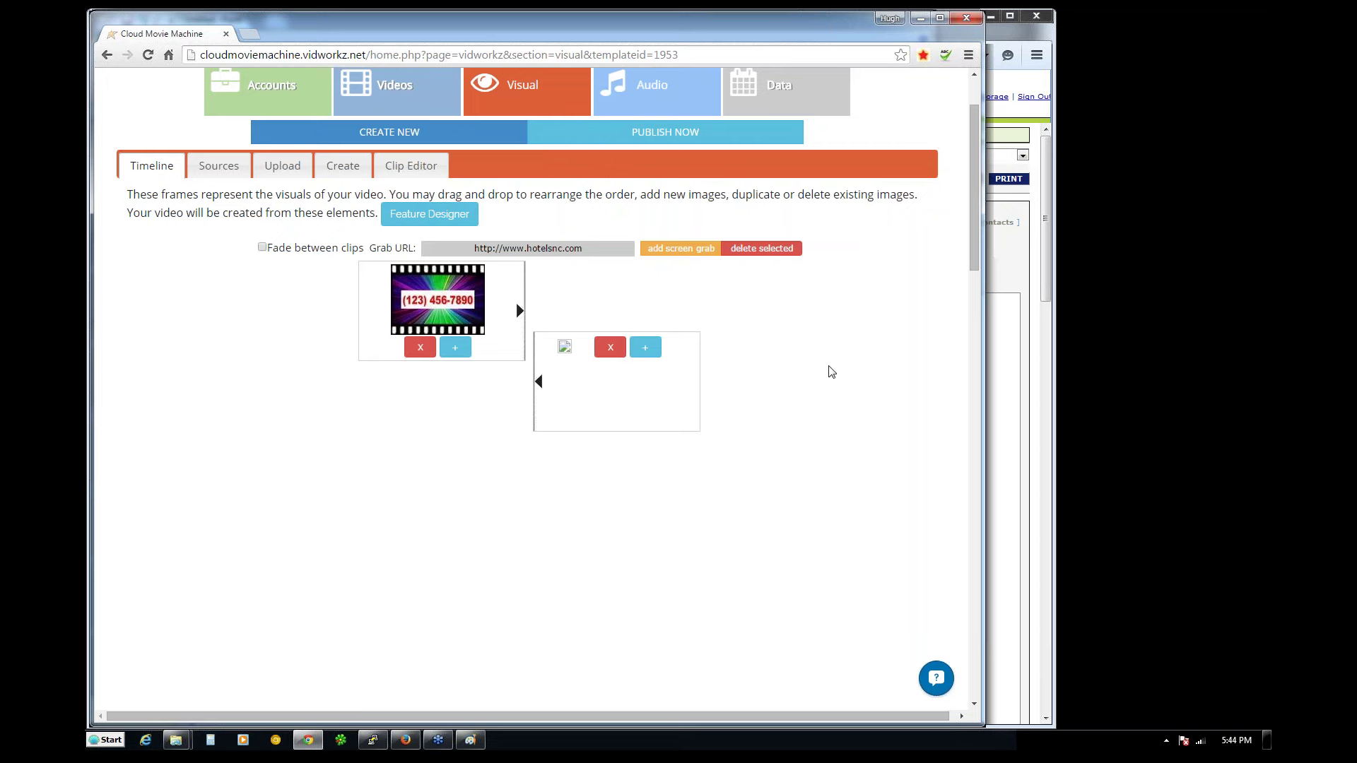
# - Run refreshTimeline(); in the browser's developer console to reload the timeline, and close the developer tools
pyautogui.rightClick(803, 489)
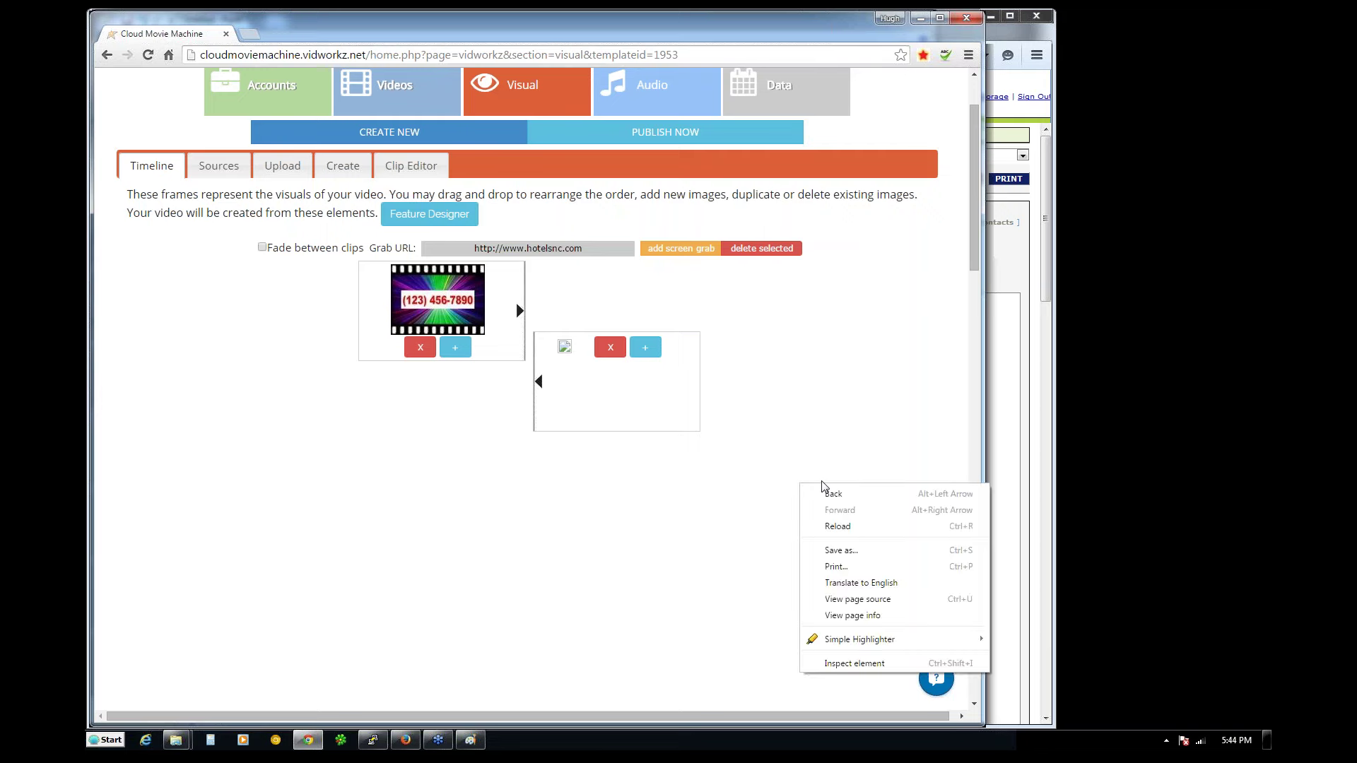
pyautogui.click(872, 664)
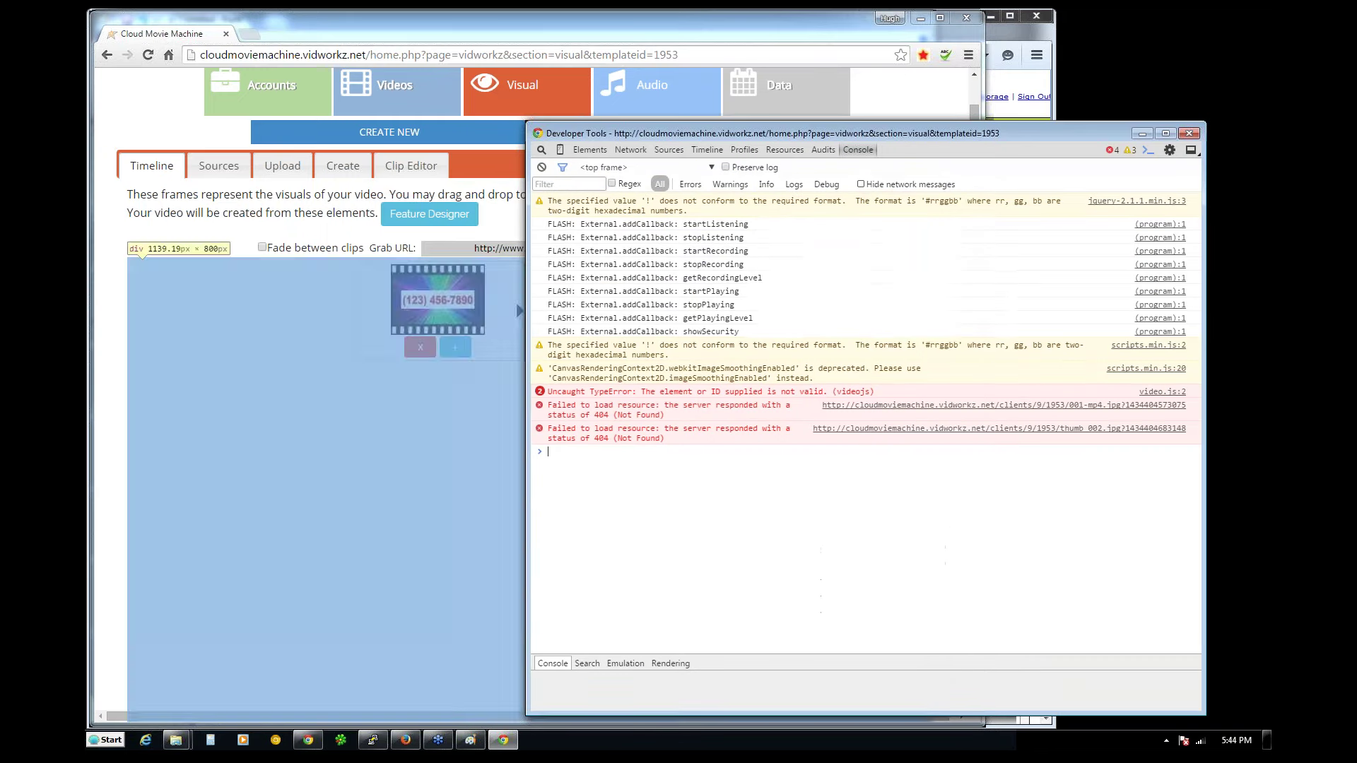
pyautogui.write('refreshTimeline();')
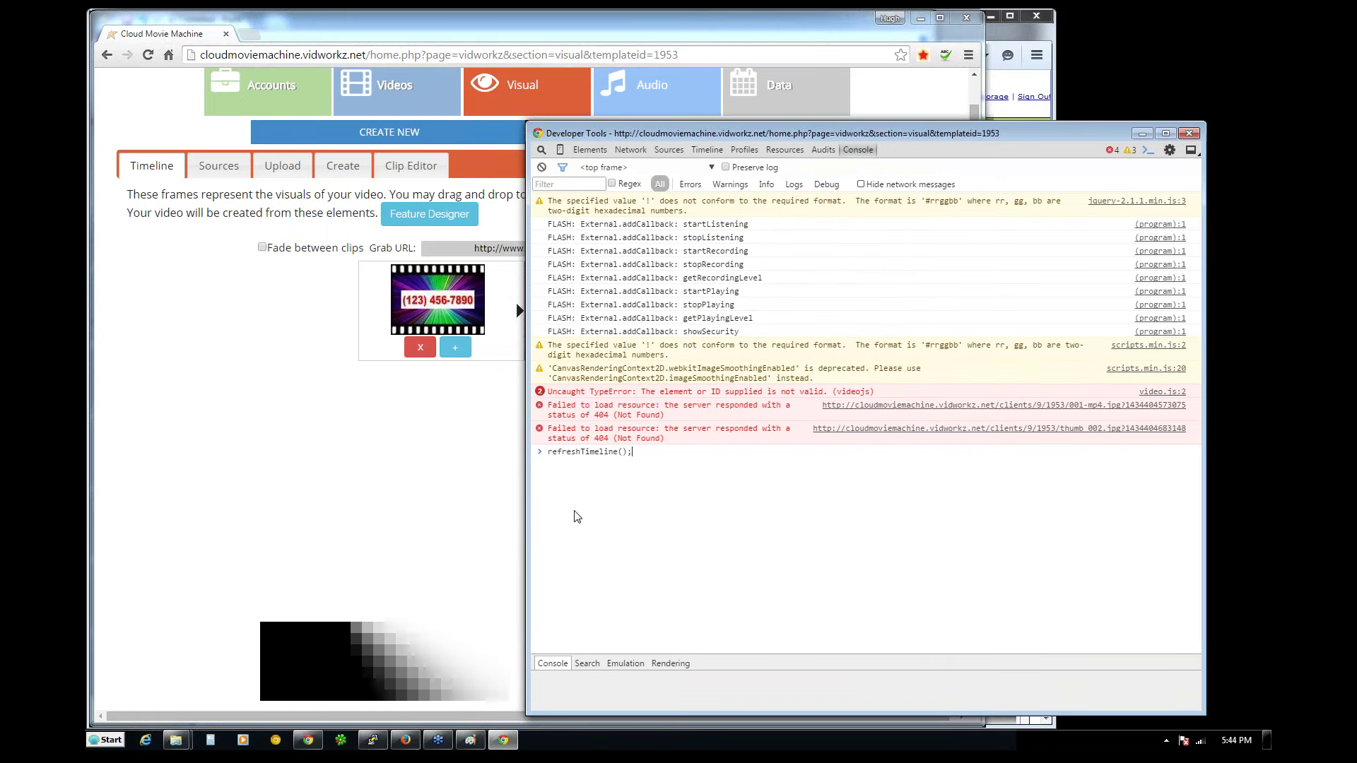
pyautogui.press('Return')
pyautogui.click(540, 134)
pyautogui.click(574, 449)
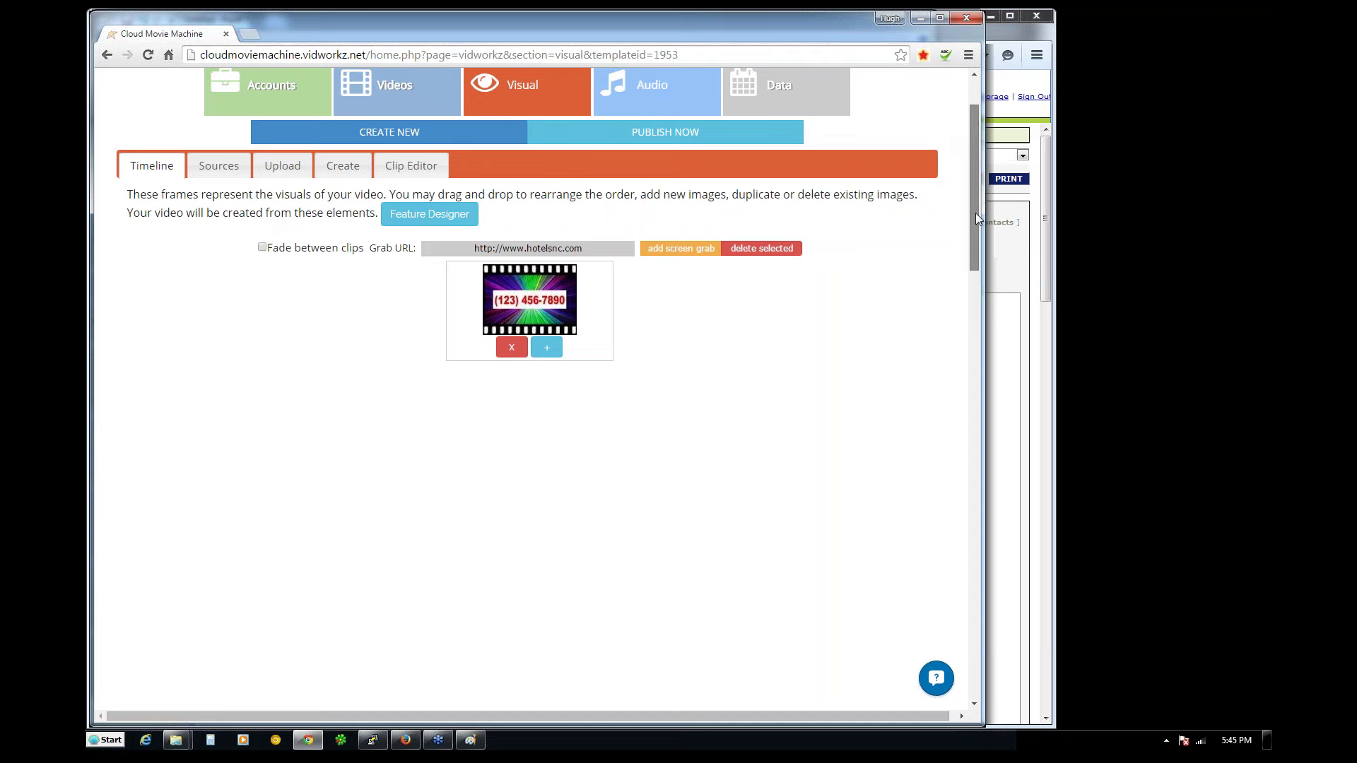
# - Reopen the dark red image with glowing swirls from Sources in the Video Clip Generator
pyautogui.moveTo(975, 214); pyautogui.dragTo(973, 208)
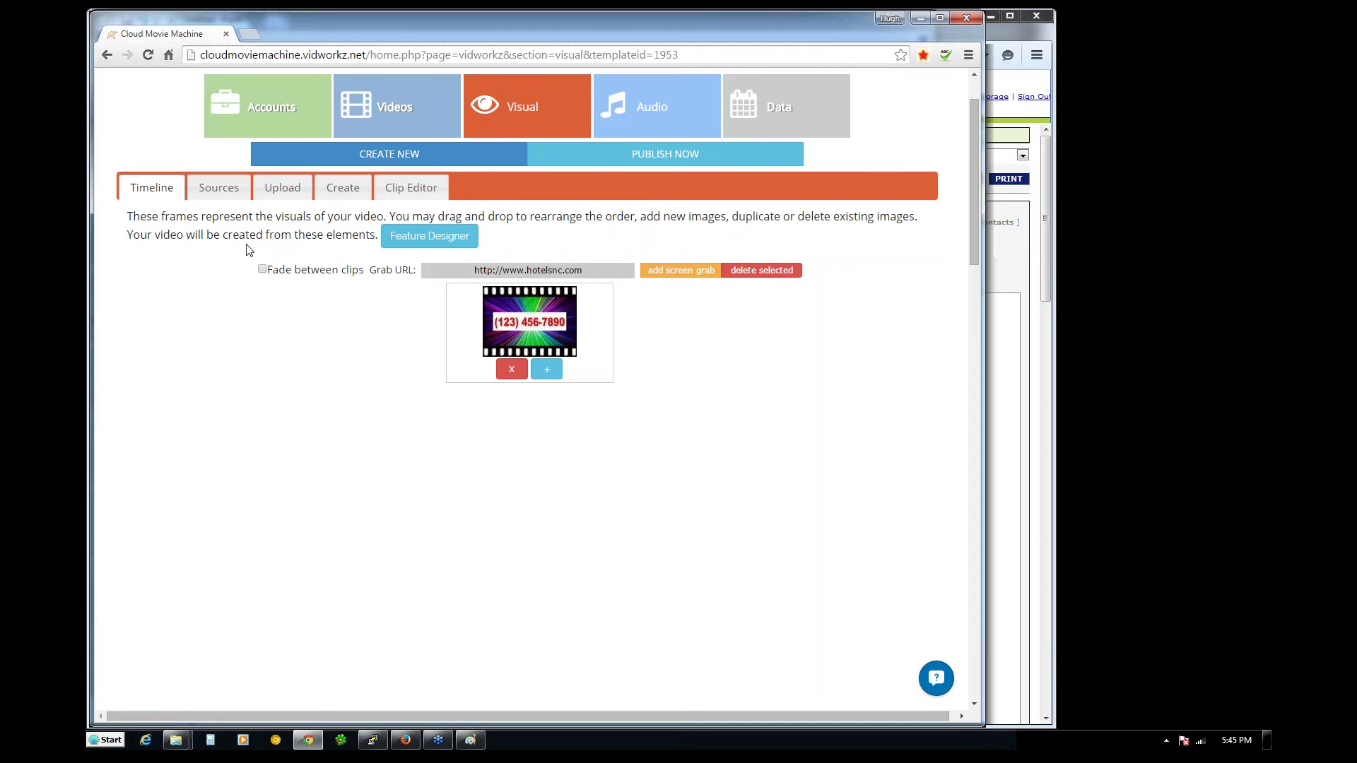
pyautogui.click(225, 188)
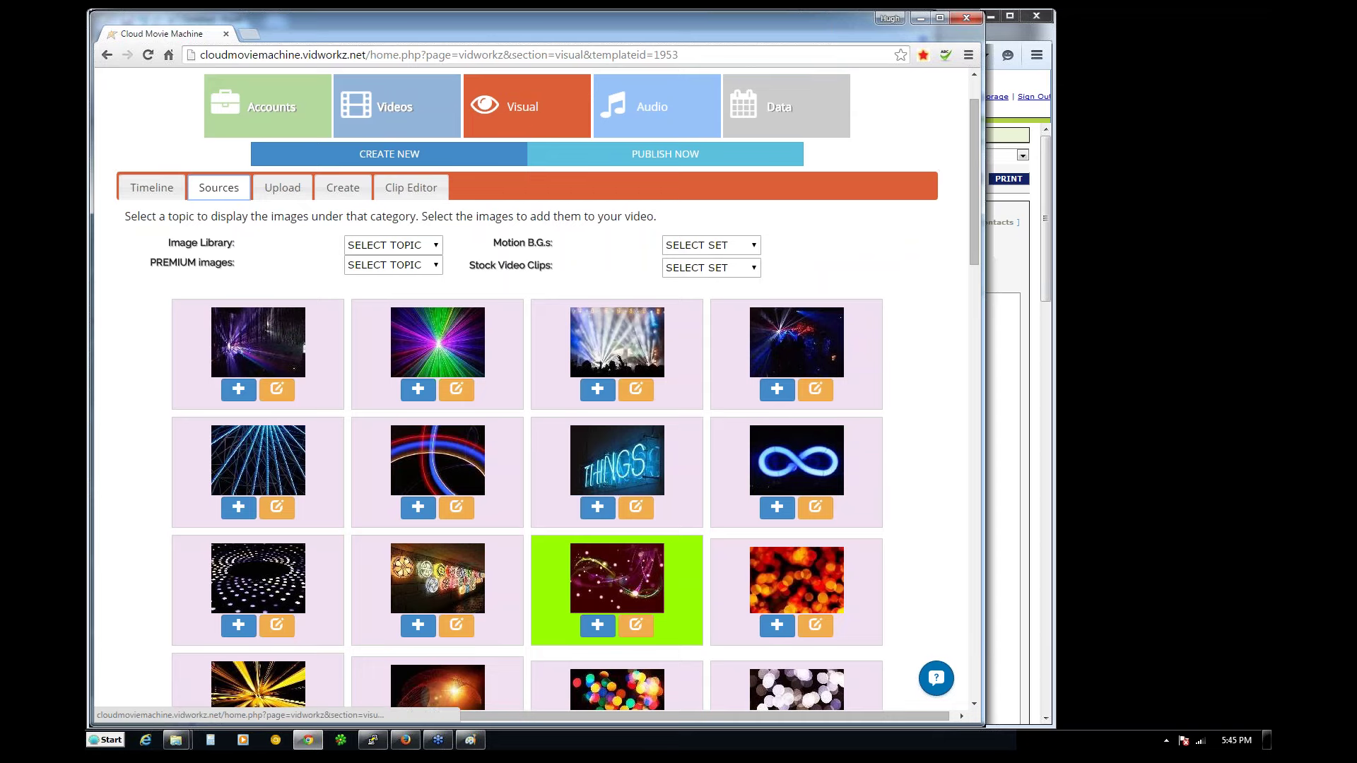
pyautogui.click(635, 625)
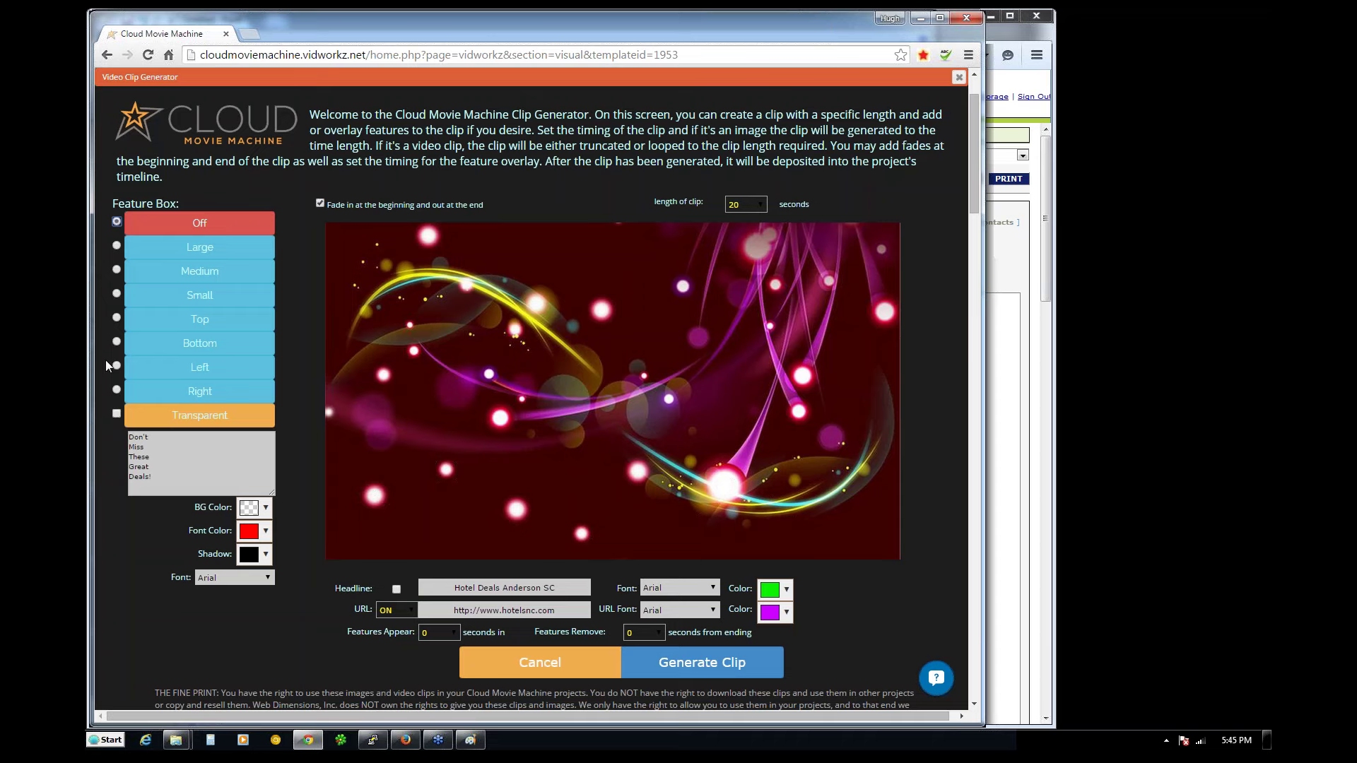
# - Turn on the right-hand feature box, the headline and the URL display for the reopened clip
pyautogui.click(176, 393)
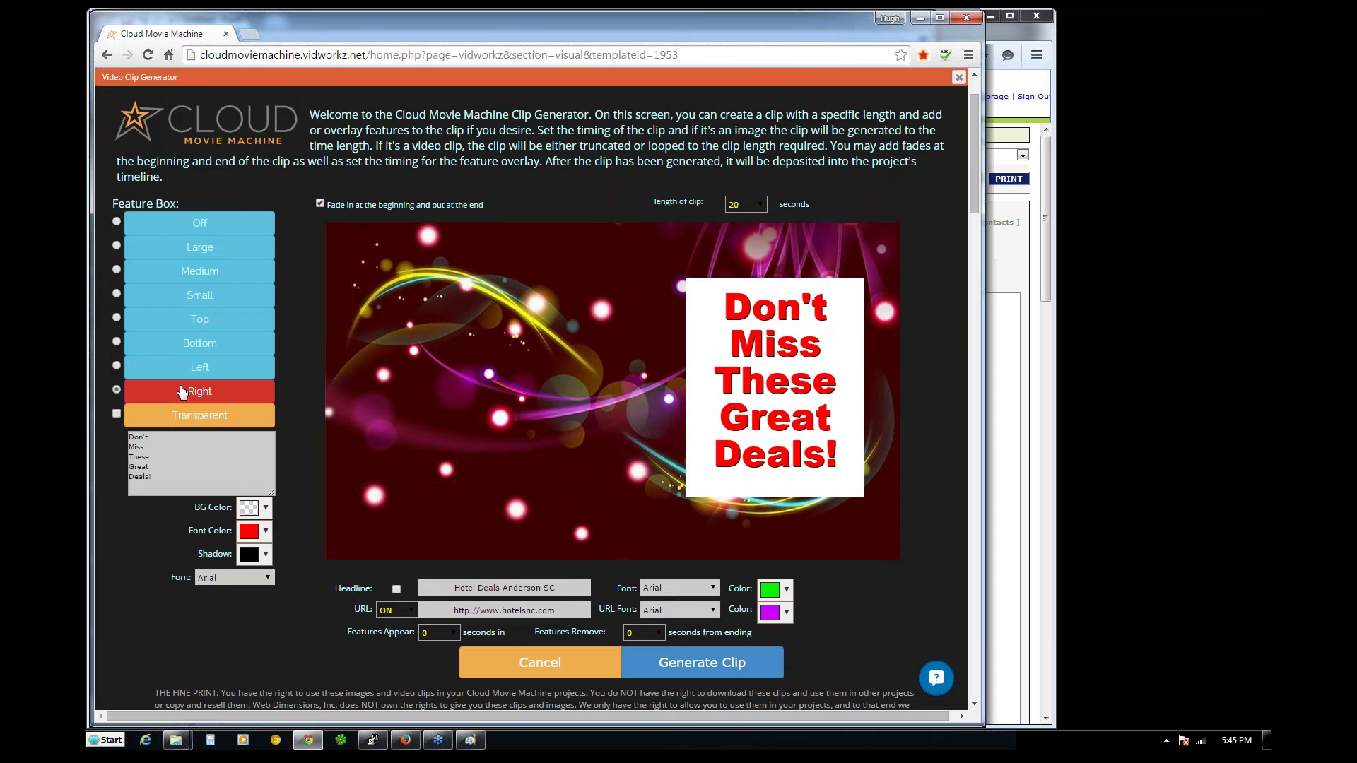
pyautogui.click(396, 589)
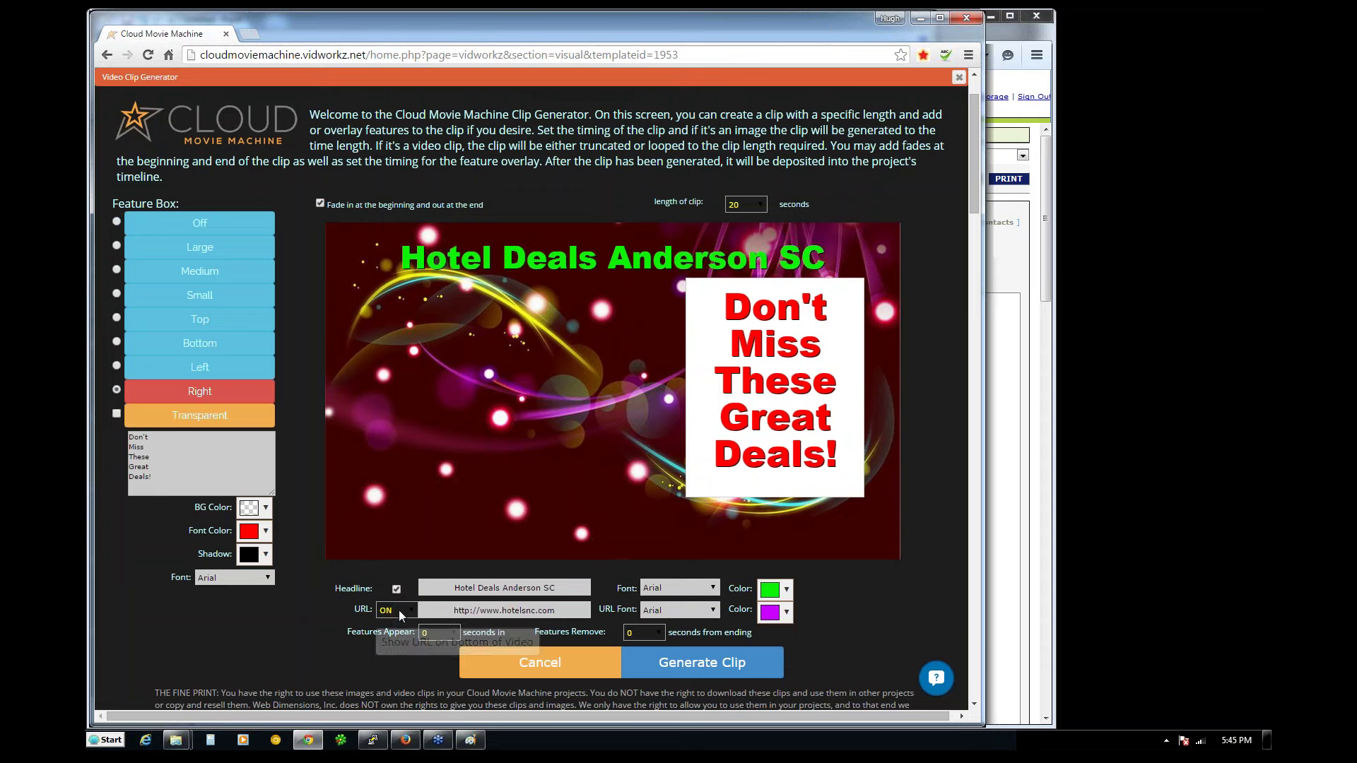
pyautogui.click(396, 611)
pyautogui.click(387, 634)
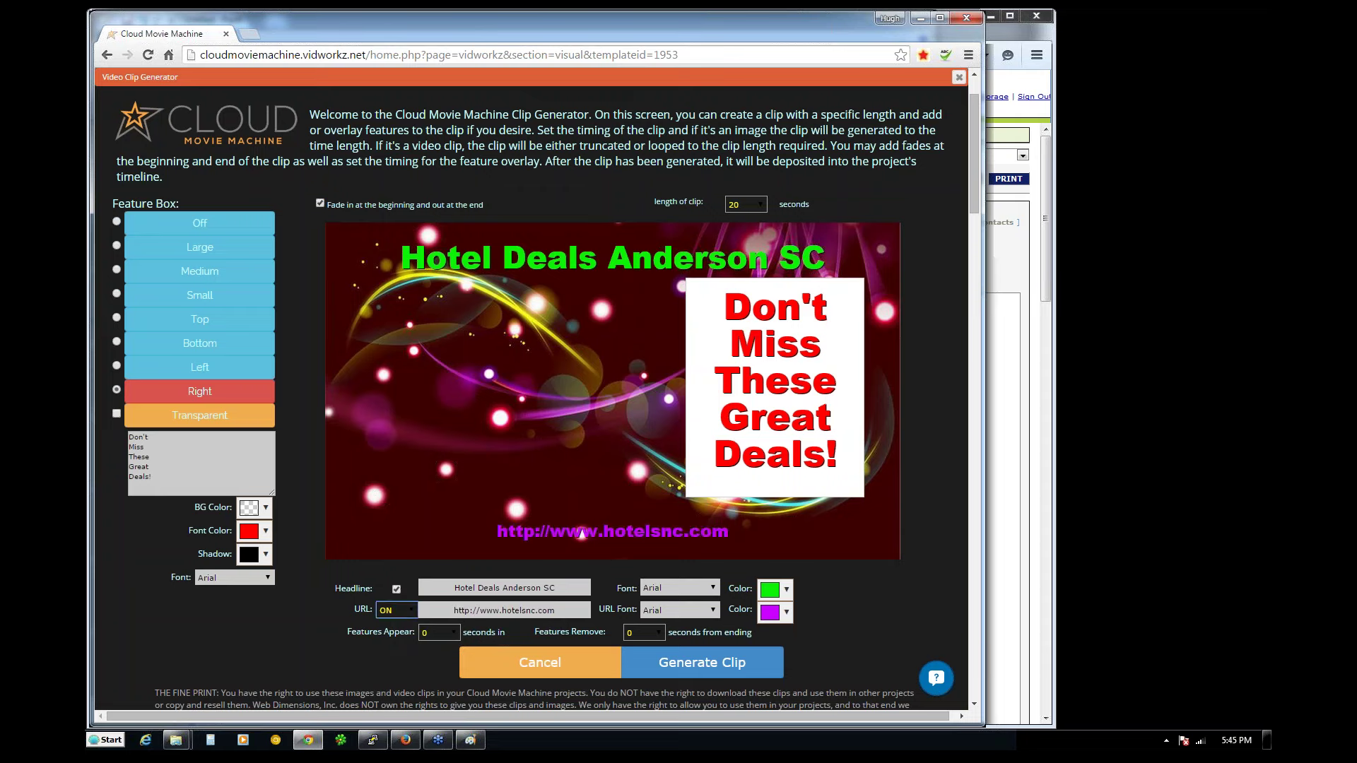
# - Set the features to appear at 3 seconds and be removed 3 seconds from the ending, make the clip 14 seconds long, and generate it
pyautogui.click(450, 634)
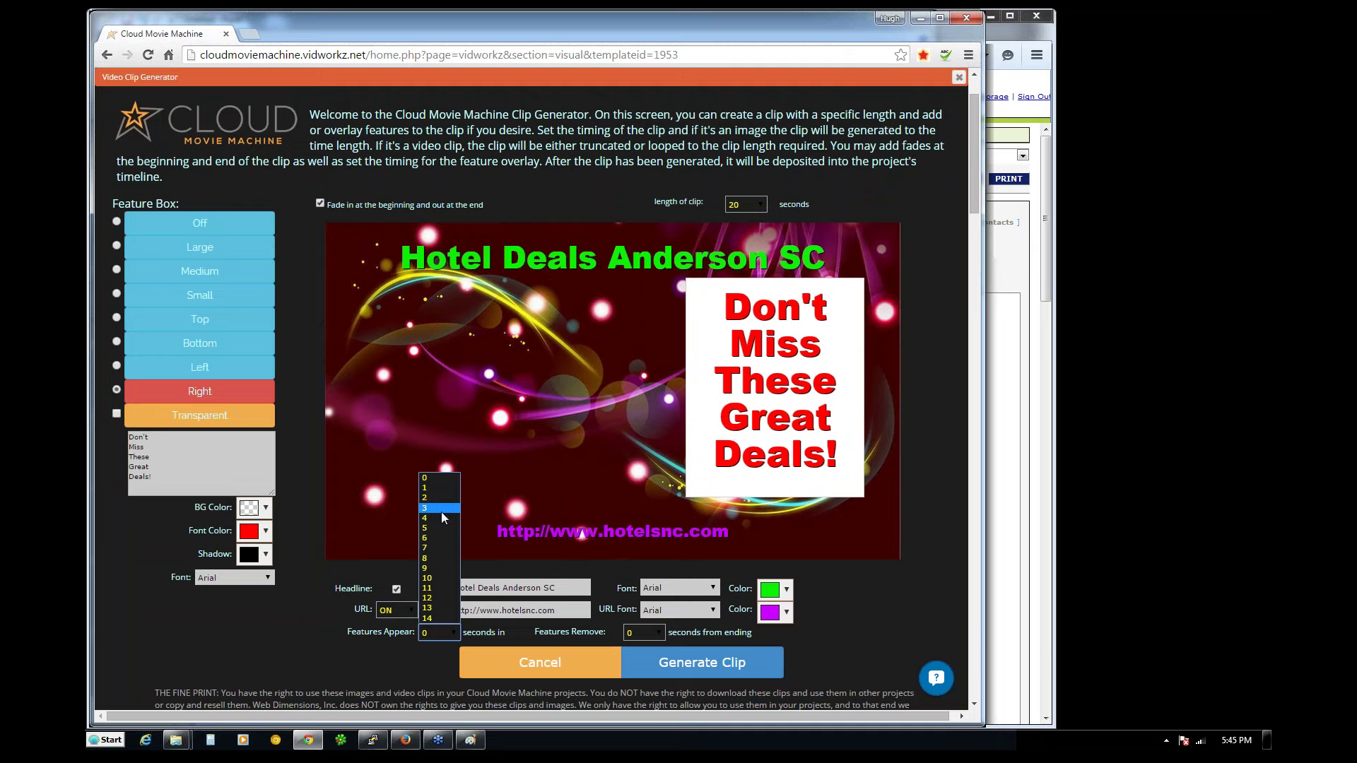
pyautogui.click(441, 510)
pyautogui.click(642, 634)
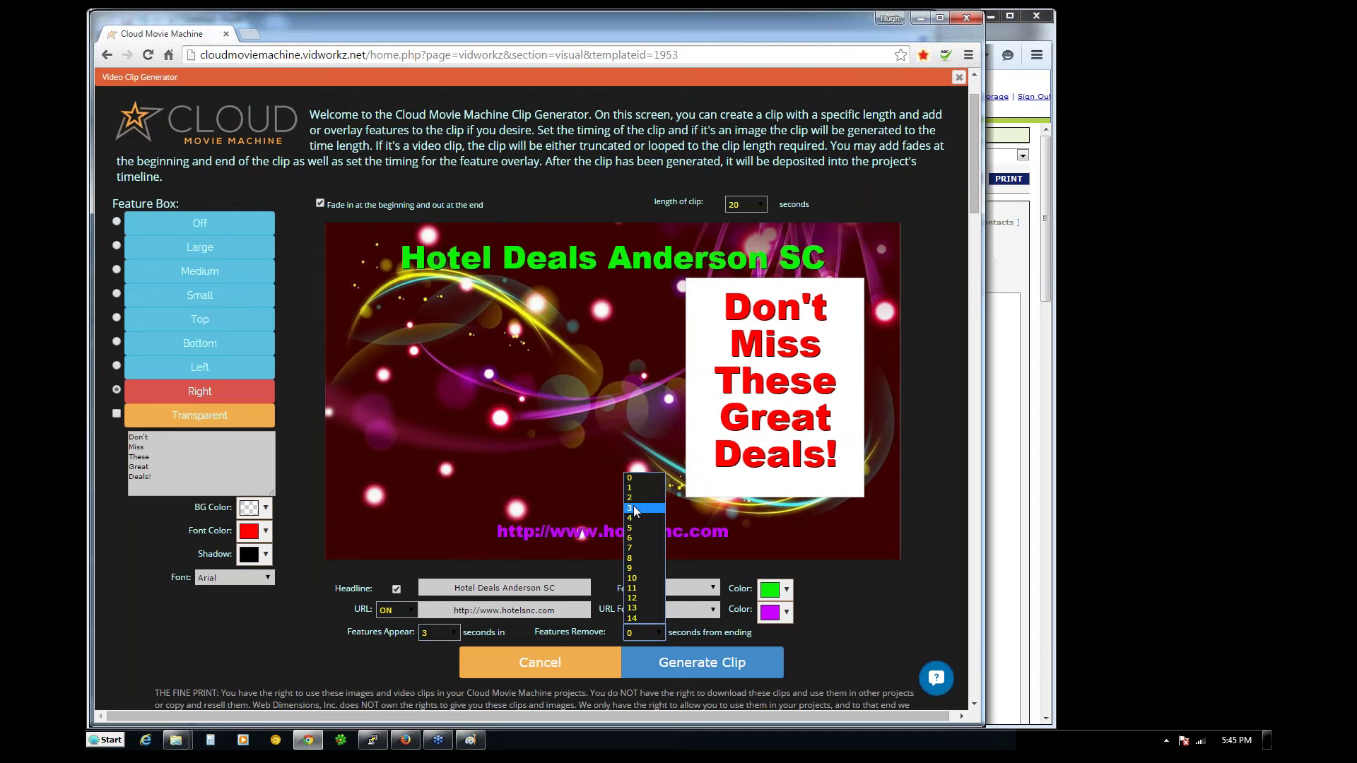
pyautogui.click(634, 508)
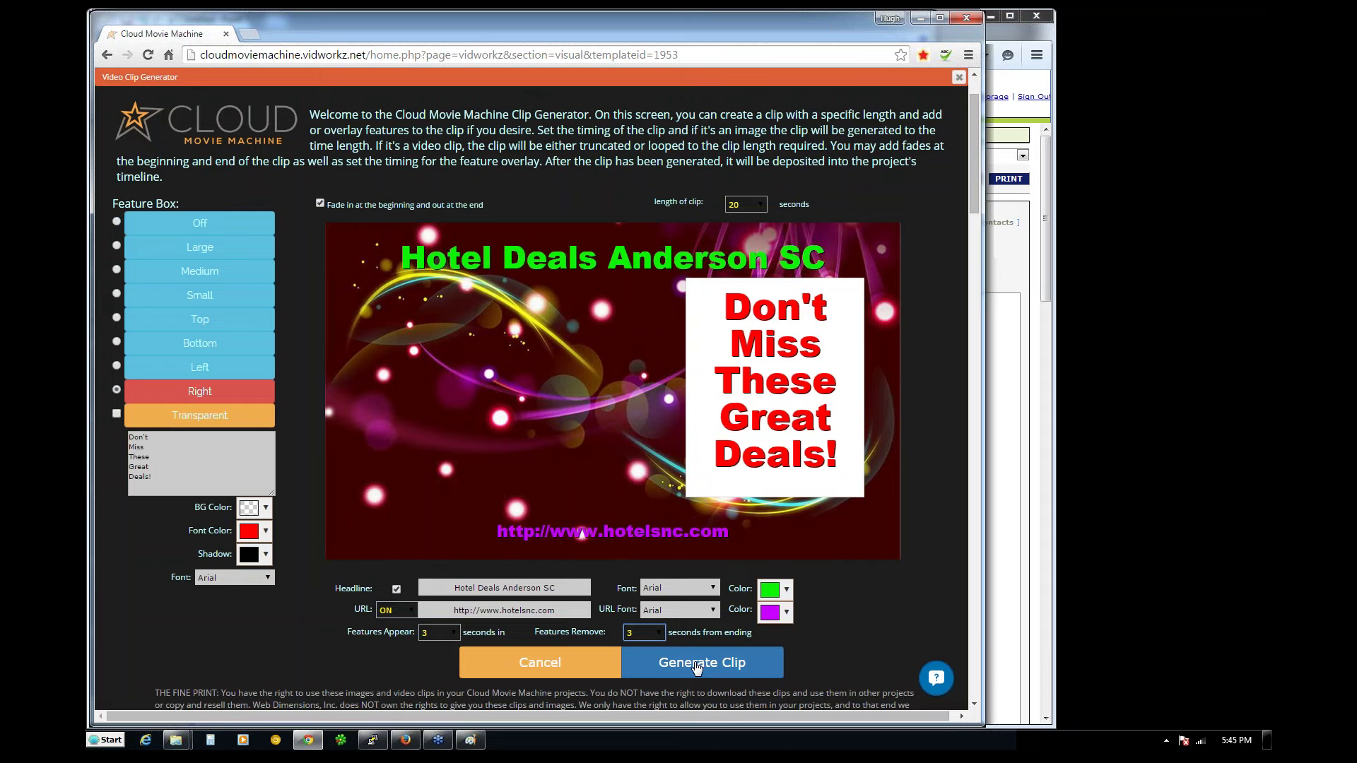
pyautogui.click(697, 665)
pyautogui.click(743, 206)
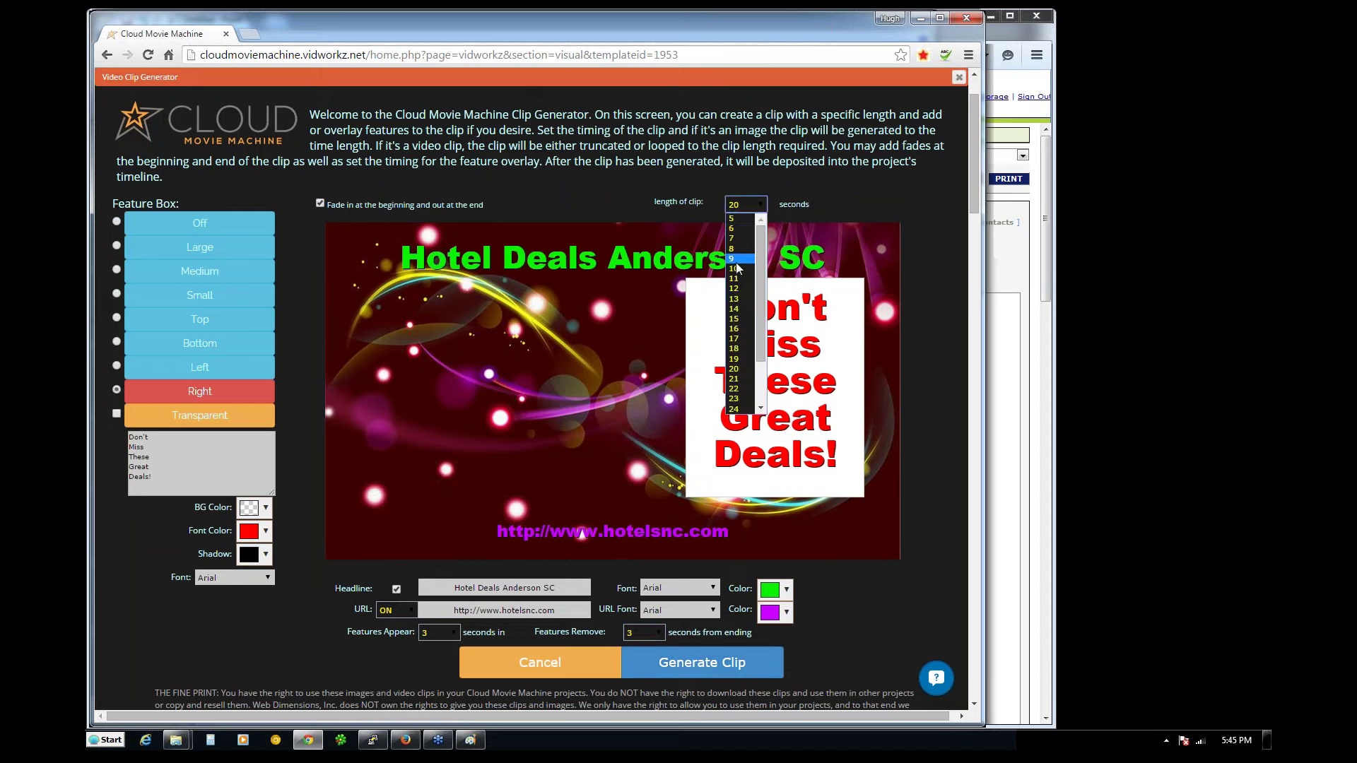
pyautogui.click(736, 309)
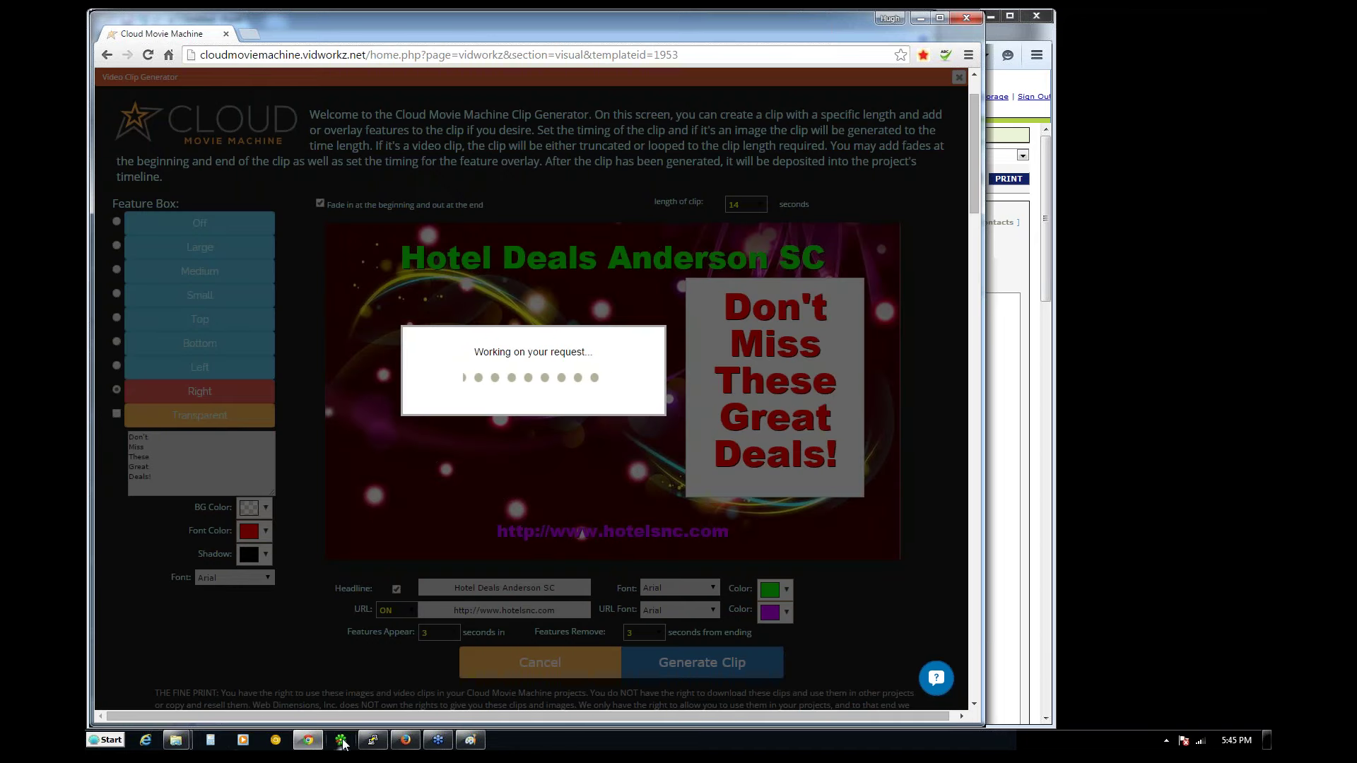
# - Check the server's process monitor in the terminal while the clip generates, and return to Cloud Movie Machine
pyautogui.click(372, 740)
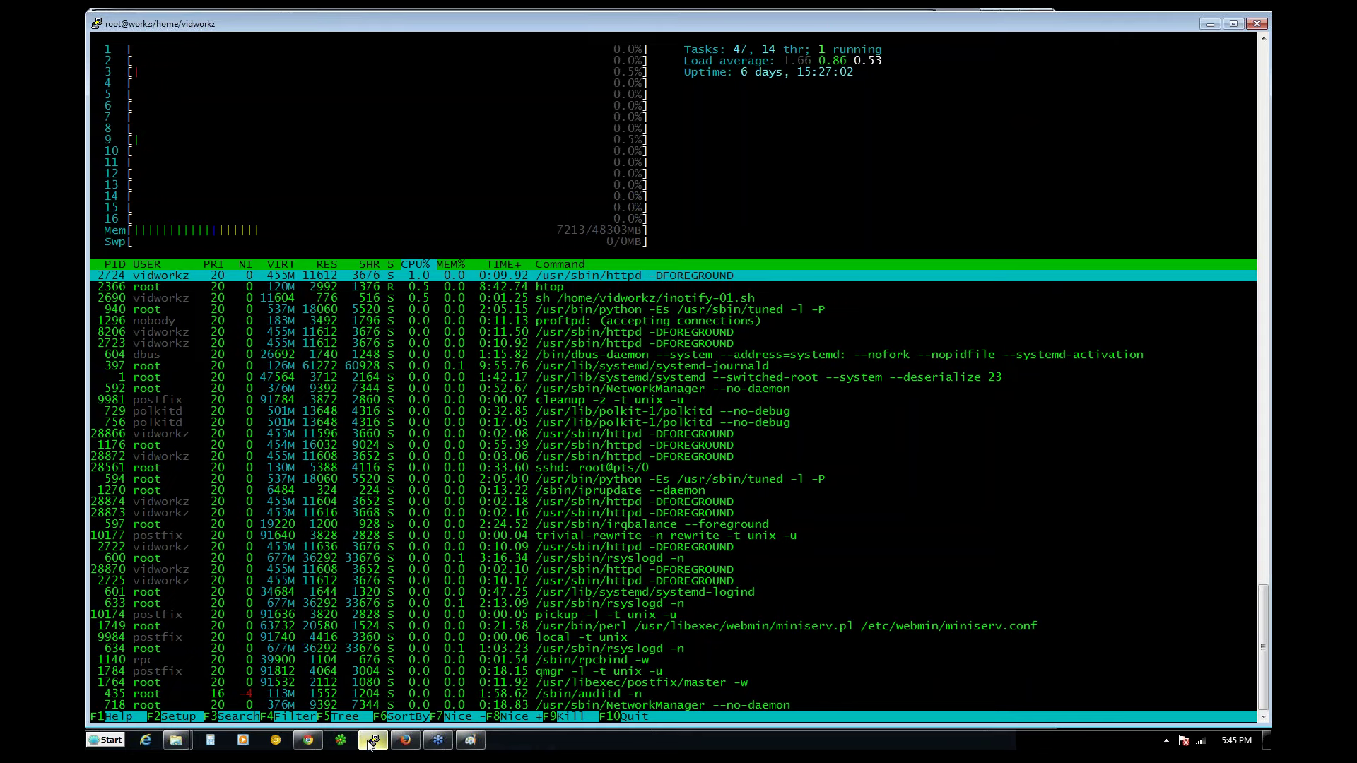
pyautogui.click(372, 740)
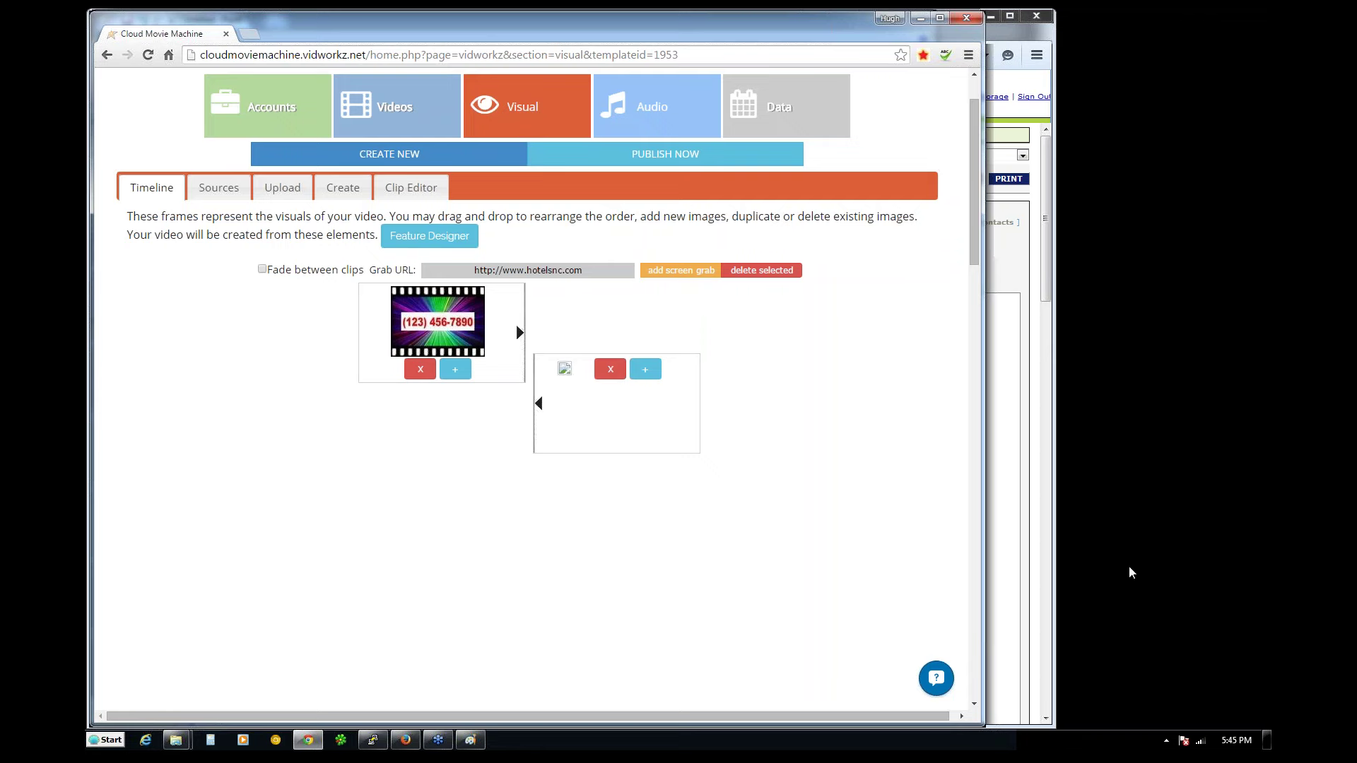
# - Display Set 4 of the stock video clips in Sources
pyautogui.click(212, 191)
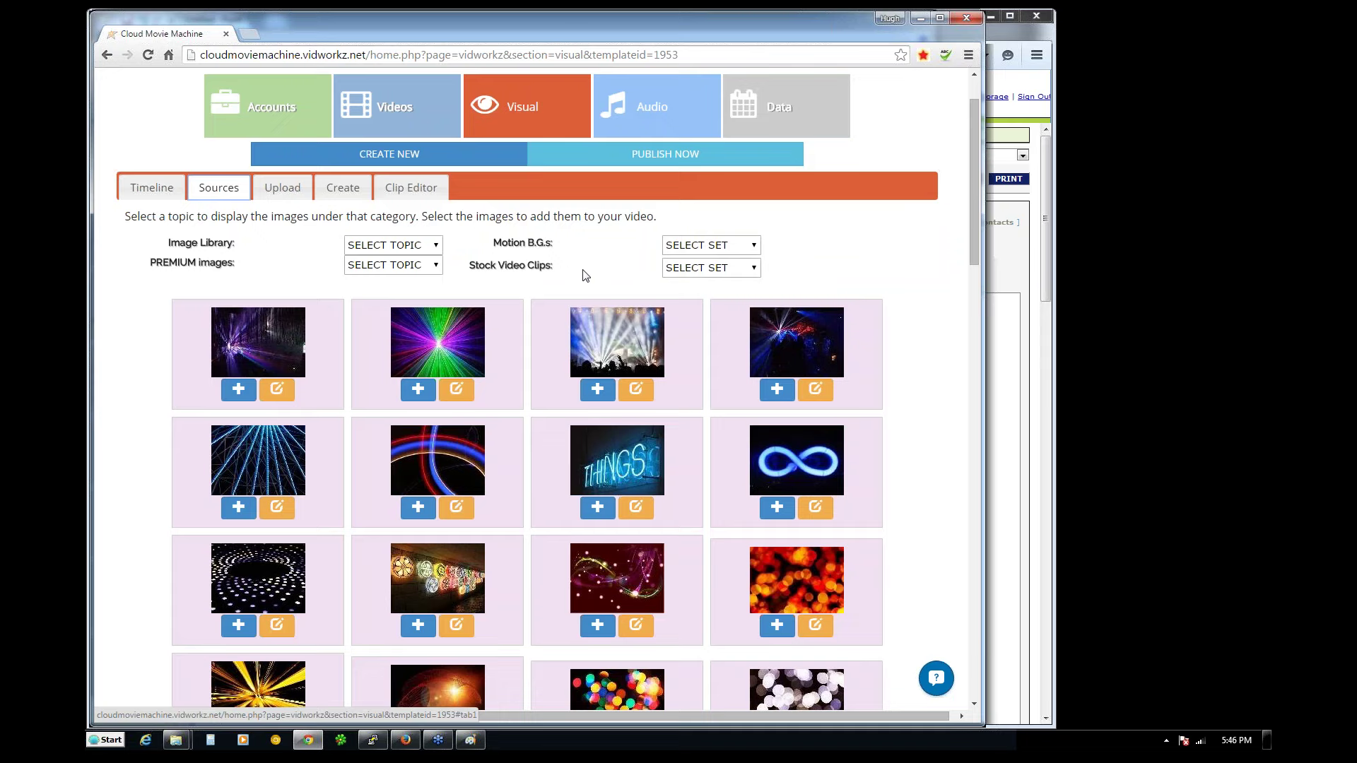
pyautogui.click(760, 272)
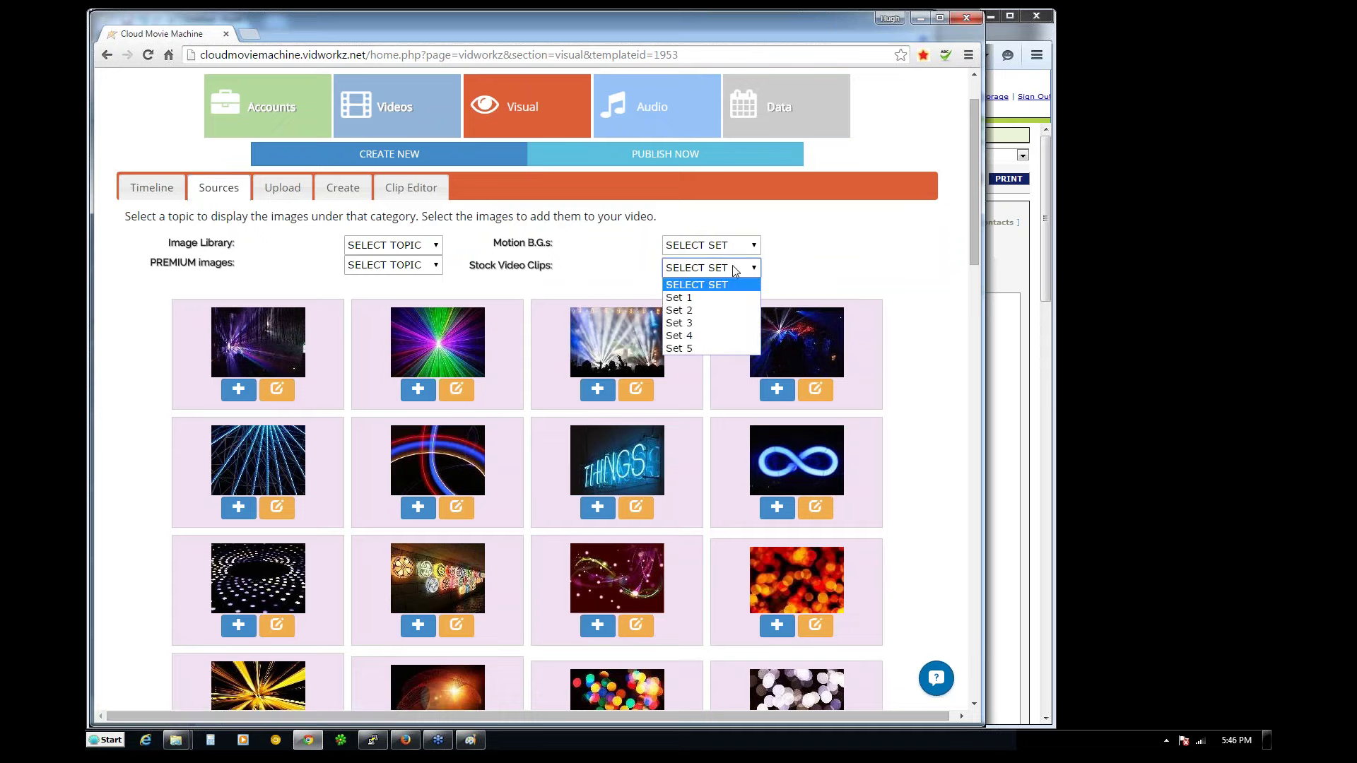
pyautogui.click(760, 272)
pyautogui.click(682, 267)
pyautogui.click(683, 308)
pyautogui.moveTo(969, 197)
pyautogui.mouseDown()
pyautogui.moveTo(970, 217)
pyautogui.moveTo(970, 182)
pyautogui.mouseUp()
pyautogui.click(706, 292)
pyautogui.click(684, 366)
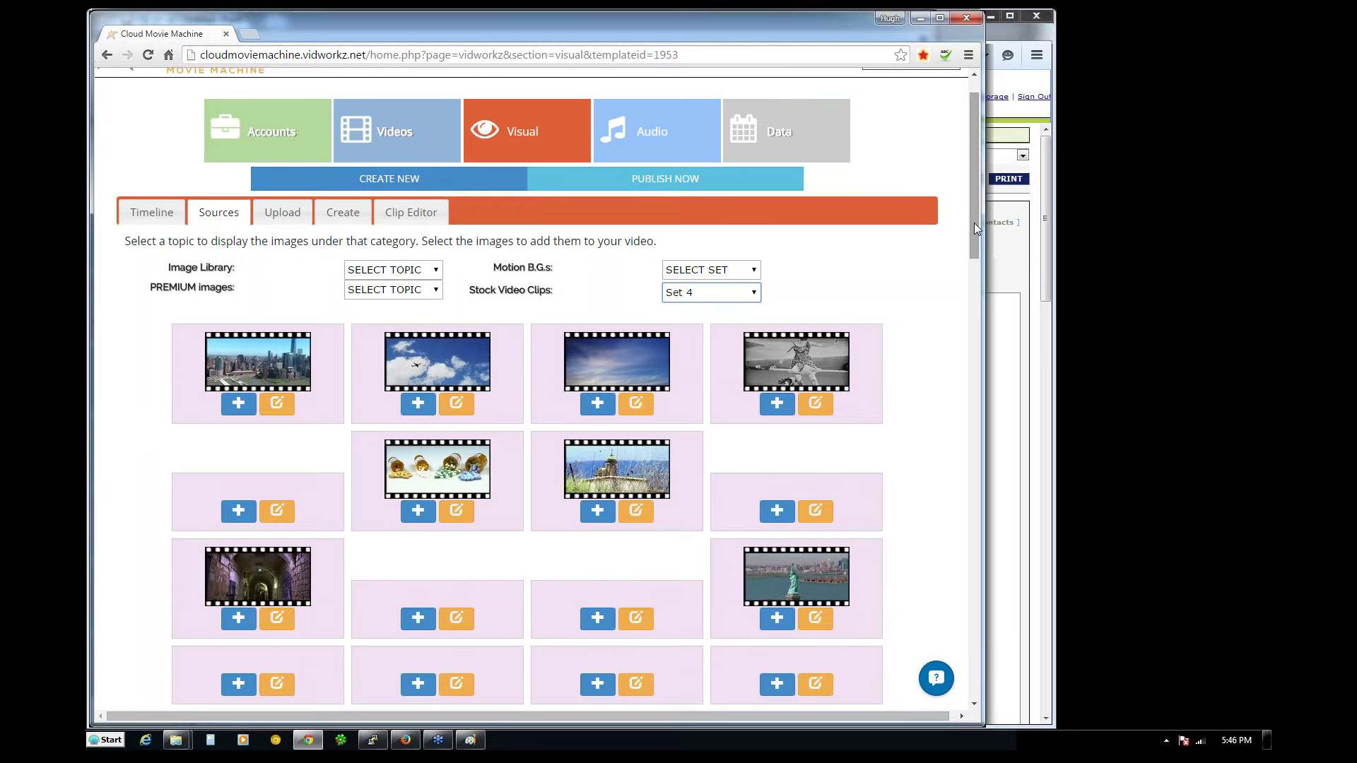
# - Open the Statue of Liberty stock clip in the Video Clip Generator and set its headline to "America the Beautiful"
pyautogui.moveTo(974, 220); pyautogui.dragTo(963, 281)
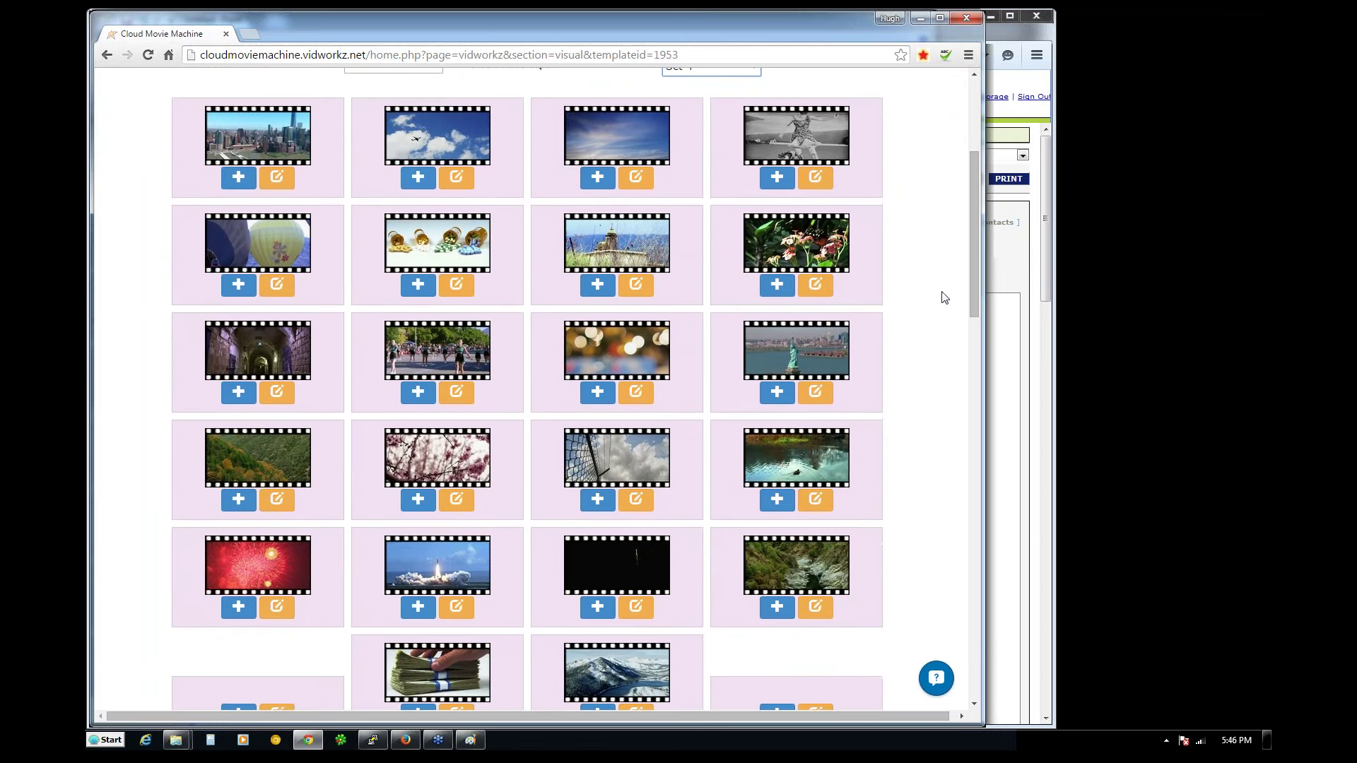
pyautogui.click(813, 392)
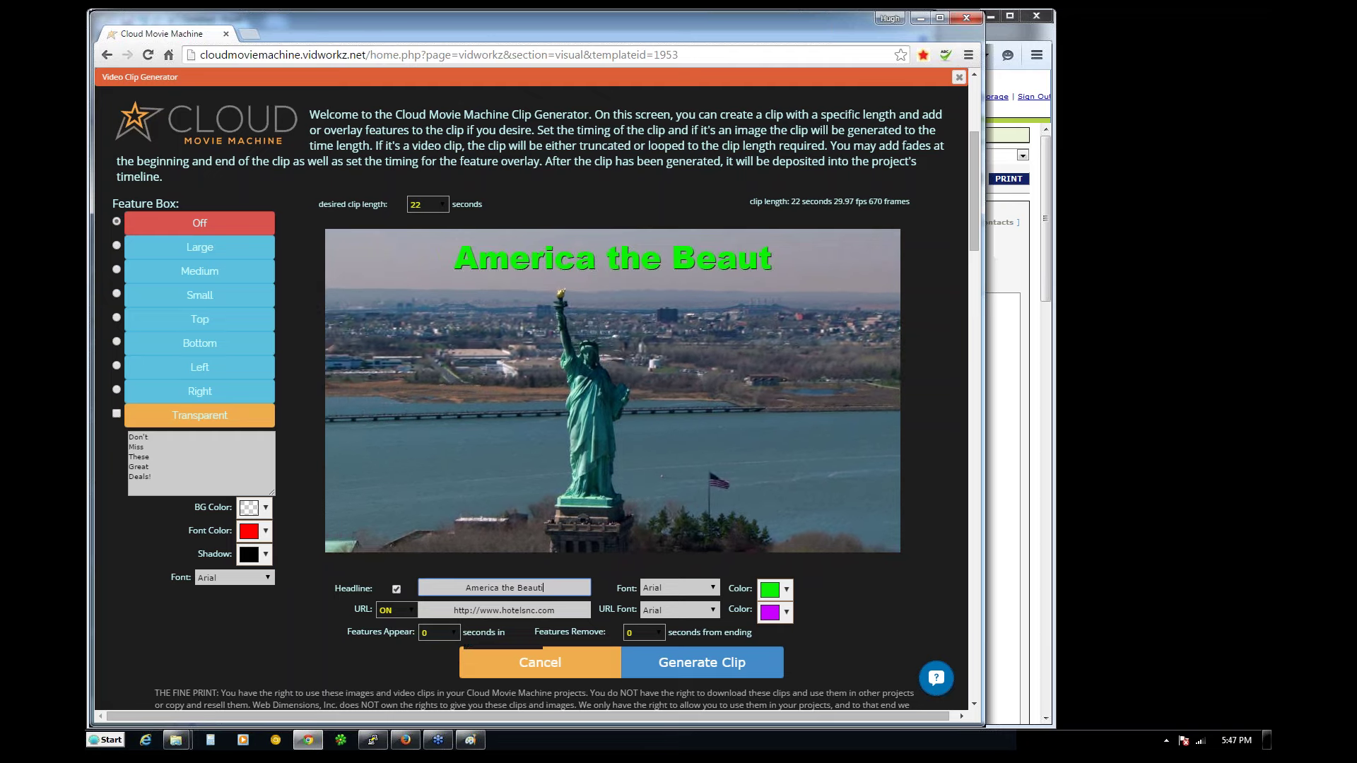
pyautogui.write('ful')
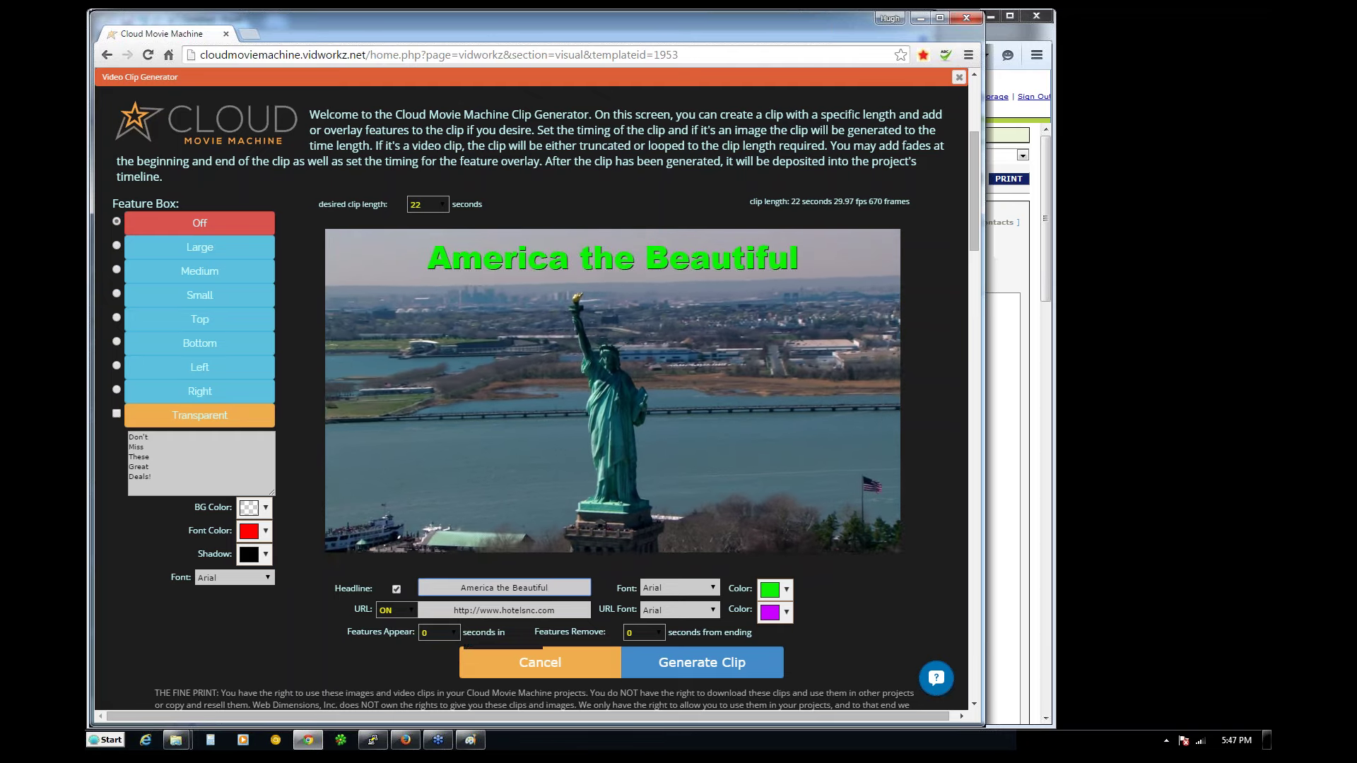
# - Turn on the right-hand feature box and pause the Statue of Liberty video preview
pyautogui.click(116, 391)
pyautogui.moveTo(151, 477); pyautogui.dragTo(128, 436)
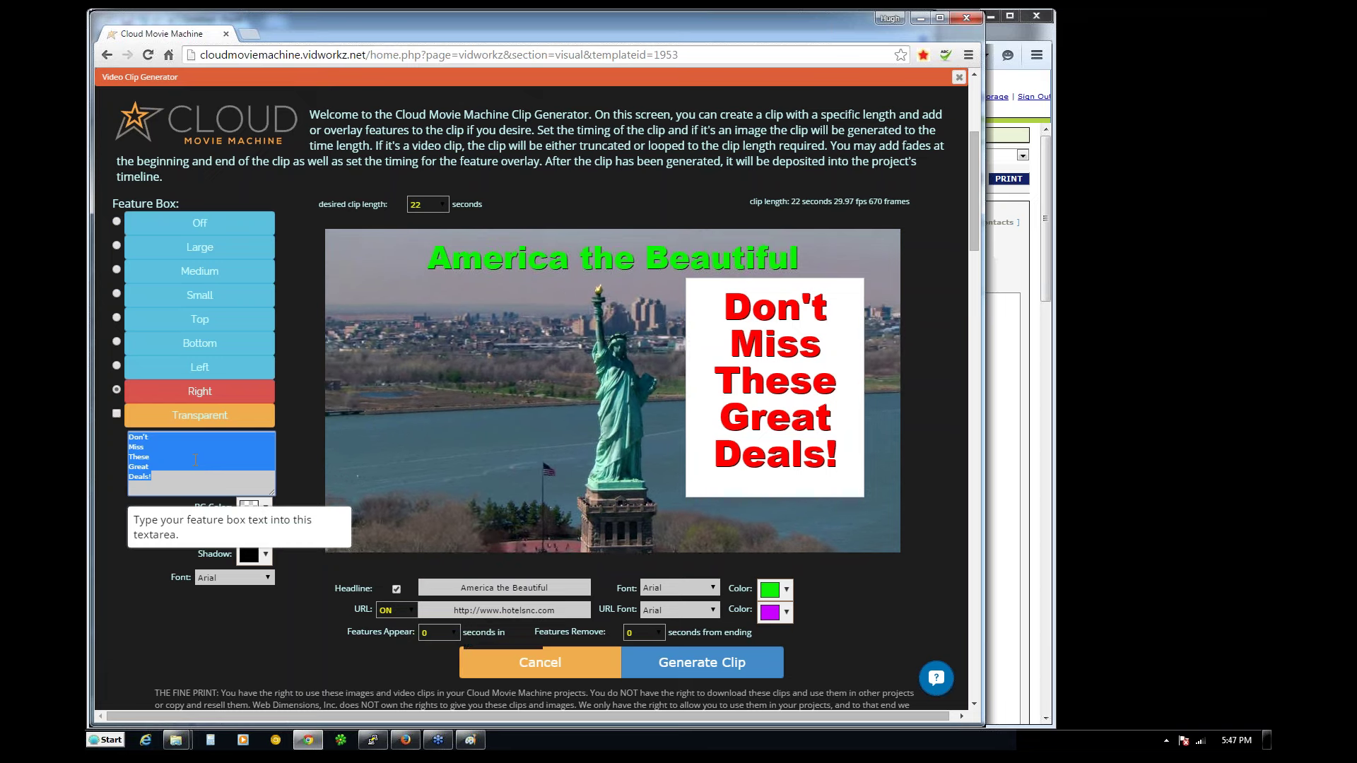
pyautogui.rightClick(523, 466)
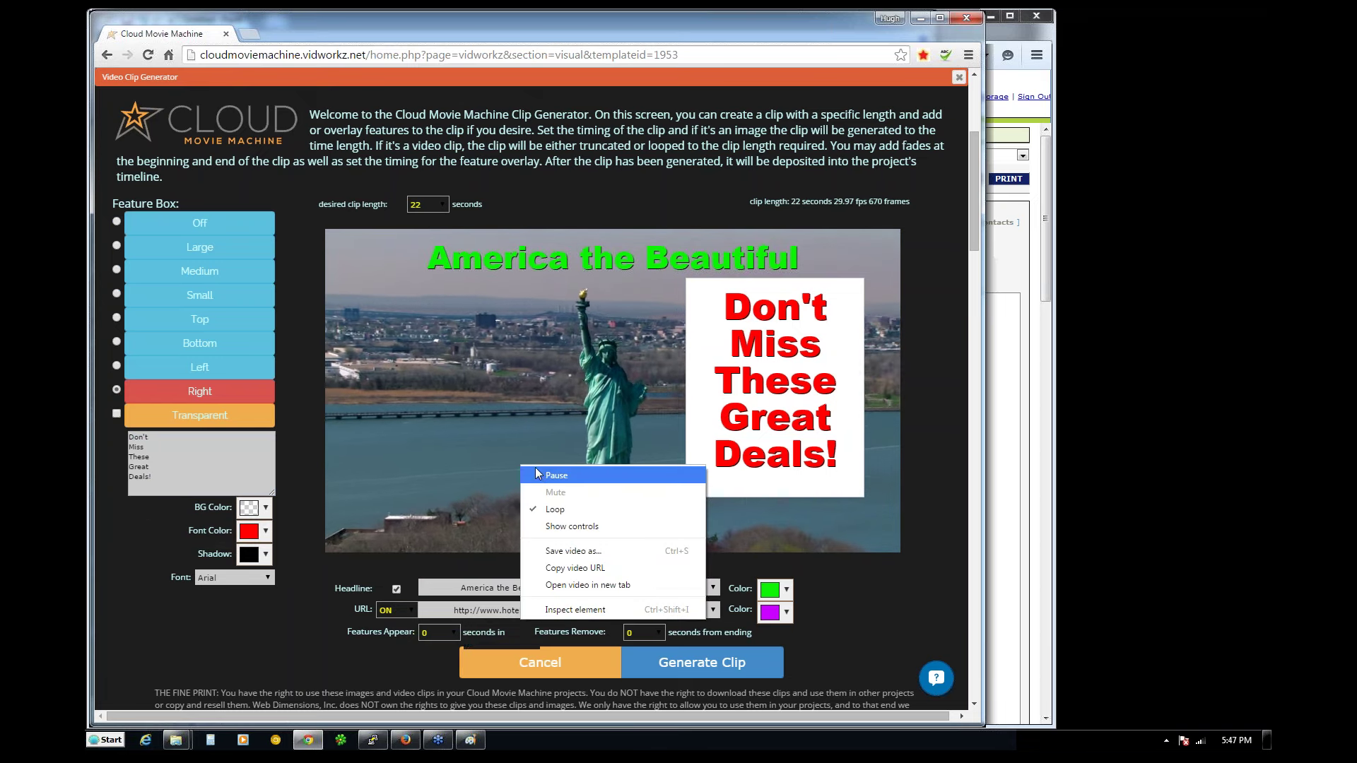
pyautogui.click(822, 590)
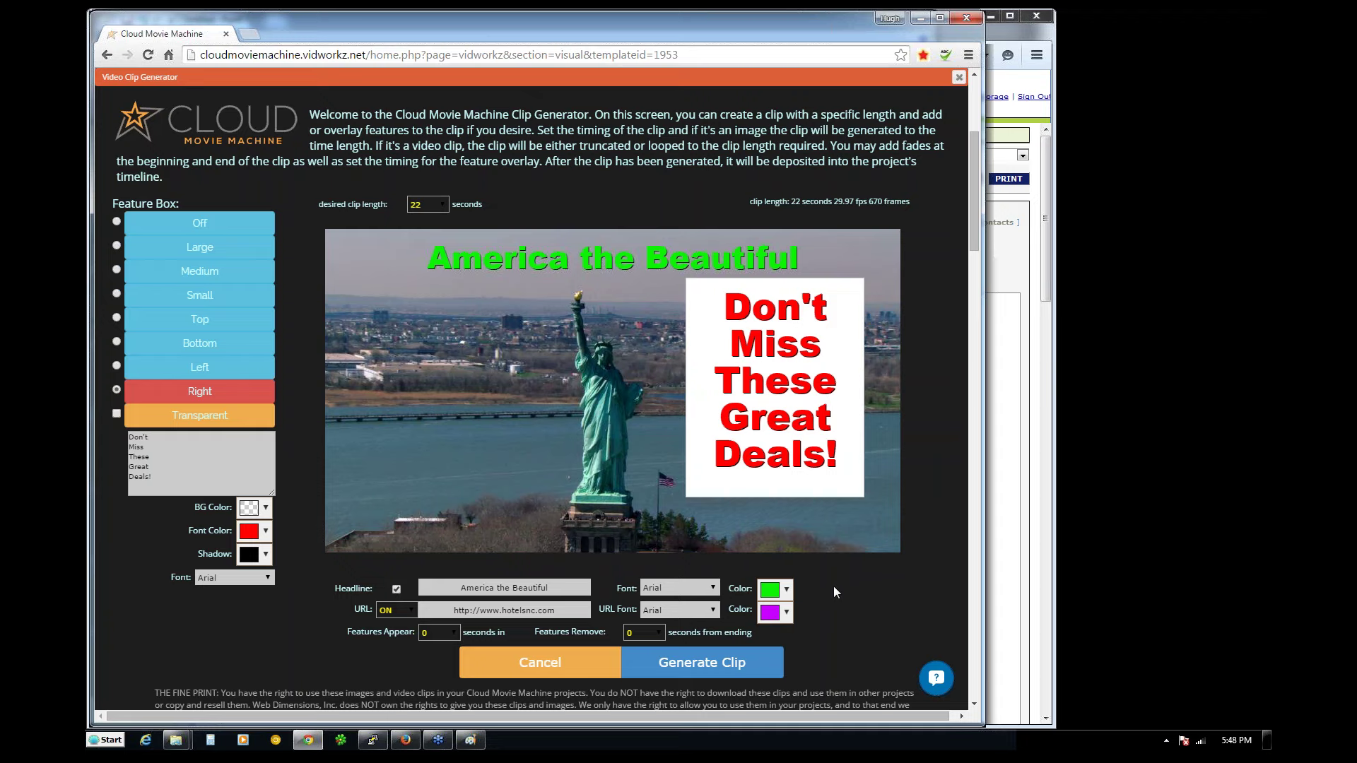
# - Replace the feature box text with "Love it or Leave"
pyautogui.moveTo(170, 478); pyautogui.dragTo(128, 435)
pyautogui.write('Love it or')
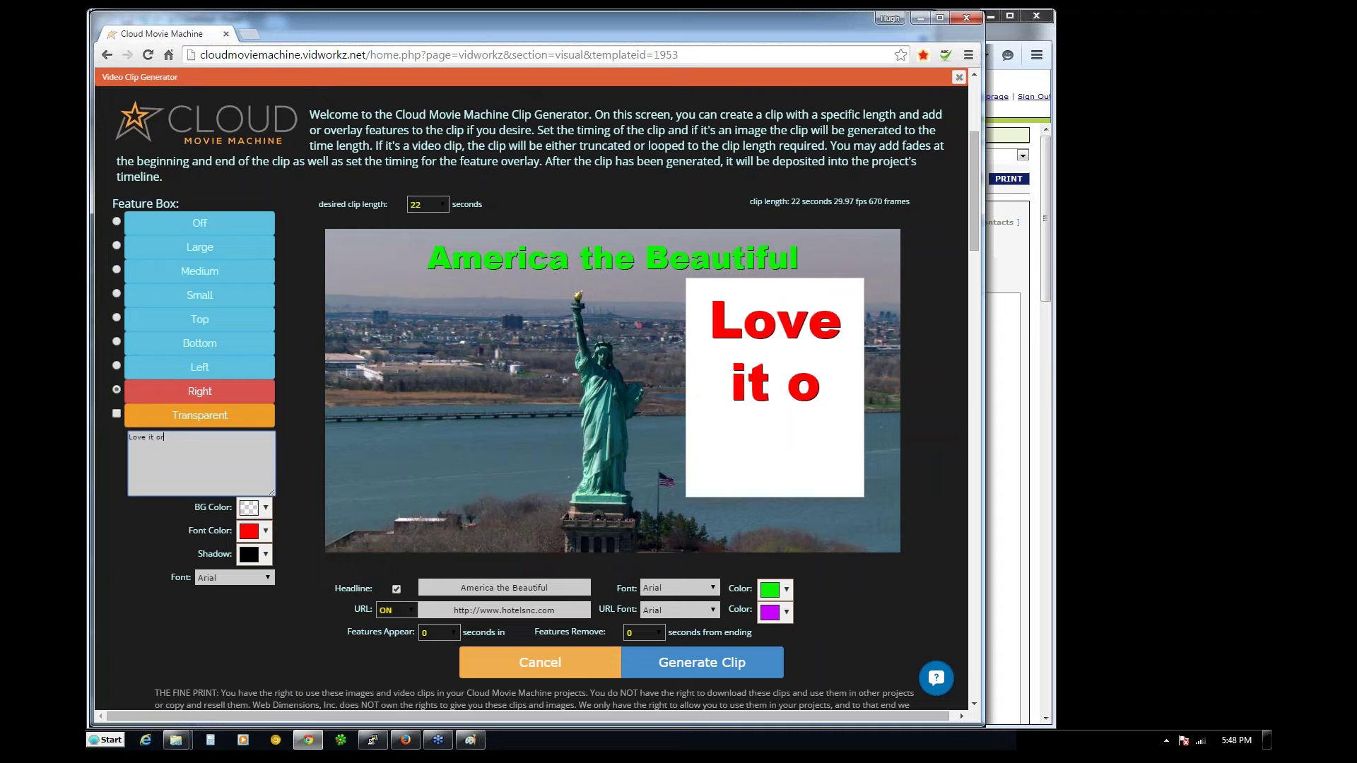
pyautogui.write(' LEave')
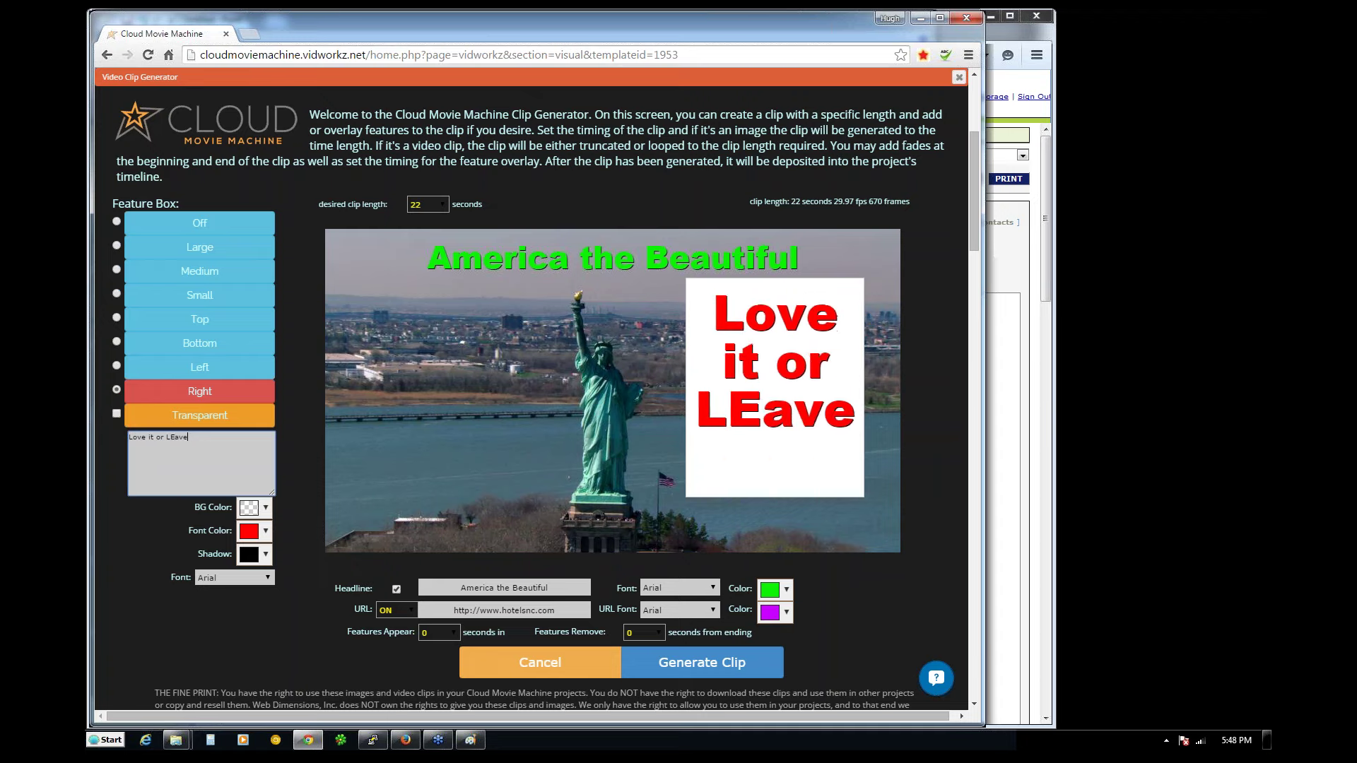
pyautogui.press('BackSpace')
pyautogui.press('BackSpace')
pyautogui.press('BackSpace')
pyautogui.press('BackSpace')
pyautogui.write('eav')
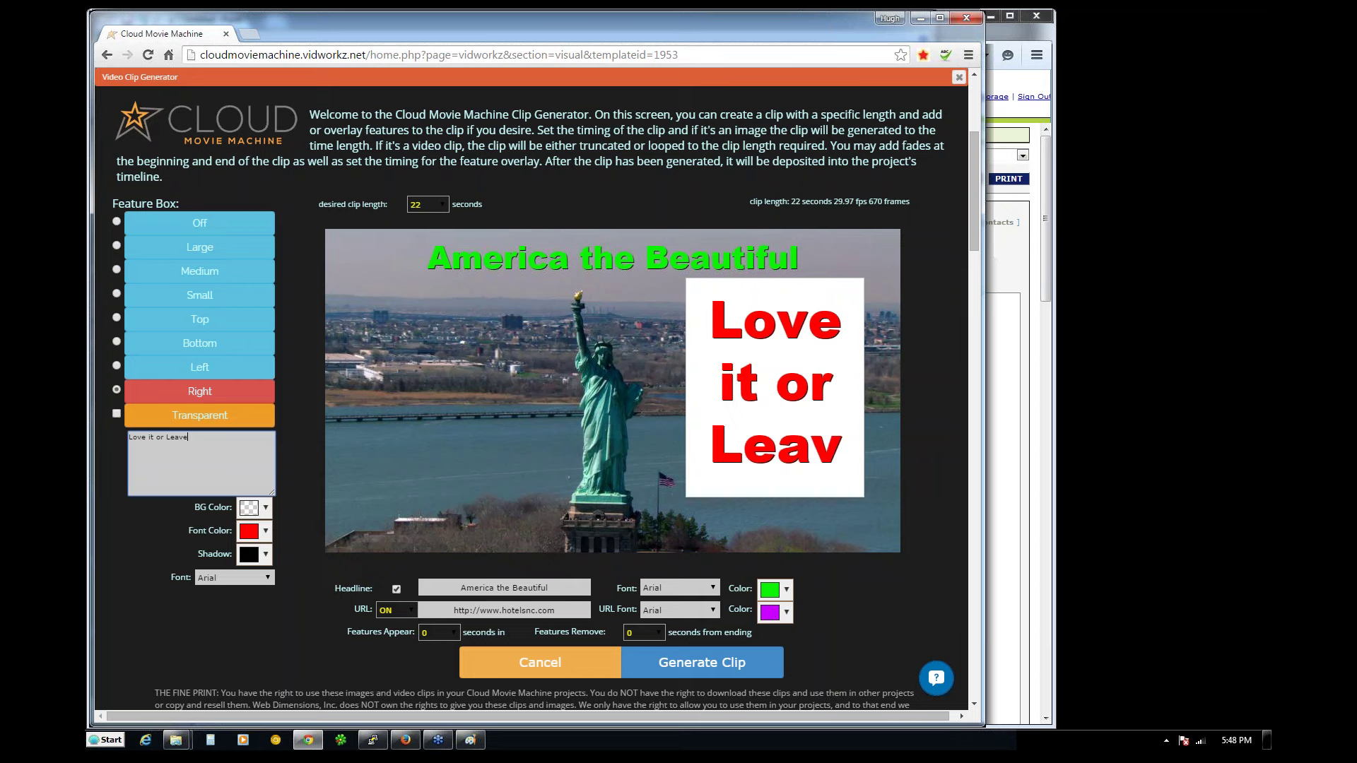
# - Put each word of the feature box text on its own line and add "it" as the last line
pyautogui.click(146, 438)
pyautogui.press('Return')
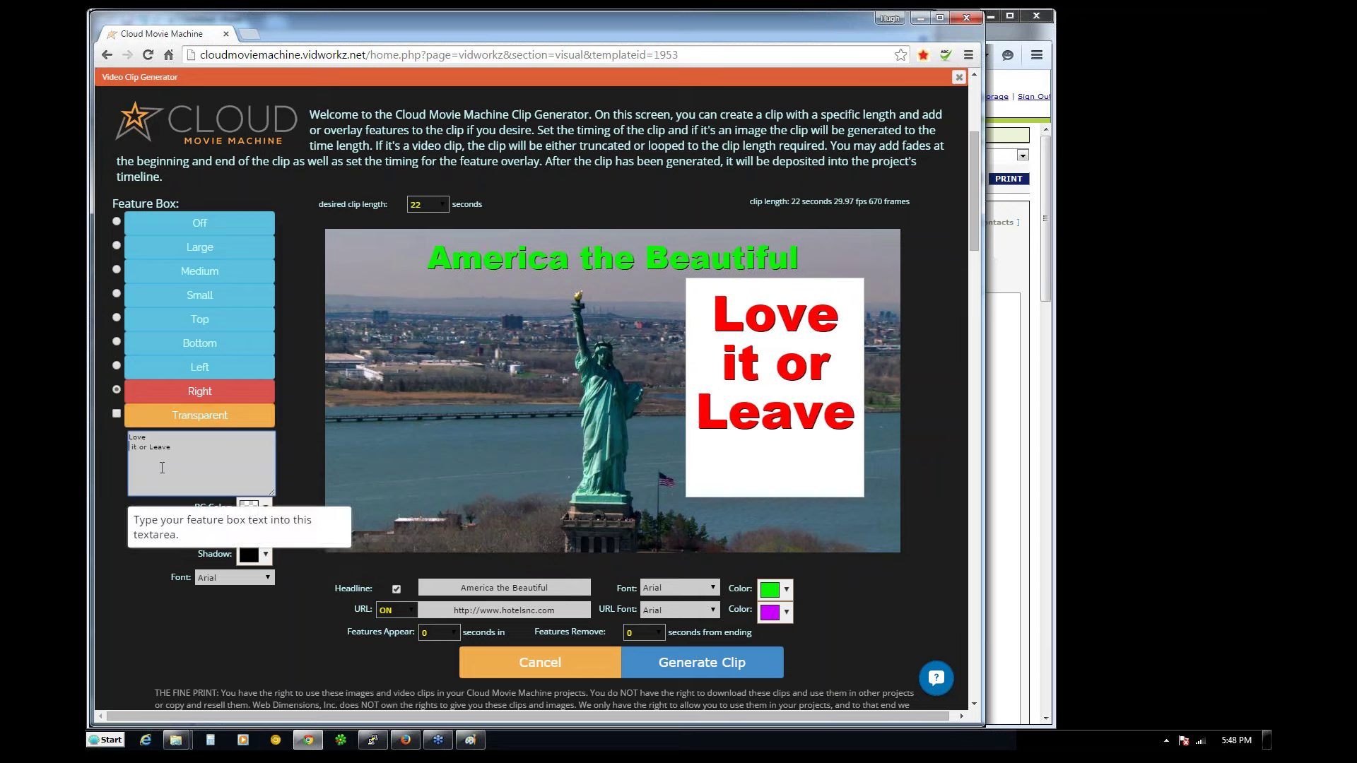
pyautogui.press('Return')
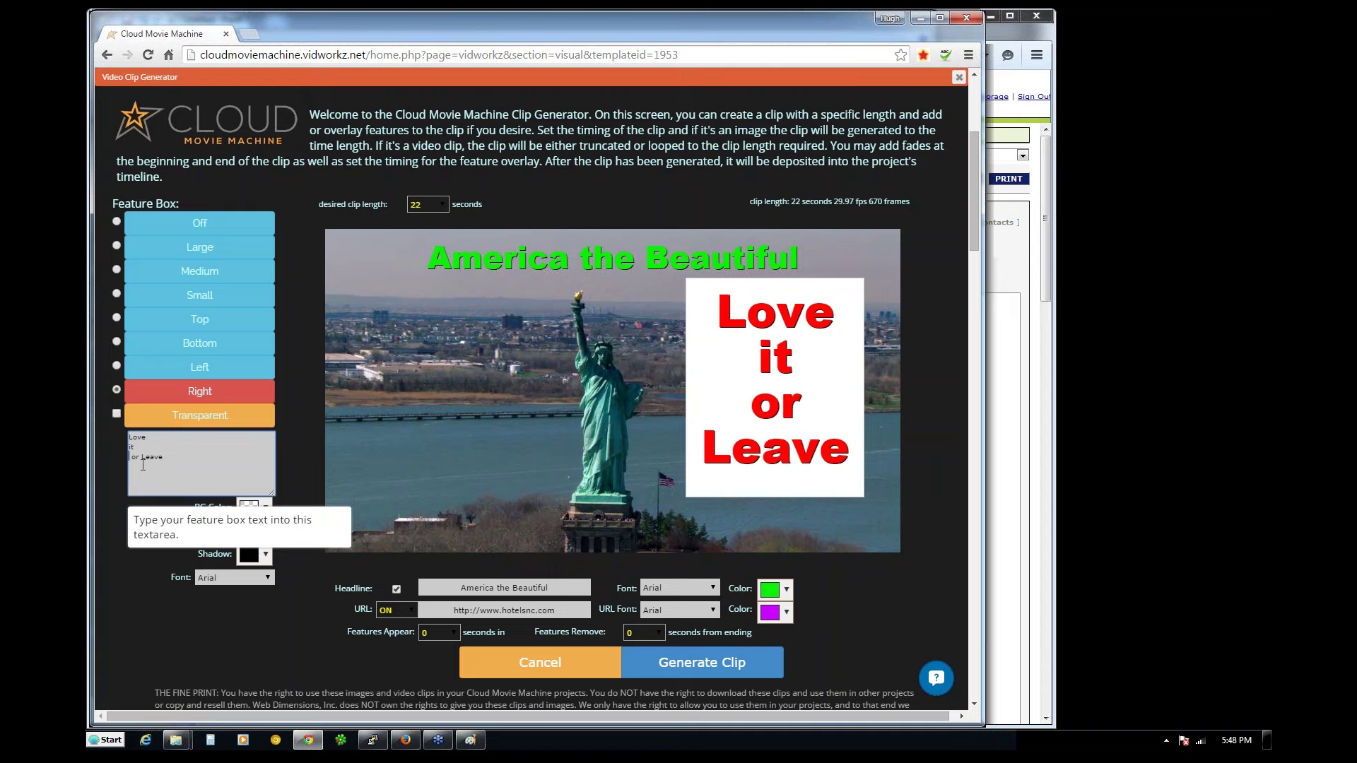
pyautogui.press('Return')
pyautogui.press('Return')
pyautogui.write('it')
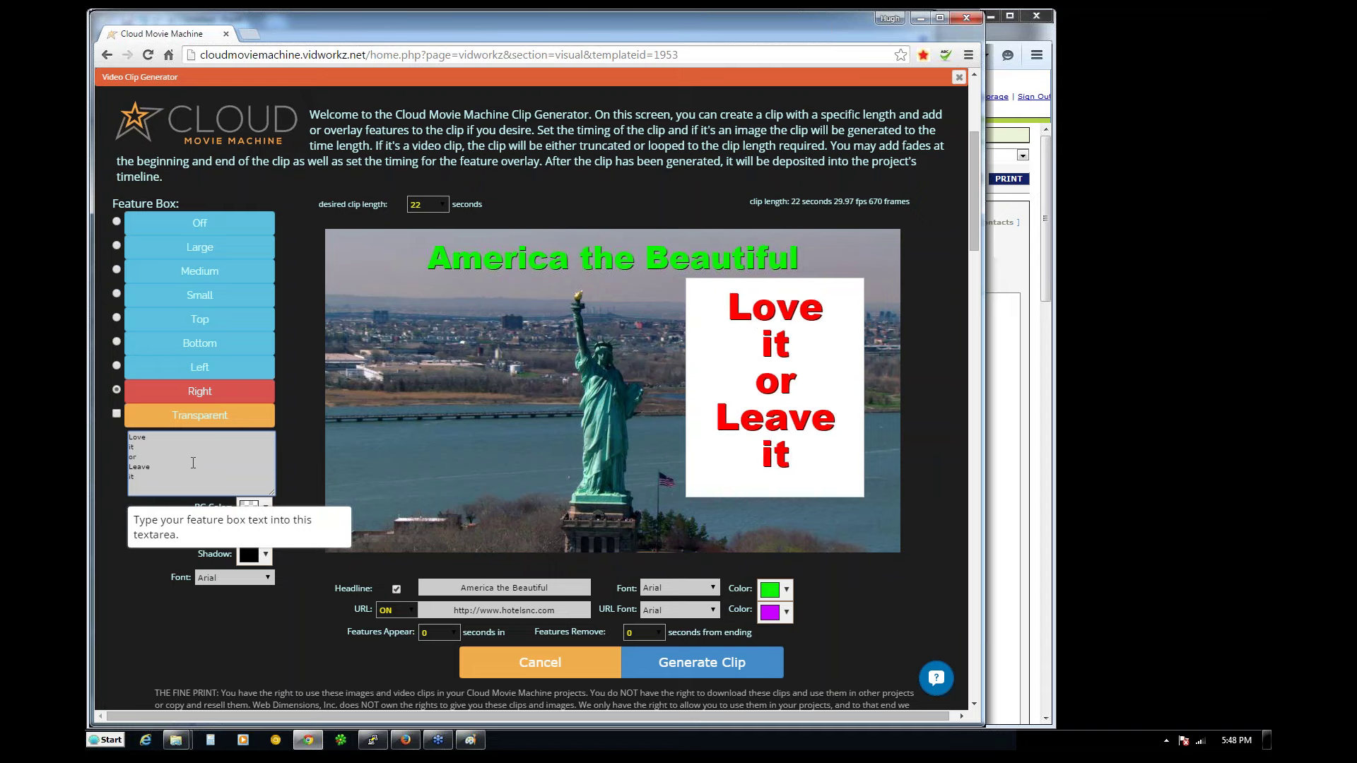
pyautogui.press('Return')
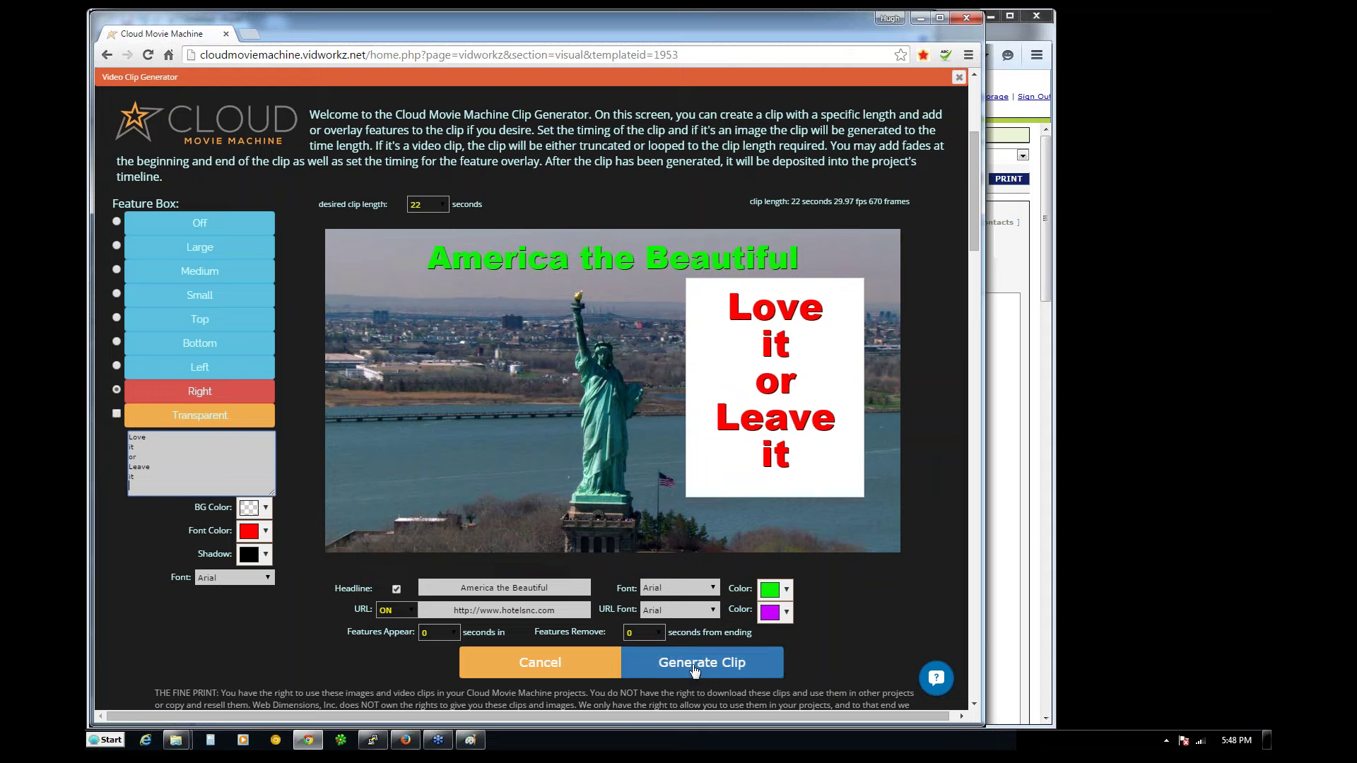
# - Set the features to appear at 4 seconds and be removed 3 seconds from the ending, and generate the clip
pyautogui.click(448, 637)
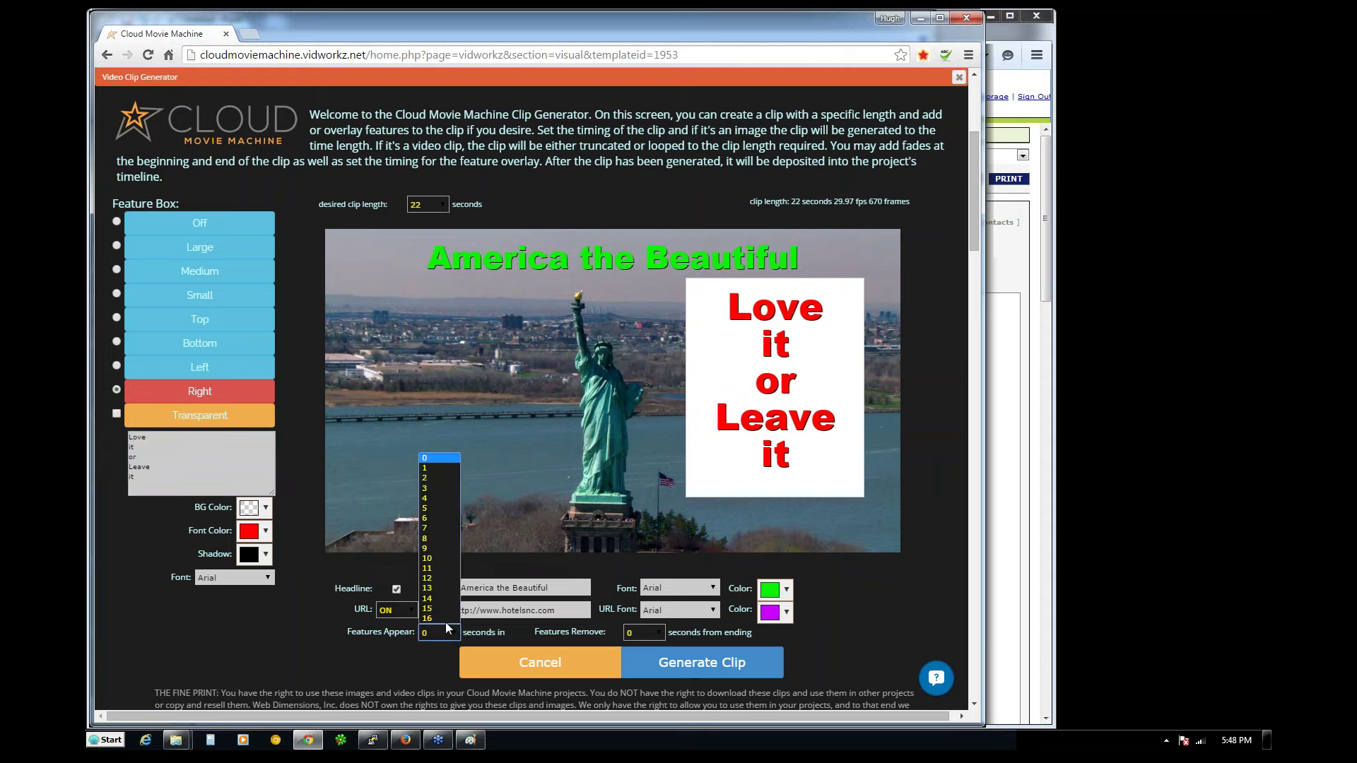
pyautogui.click(439, 498)
pyautogui.click(637, 634)
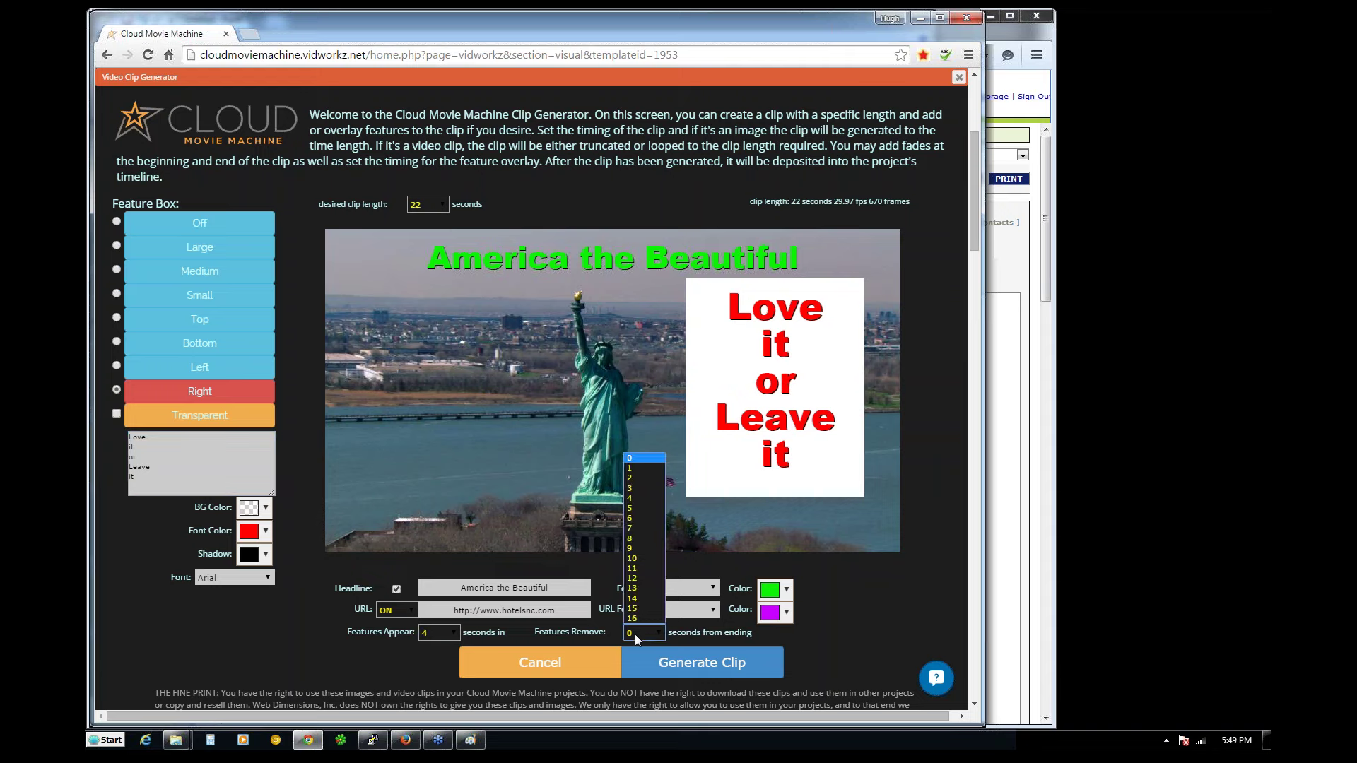
pyautogui.click(638, 489)
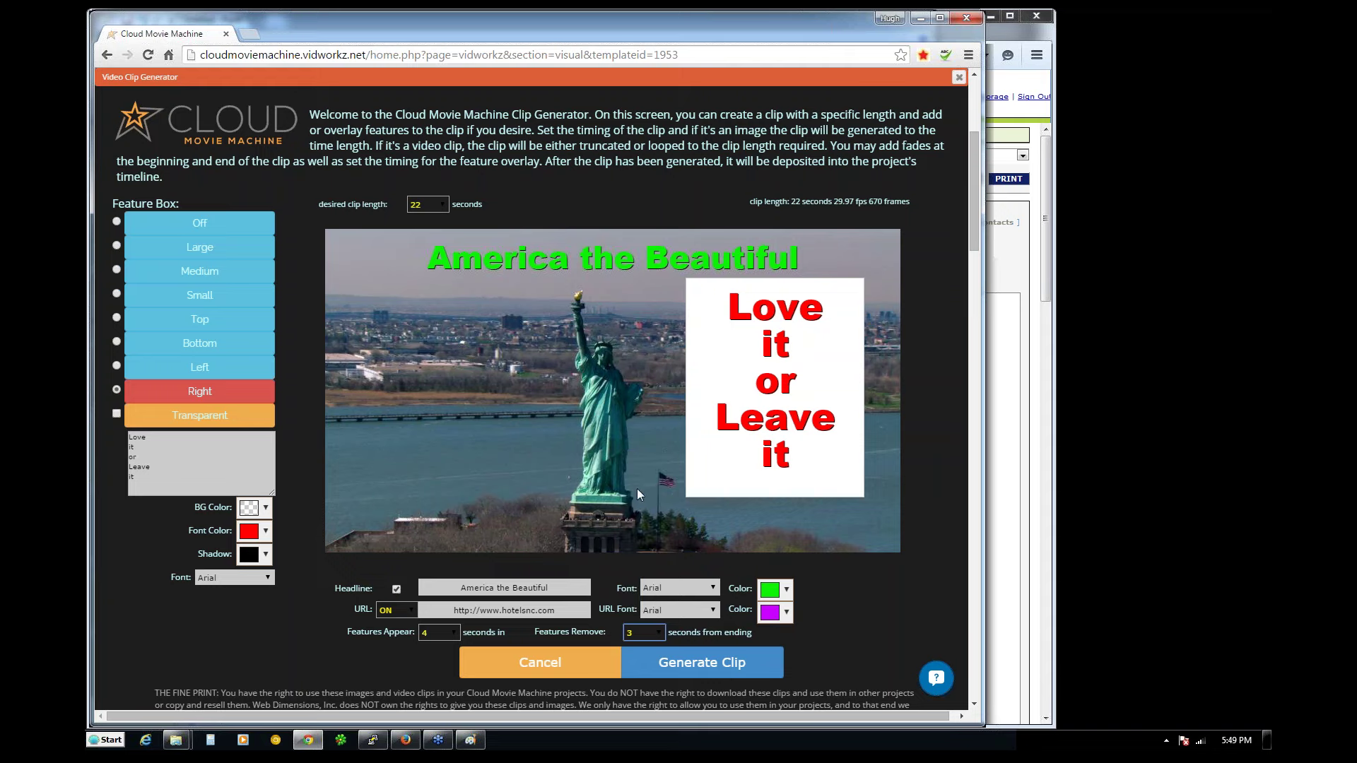
pyautogui.click(703, 663)
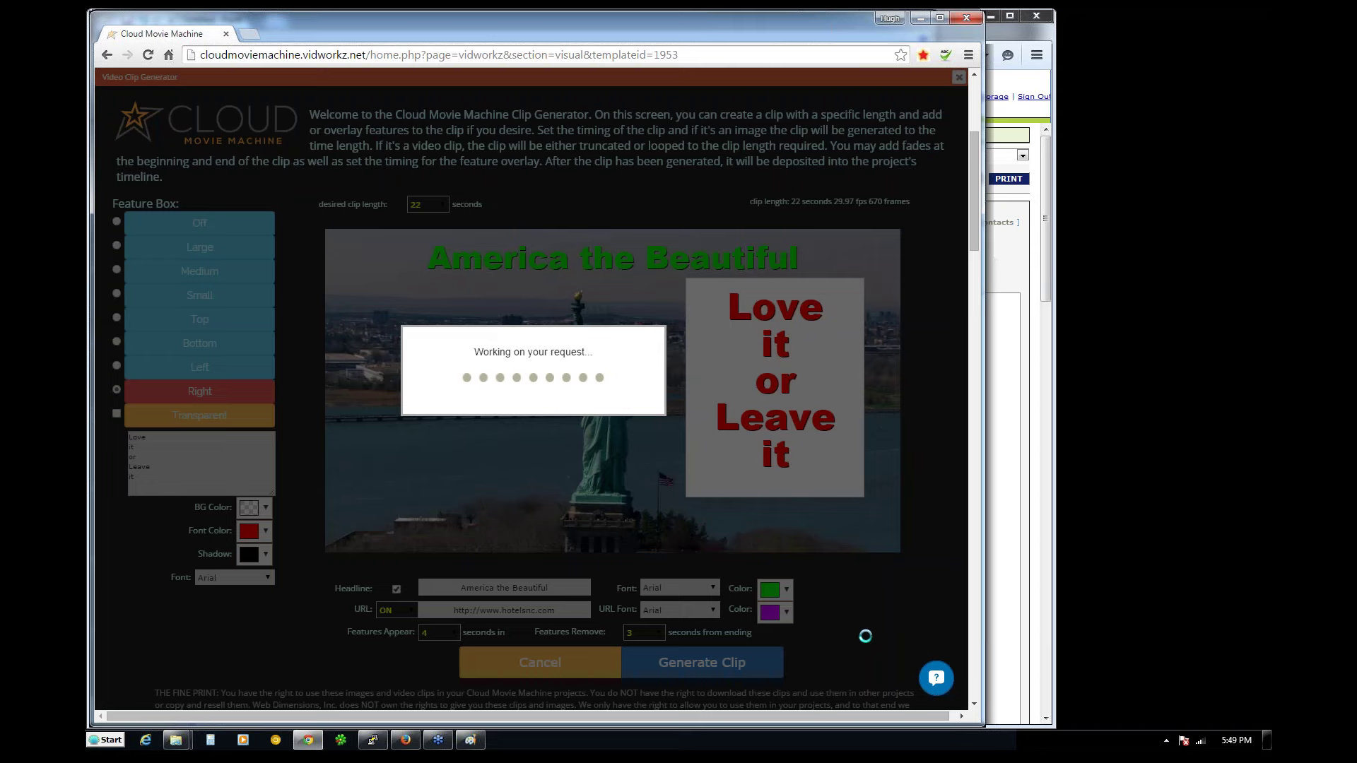
pyautogui.moveTo(382, 744)
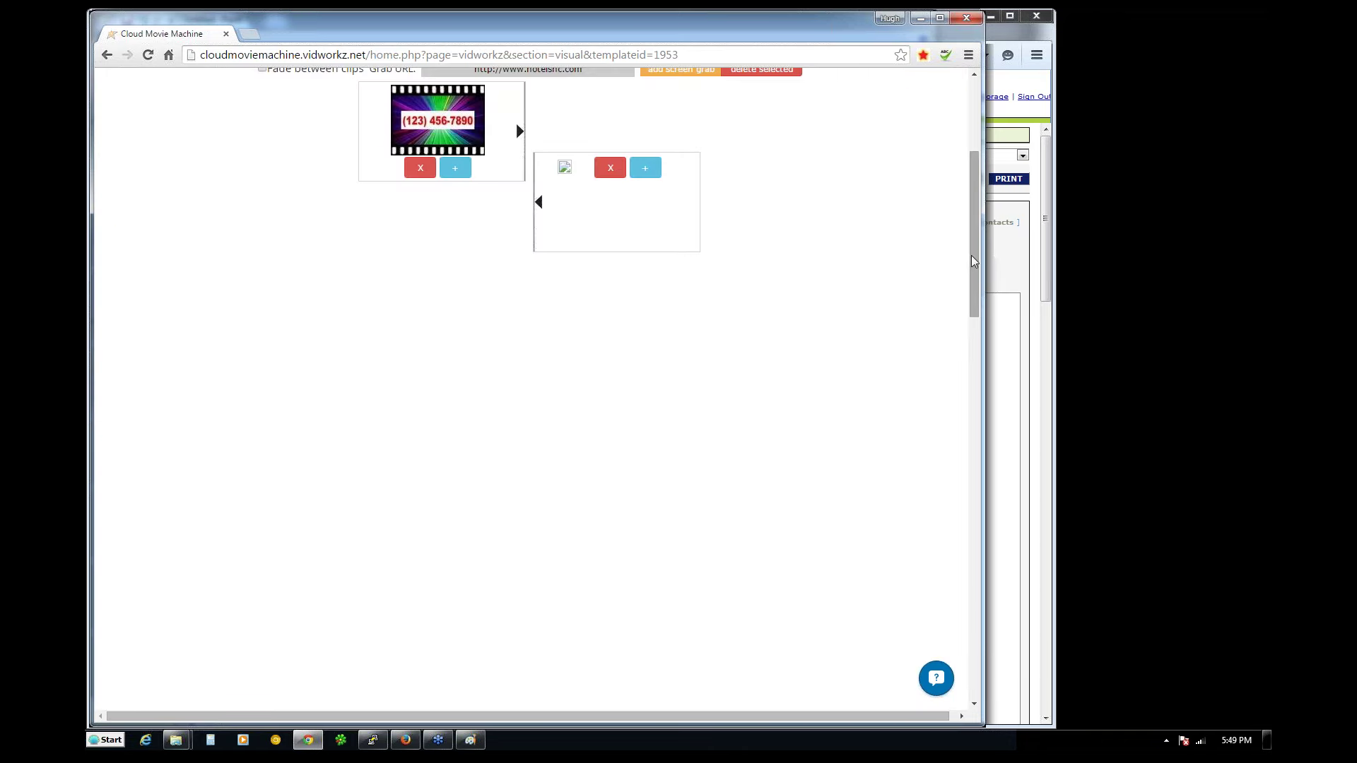
# - Reload the timeline by running refreshTimeline(); in the browser's developer console, and close the developer tools
pyautogui.moveTo(974, 256); pyautogui.dragTo(980, 193)
pyautogui.scroll(1, 972, 226)
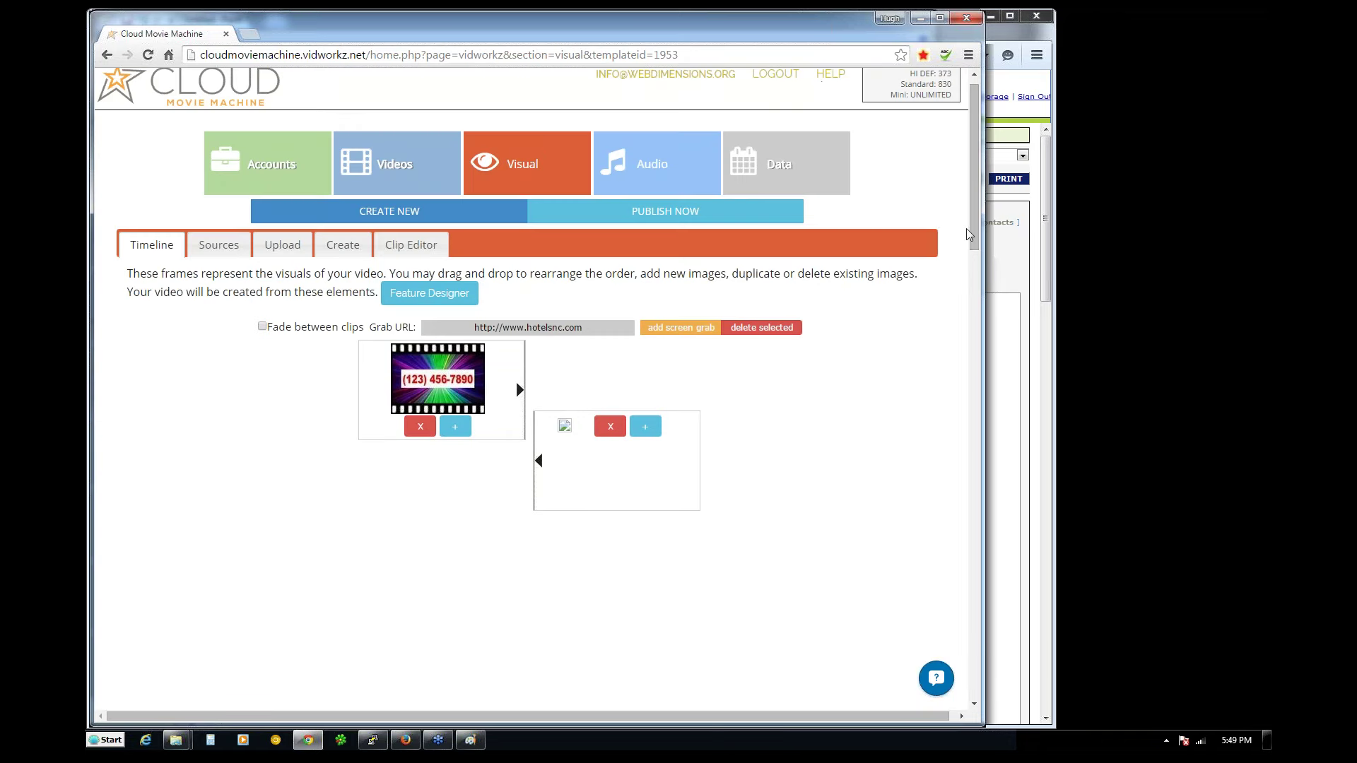
pyautogui.rightClick(820, 460)
pyautogui.click(876, 631)
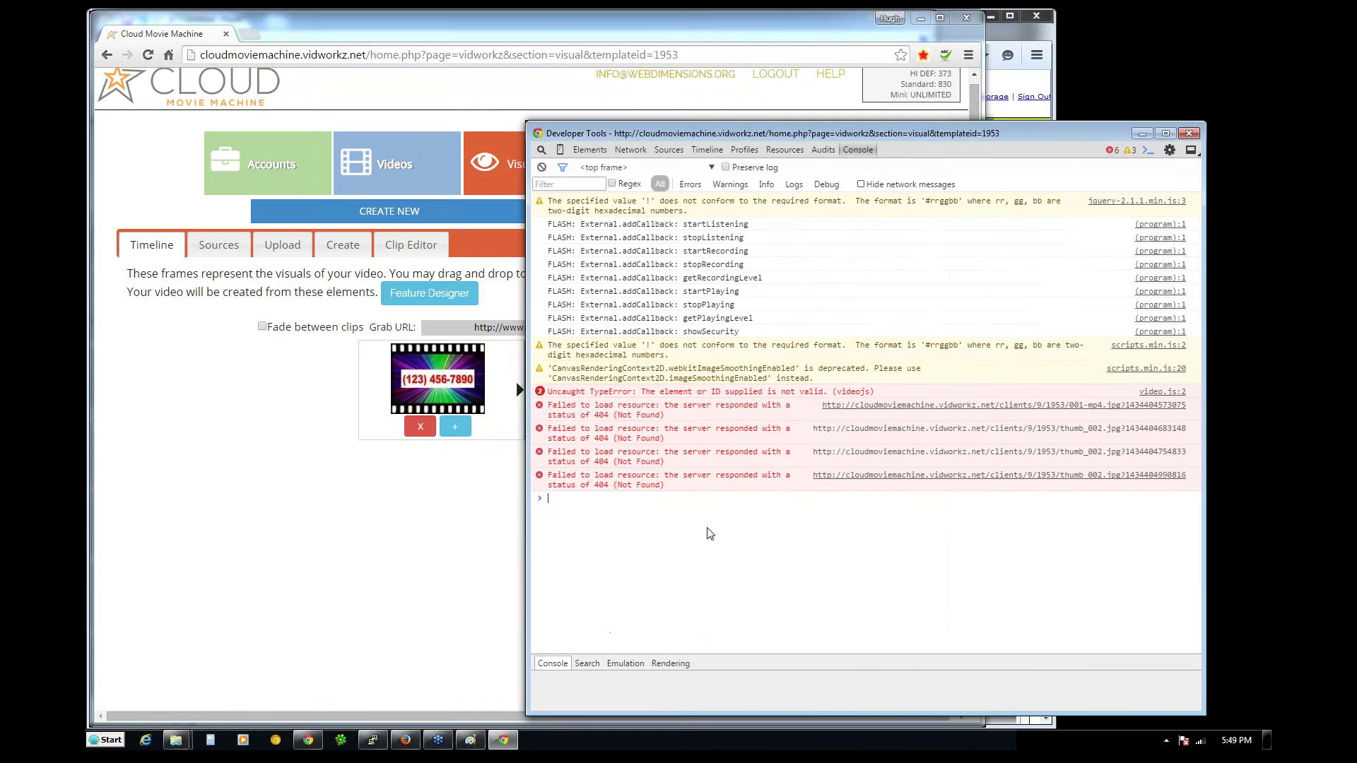
pyautogui.click(624, 500)
pyautogui.write('refreshTimeline(')
pyautogui.write(');')
pyautogui.press('Return')
pyautogui.click(539, 135)
pyautogui.click(561, 446)
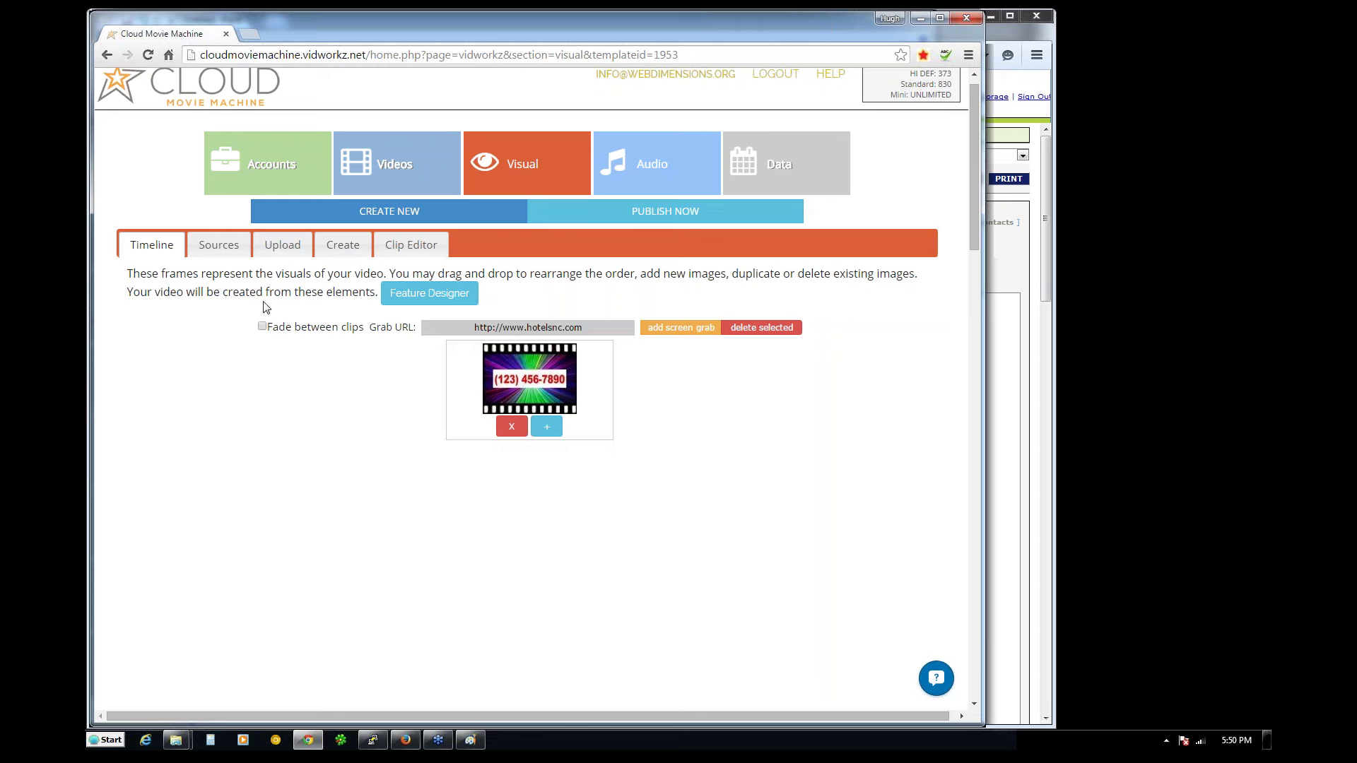
# - Look over the Upload and Create sections, briefly opening the Slide Creator's Clip Designer and closing it again
pyautogui.click(270, 250)
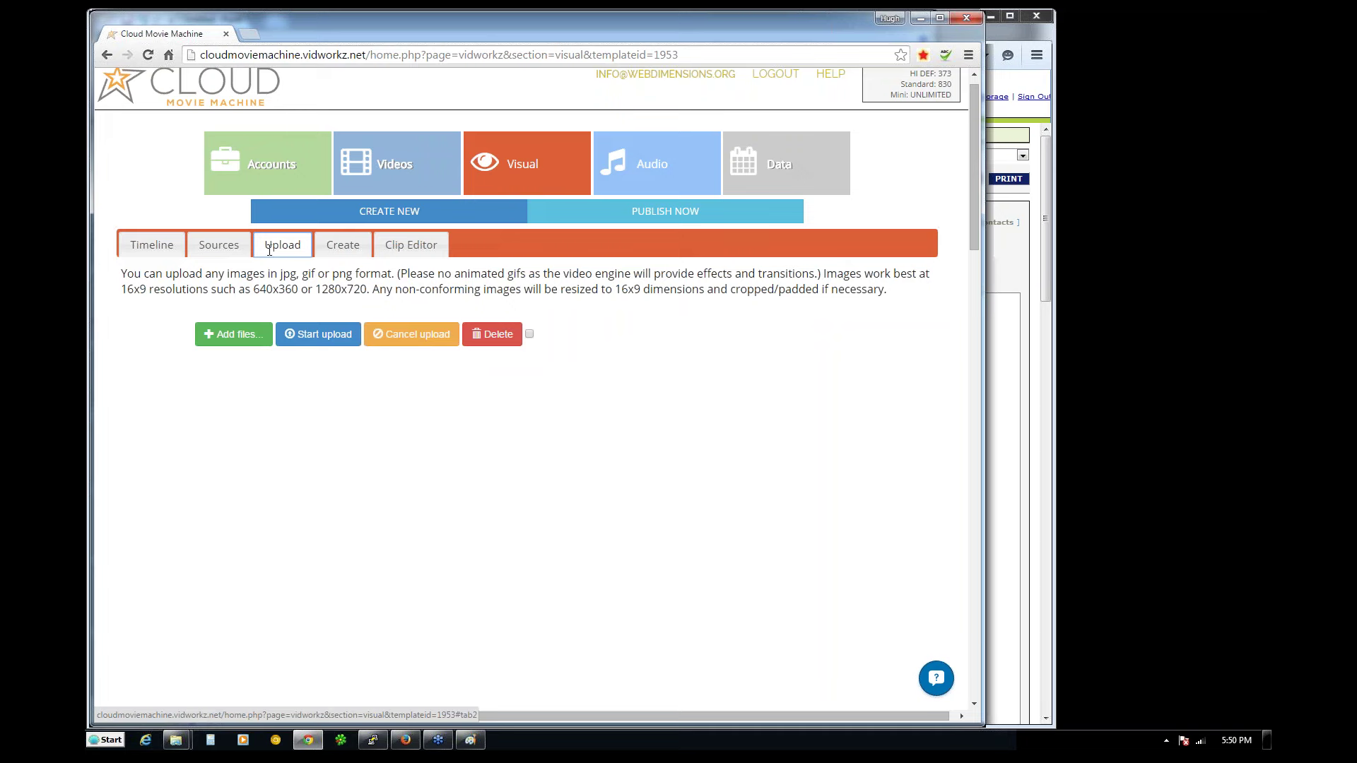
pyautogui.click(330, 249)
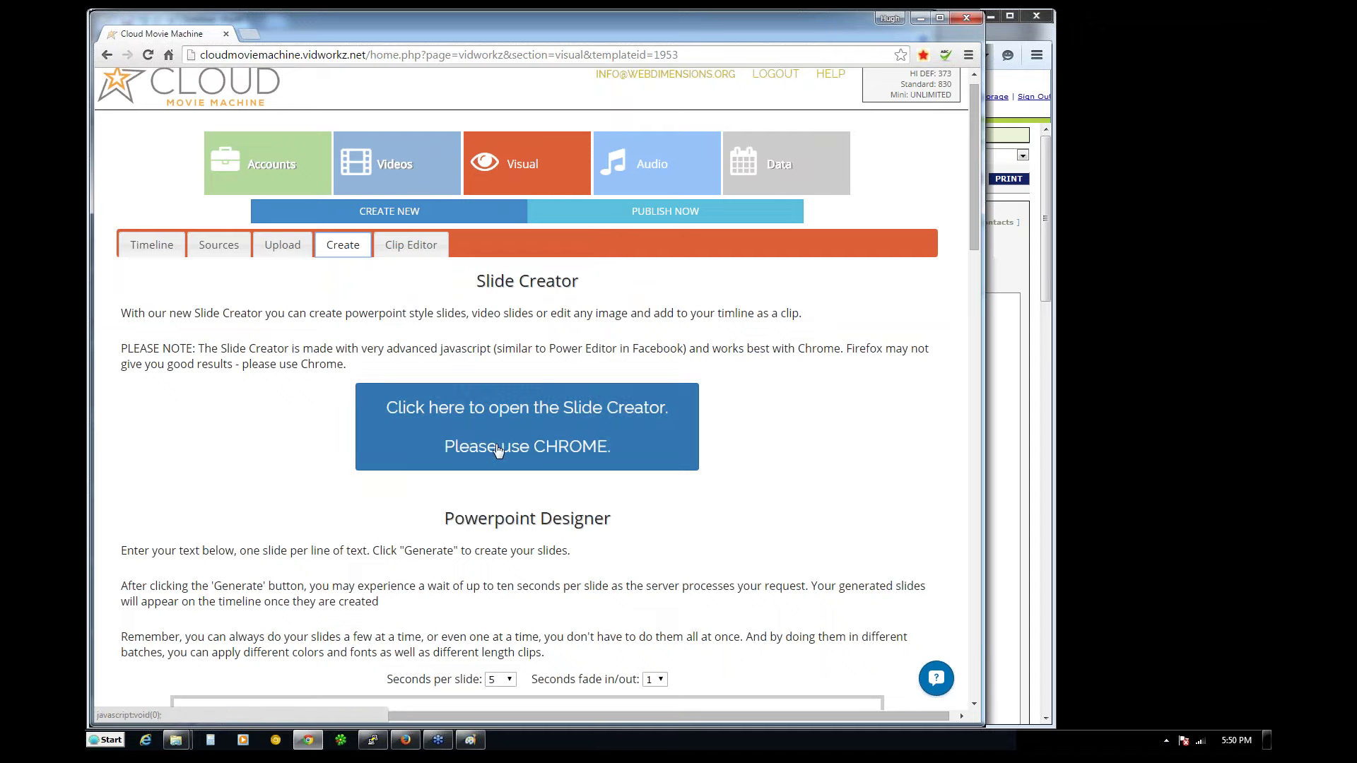
pyautogui.click(534, 425)
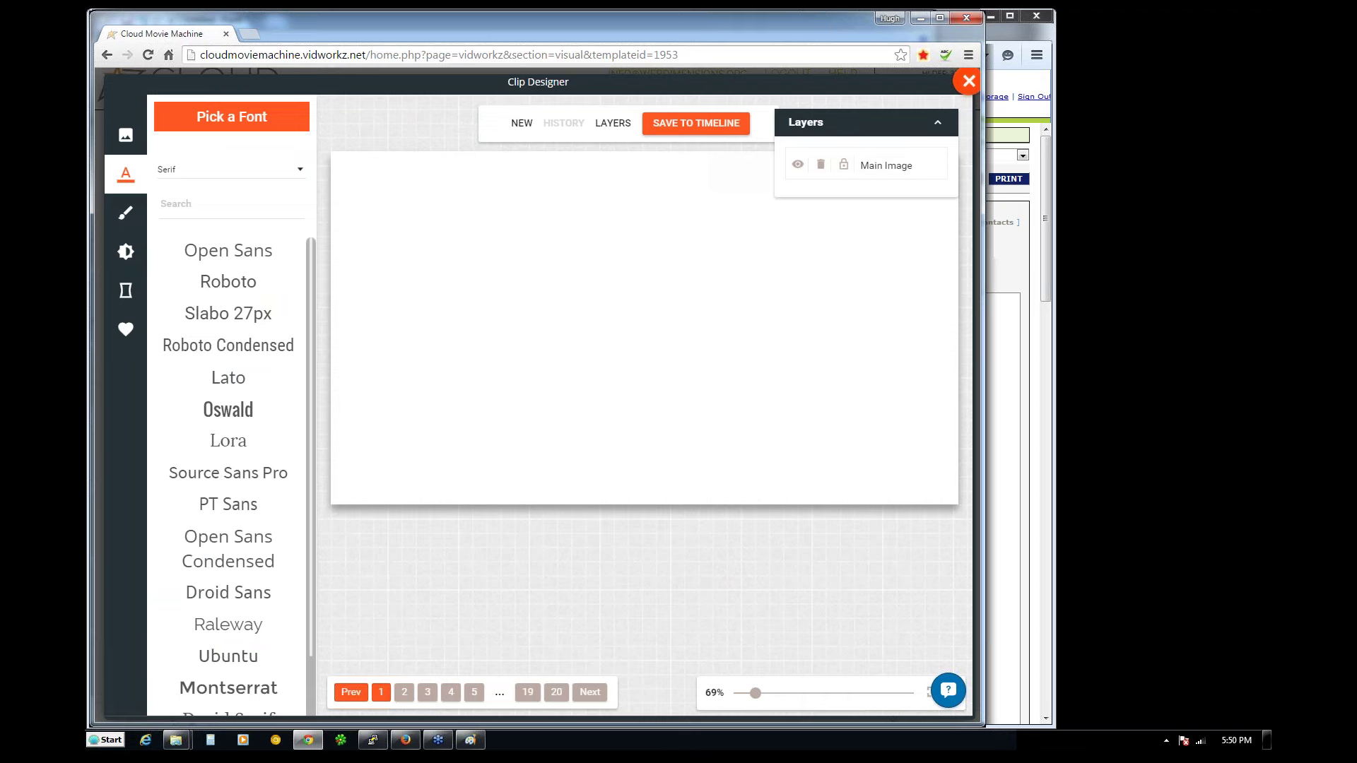
pyautogui.click(968, 81)
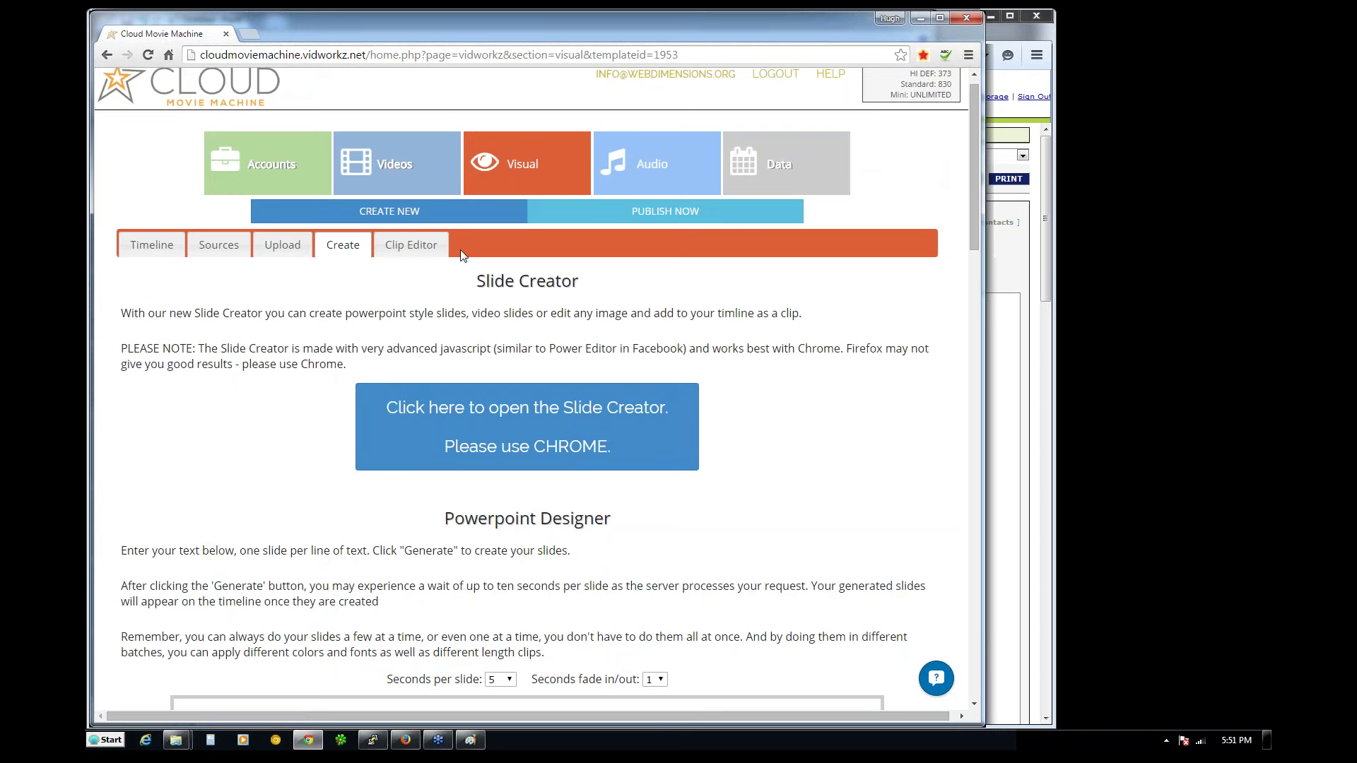
pyautogui.click(339, 242)
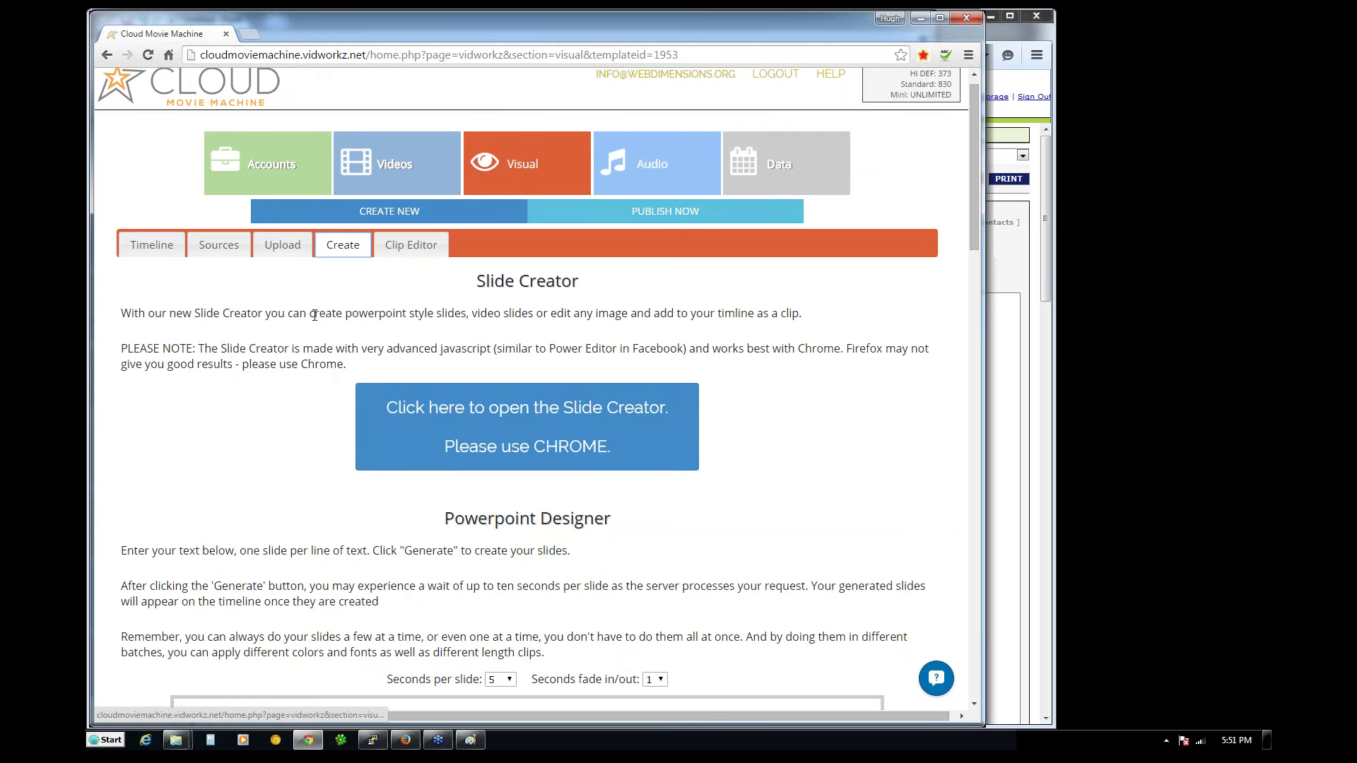
# - Open the Slide Creator and browse the fonts available for text
pyautogui.click(552, 438)
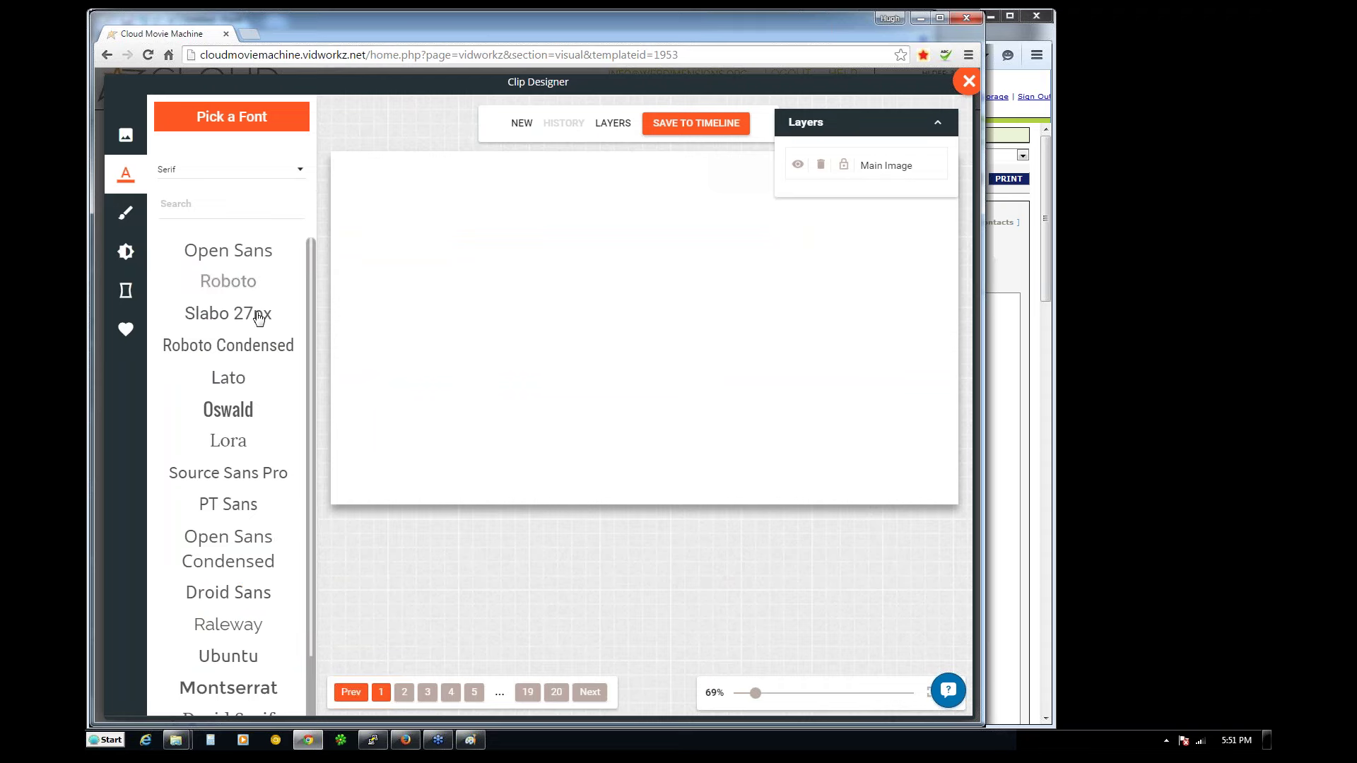
pyautogui.scroll(-1, 312, 375)
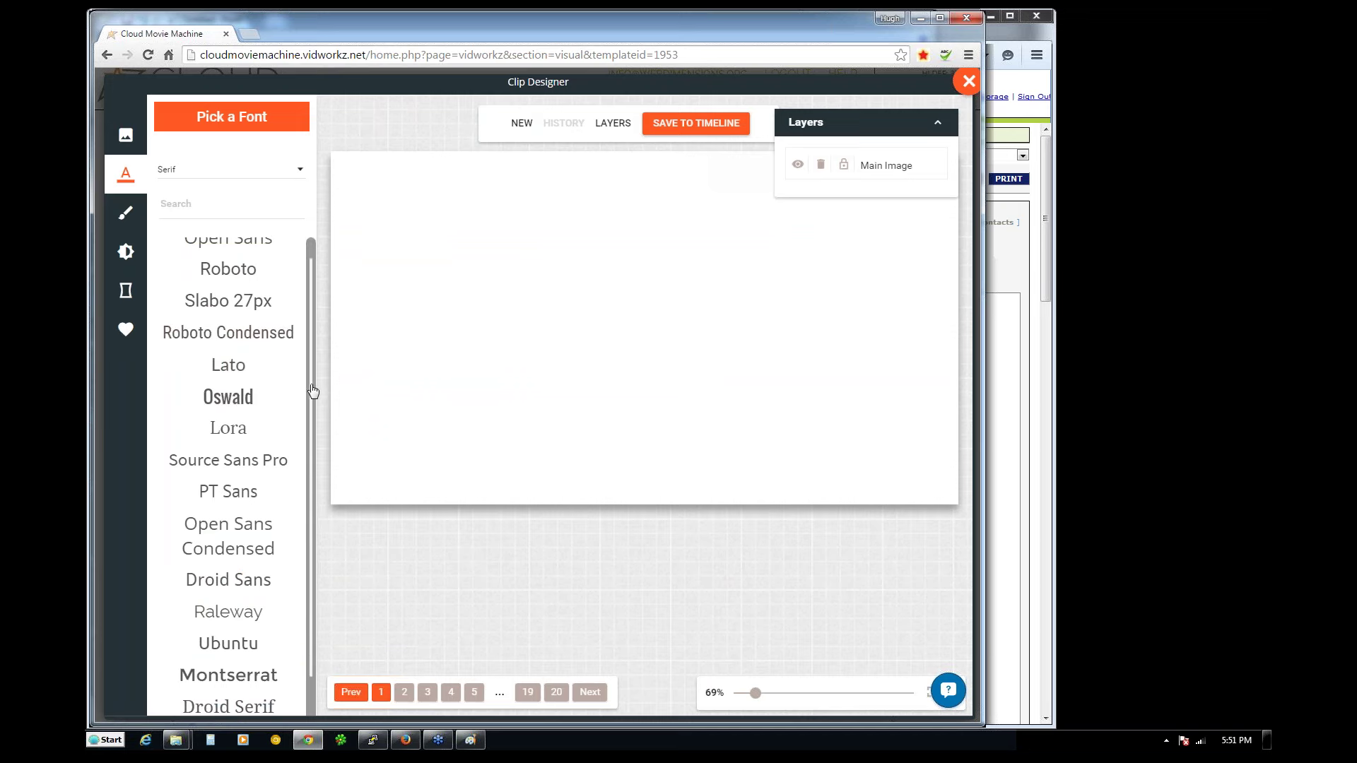
pyautogui.scroll(-1, 313, 404)
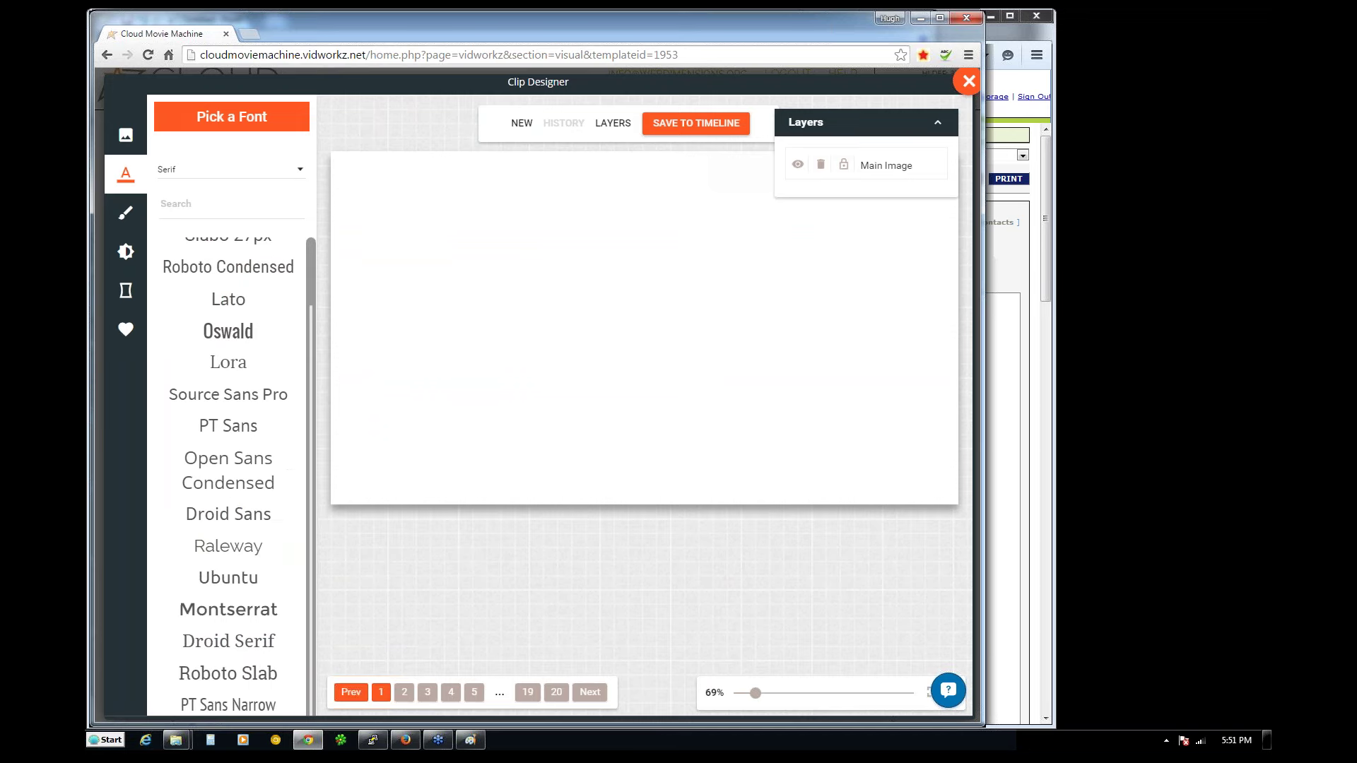
# - Add a text layer in the Montserrat font, set its color to dark navy blue and save the text settings
pyautogui.click(205, 618)
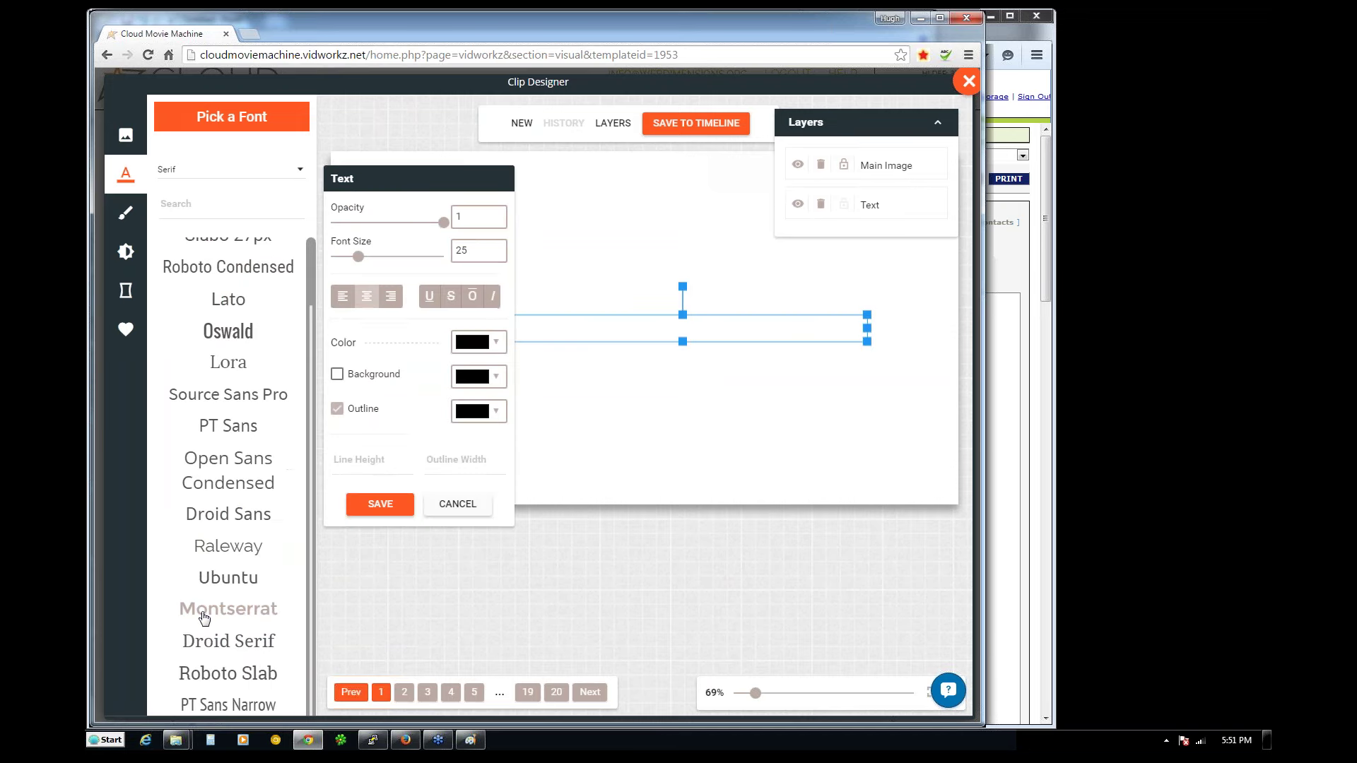
pyautogui.click(478, 342)
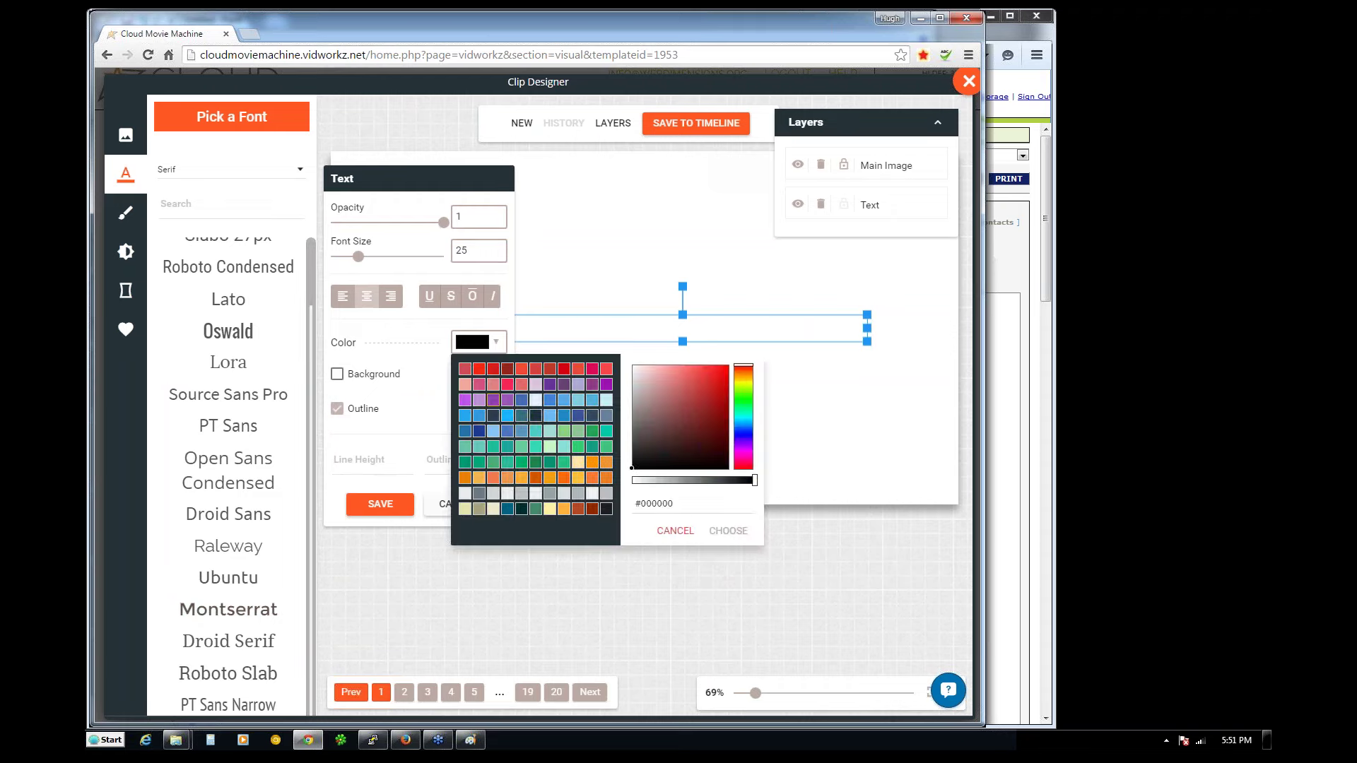
pyautogui.click(535, 416)
pyautogui.click(719, 530)
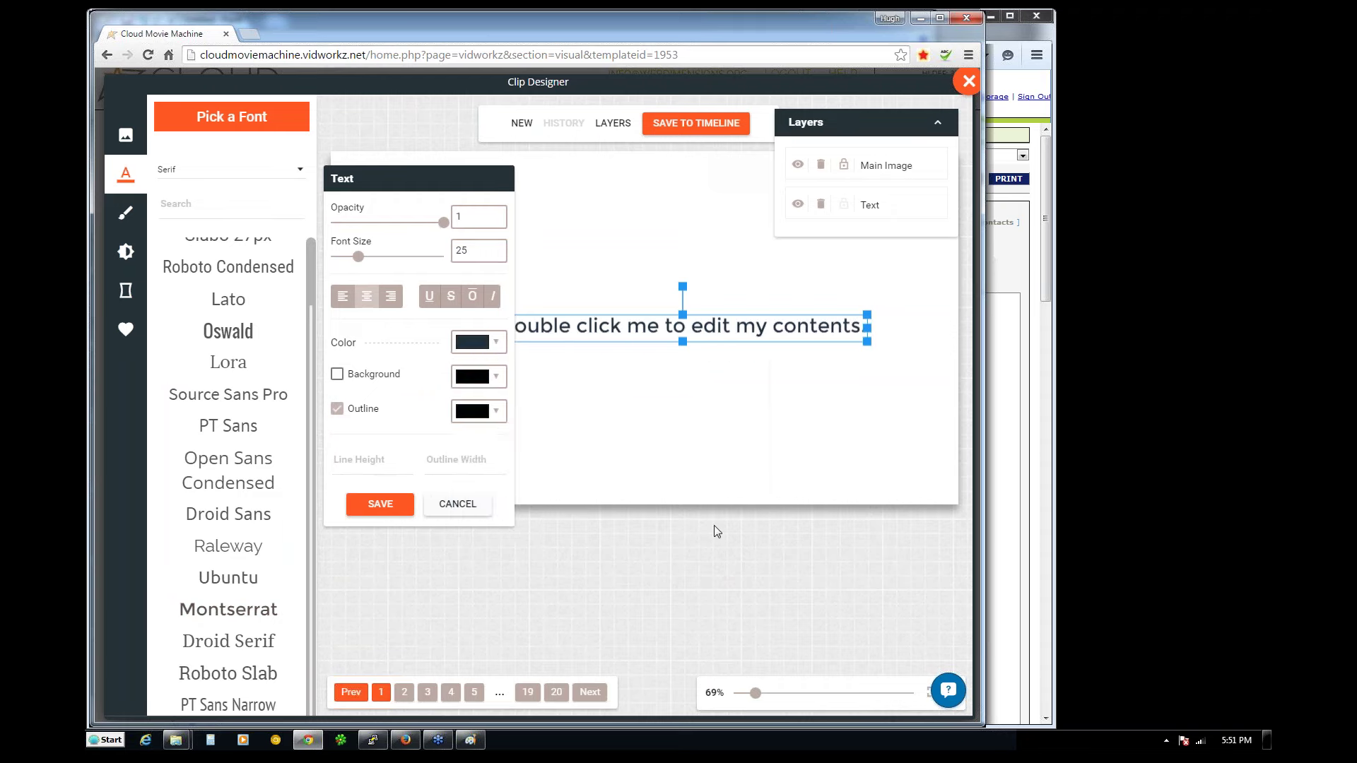
pyautogui.click(380, 504)
# - Move the text to the lower part of the slide and enlarge it to nearly full width, then delete its layer
pyautogui.moveTo(625, 346); pyautogui.dragTo(492, 451)
pyautogui.moveTo(736, 418); pyautogui.dragTo(864, 363)
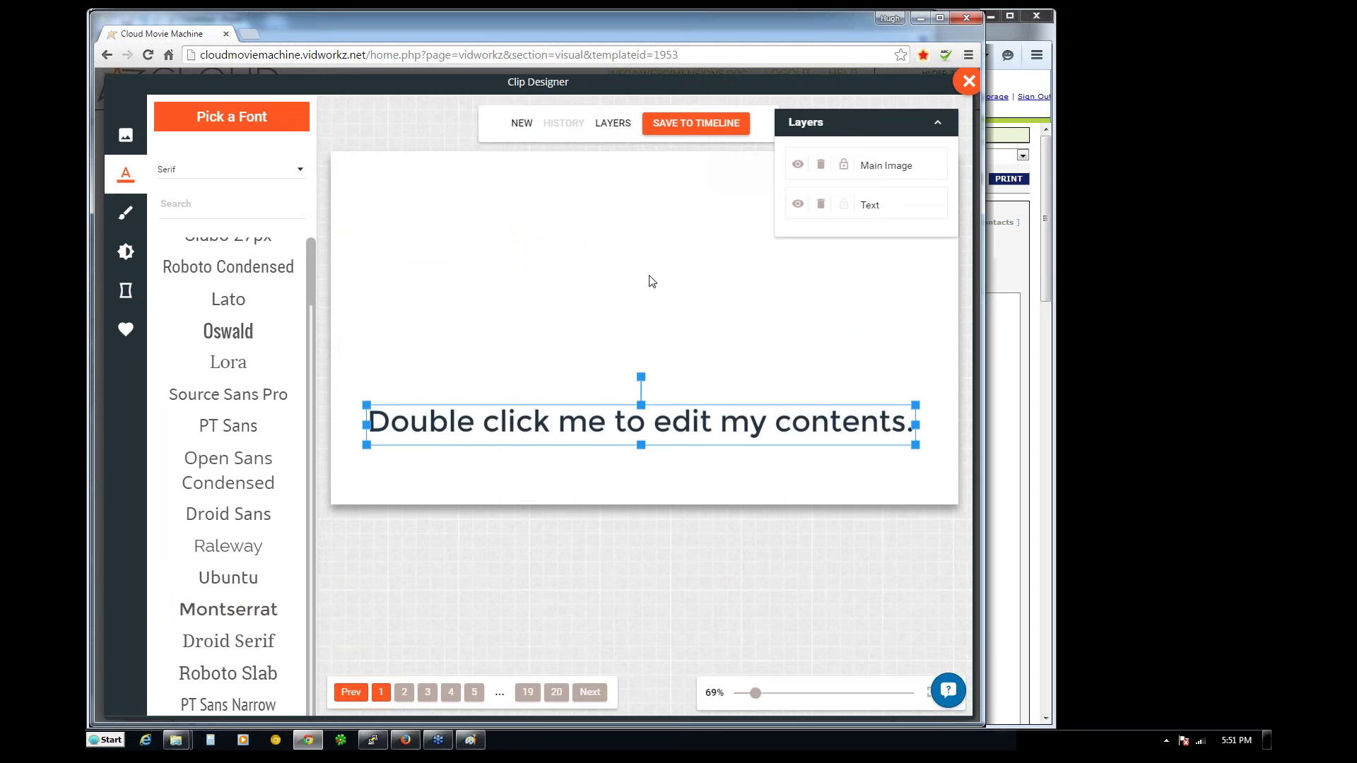
pyautogui.click(821, 205)
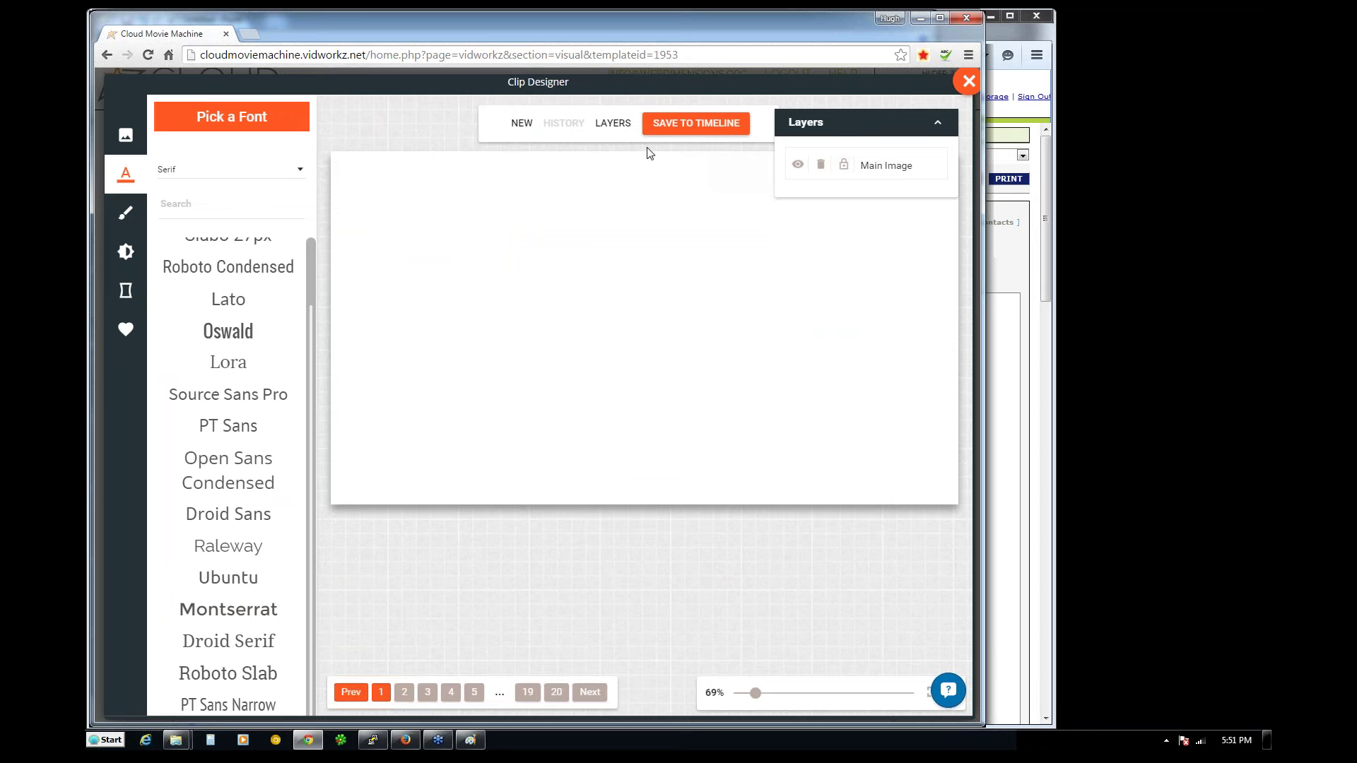
# - Collapse the layers list and start a new slide from the image 003.jpg, uploaded from the TestVids folder
pyautogui.click(940, 126)
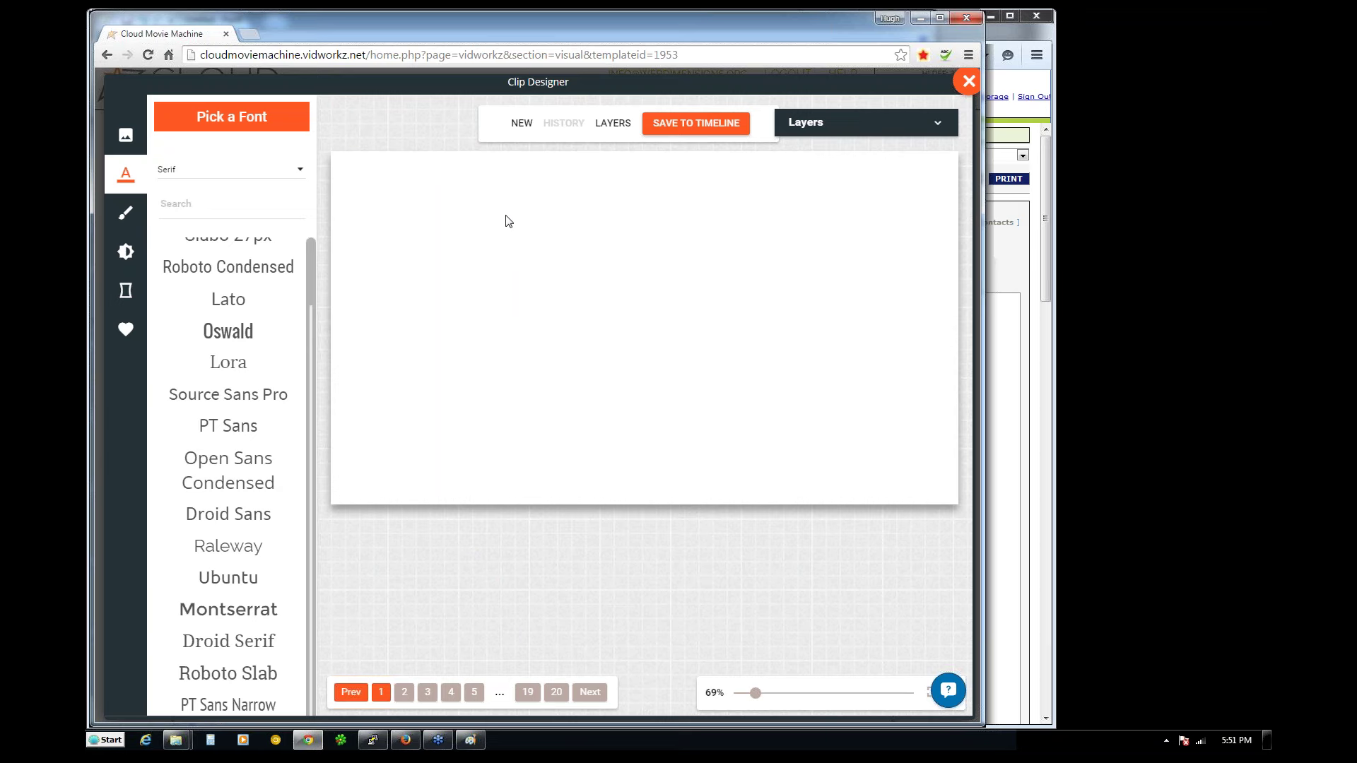
pyautogui.click(521, 126)
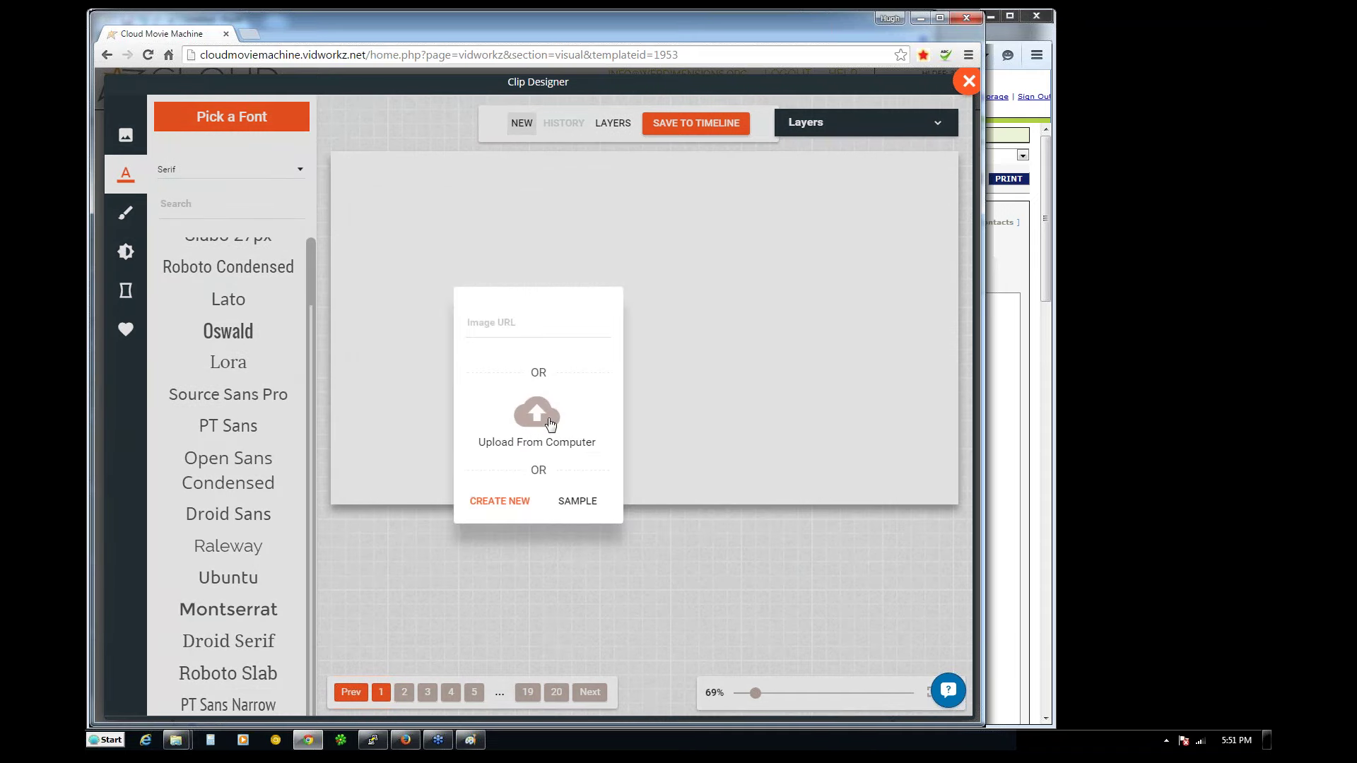
pyautogui.click(550, 422)
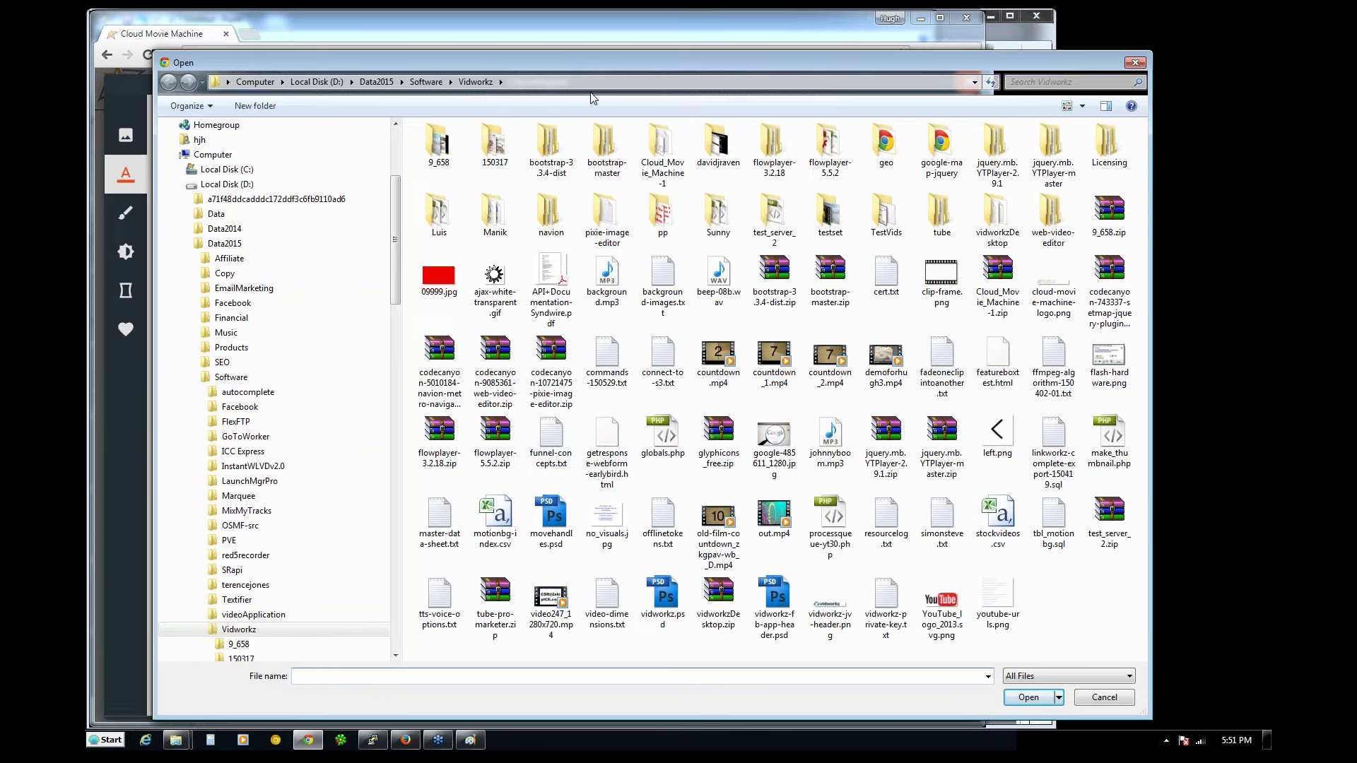
pyautogui.moveTo(576, 57); pyautogui.dragTo(554, 47)
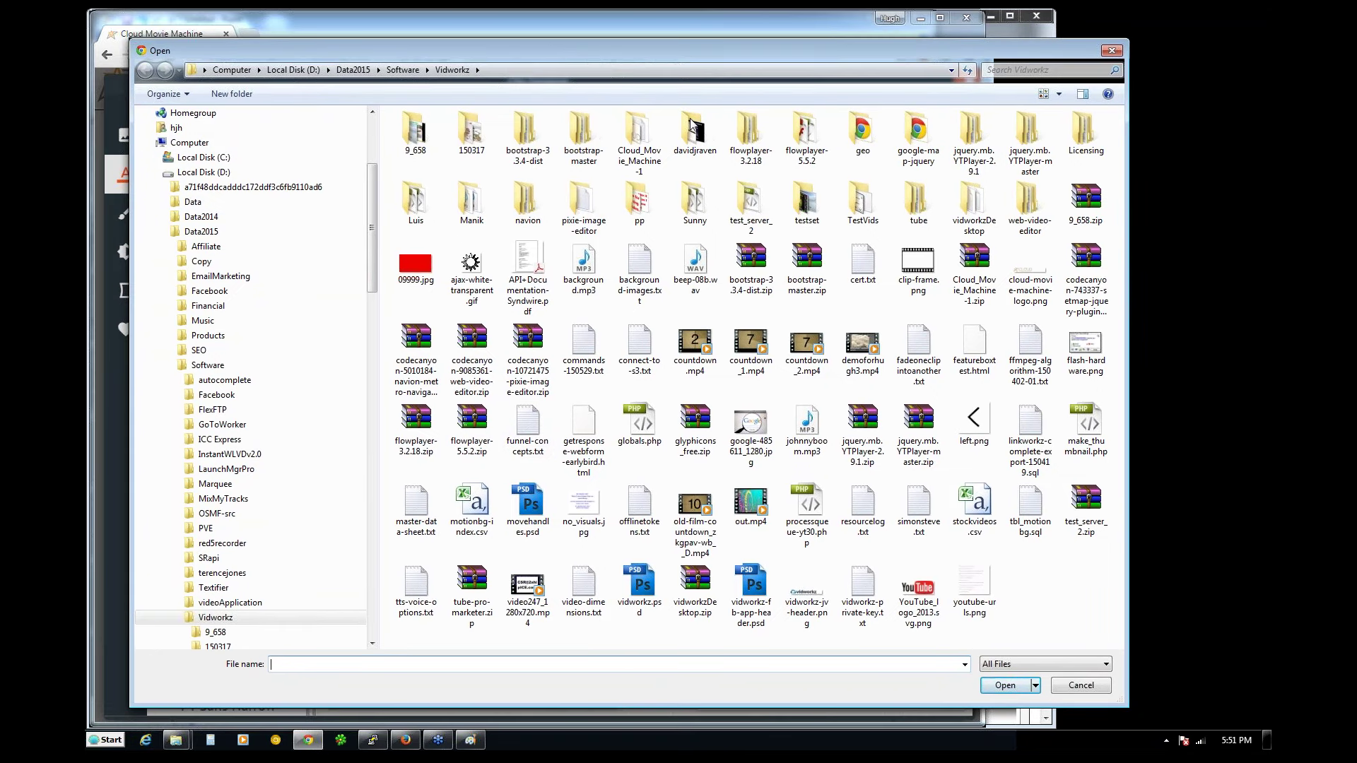
pyautogui.doubleClick(854, 217)
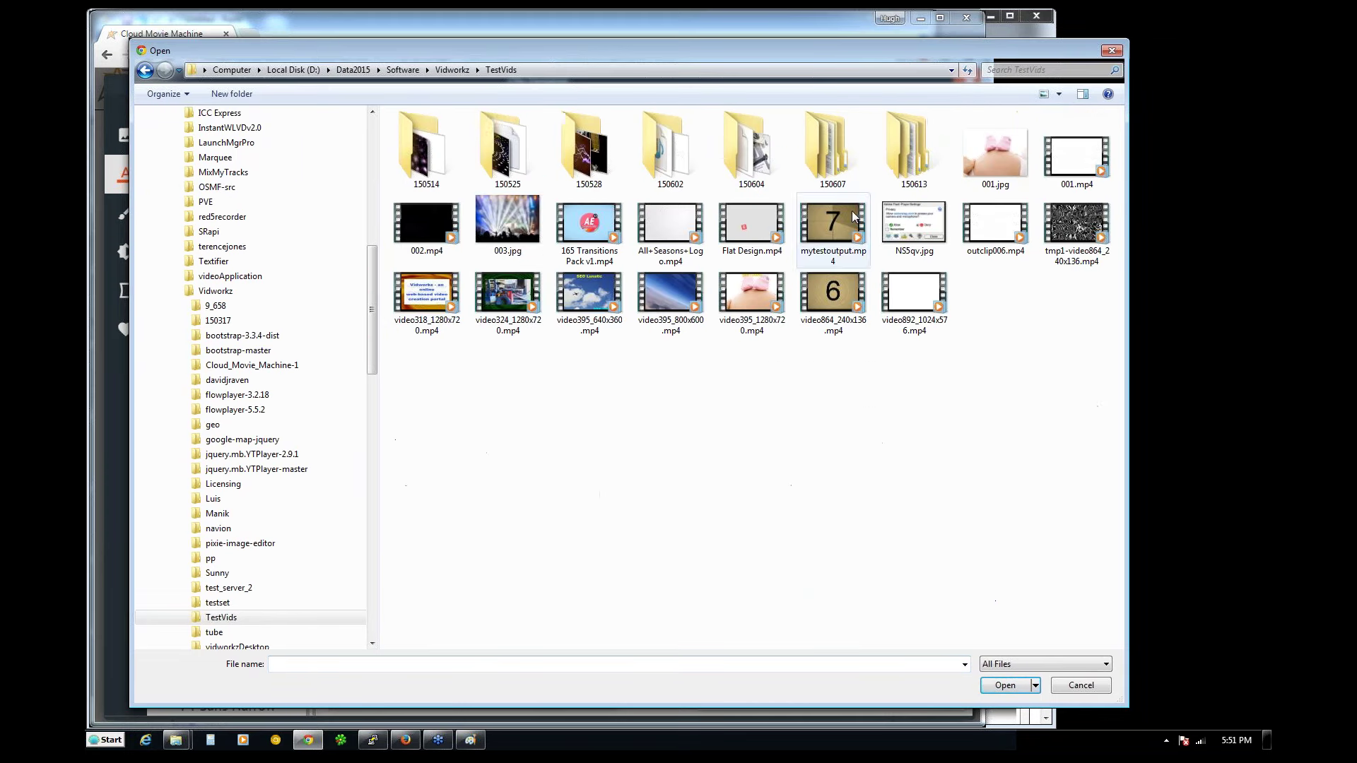
pyautogui.click(500, 234)
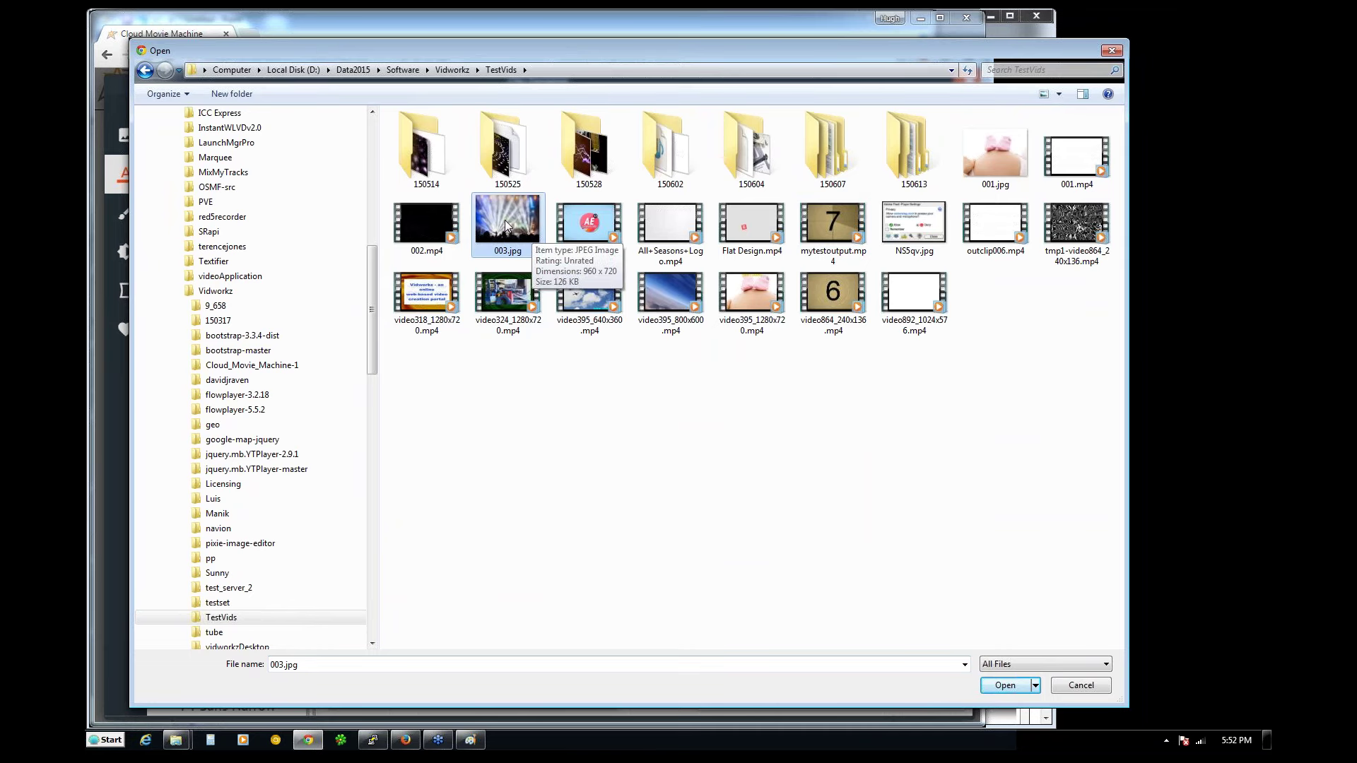
pyautogui.click(993, 686)
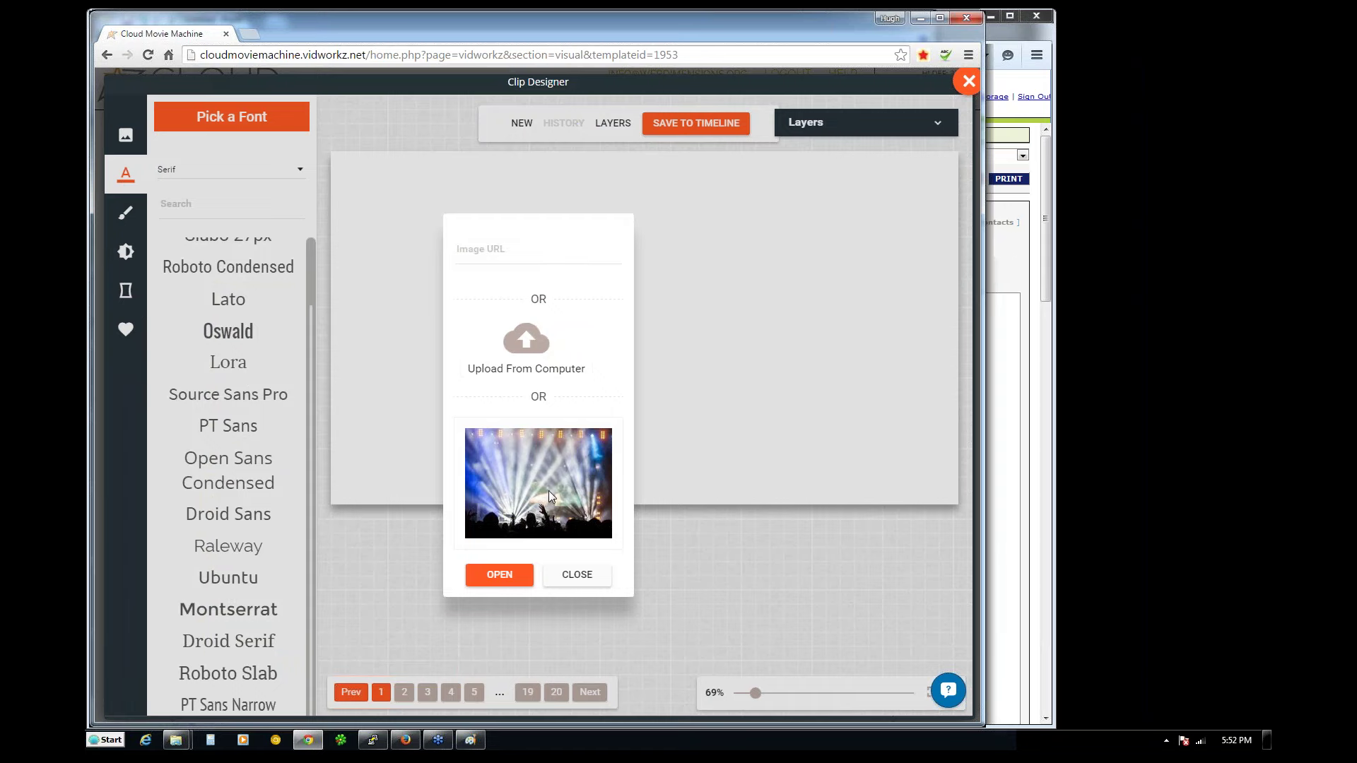
pyautogui.click(499, 574)
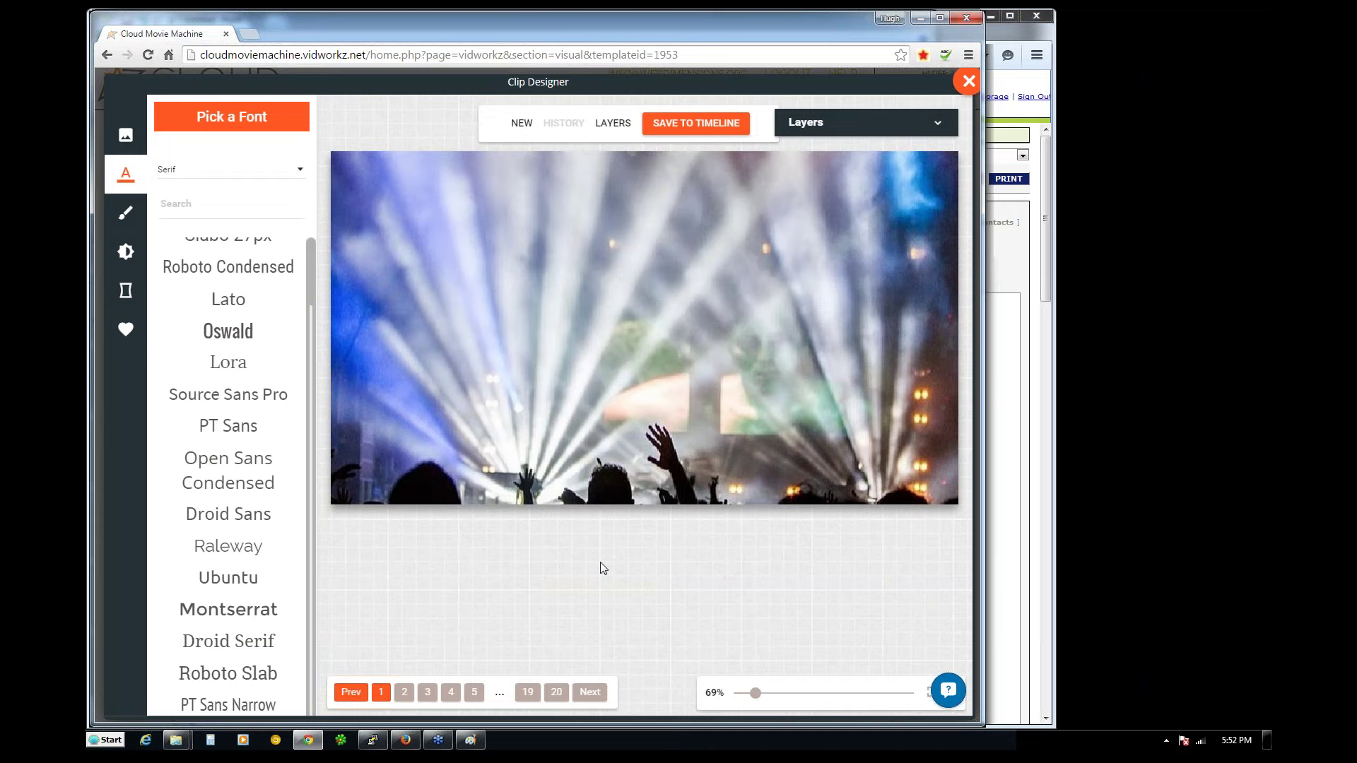
# - Upload 001.jpg from the TestVids folder and open it as a new image on the clip
pyautogui.click(522, 123)
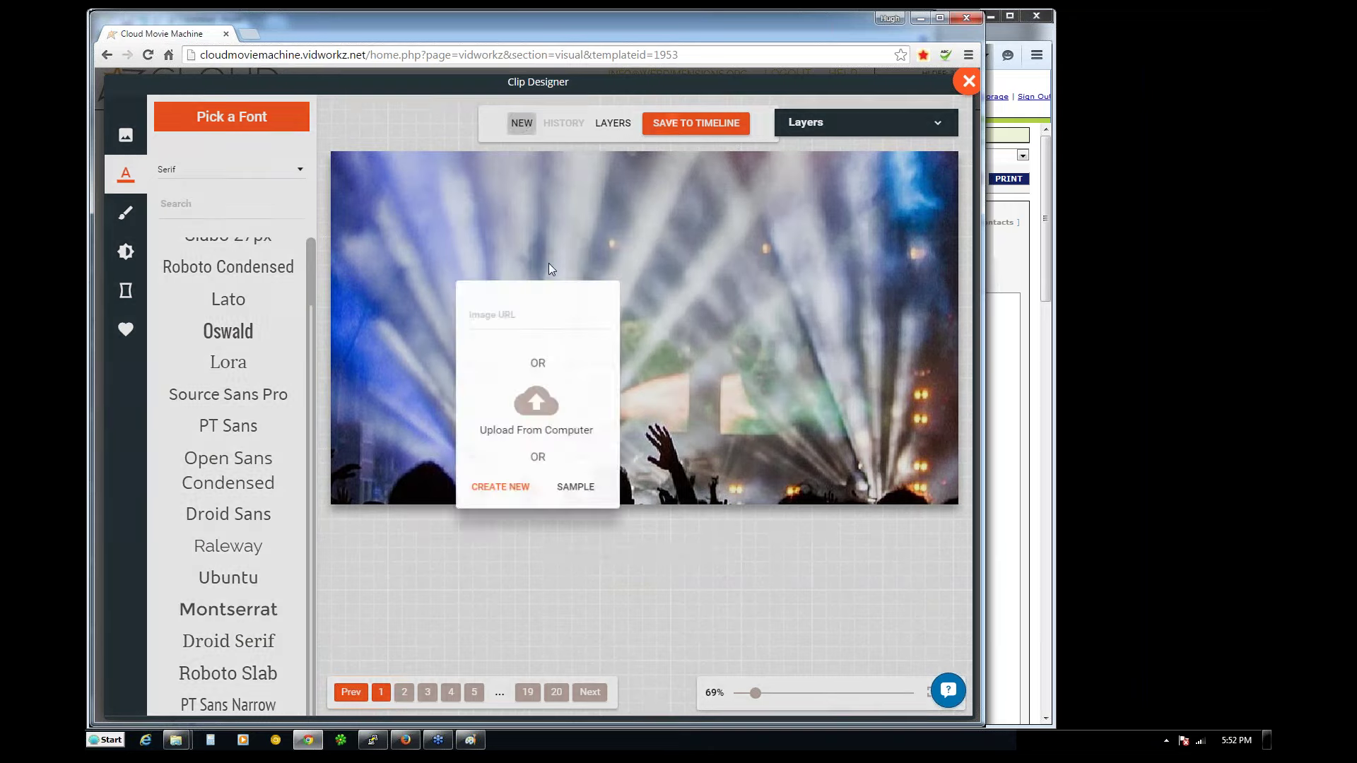
pyautogui.click(533, 435)
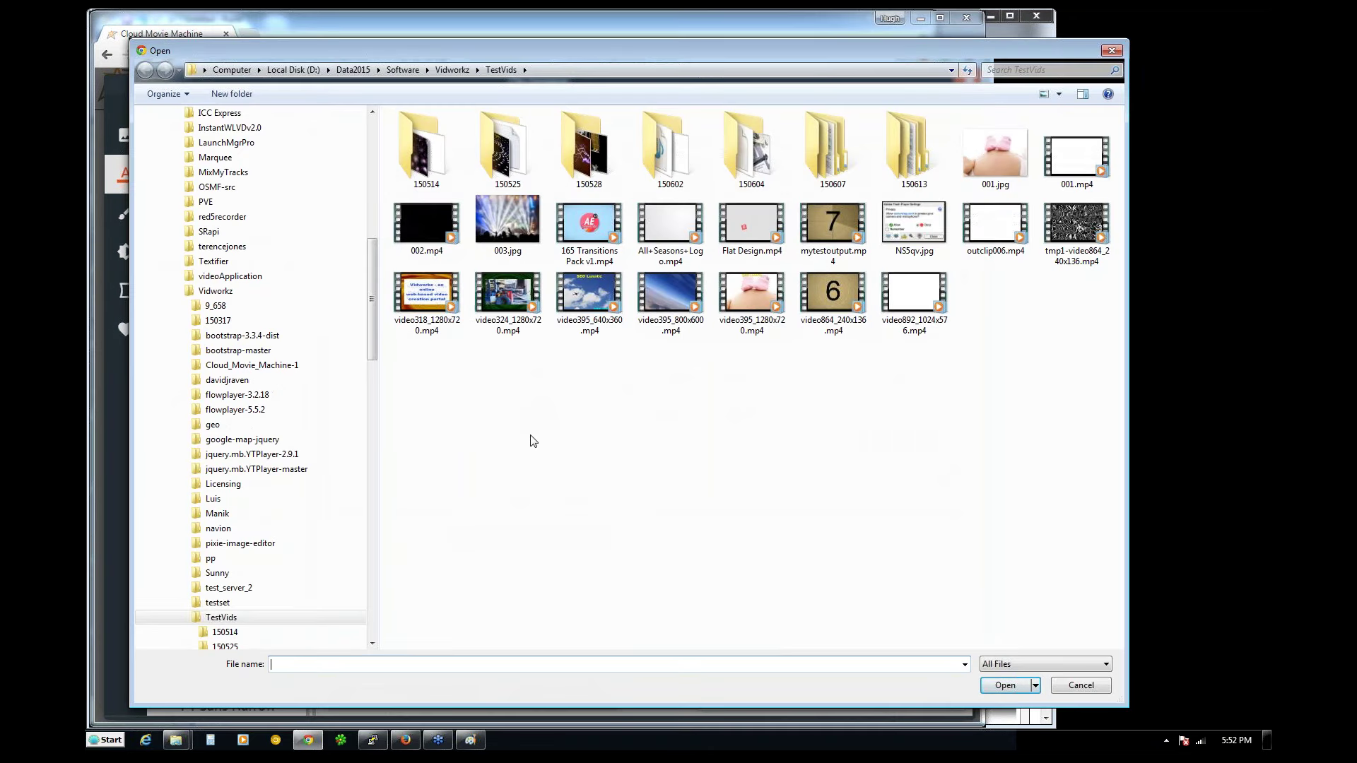
pyautogui.doubleClick(976, 164)
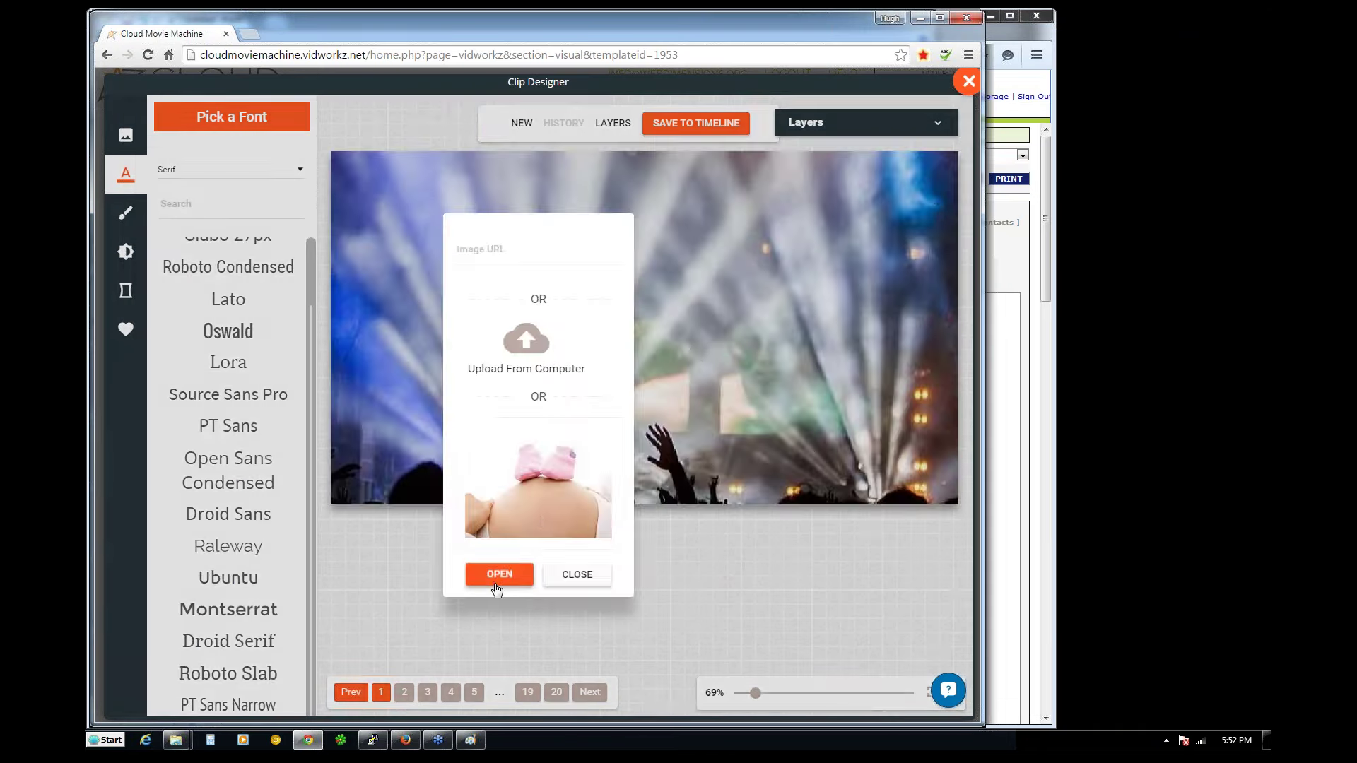
pyautogui.click(497, 574)
# - Shrink the baby-booties image and position it over the left half of the concert photo
pyautogui.moveTo(476, 294); pyautogui.dragTo(527, 389)
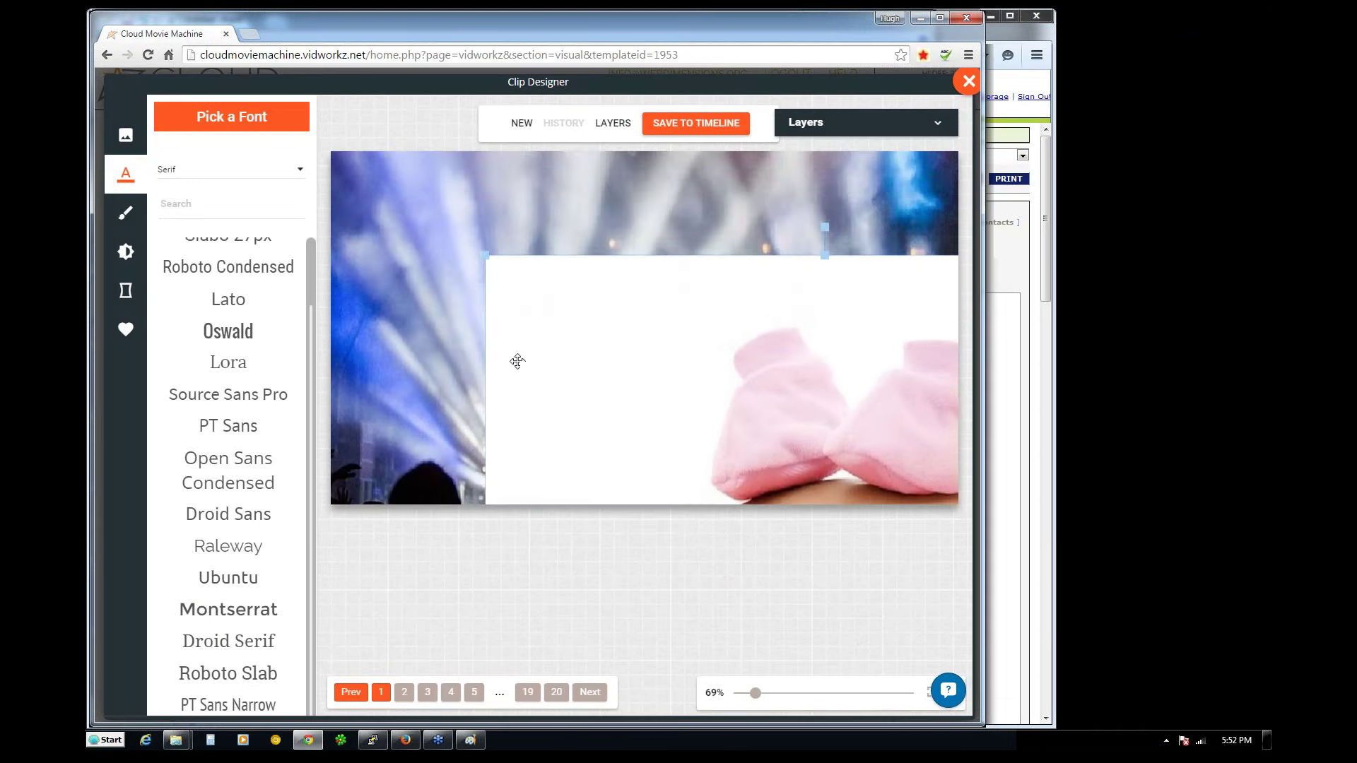
pyautogui.moveTo(533, 297); pyautogui.dragTo(560, 199)
pyautogui.moveTo(500, 163); pyautogui.dragTo(693, 329)
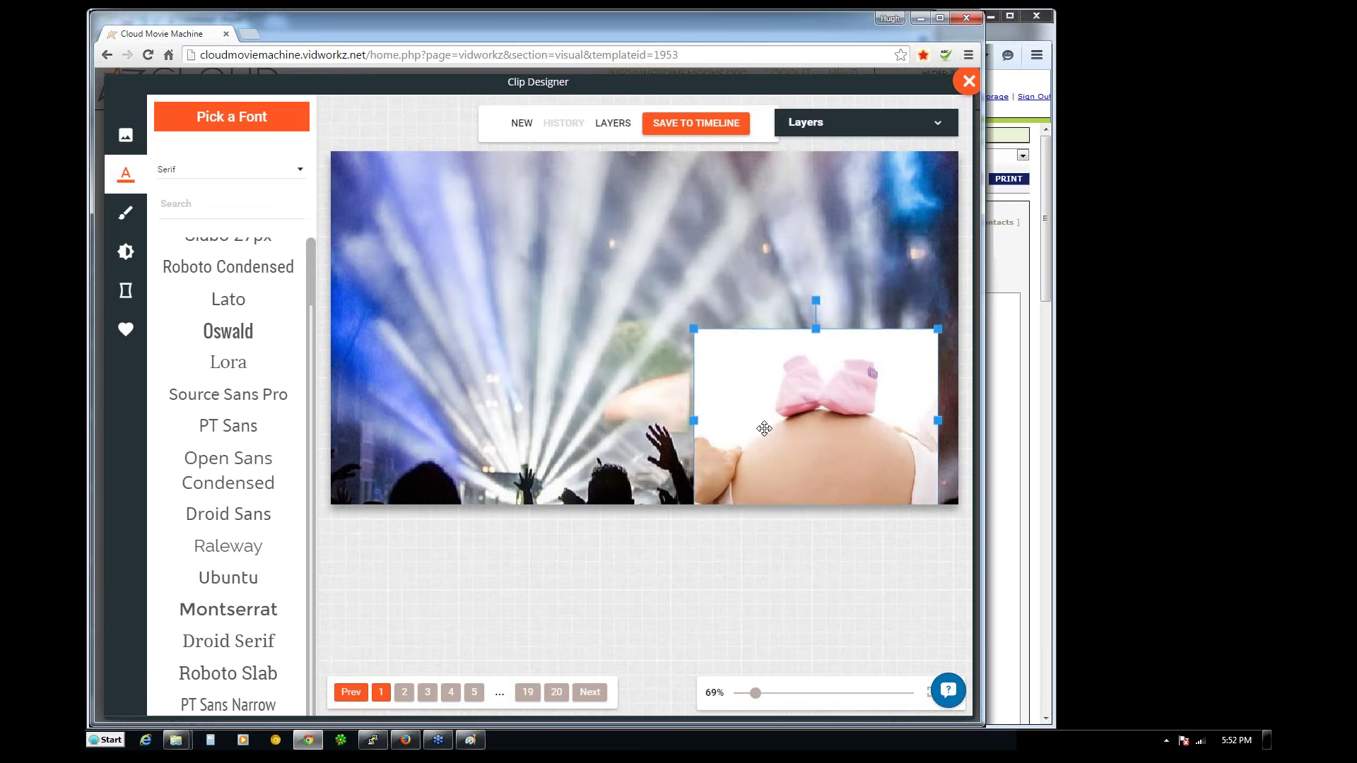
pyautogui.moveTo(764, 429); pyautogui.dragTo(458, 342)
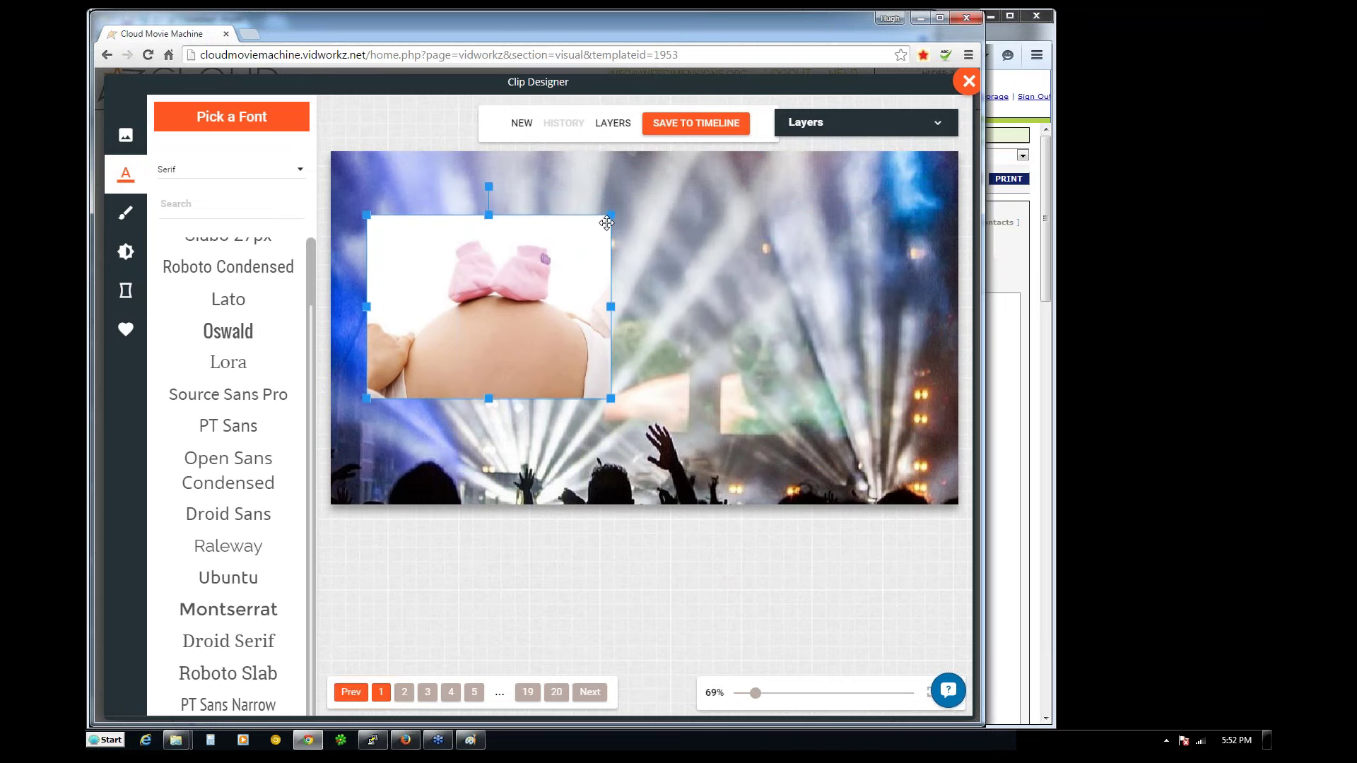
pyautogui.moveTo(611, 214); pyautogui.dragTo(551, 259)
pyautogui.click(430, 181)
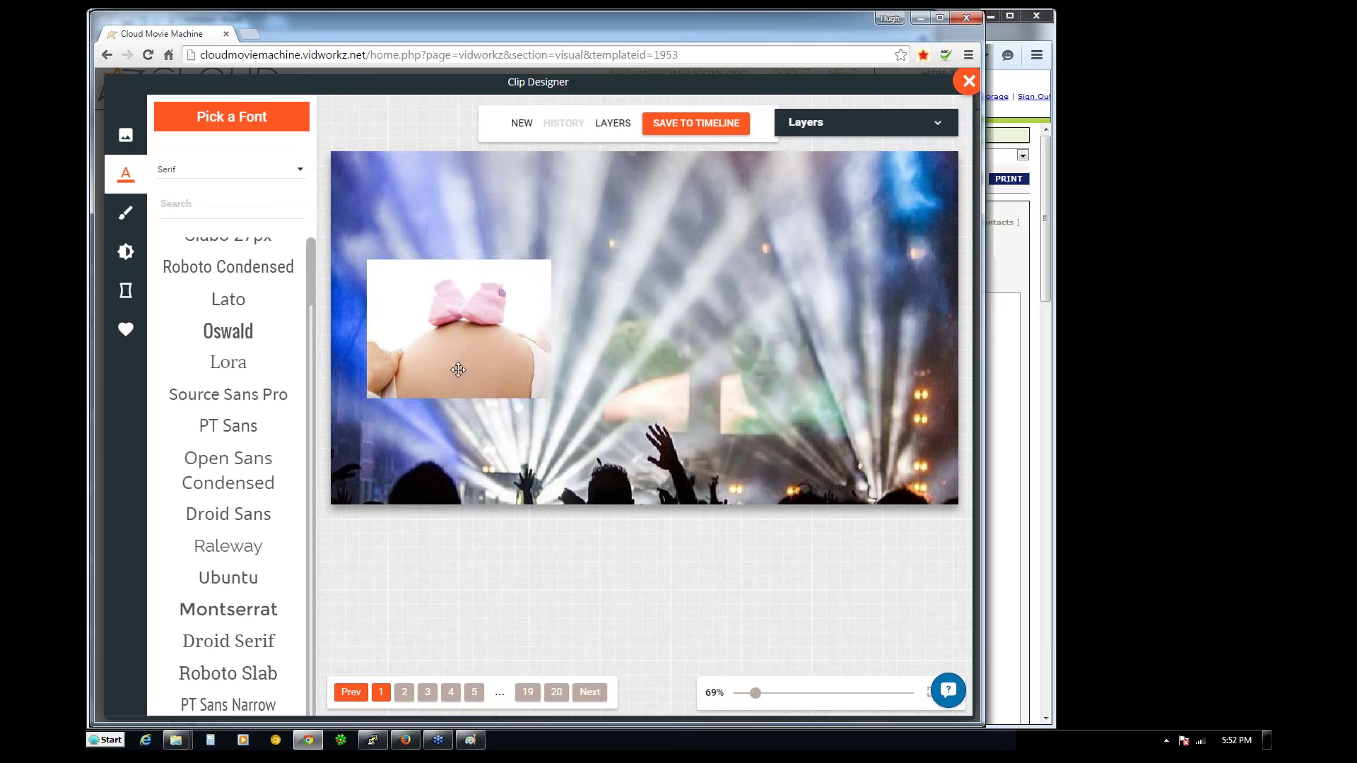
# - Toggle the visibility of the image layers off and on, and move the booties image right of the canvas centre
pyautogui.click(937, 124)
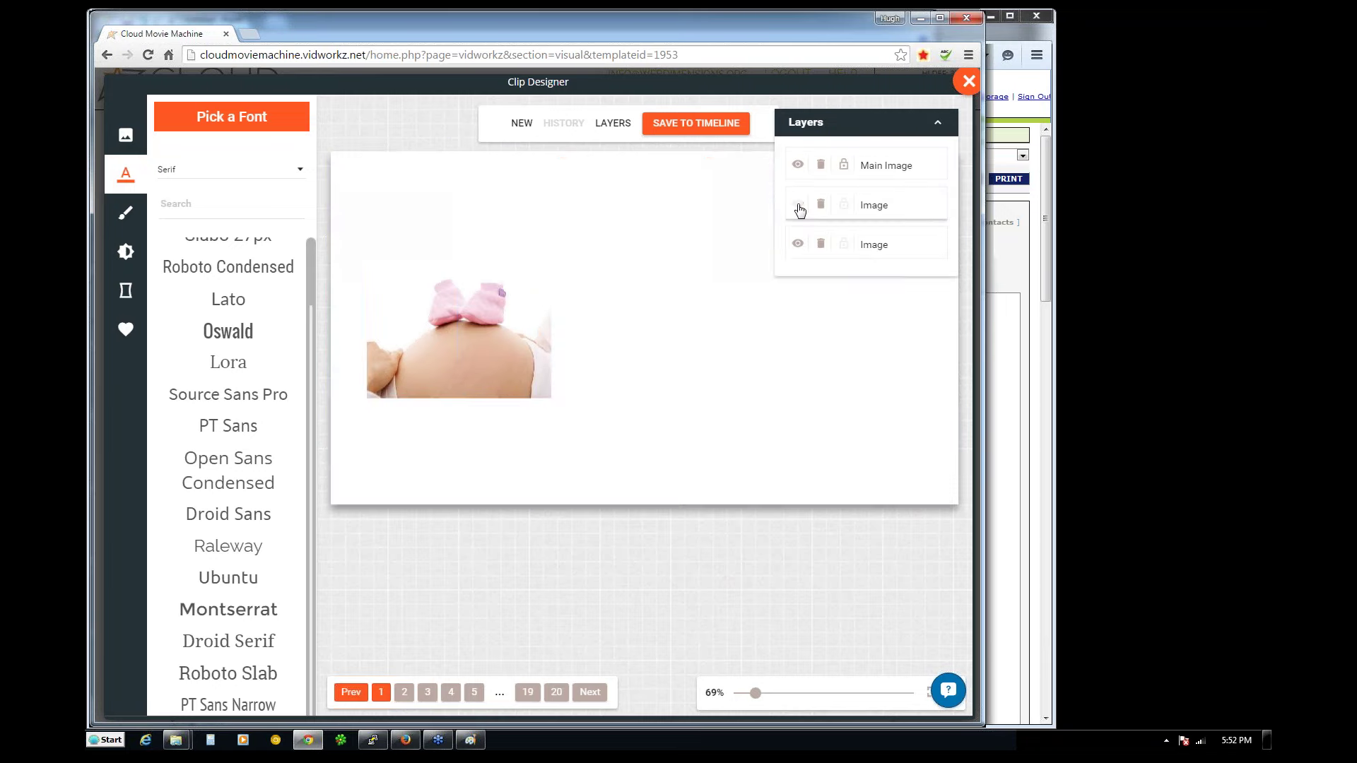
pyautogui.click(799, 243)
pyautogui.click(799, 244)
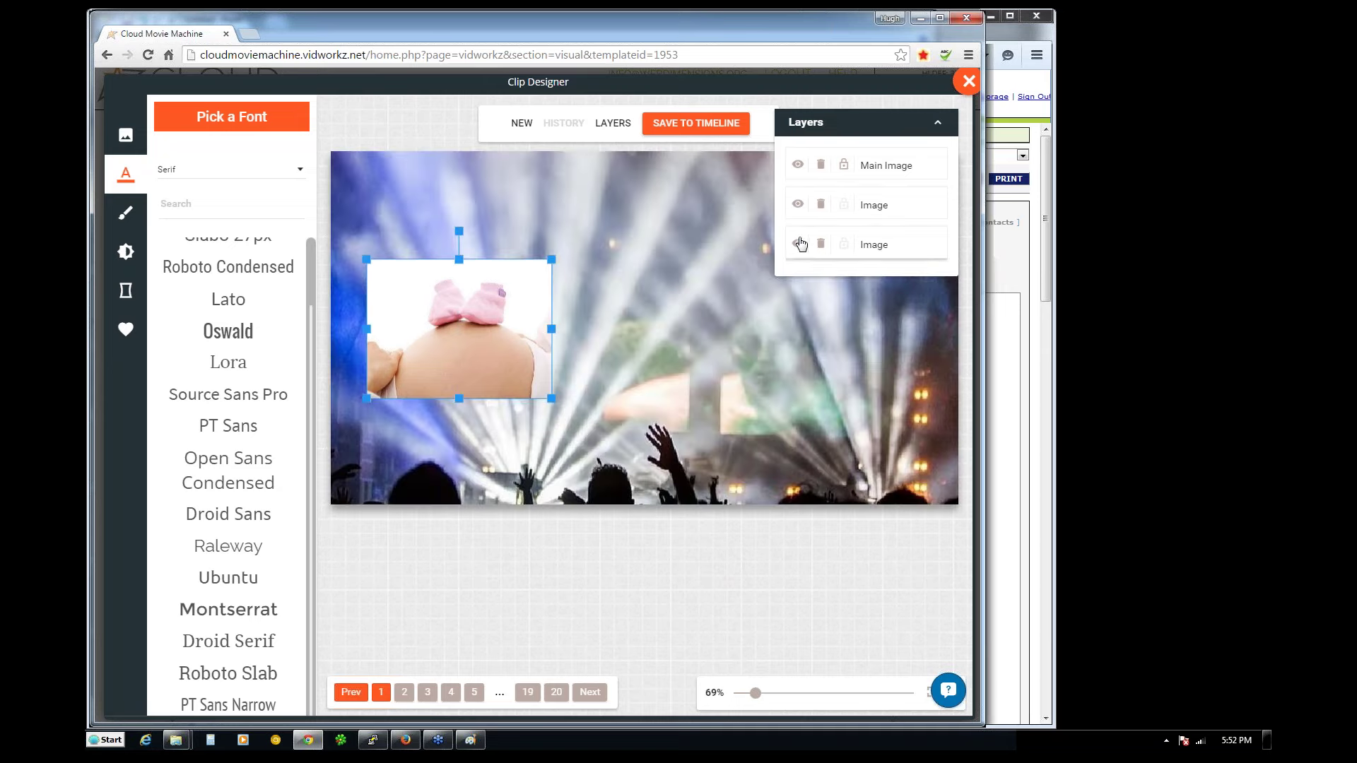
pyautogui.click(938, 122)
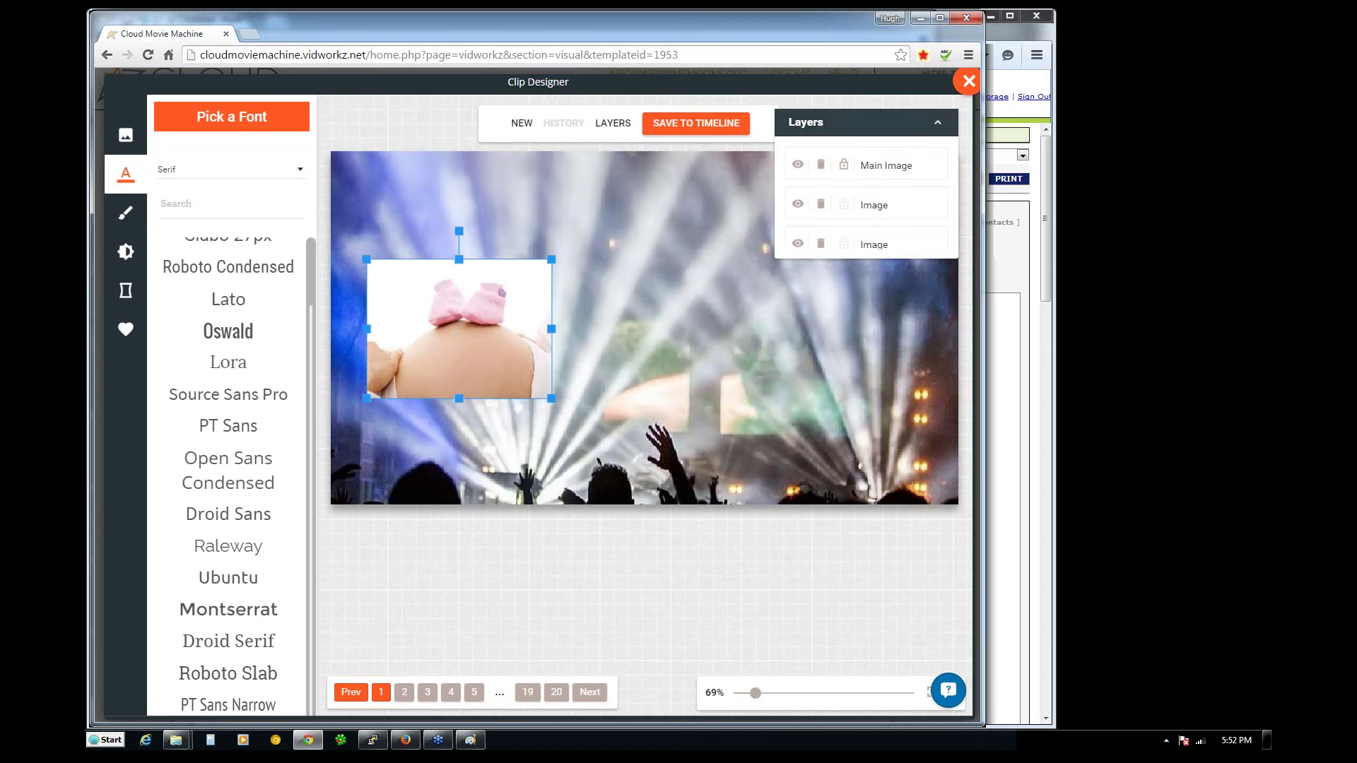
pyautogui.moveTo(446, 305); pyautogui.dragTo(736, 329)
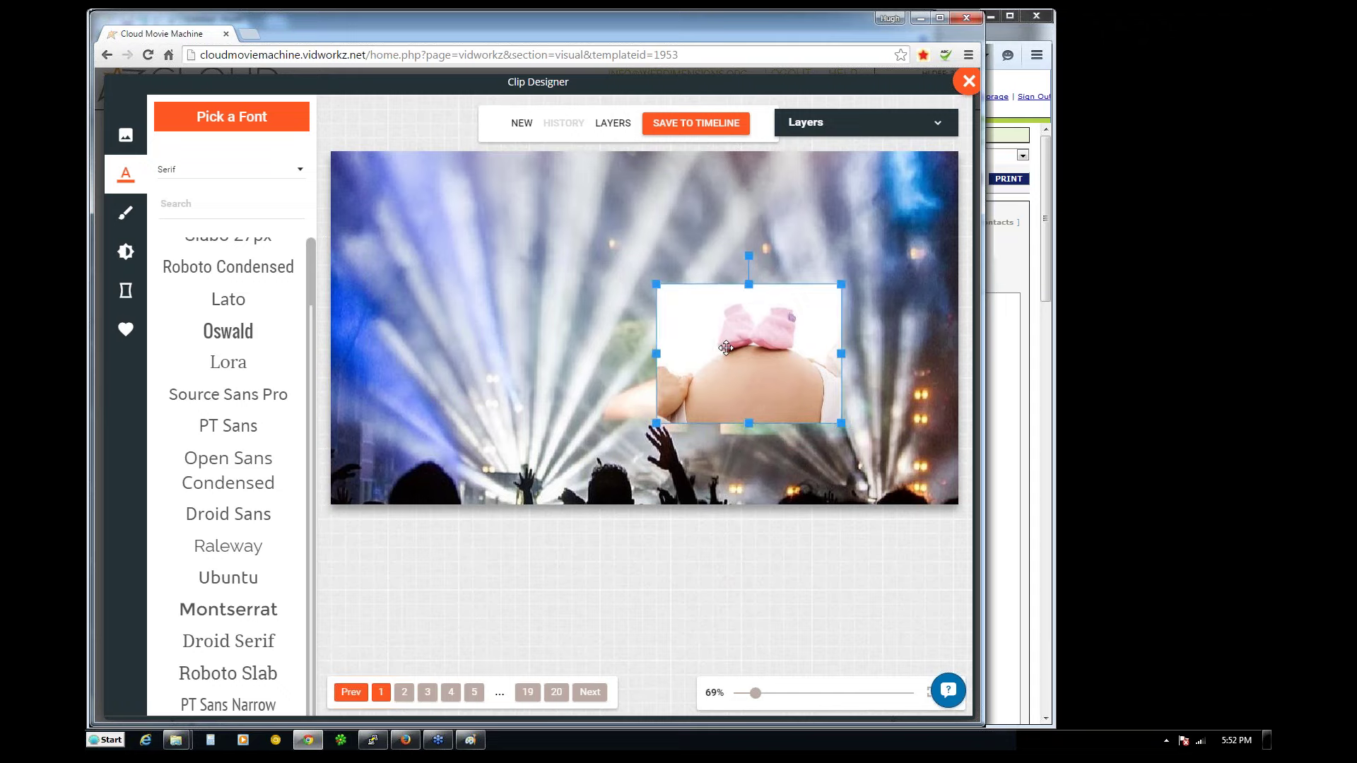
# - Toggle the booties image layer's visibility off and on, and delete that layer
pyautogui.click(930, 125)
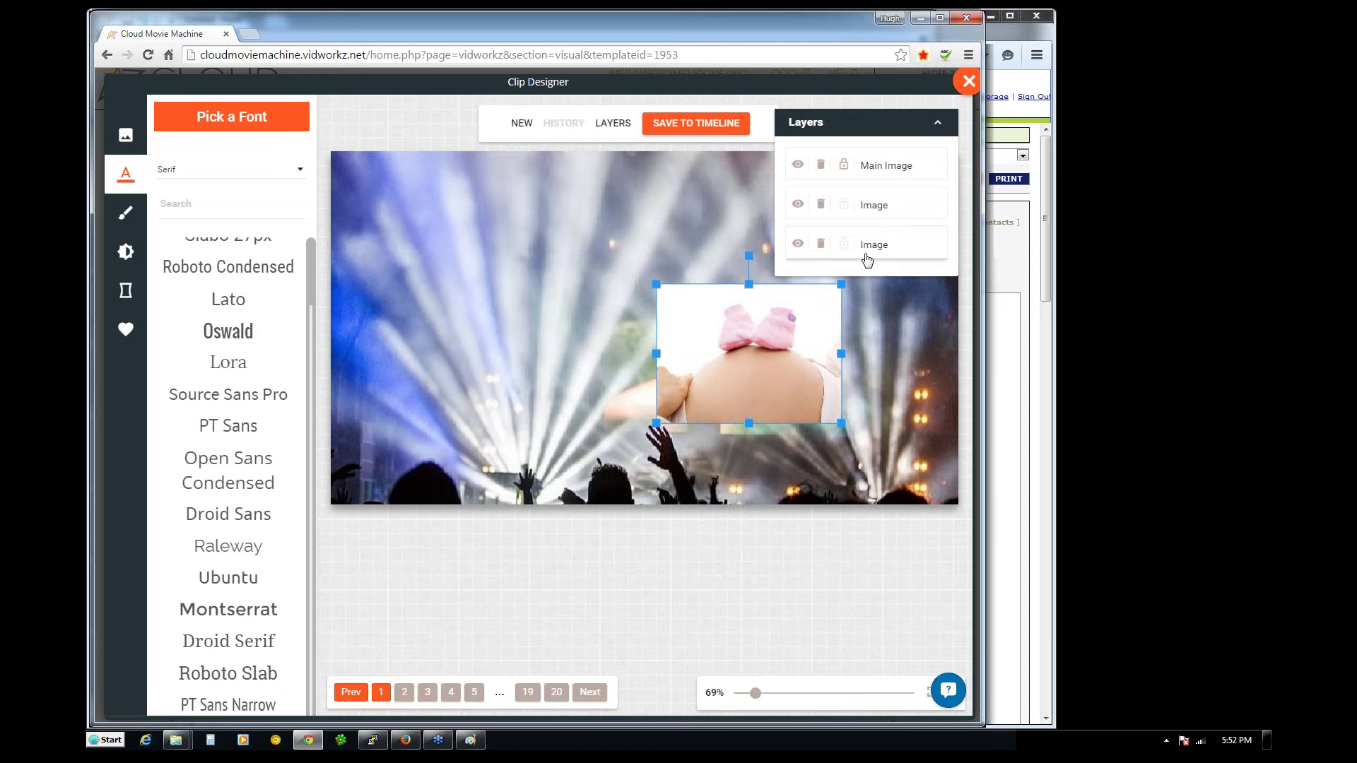
pyautogui.click(796, 244)
pyautogui.click(795, 245)
pyautogui.click(820, 244)
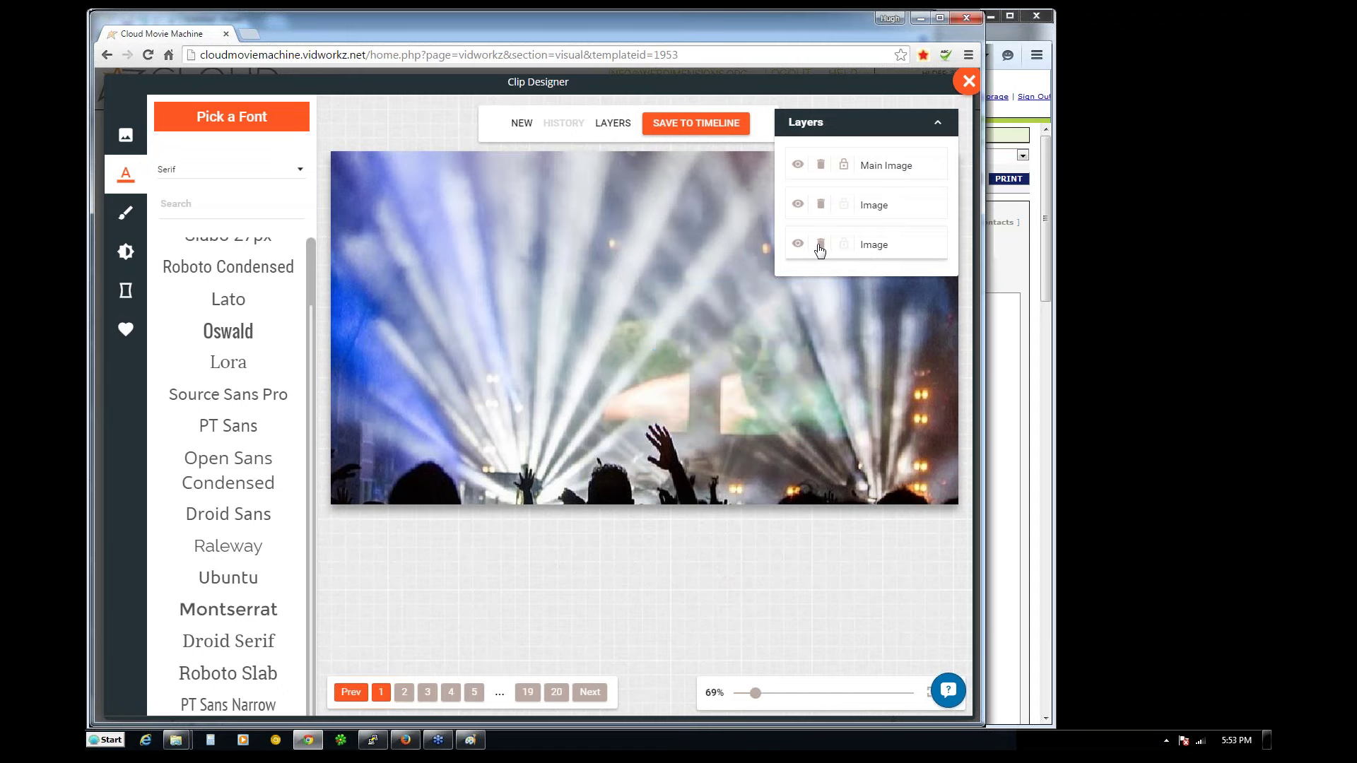
pyautogui.click(934, 128)
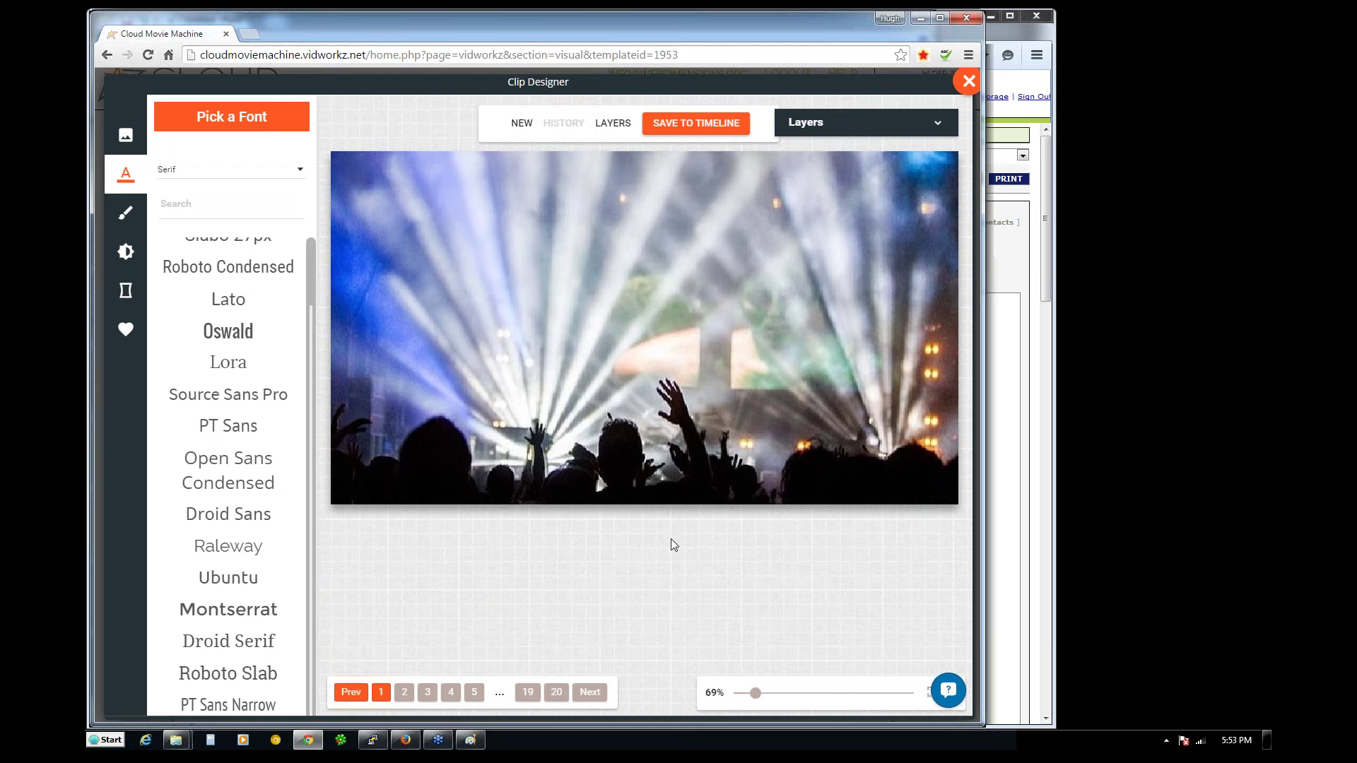
# - Save the slide to the timeline as a PowerPoint clip with a 2-second fade in and out
pyautogui.click(695, 126)
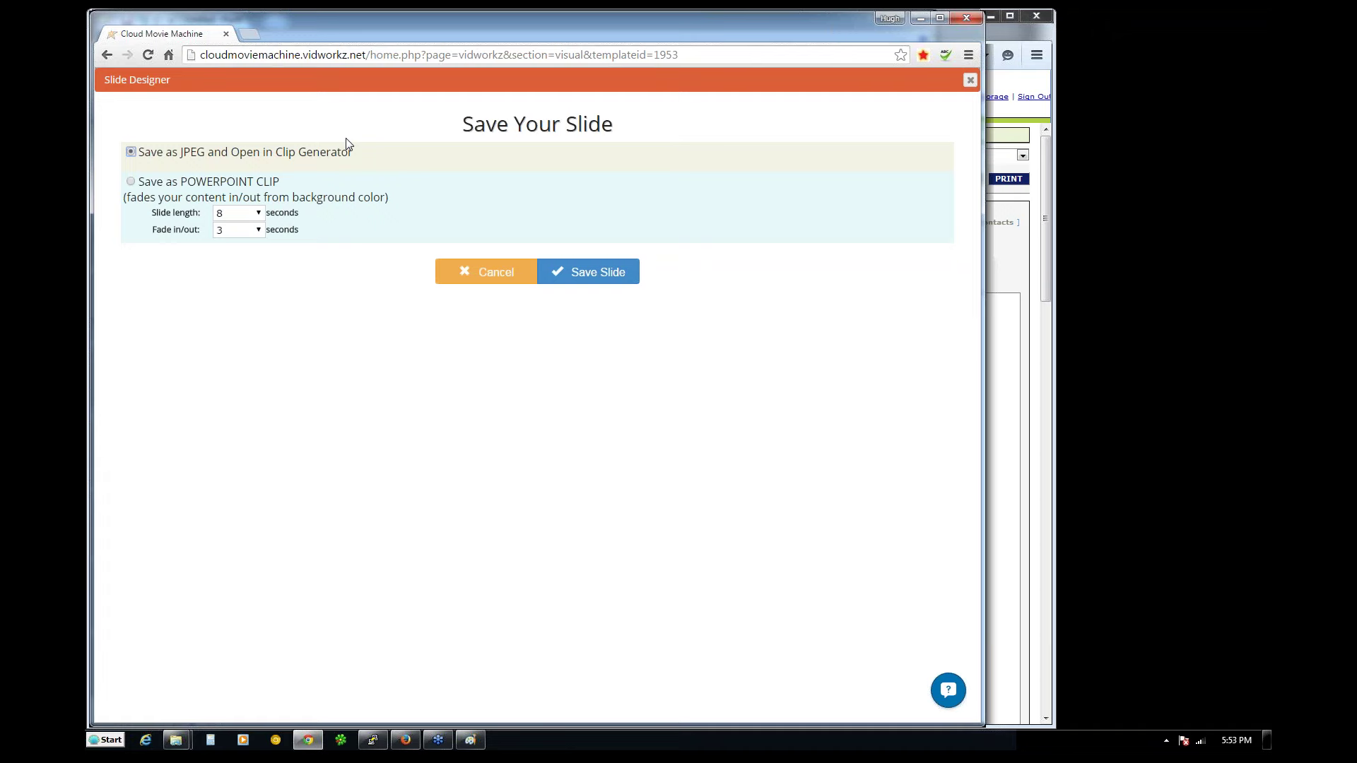
pyautogui.click(131, 182)
pyautogui.click(247, 213)
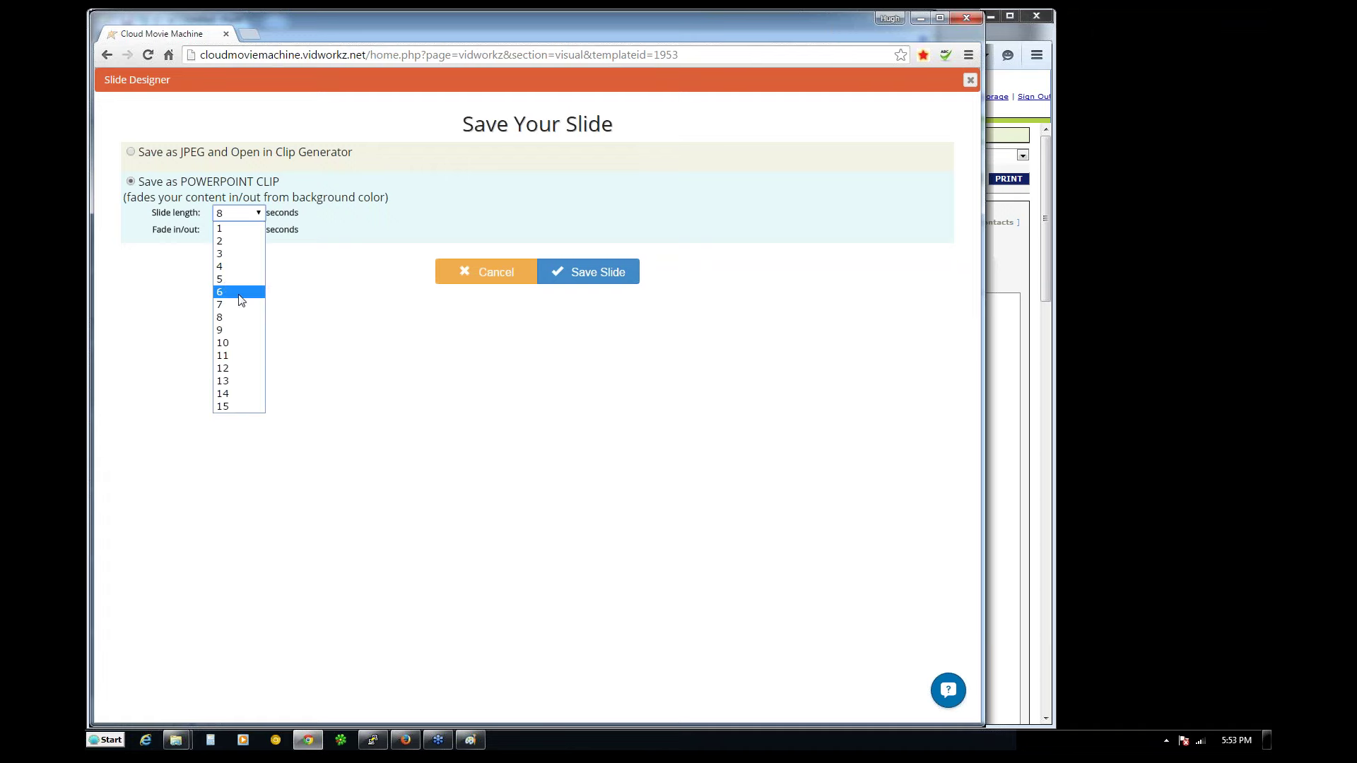
pyautogui.click(318, 268)
pyautogui.click(258, 231)
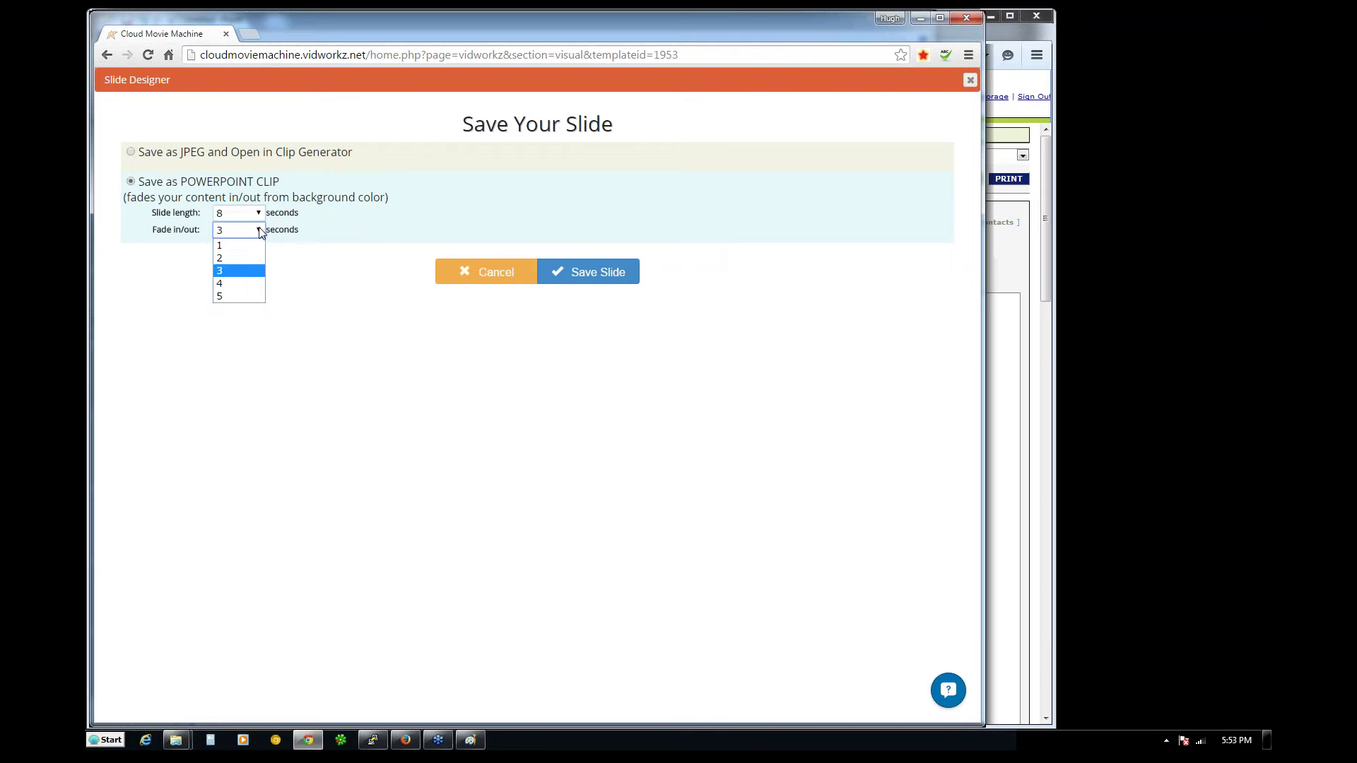
pyautogui.click(241, 259)
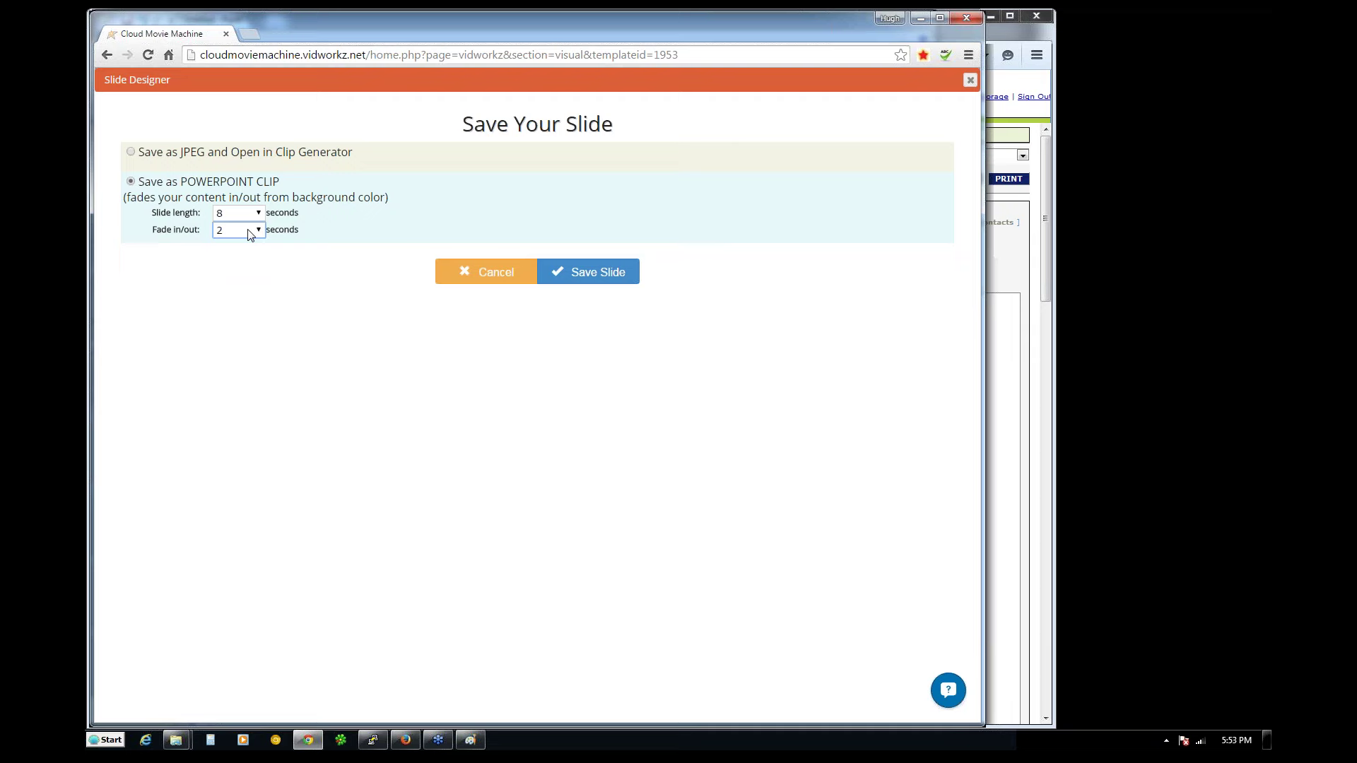
pyautogui.click(219, 340)
pyautogui.click(604, 276)
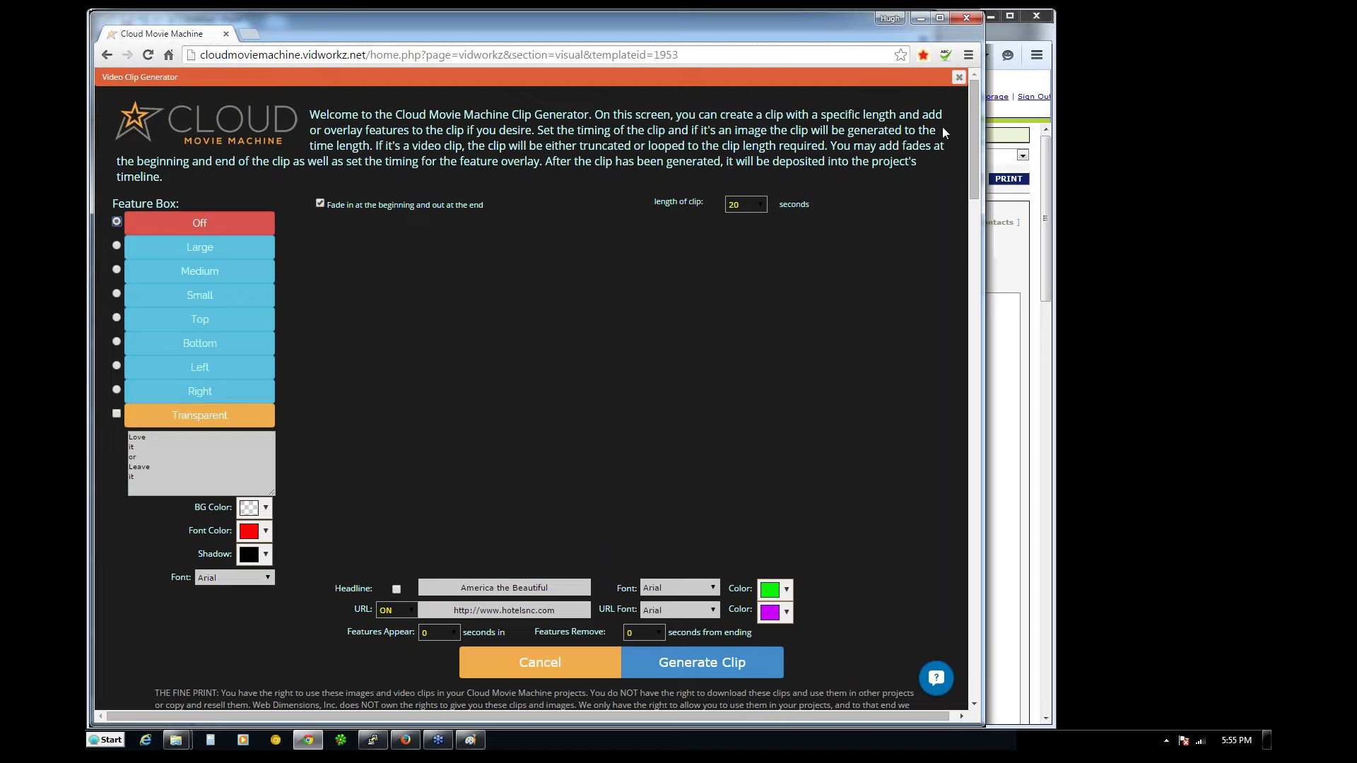
# - Close the Video Clip Generator and bring up the Video Clip Editor
pyautogui.click(958, 76)
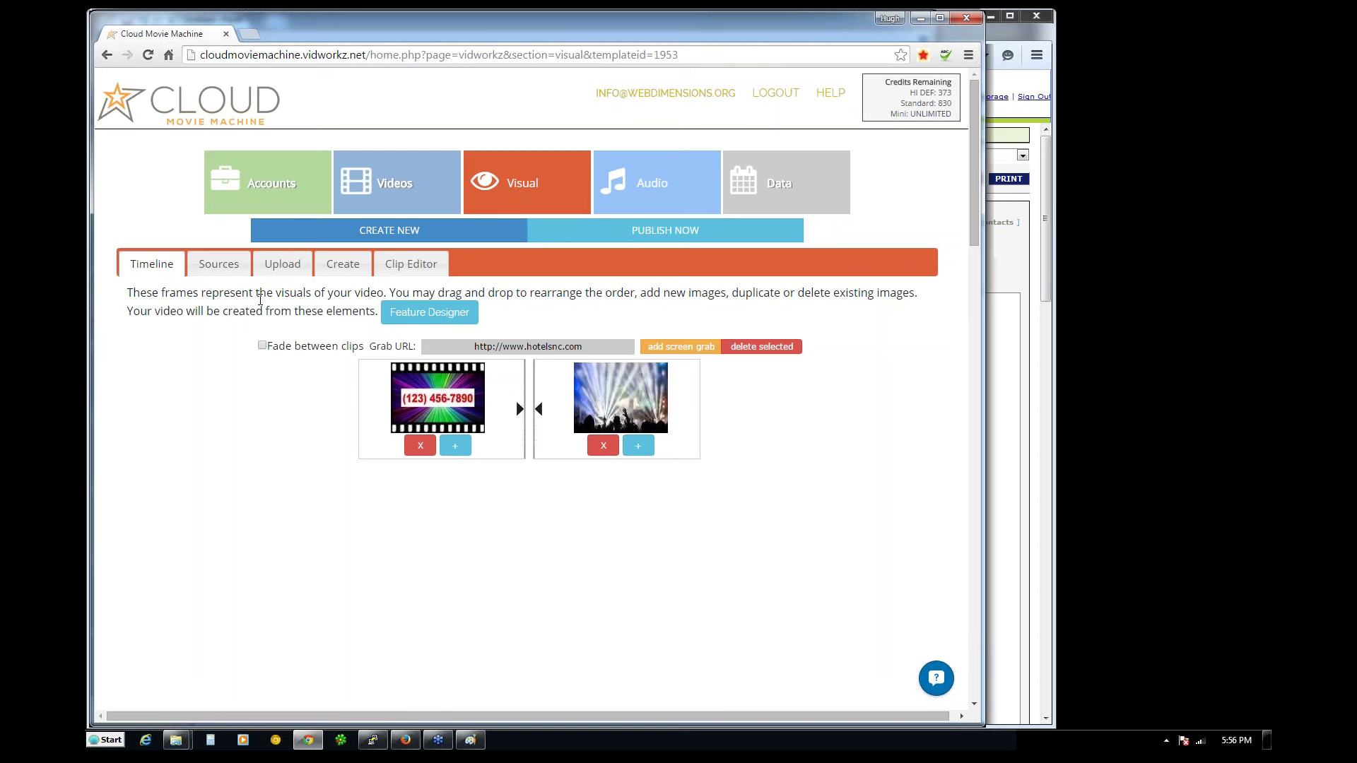
pyautogui.click(350, 272)
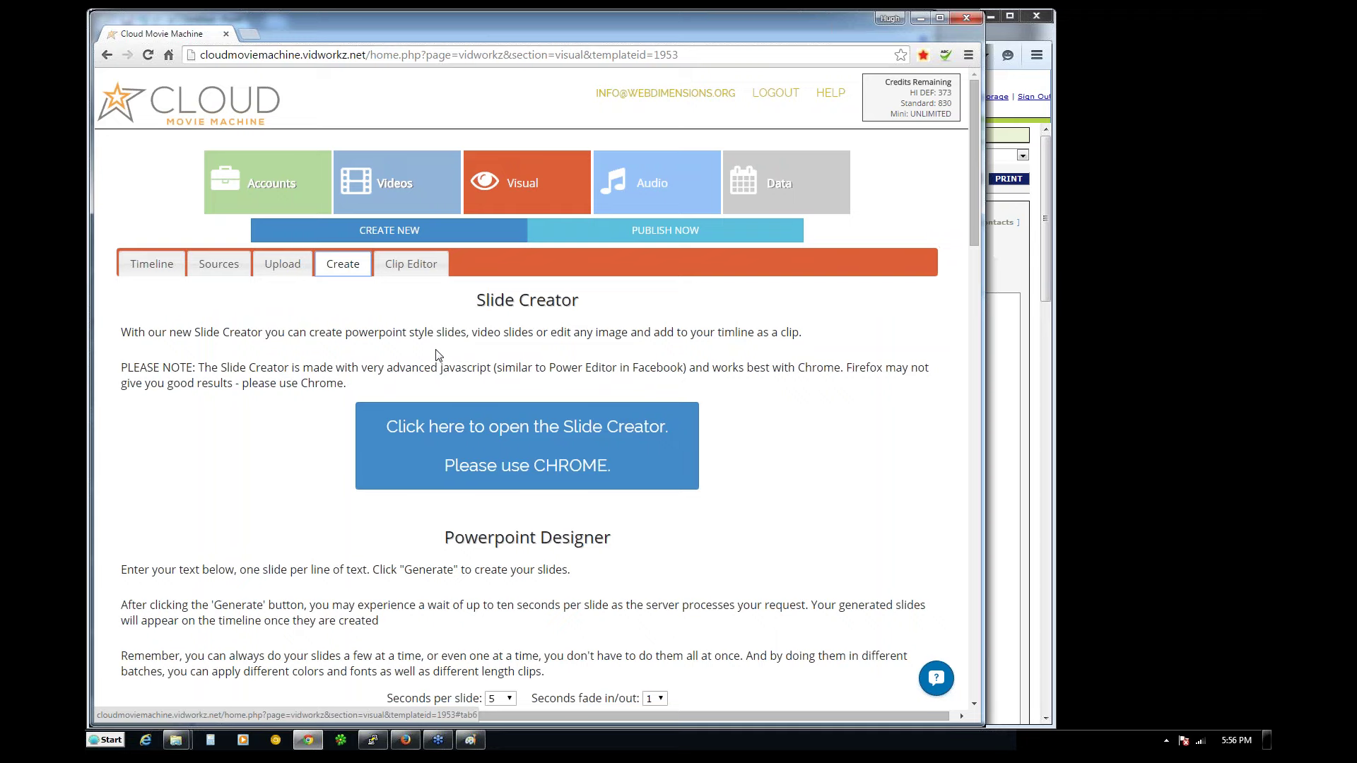
pyautogui.click(395, 269)
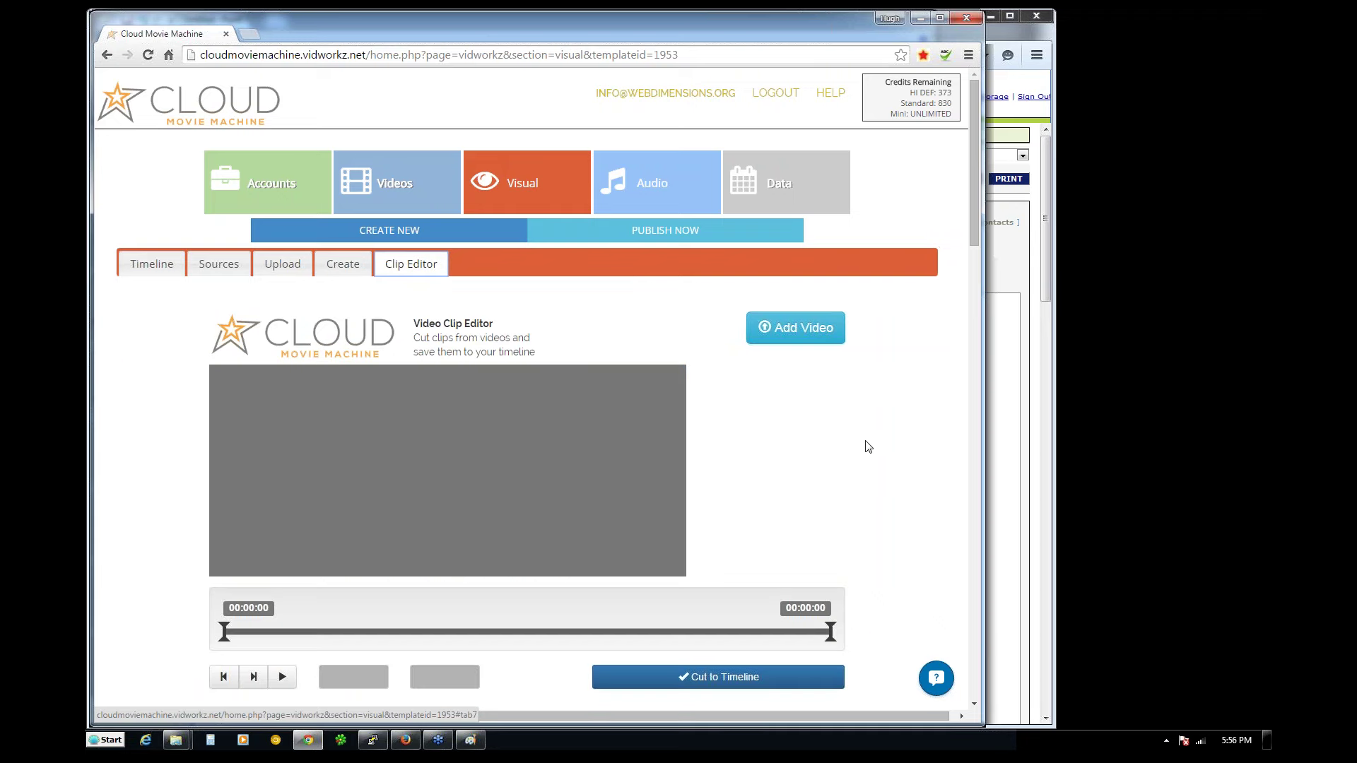
pyautogui.click(790, 327)
pyautogui.click(458, 375)
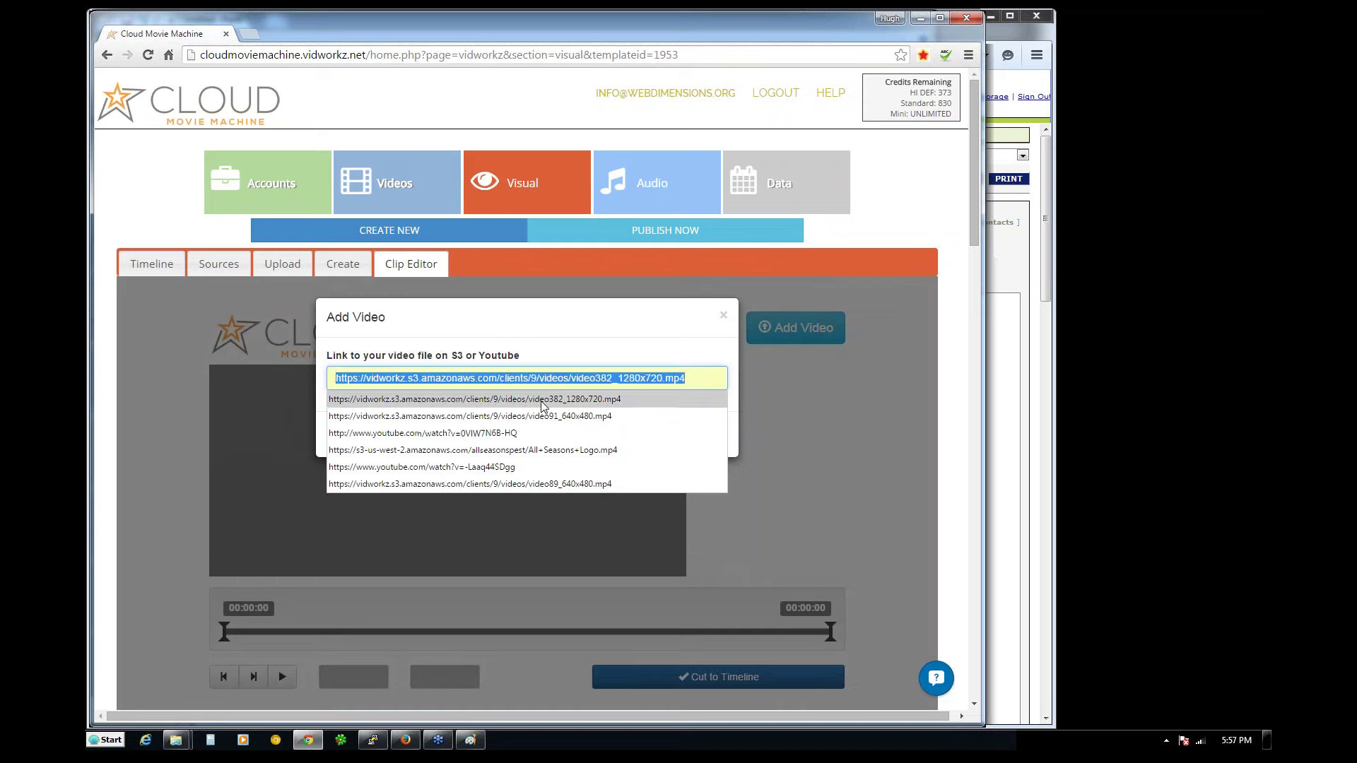
pyautogui.click(631, 340)
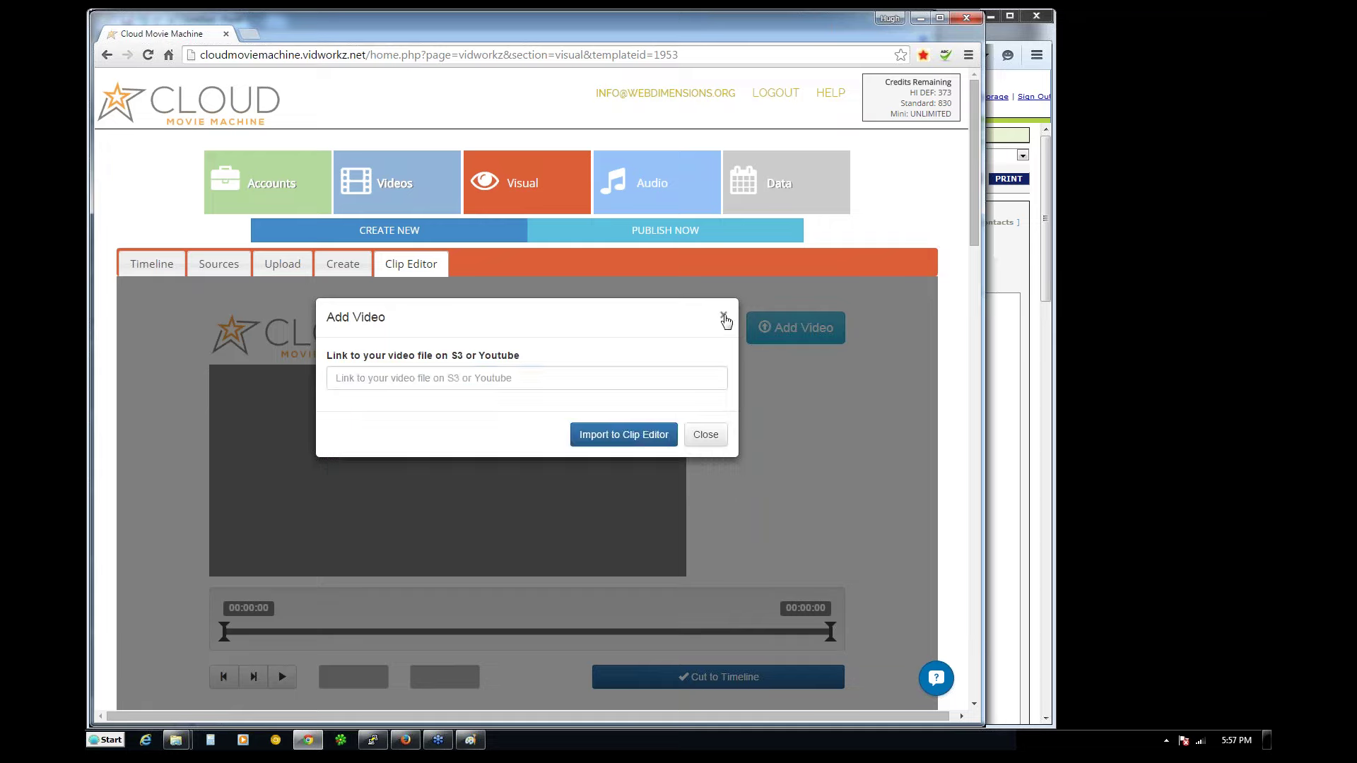
pyautogui.click(723, 318)
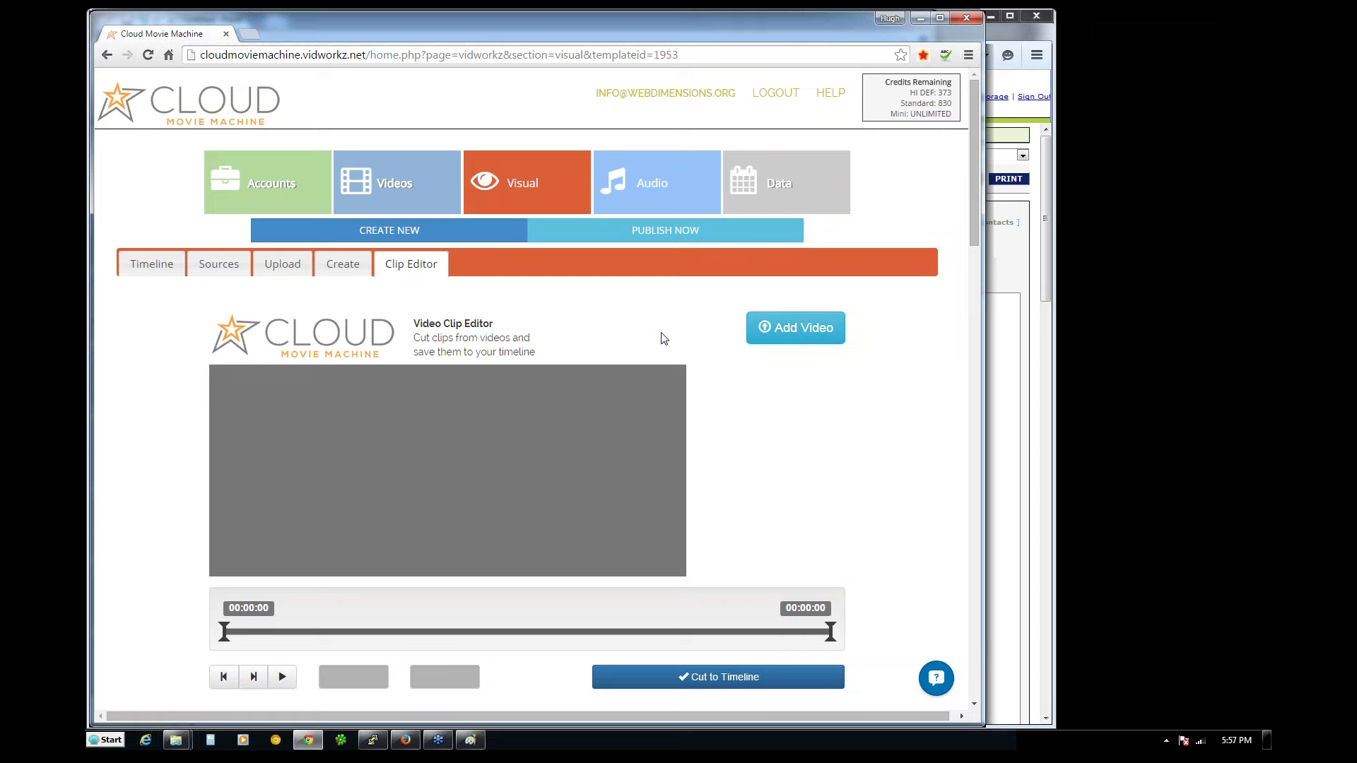
pyautogui.click(791, 336)
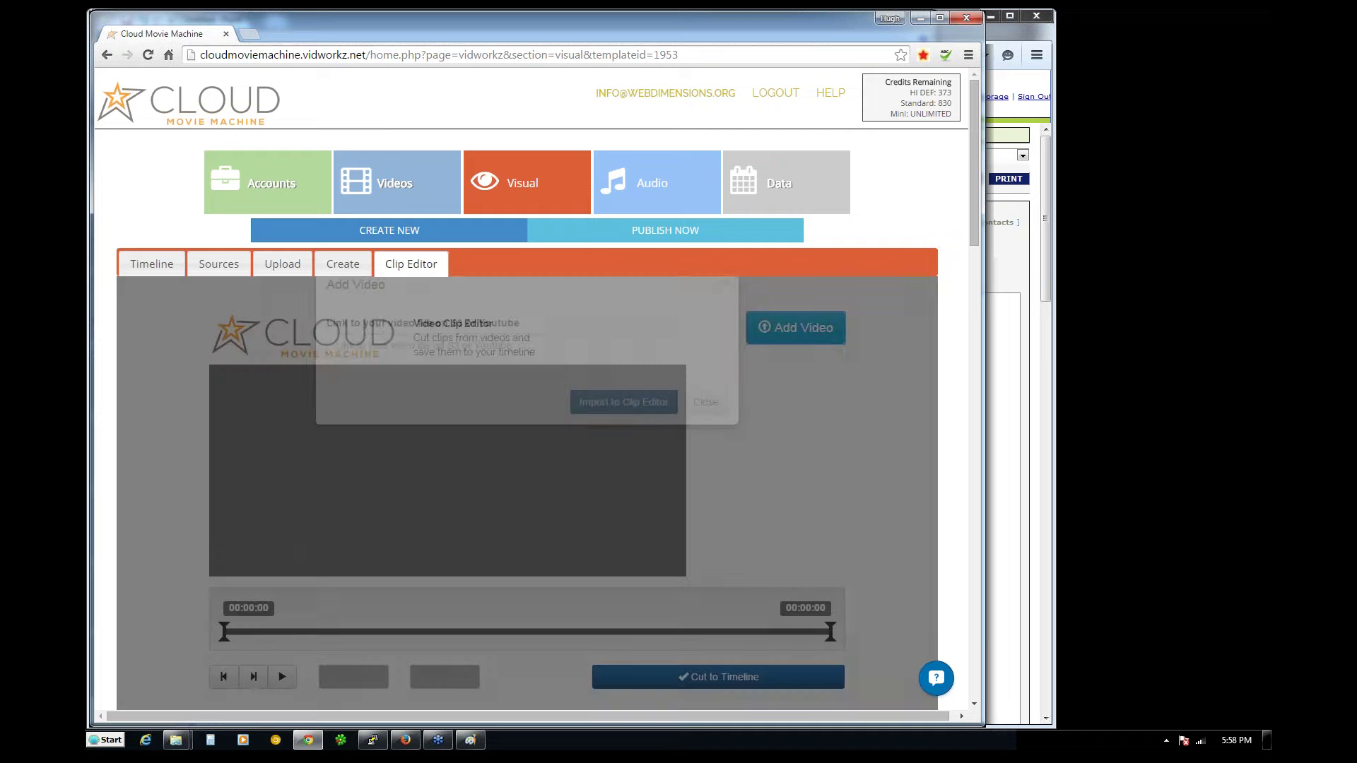
pyautogui.click(445, 378)
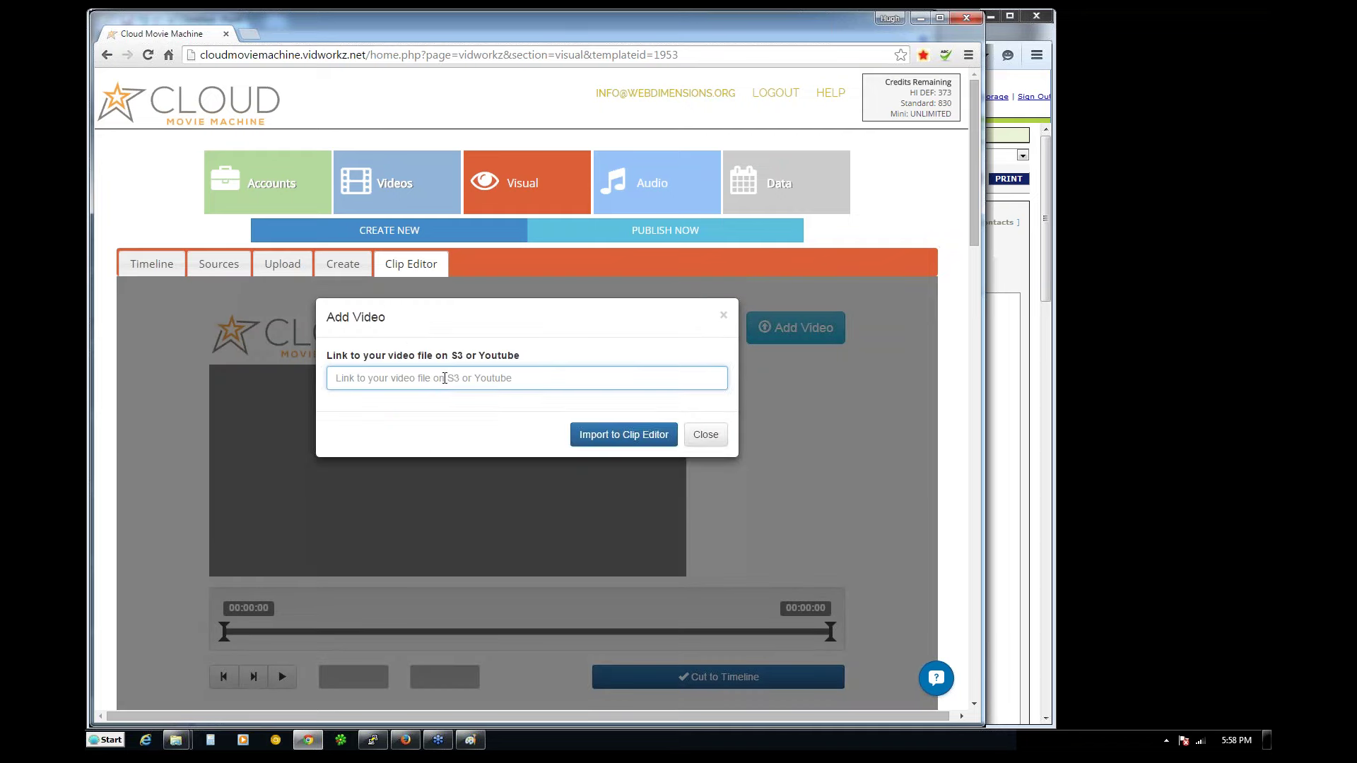
pyautogui.click(444, 378)
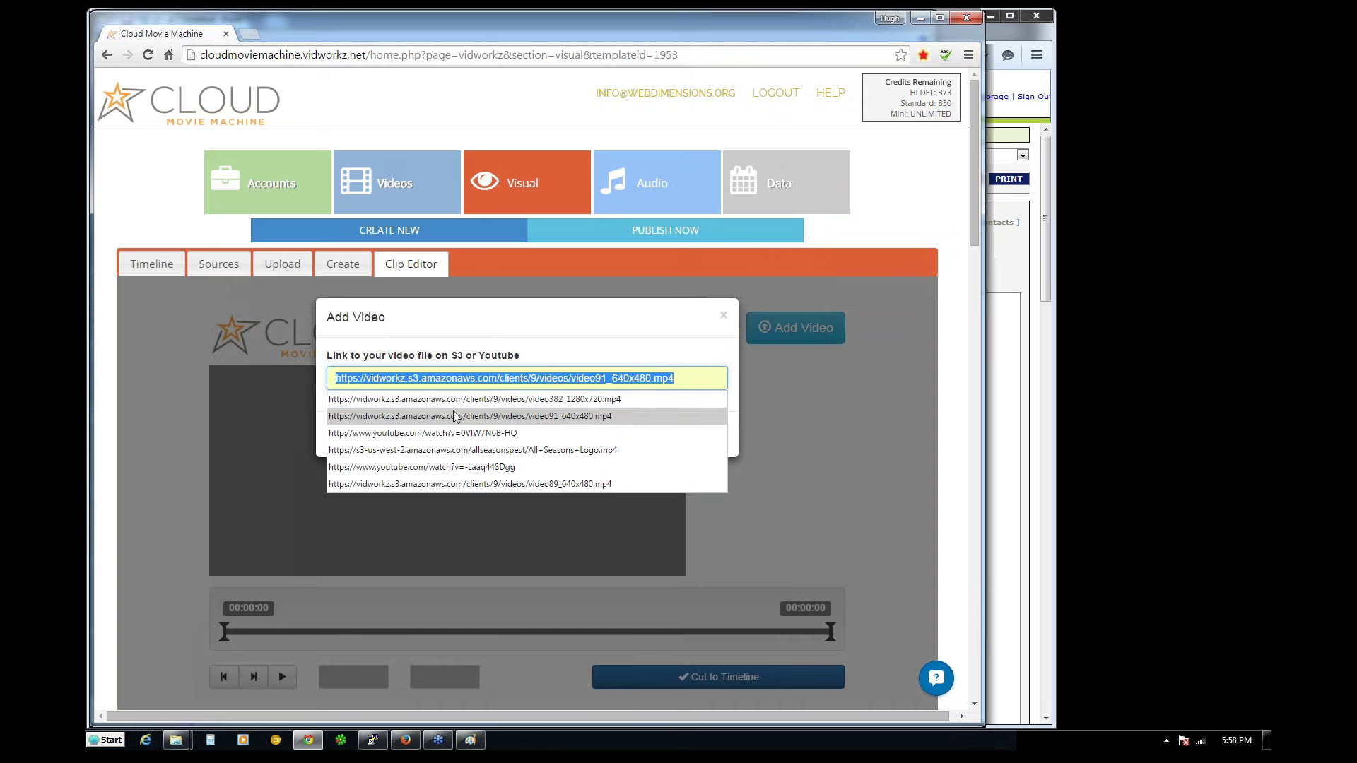
pyautogui.press('Up')
pyautogui.click(451, 416)
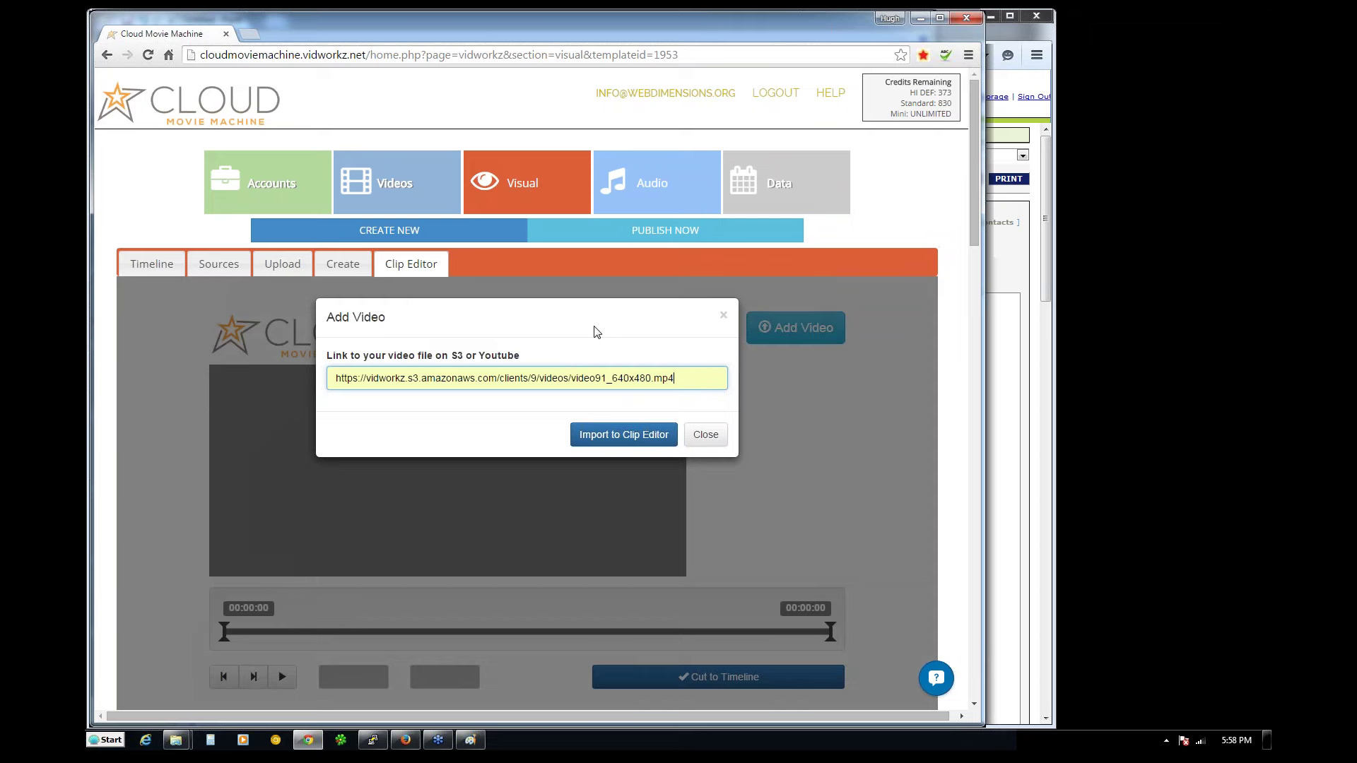
pyautogui.click(606, 433)
pyautogui.click(606, 435)
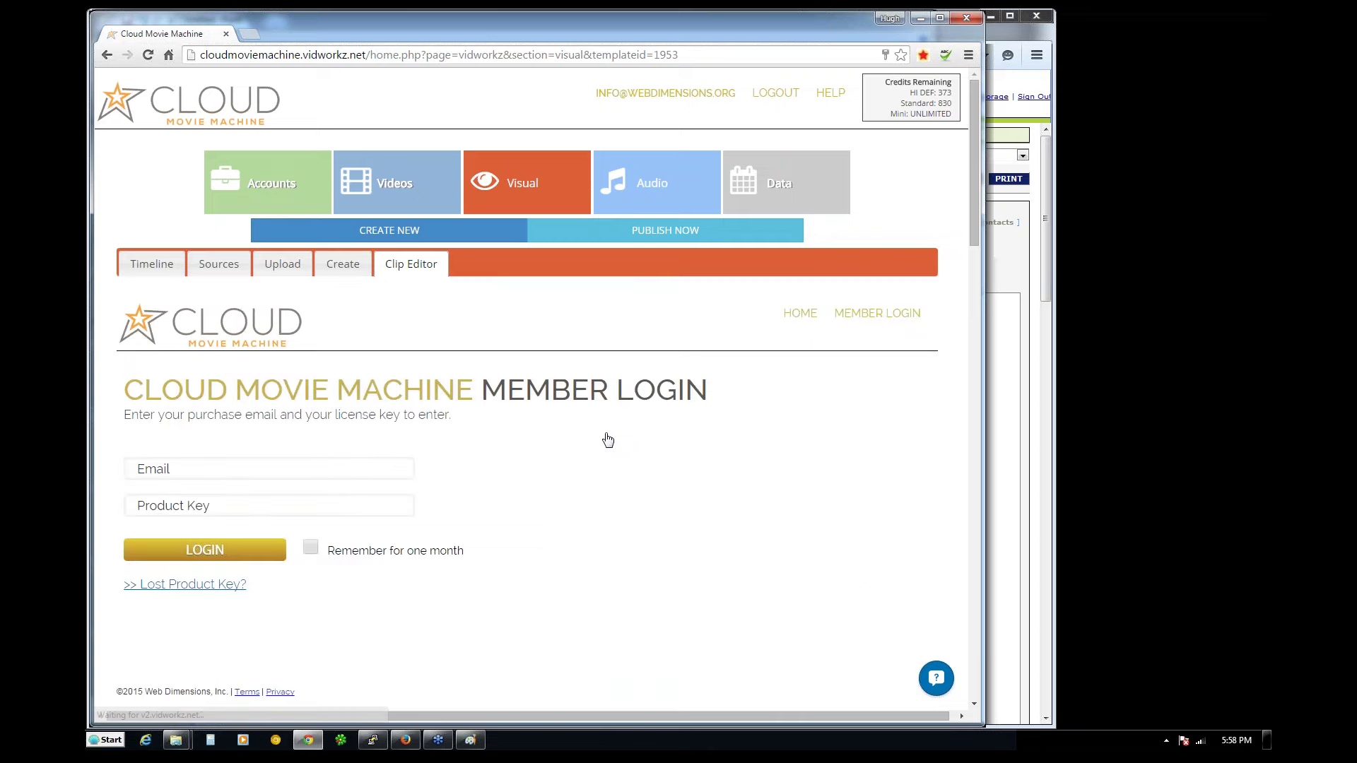
# - Reload the login frame, log back in with the saved member e-mail and product key, and reopen the Video Clip Editor
pyautogui.rightClick(480, 343)
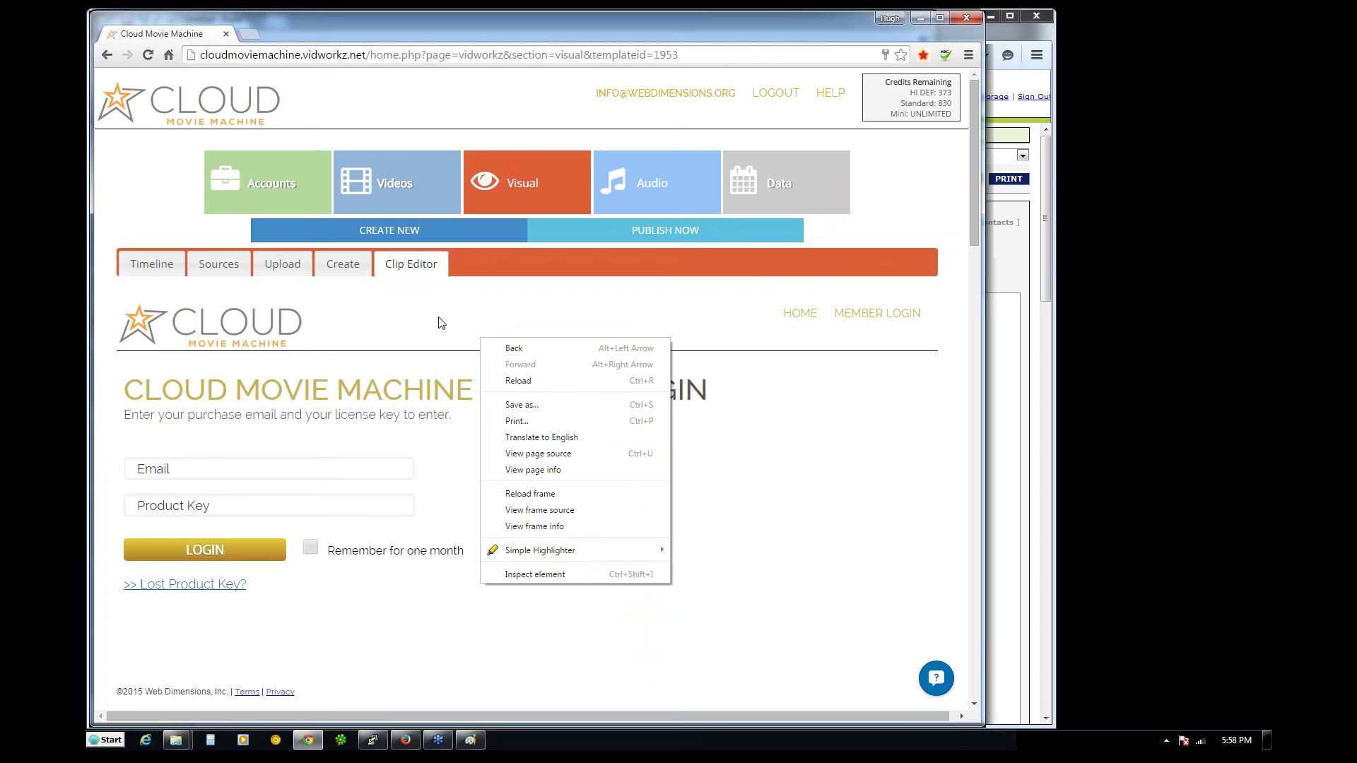
pyautogui.click(563, 493)
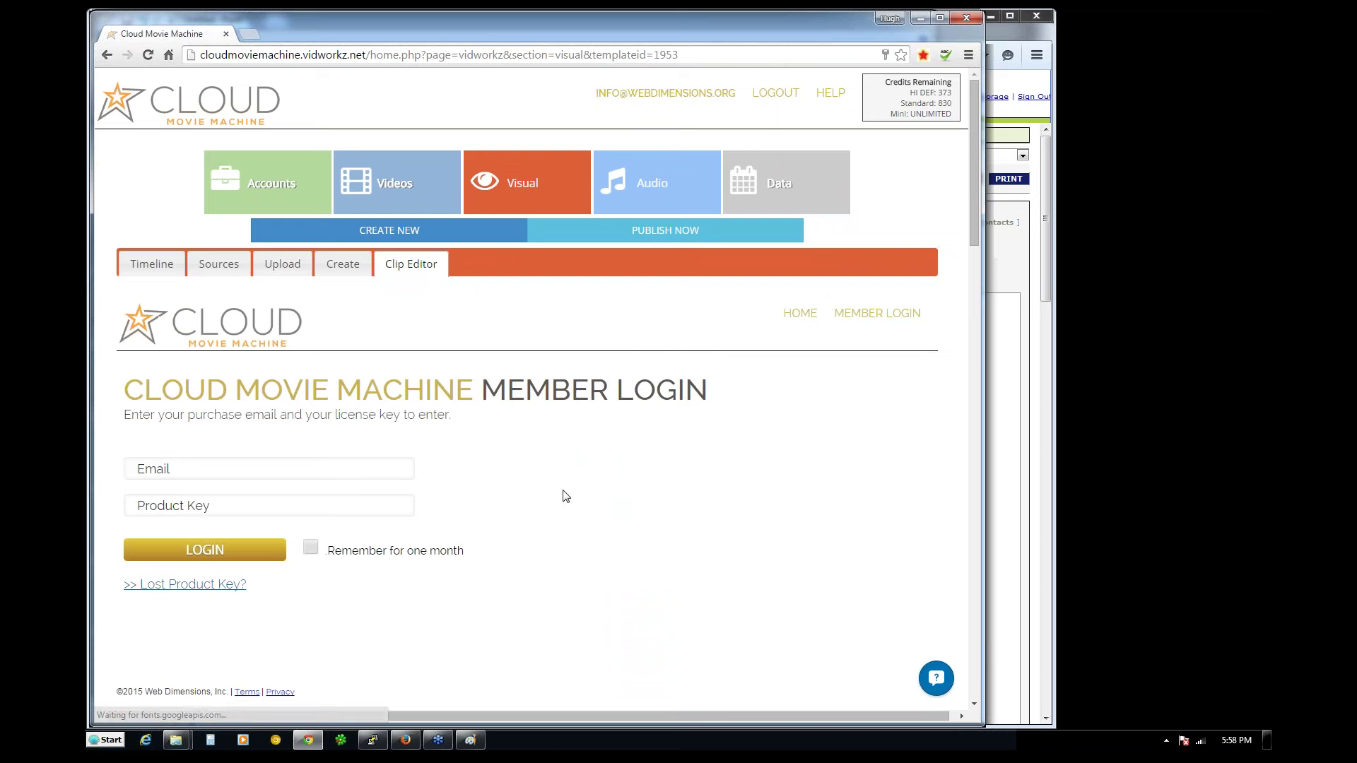
pyautogui.click(318, 468)
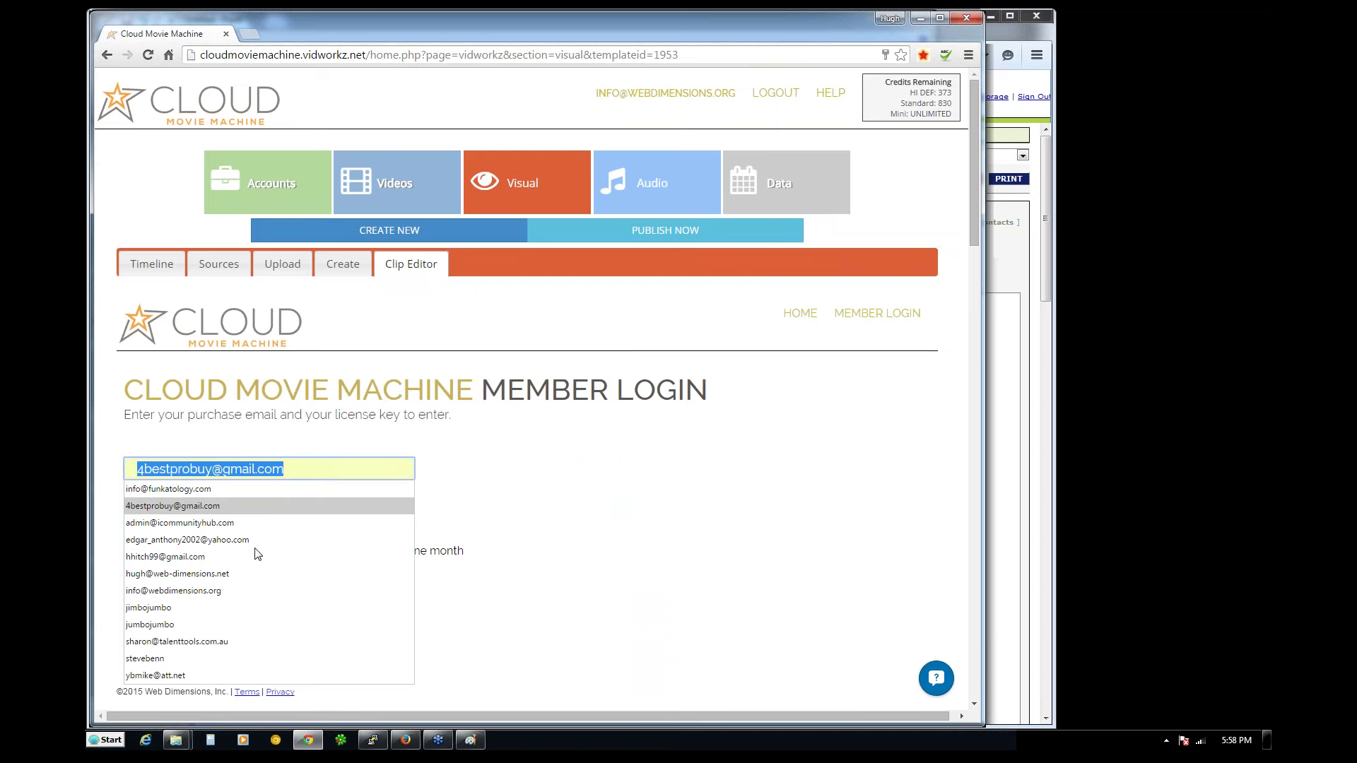
pyautogui.click(236, 592)
pyautogui.click(239, 558)
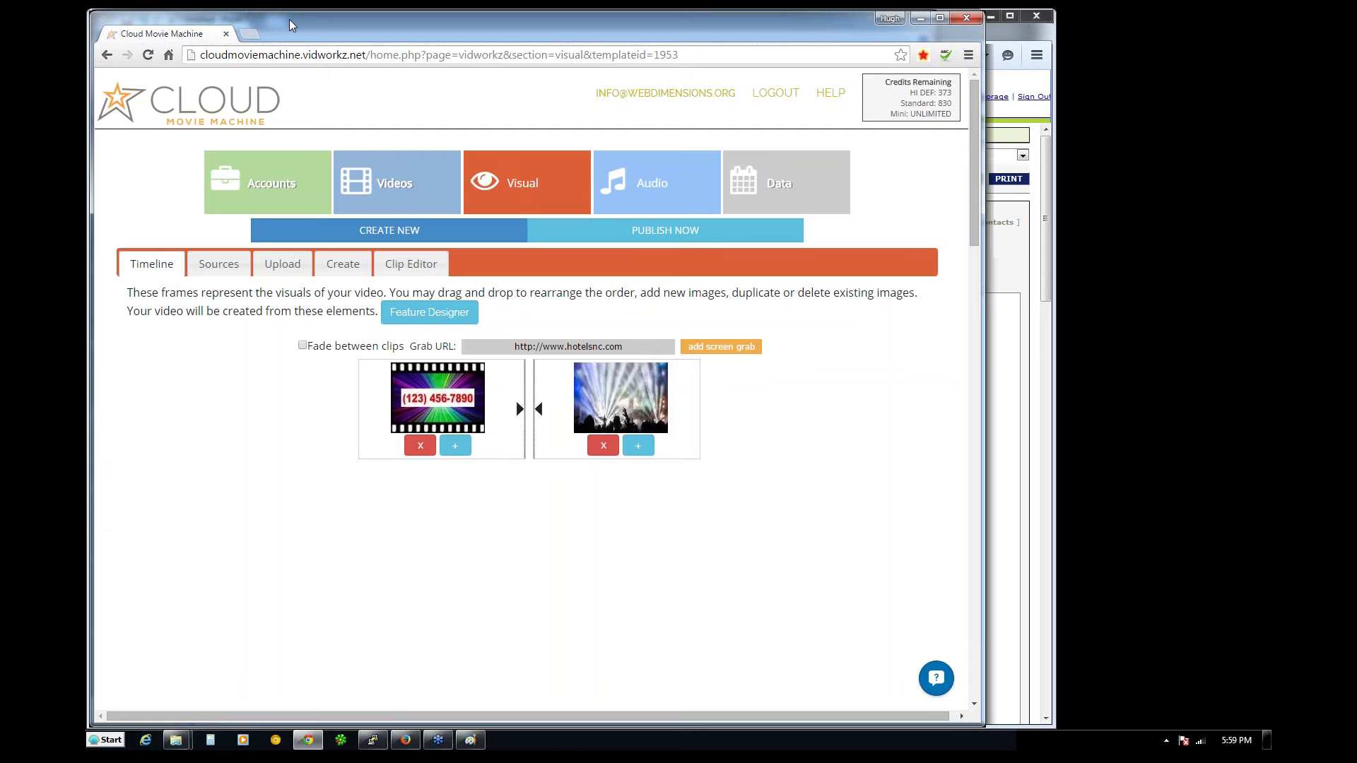
pyautogui.click(411, 263)
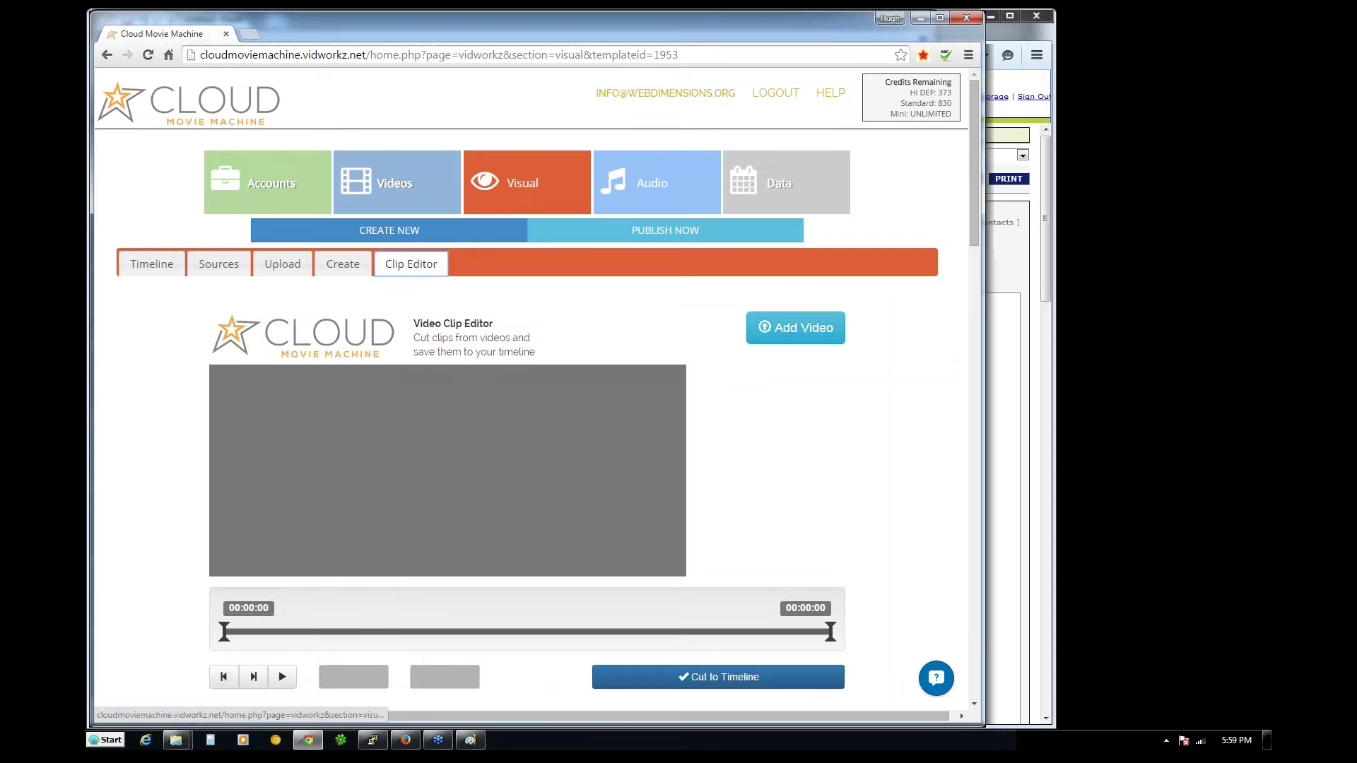
pyautogui.click(781, 329)
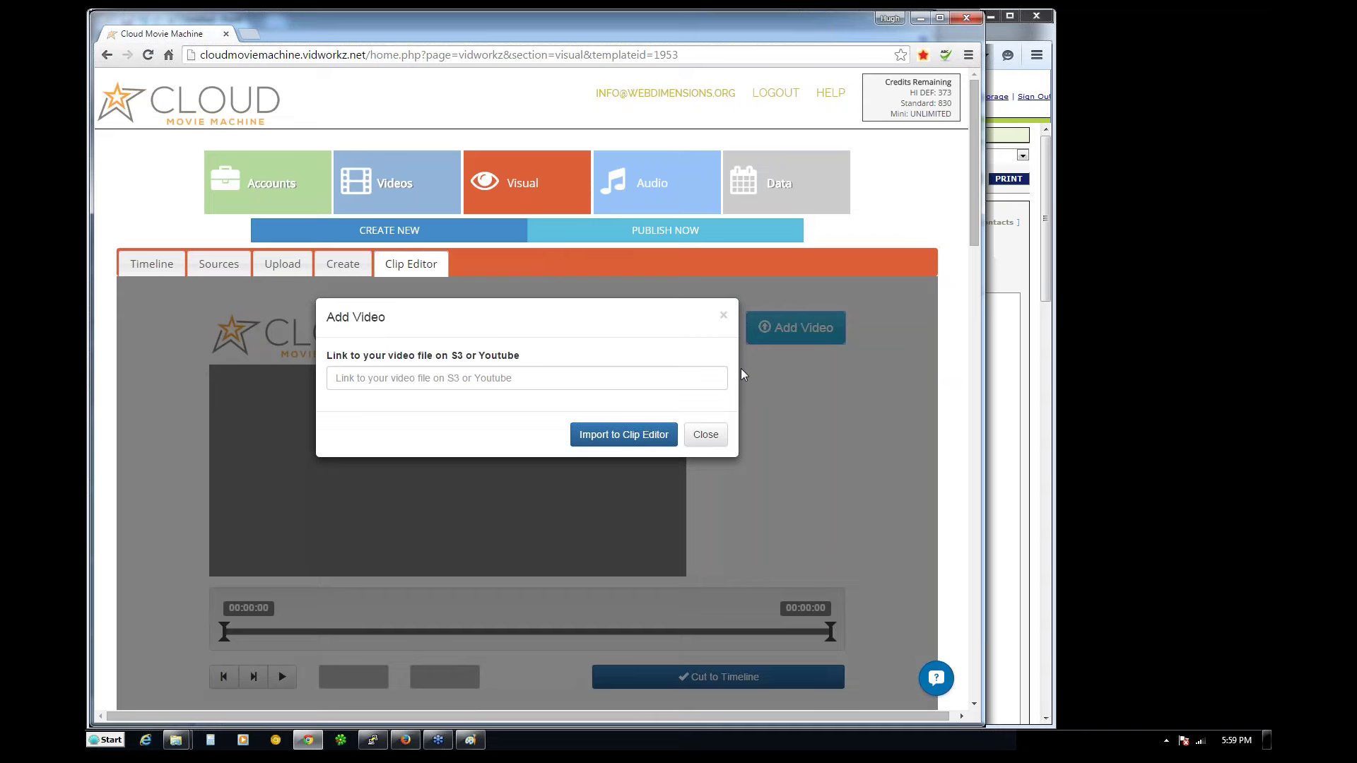
pyautogui.click(498, 379)
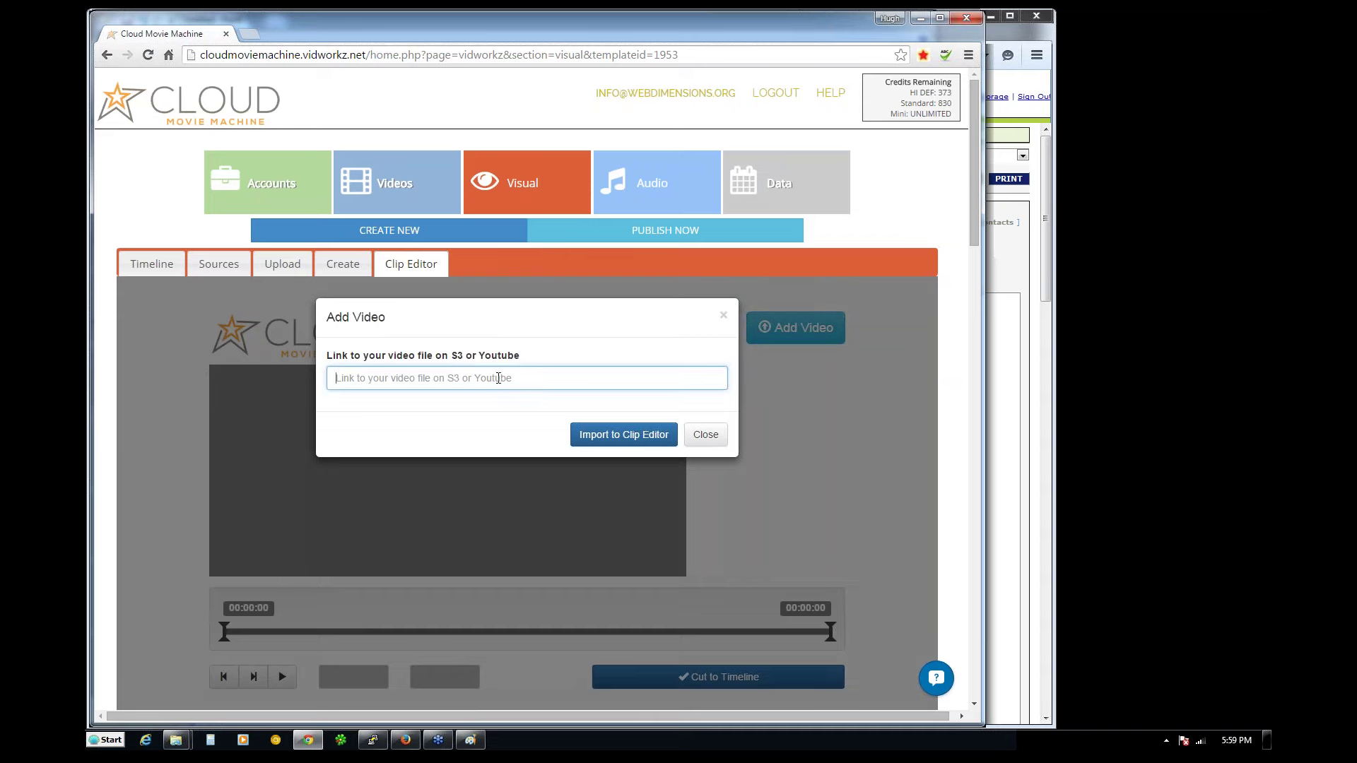
pyautogui.rightClick(498, 378)
pyautogui.click(522, 354)
pyautogui.click(499, 377)
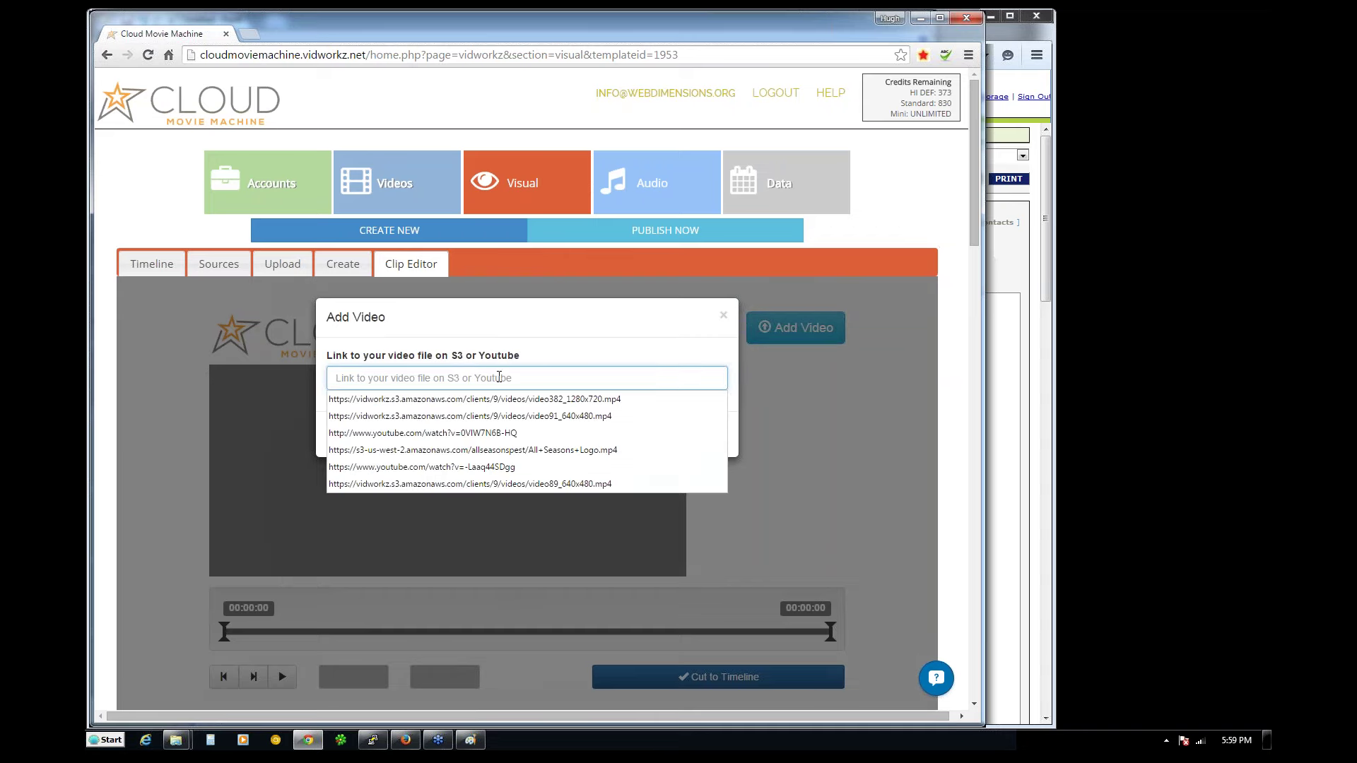
pyautogui.click(496, 416)
pyautogui.click(618, 435)
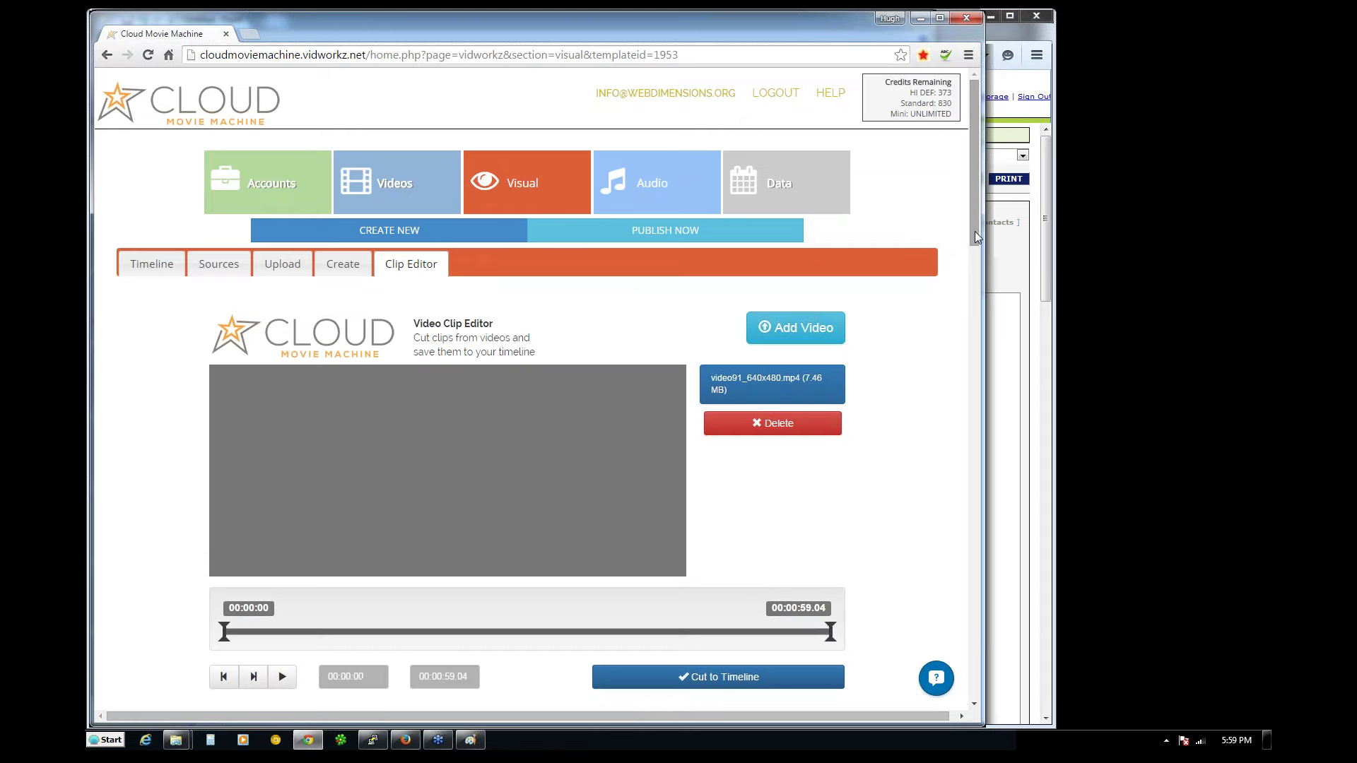
# - Trim the imported video's range to start at about 00:00:00.10 and end at about 00:00:47.44
pyautogui.moveTo(974, 230); pyautogui.dragTo(976, 241)
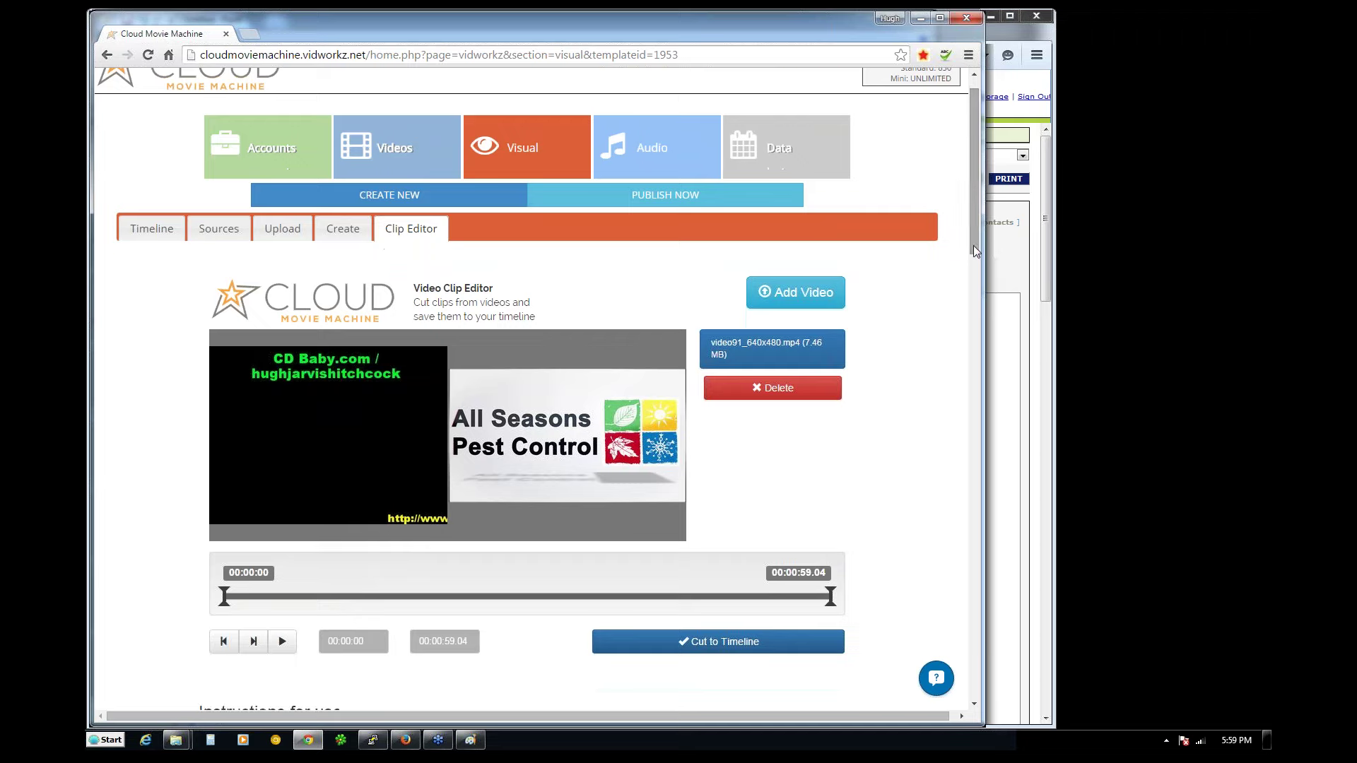
pyautogui.moveTo(830, 601); pyautogui.dragTo(711, 597)
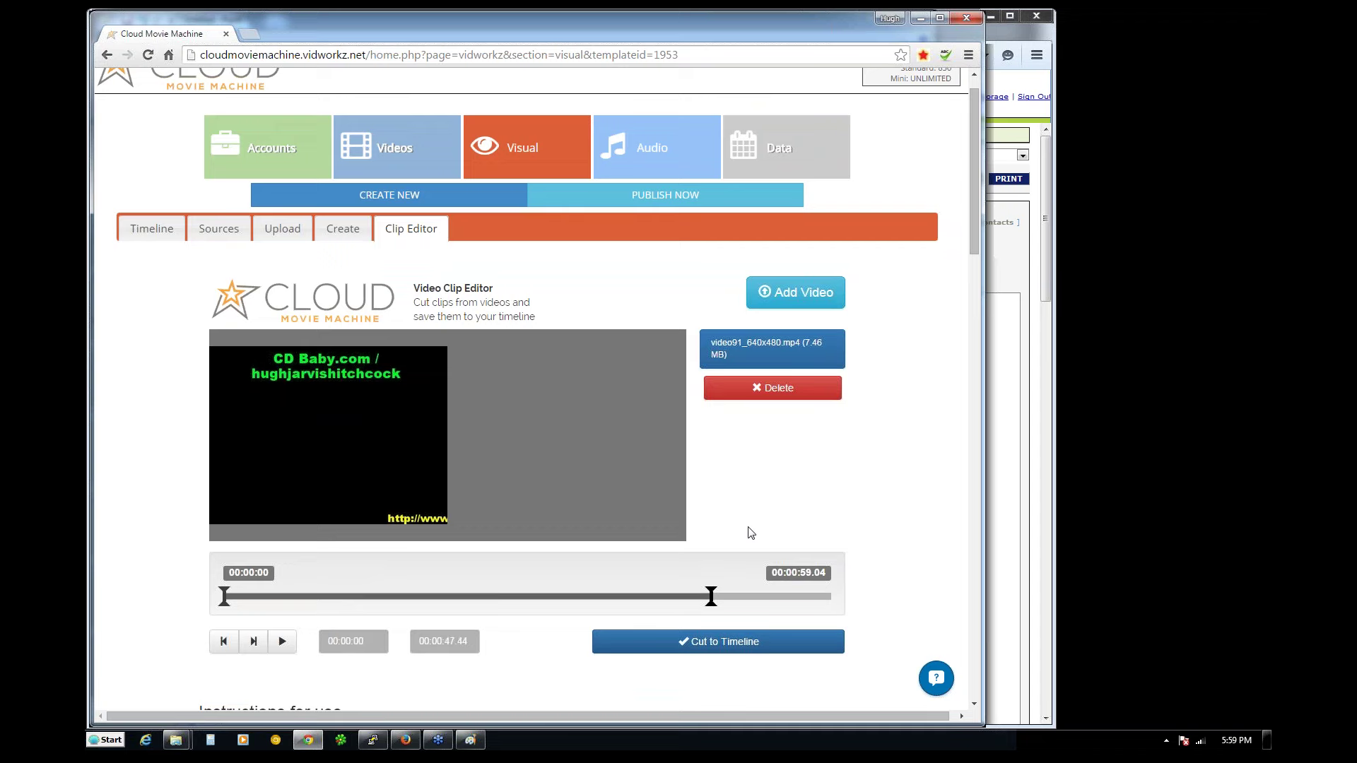
pyautogui.click(224, 595)
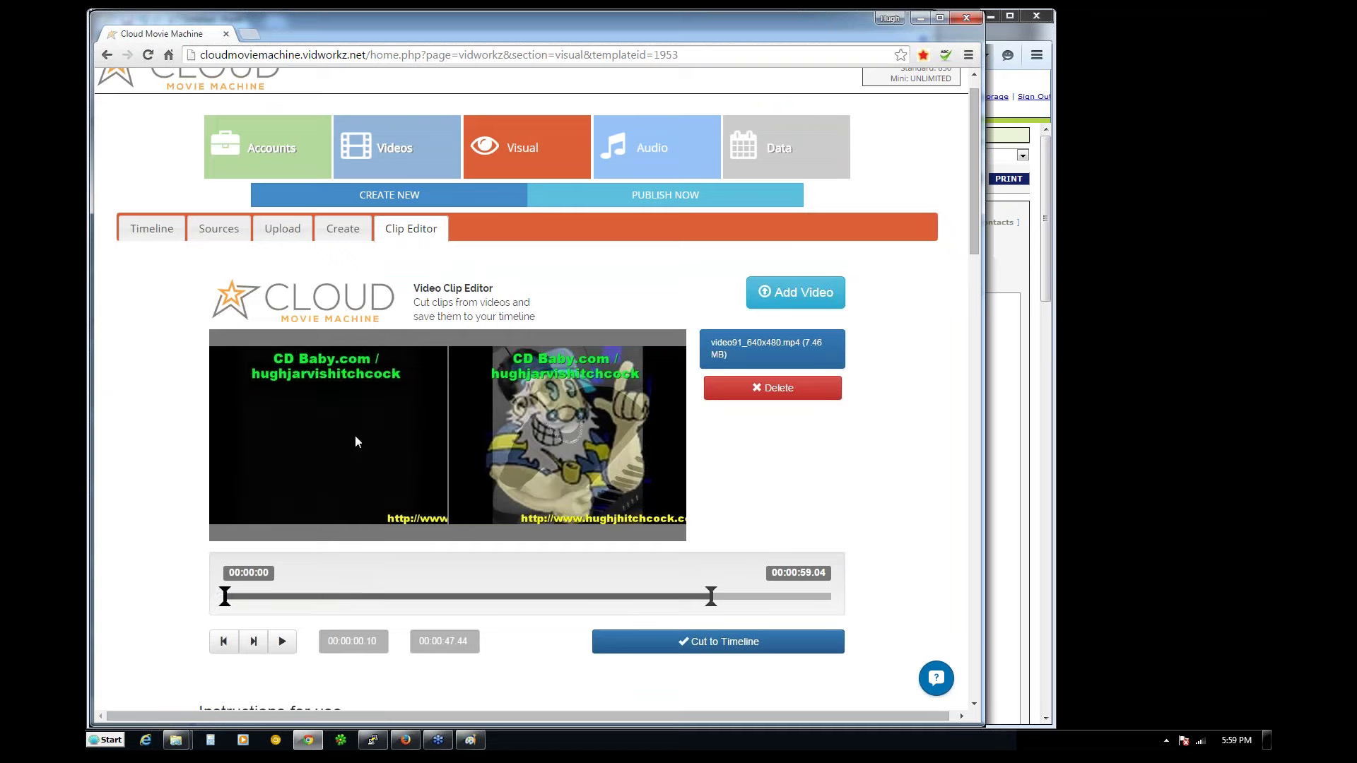
# - Preview the trimmed range in the Clip Editor's player, pausing and resuming playback
pyautogui.click(282, 641)
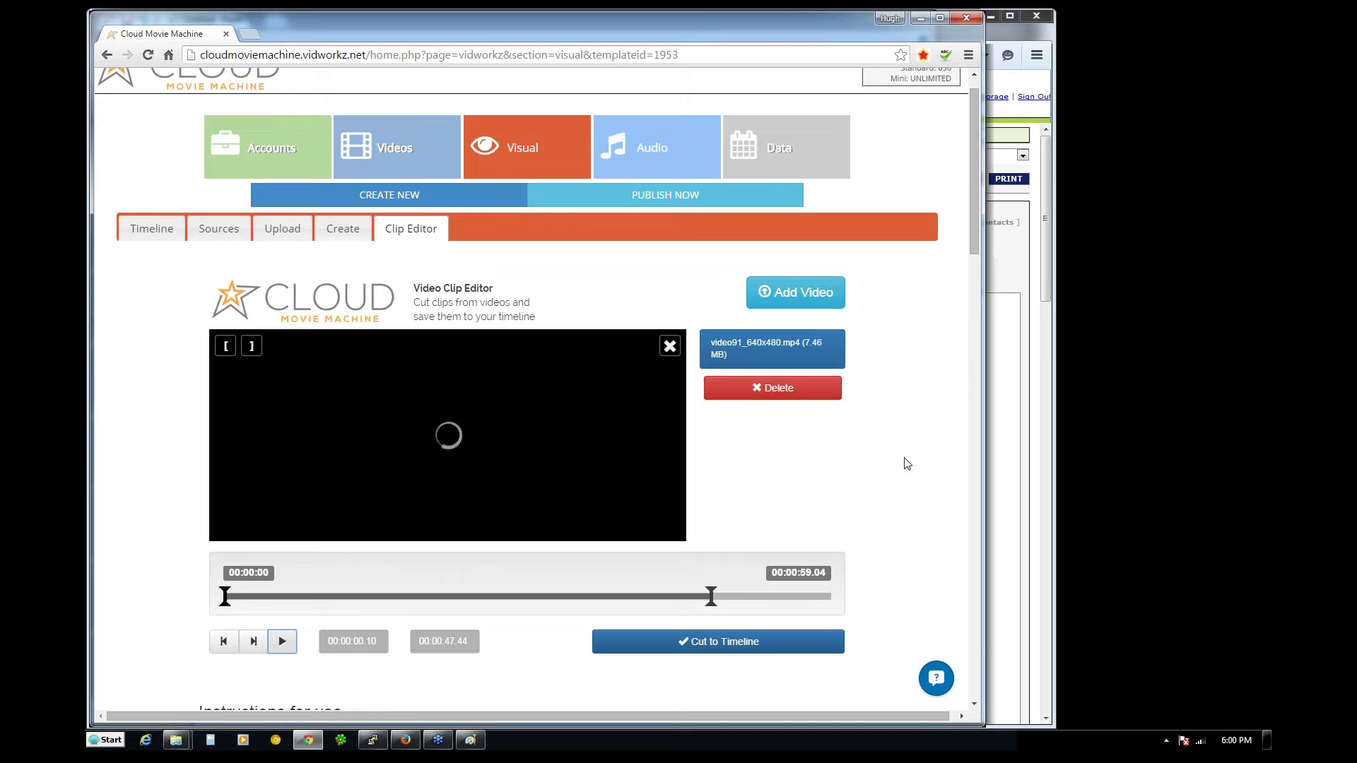
pyautogui.click(226, 530)
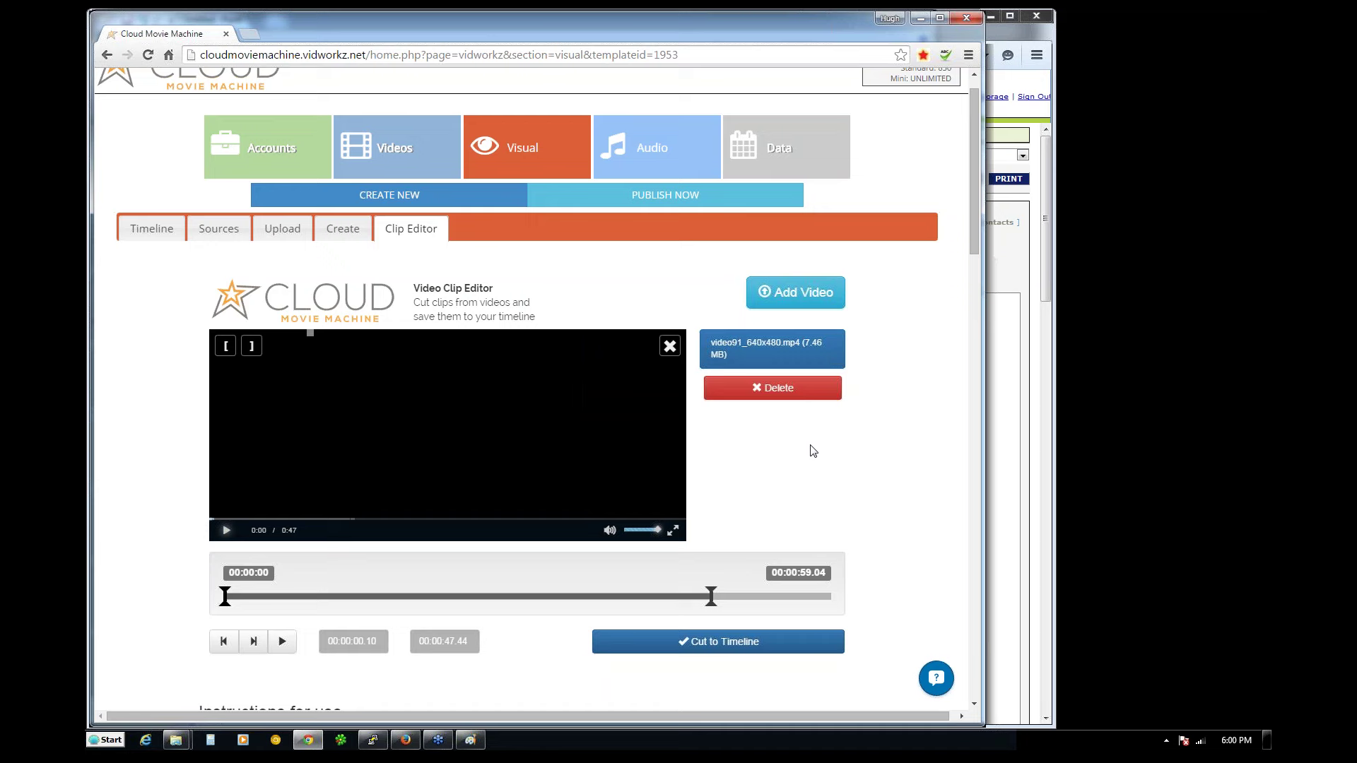
pyautogui.click(227, 530)
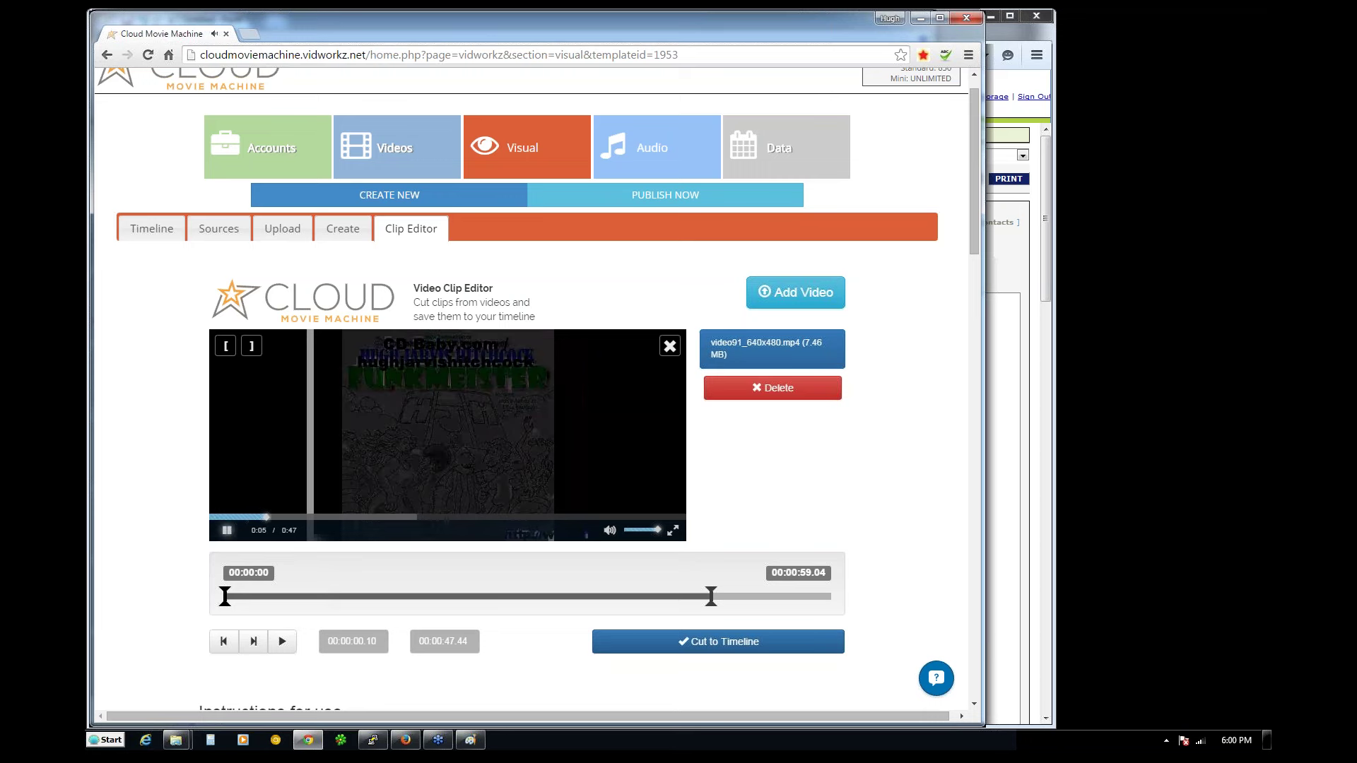
pyautogui.click(227, 530)
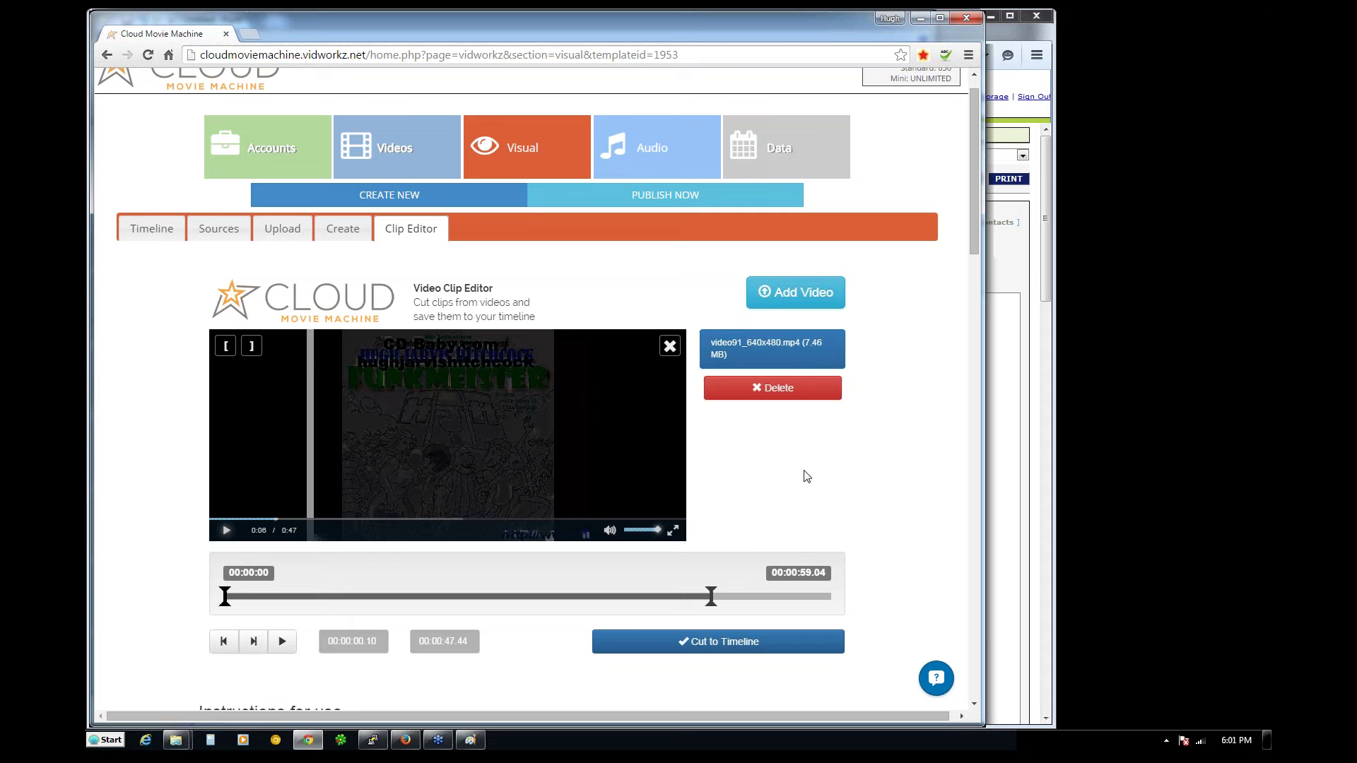
pyautogui.click(227, 534)
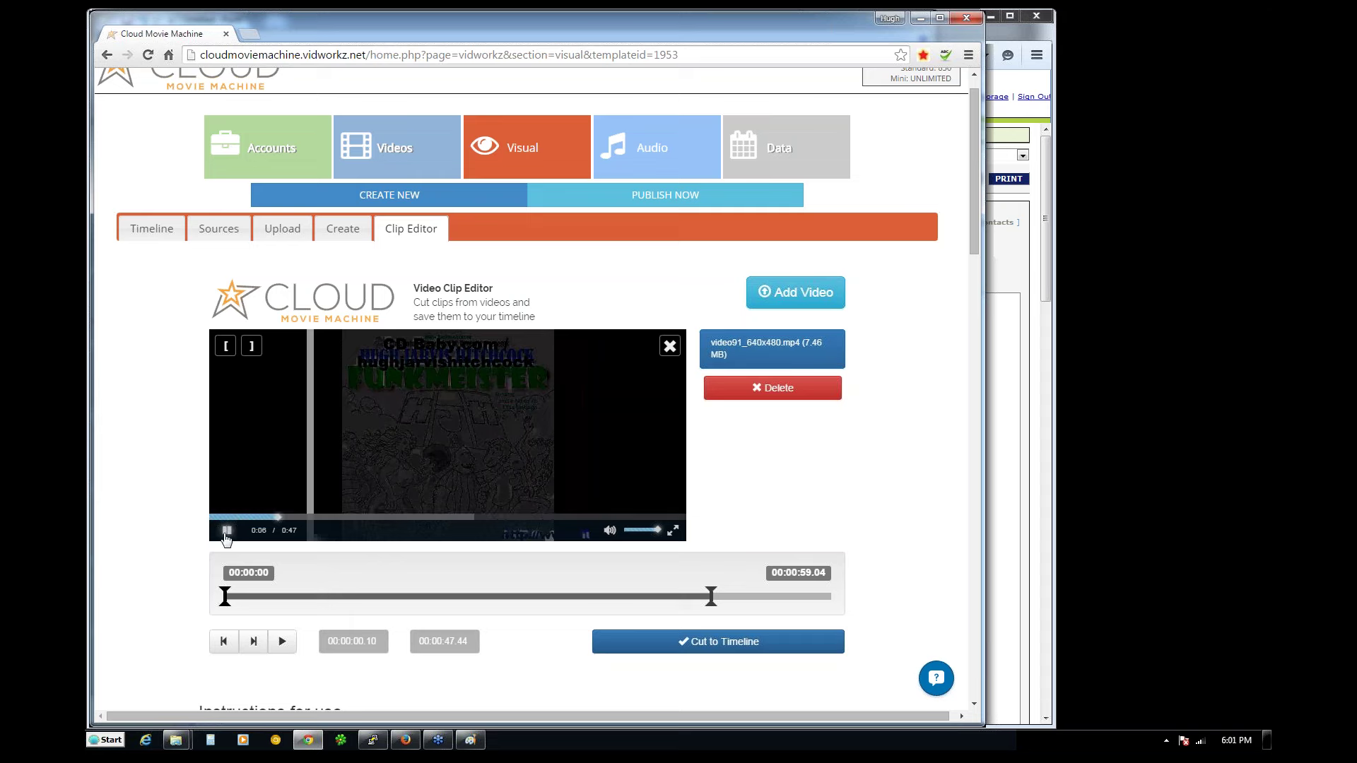
pyautogui.click(226, 536)
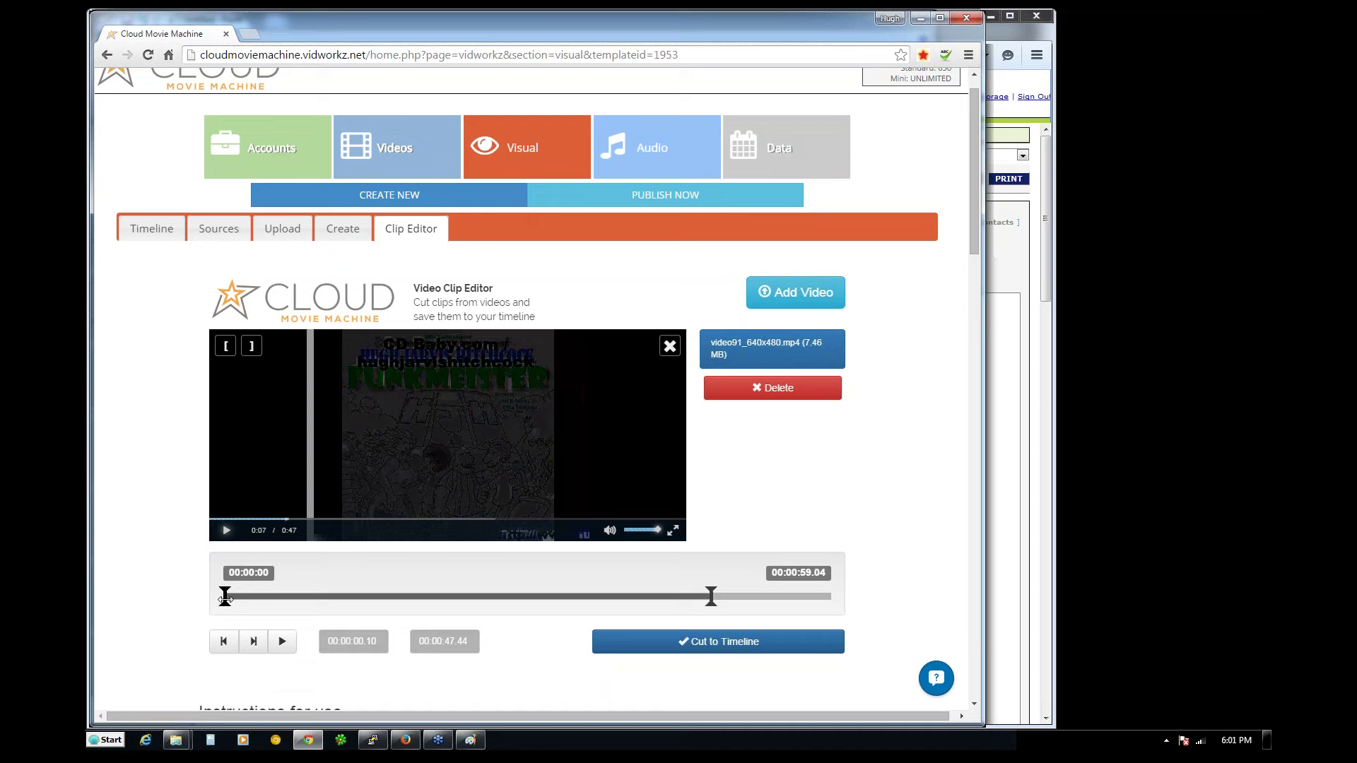
# - Adjust the clip range to start at about 00:00:13.77 and end at about 00:00:28.31
pyautogui.moveTo(225, 600); pyautogui.dragTo(344, 600)
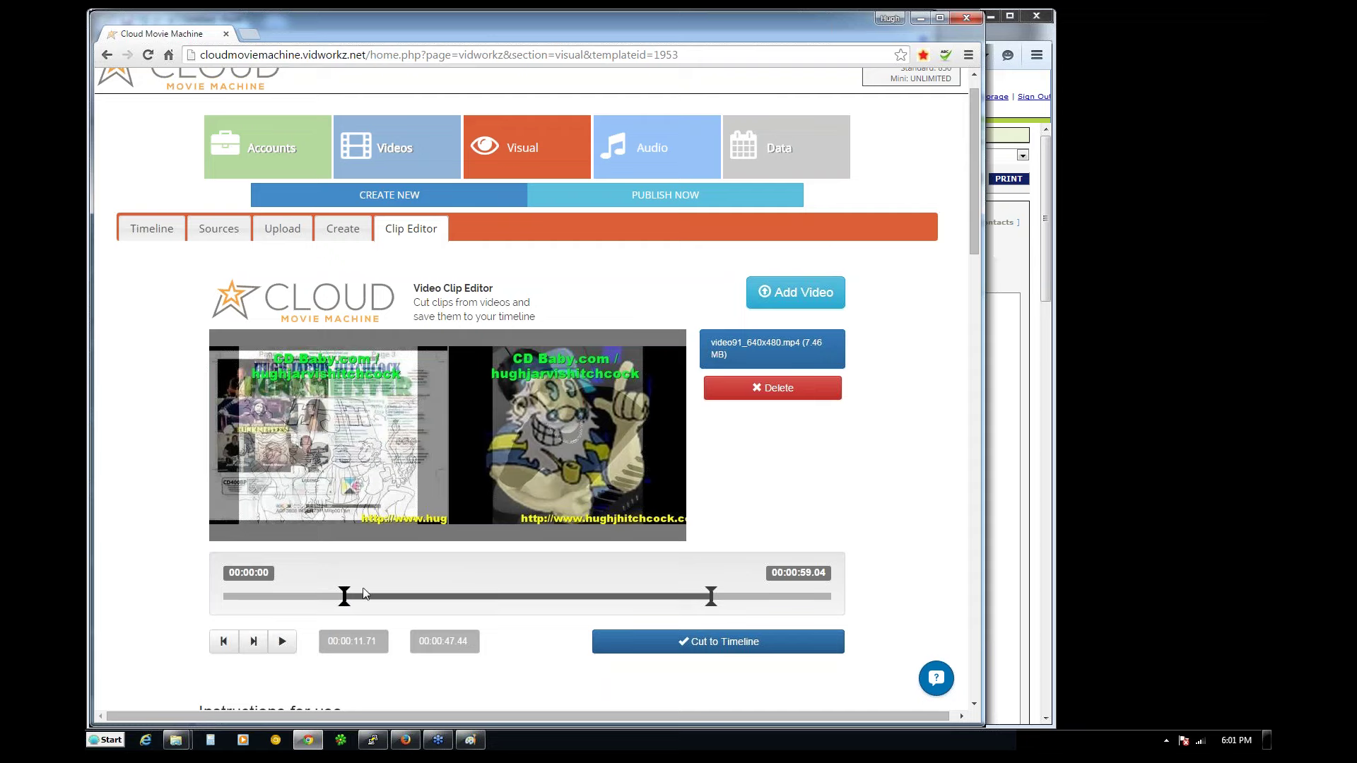
pyautogui.moveTo(344, 600); pyautogui.dragTo(366, 598)
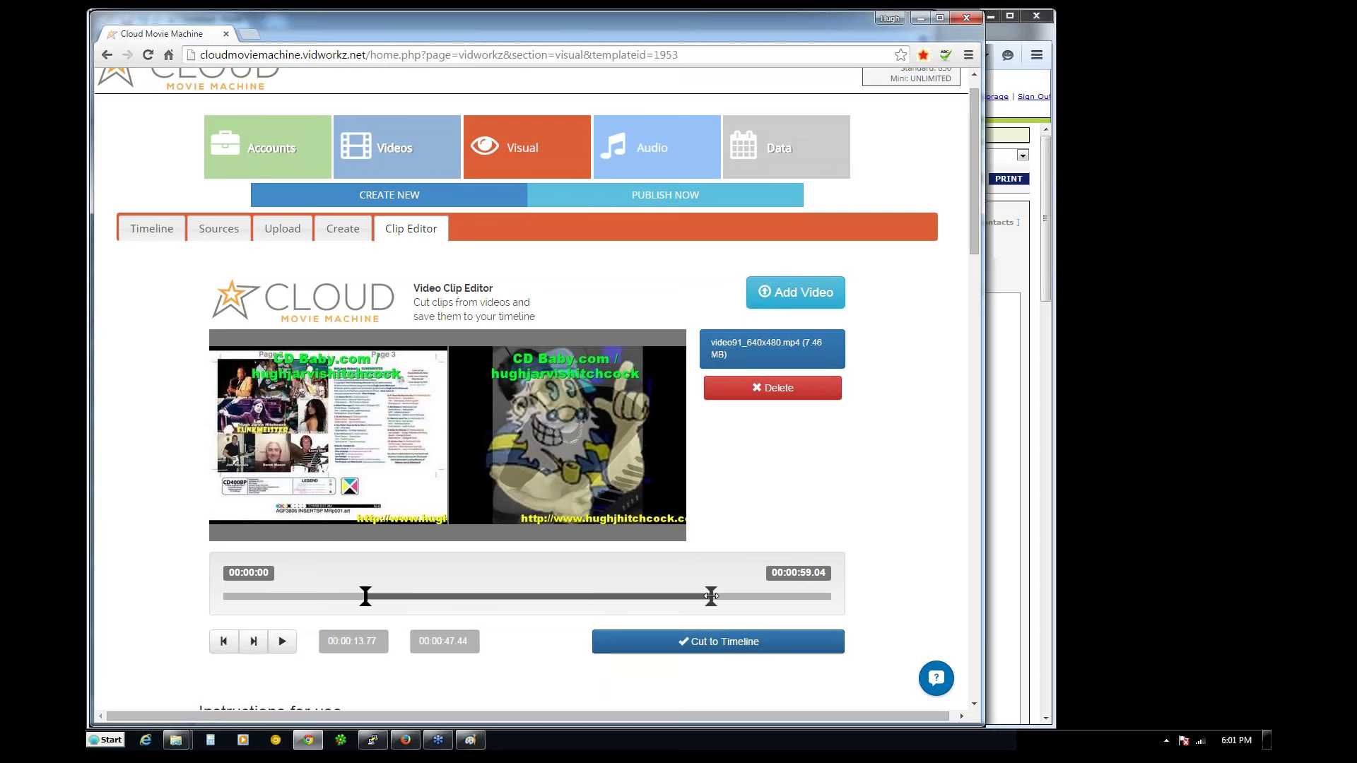
pyautogui.moveTo(710, 596); pyautogui.dragTo(629, 597)
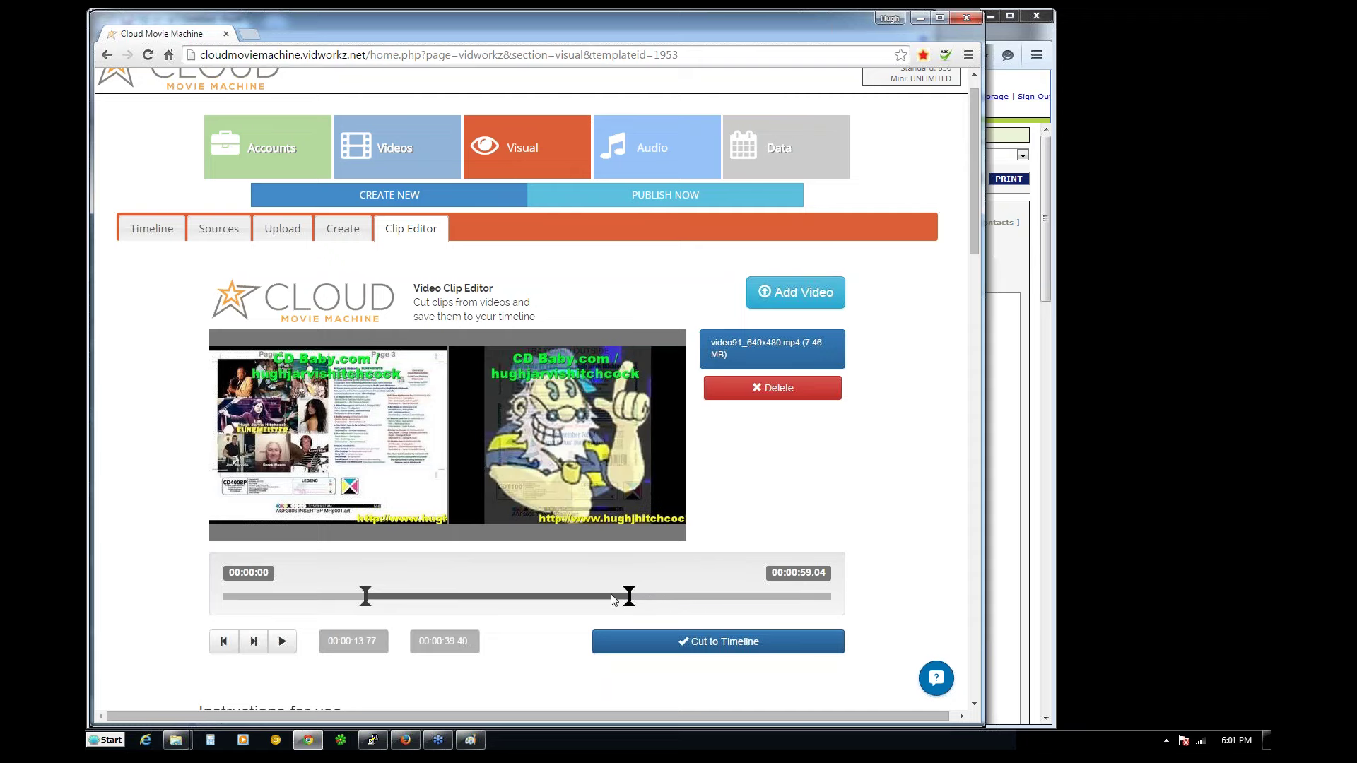
pyautogui.moveTo(629, 598); pyautogui.dragTo(579, 596)
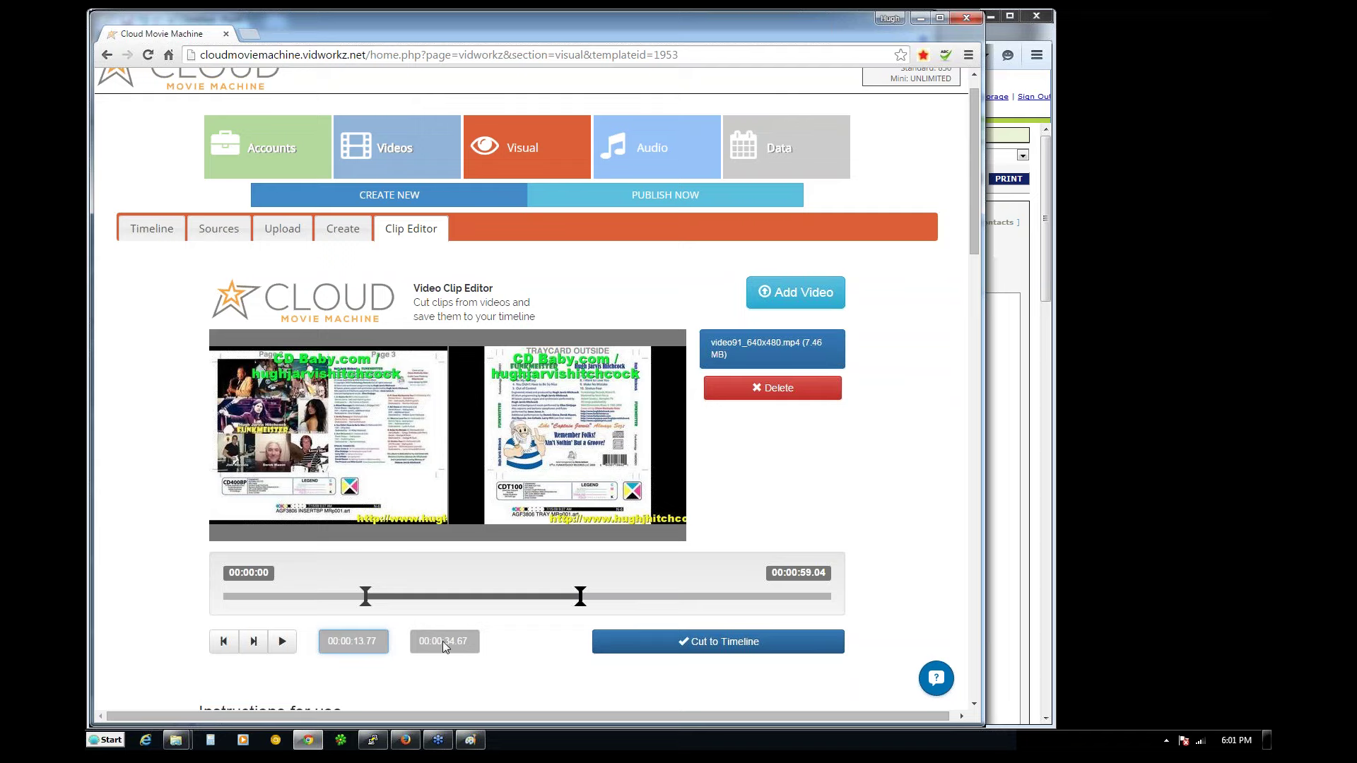
pyautogui.moveTo(570, 600); pyautogui.dragTo(515, 598)
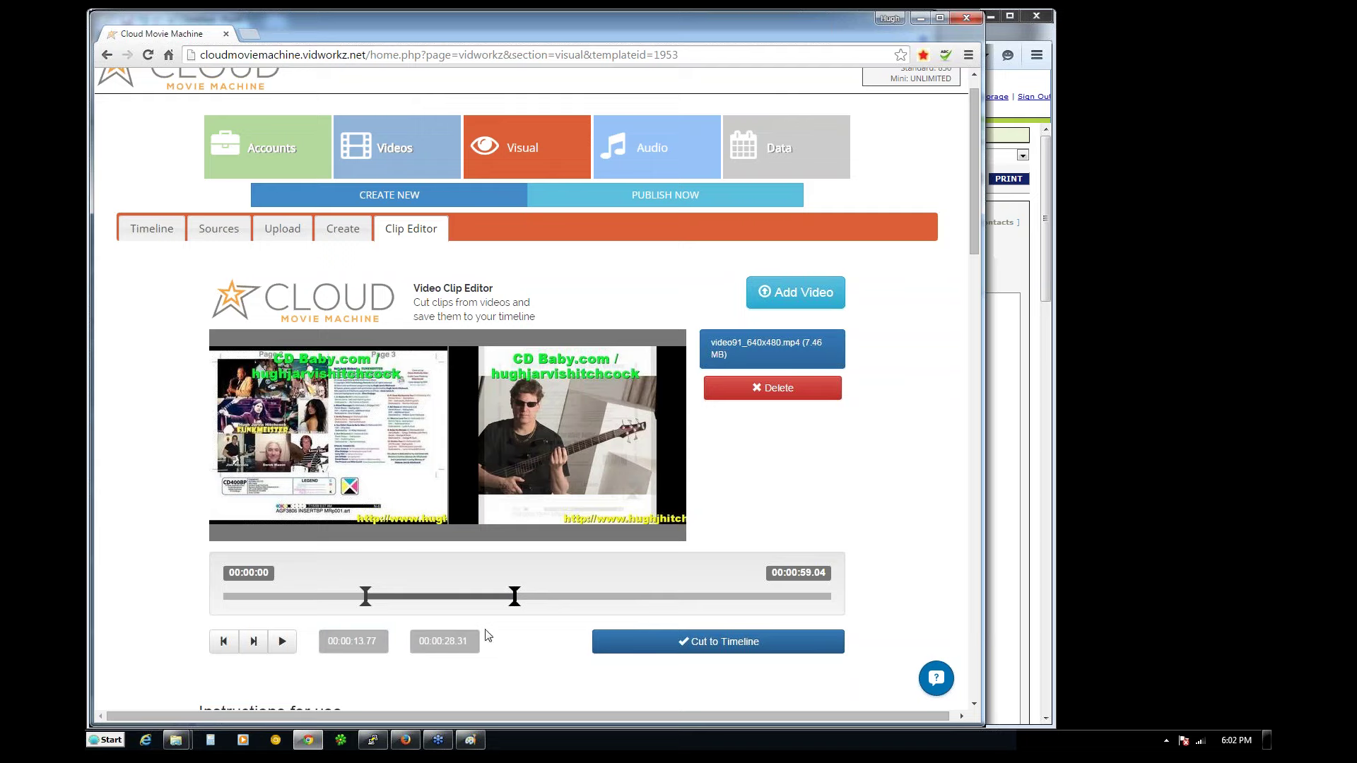
# - Cut the selected video range to the timeline and bring up the timeline to check it
pyautogui.click(712, 648)
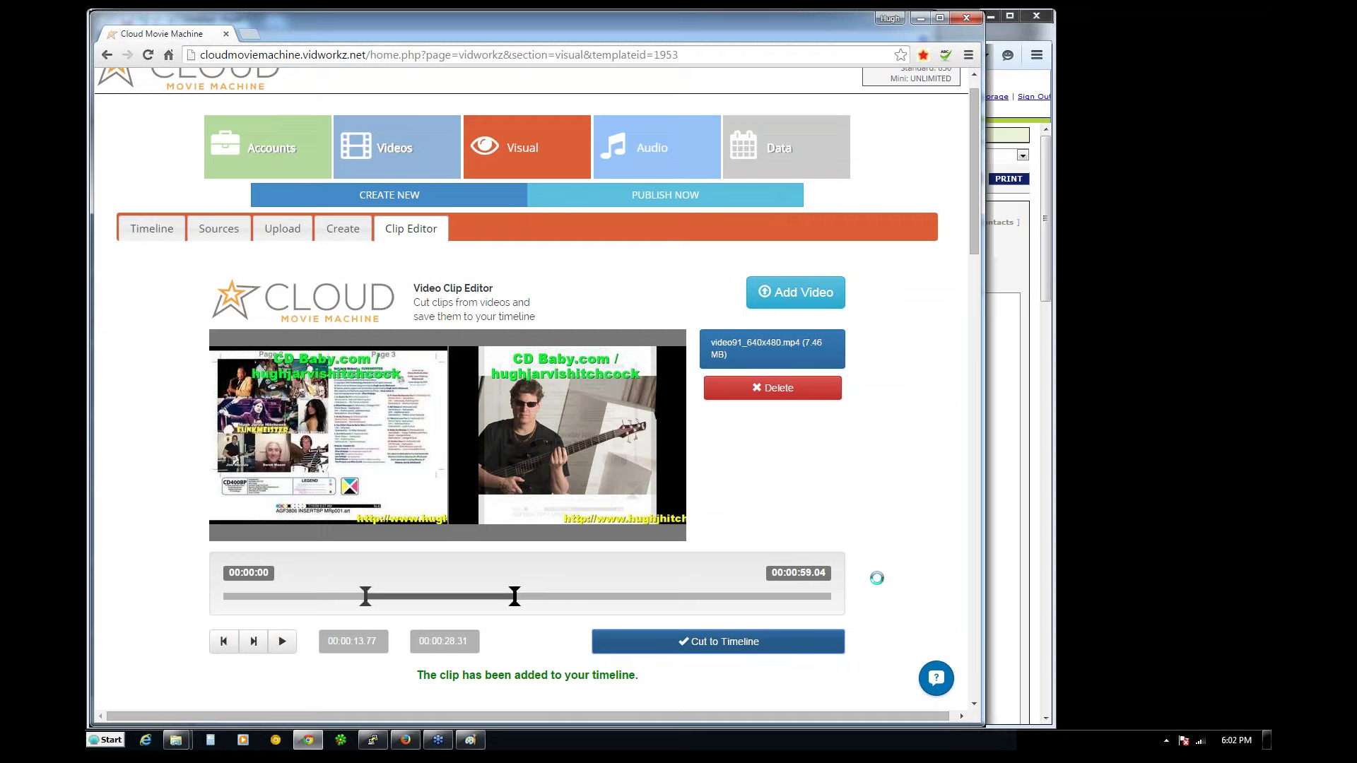
pyautogui.click(151, 228)
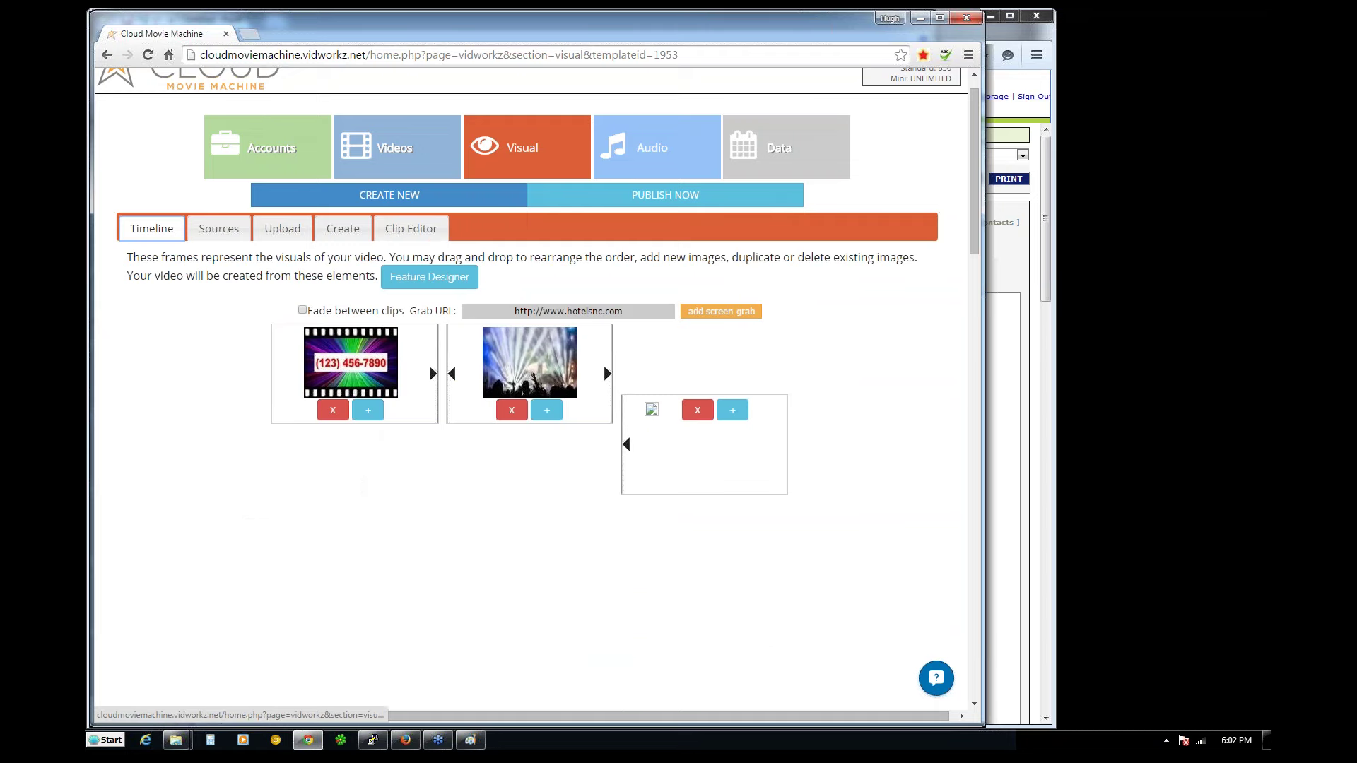
# - Return to the Clip Editor, cut the same range to the timeline again, and recheck the timeline
pyautogui.click(219, 229)
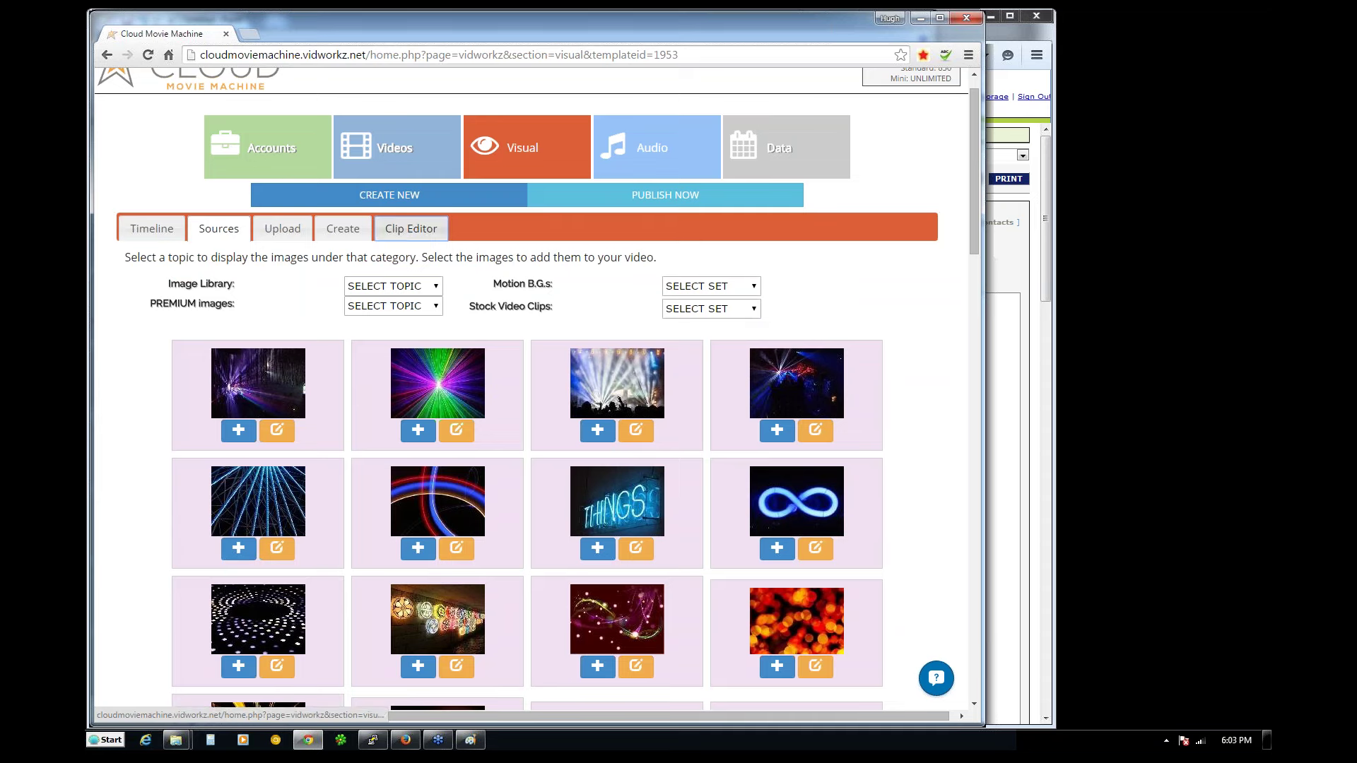
pyautogui.click(412, 229)
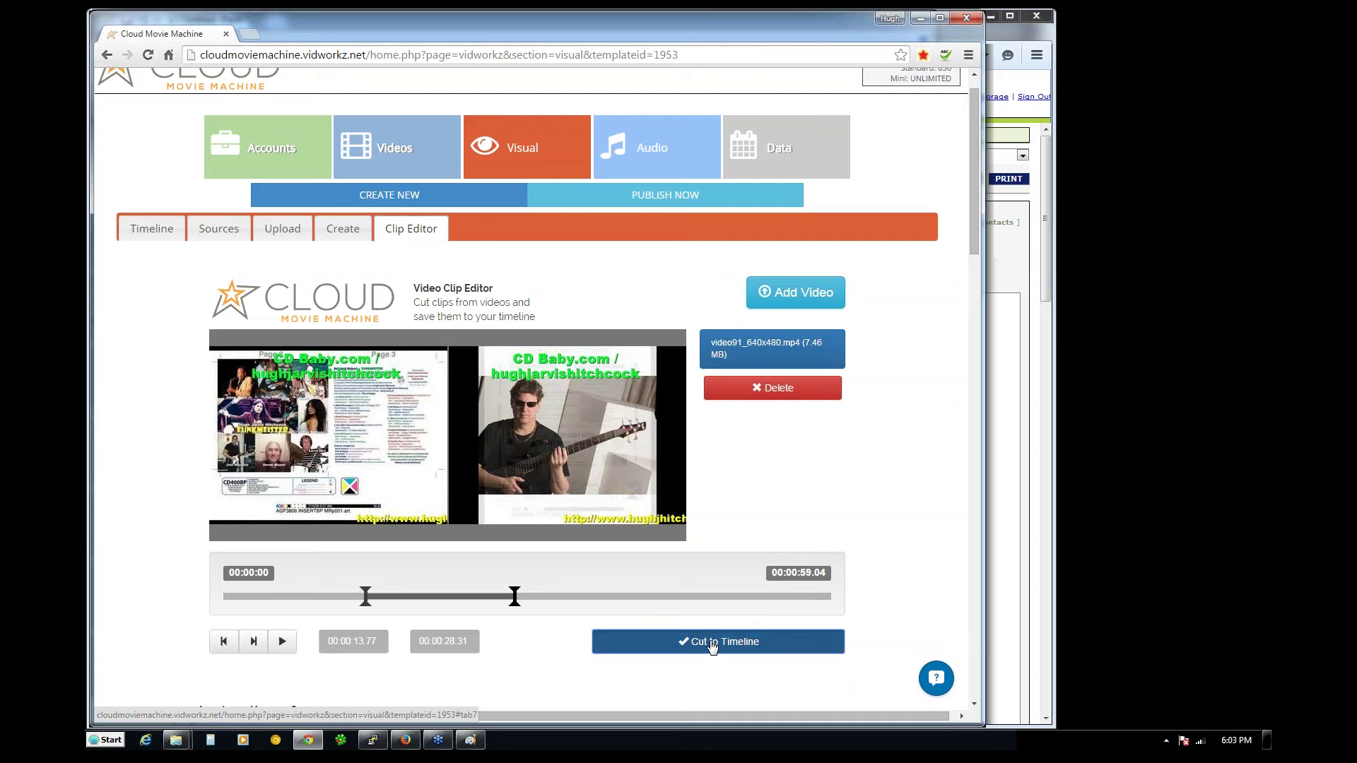
pyautogui.click(712, 648)
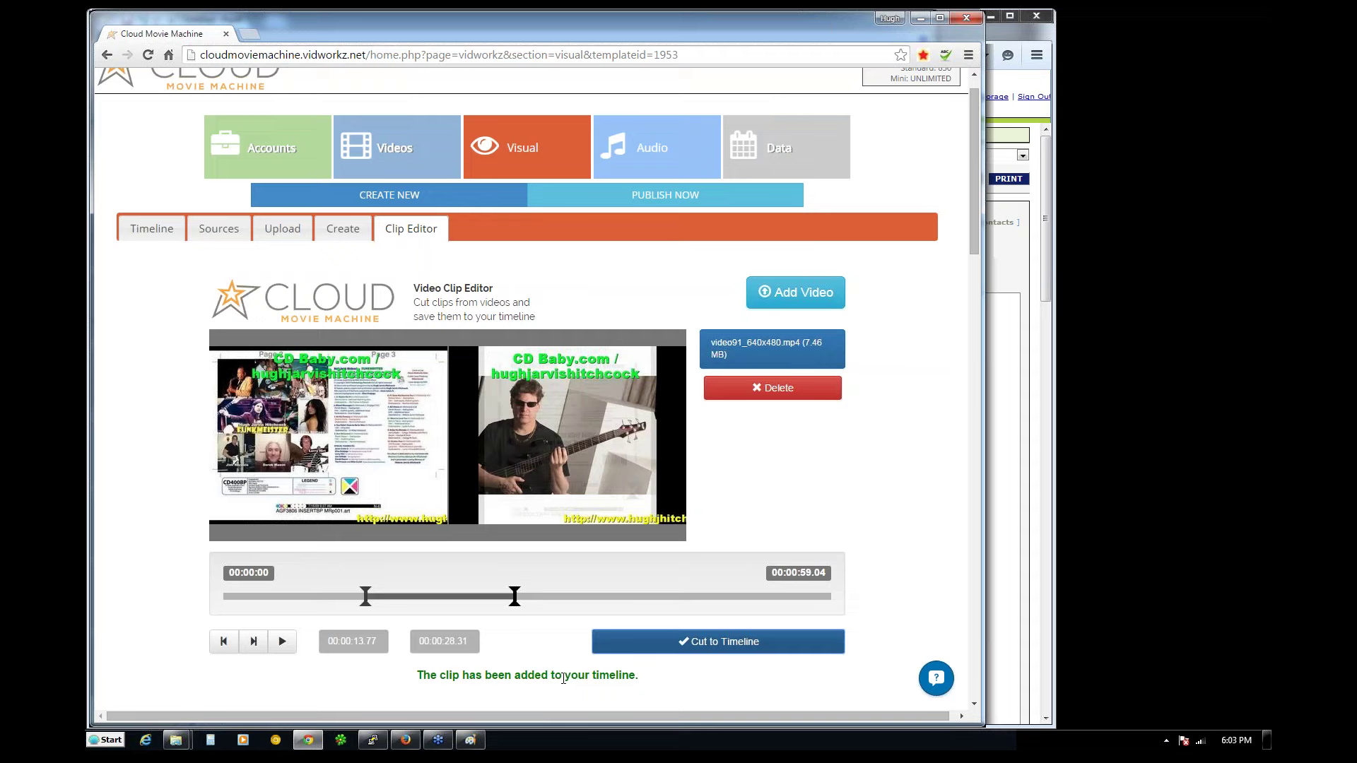
pyautogui.click(175, 232)
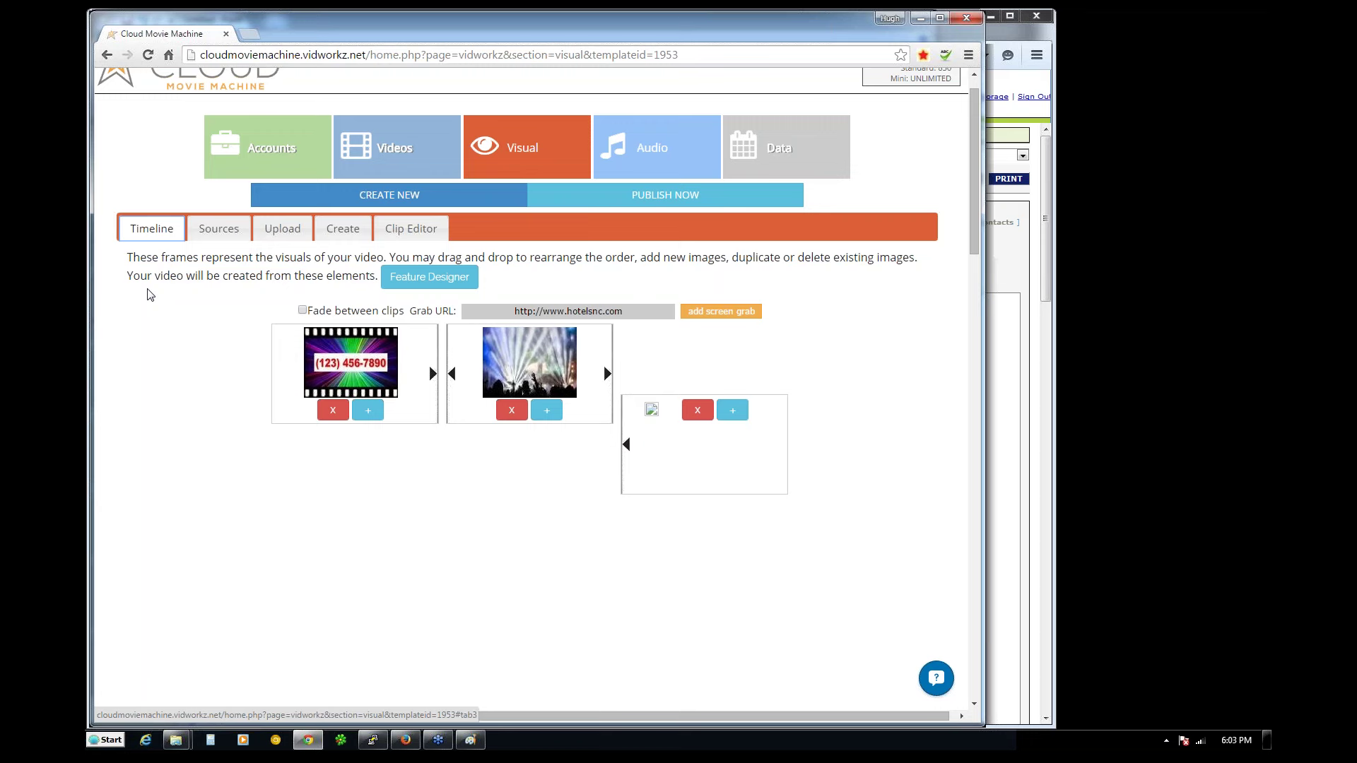
pyautogui.click(544, 279)
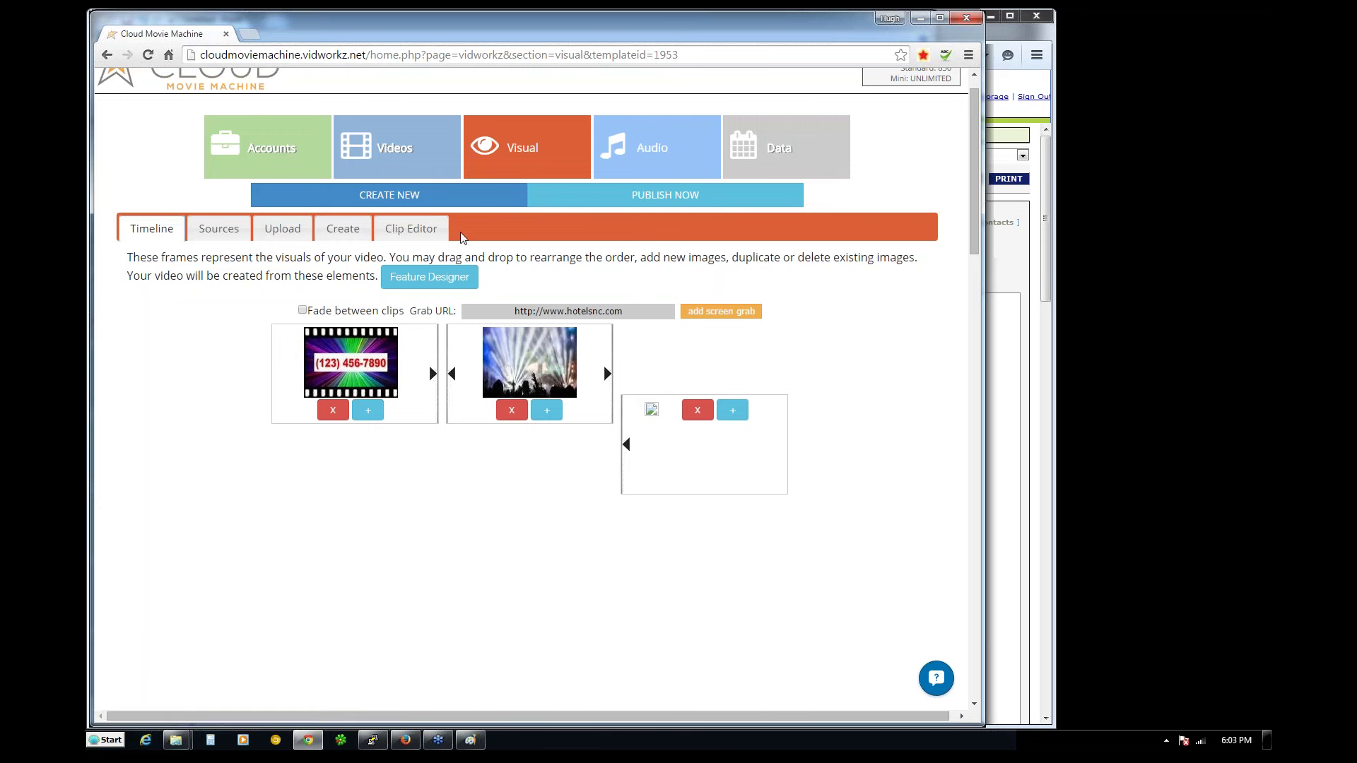
pyautogui.click(438, 230)
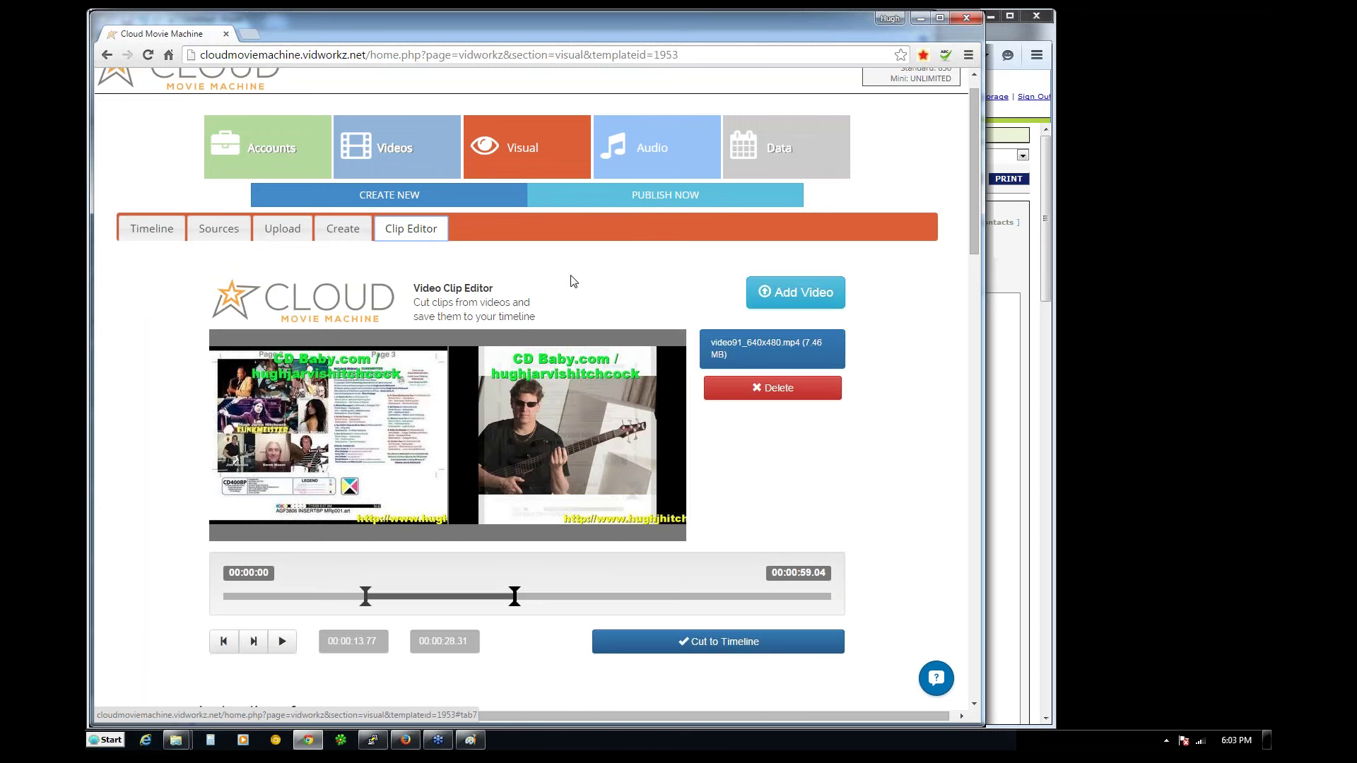
pyautogui.click(654, 156)
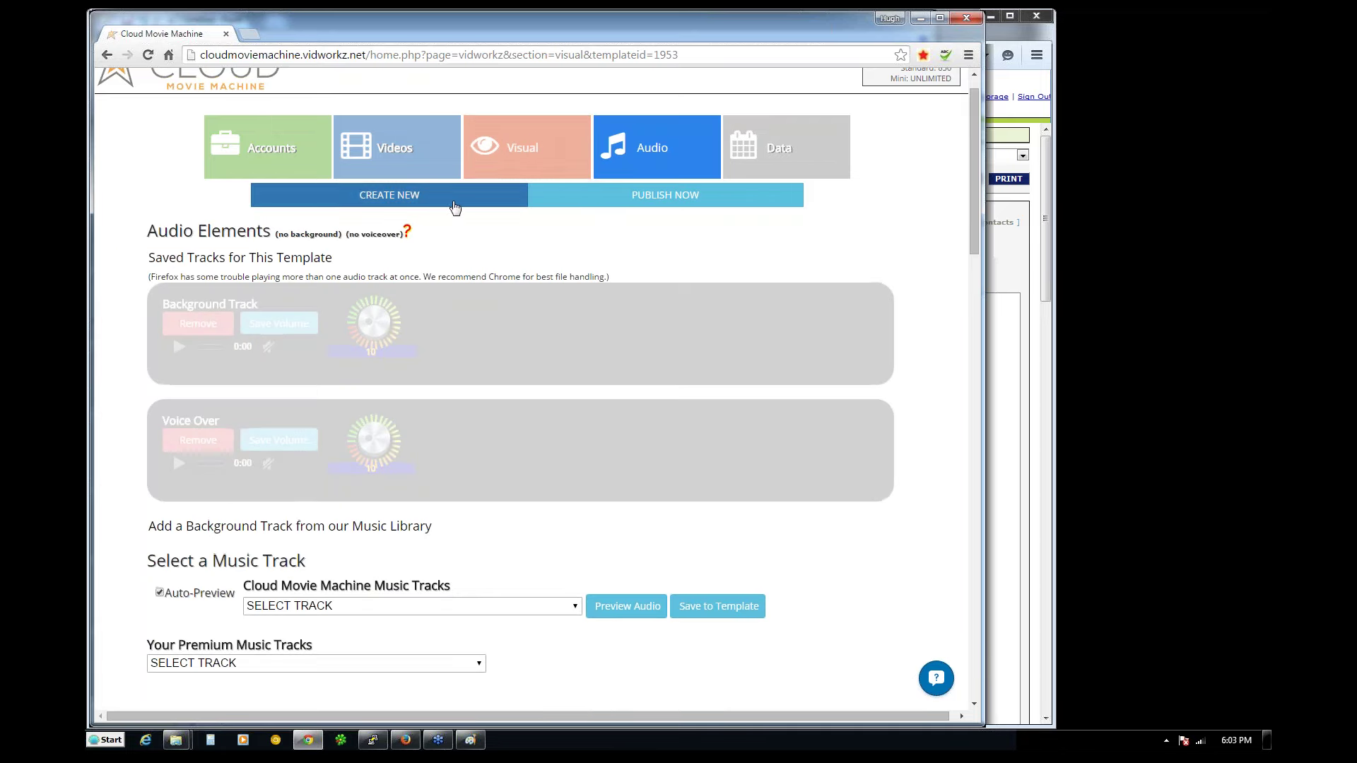
pyautogui.click(489, 169)
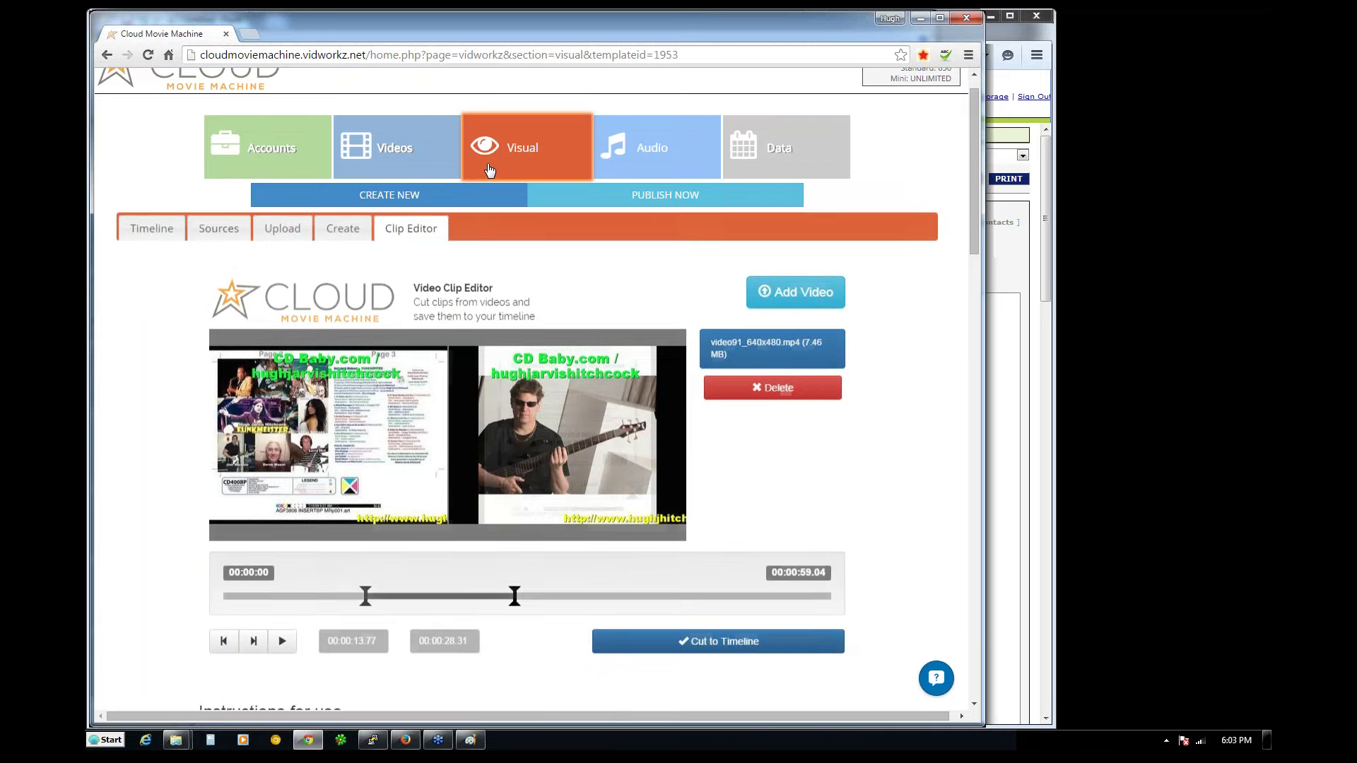
# - Remove the third item, the one with the missing thumbnail, from the timeline and confirm the deletion
pyautogui.click(152, 228)
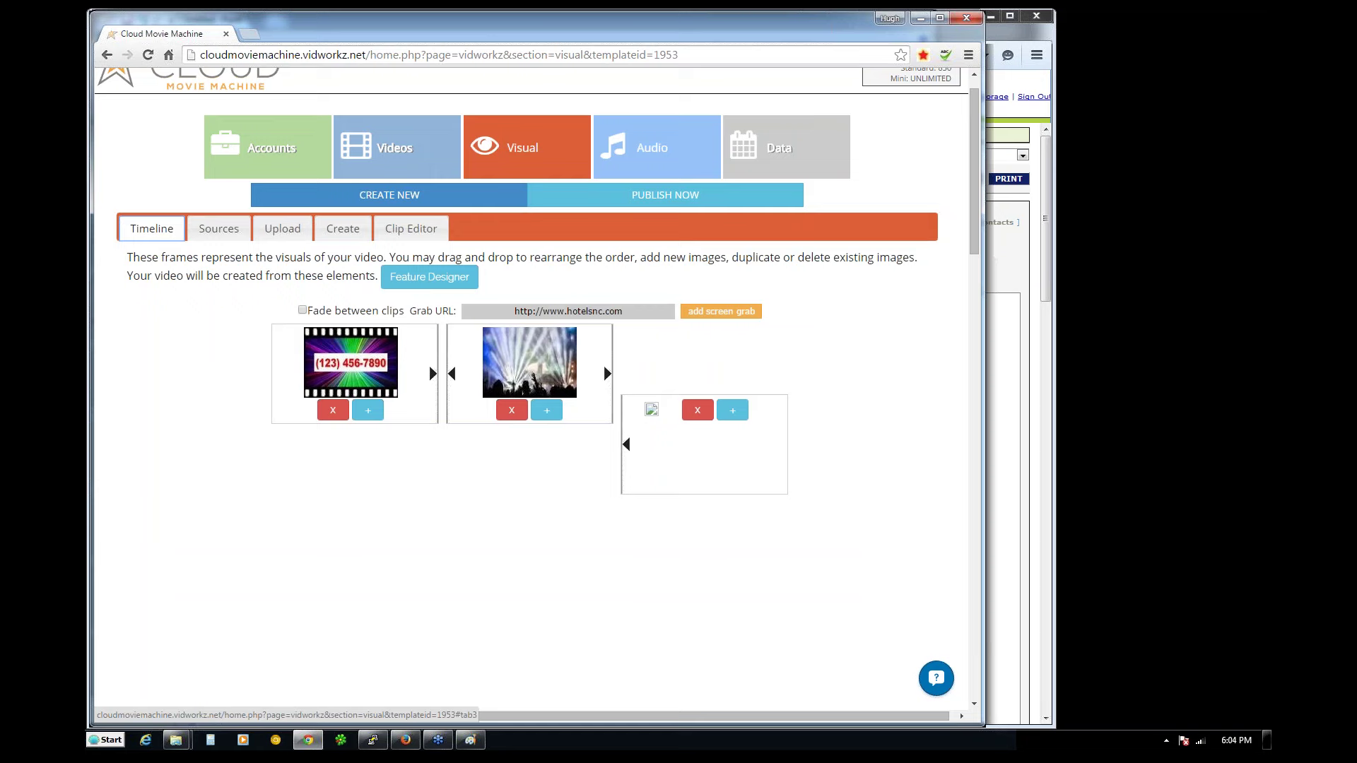
pyautogui.click(460, 281)
pyautogui.click(698, 410)
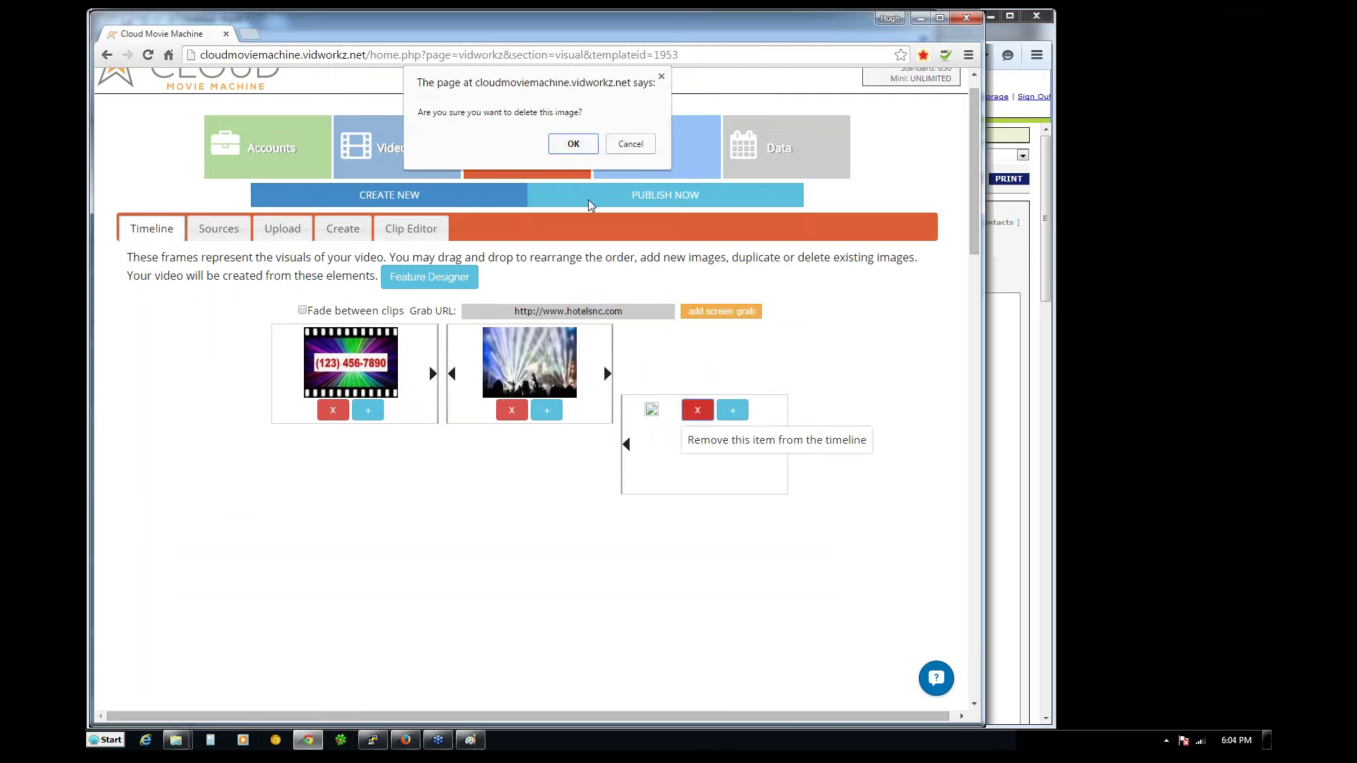
pyautogui.click(572, 143)
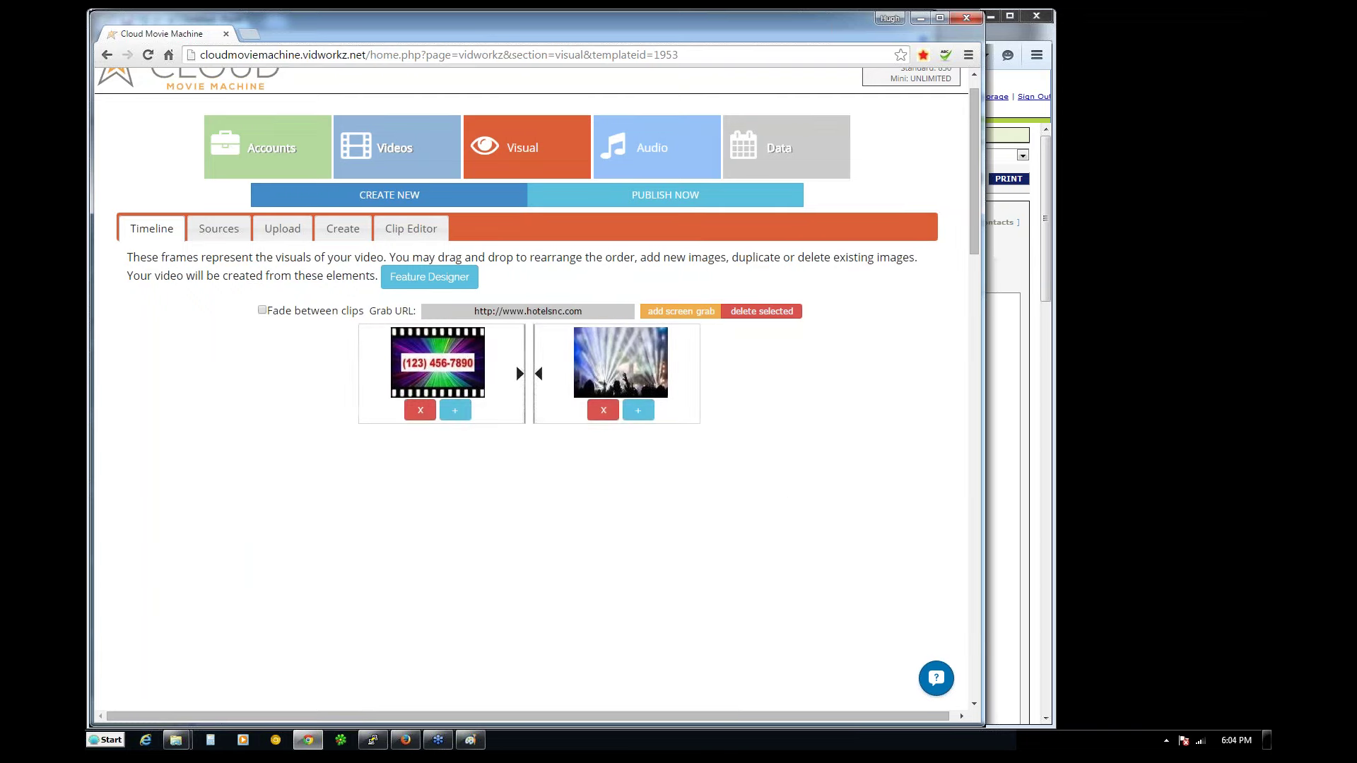
# - Add the blue light beams, neon THINGS sign and blue infinity symbol images from the Sources library to the video
pyautogui.click(221, 230)
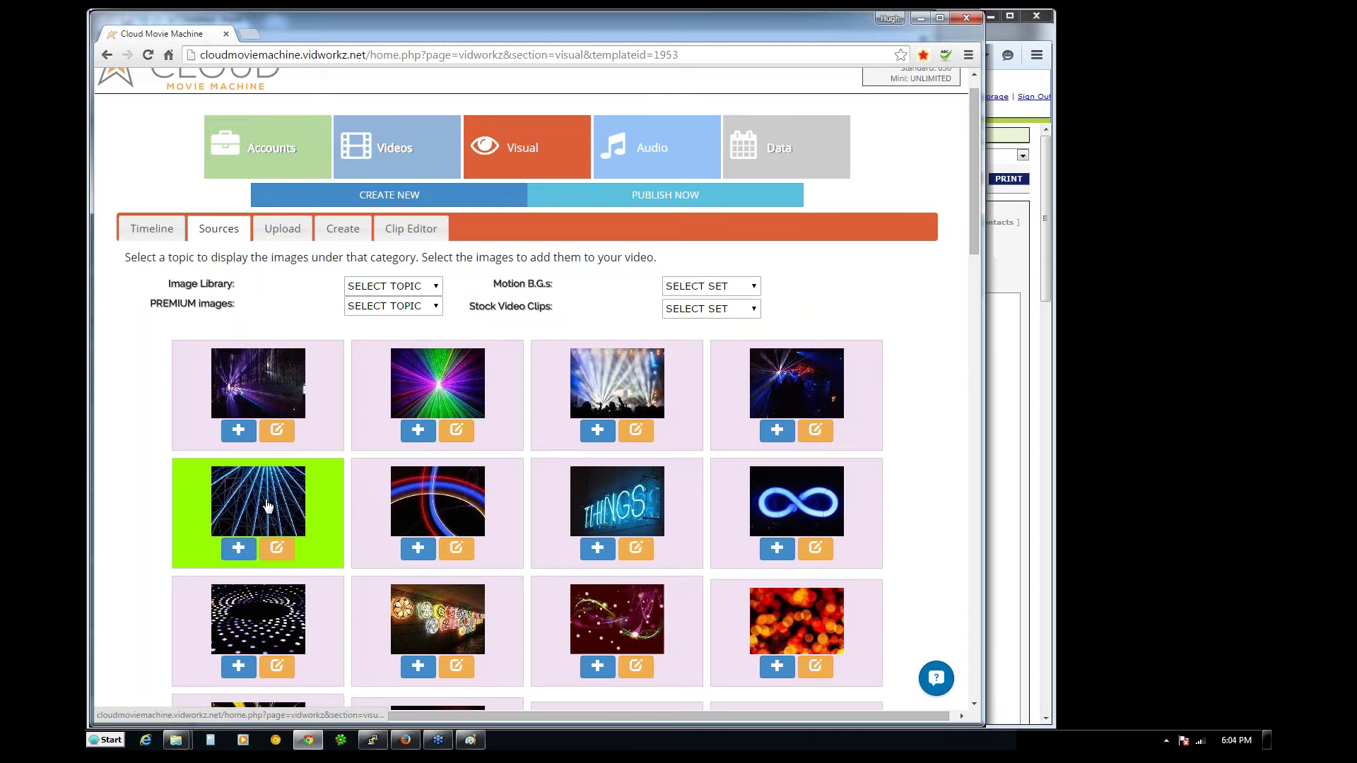
pyautogui.click(239, 549)
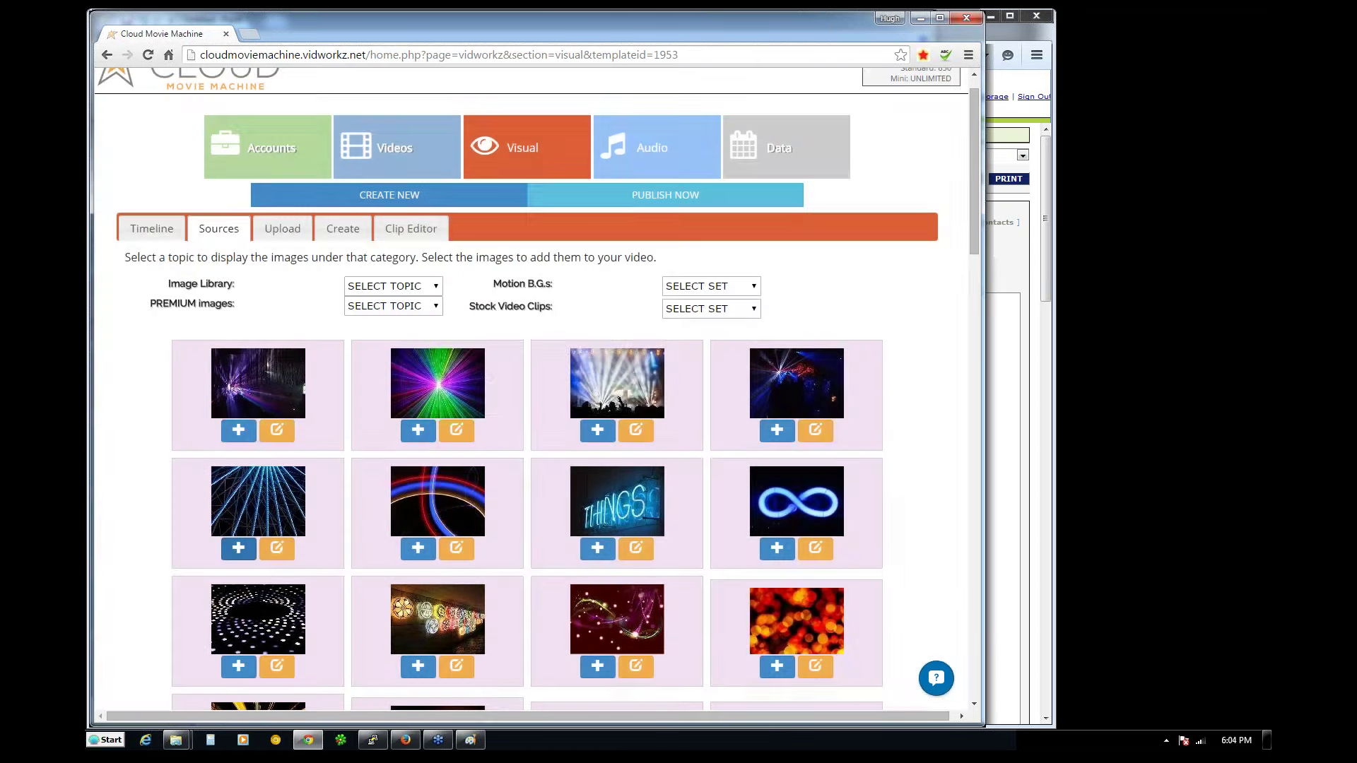
pyautogui.click(597, 549)
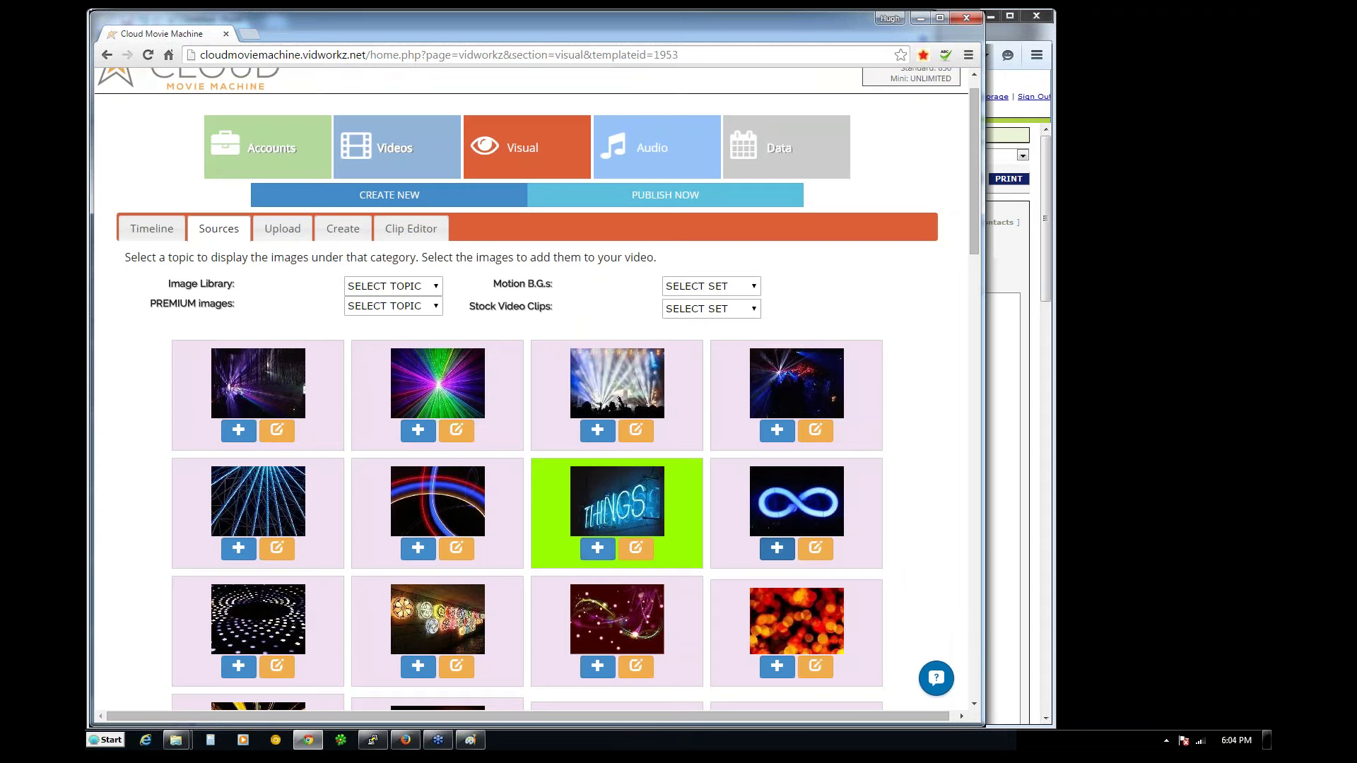
pyautogui.click(777, 549)
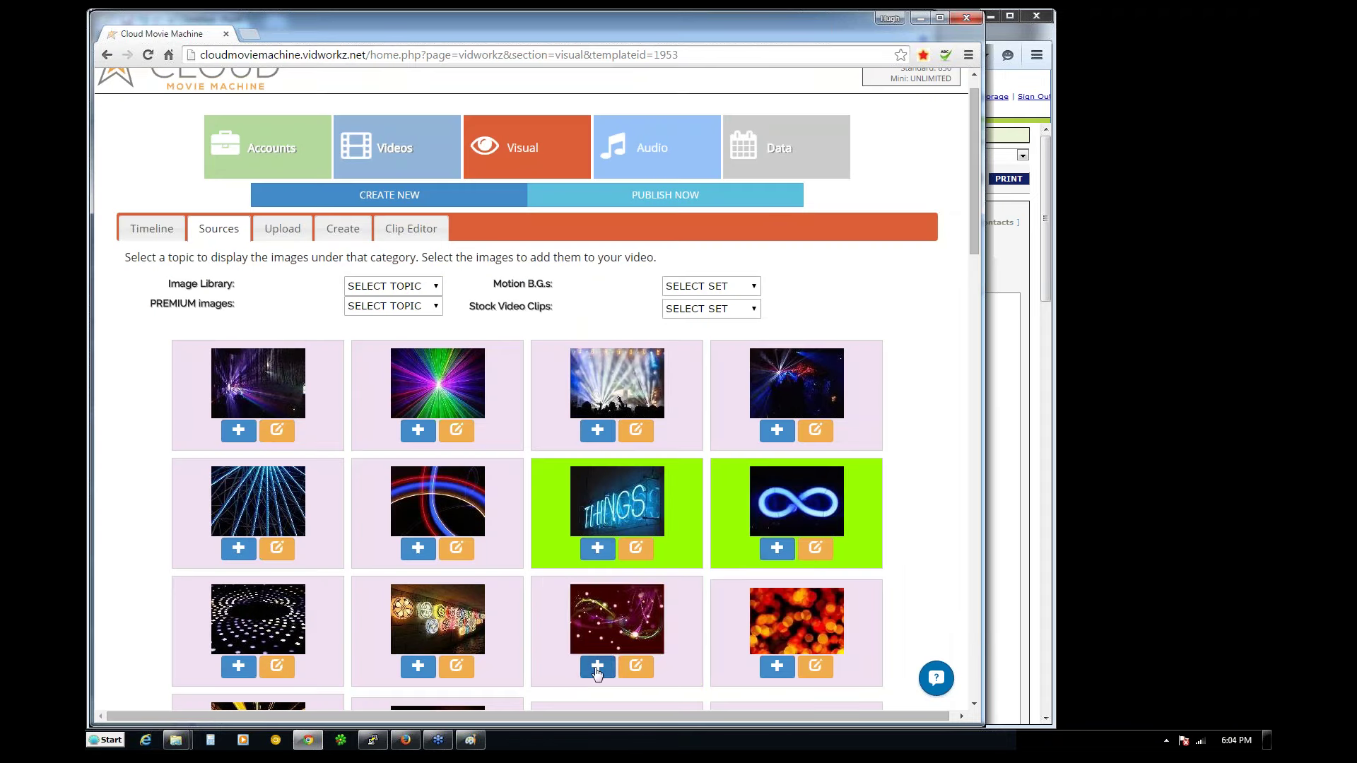
# - Add the purple image with swirling light trails and stars to the video, and generate a preview of the video
pyautogui.click(596, 671)
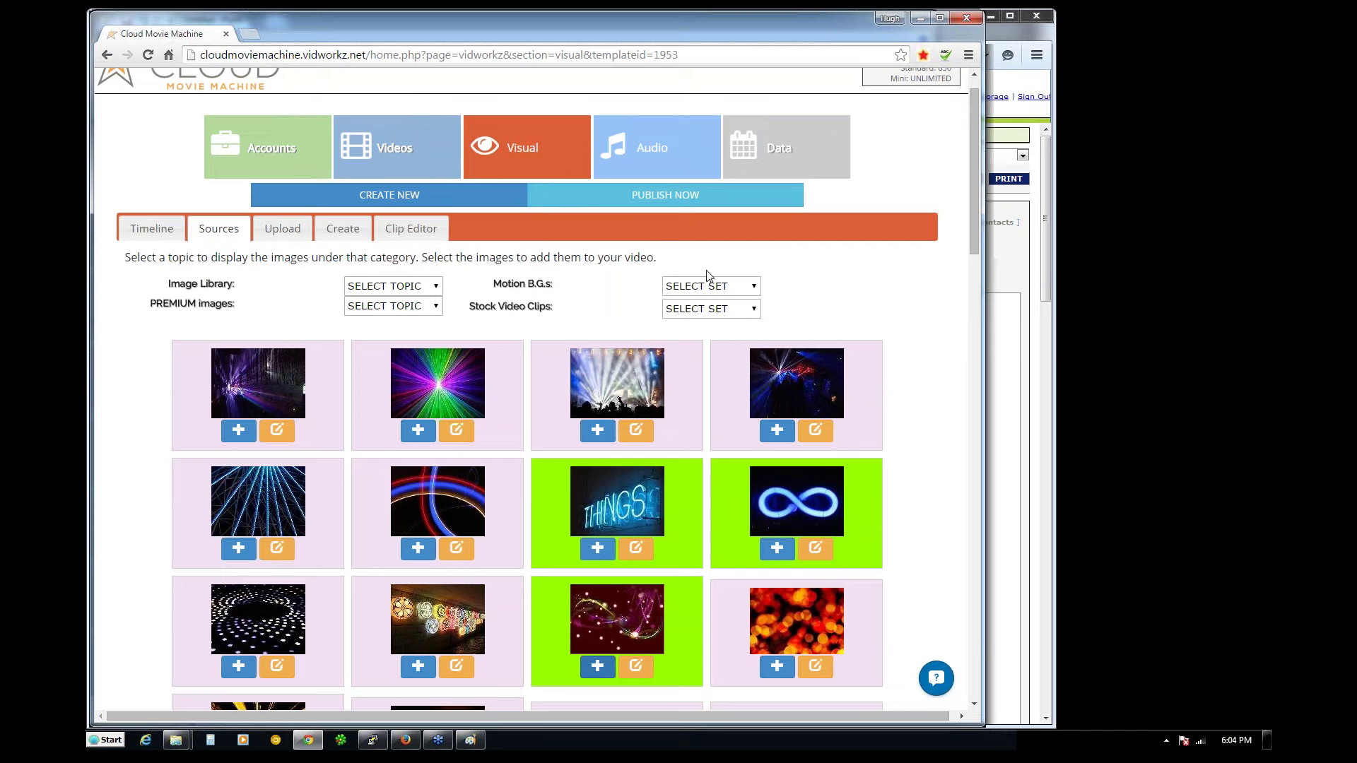
pyautogui.click(646, 204)
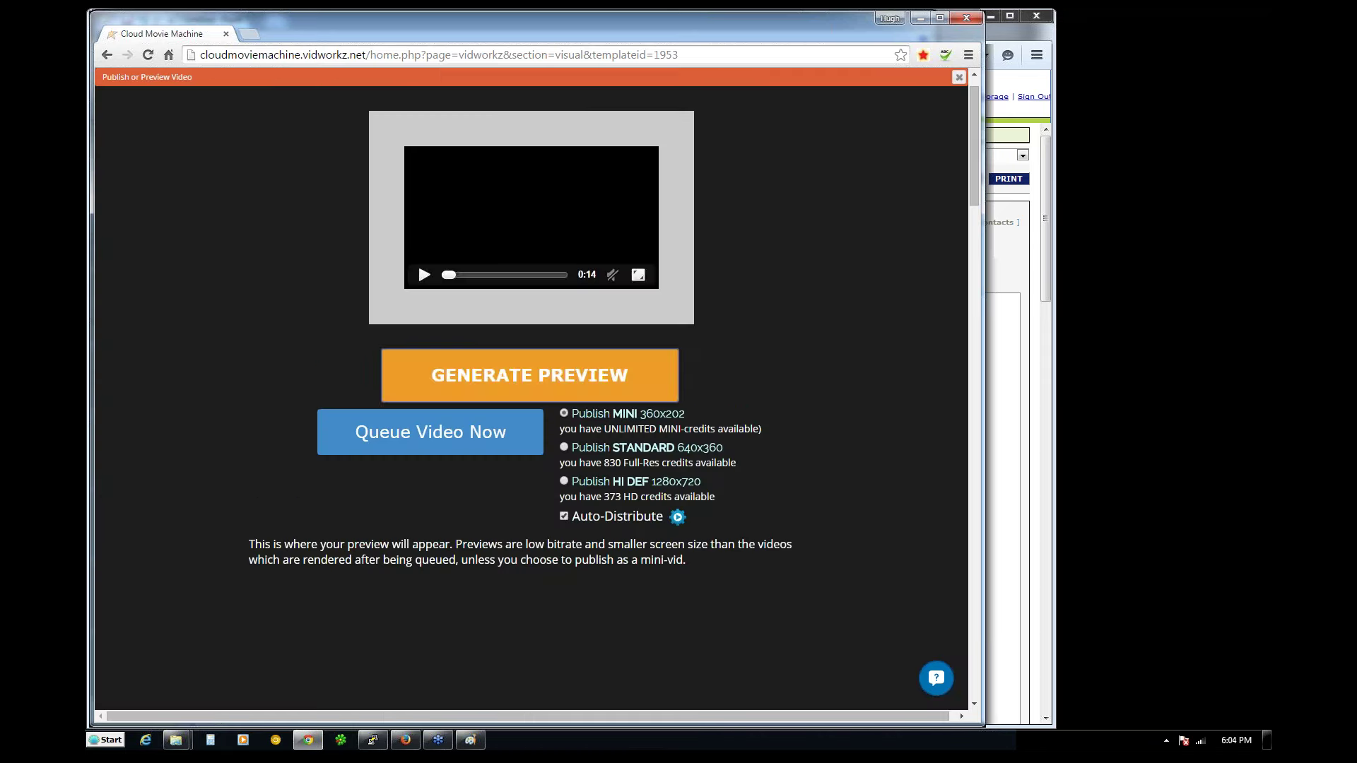
pyautogui.click(520, 358)
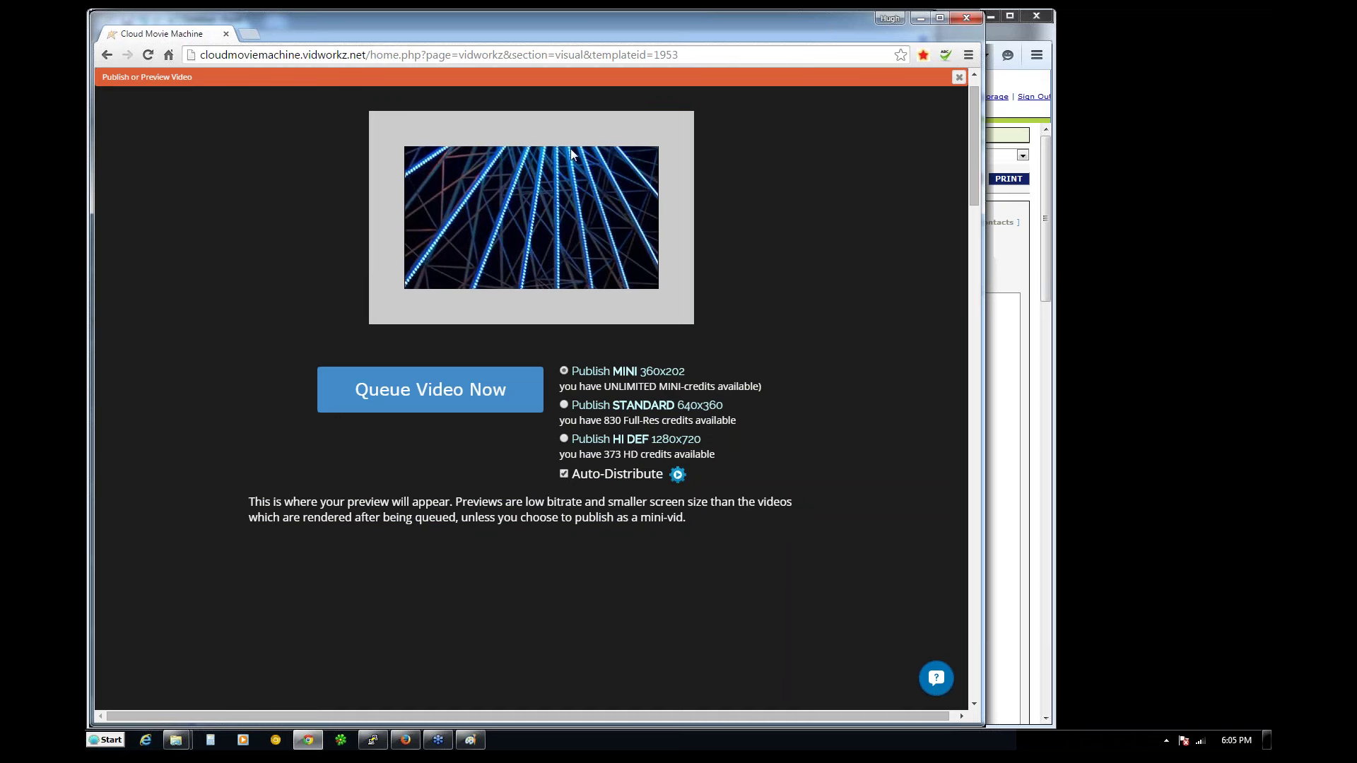
pyautogui.click(958, 79)
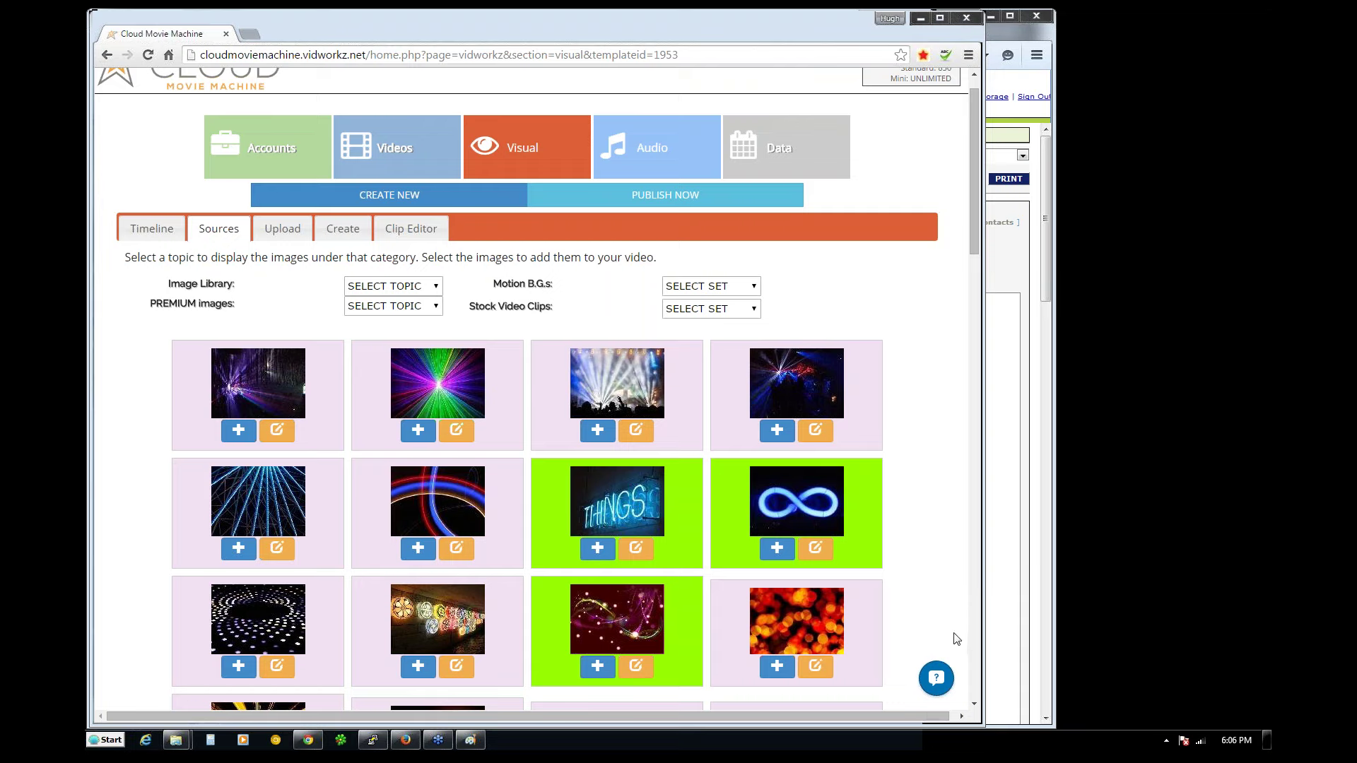
# - View the support chat and its conversation list, and close the chat
pyautogui.click(935, 679)
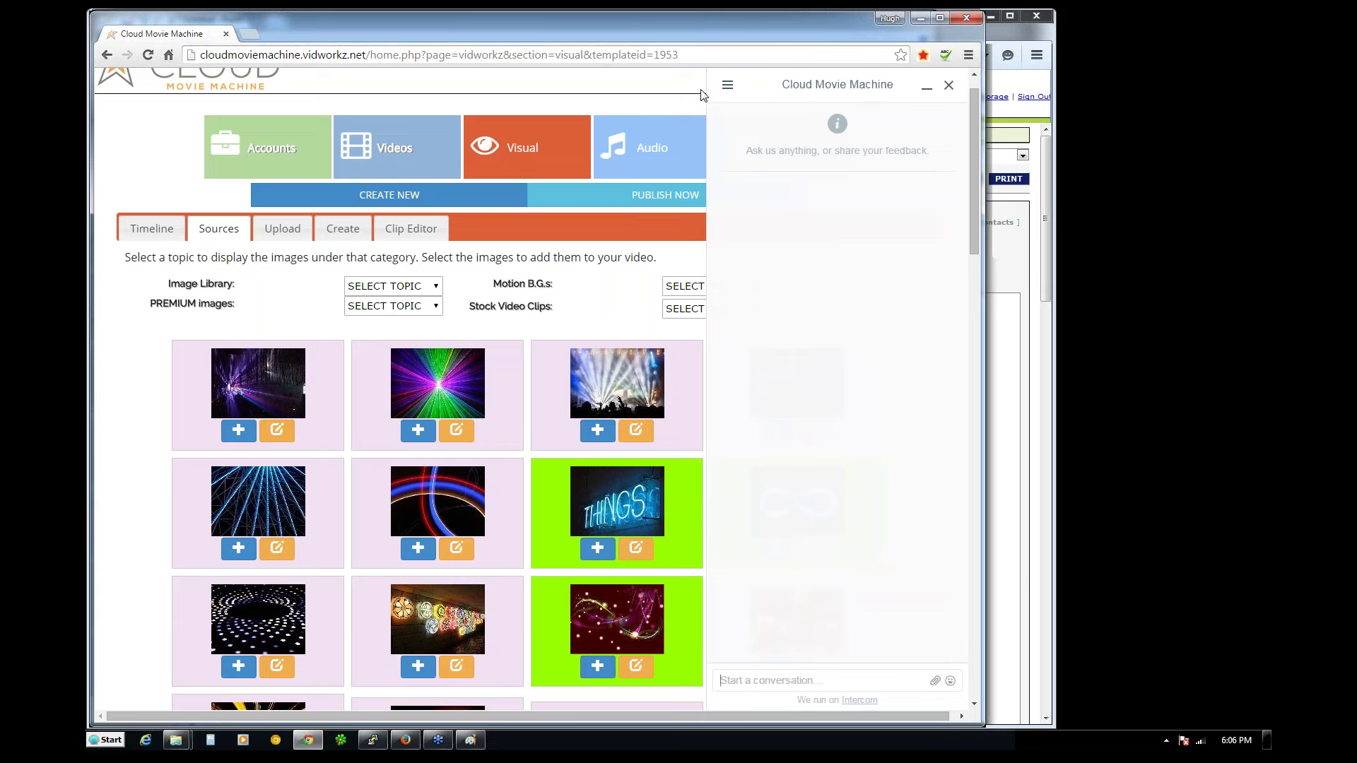
pyautogui.click(727, 85)
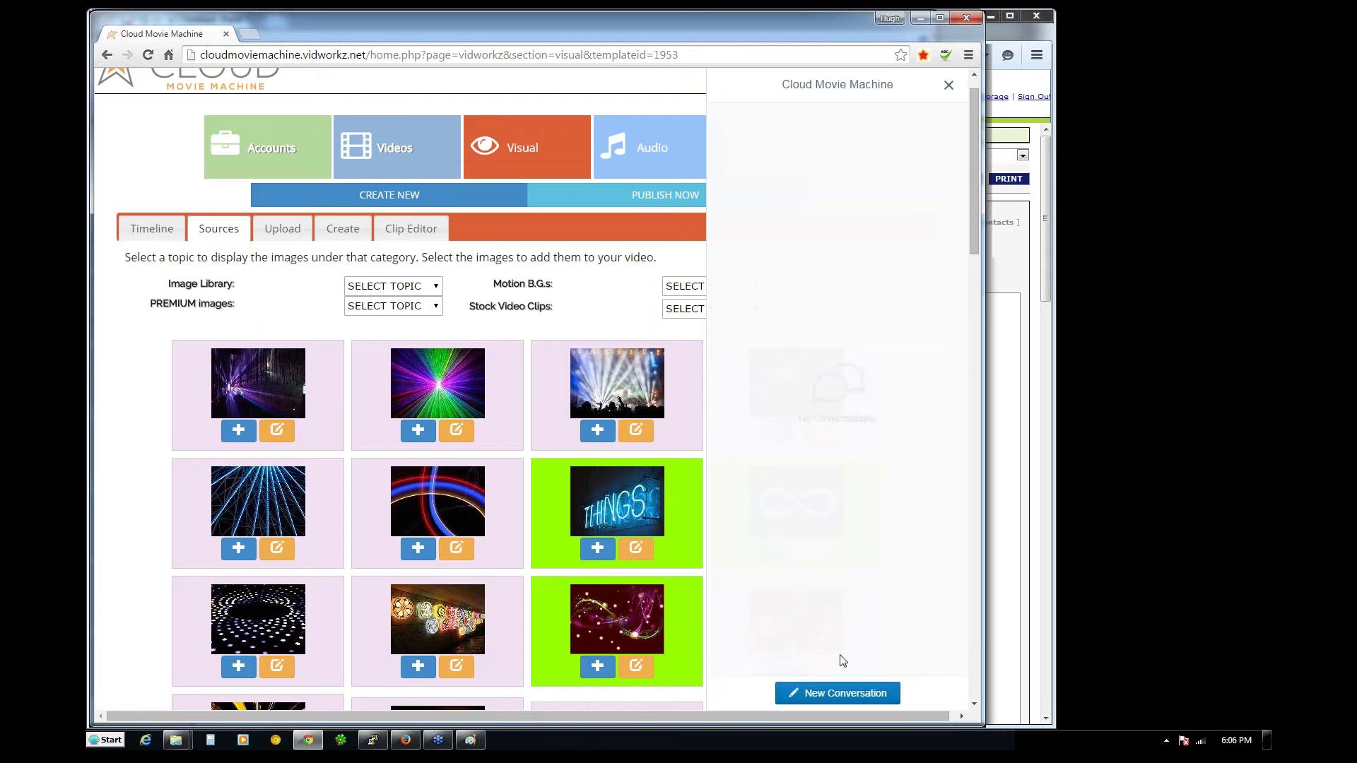
pyautogui.click(948, 85)
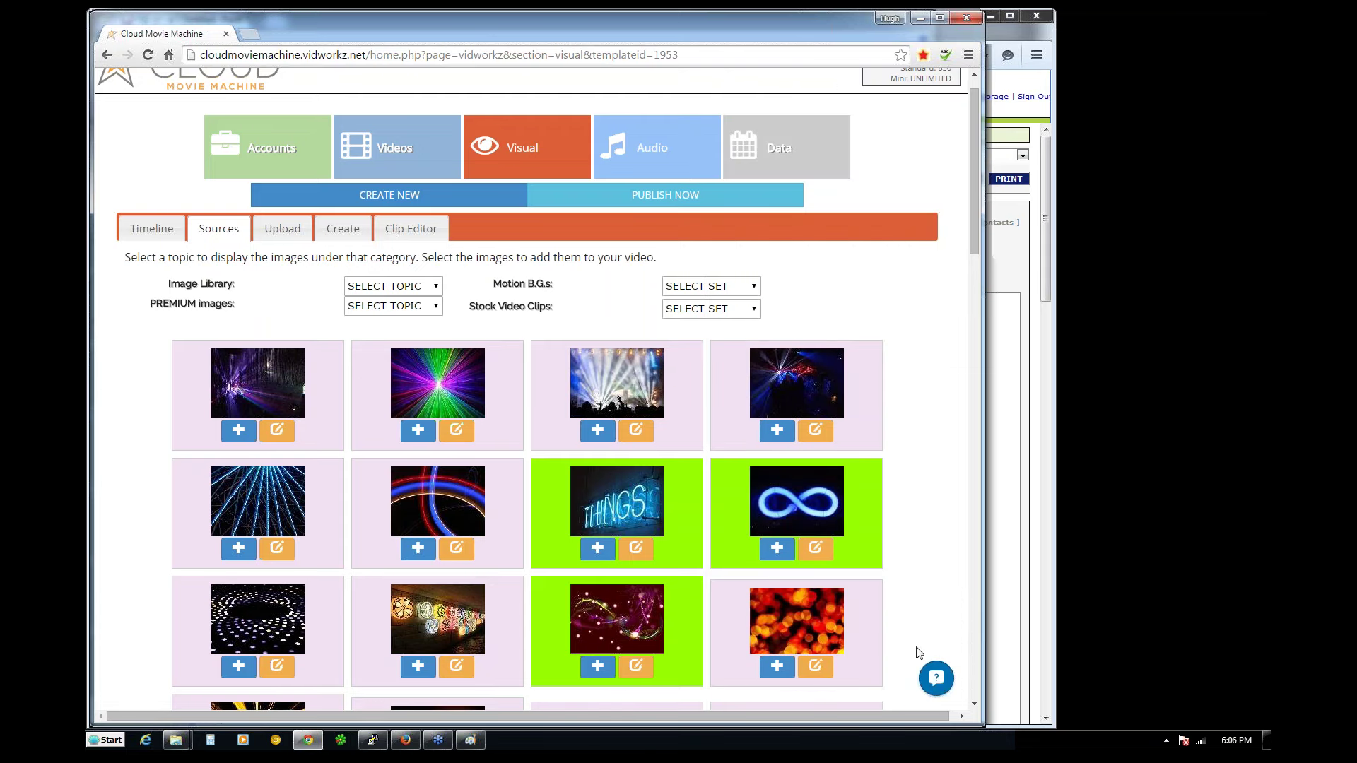
pyautogui.click(936, 678)
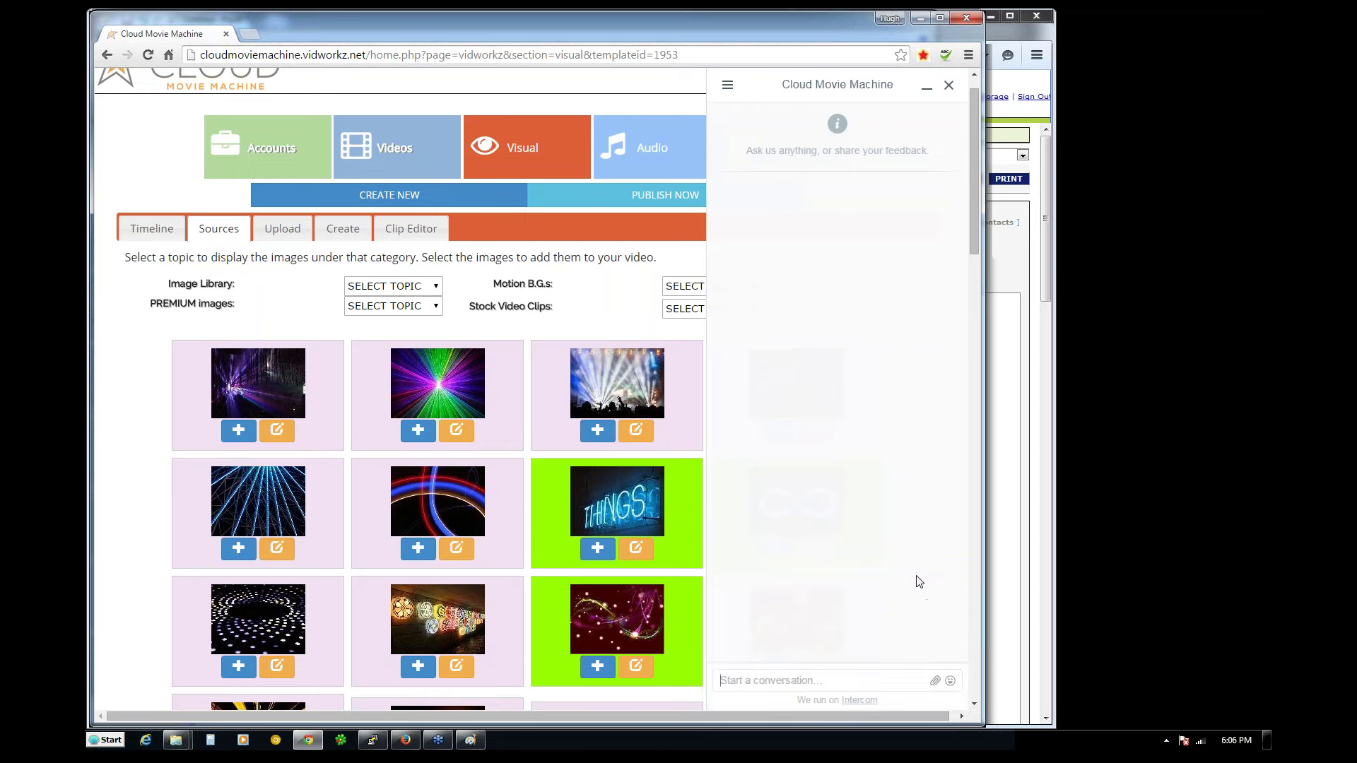
pyautogui.click(948, 85)
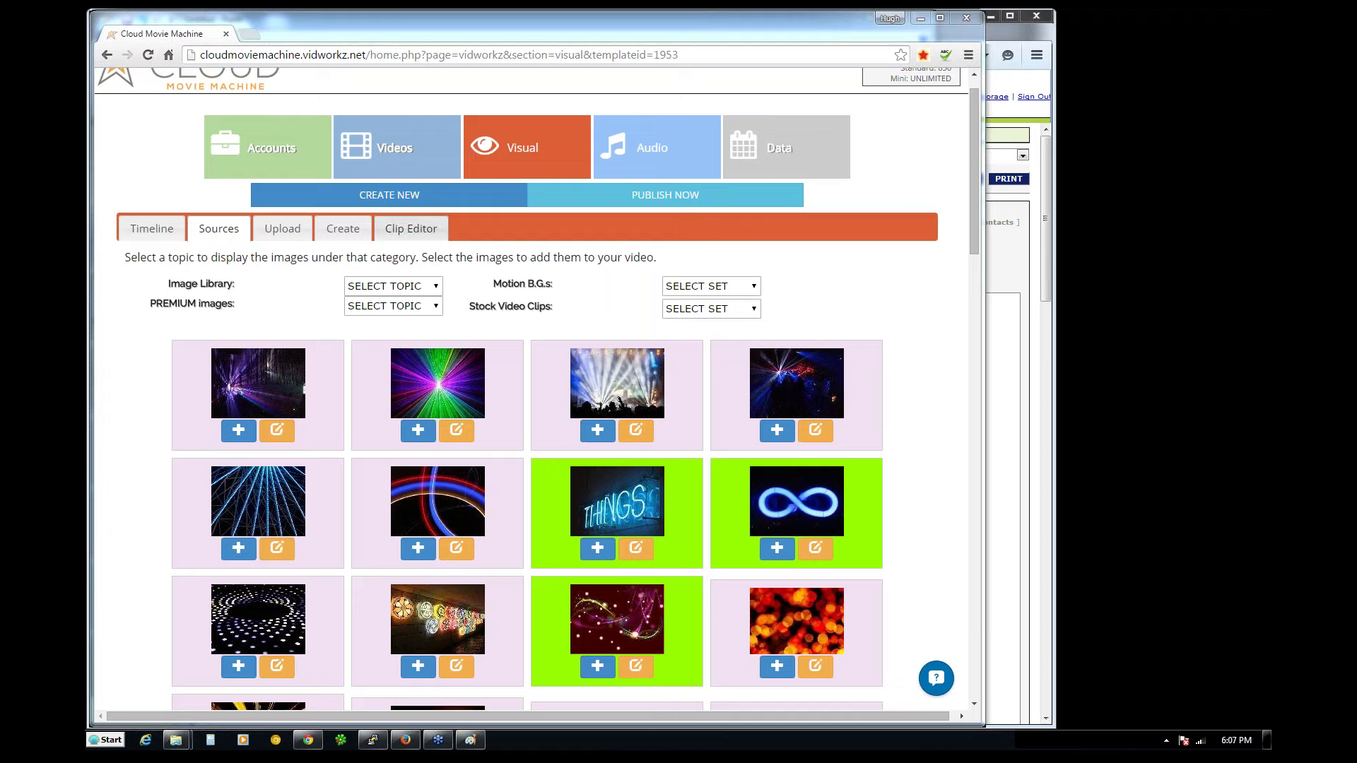
# - Reopen the generated video preview, play a moment of it and return to the image library
pyautogui.click(636, 198)
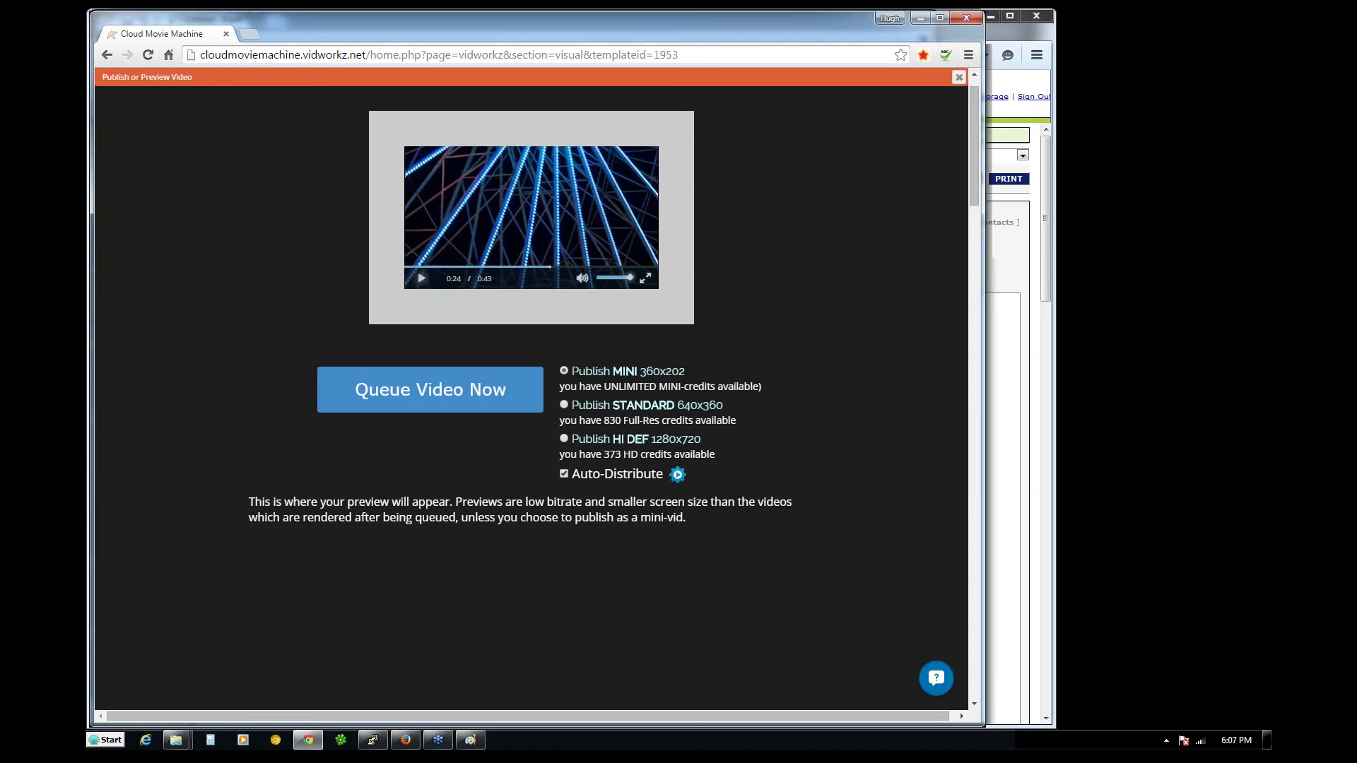
pyautogui.click(422, 278)
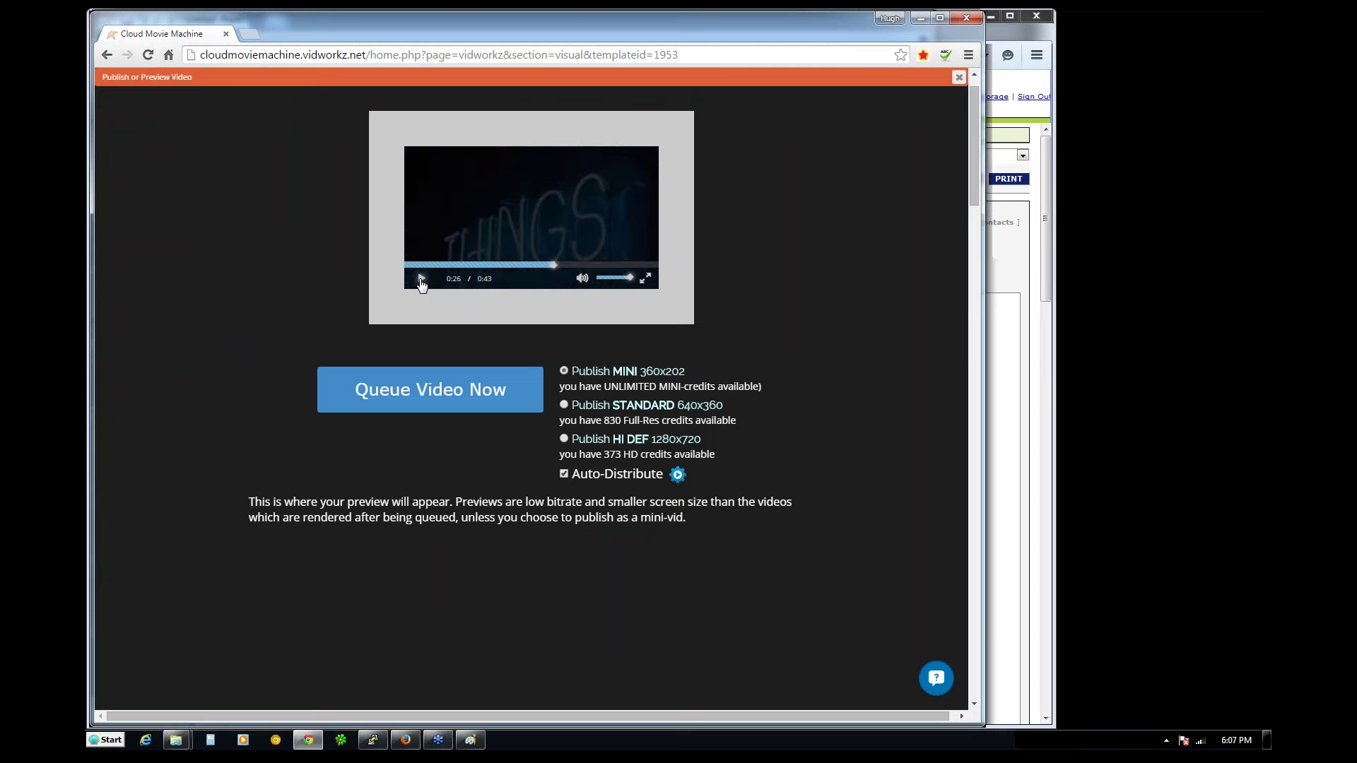
pyautogui.click(959, 77)
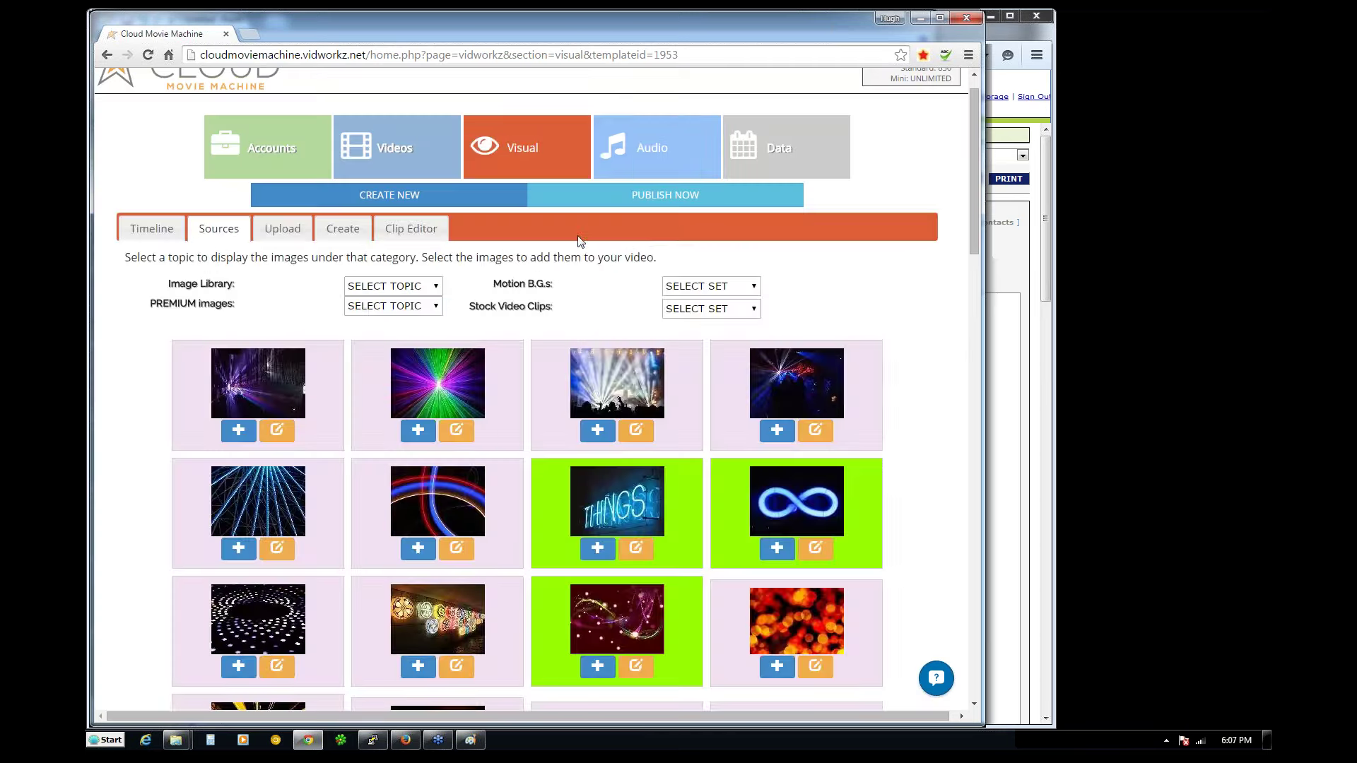
# - Open the Audio section and check the choices under Your Premium Music Tracks
pyautogui.click(647, 154)
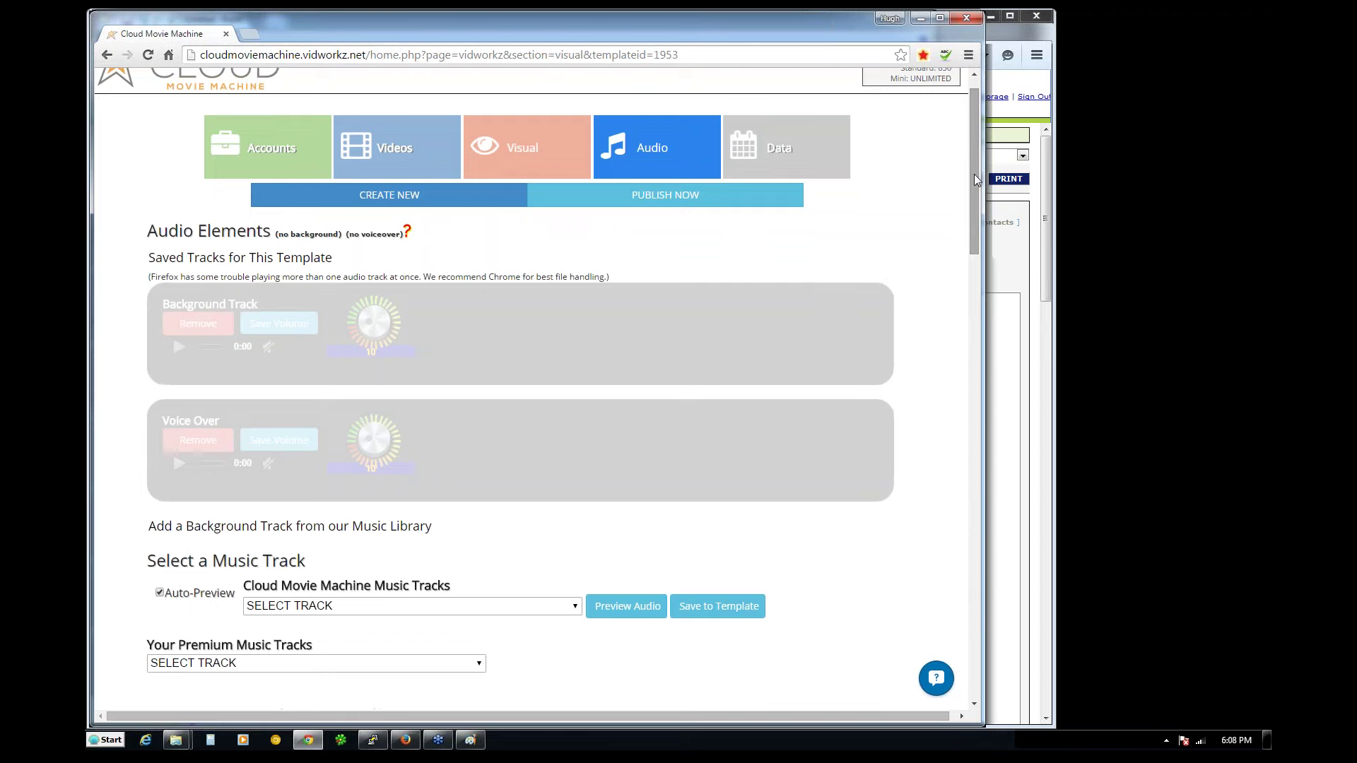
pyautogui.moveTo(974, 173); pyautogui.dragTo(974, 220)
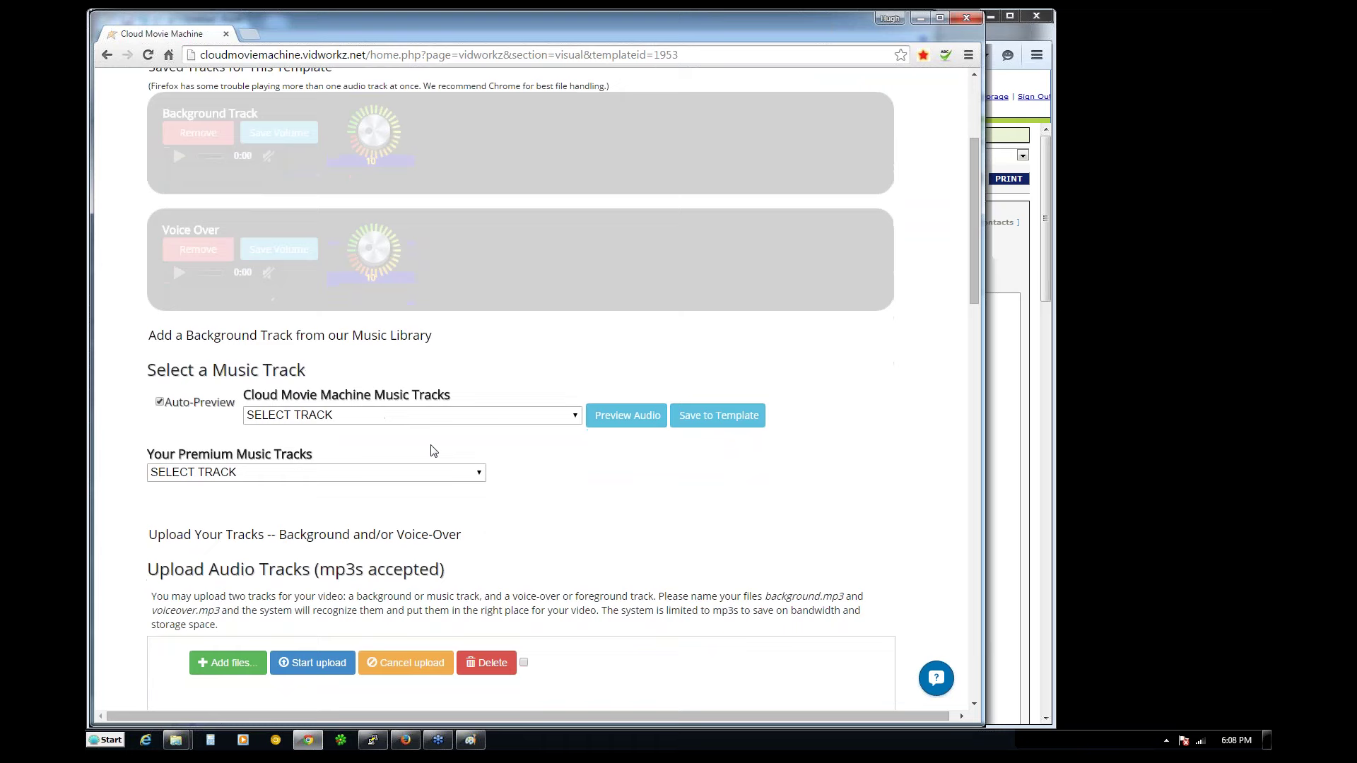
pyautogui.click(454, 474)
pyautogui.click(469, 475)
pyautogui.click(479, 475)
pyautogui.click(481, 476)
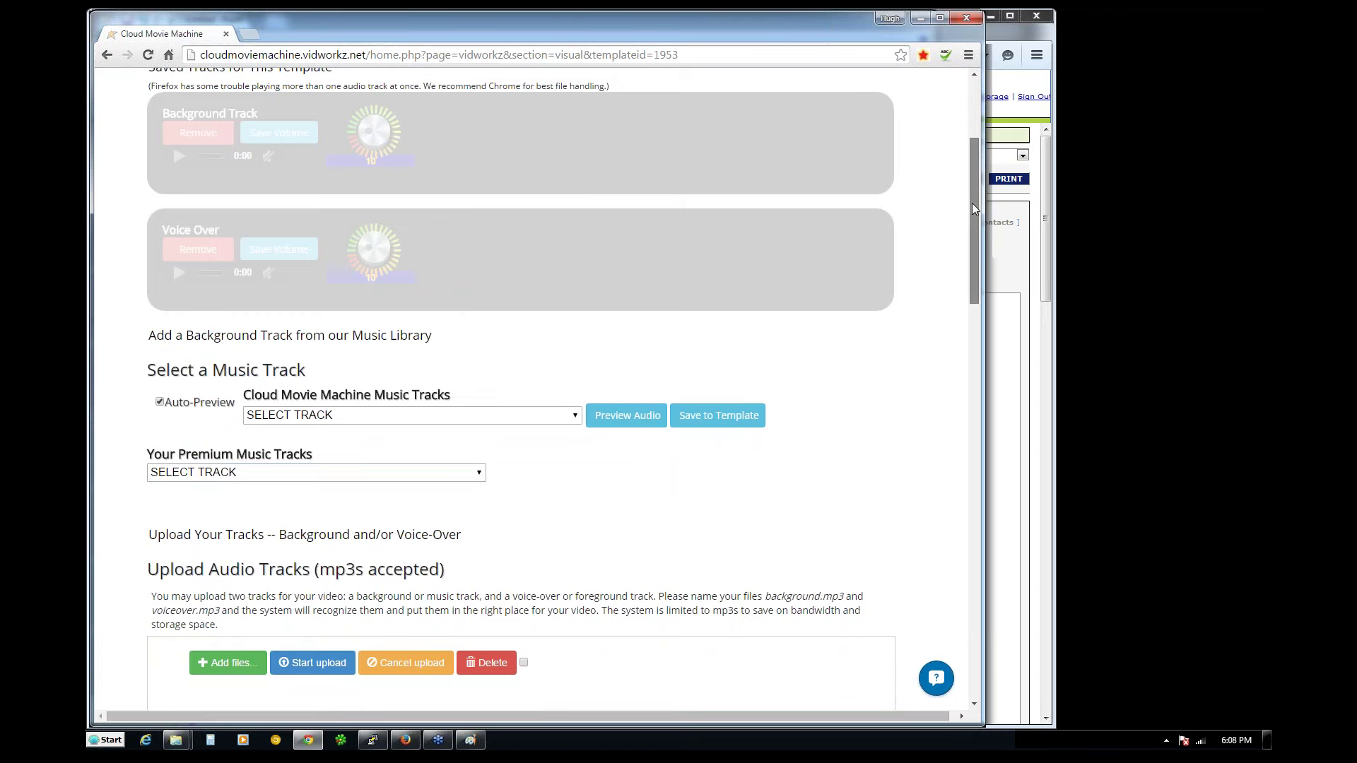
pyautogui.moveTo(973, 202); pyautogui.dragTo(968, 248)
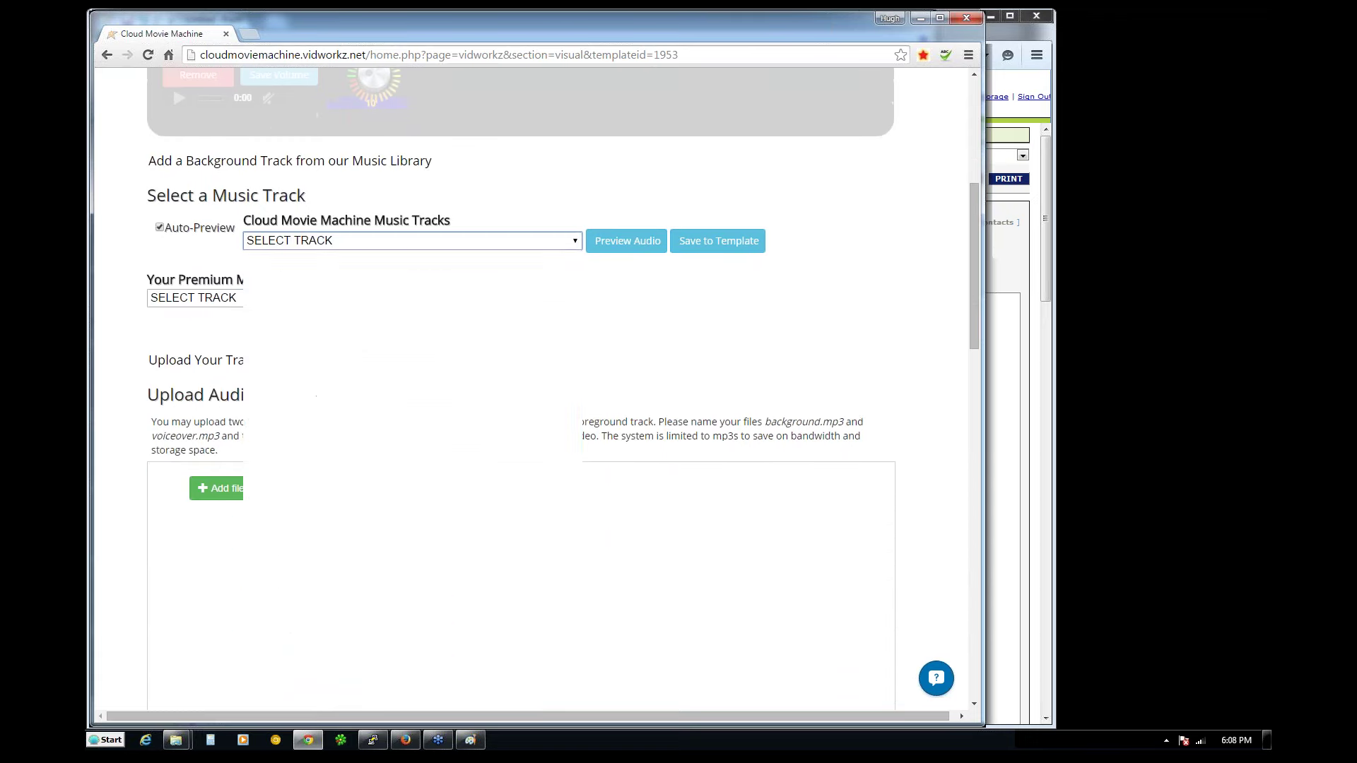
# - Choose partyrock60.mp3 from the Cloud Movie Machine Music Tracks
pyautogui.click(575, 240)
pyautogui.moveTo(578, 286)
pyautogui.mouseDown()
pyautogui.moveTo(566, 482)
pyautogui.moveTo(578, 269)
pyautogui.mouseUp()
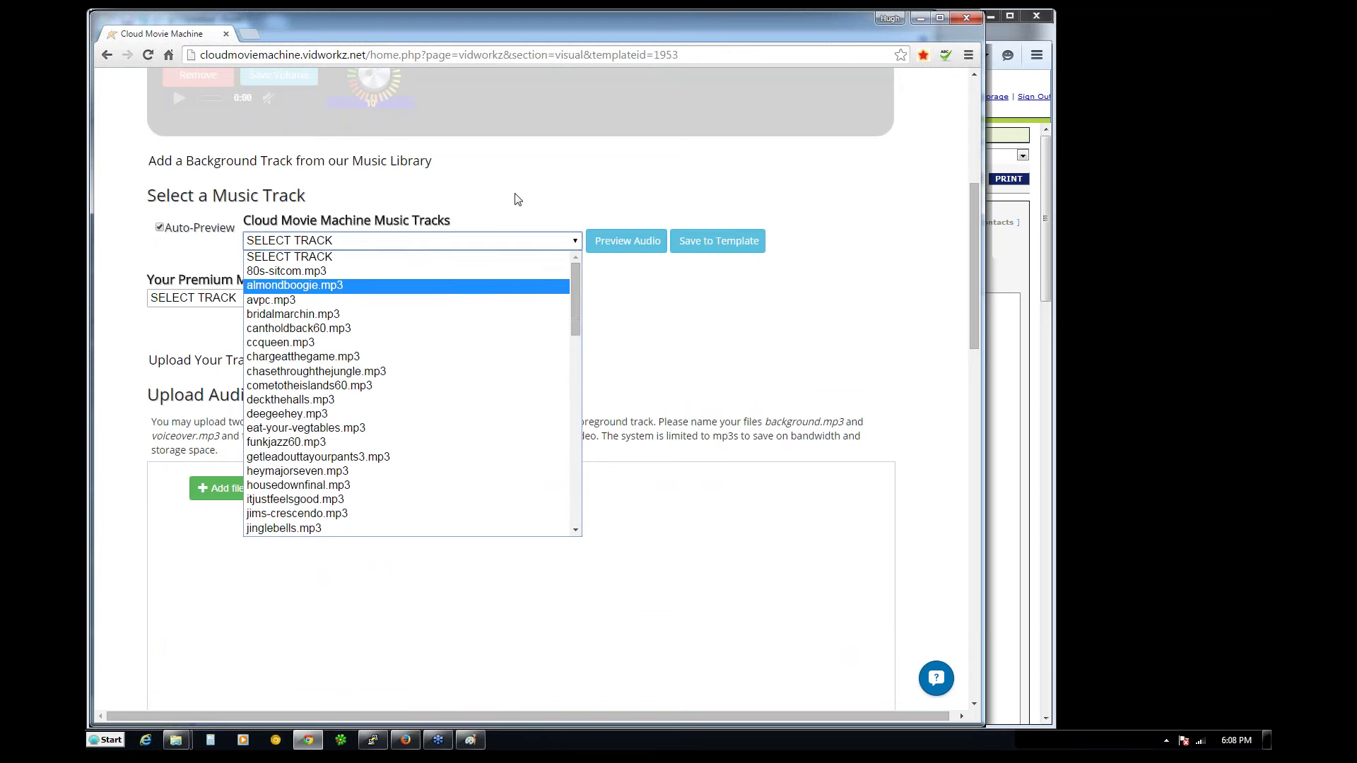
pyautogui.click(515, 197)
pyautogui.click(574, 241)
pyautogui.moveTo(573, 290); pyautogui.dragTo(569, 463)
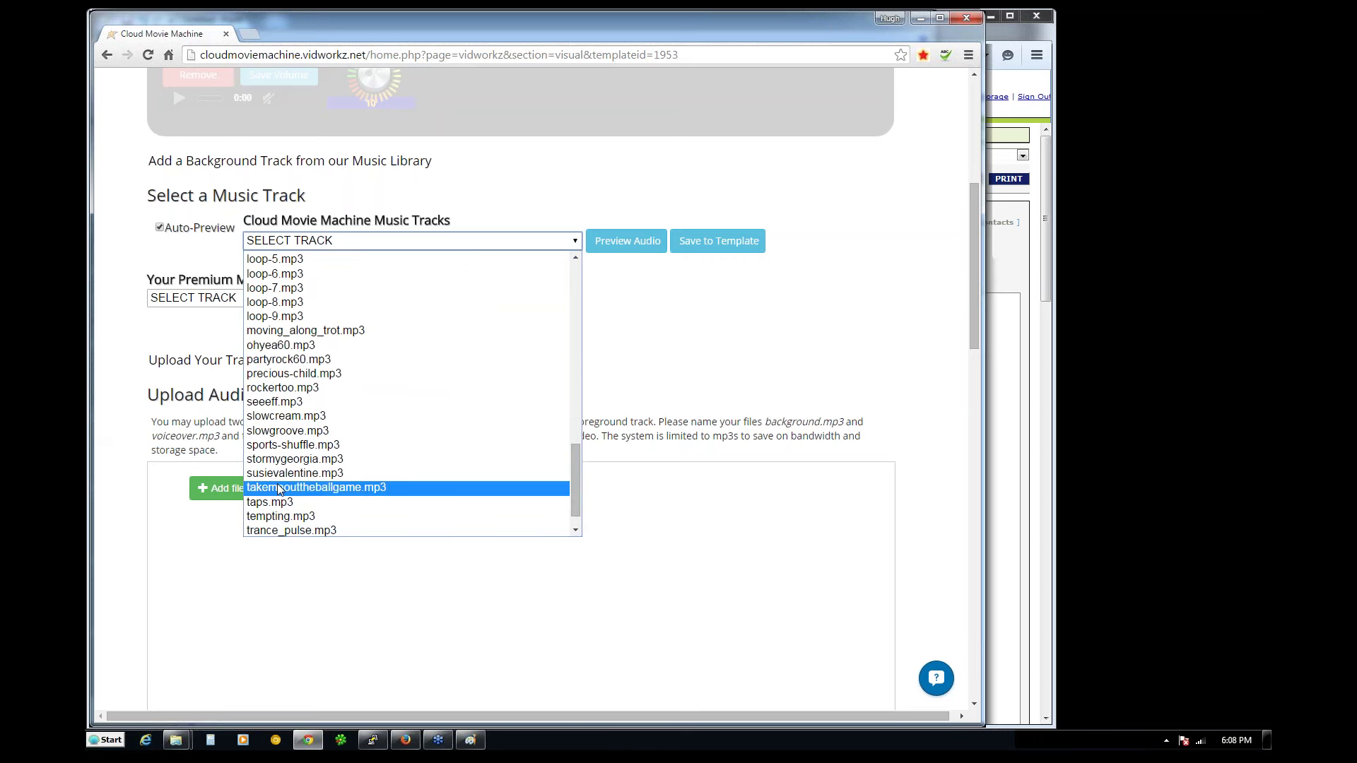
pyautogui.click(297, 362)
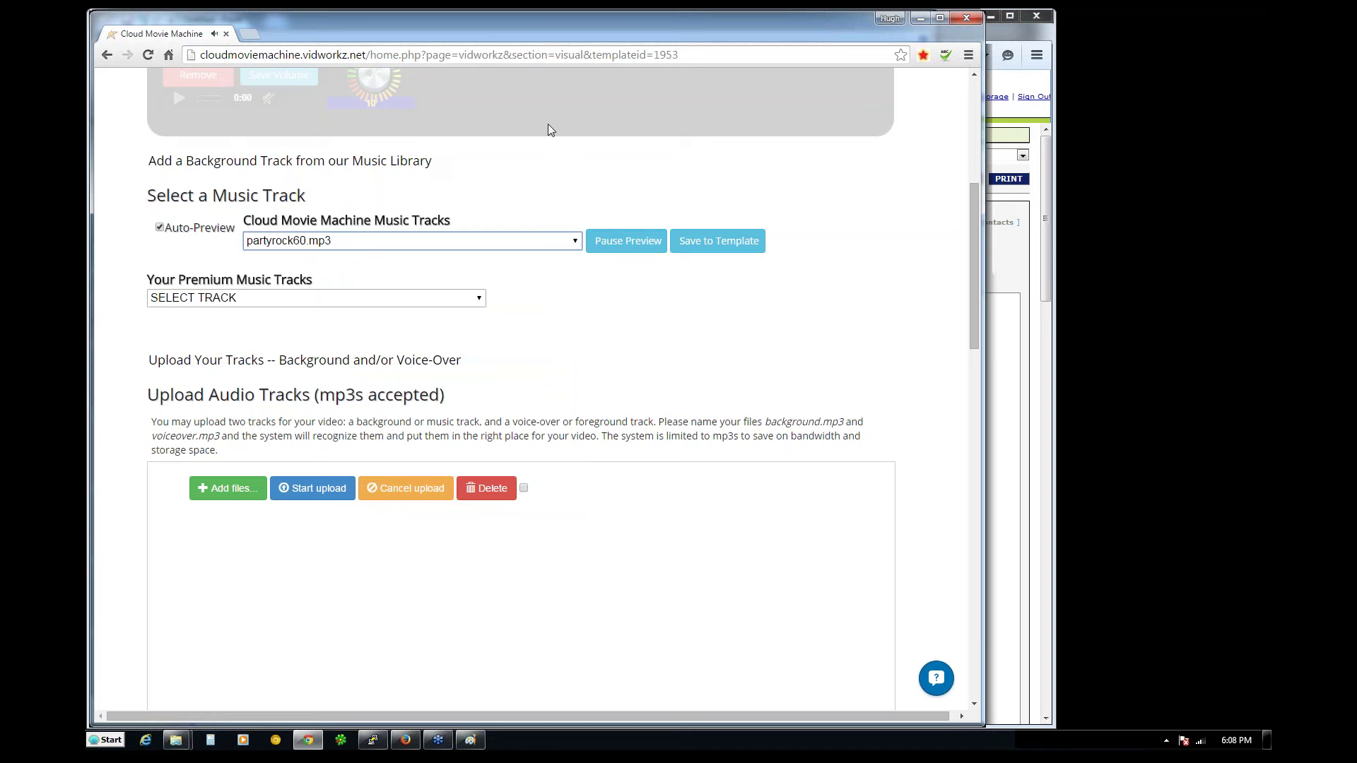
# - Stop the track preview, save the chosen music to the template and briefly play the saved background track
pyautogui.click(622, 241)
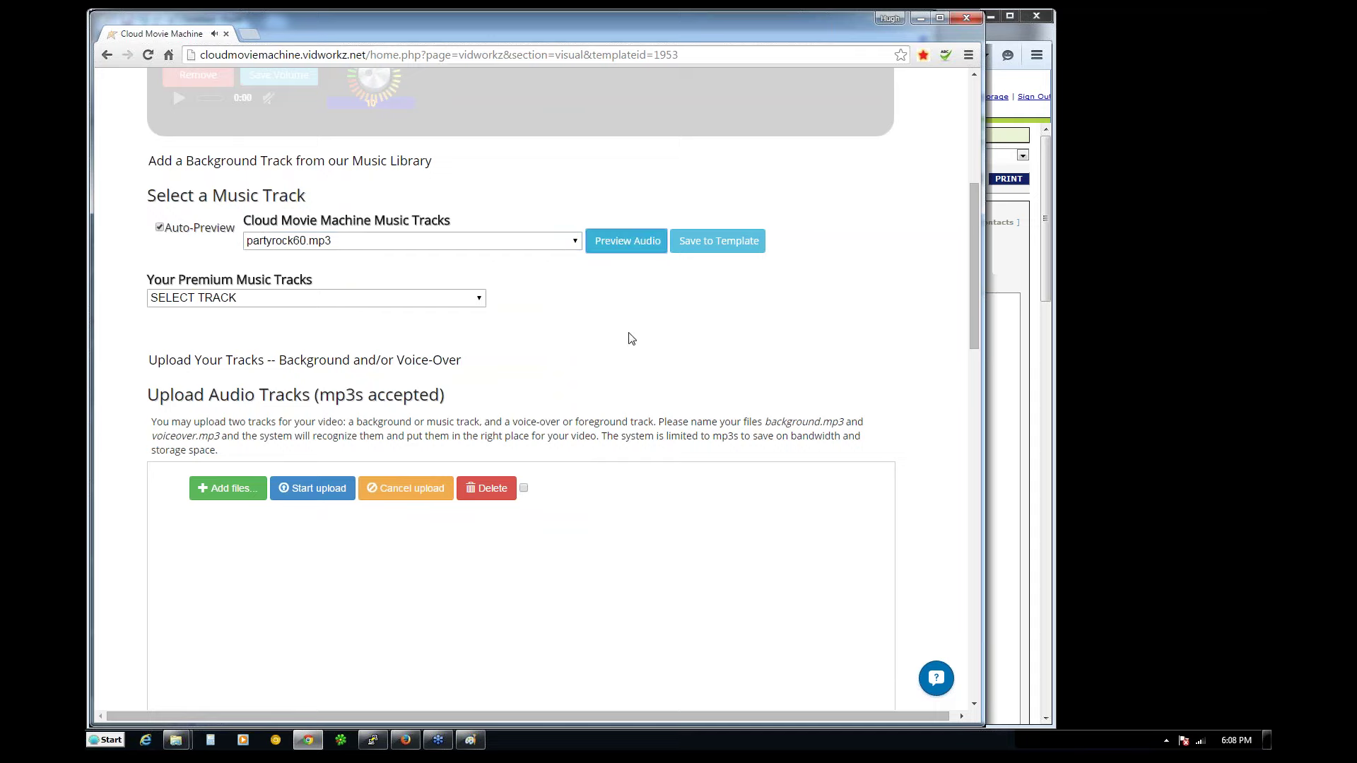
pyautogui.click(719, 243)
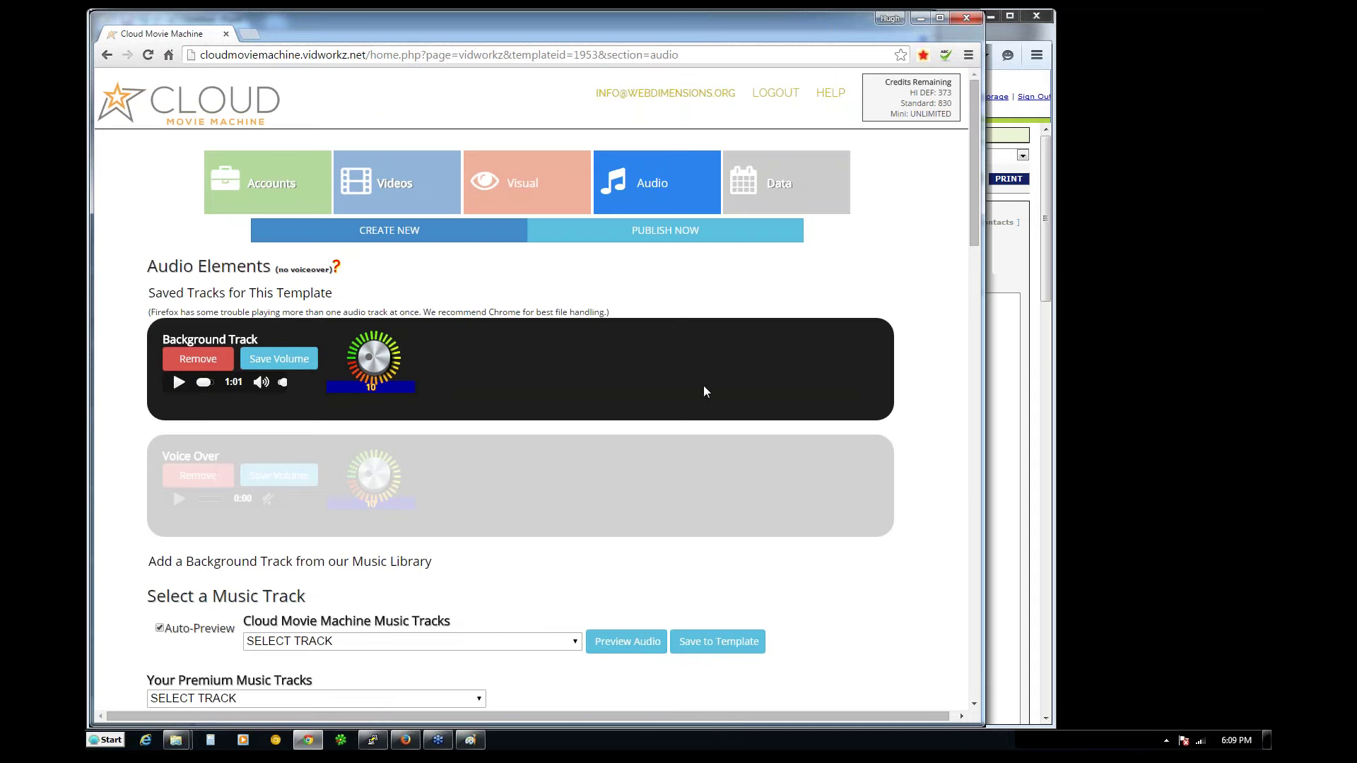
pyautogui.click(179, 383)
pyautogui.click(179, 382)
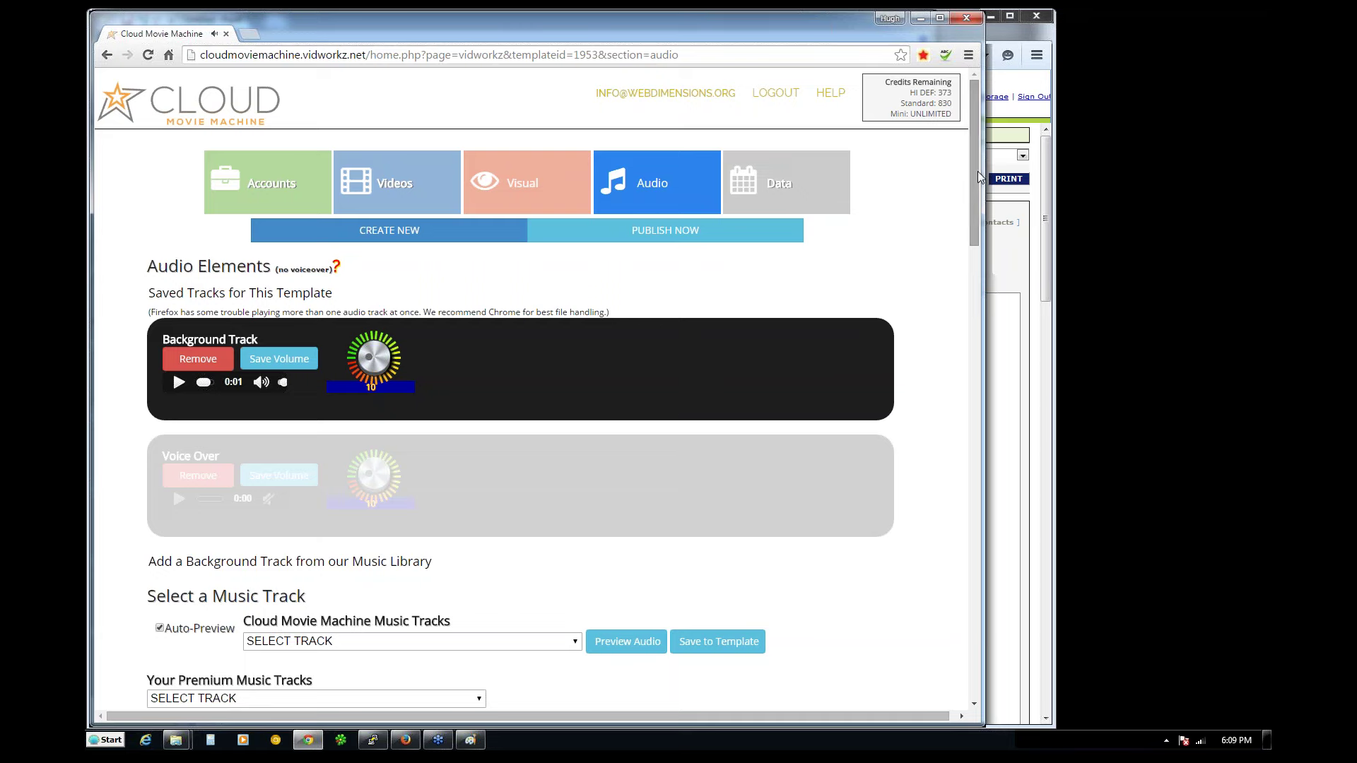
# - Replace the text-to-speech copy with "Cloud Movie Machine is an awesome online video creation tool that"
pyautogui.scroll(-3, 955, 271)
pyautogui.scroll(-15, 954, 271)
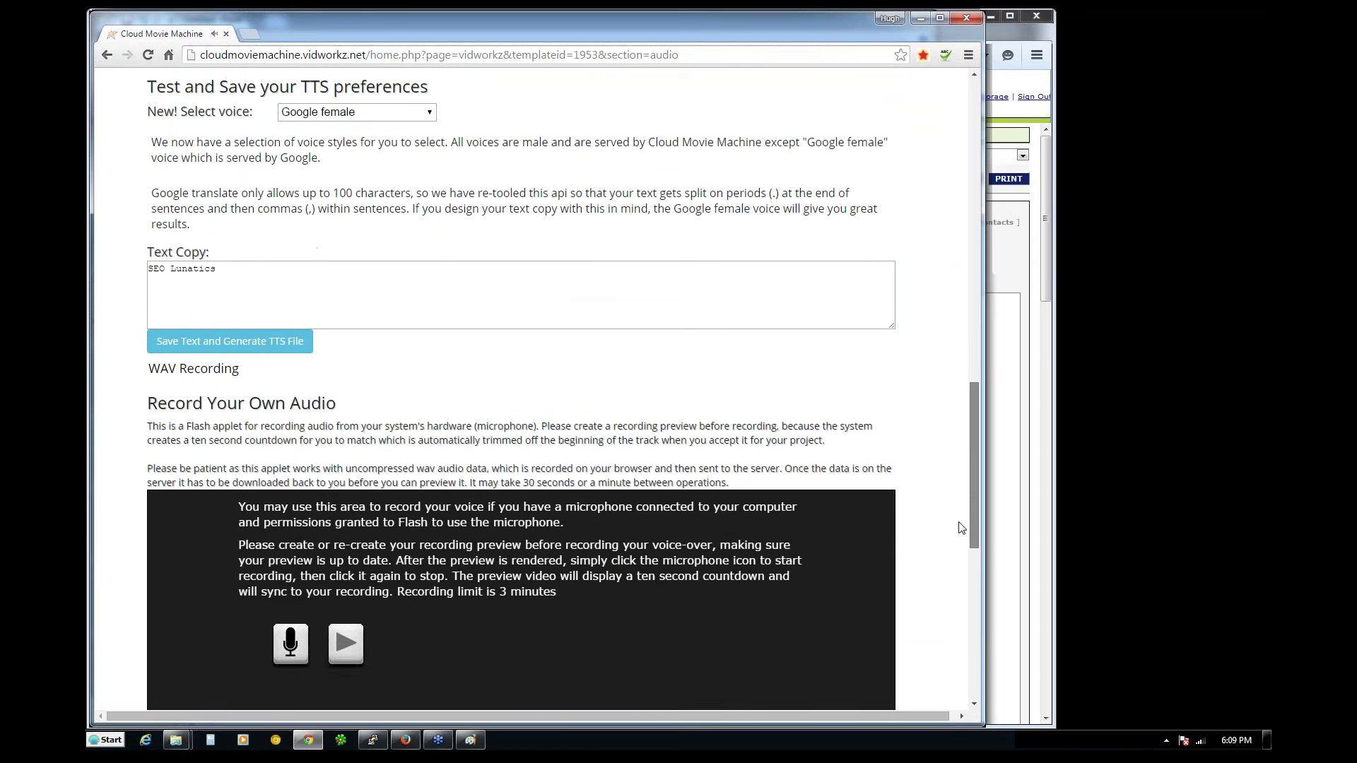
pyautogui.scroll(4, 963, 516)
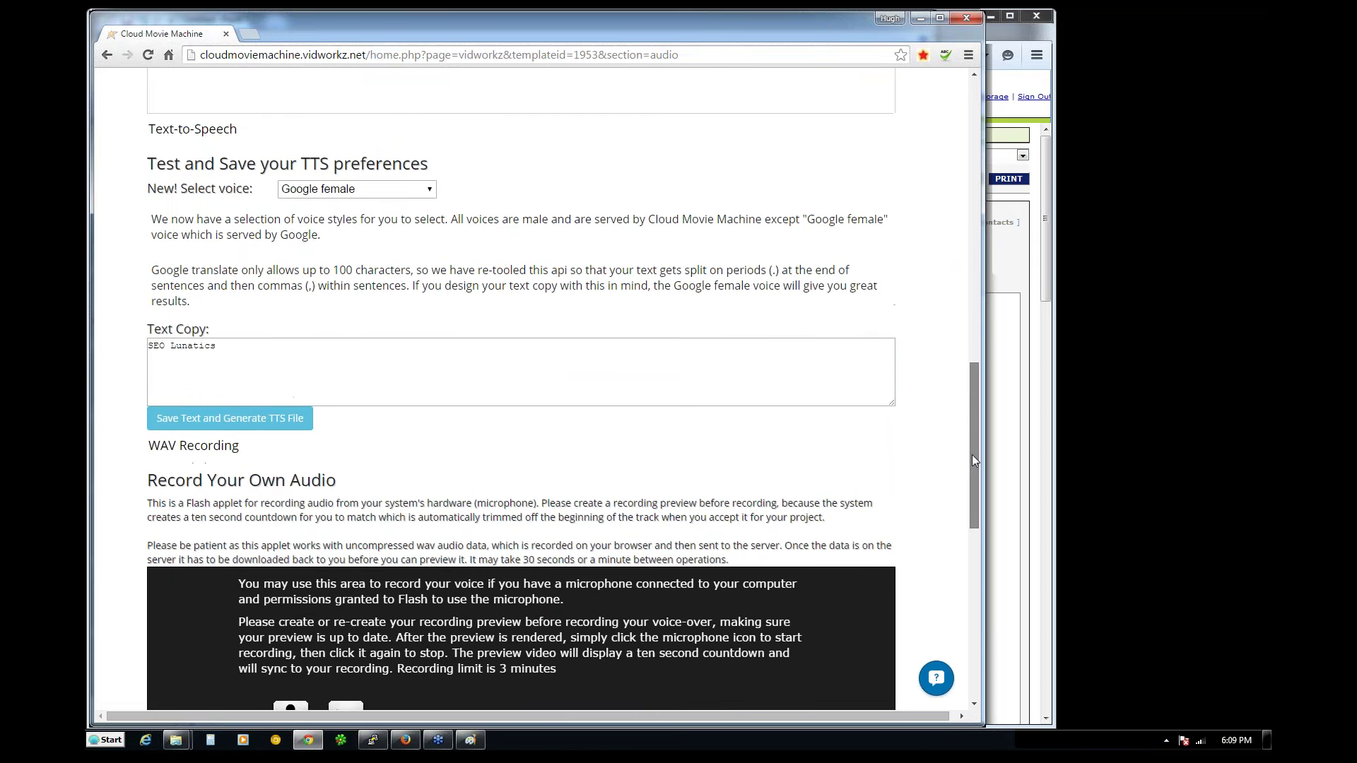
pyautogui.moveTo(248, 350); pyautogui.dragTo(150, 345)
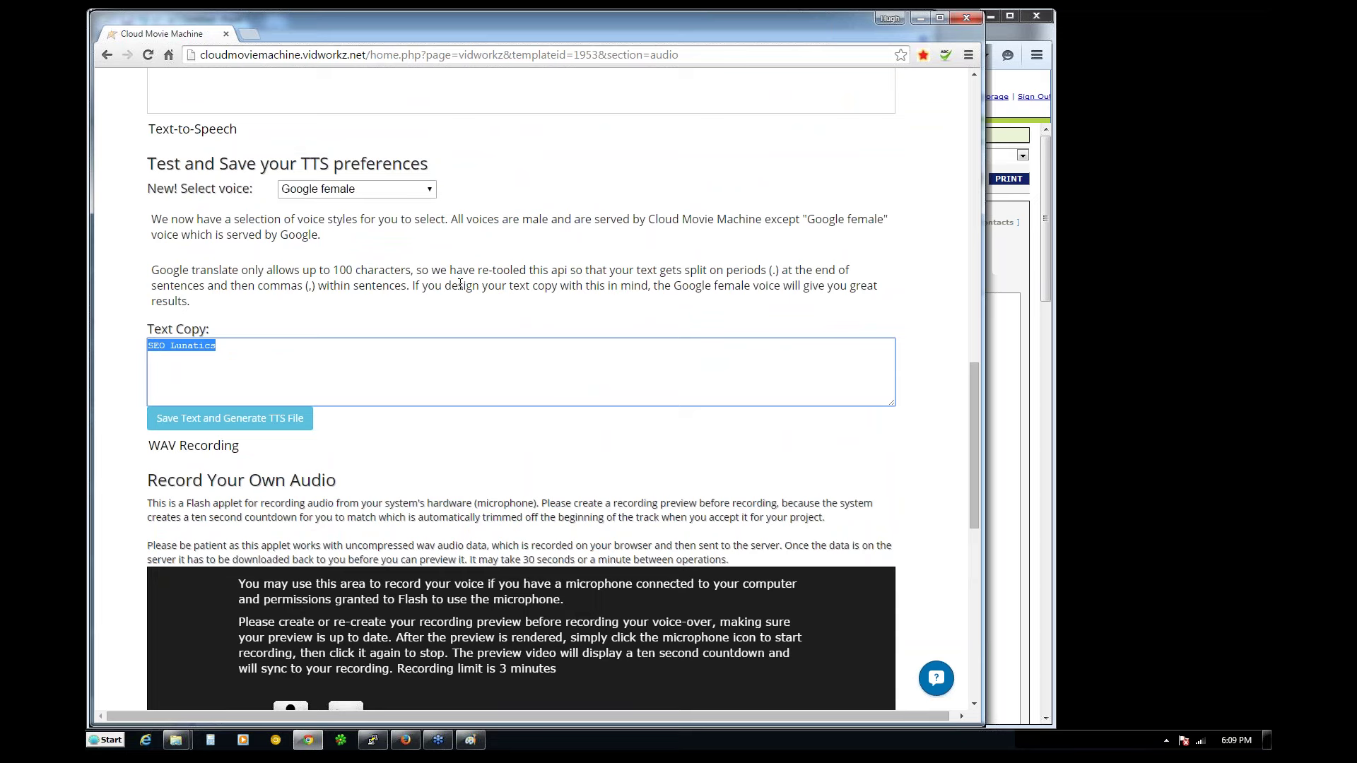
pyautogui.press('BackSpace')
pyautogui.write('Cloud Movie Machine is ')
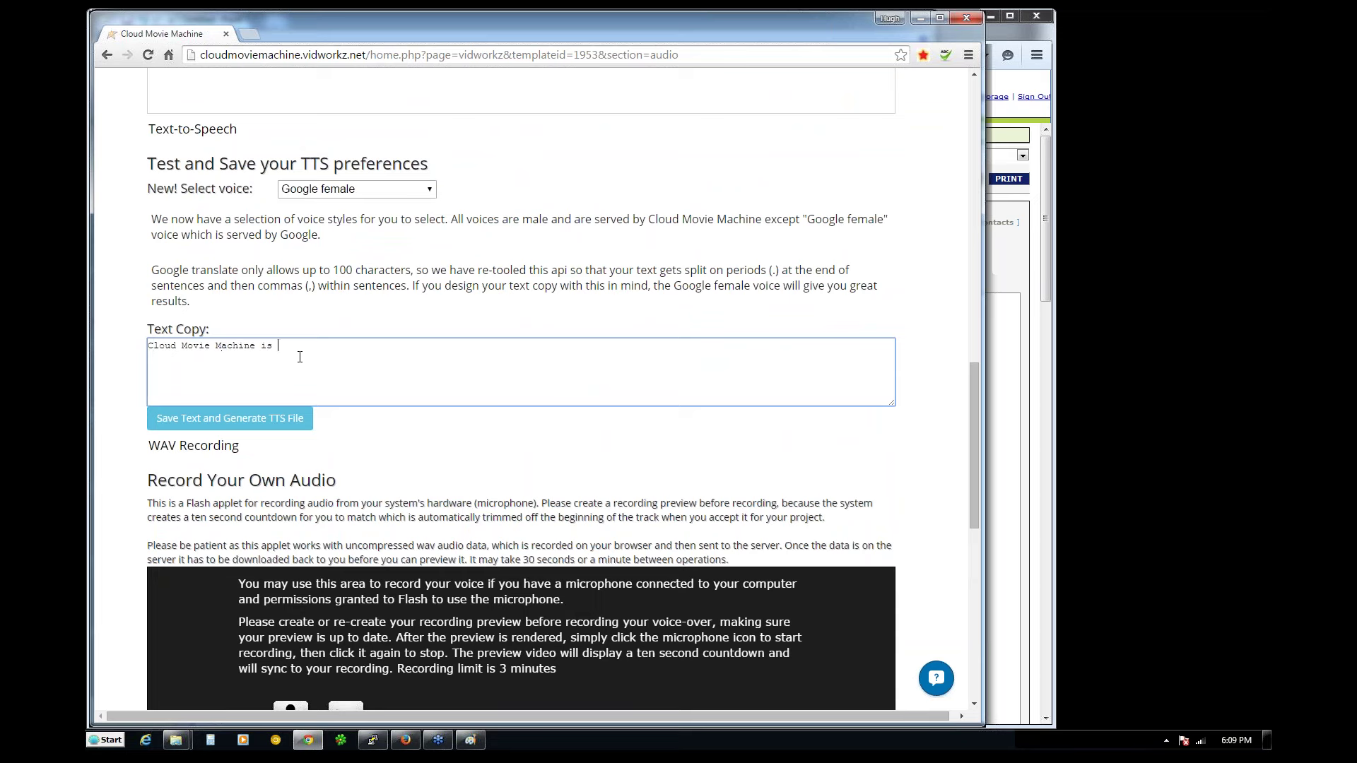
pyautogui.write('an awesome v')
pyautogui.press('BackSpace')
pyautogui.write('online video creation tool that ')
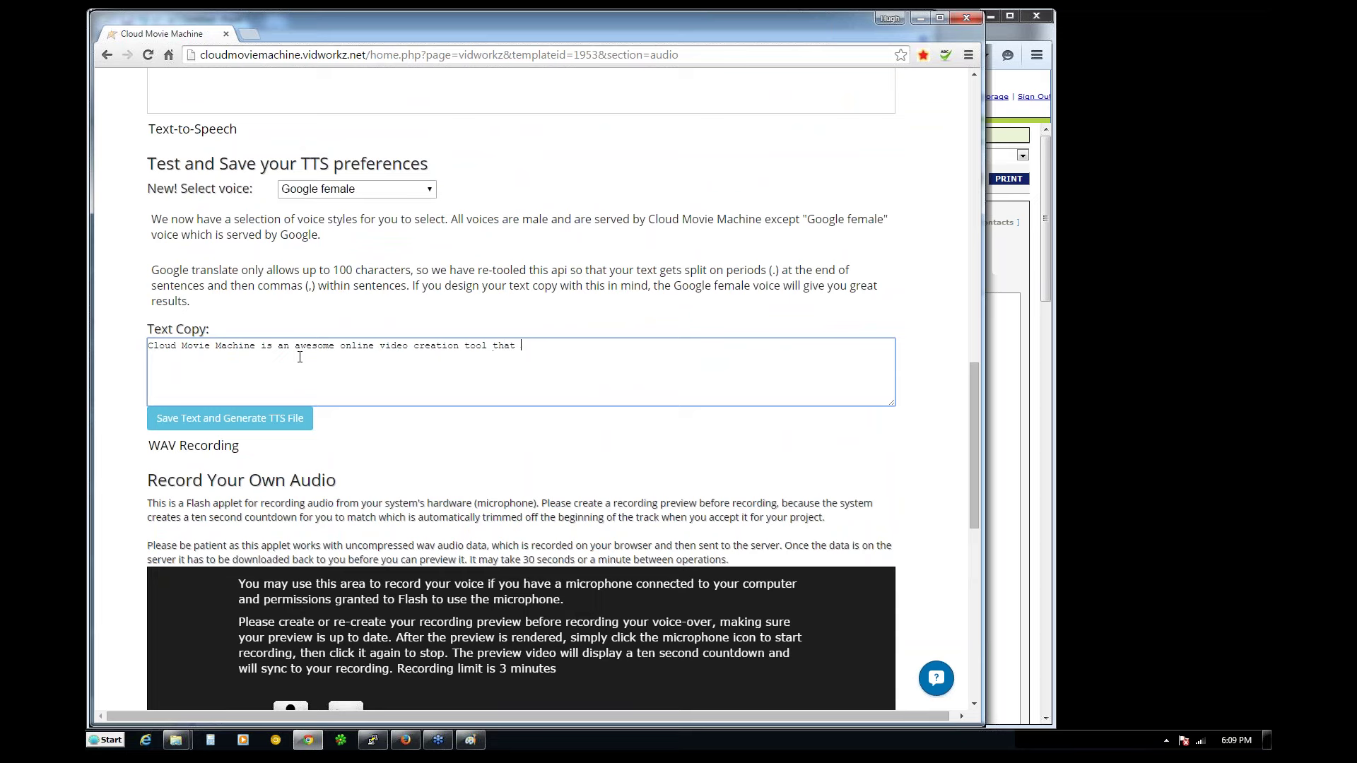
# - Continue the copy with "always works 100% perfectly especially when thousands of people are using it at the same time." and generate the TTS file
pyautogui.write('always works 100% perfectly especially when thousands of people are using it at th')
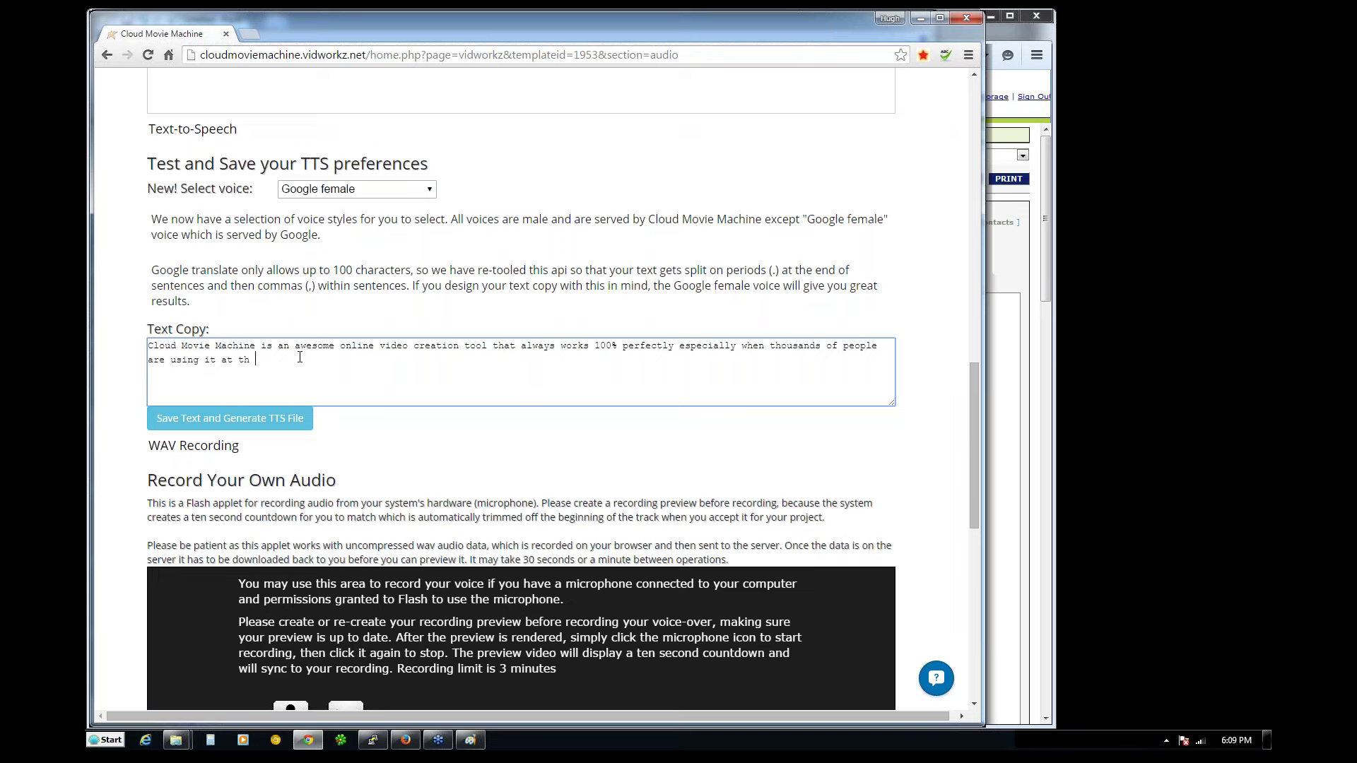
pyautogui.press('BackSpace')
pyautogui.write('e eame time.')
pyautogui.click(227, 419)
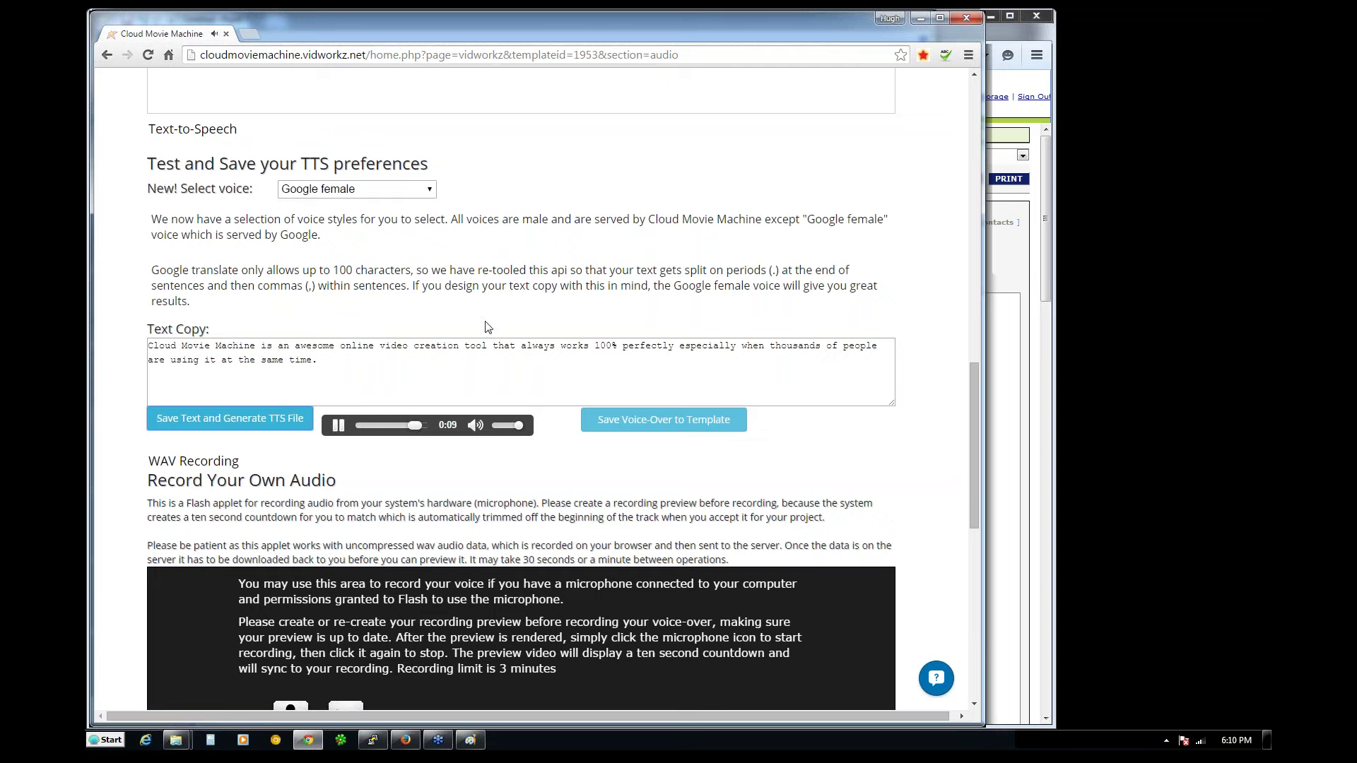
# - Replace the % sign in the copy with the word "percent" and regenerate the TTS file
pyautogui.doubleClick(613, 346)
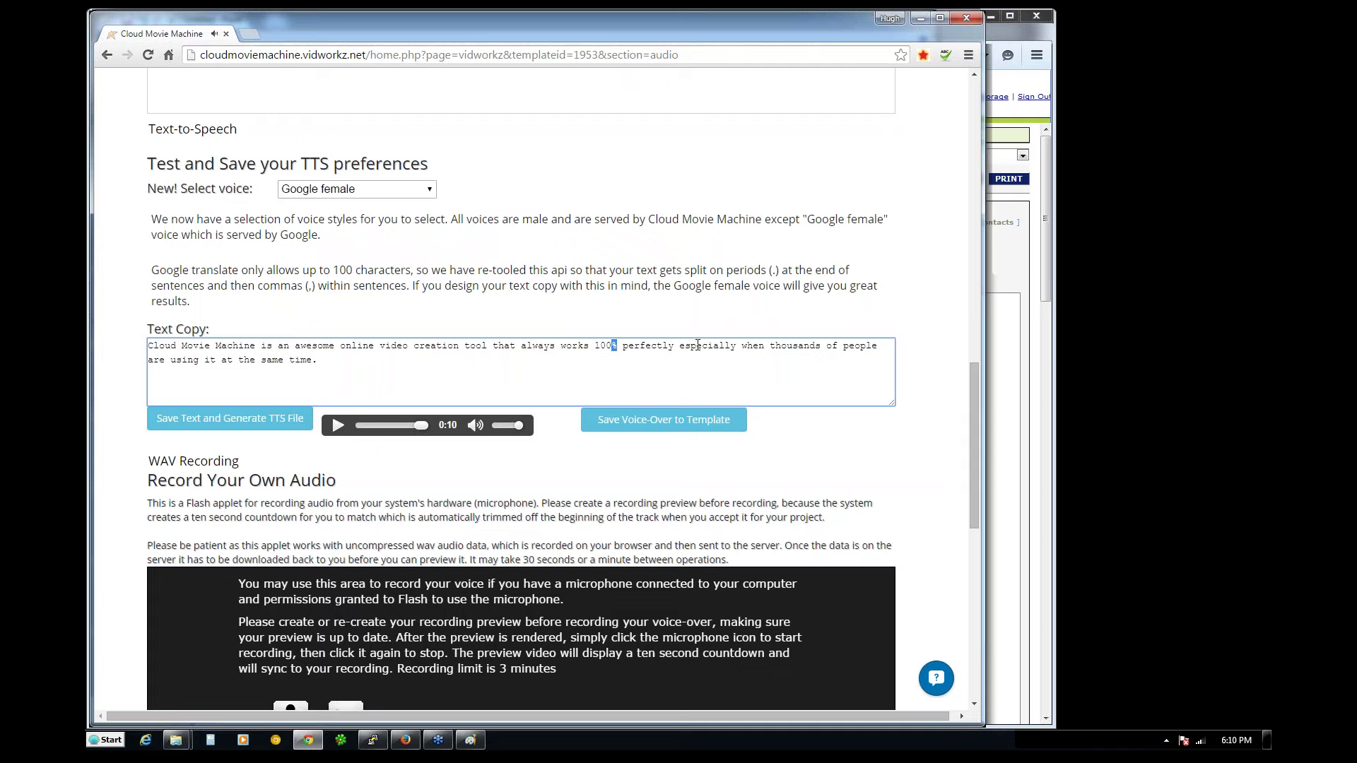
pyautogui.write('percen')
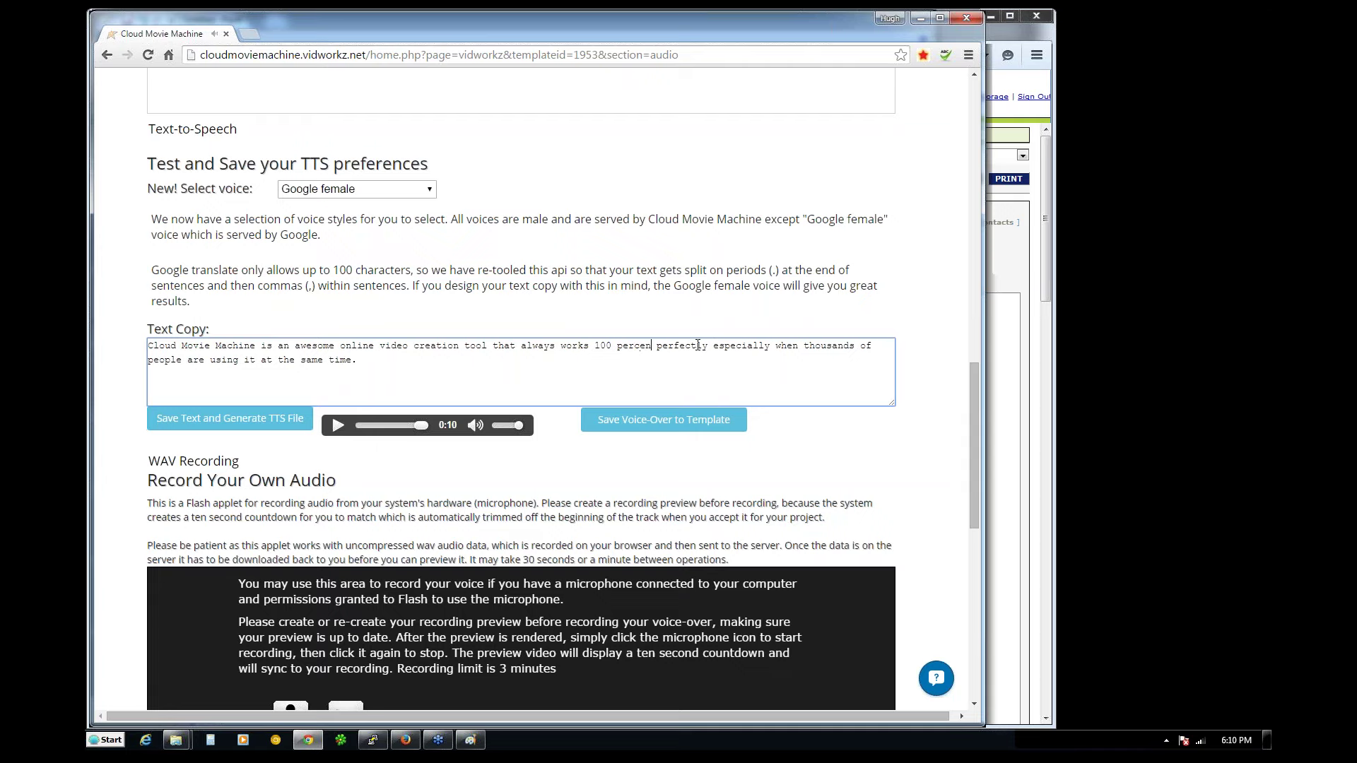
pyautogui.write('t')
pyautogui.click(267, 424)
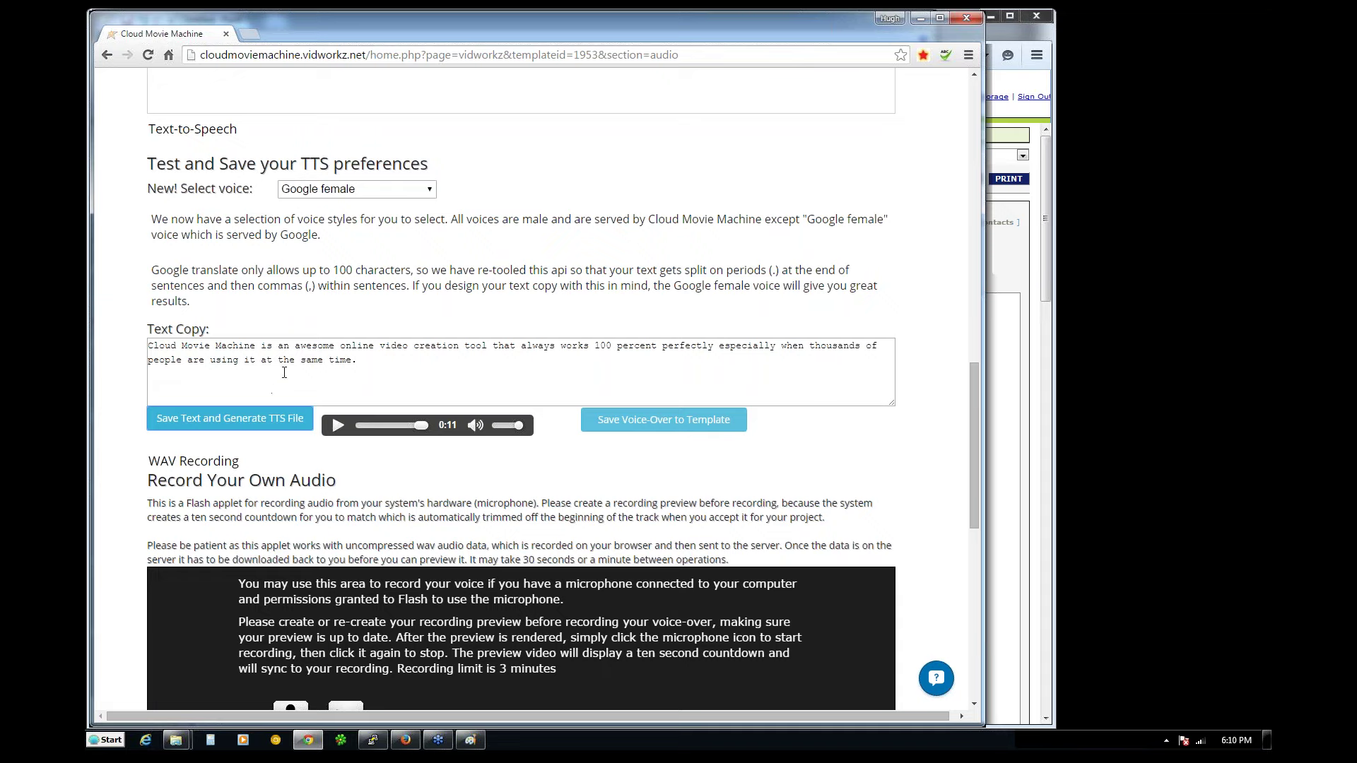
# - Insert commas after "tool", "perfectly" and "using it" in the text-to-speech copy
pyautogui.click(484, 347)
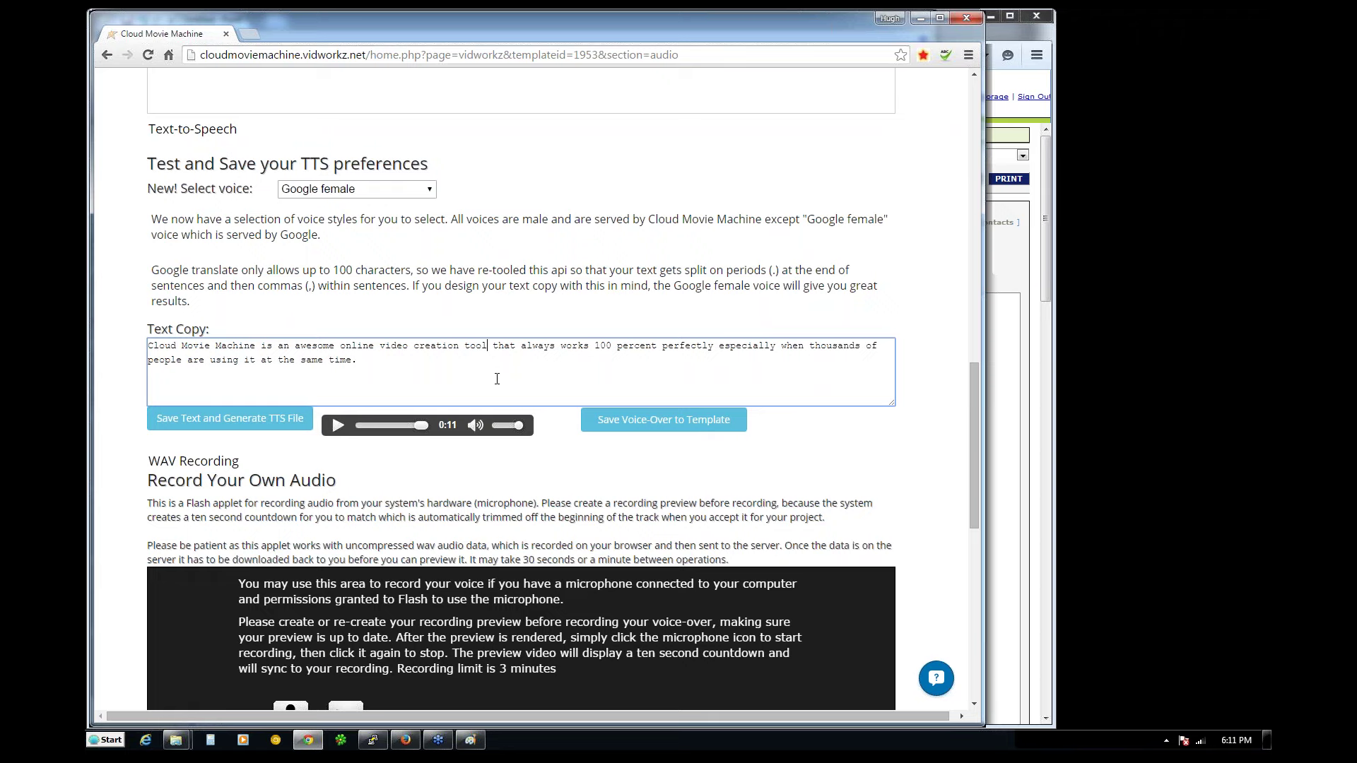
pyautogui.write(',')
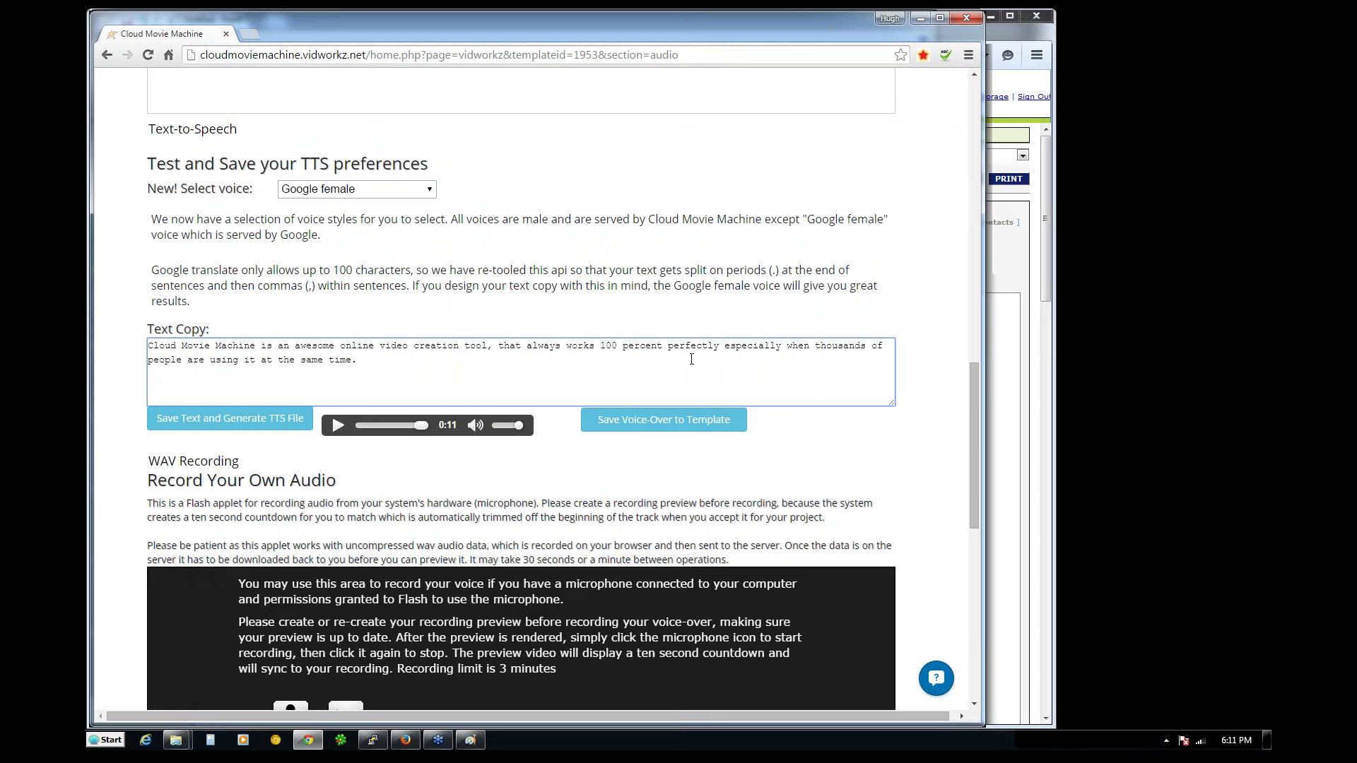
pyautogui.click(720, 347)
pyautogui.write(',')
pyautogui.click(257, 360)
pyautogui.write(',')
pyautogui.click(582, 312)
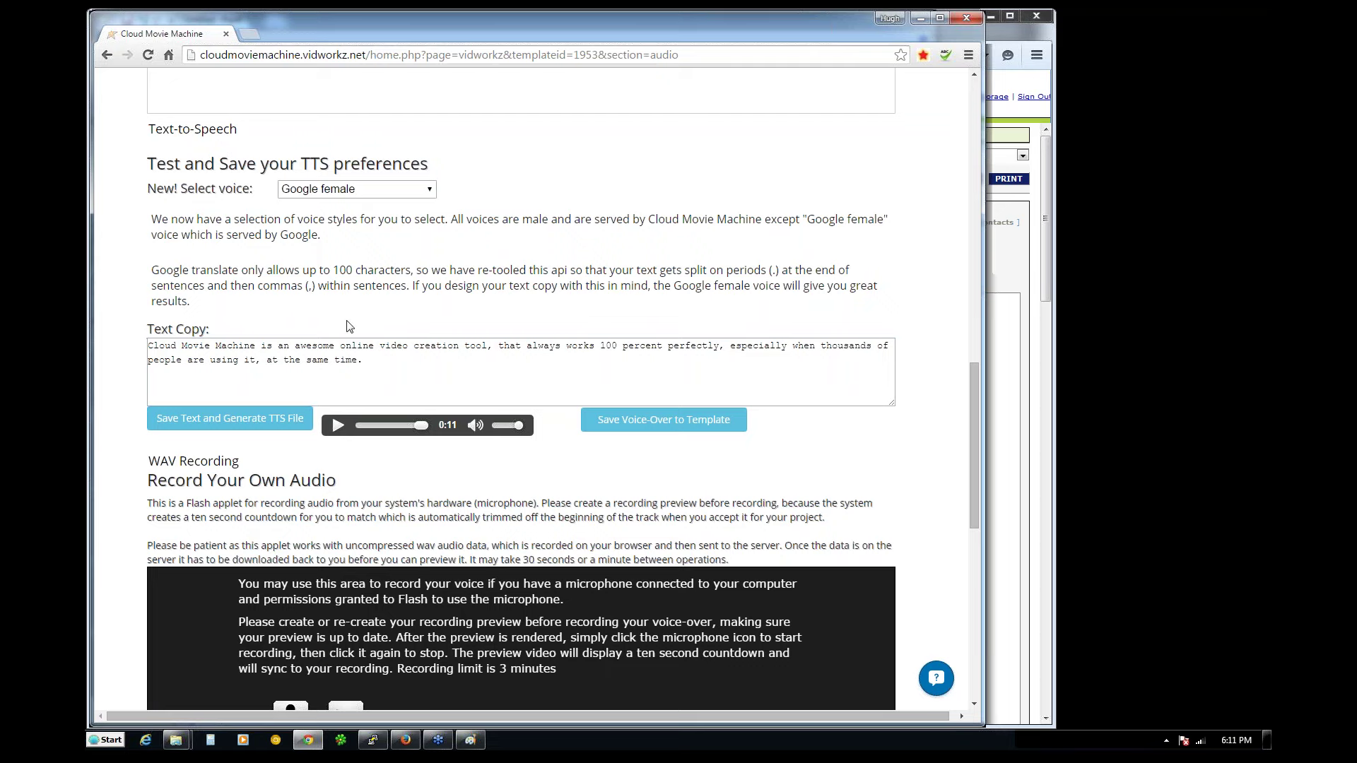
# - Regenerate the TTS file from the edited copy and save the voice-over to the template, confirming leaving the page
pyautogui.click(209, 422)
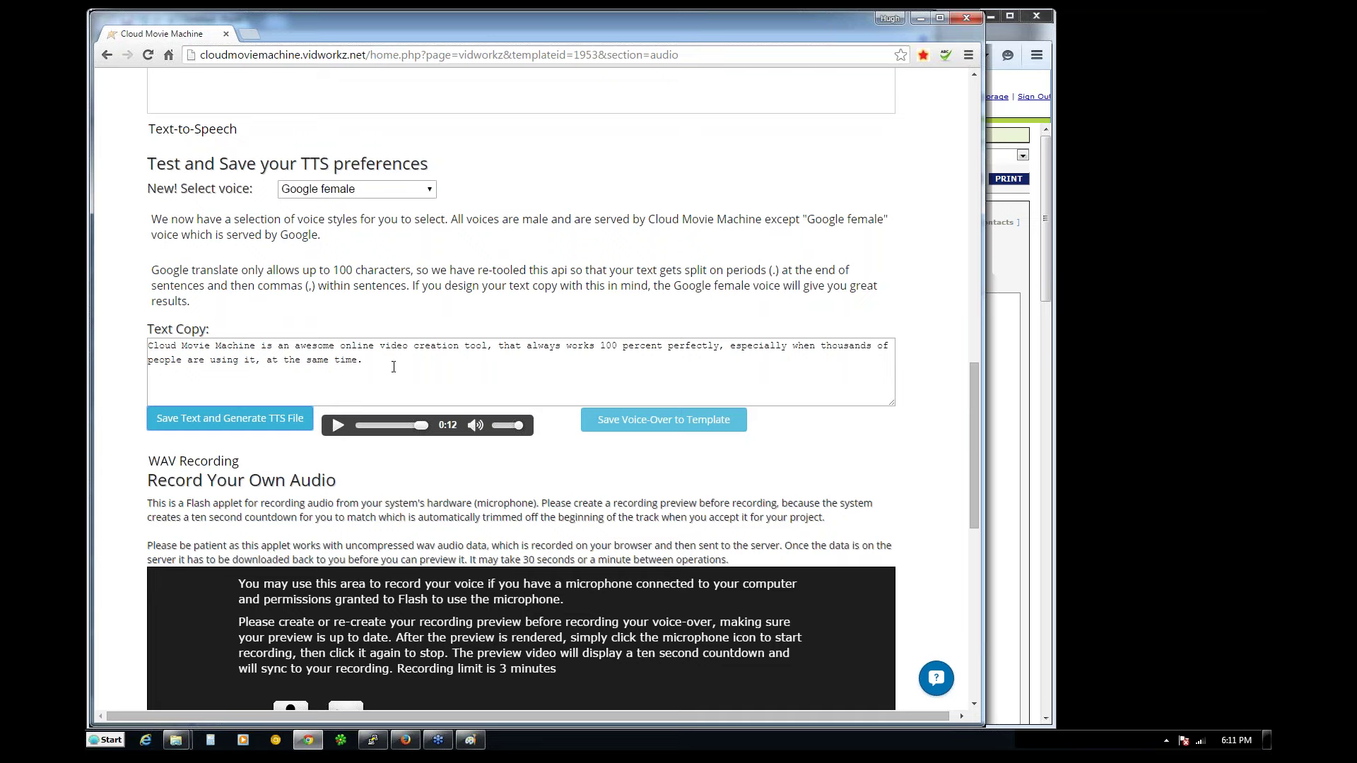
pyautogui.click(691, 426)
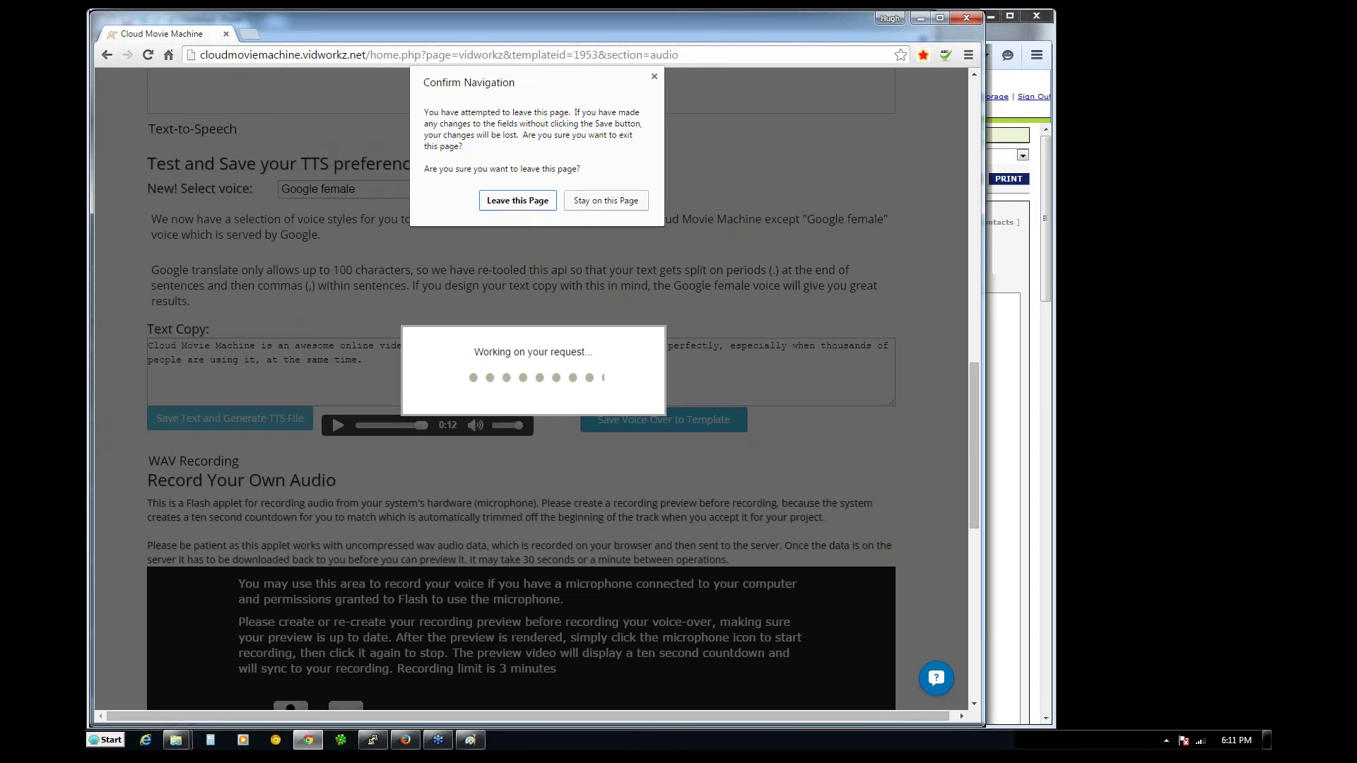
pyautogui.click(514, 201)
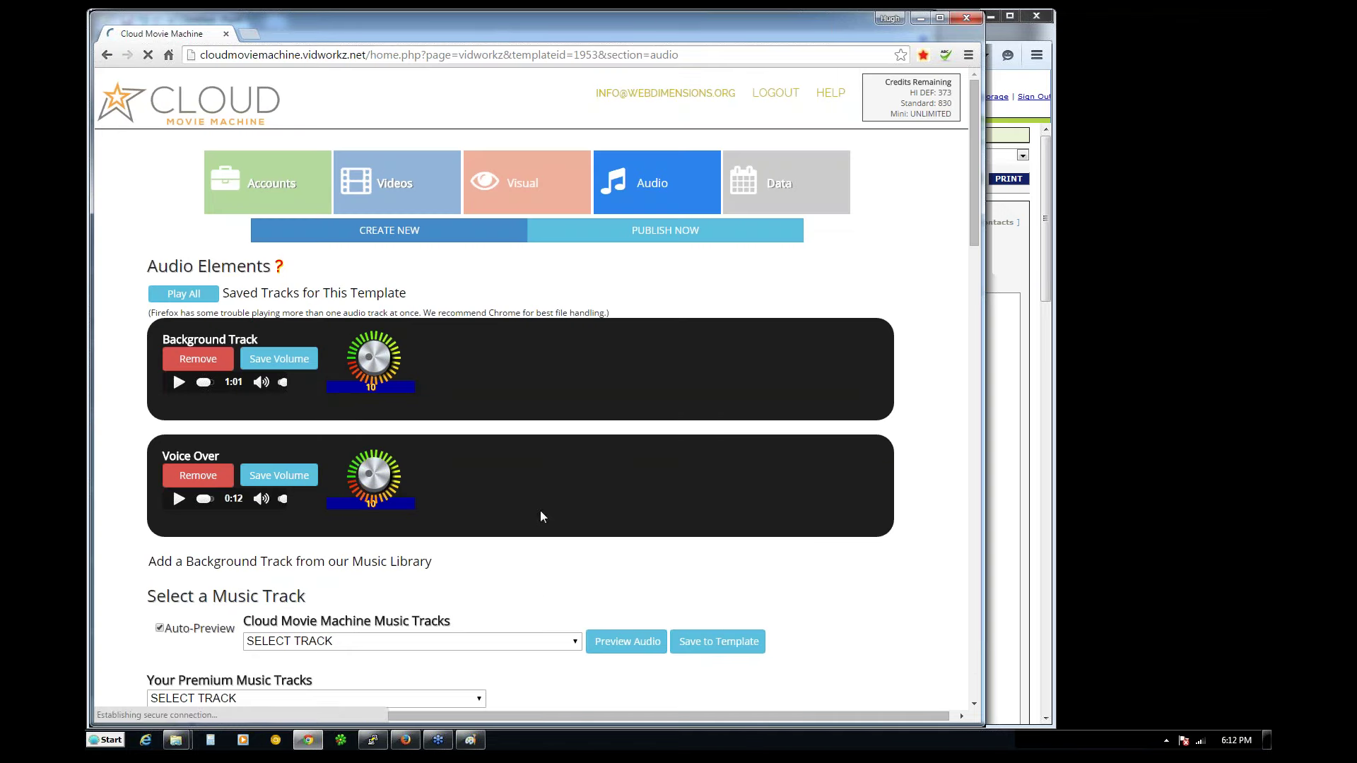
# - Listen to the saved voice-over track alone and then together with the background track
pyautogui.click(179, 499)
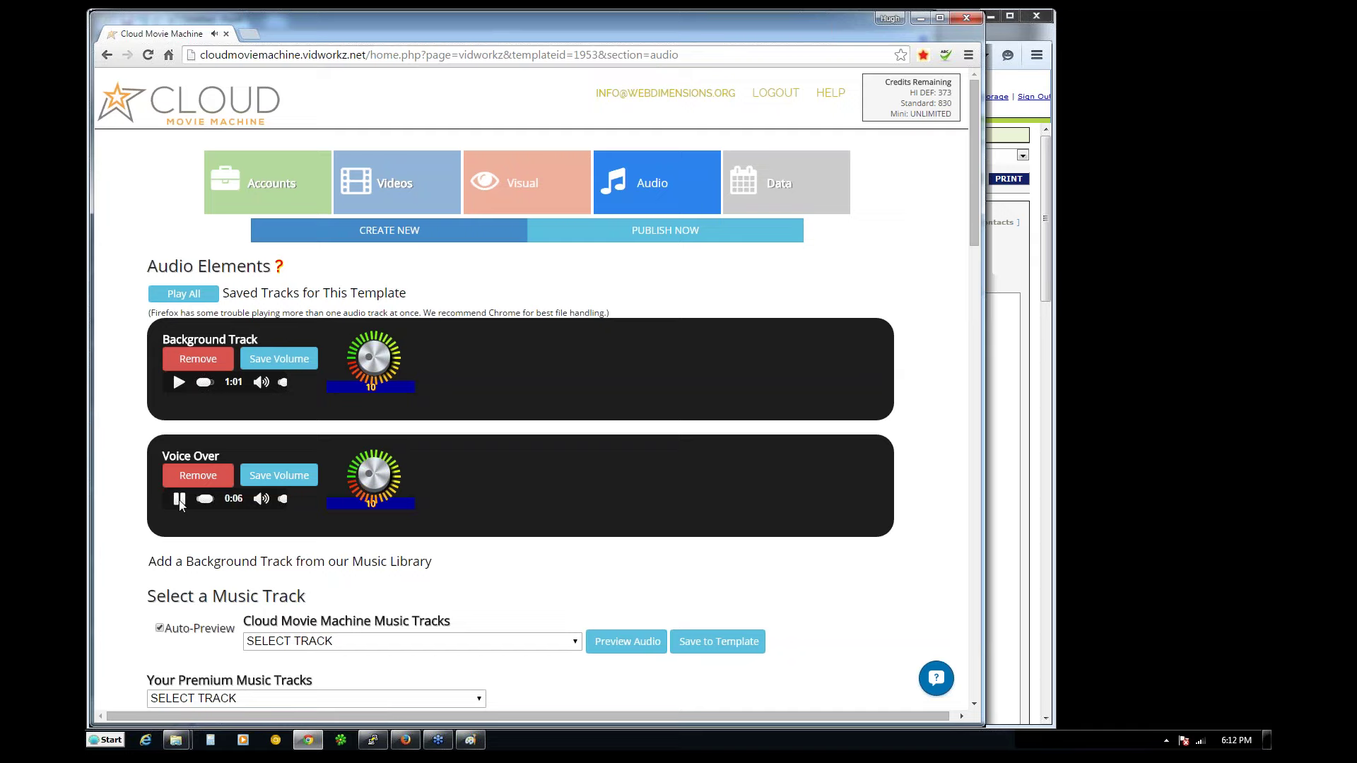
pyautogui.click(178, 500)
pyautogui.click(177, 297)
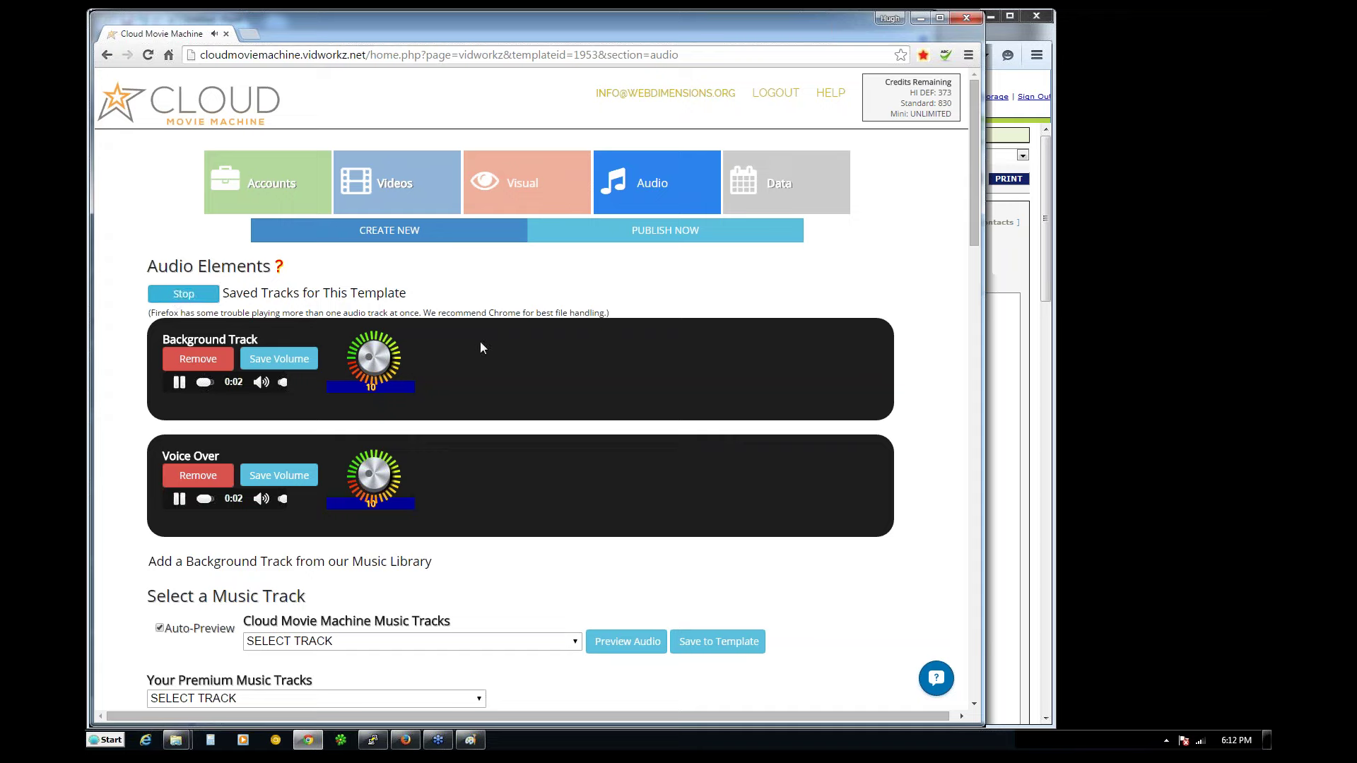
pyautogui.click(178, 297)
# - Set the background track's volume to 5 while all tracks play, and save the volumes of both tracks
pyautogui.click(185, 297)
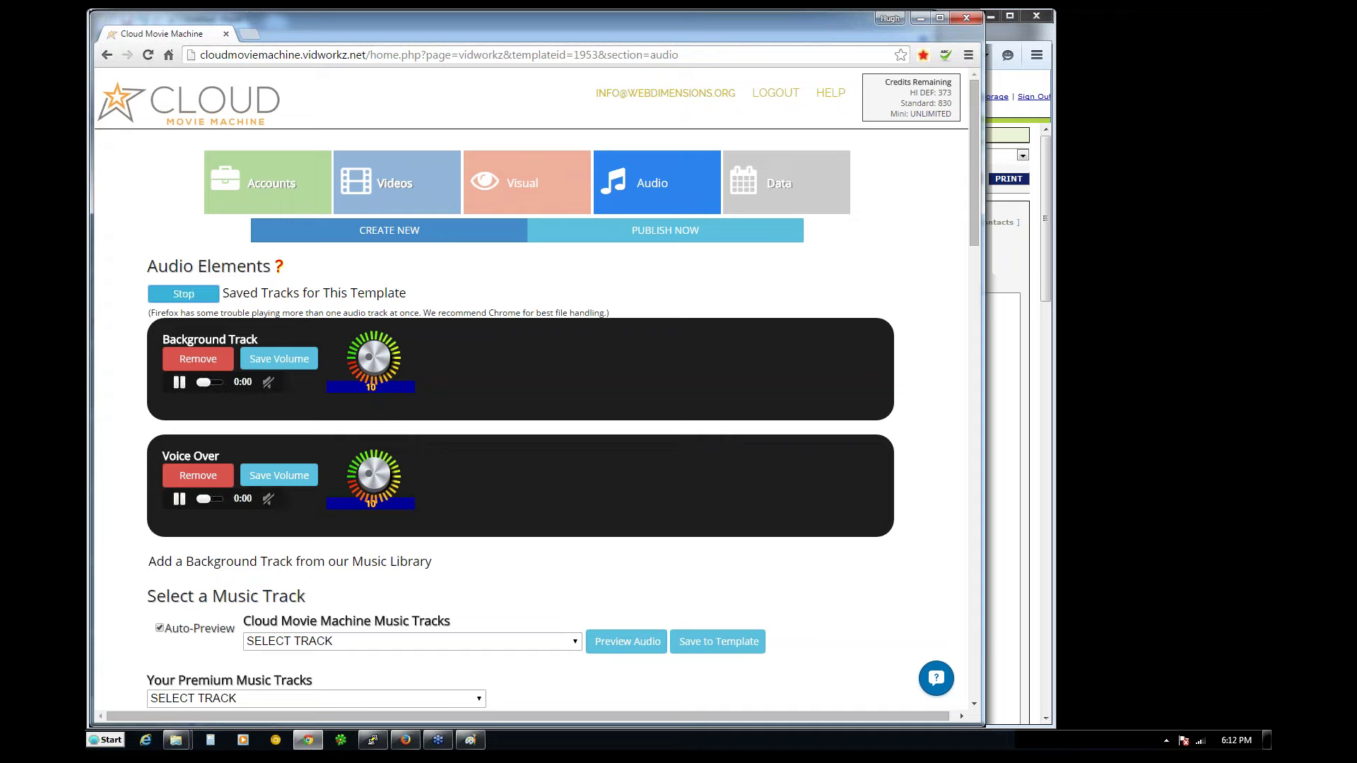
pyautogui.scroll(-8, 373, 357)
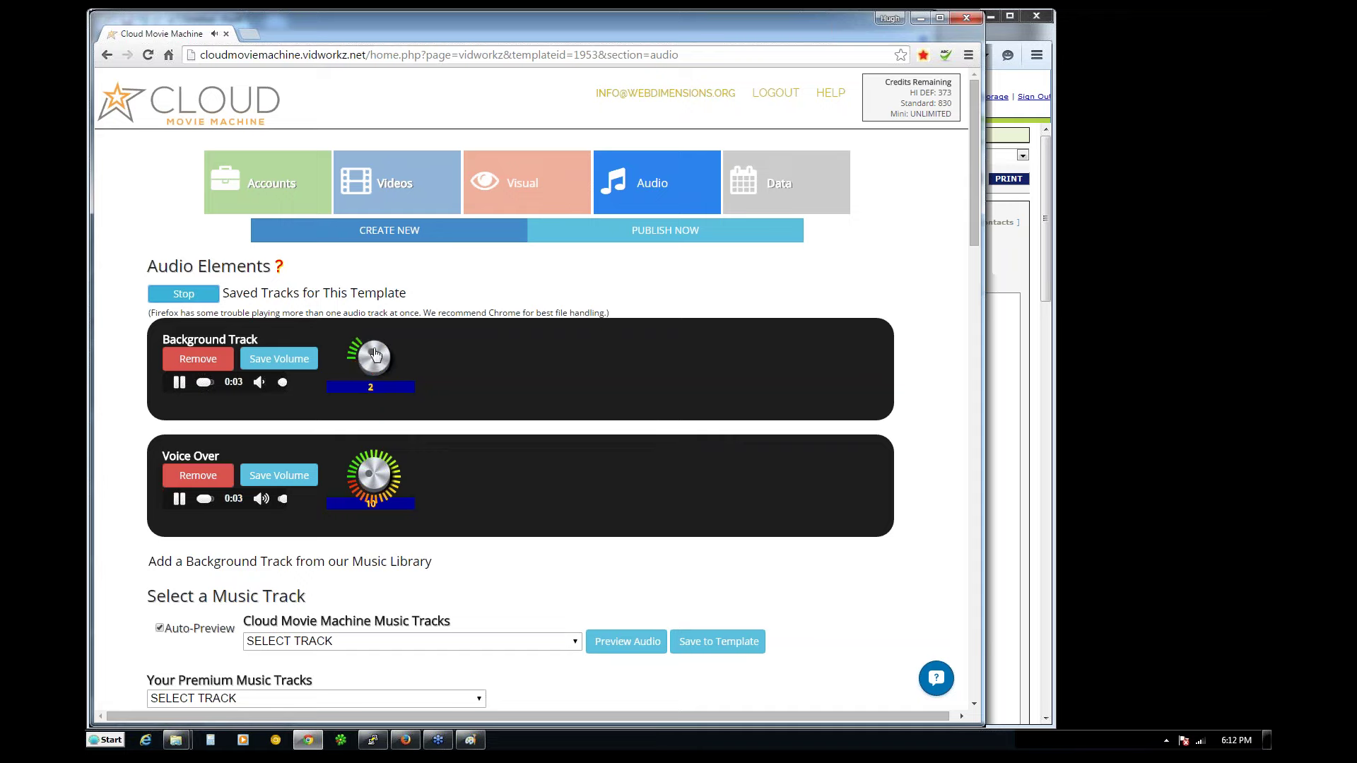
pyautogui.scroll(2, 375, 356)
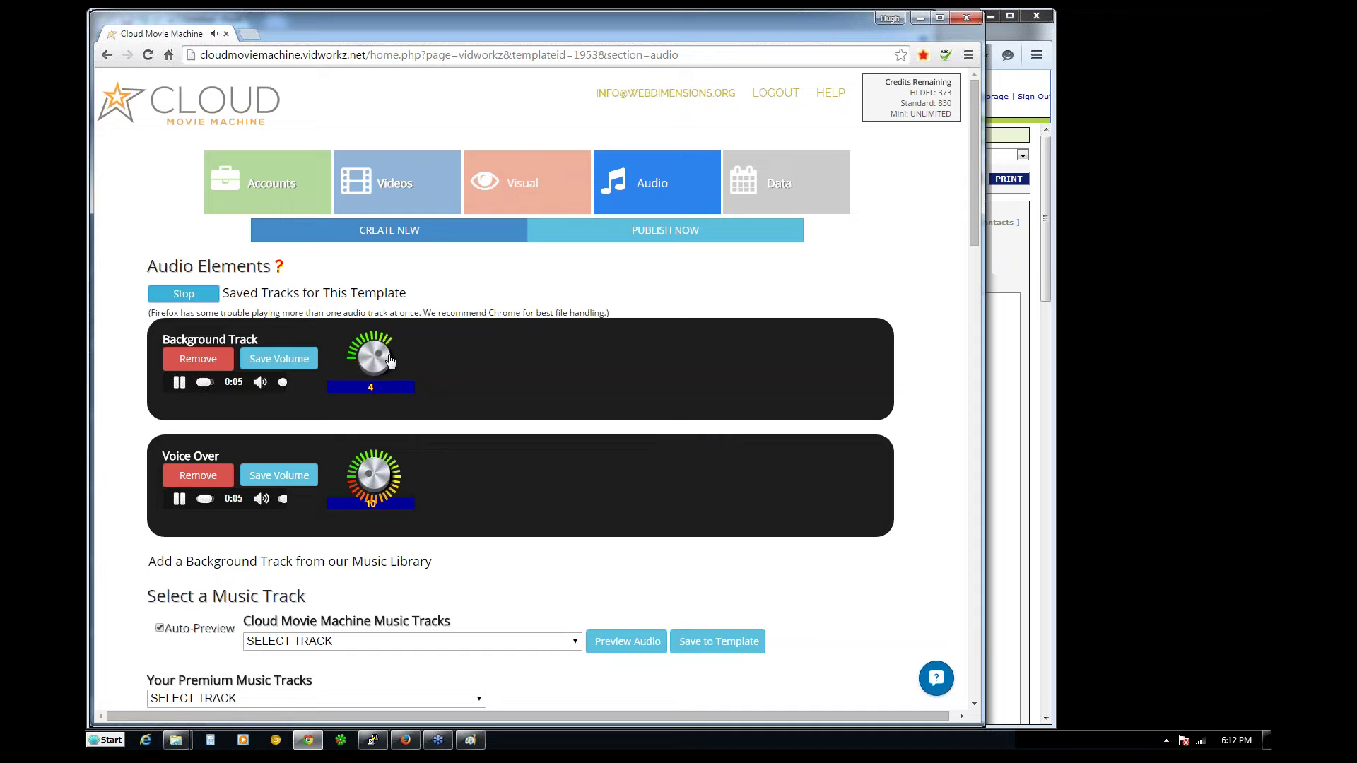
pyautogui.scroll(1, 391, 361)
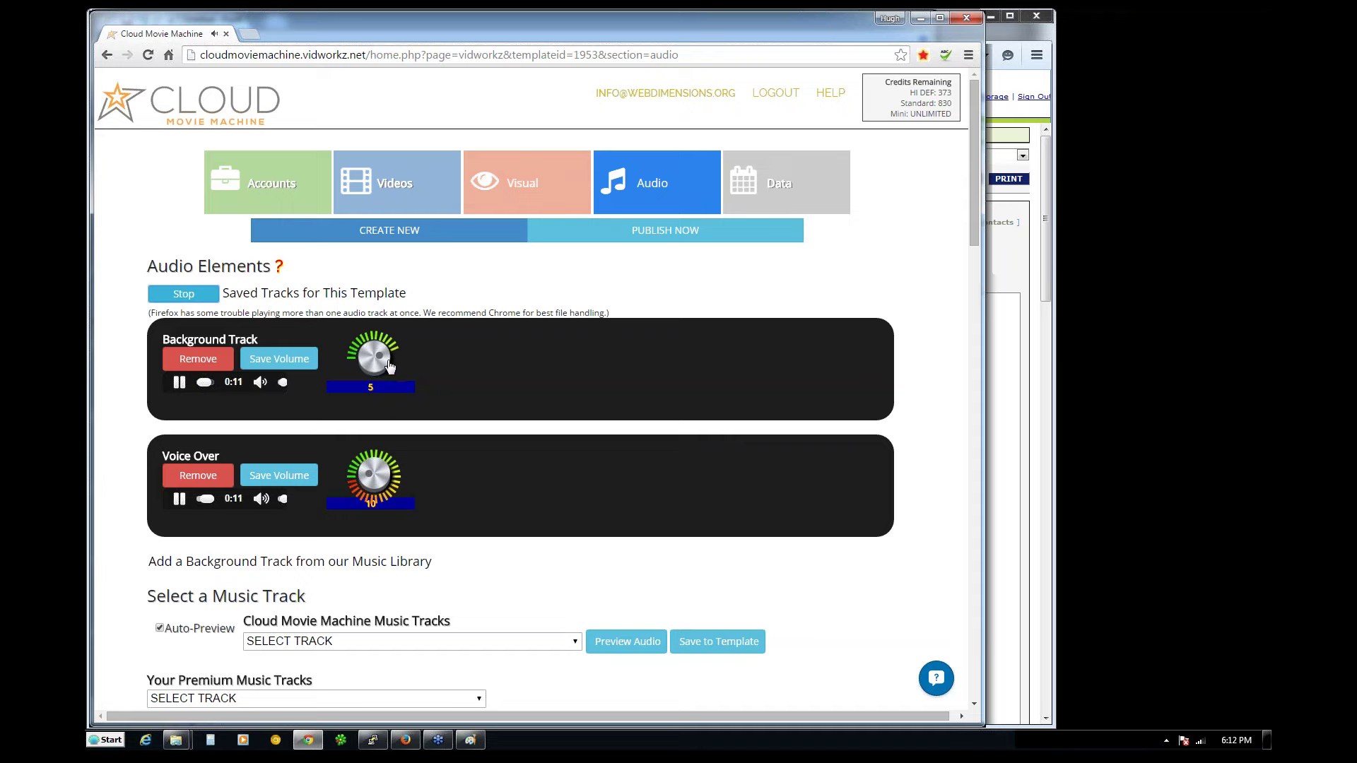
pyautogui.click(183, 296)
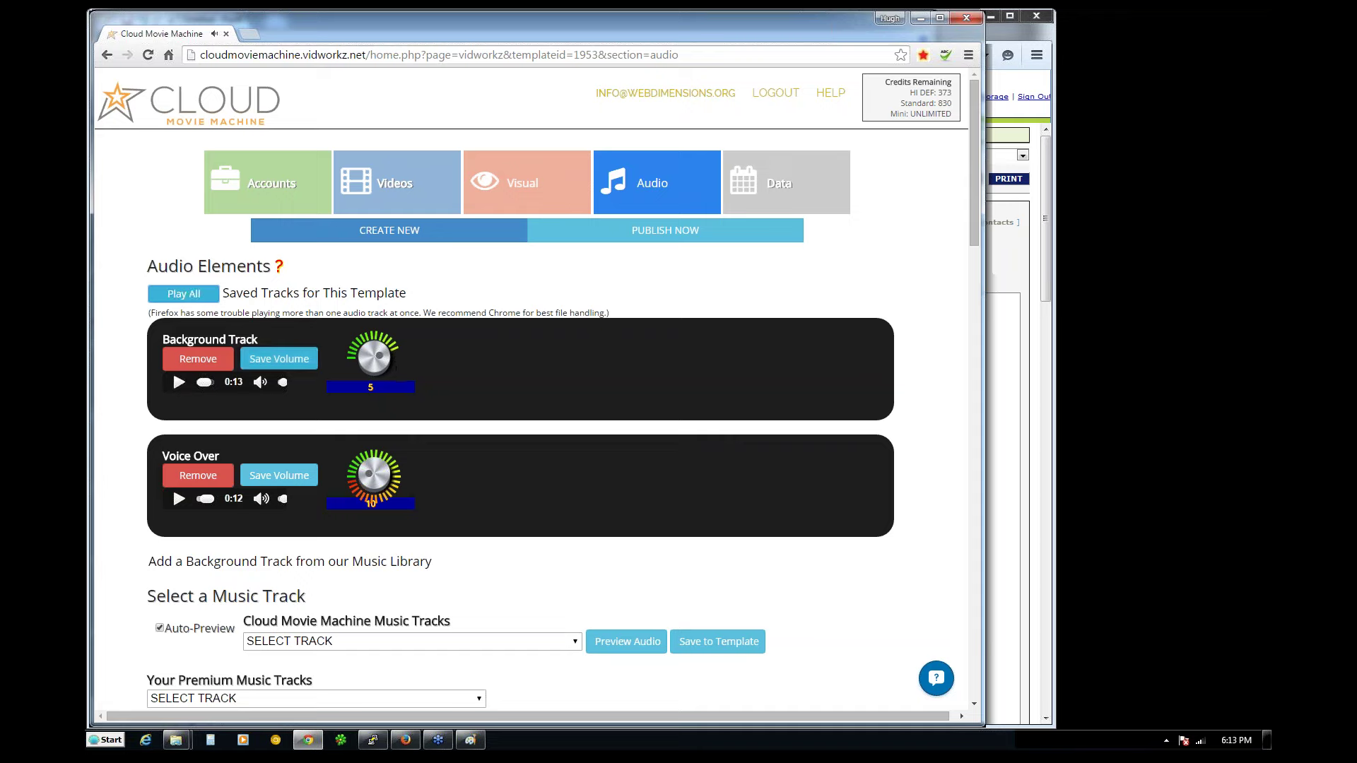
pyautogui.click(279, 358)
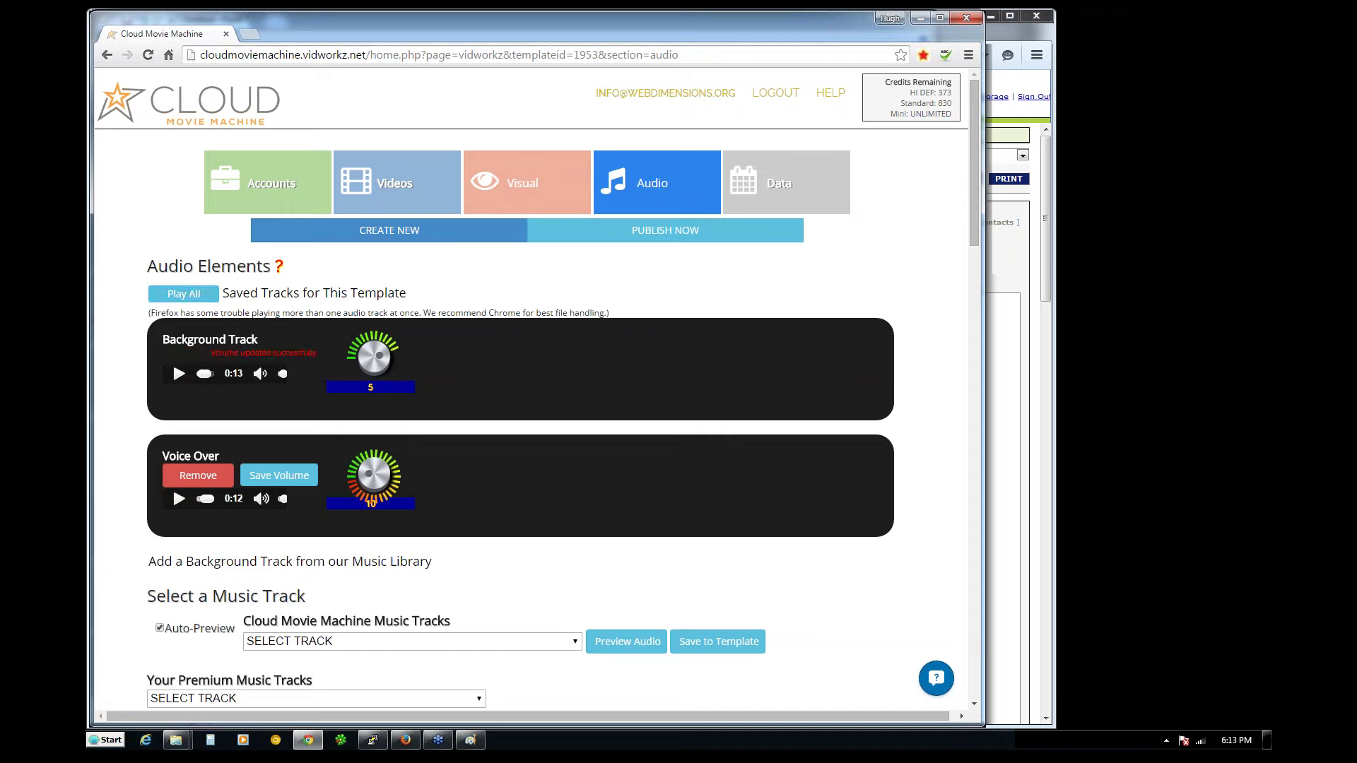
pyautogui.click(276, 481)
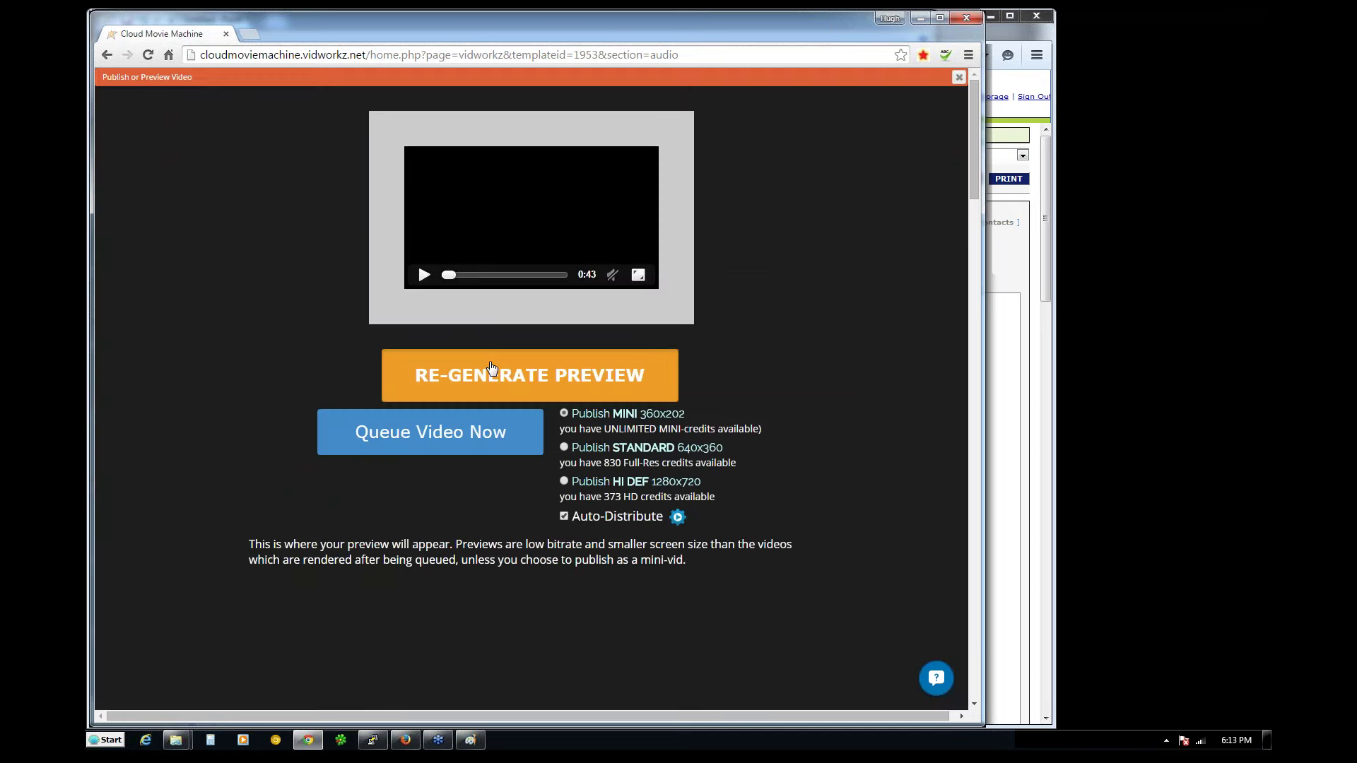
# - Re-generate the video preview and check the server processes in the htop terminal while it renders
pyautogui.click(491, 364)
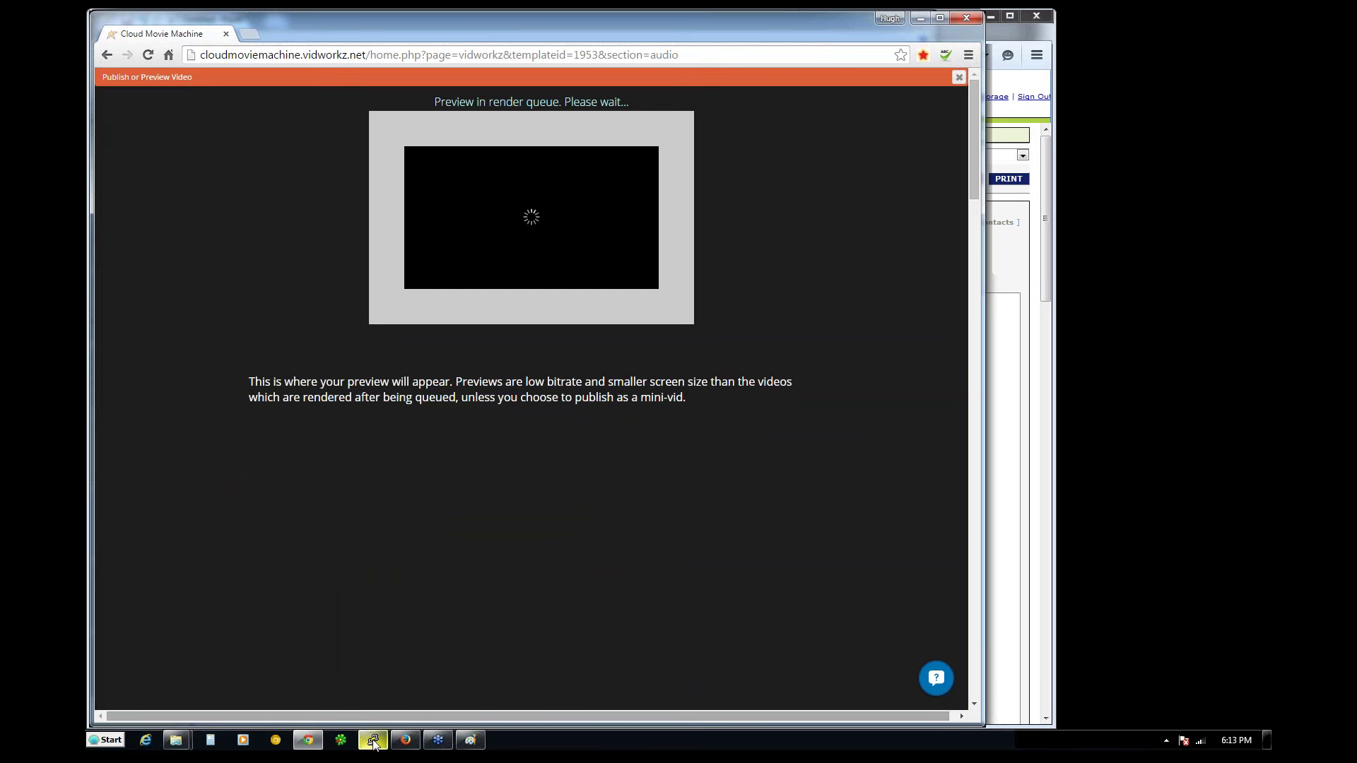
pyautogui.moveTo(375, 743)
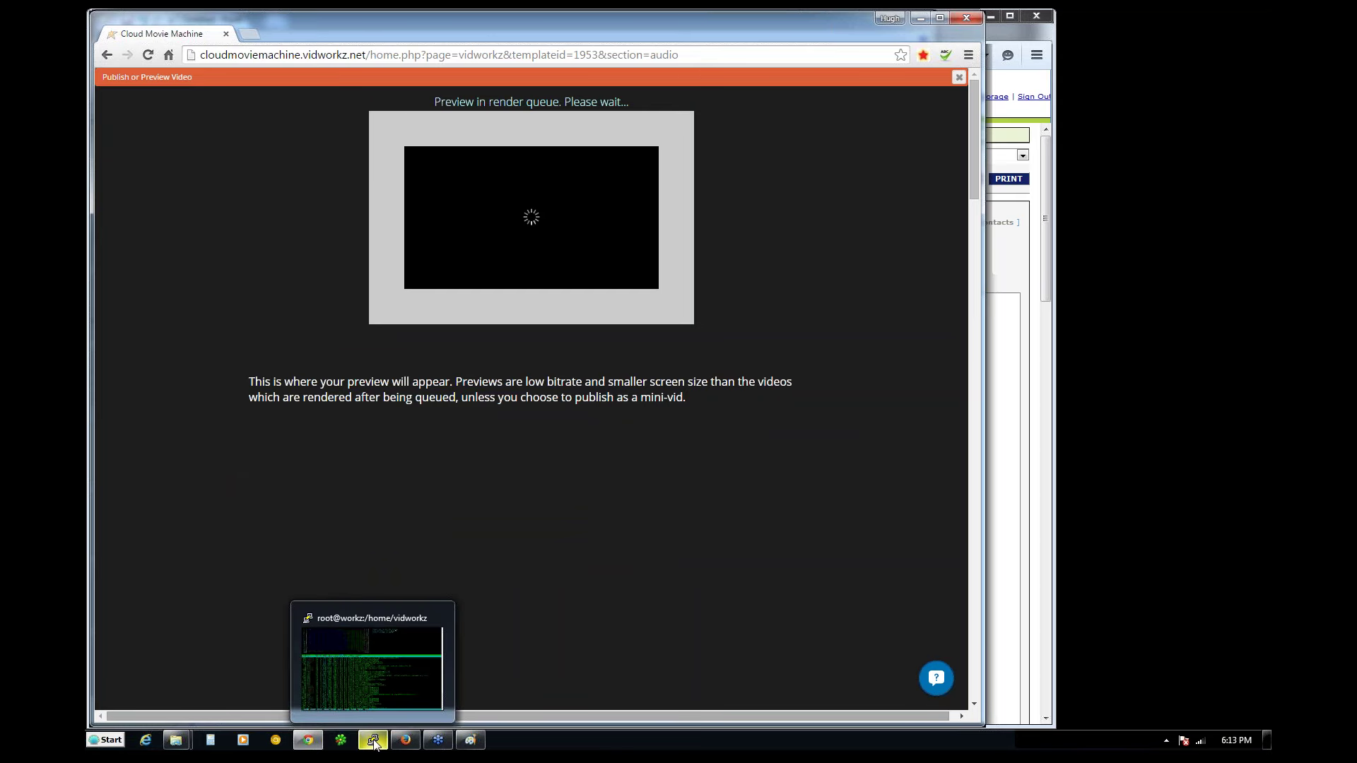
pyautogui.click(375, 742)
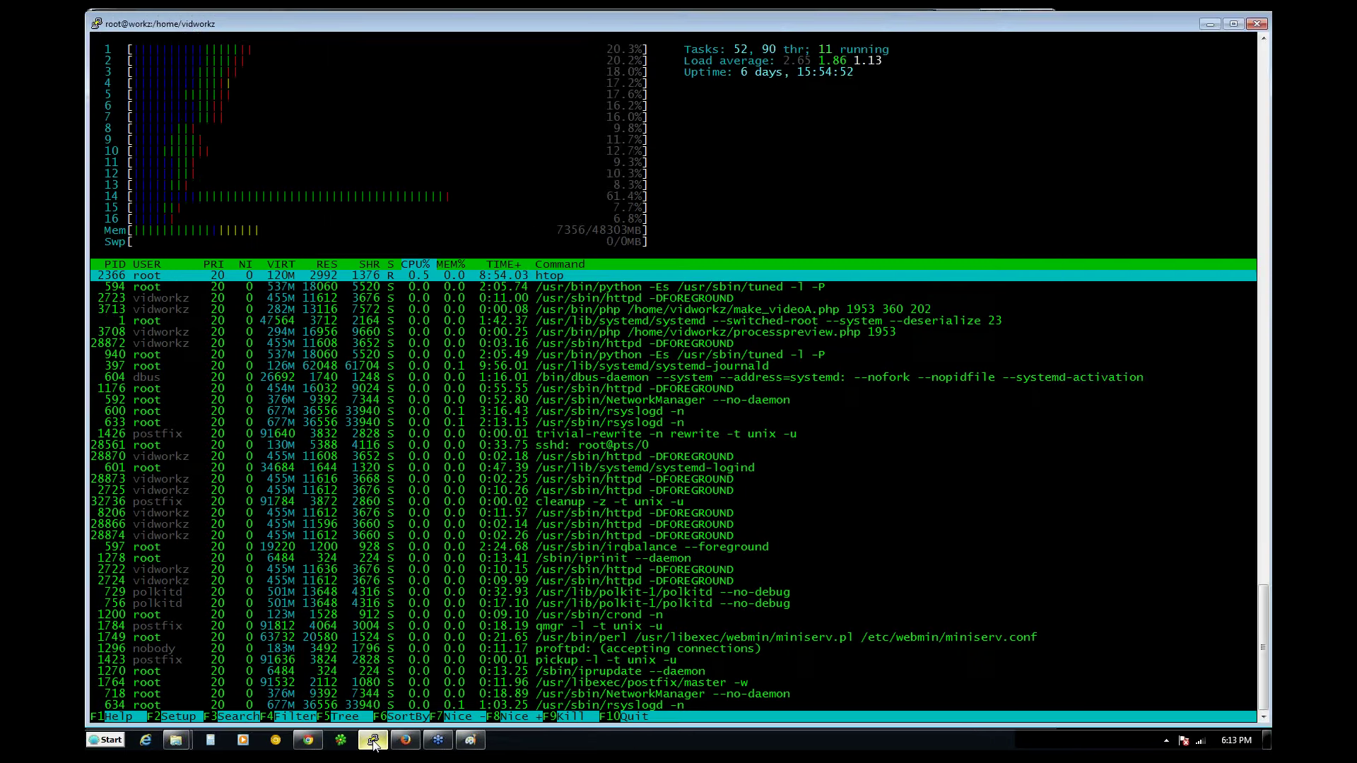
pyautogui.click(374, 742)
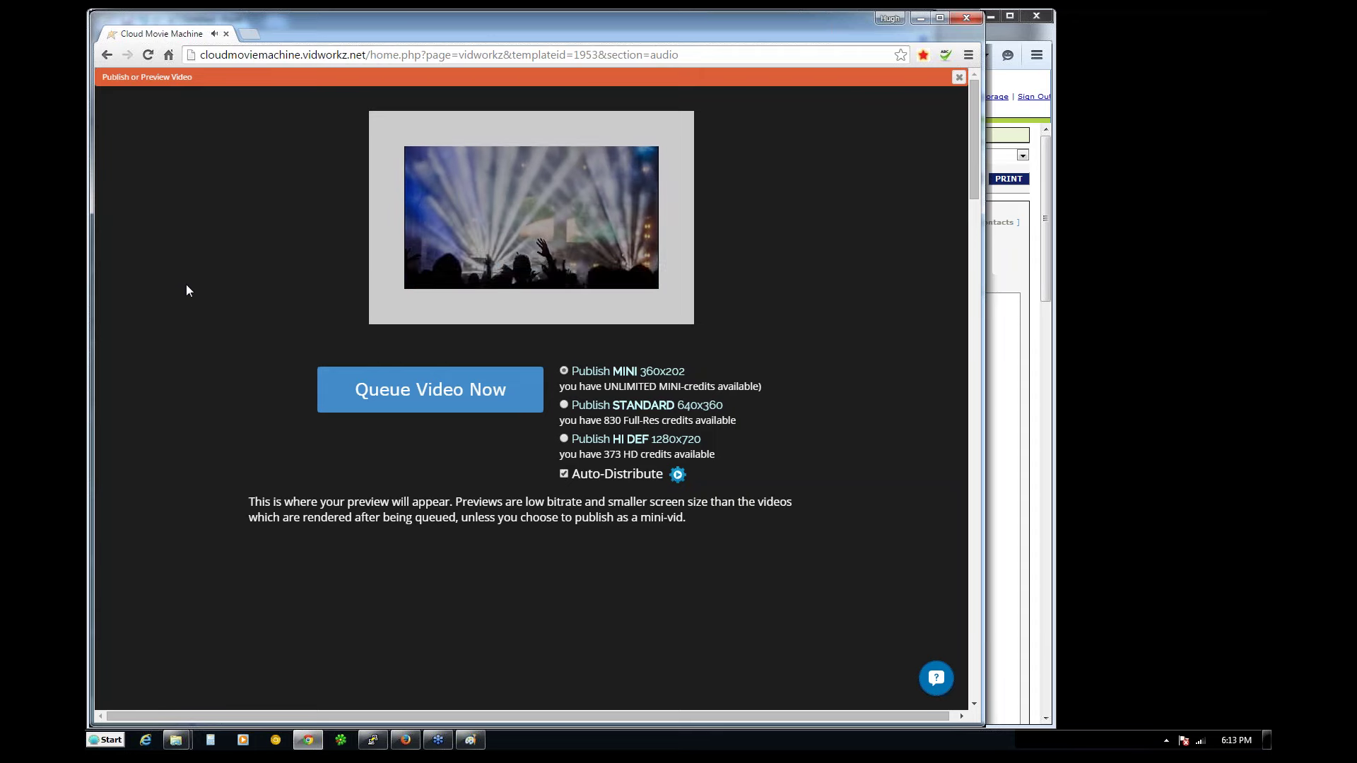
# - Pause the newly rendered preview and close the Publish or Preview Video window
pyautogui.moveTo(447, 209)
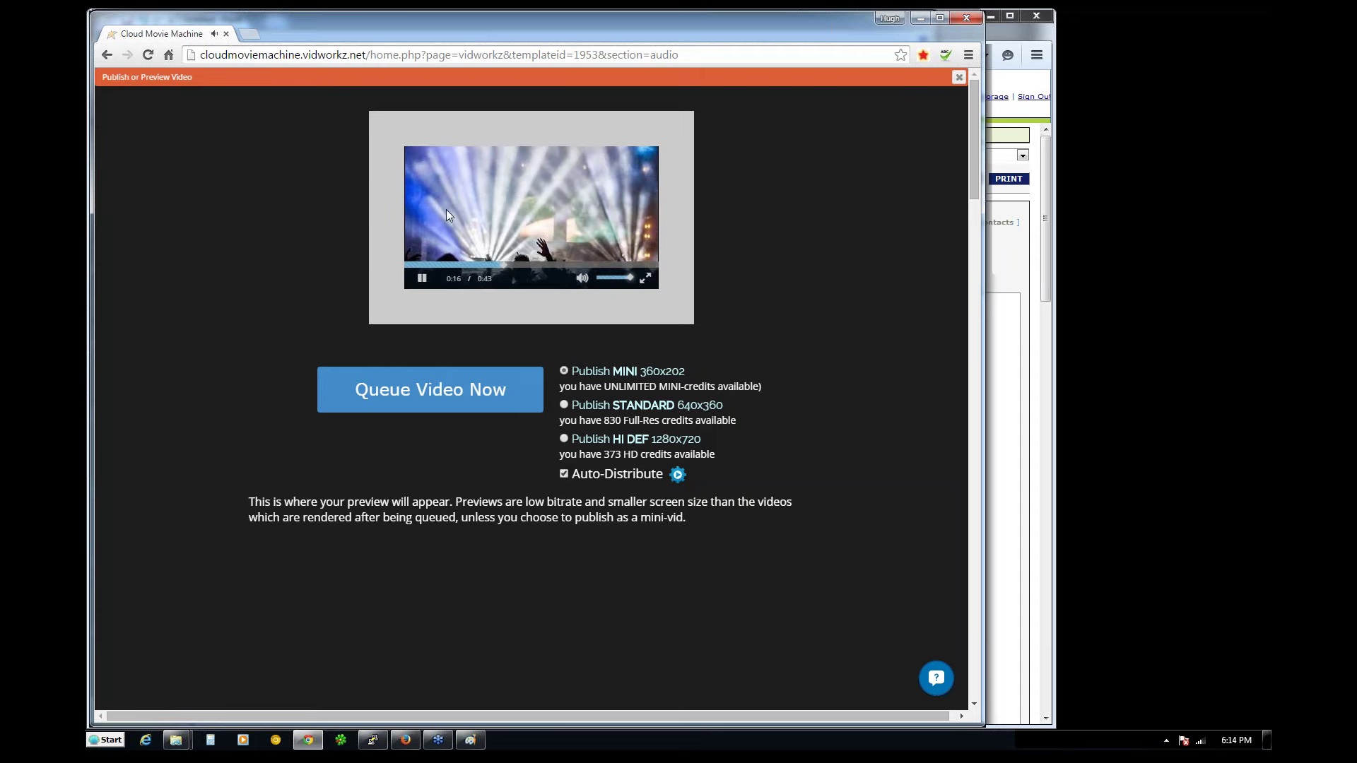
pyautogui.click(422, 279)
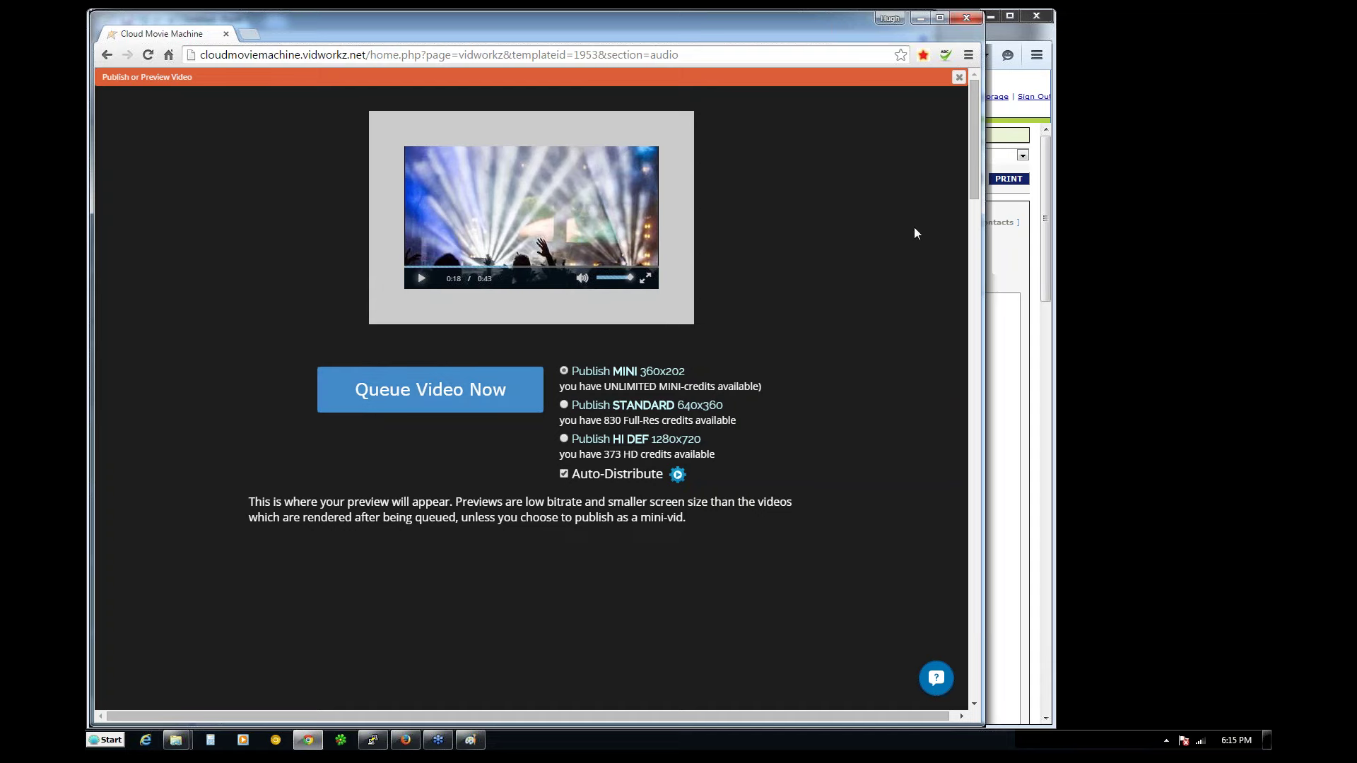
pyautogui.click(959, 79)
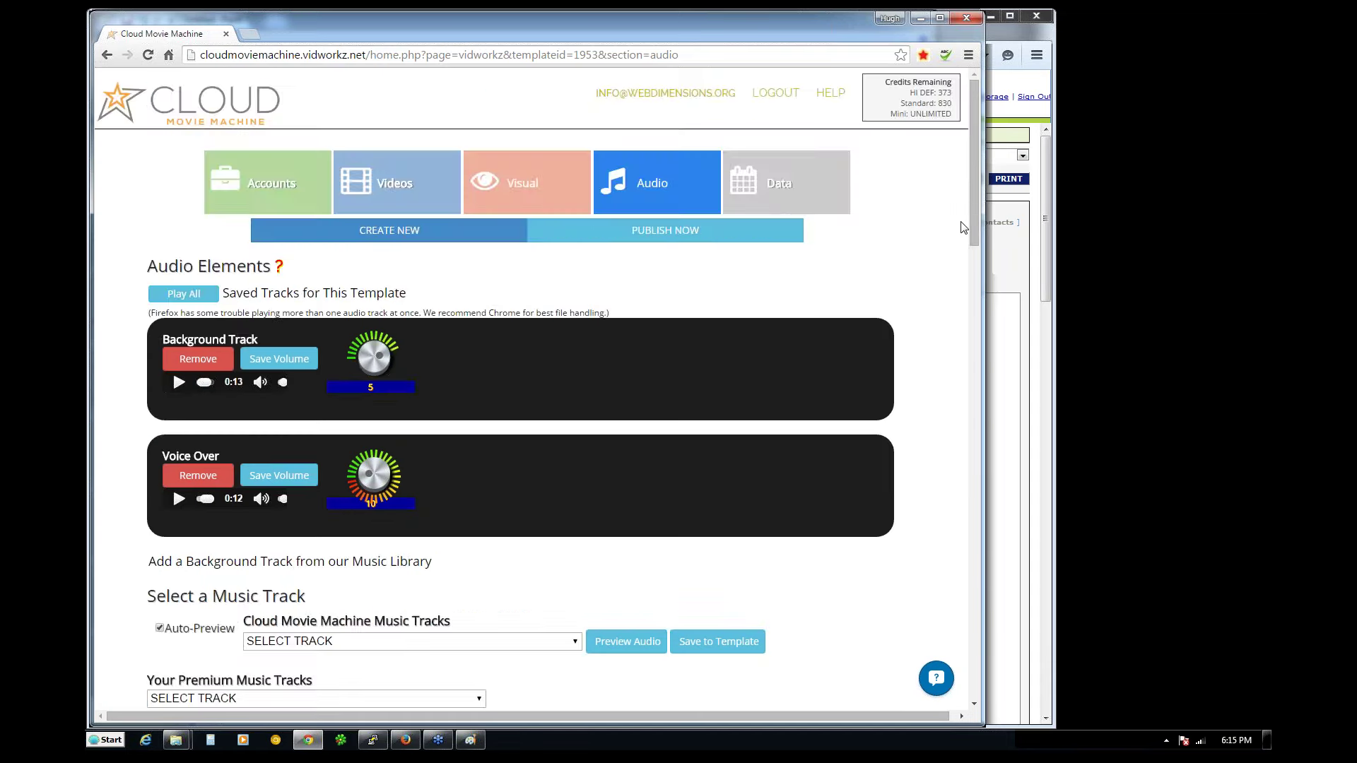
# - Examine the list of voices available in the text-to-speech preferences without changing the selected voice
pyautogui.scroll(-2, 968, 247)
pyautogui.scroll(-3, 969, 247)
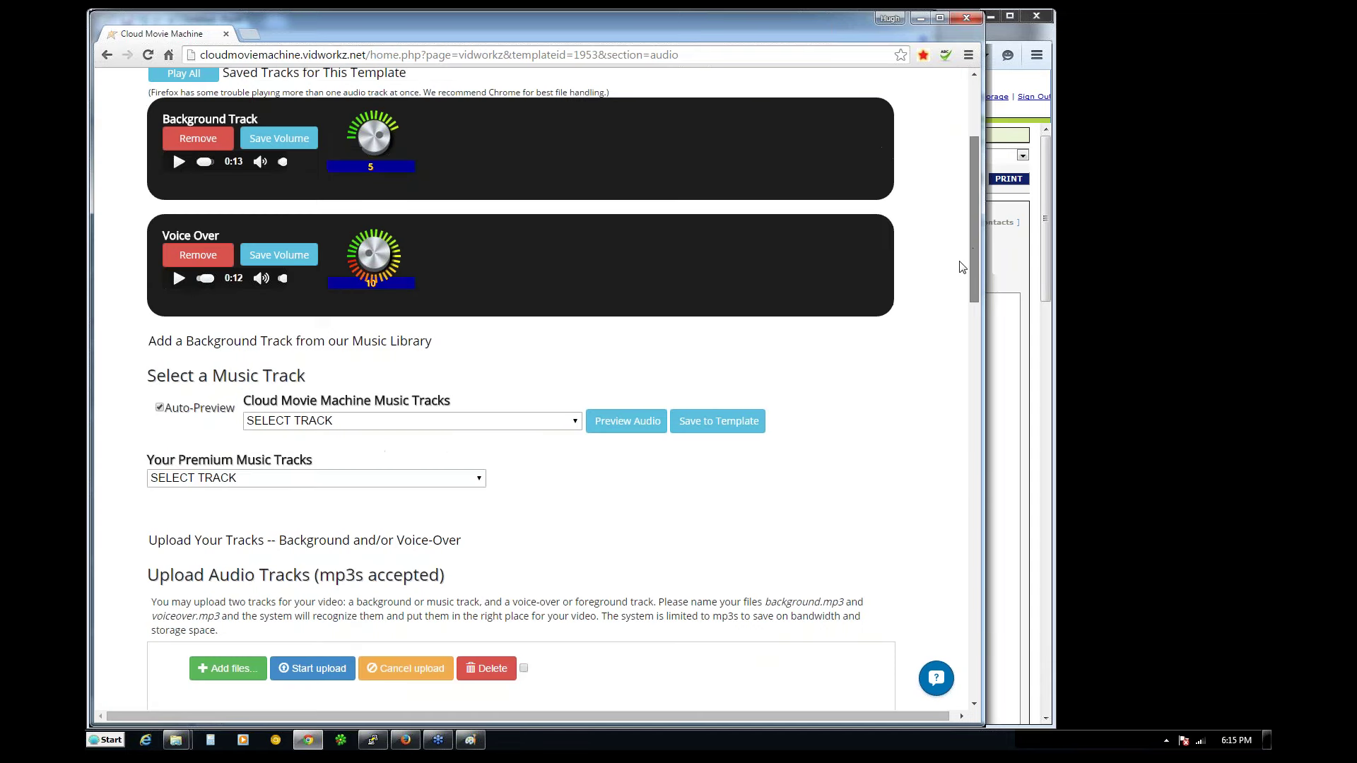
pyautogui.scroll(-1, 959, 272)
pyautogui.scroll(-1, 955, 285)
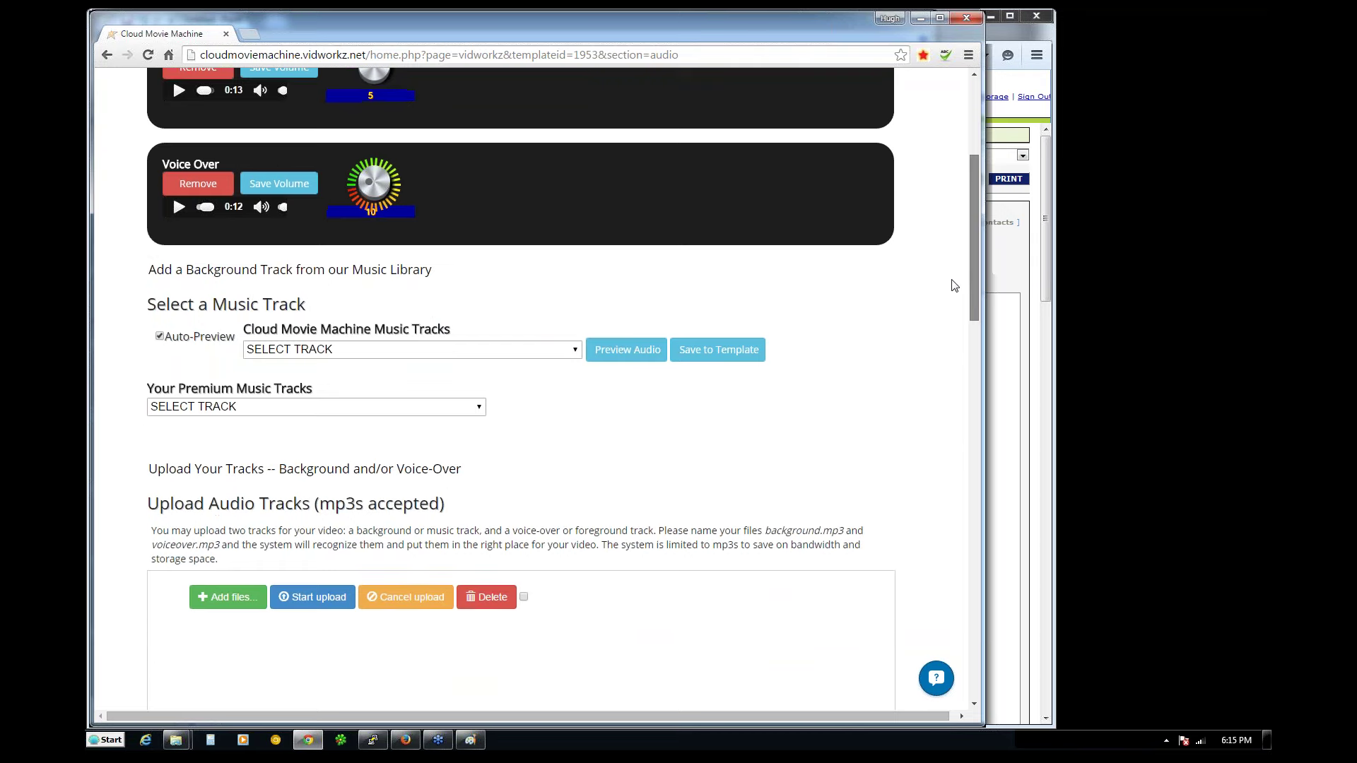
pyautogui.scroll(-7, 948, 300)
pyautogui.scroll(-3, 947, 431)
pyautogui.moveTo(974, 392); pyautogui.dragTo(966, 413)
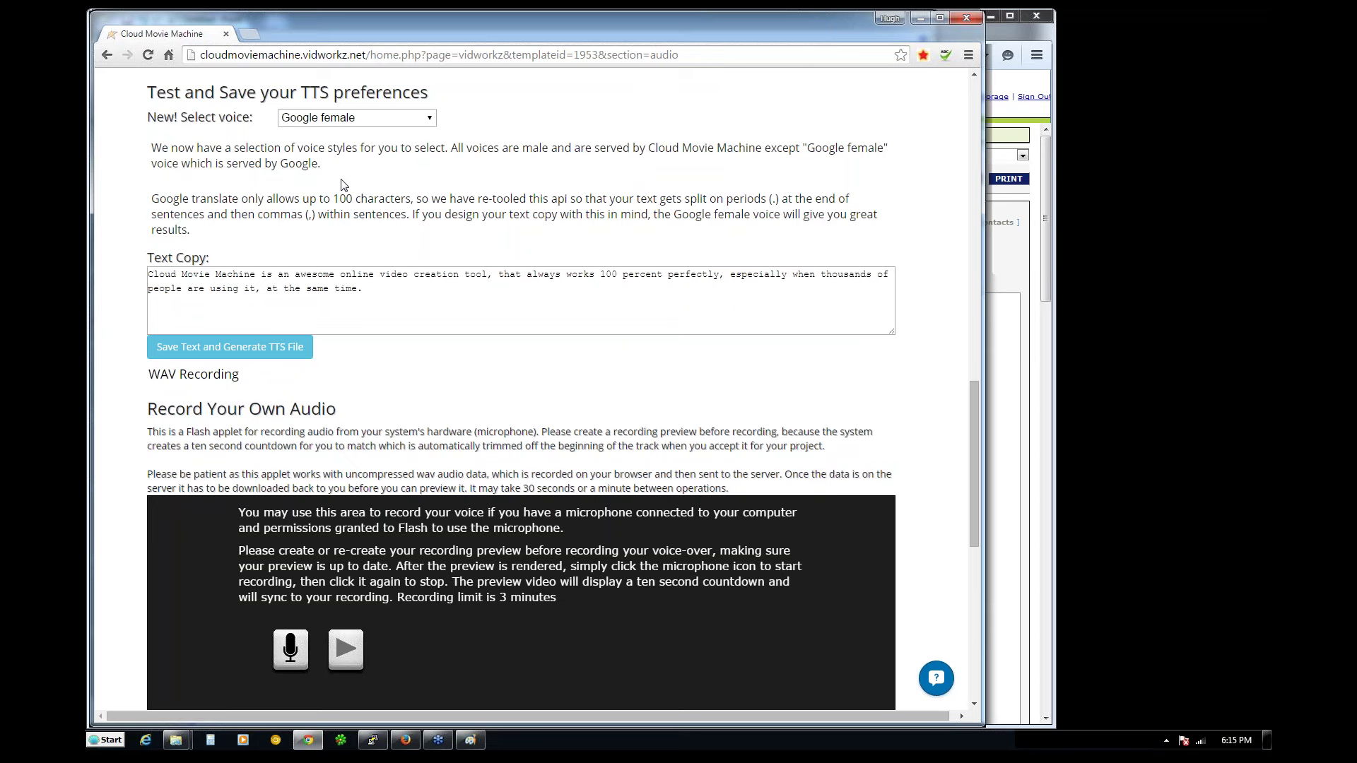
pyautogui.click(431, 120)
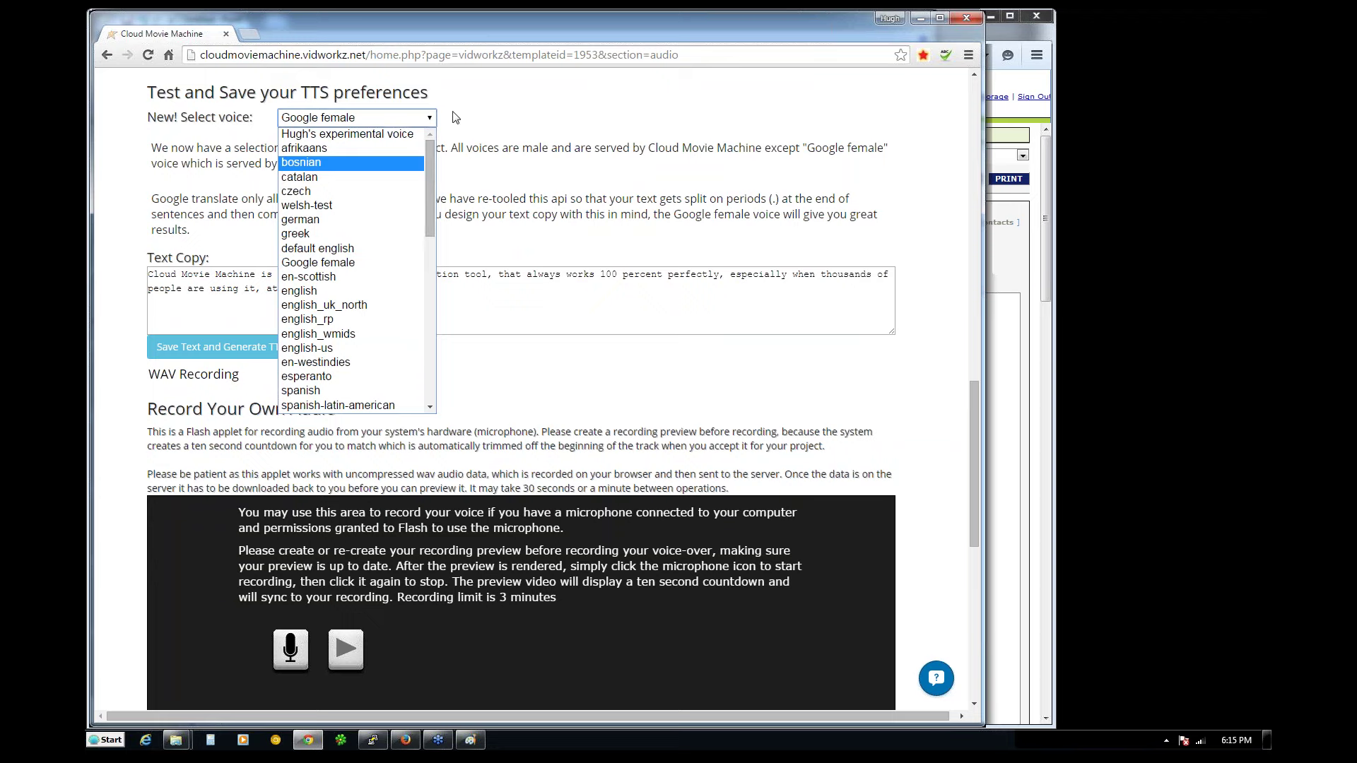
pyautogui.moveTo(430, 152)
pyautogui.mouseDown()
pyautogui.moveTo(436, 366)
pyautogui.moveTo(436, 137)
pyautogui.mouseUp()
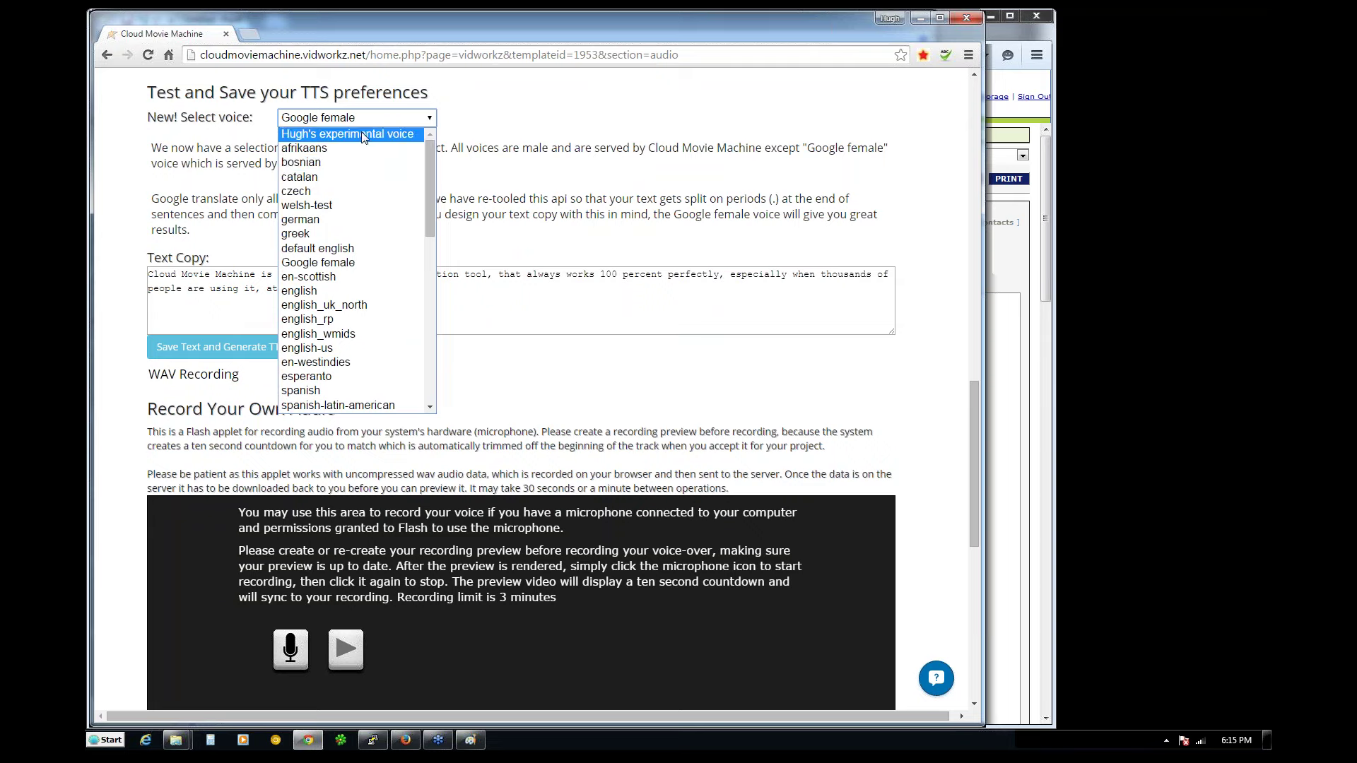
pyautogui.click(508, 133)
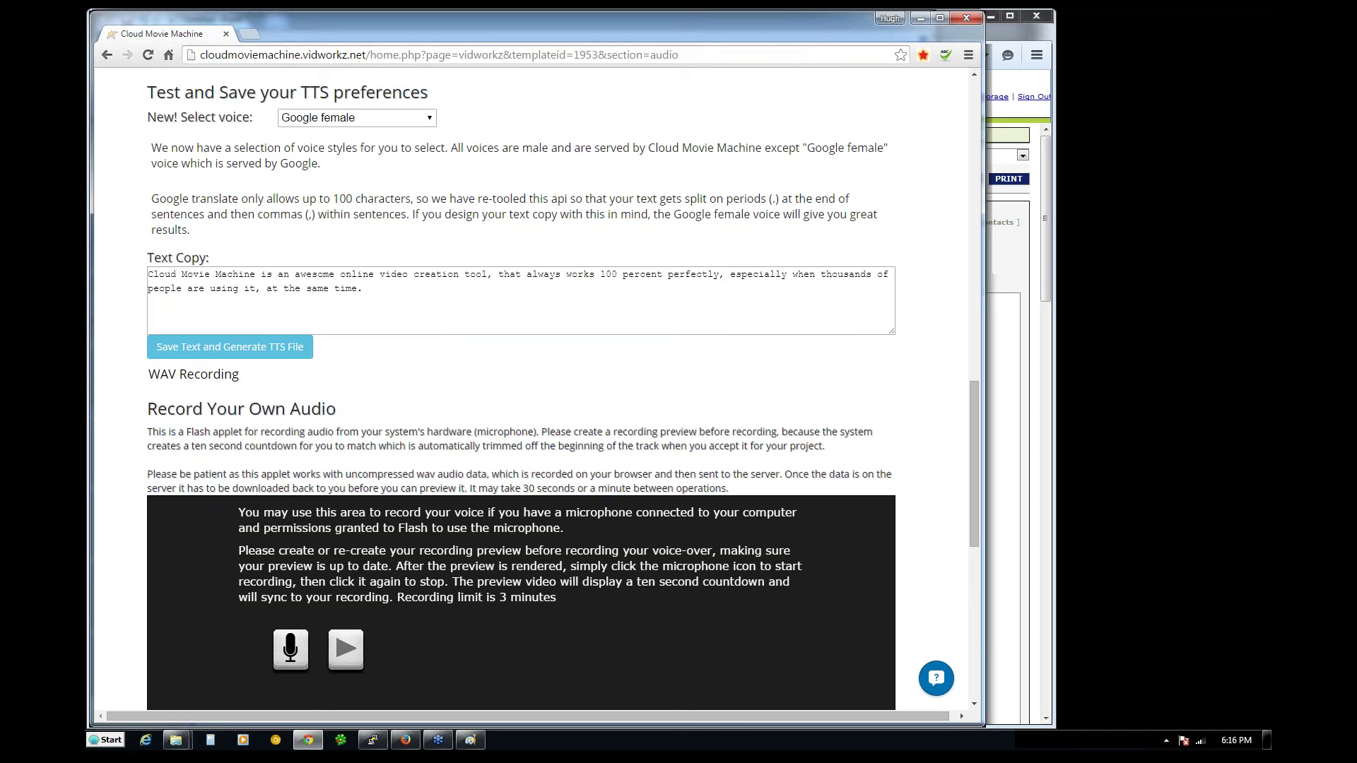
# - Set the text-to-speech voice to english and generate a TTS file from the existing copy
pyautogui.click(429, 121)
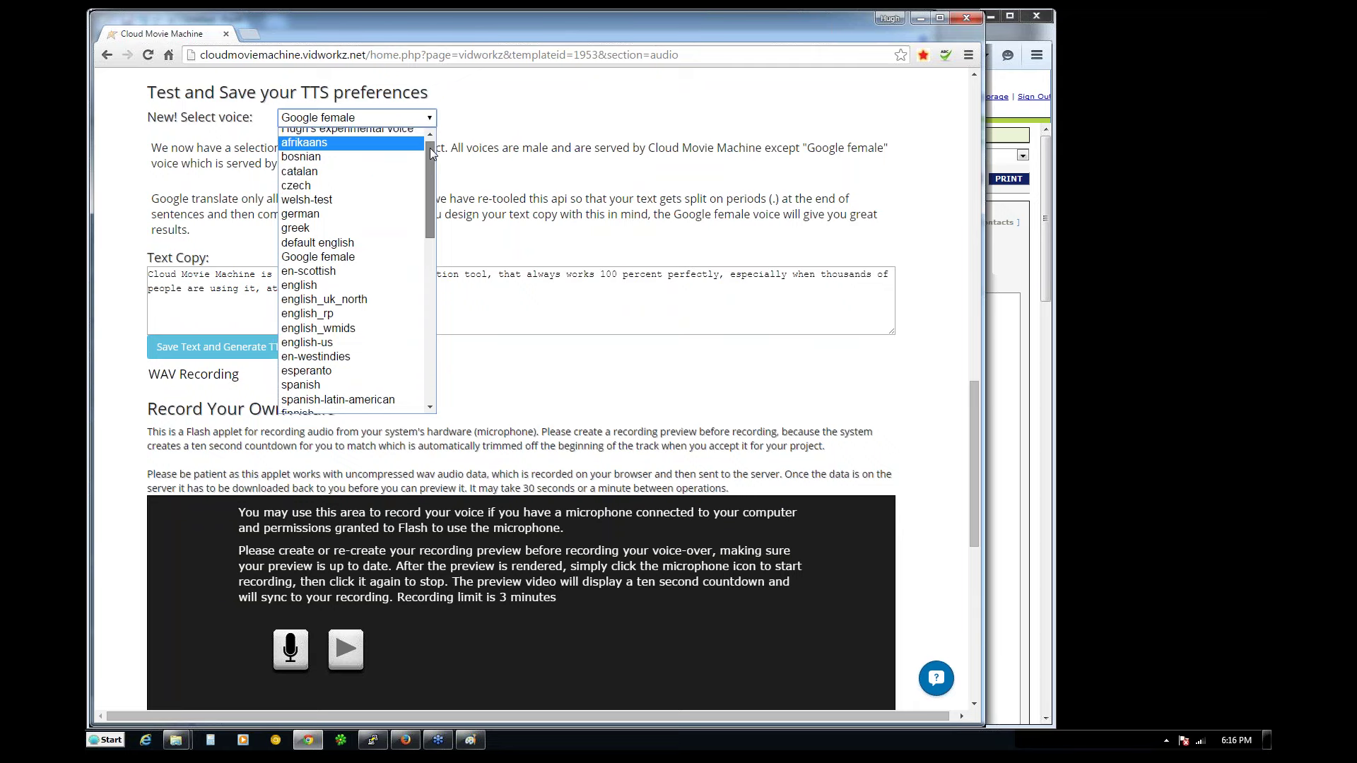
pyautogui.click(333, 293)
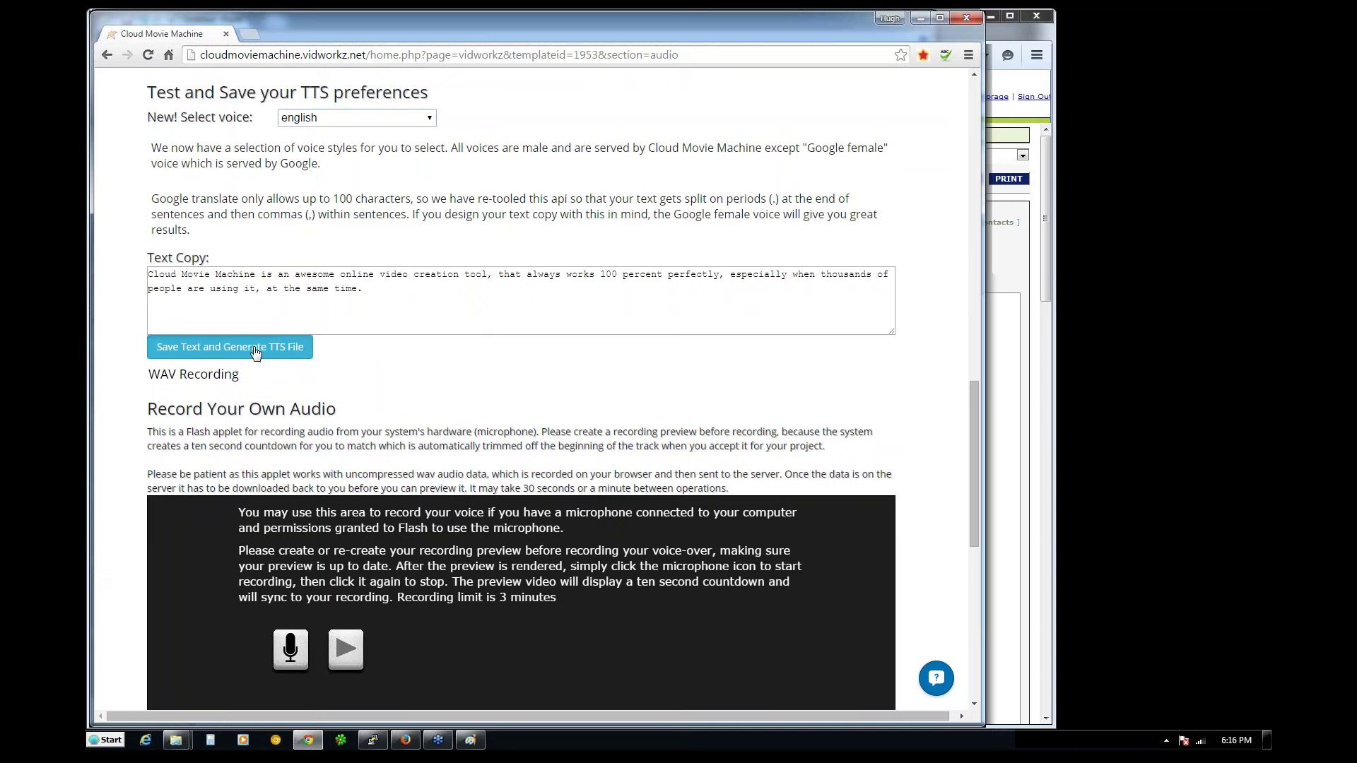
pyautogui.click(256, 352)
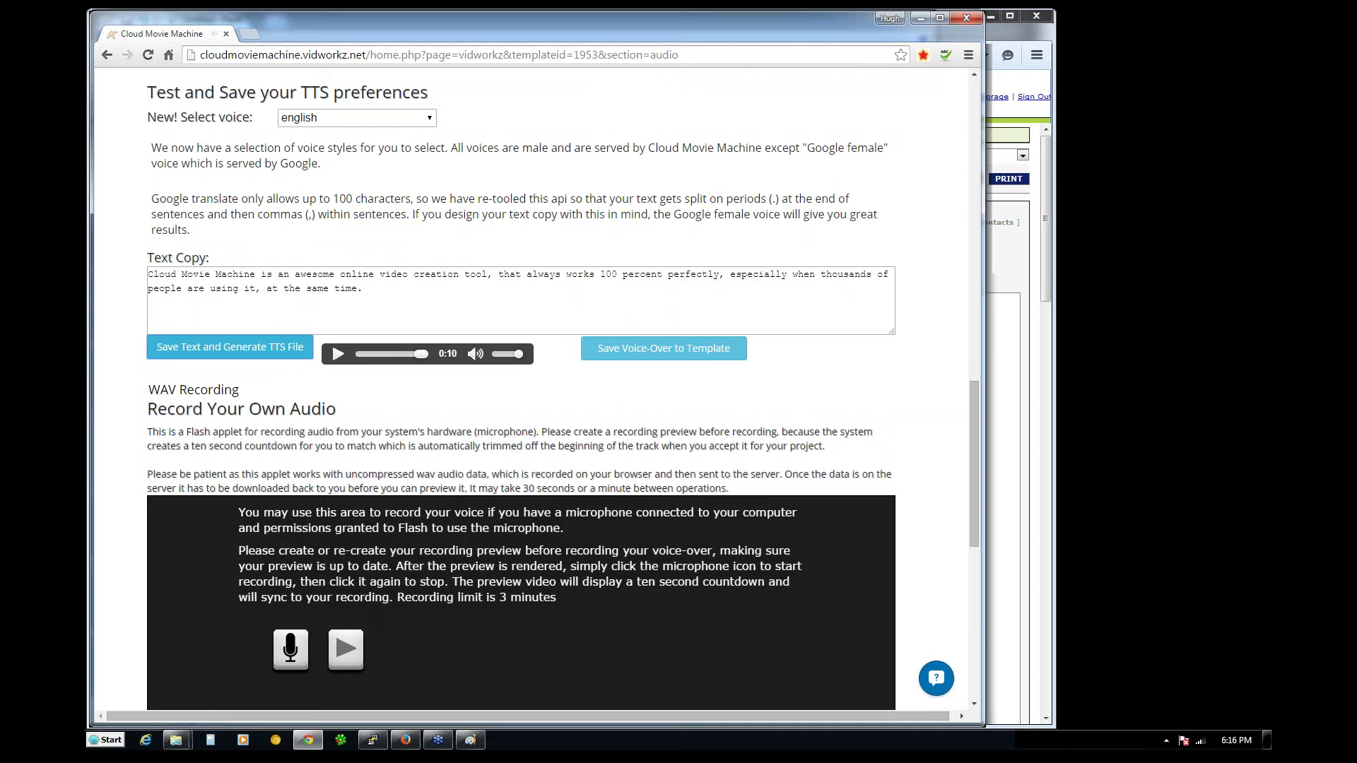
# - Change the text-to-speech voice to spanish and generate the TTS file again
pyautogui.click(431, 122)
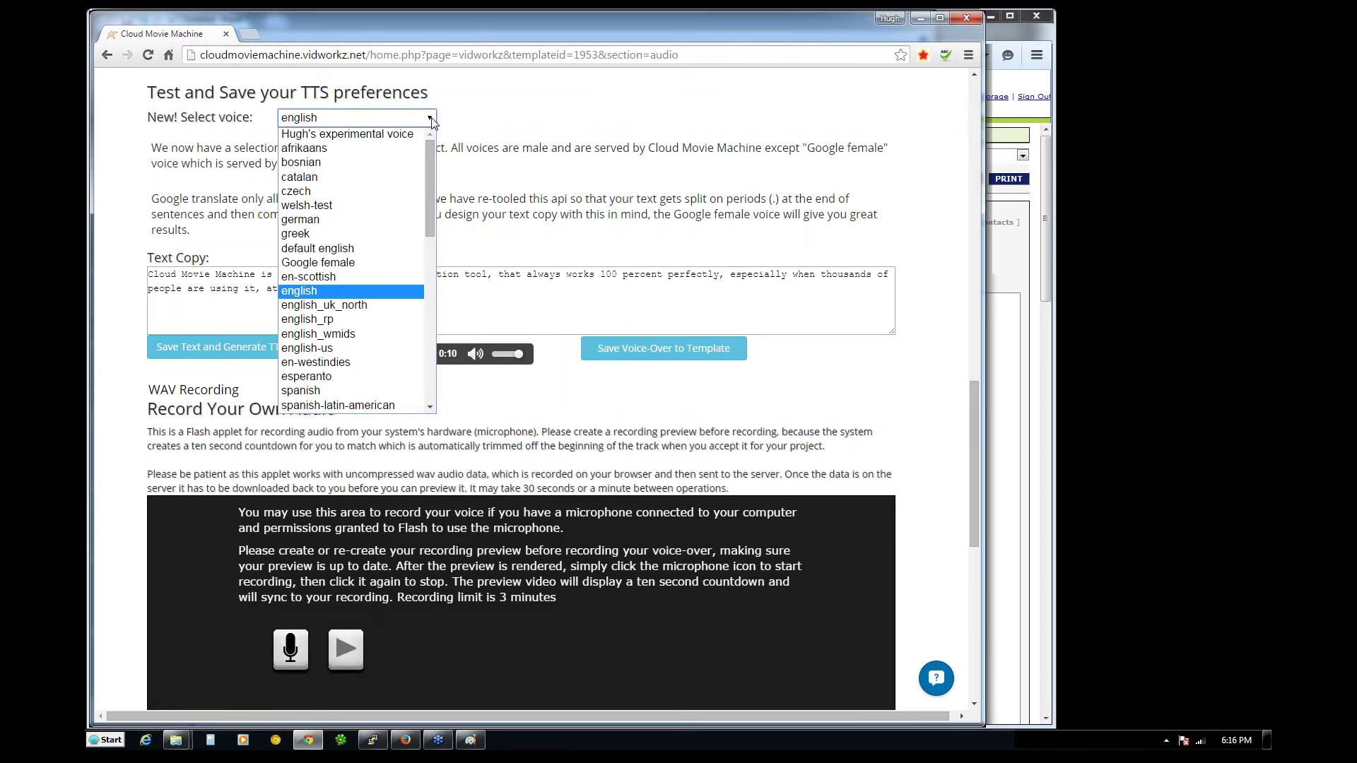
pyautogui.moveTo(431, 173); pyautogui.dragTo(430, 240)
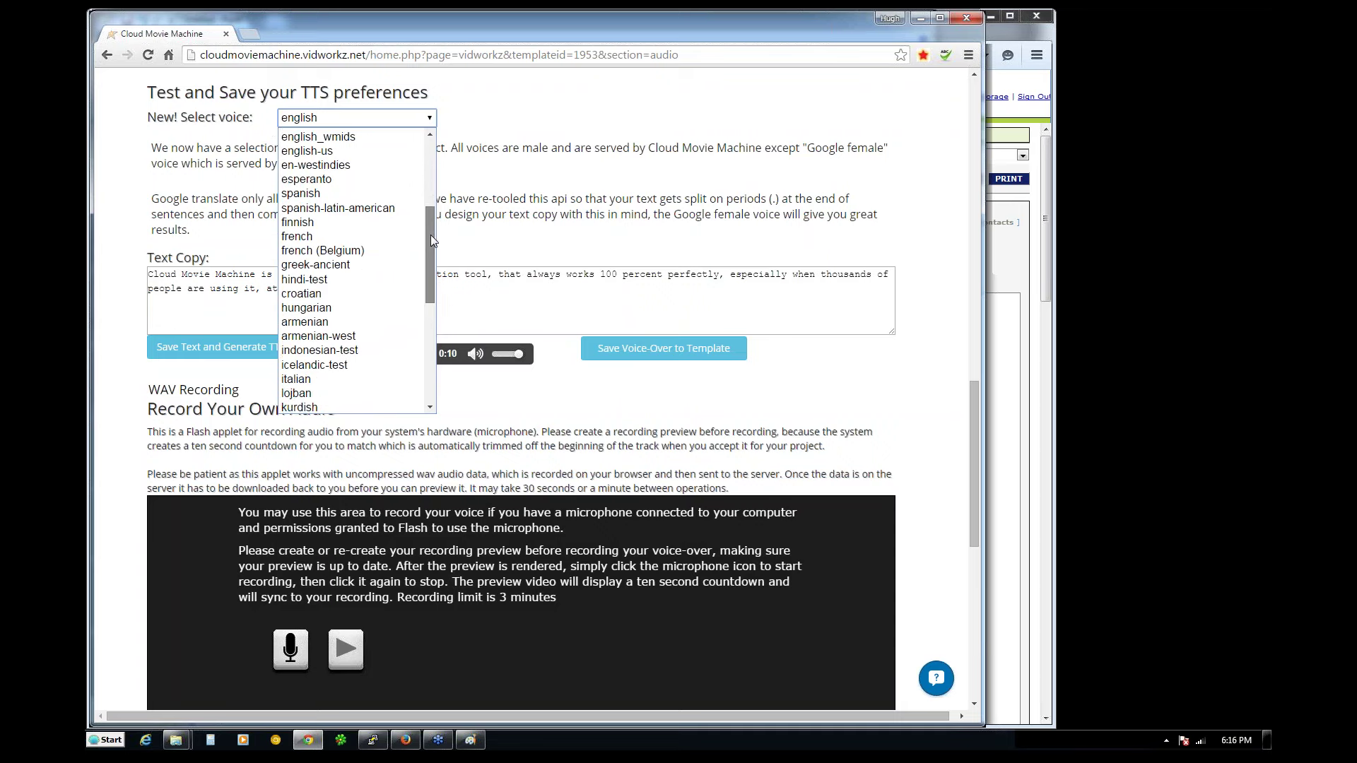
pyautogui.click(331, 194)
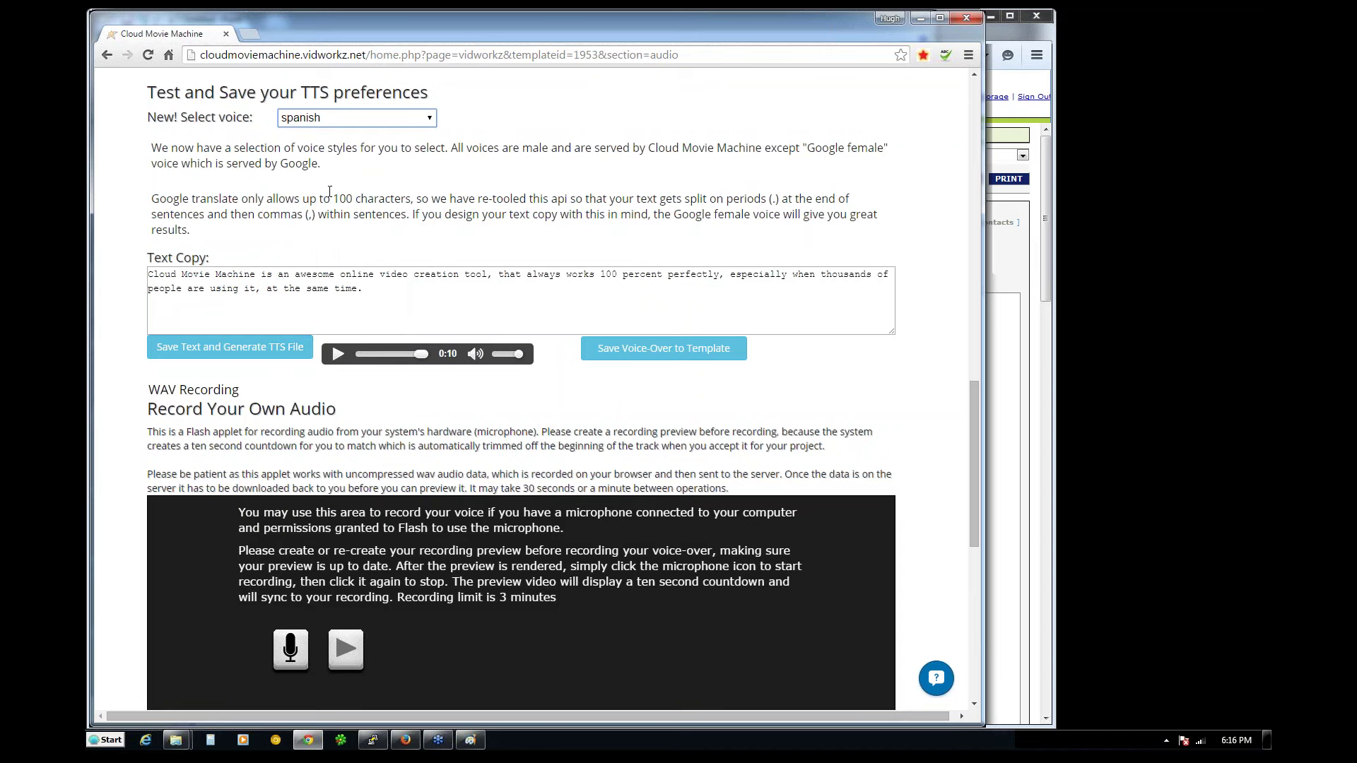
pyautogui.click(247, 354)
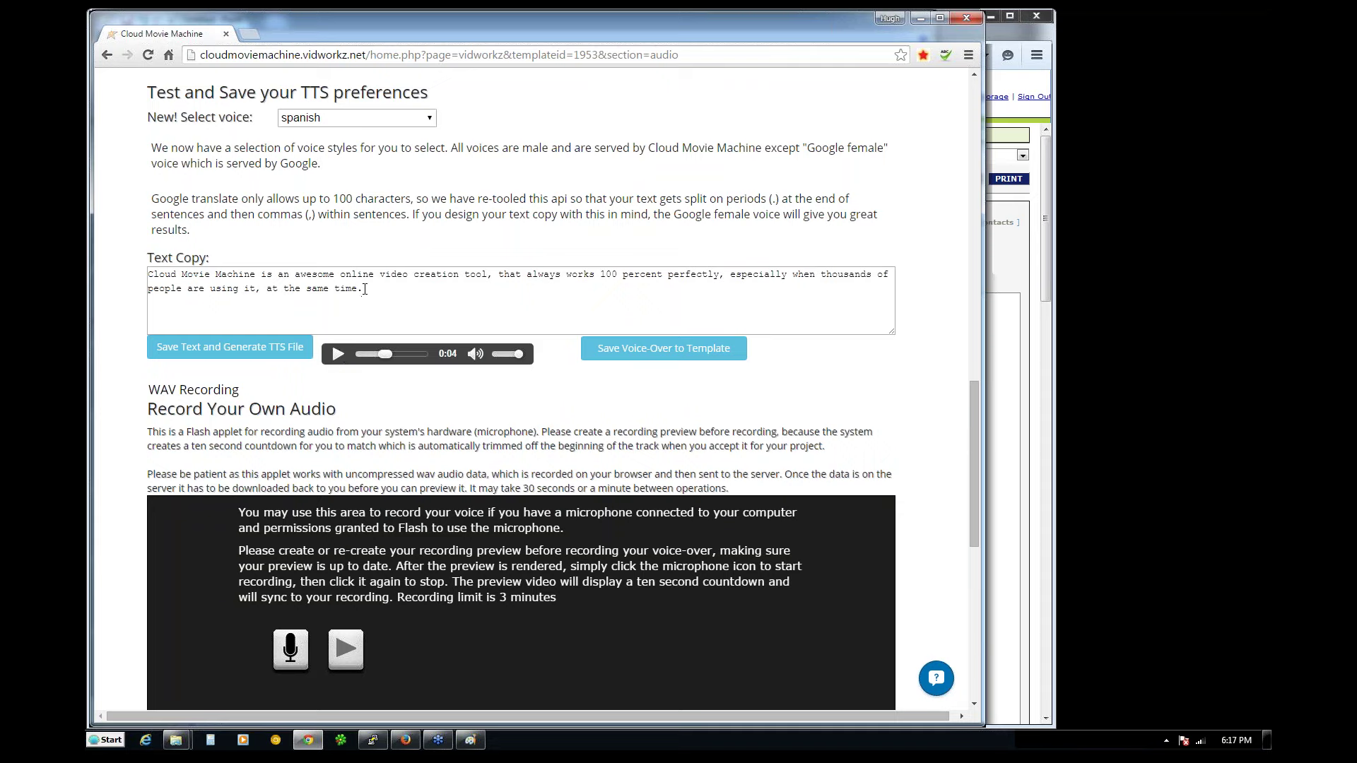
# - Switch the text-to-speech voice to the experimental voice and generate the TTS file with it
pyautogui.click(396, 117)
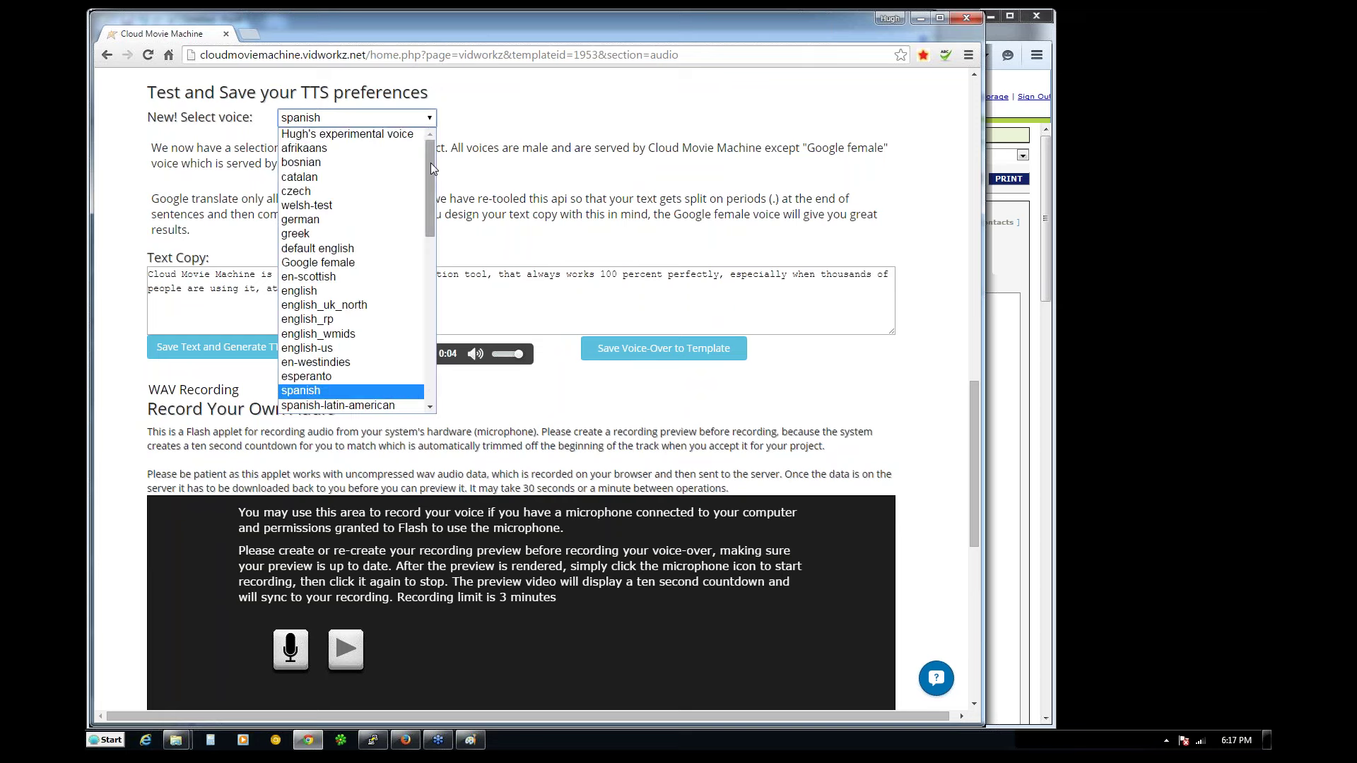
pyautogui.click(376, 136)
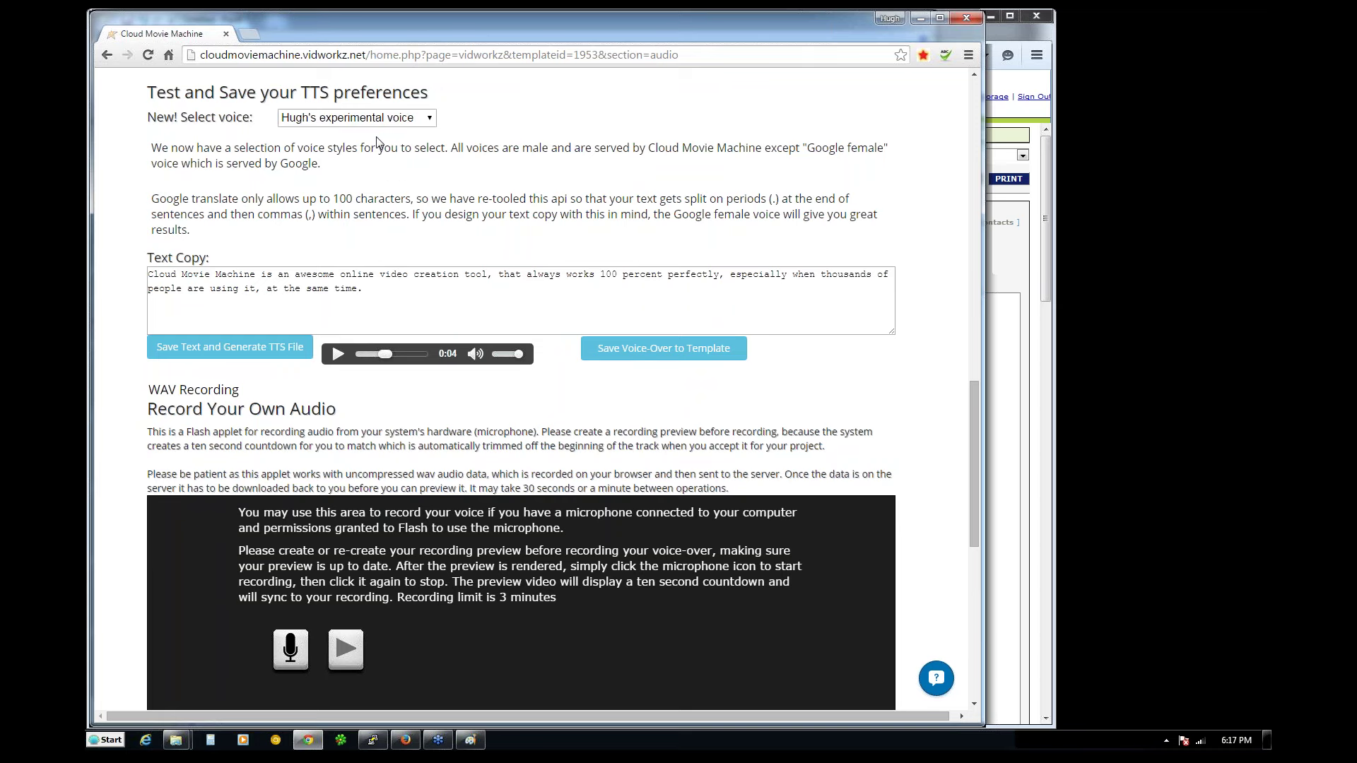
pyautogui.click(216, 349)
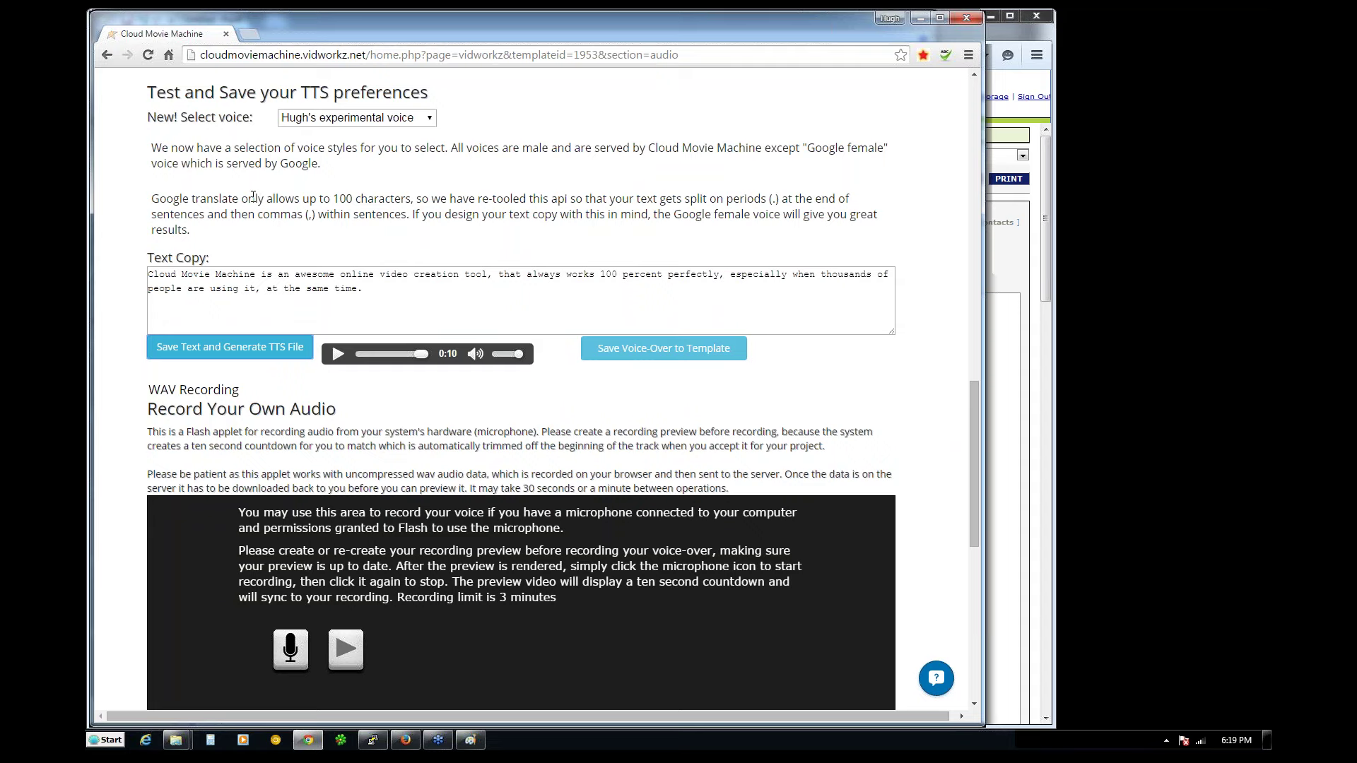
pyautogui.click(325, 302)
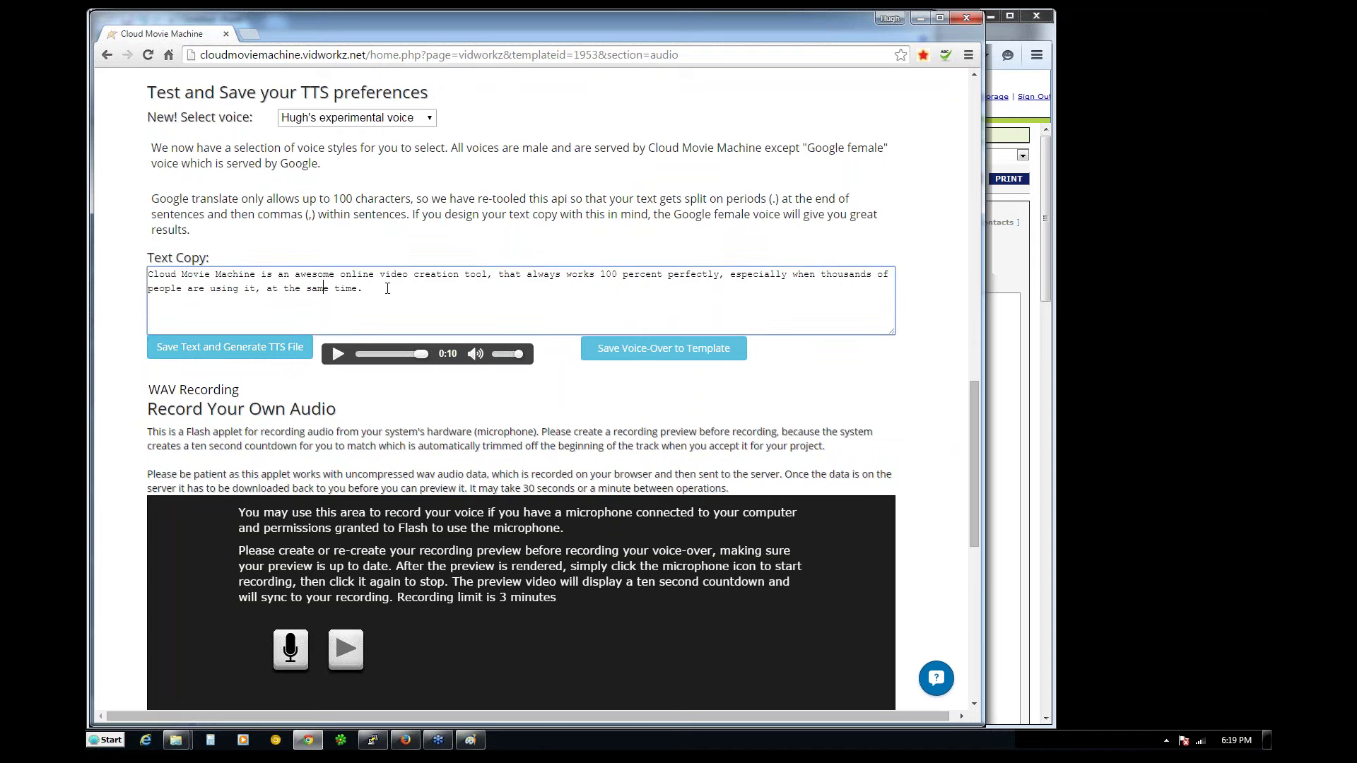
pyautogui.hotkey('ctrl', 'a')
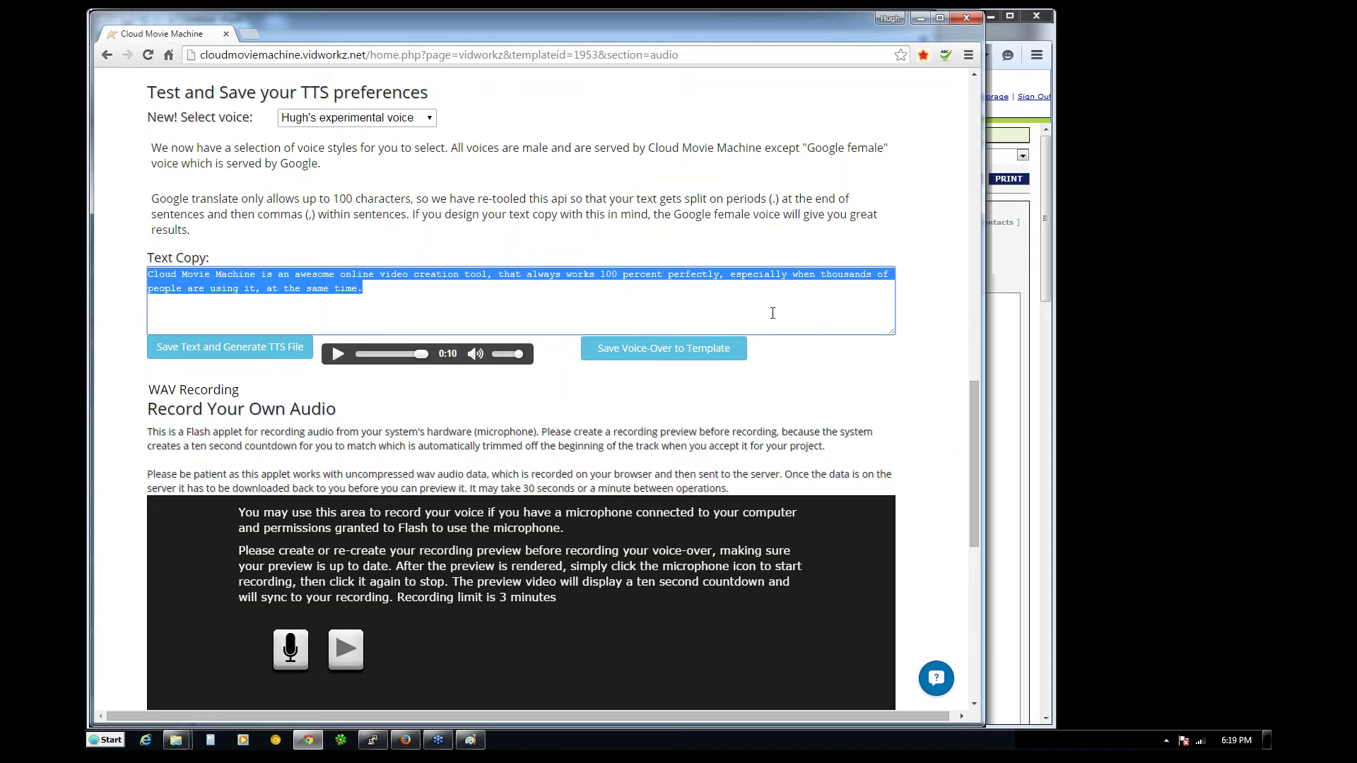
pyautogui.click(737, 309)
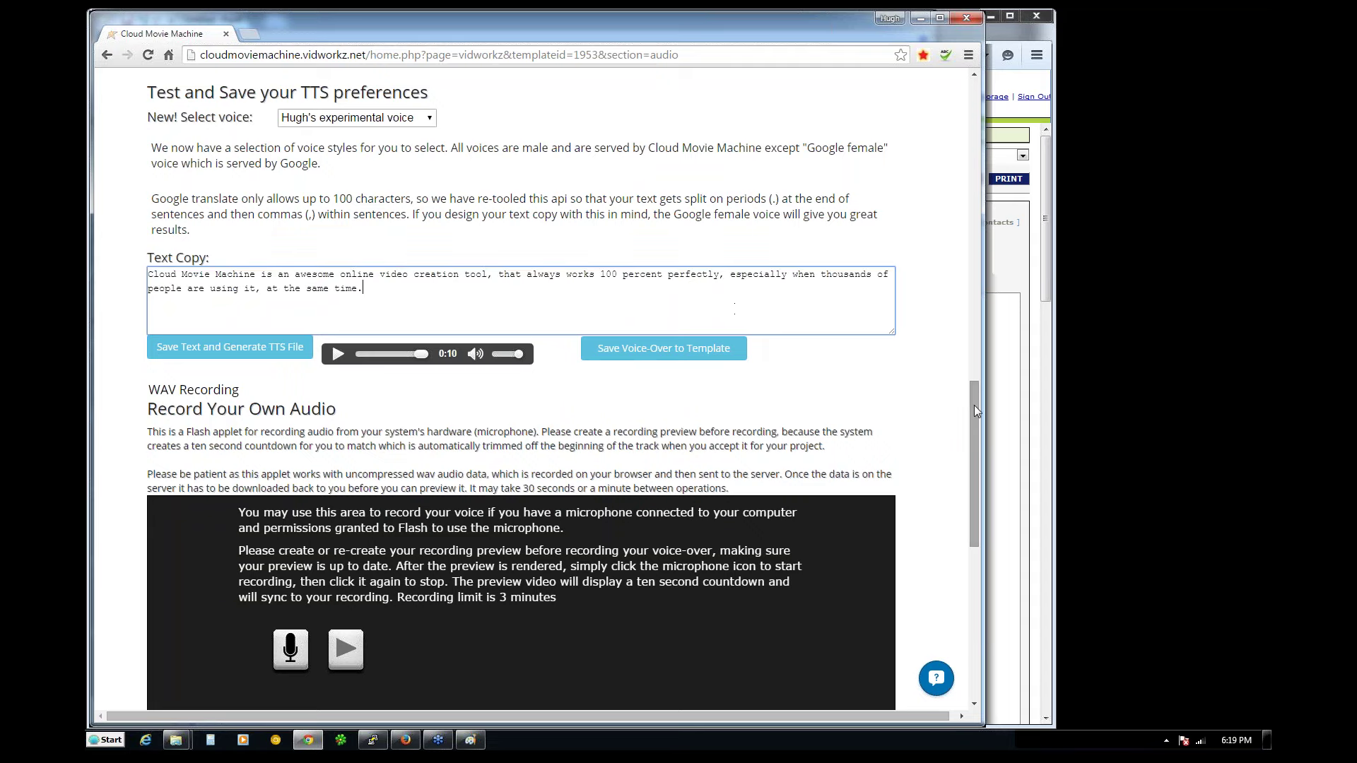
# - Create a recording preview for a self-recorded voice-over, checking the server's running processes while it renders
pyautogui.moveTo(976, 410); pyautogui.dragTo(975, 492)
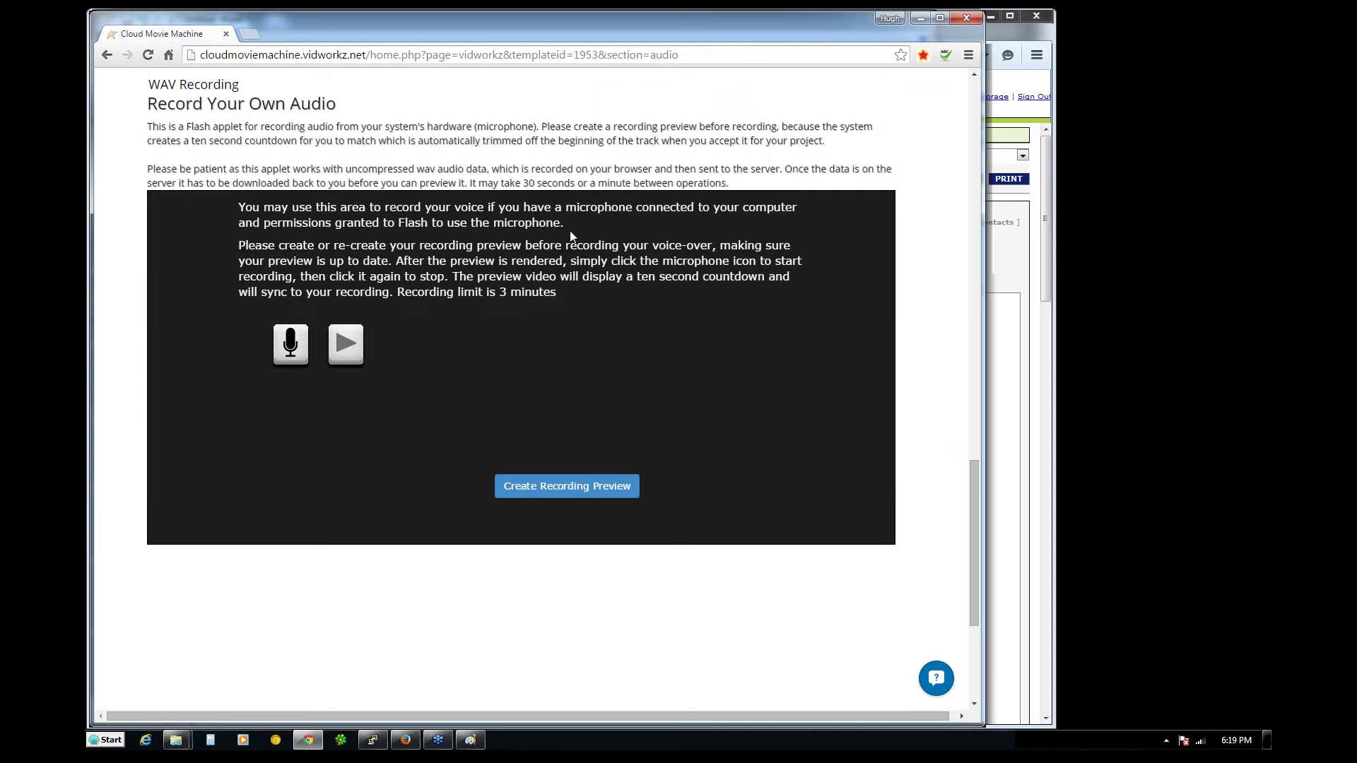
pyautogui.click(555, 489)
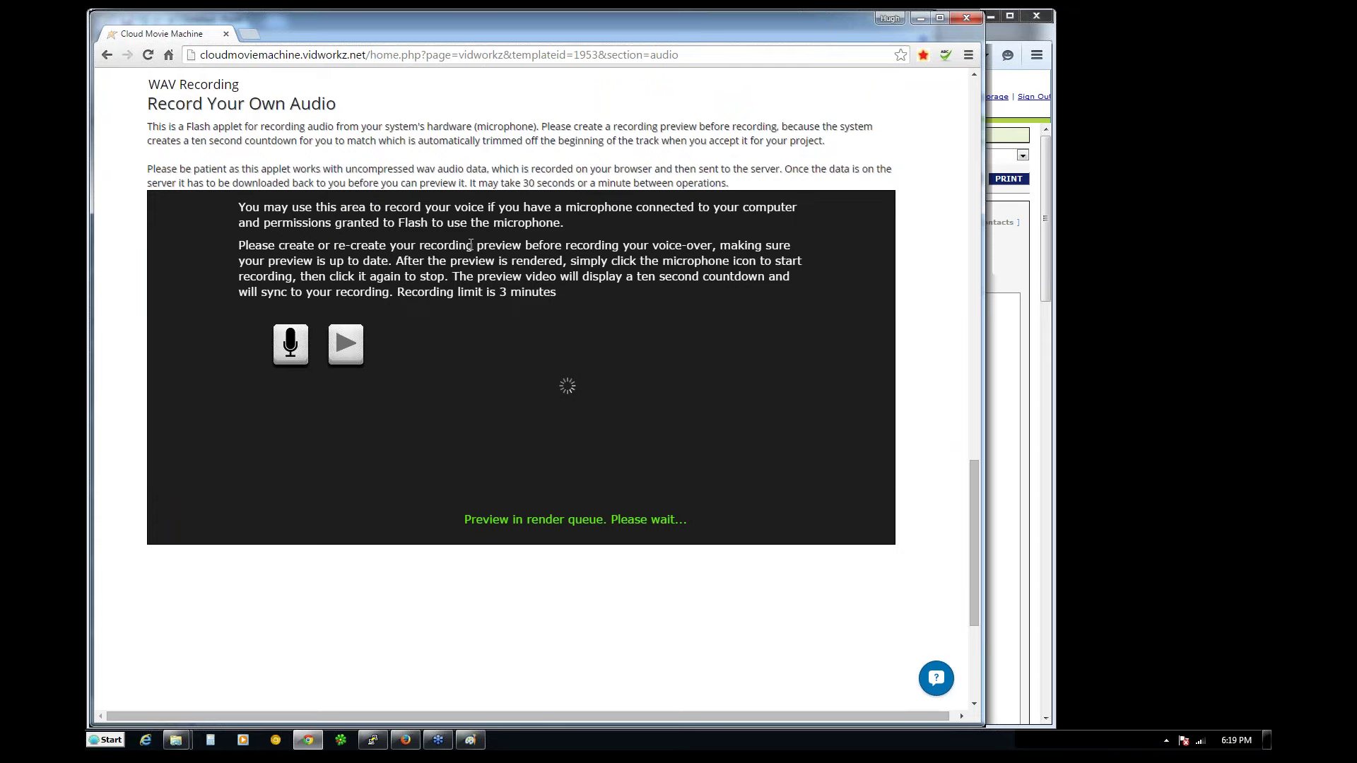
pyautogui.click(374, 740)
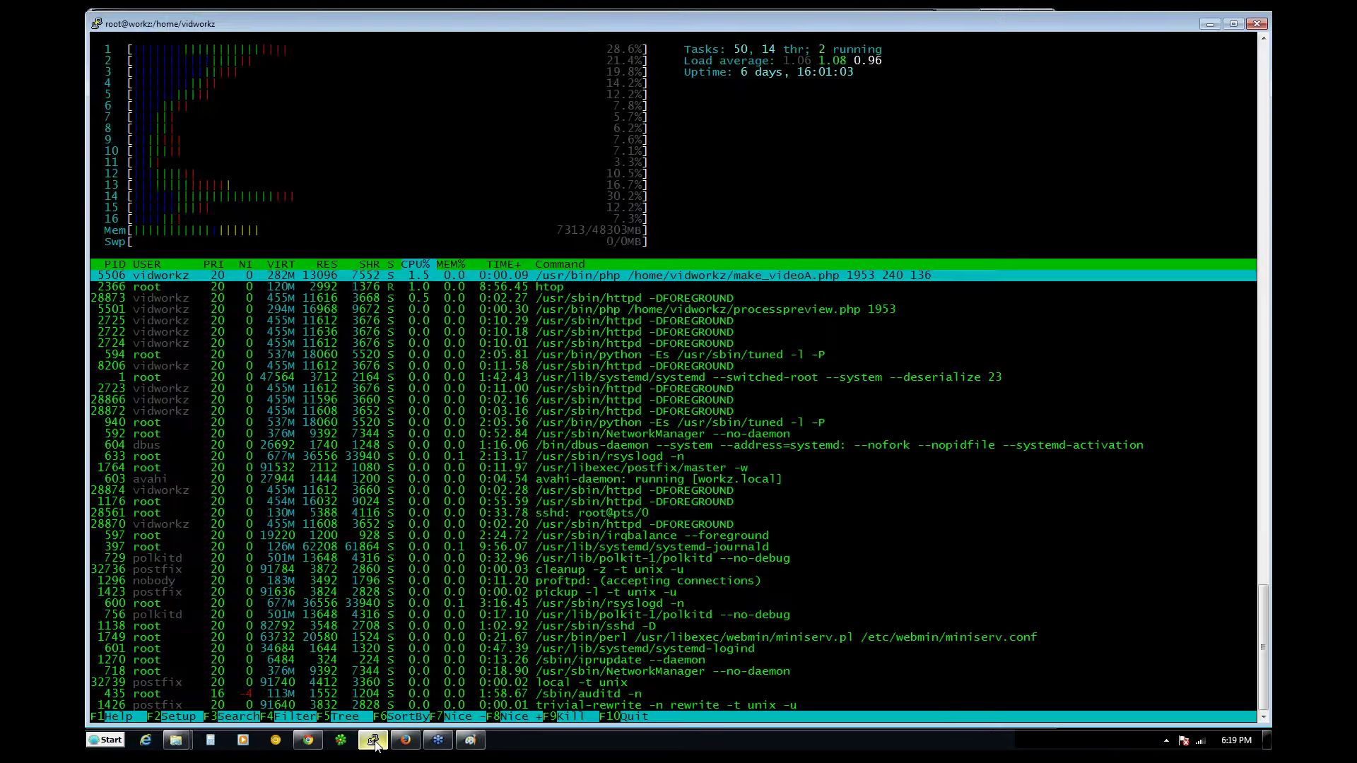
pyautogui.click(373, 740)
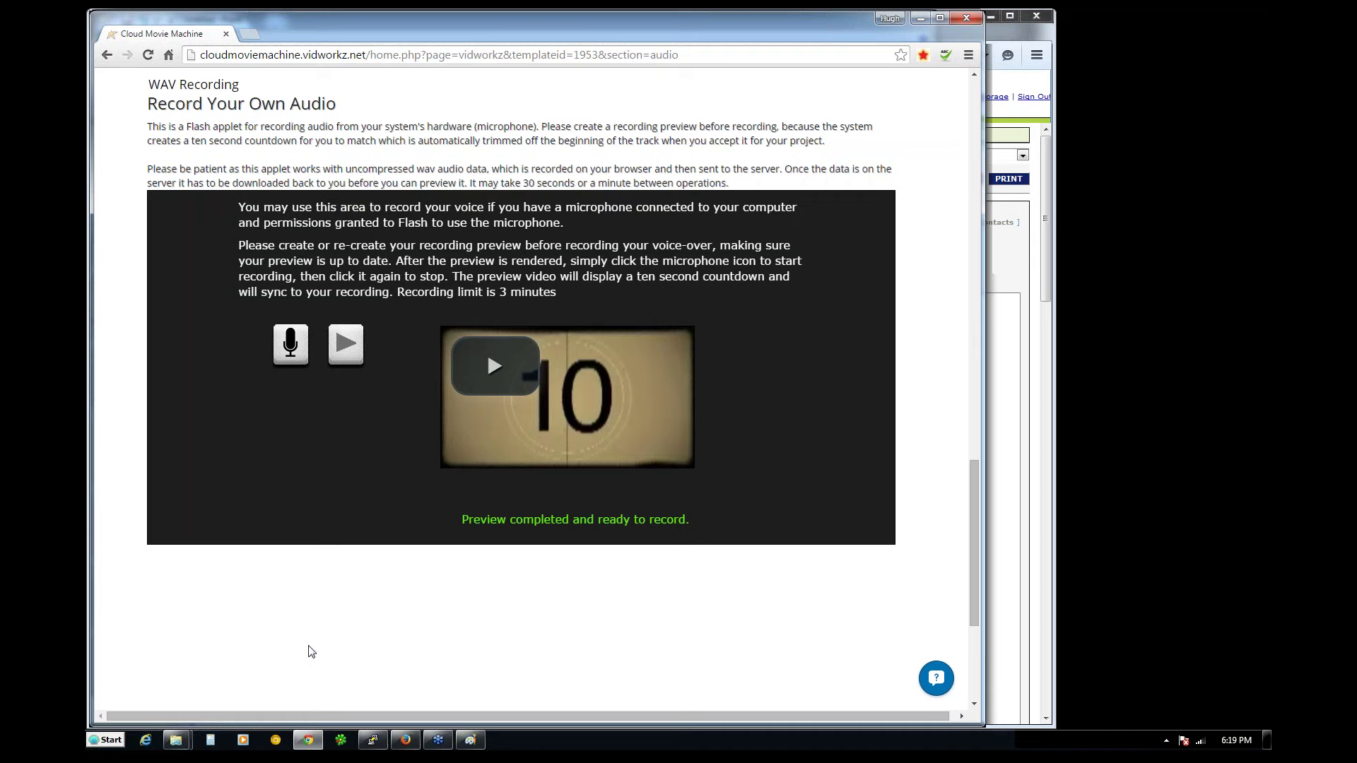
# - Record a microphone voice-over in sync with the countdown preview video and stop the recording
pyautogui.click(291, 347)
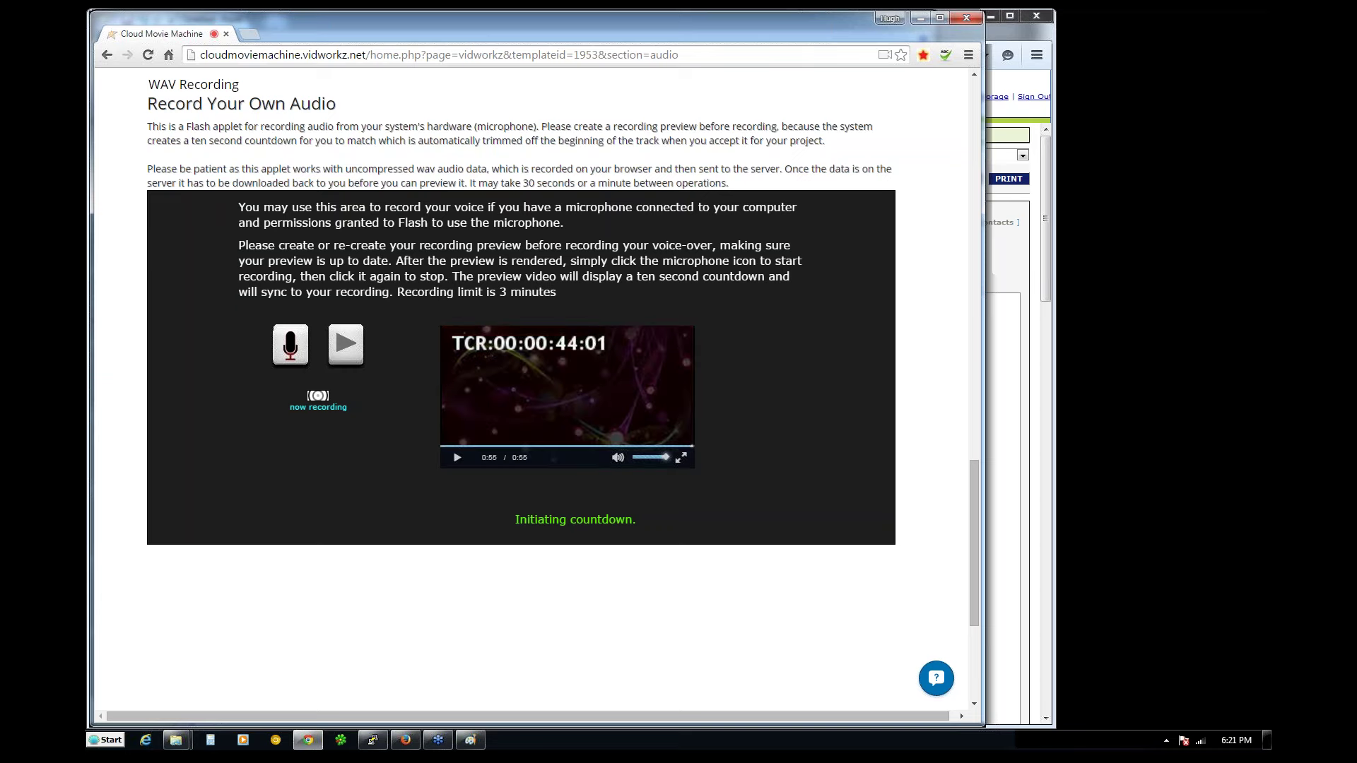
pyautogui.click(290, 344)
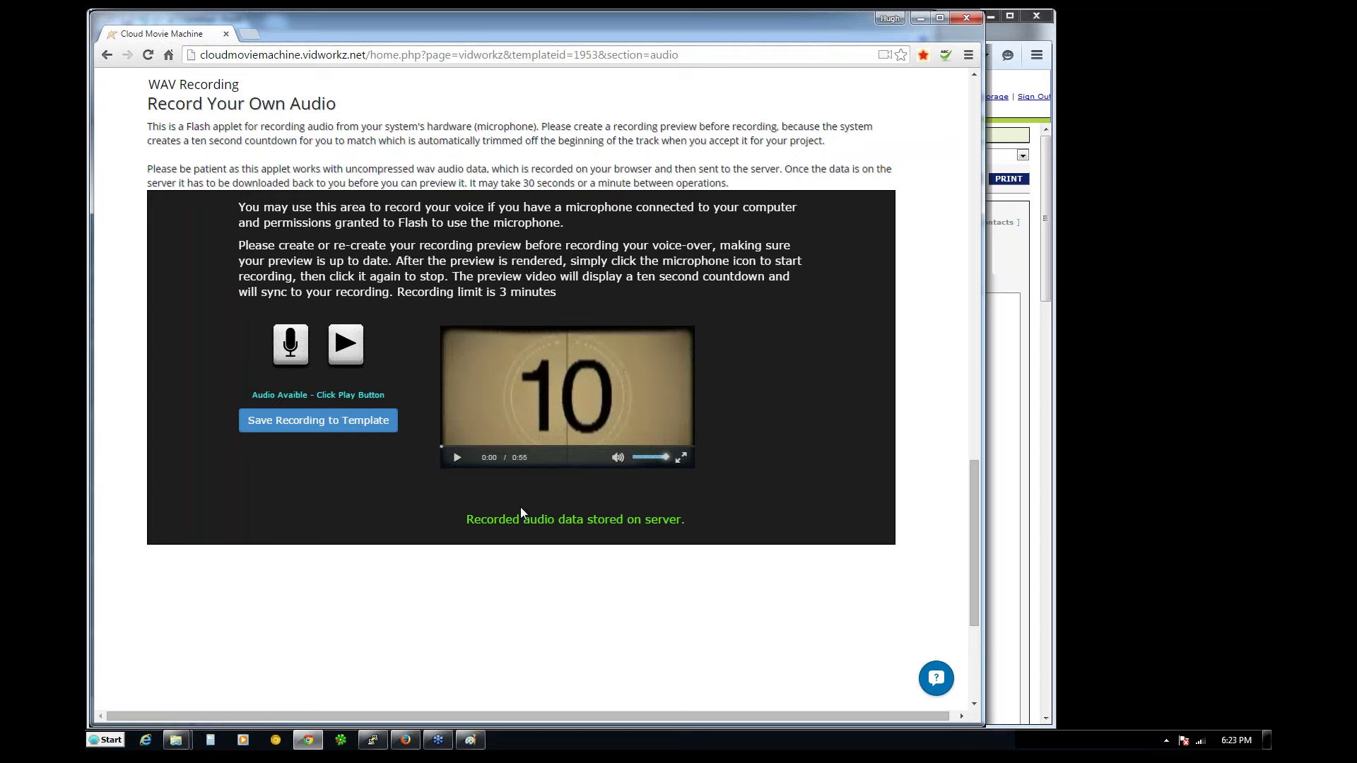
pyautogui.moveTo(467, 522); pyautogui.dragTo(701, 507)
pyautogui.click(701, 507)
# - Play back the recorded voice-over and save it to the template, agreeing to leave the page
pyautogui.click(345, 351)
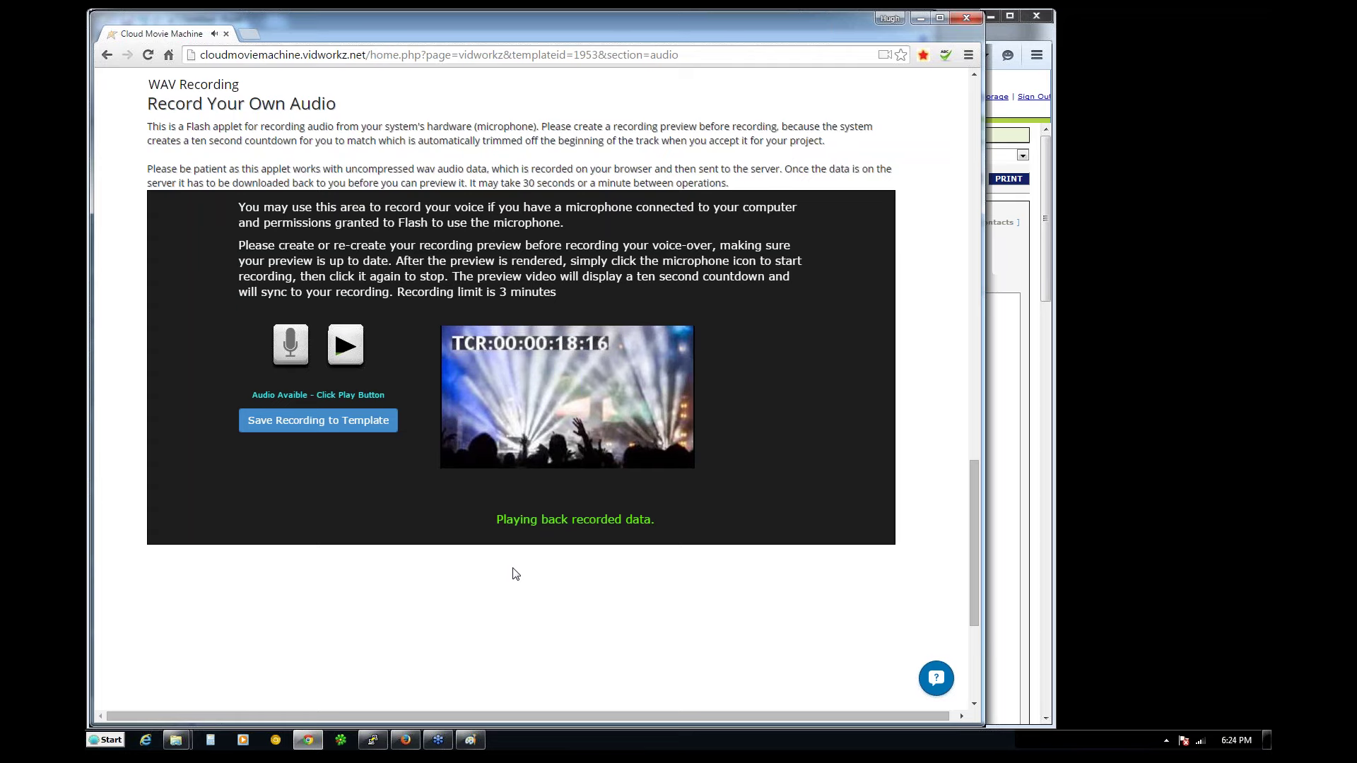
pyautogui.moveTo(535, 431)
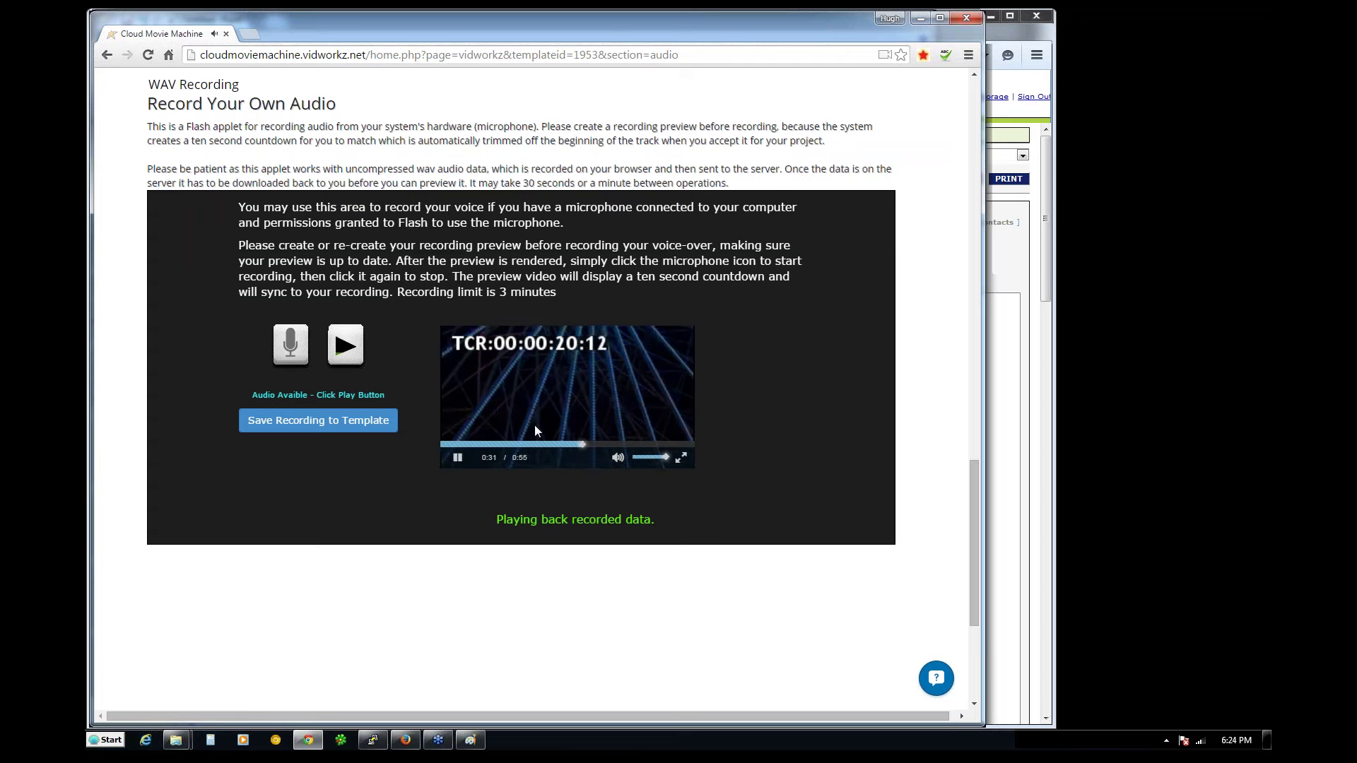
pyautogui.click(457, 457)
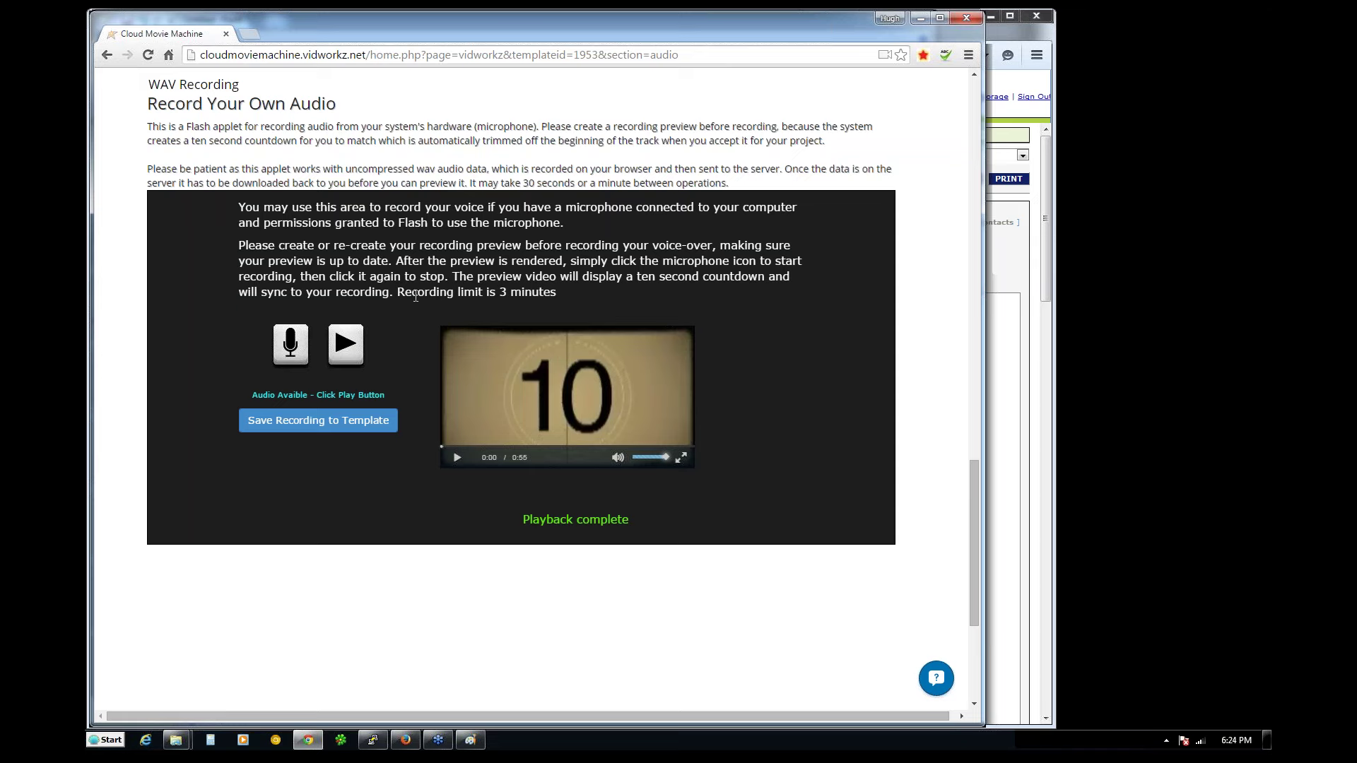
pyautogui.click(303, 422)
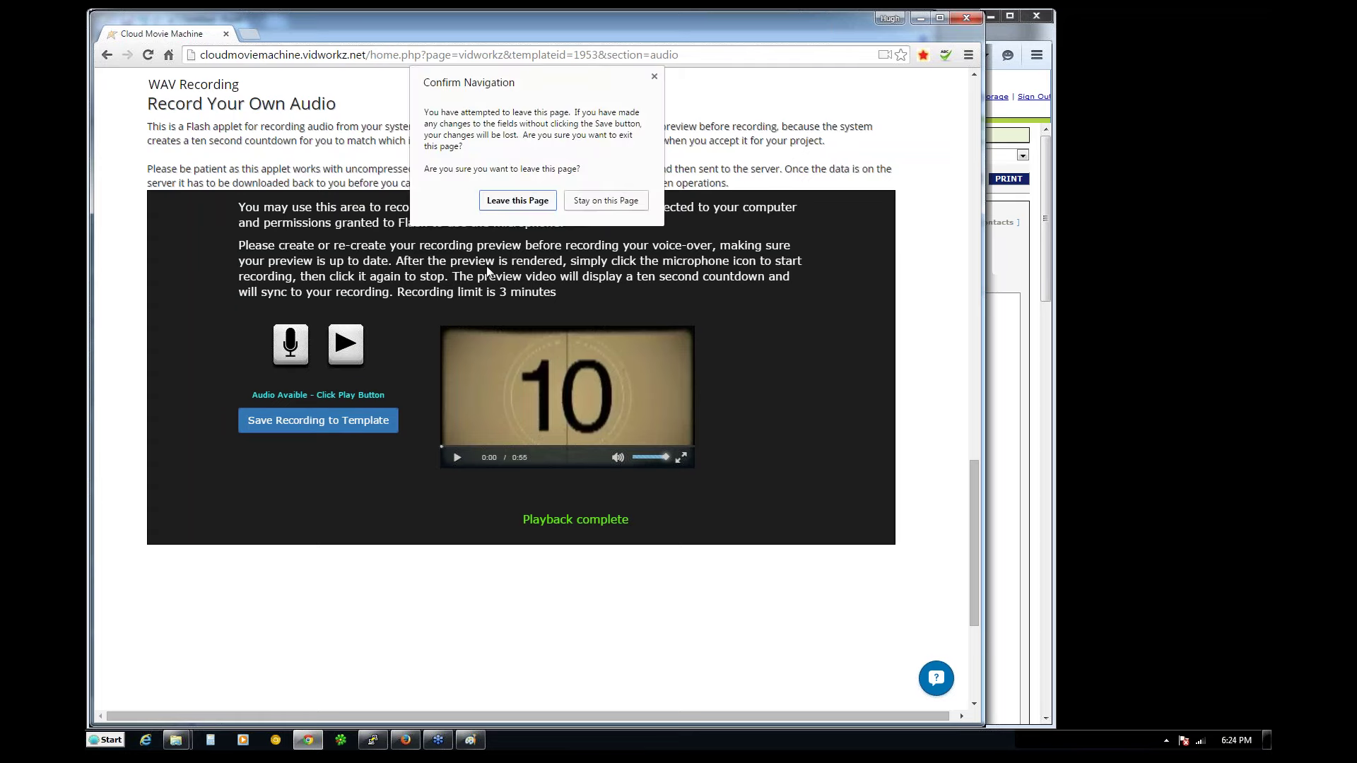
pyautogui.click(519, 203)
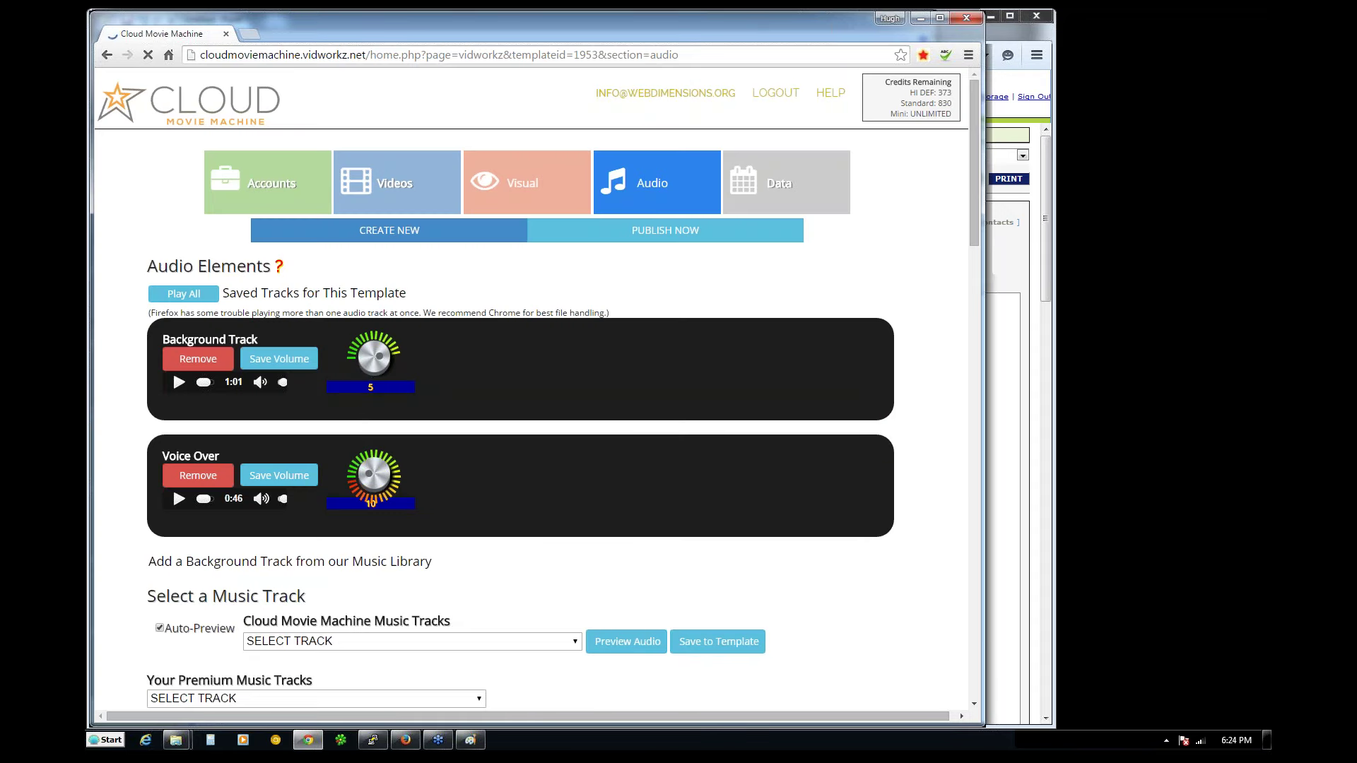
# - While playing the saved tracks together, set the background track's volume to 1 and save the volumes of both tracks
pyautogui.click(178, 499)
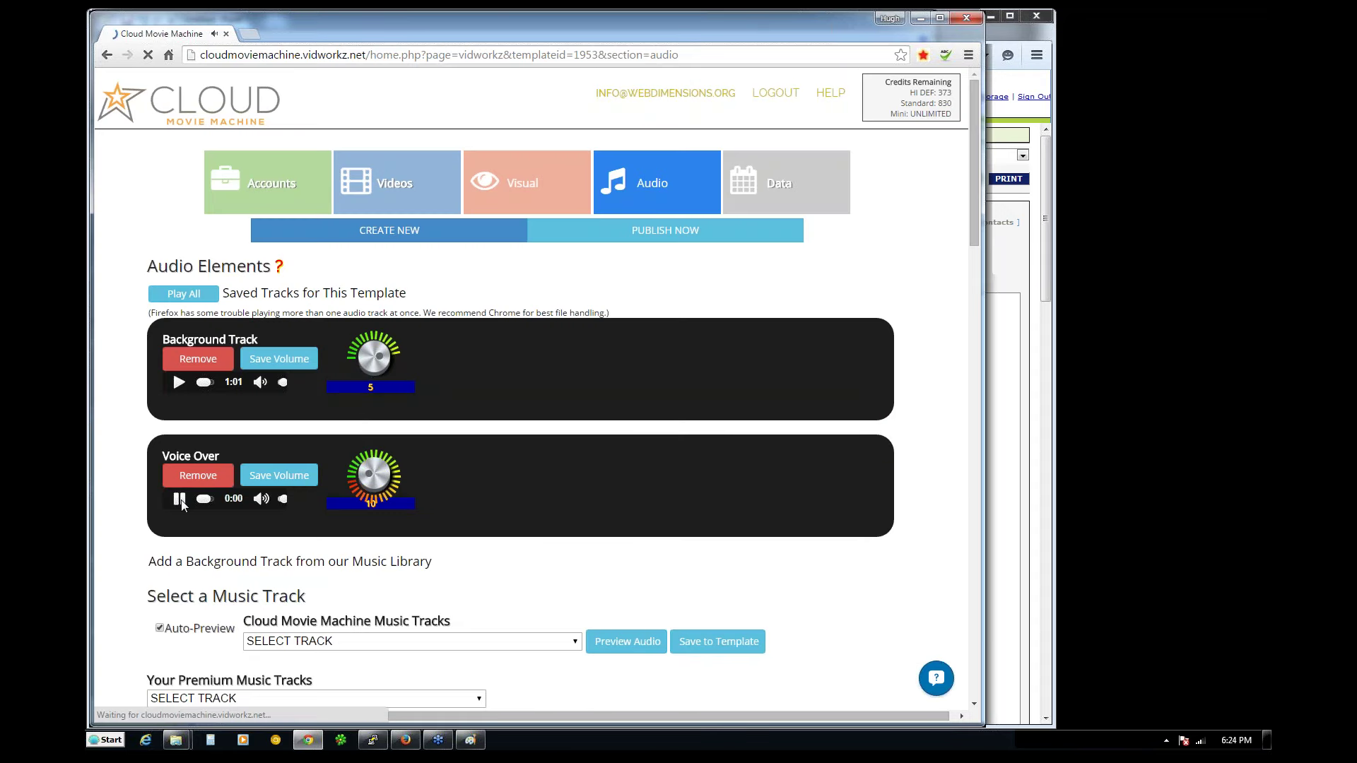
pyautogui.click(179, 500)
pyautogui.click(183, 294)
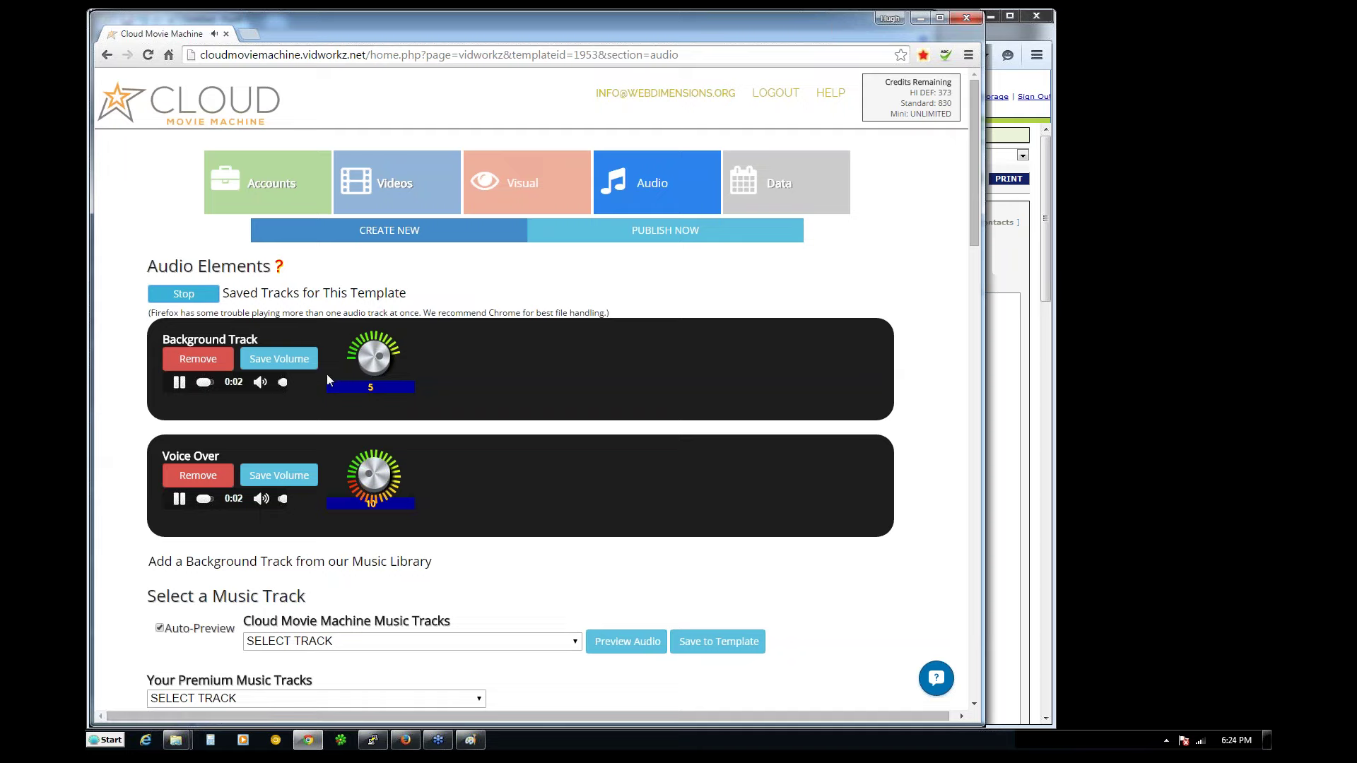
pyautogui.moveTo(380, 357); pyautogui.dragTo(359, 361)
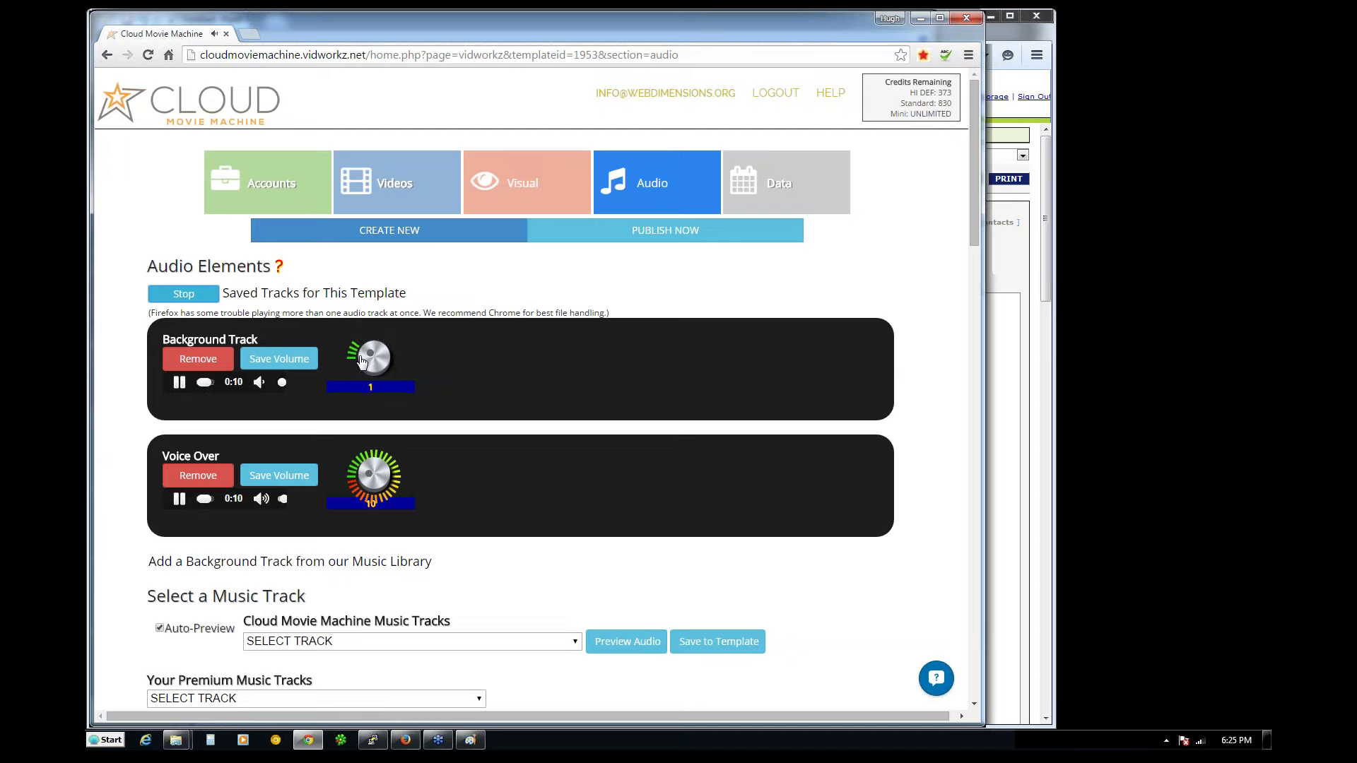
pyautogui.click(289, 362)
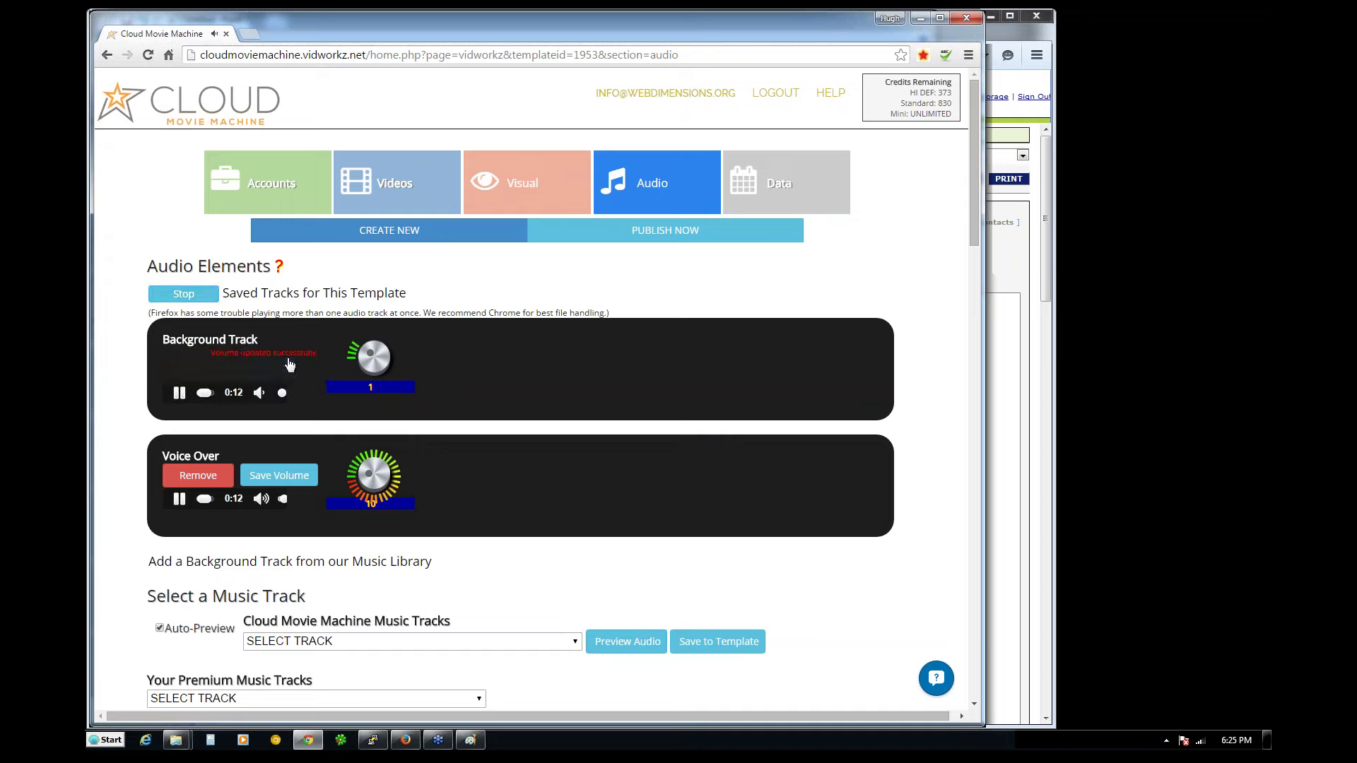
pyautogui.click(267, 483)
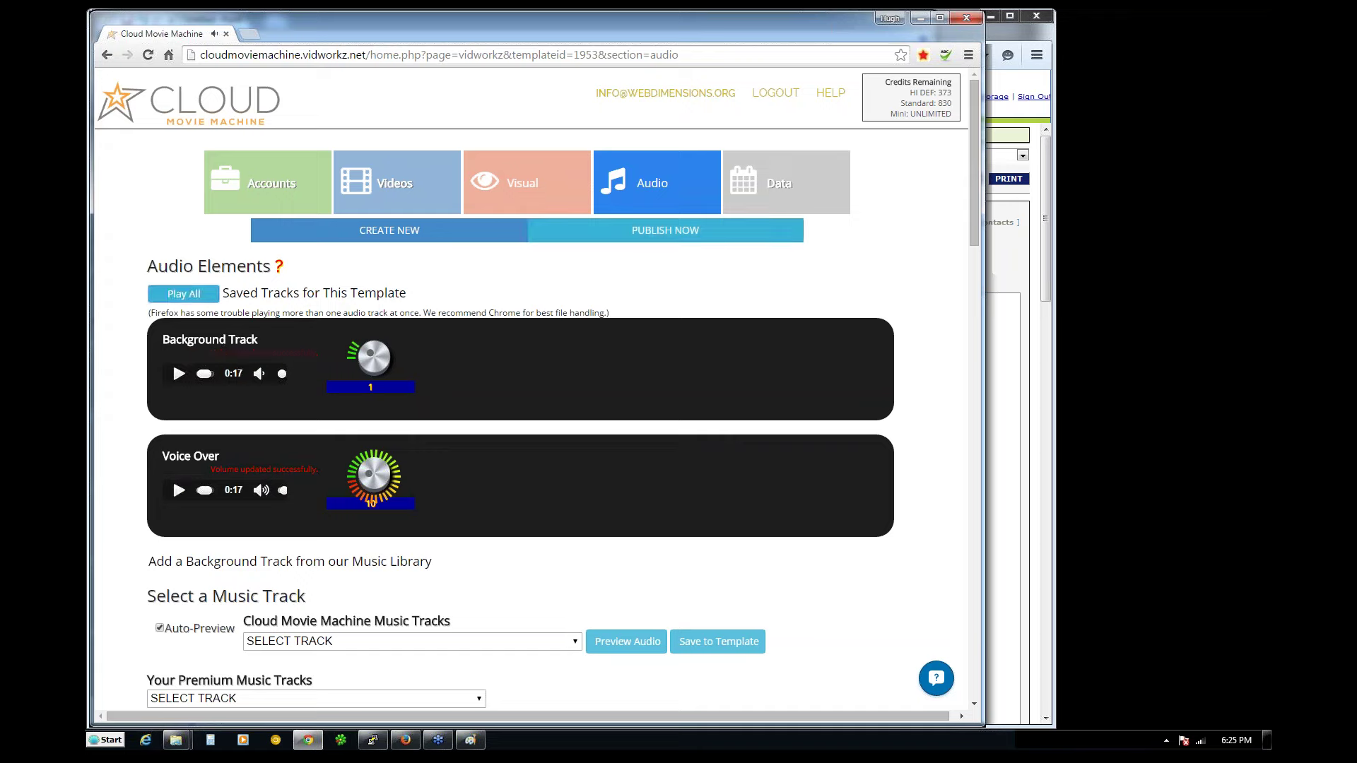
# - Try to generate a preview of the video with the new audio levels
pyautogui.click(631, 233)
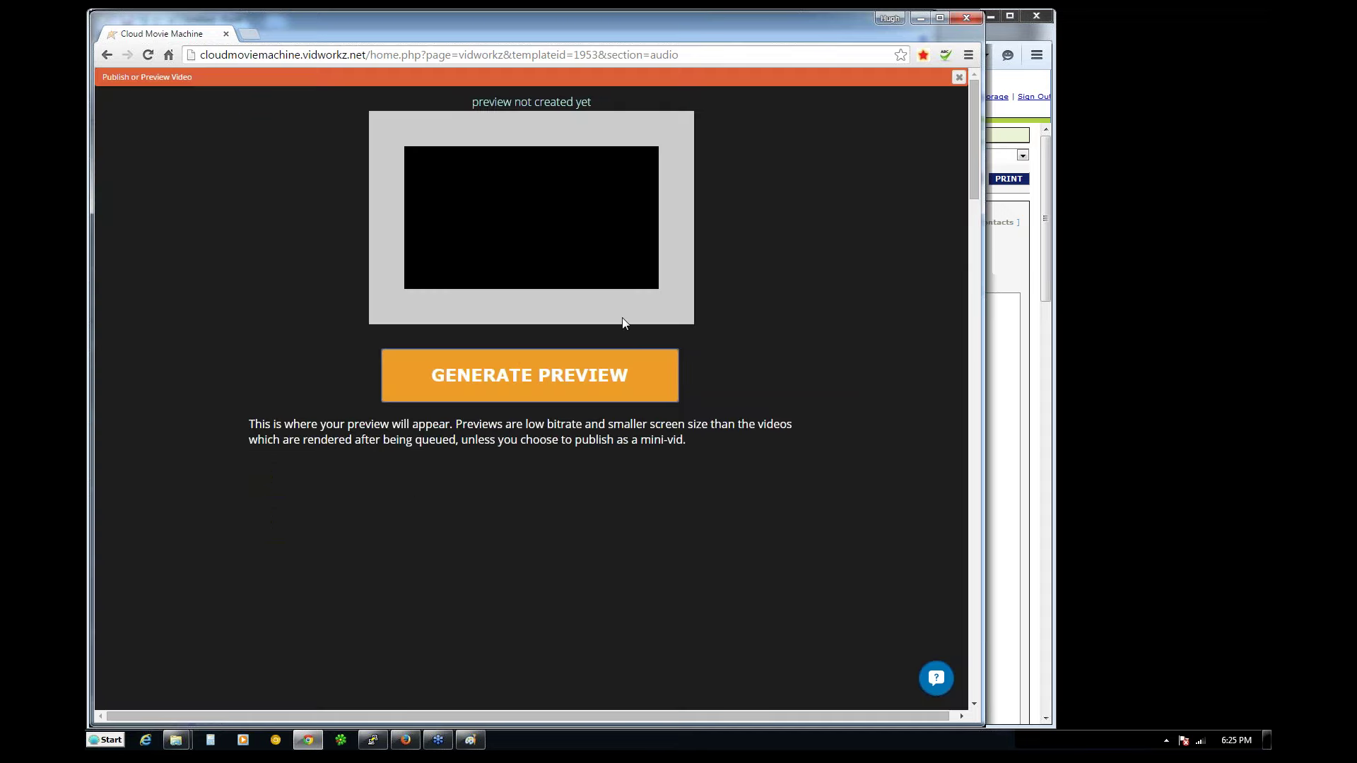
pyautogui.click(525, 362)
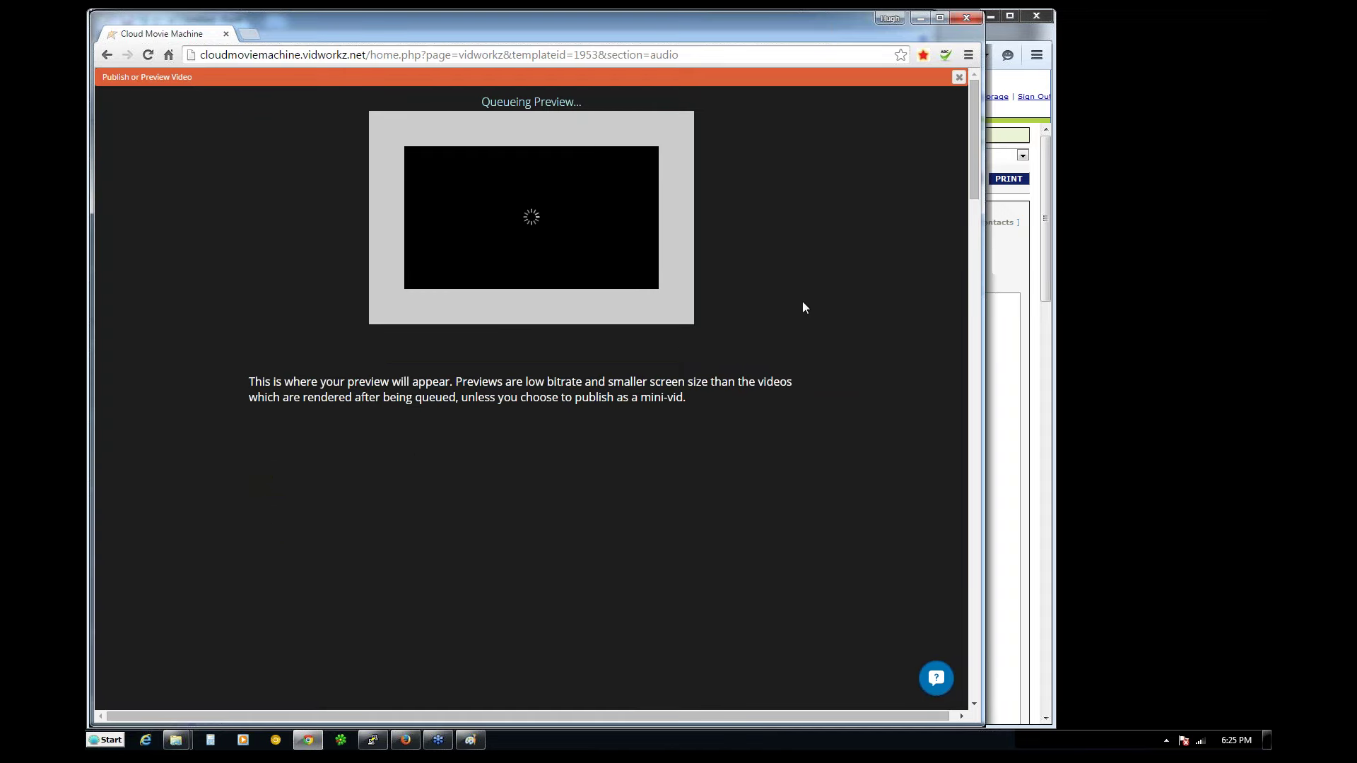
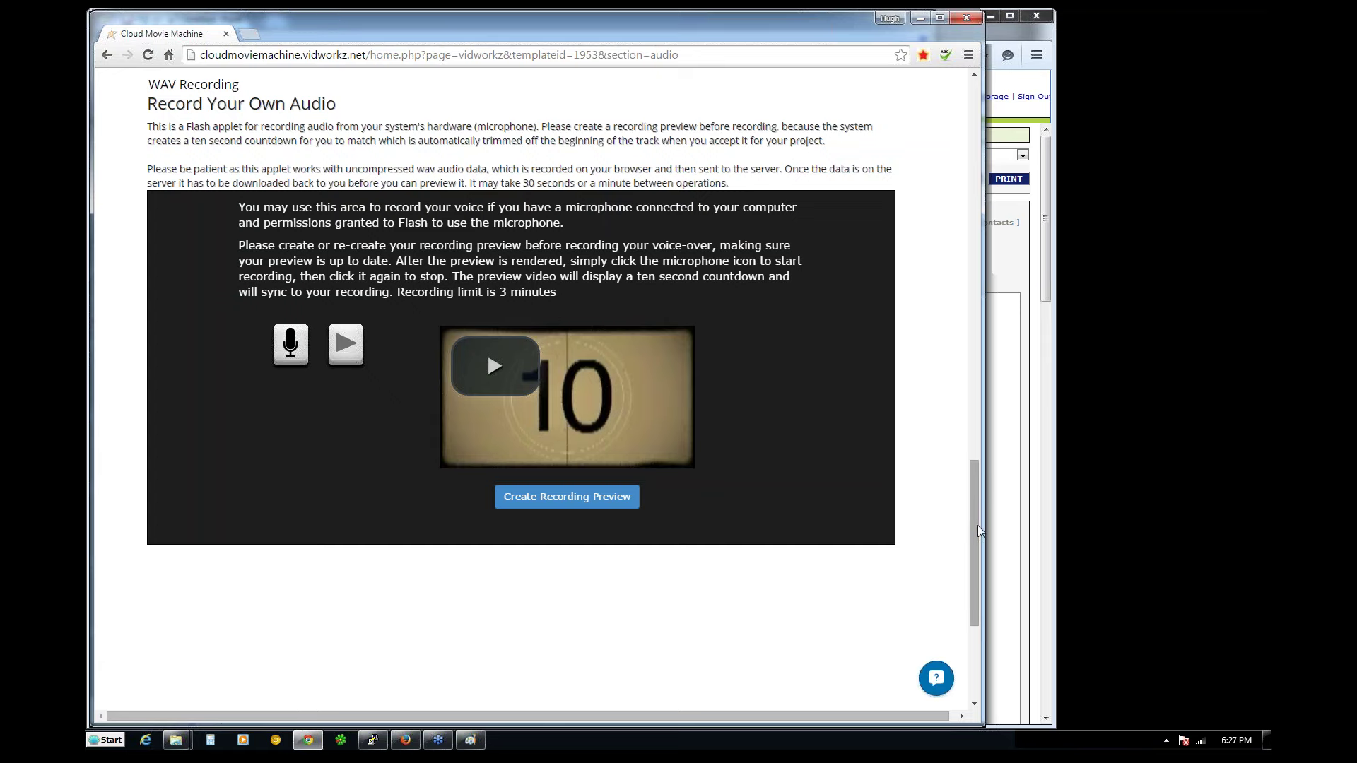
# - Listen to the saved voice-over, generate the video preview again and watch it before closing the preview
pyautogui.moveTo(977, 525); pyautogui.dragTo(977, 145)
pyautogui.click(179, 495)
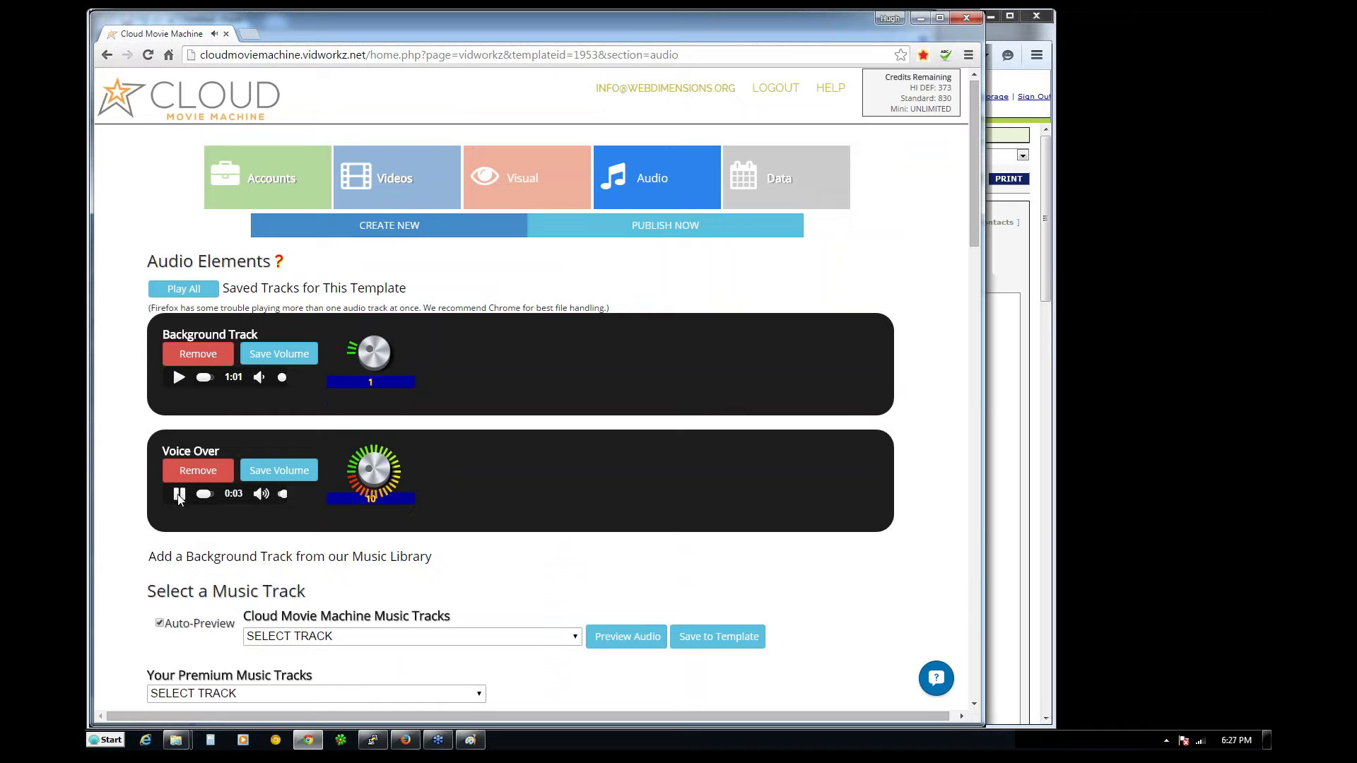
pyautogui.click(700, 228)
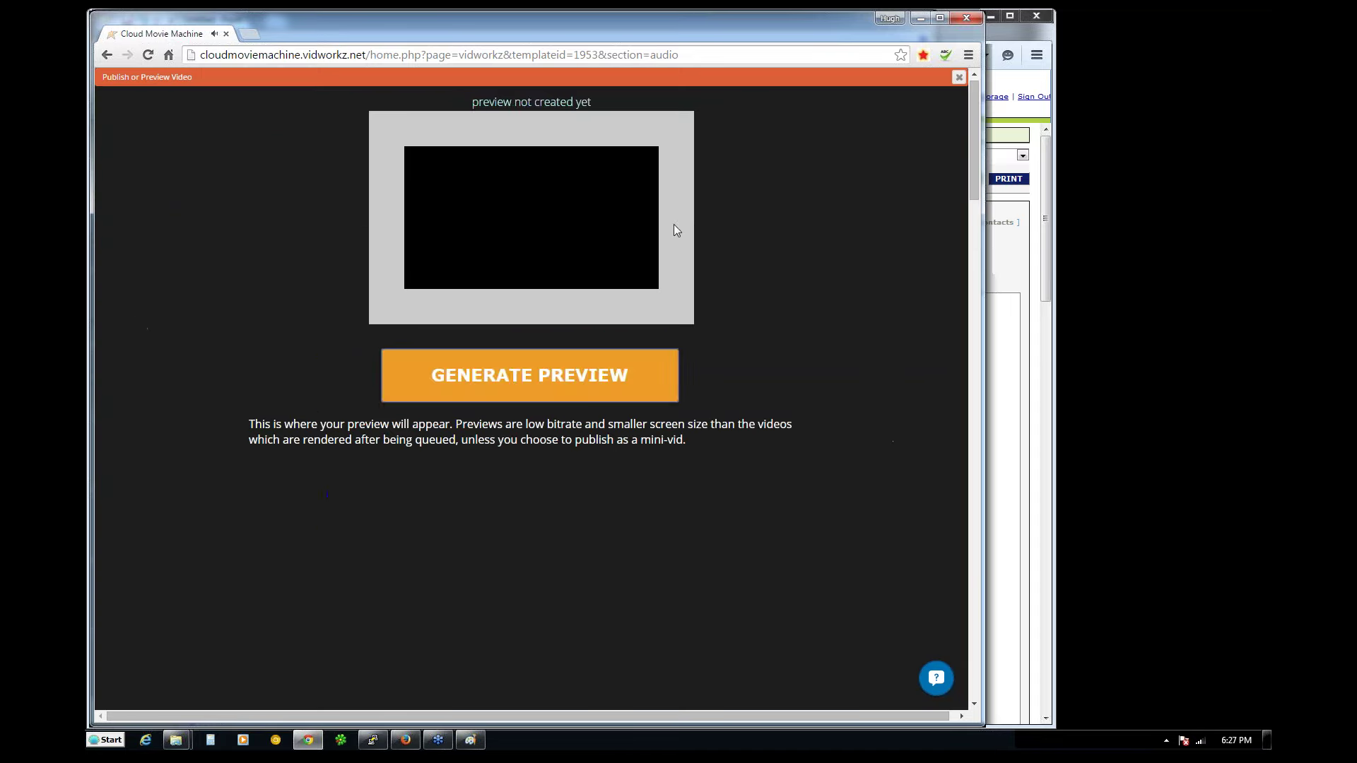
pyautogui.click(479, 360)
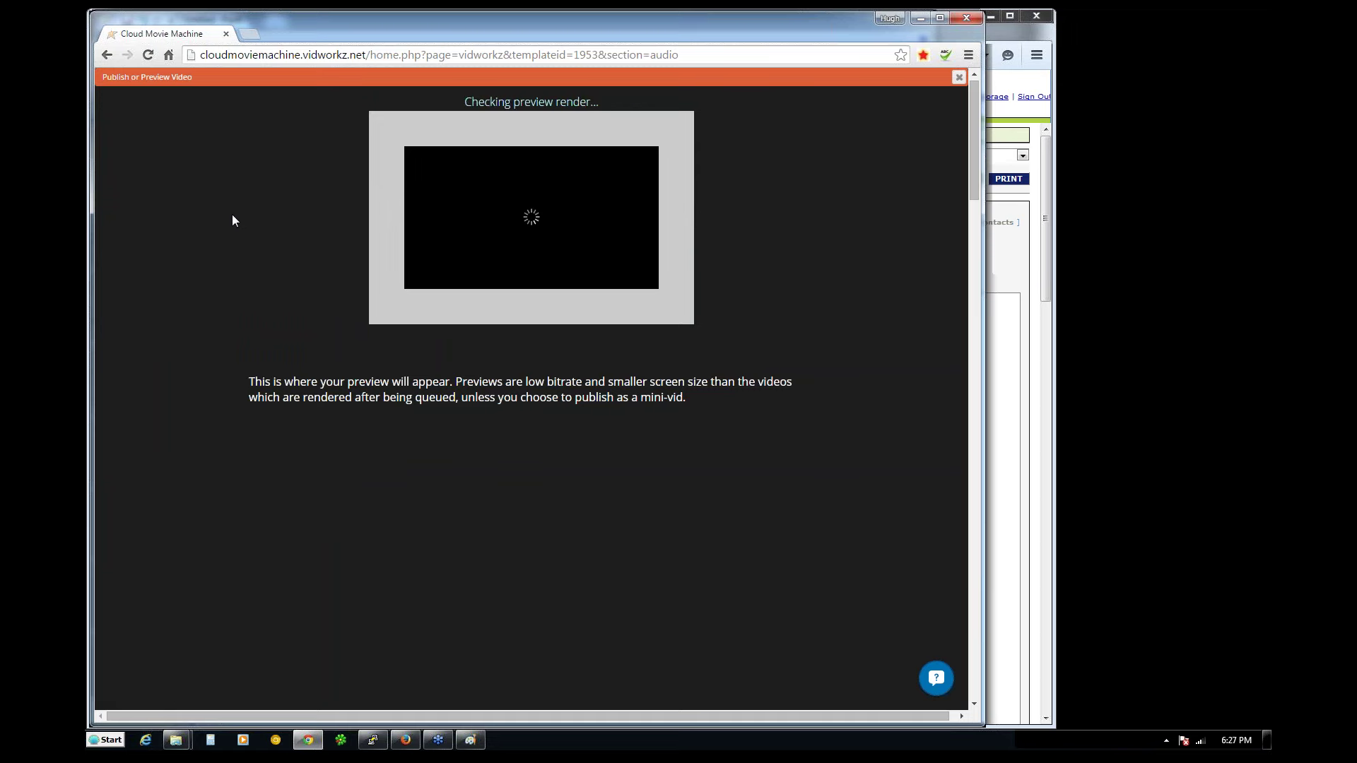
pyautogui.click(375, 742)
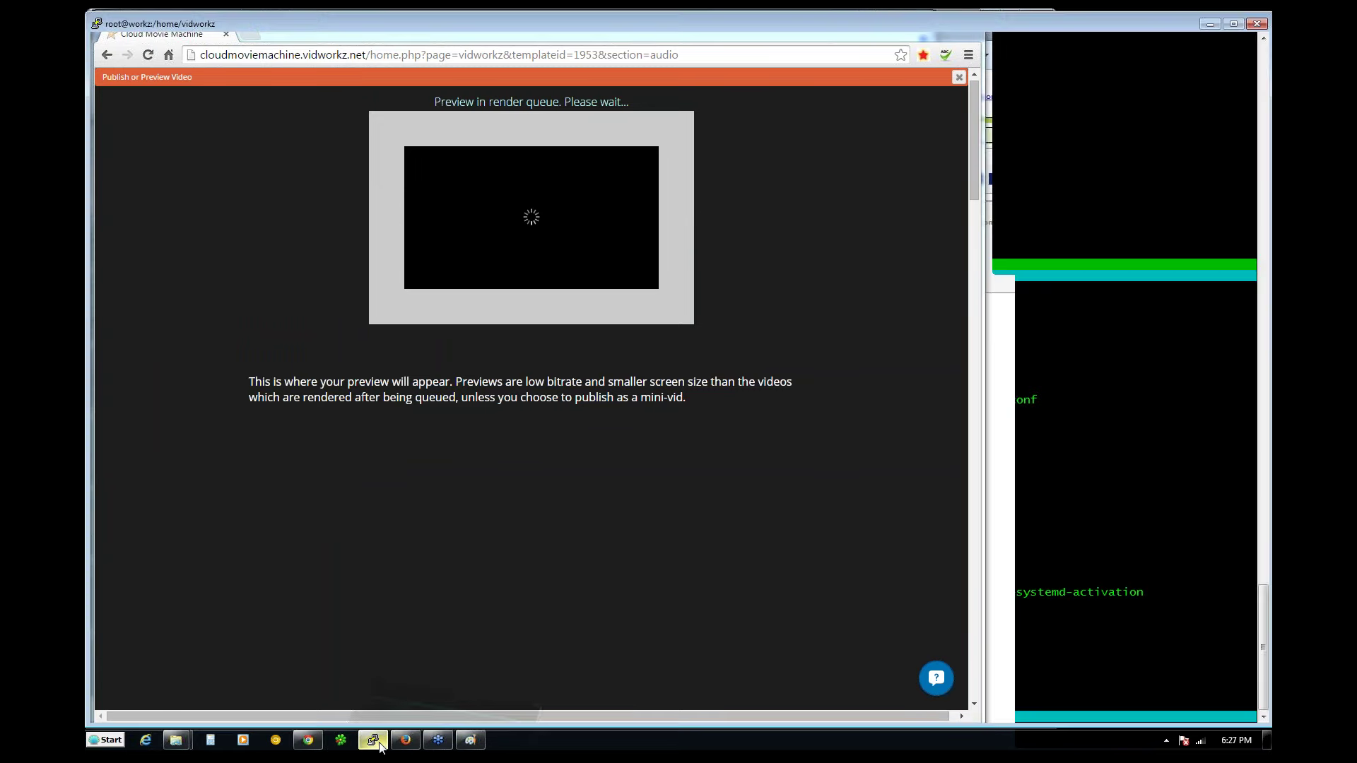
pyautogui.click(379, 742)
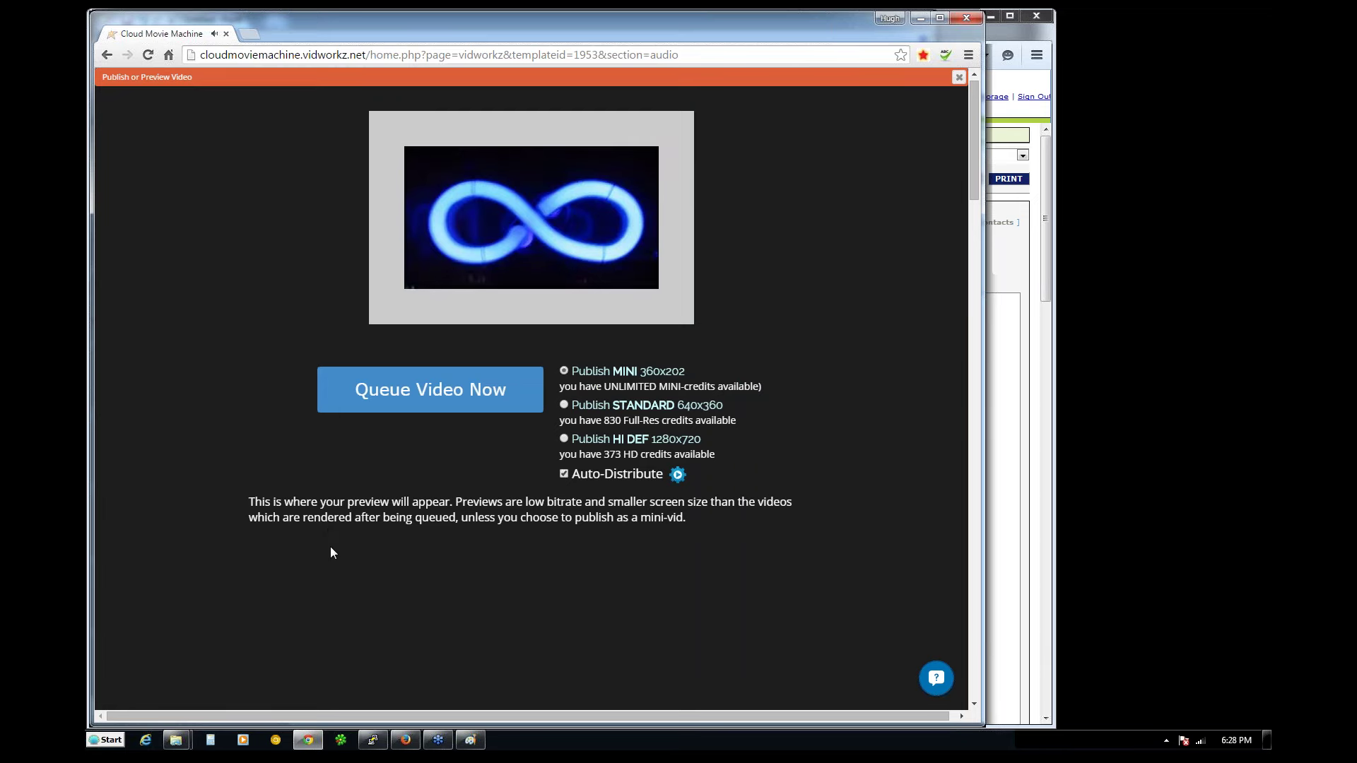
pyautogui.click(421, 278)
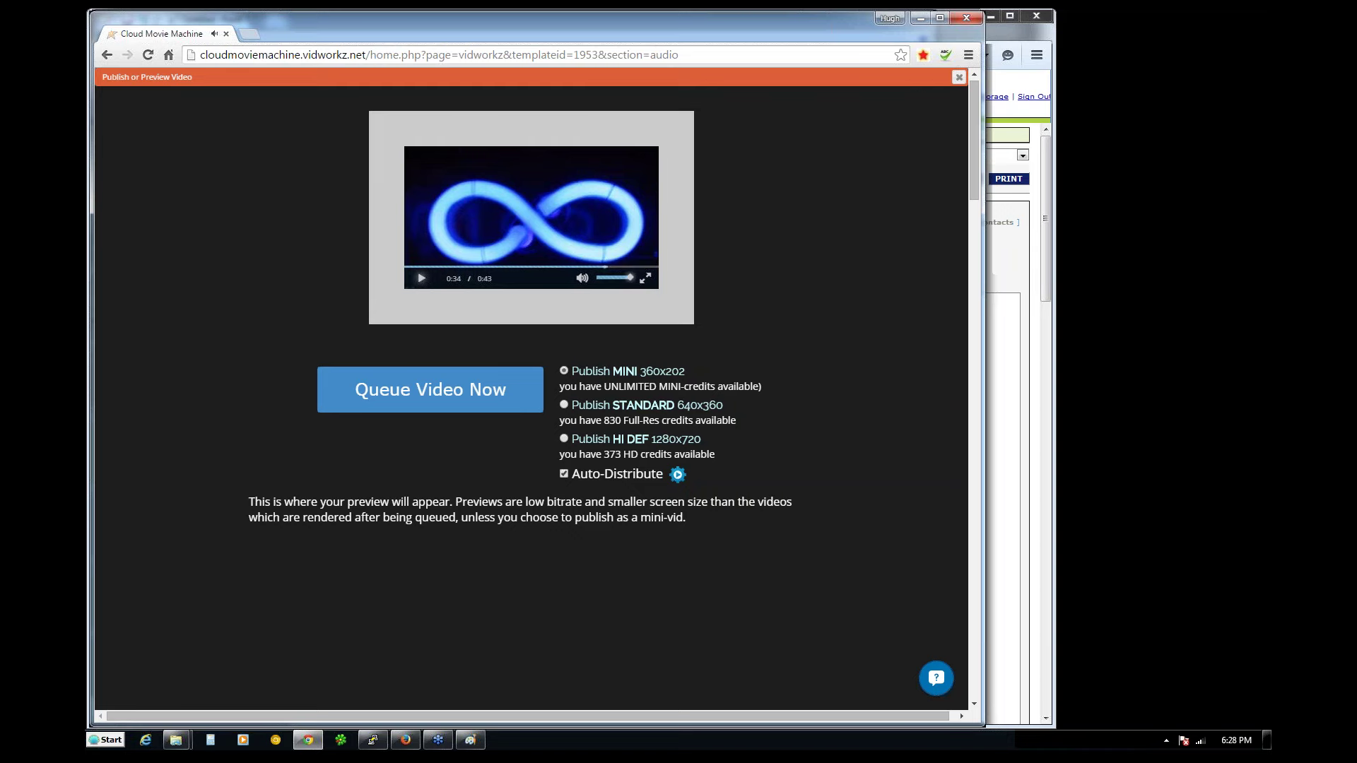
pyautogui.click(959, 78)
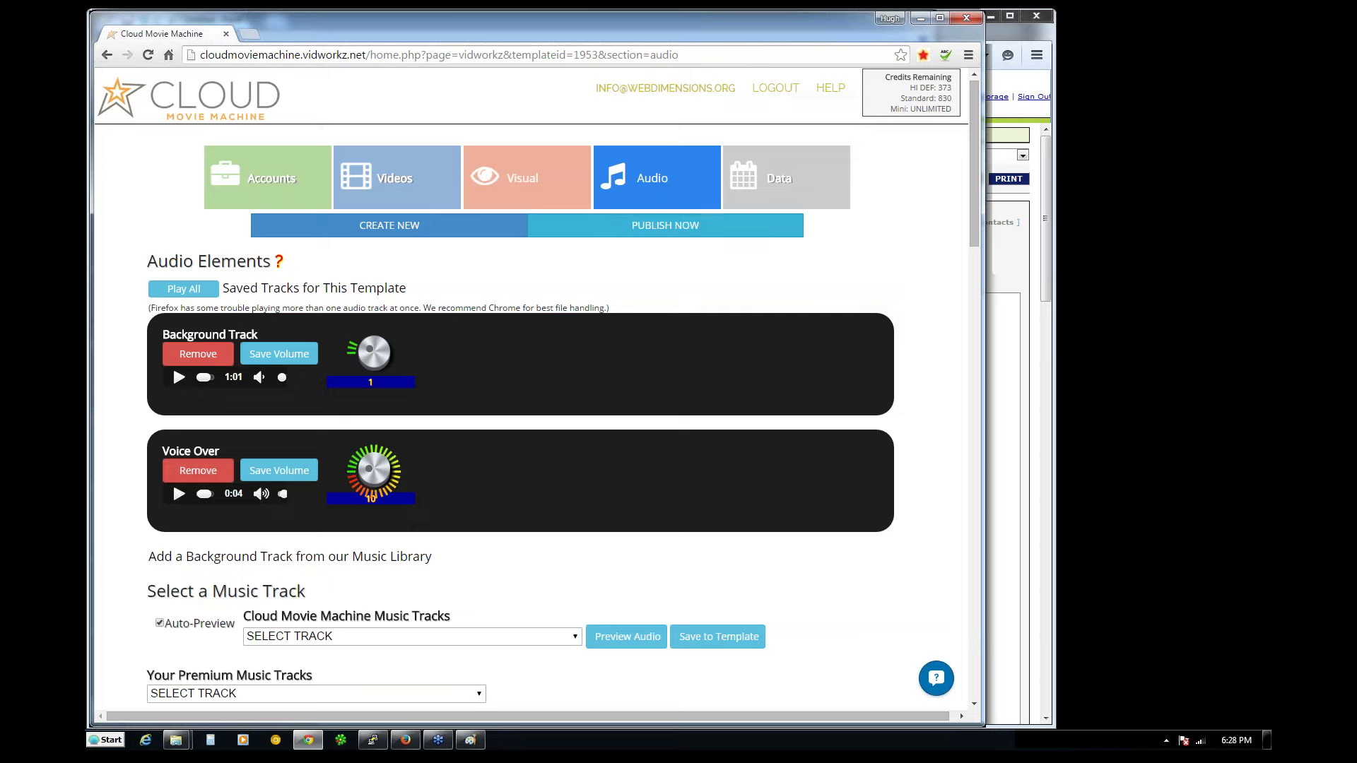
pyautogui.click(665, 225)
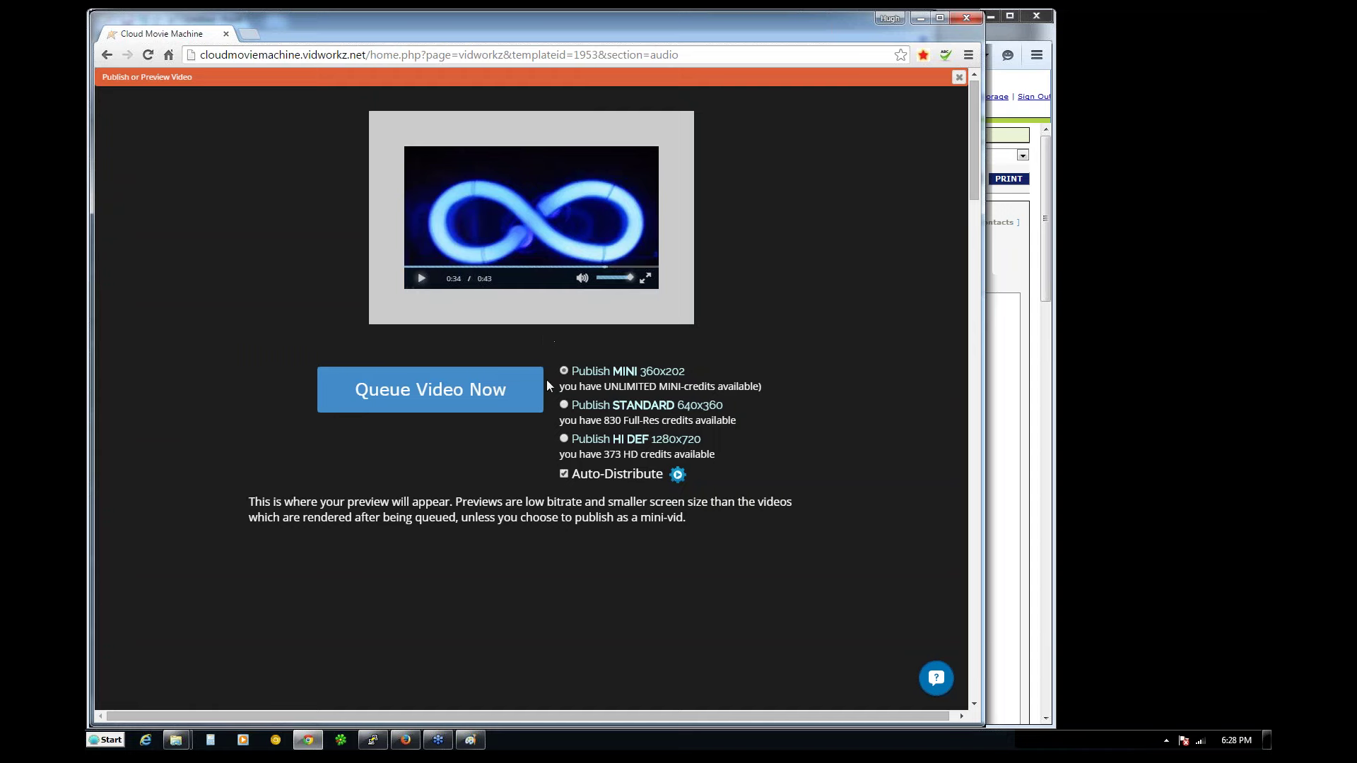
pyautogui.click(564, 440)
pyautogui.click(958, 77)
# - Replace the headline in the main video settings with the project title SEO Lunatic #200 and save the changes
pyautogui.click(371, 186)
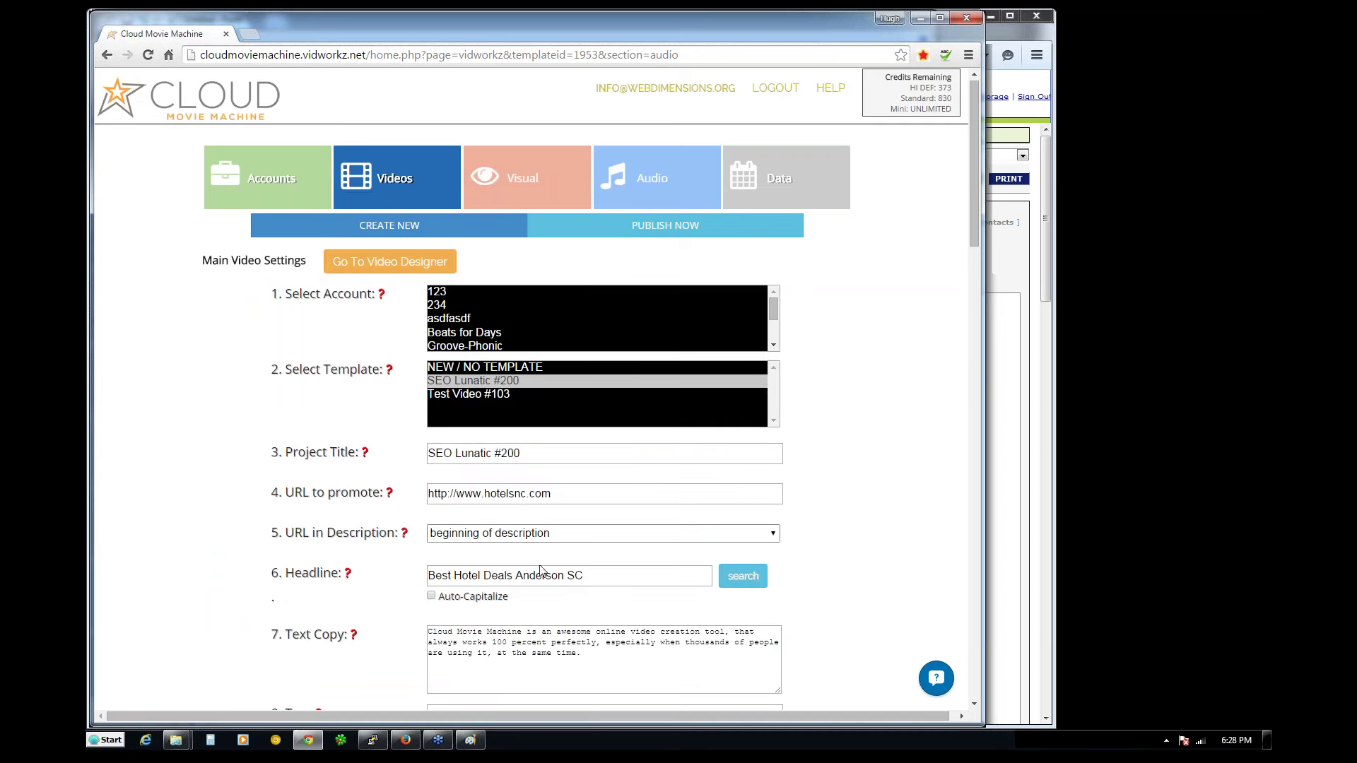
pyautogui.moveTo(545, 453); pyautogui.dragTo(426, 453)
pyautogui.hotkey('ctrl', 'c')
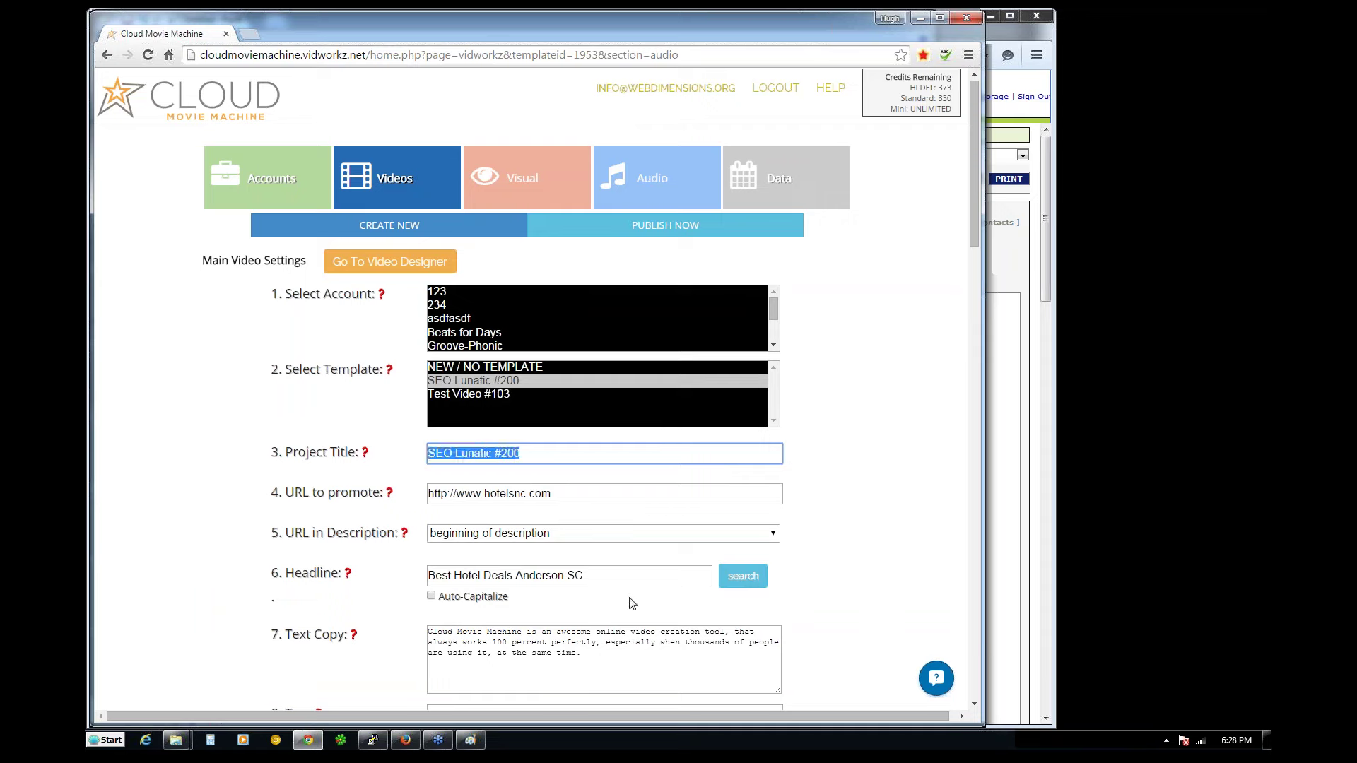
pyautogui.moveTo(617, 575); pyautogui.dragTo(338, 565)
pyautogui.hotkey('ctrl', 'v')
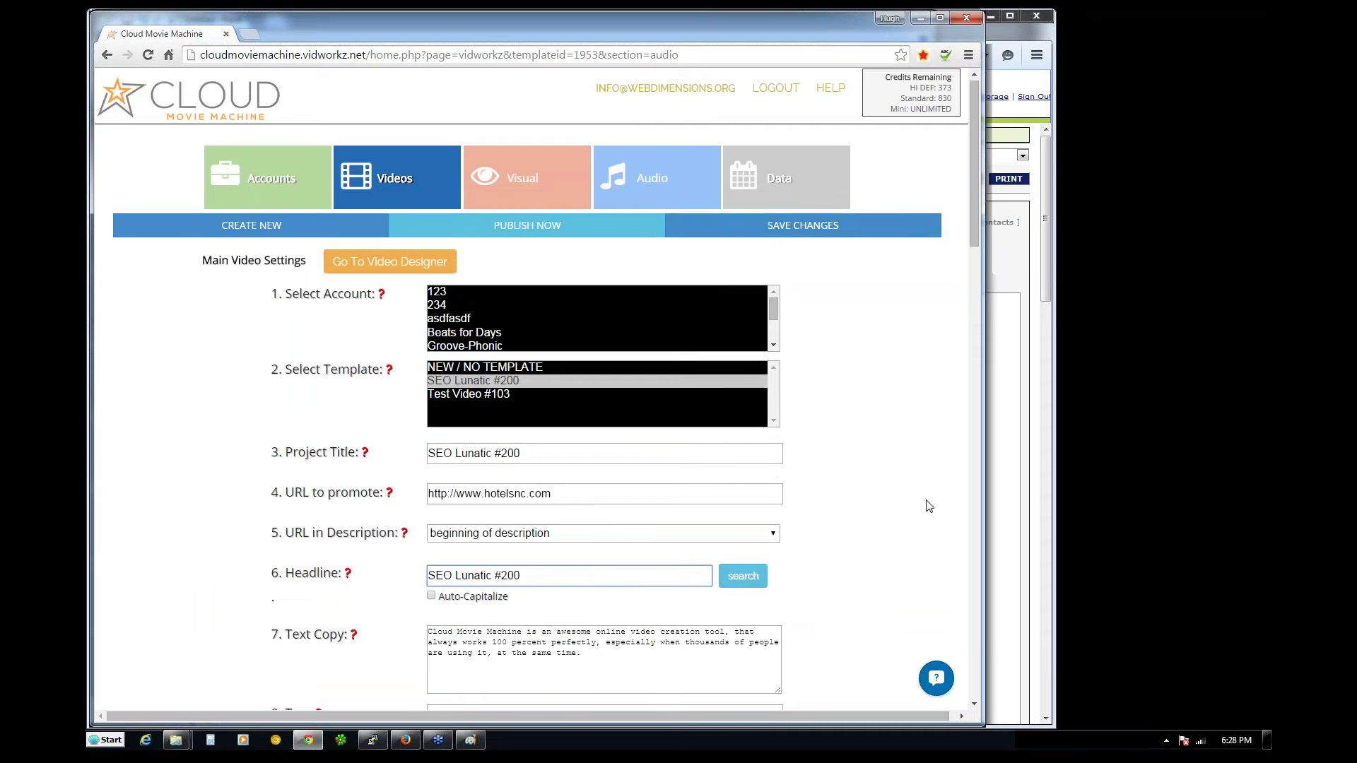
pyautogui.click(785, 232)
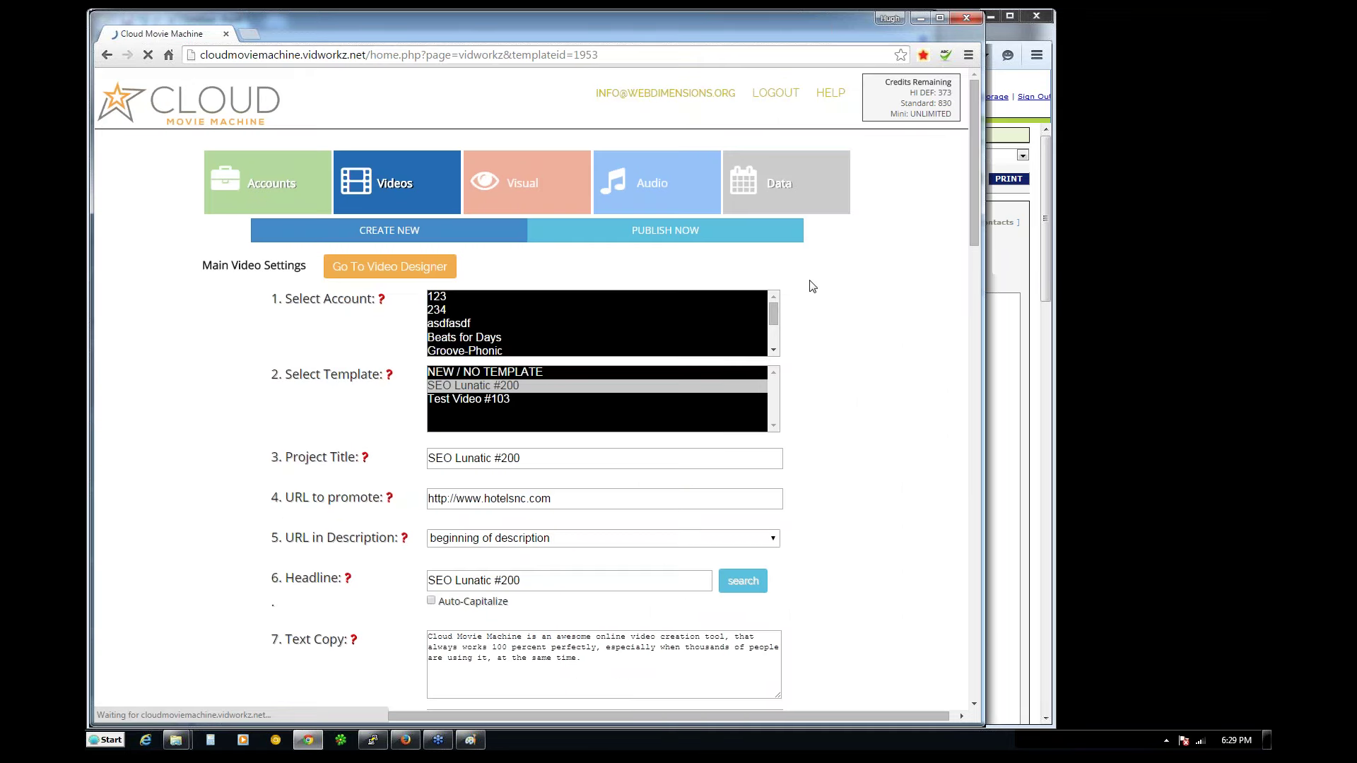
# - Open the publishing view for SEO Lunatic #200 and play the start of its preview, pausing it after a few seconds
pyautogui.click(622, 240)
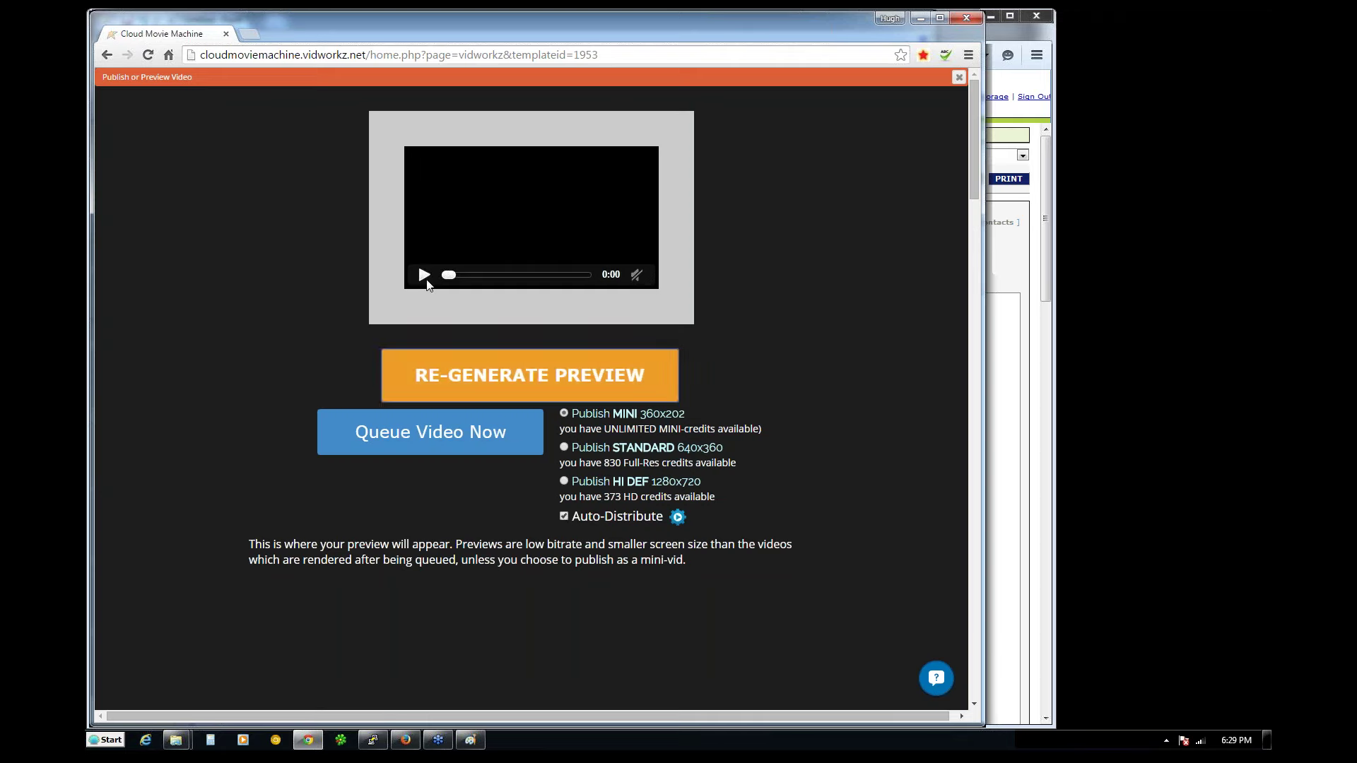
pyautogui.click(425, 277)
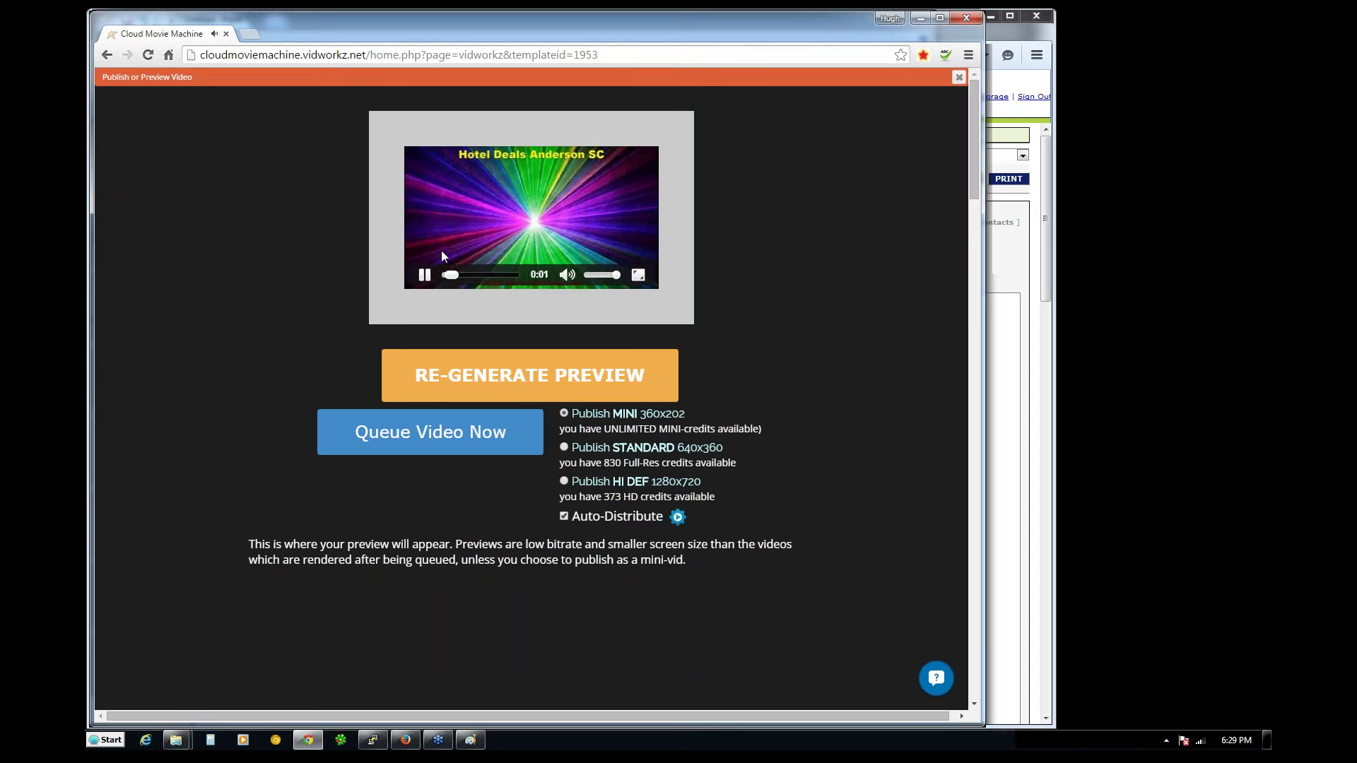
pyautogui.click(424, 275)
# - Queue the video for publishing in HI DEF 1280x720 with Auto-Distribute enabled
pyautogui.click(565, 482)
pyautogui.moveTo(685, 565); pyautogui.dragTo(252, 539)
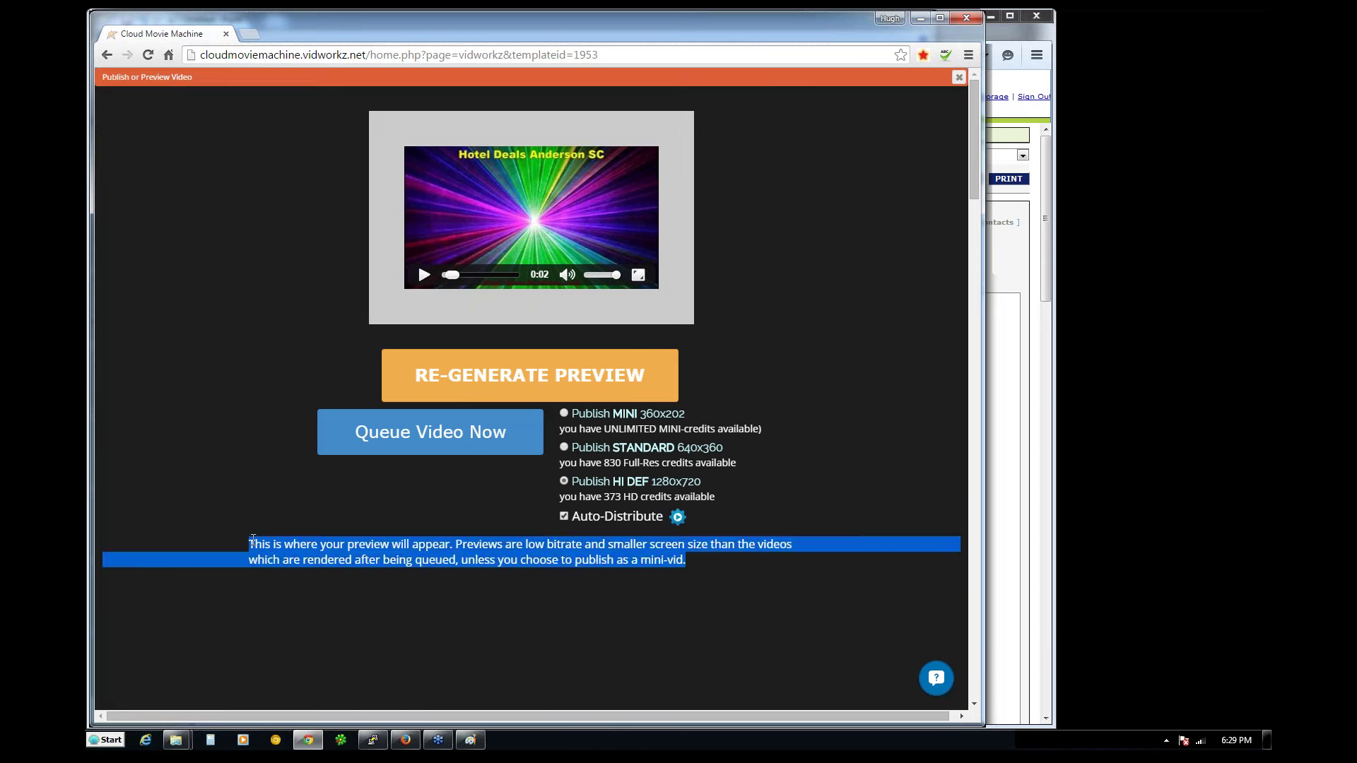
pyautogui.click(256, 540)
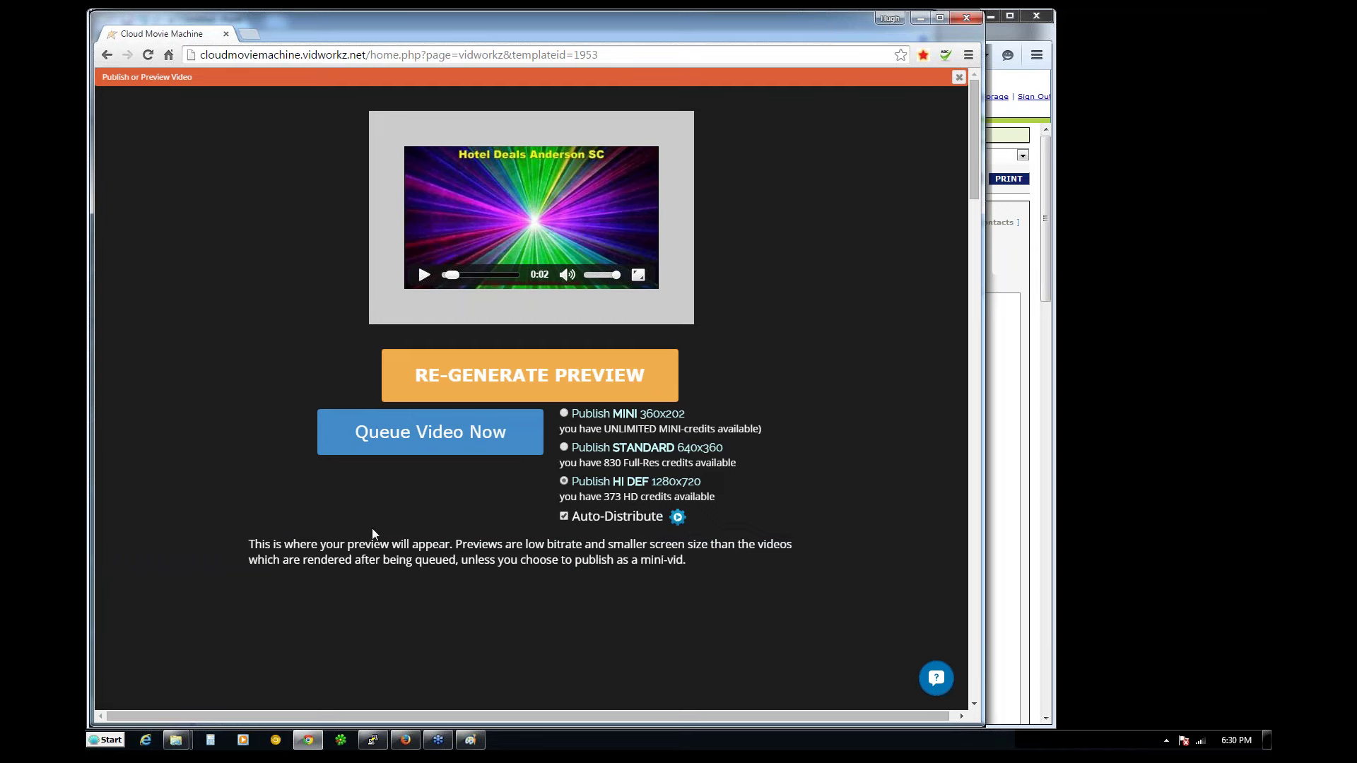
pyautogui.click(437, 424)
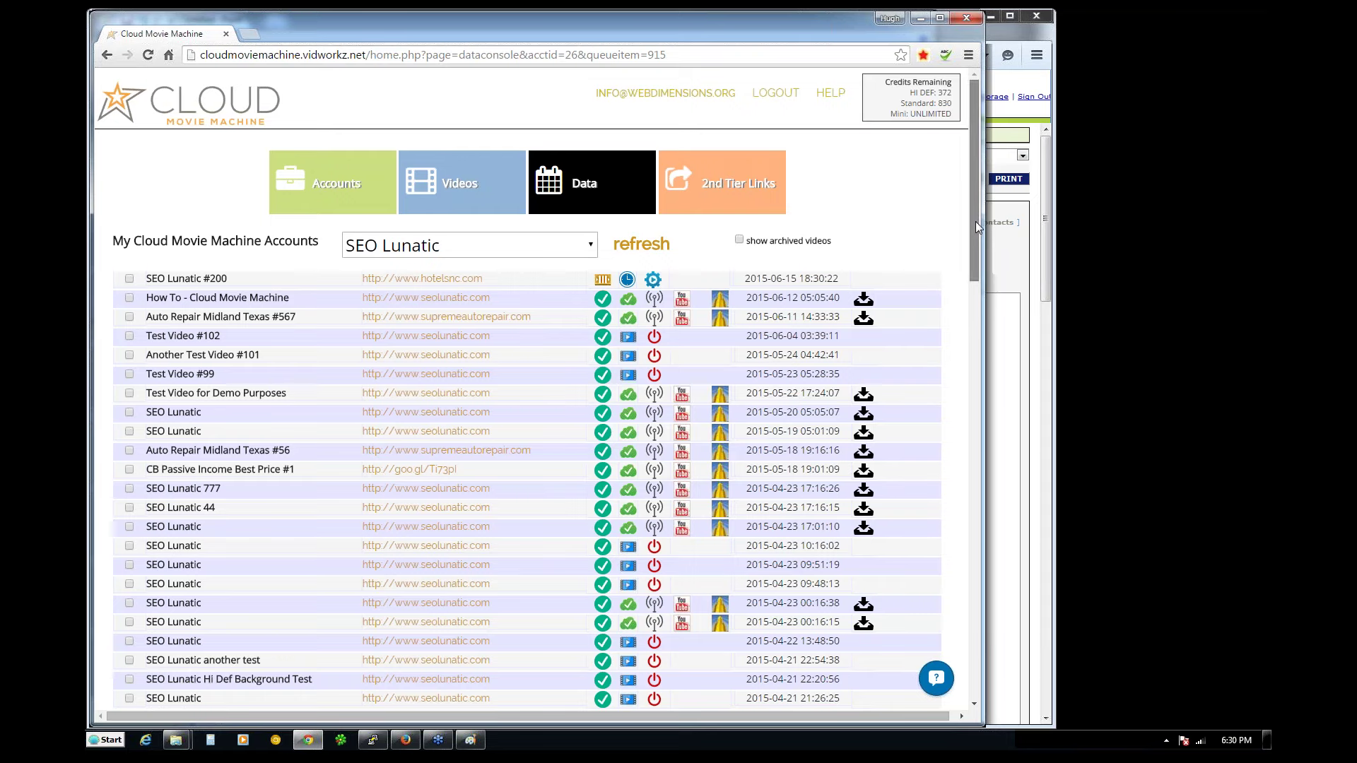
# - Examine the queued videos list and the auto-distribute option of SEO Lunatic #200, cancelling without turning it off
pyautogui.scroll(-2, 975, 222)
pyautogui.moveTo(970, 241); pyautogui.dragTo(973, 206)
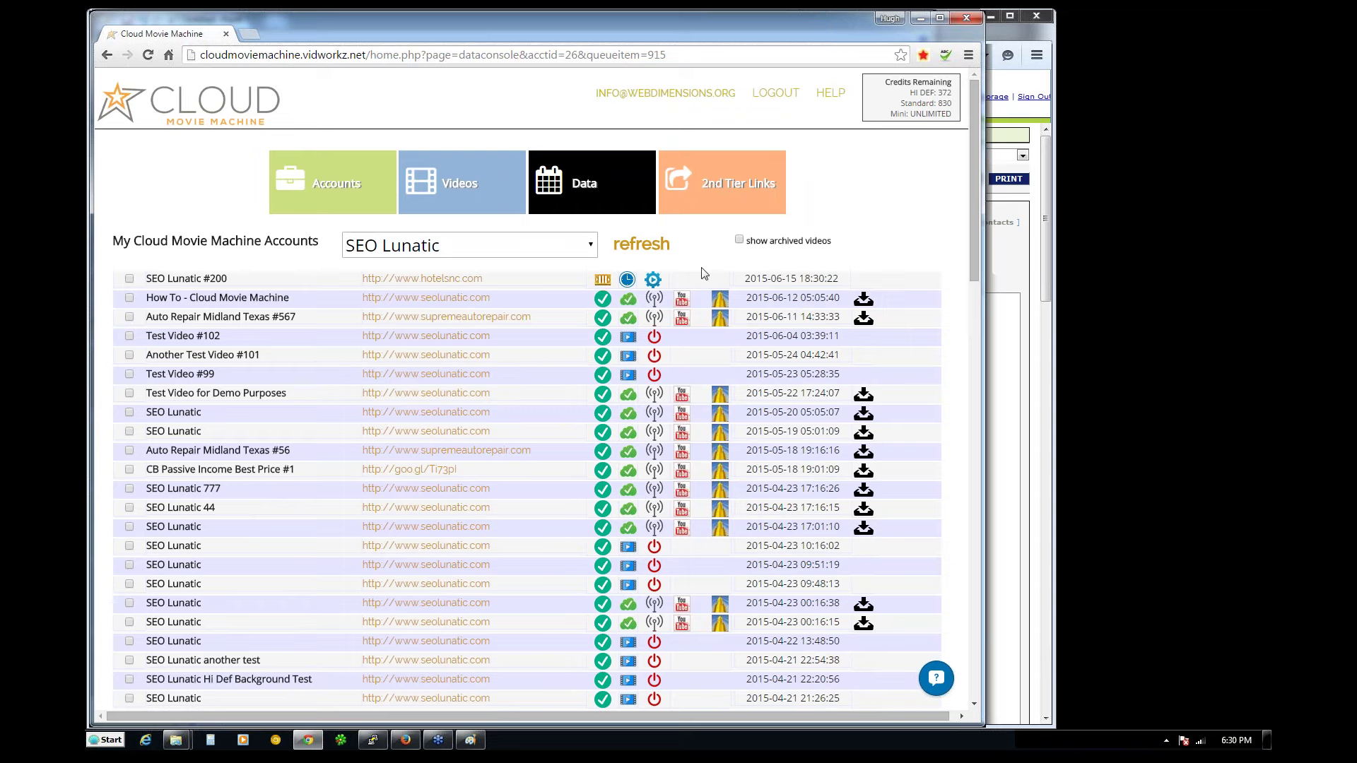
pyautogui.click(652, 280)
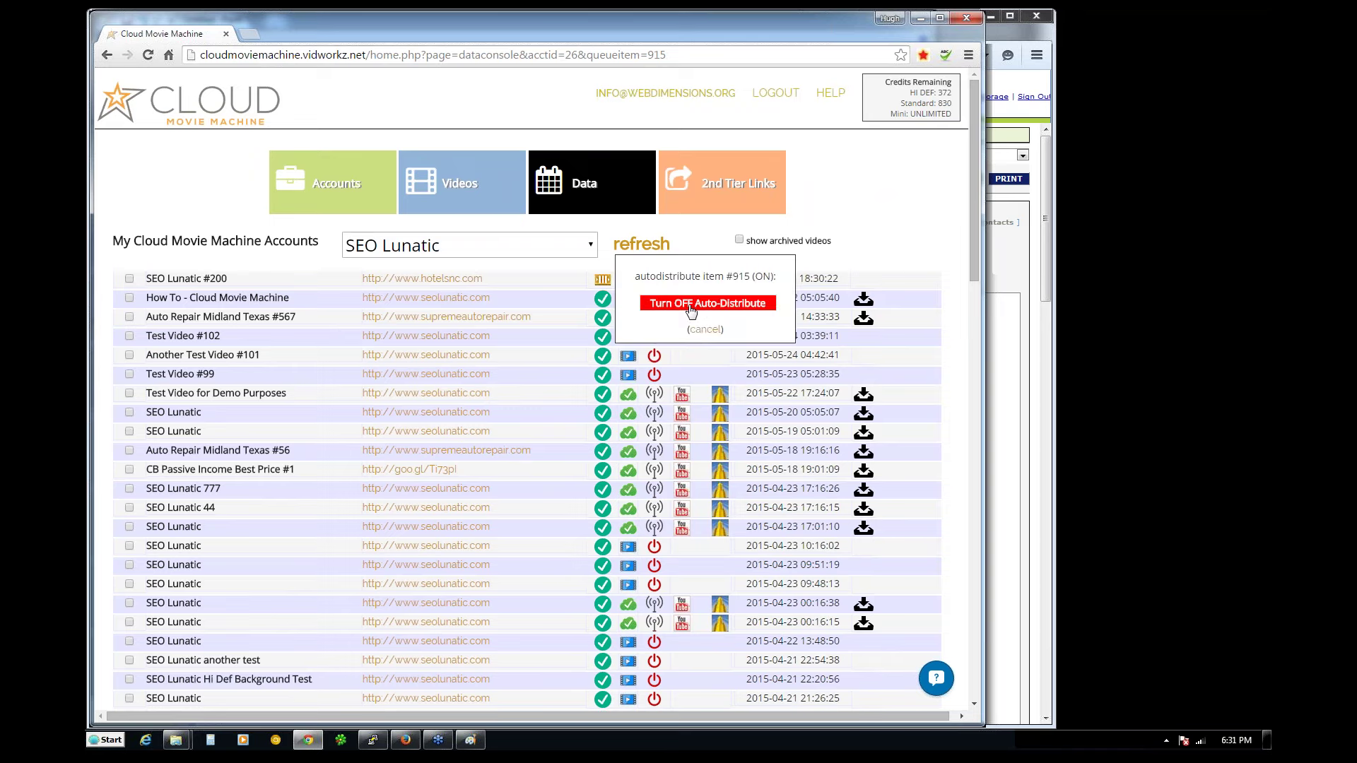
pyautogui.click(701, 330)
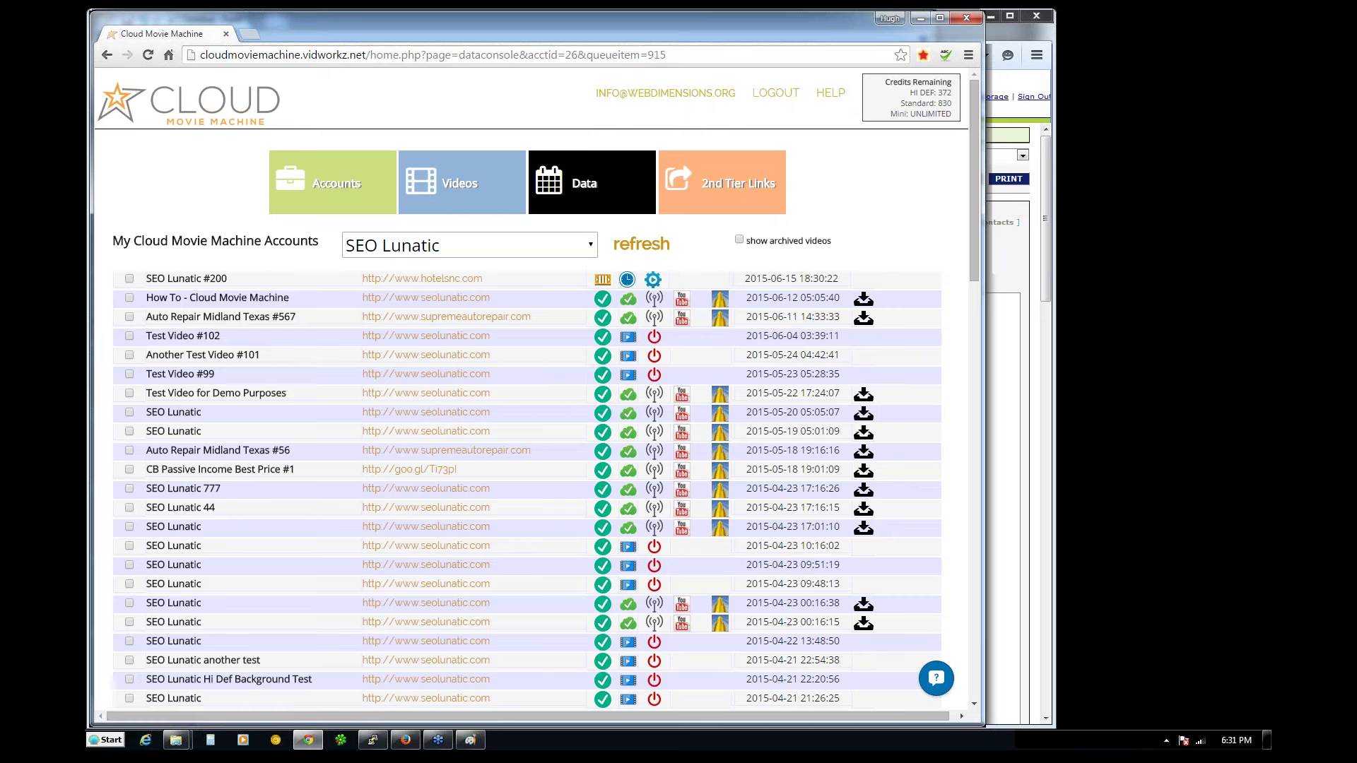
pyautogui.click(652, 280)
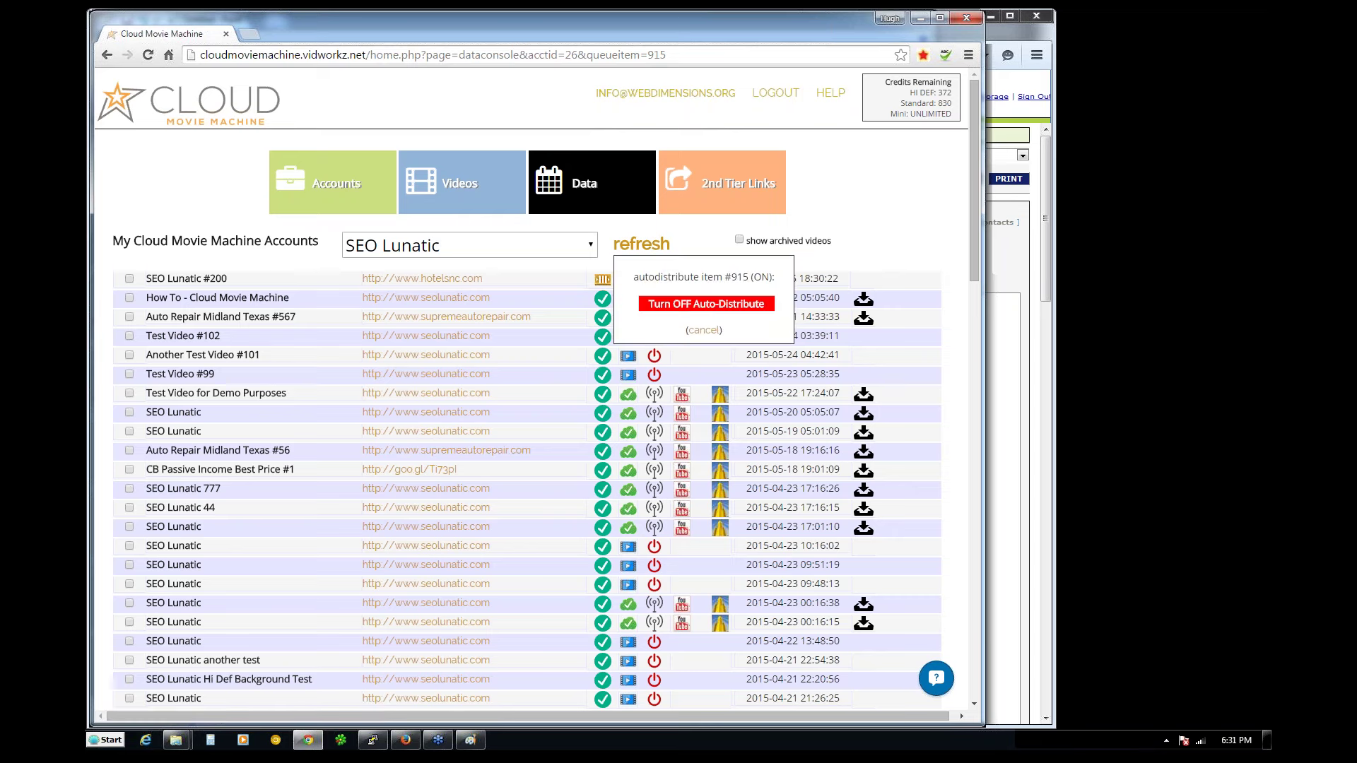
pyautogui.click(703, 330)
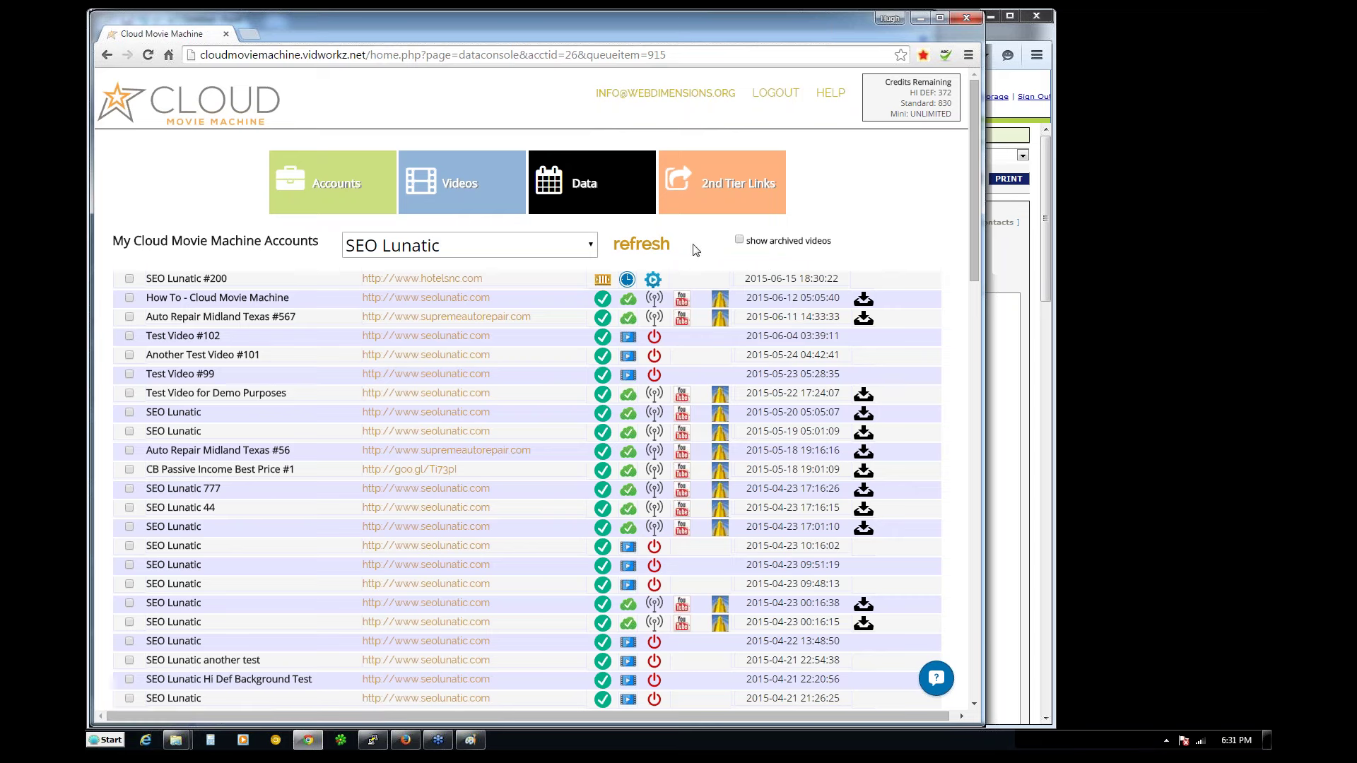
# - View the cloud-stored How To - Cloud Movie Machine video in the video viewer and close it
pyautogui.click(628, 303)
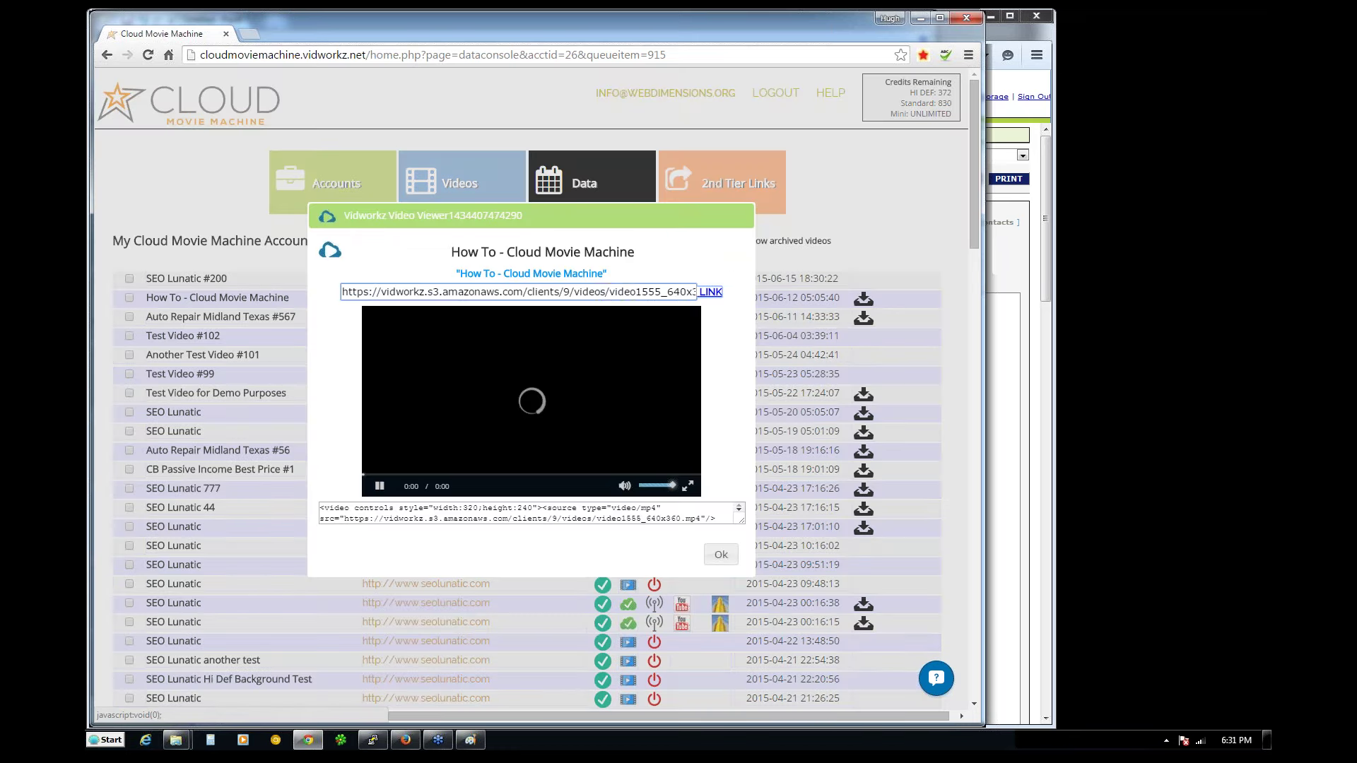
pyautogui.moveTo(647, 209); pyautogui.dragTo(489, 158)
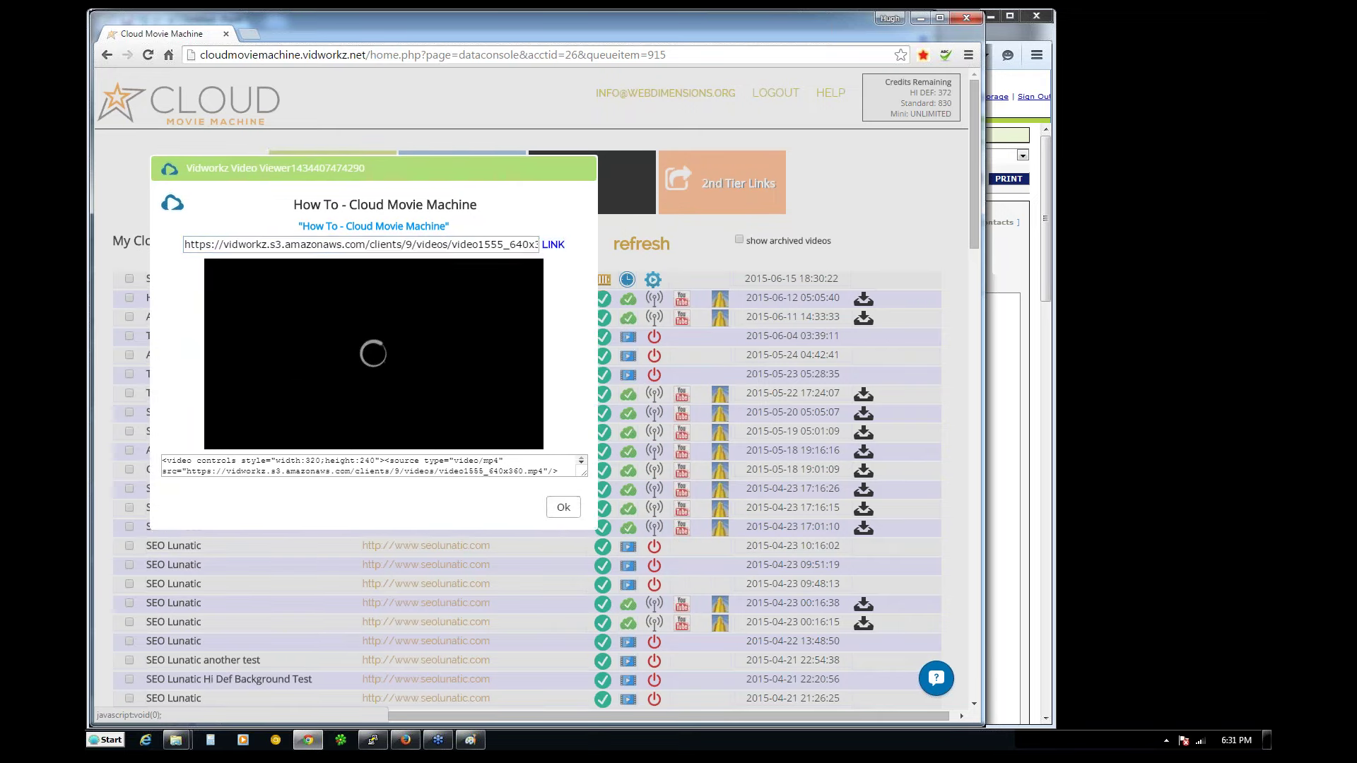
pyautogui.click(563, 506)
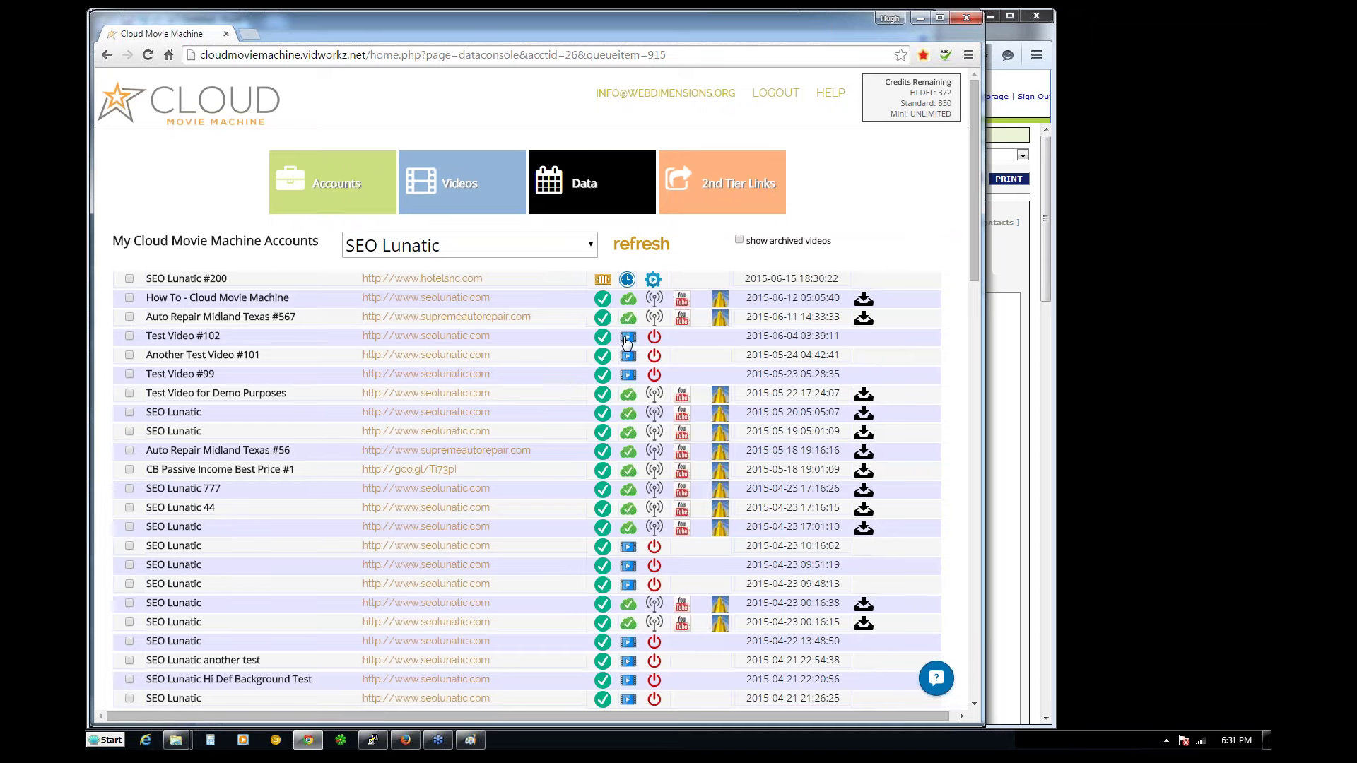
# - View Test Video #102 in the video viewer and bring up the save dialog for its linked file, cancelling the save
pyautogui.click(628, 339)
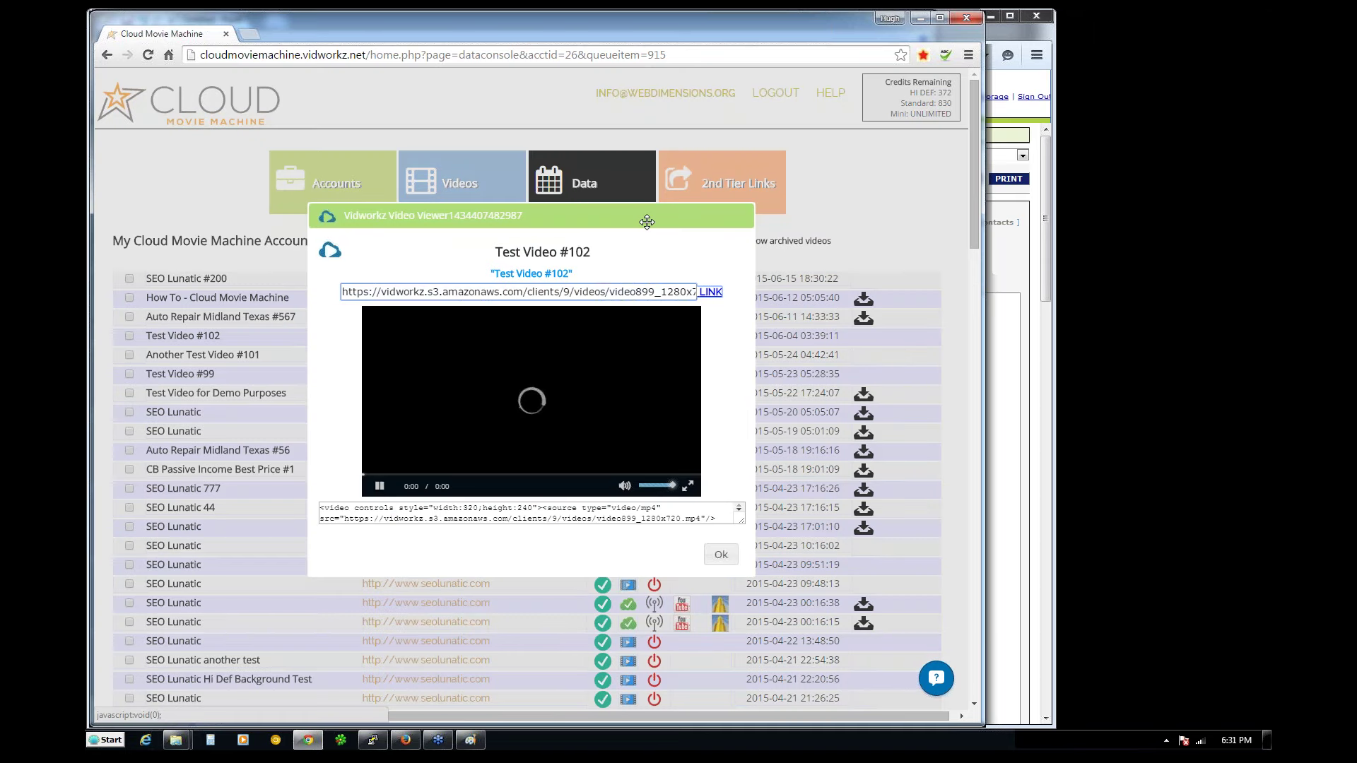
pyautogui.rightClick(711, 292)
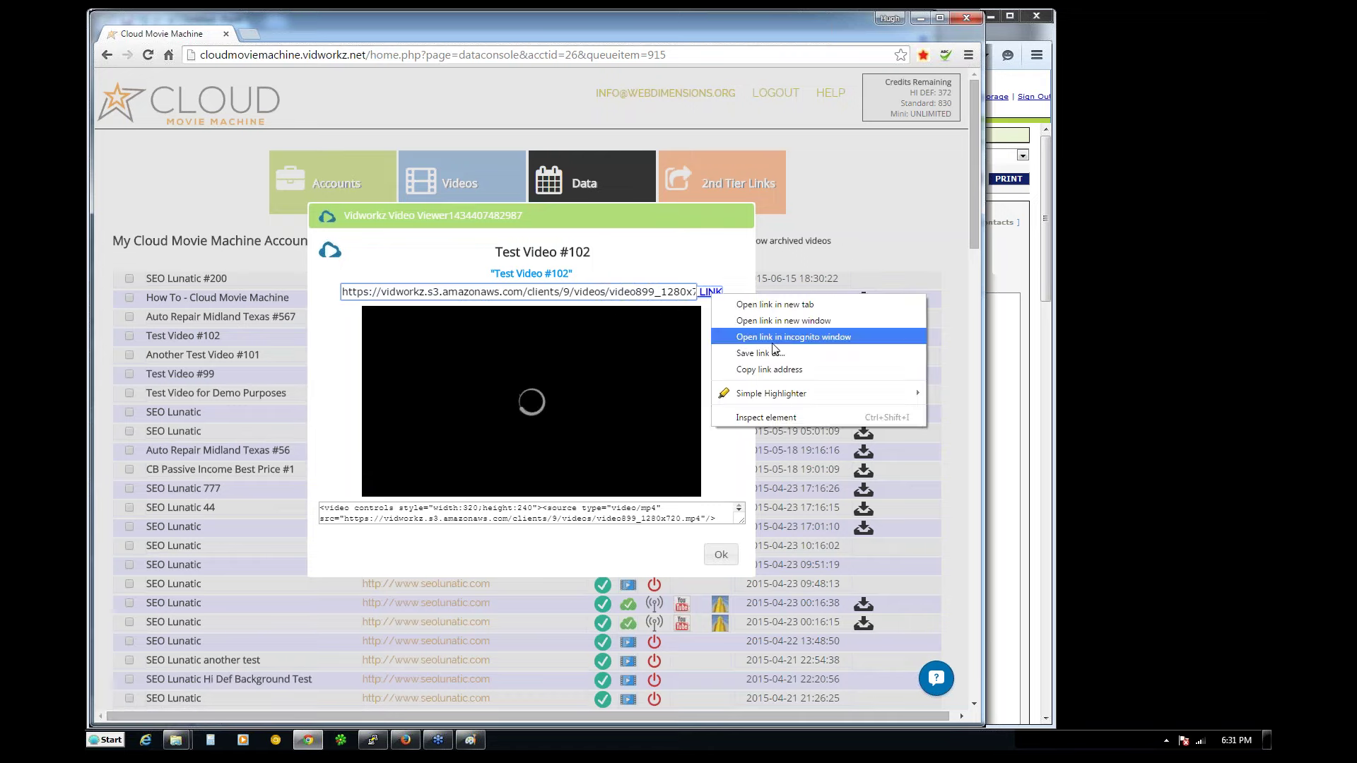
pyautogui.click(771, 353)
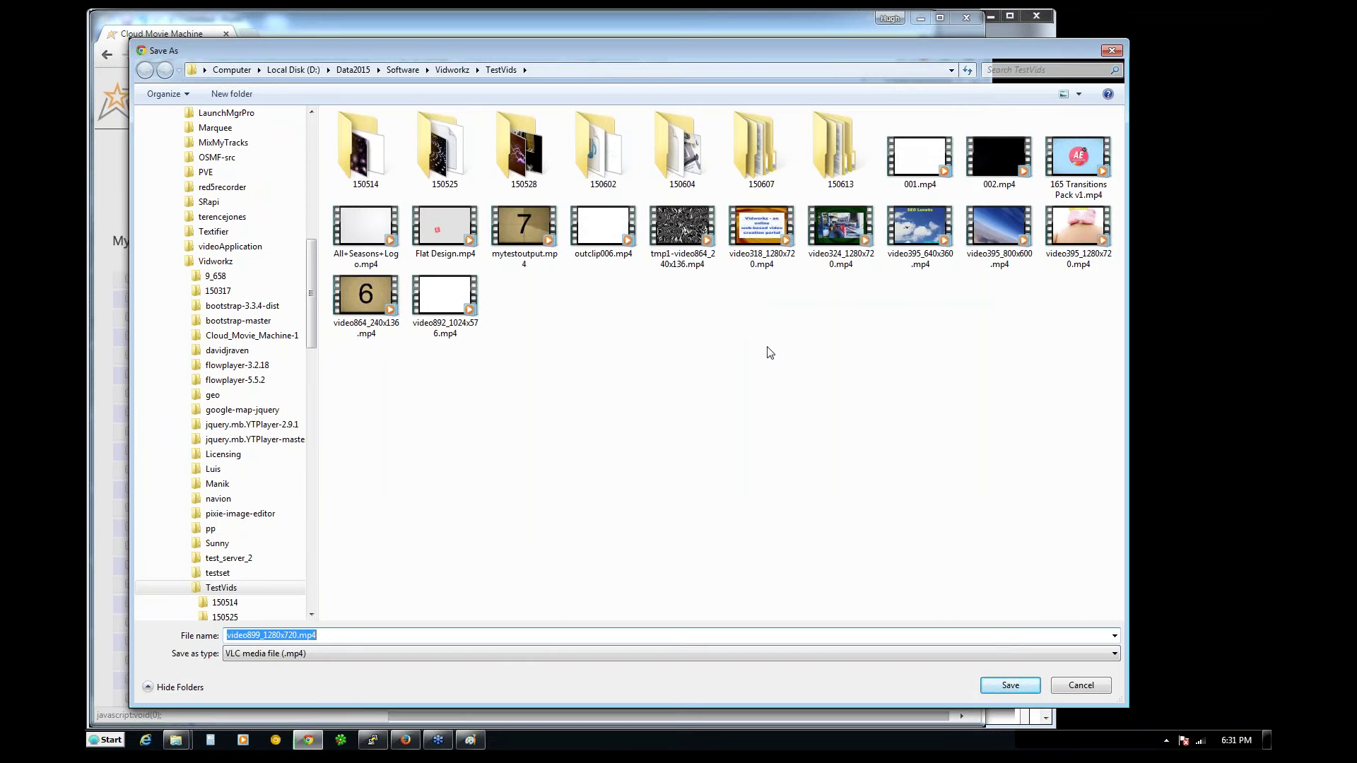
pyautogui.click(140, 52)
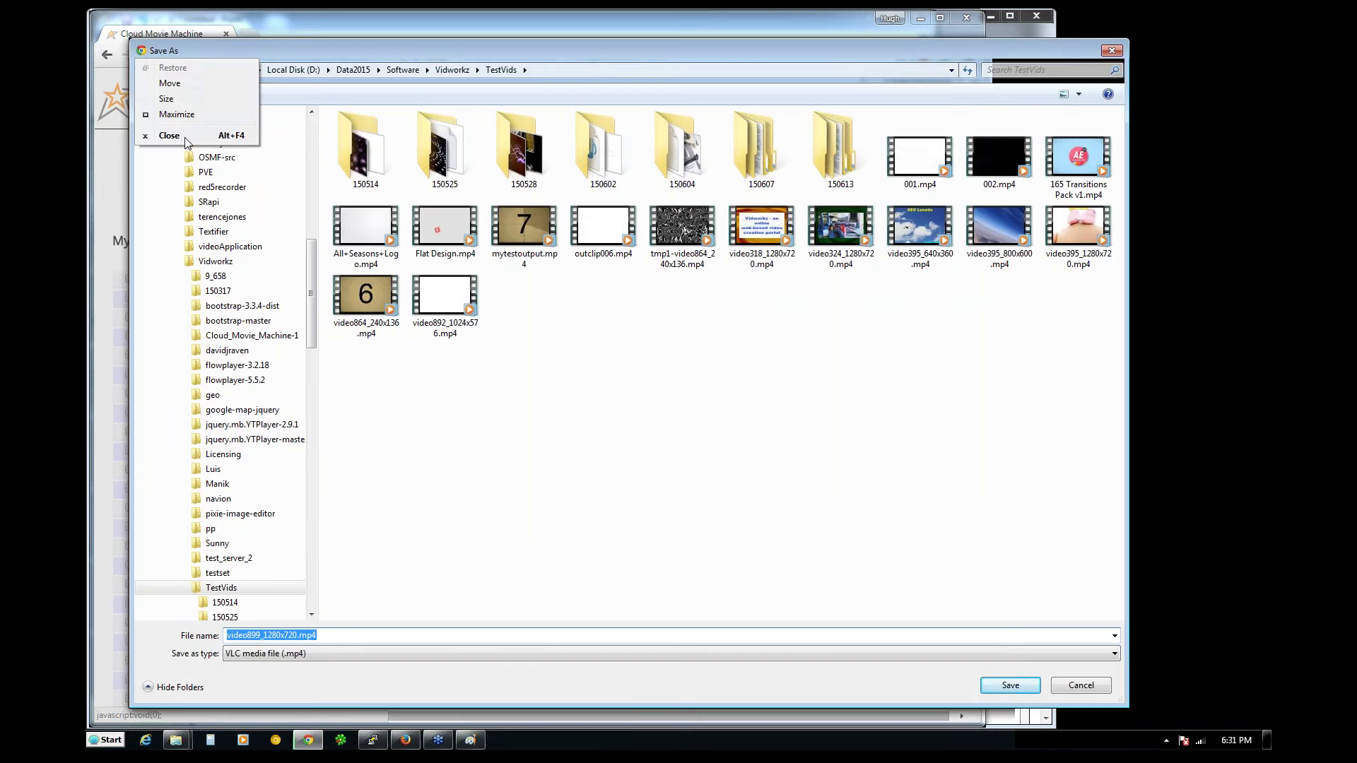
pyautogui.click(184, 138)
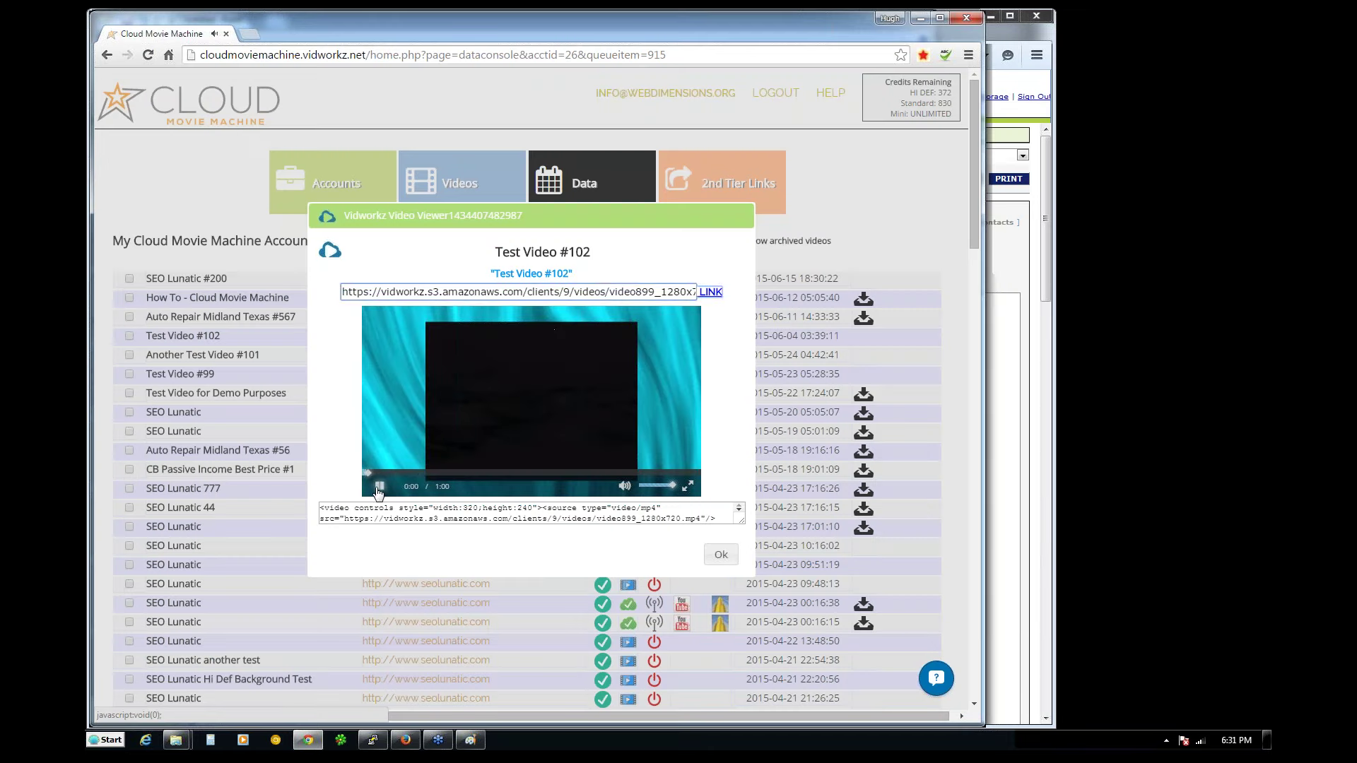
# - Pause Test Video #102, highlight its URL and its embed code, and close the video viewer
pyautogui.click(445, 291)
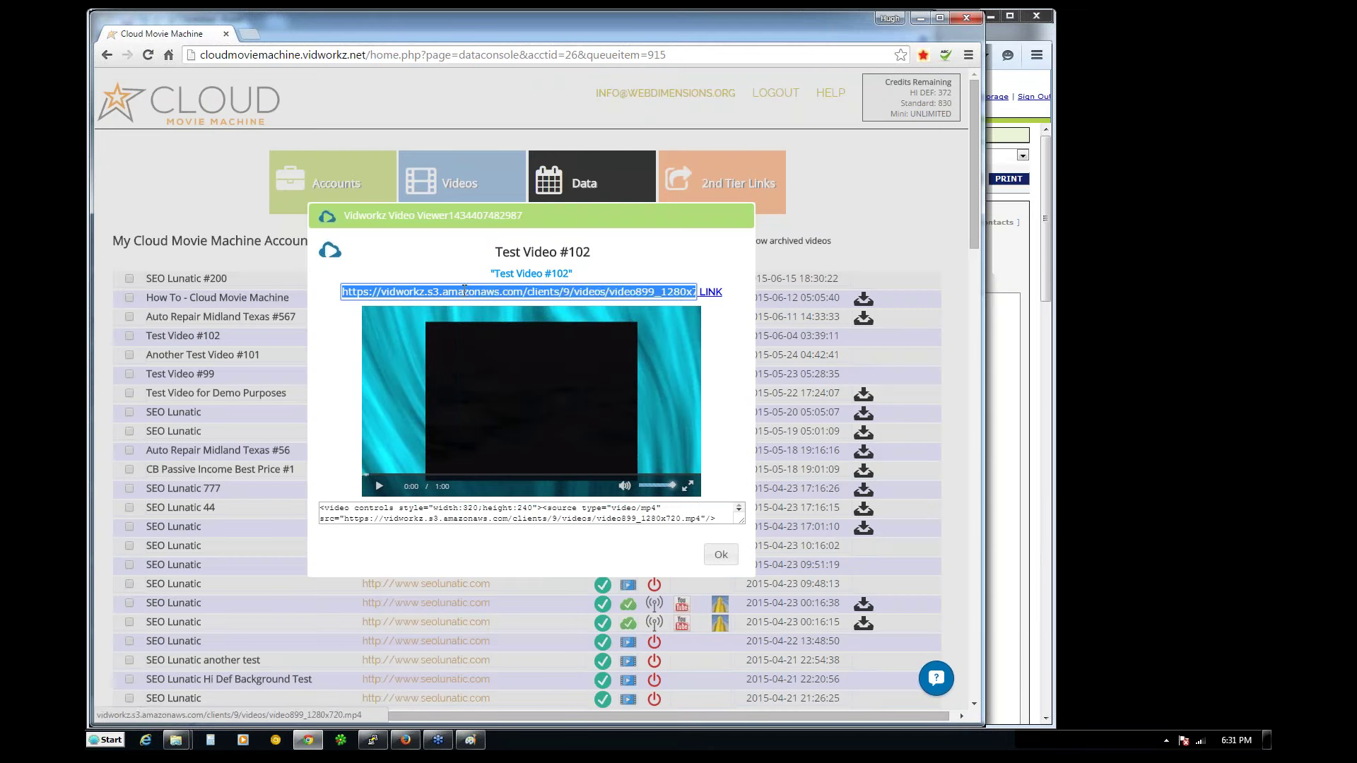
pyautogui.rightClick(464, 290)
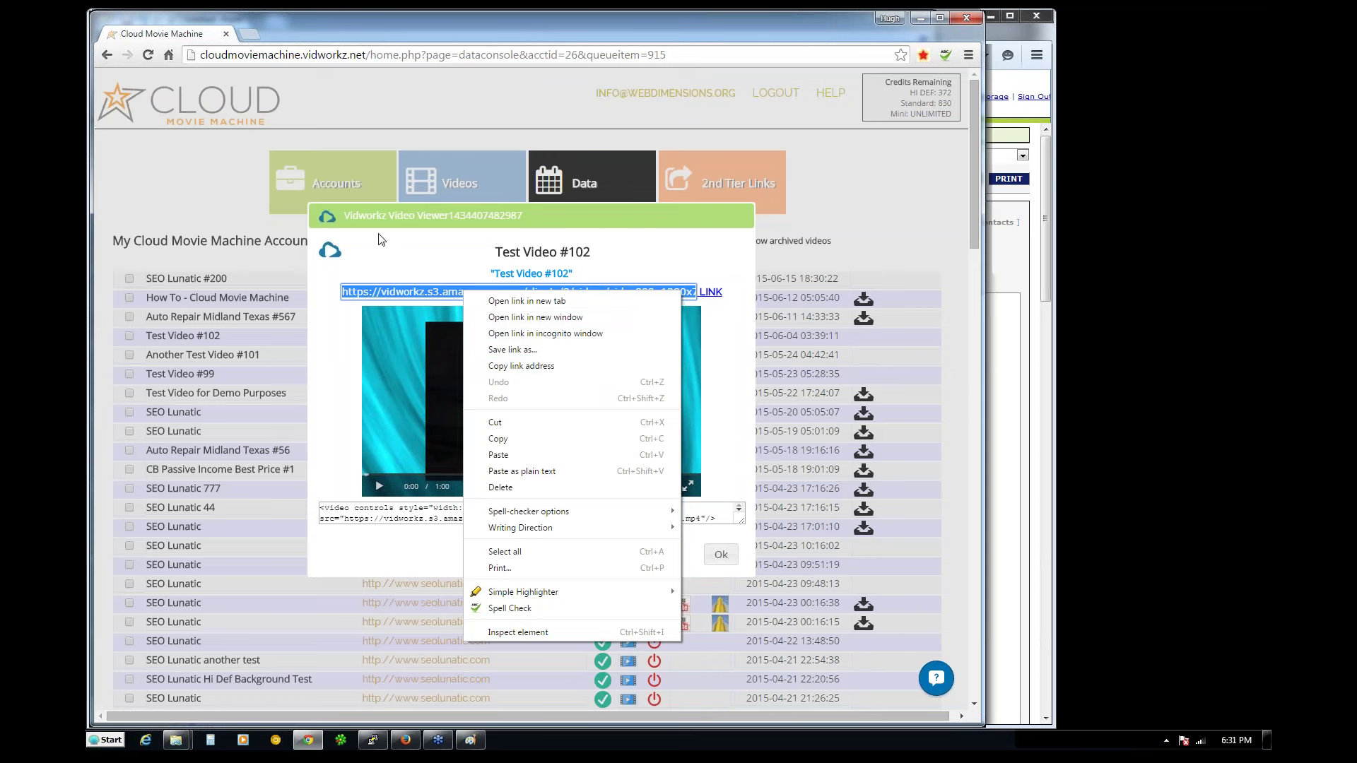
pyautogui.click(388, 255)
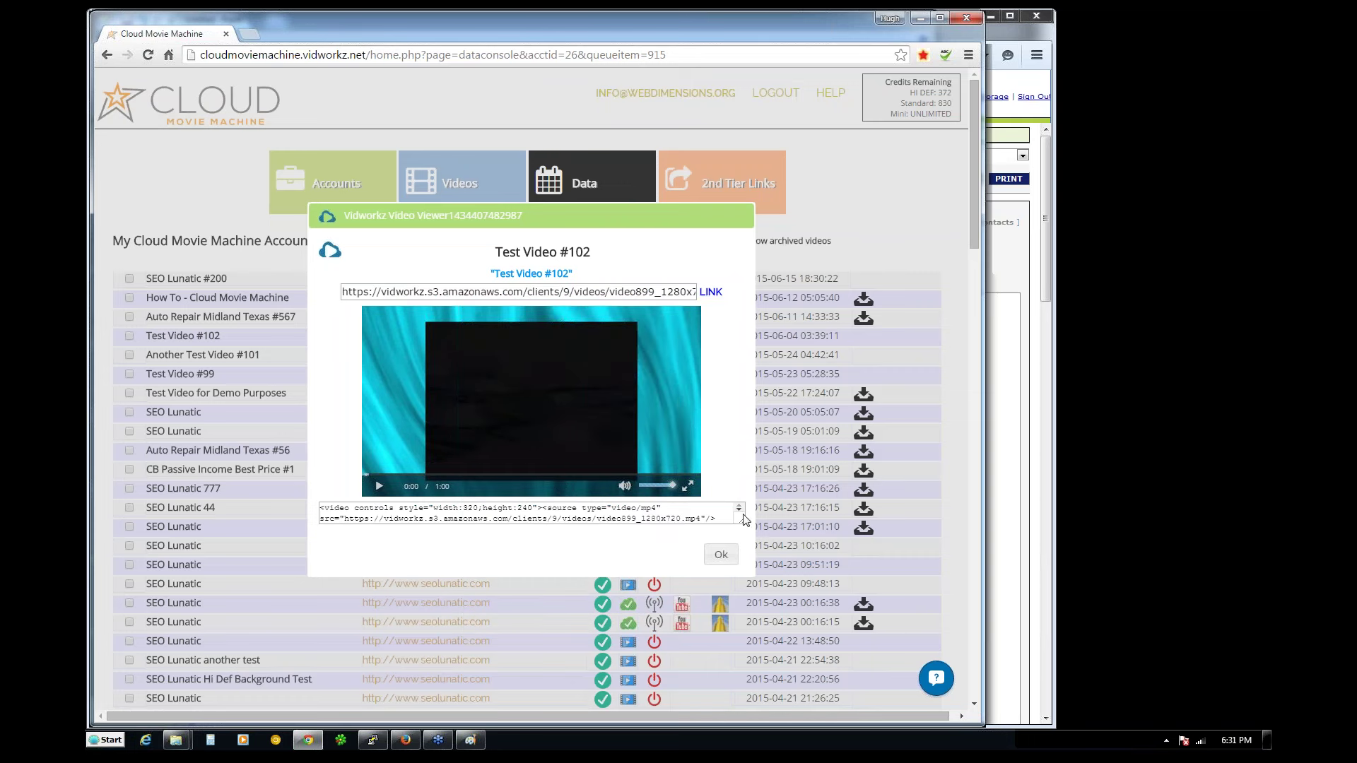
pyautogui.moveTo(743, 525); pyautogui.dragTo(291, 503)
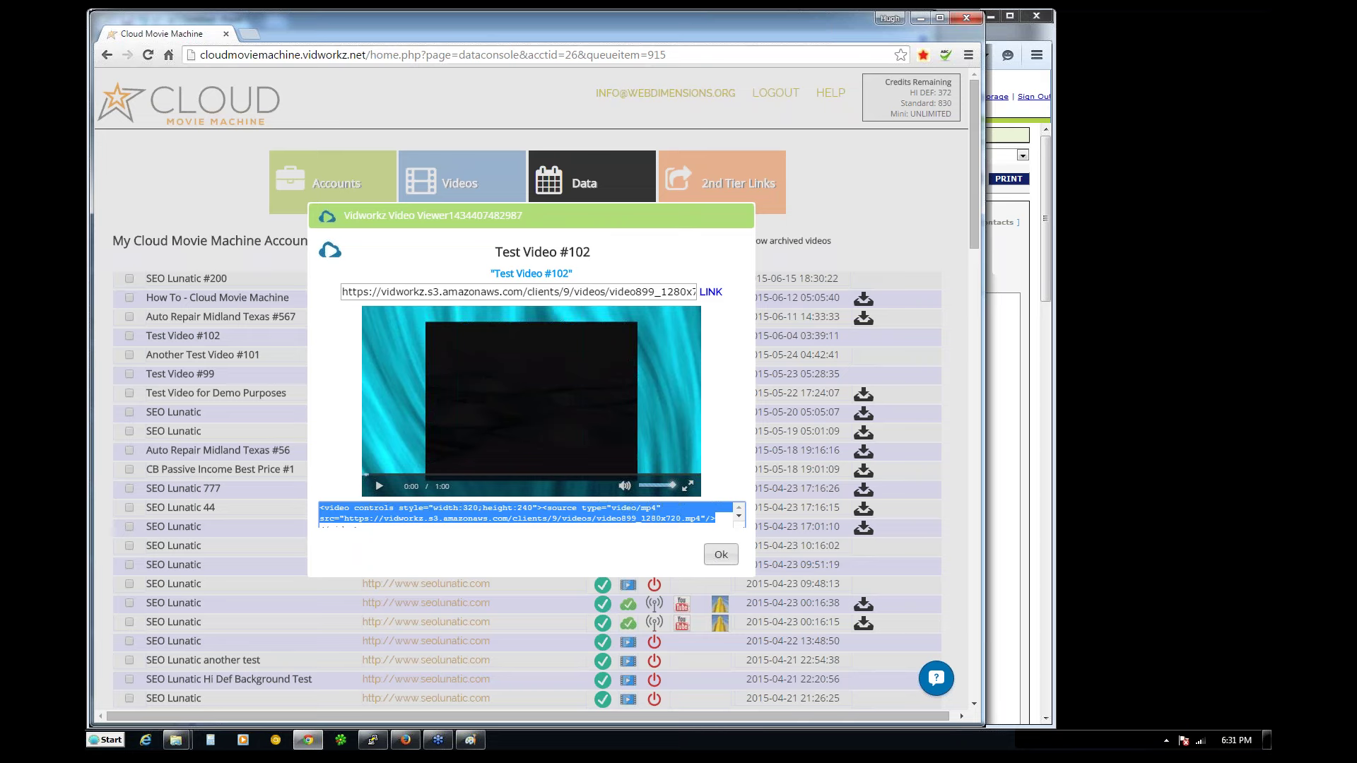
pyautogui.click(721, 556)
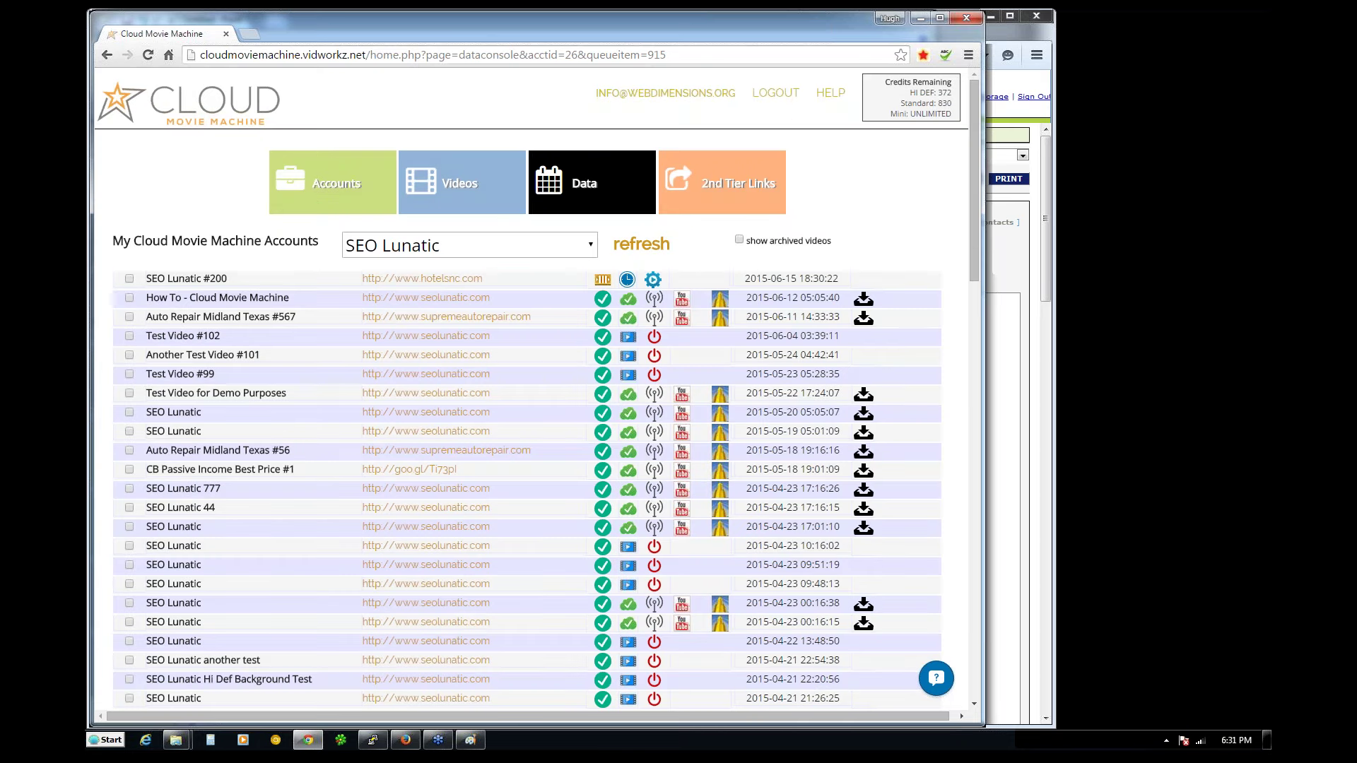
# - View the YouTube entry of How To - Cloud Movie Machine, highlight its iframe embed code and close the viewer
pyautogui.click(681, 304)
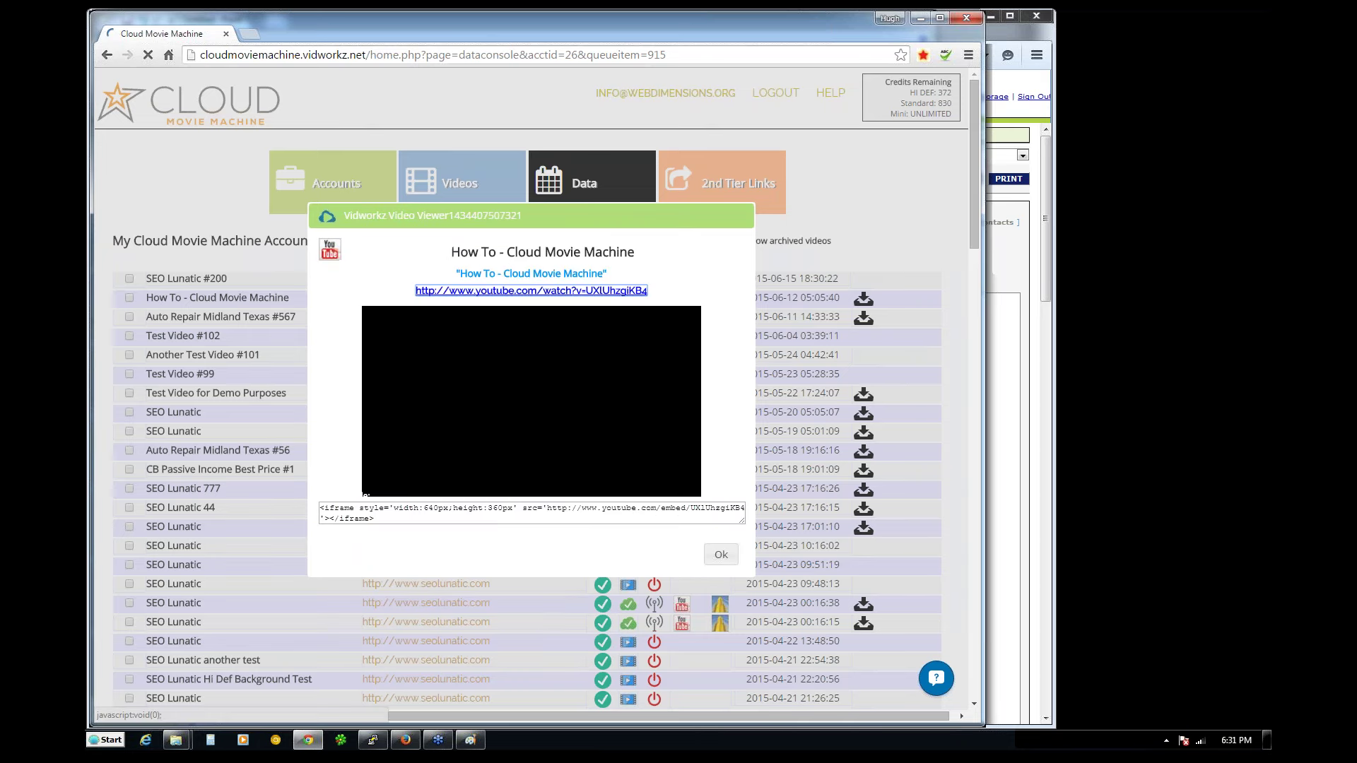
pyautogui.moveTo(645, 213); pyautogui.dragTo(600, 203)
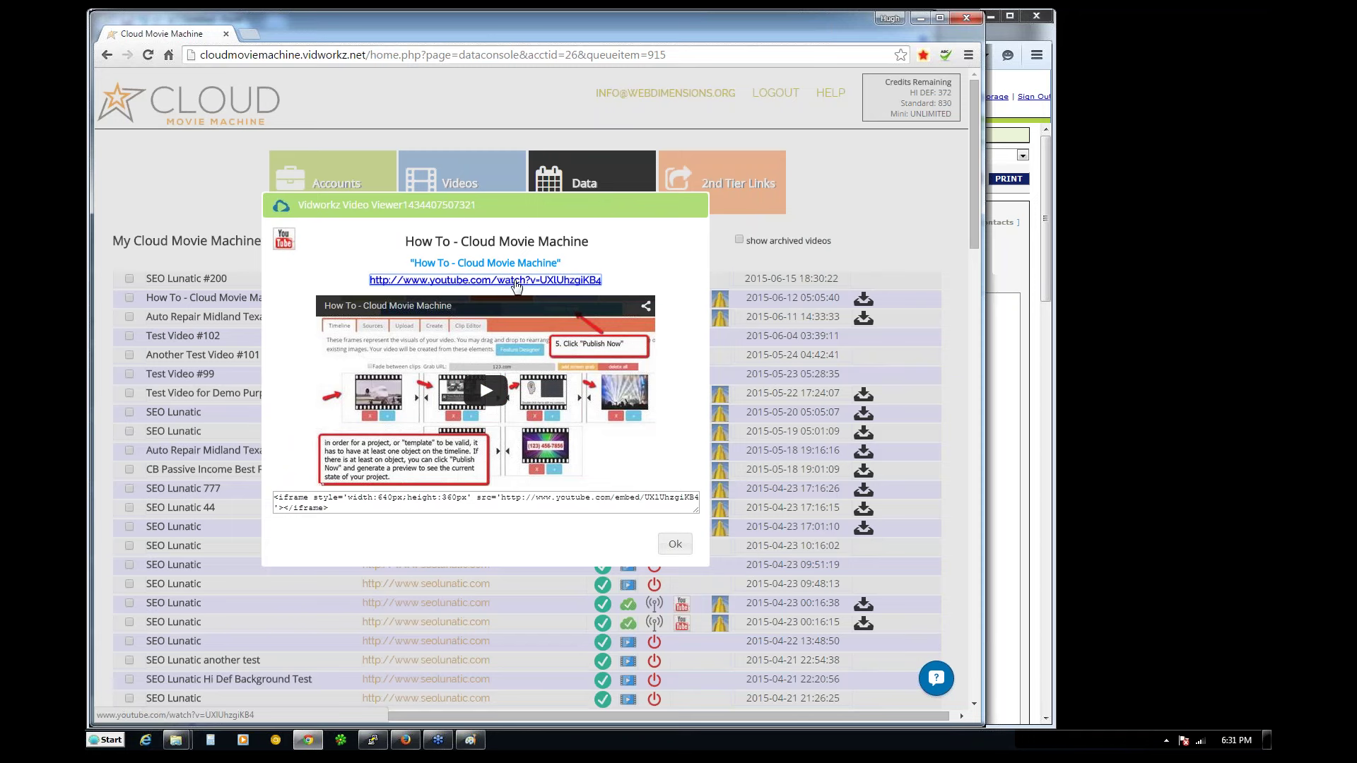
pyautogui.moveTo(357, 506); pyautogui.dragTo(264, 494)
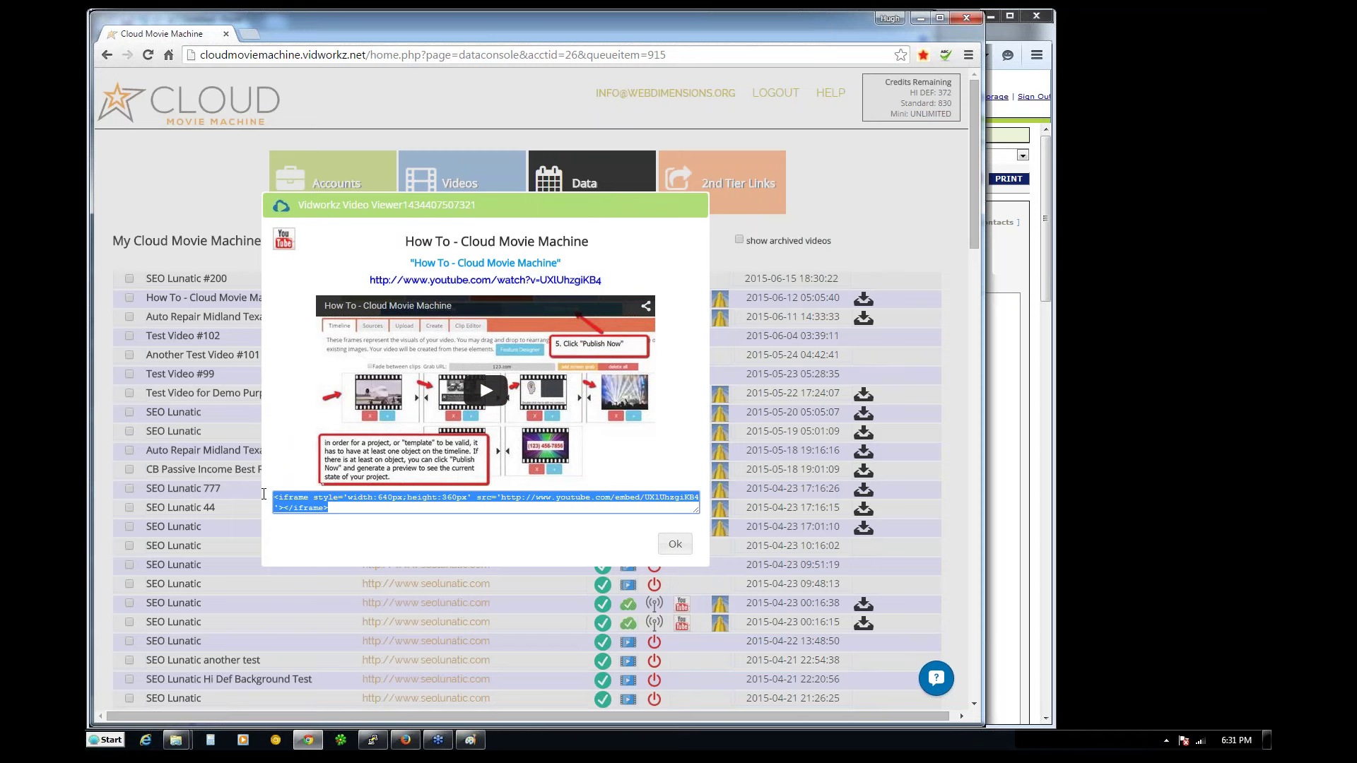
pyautogui.click(674, 544)
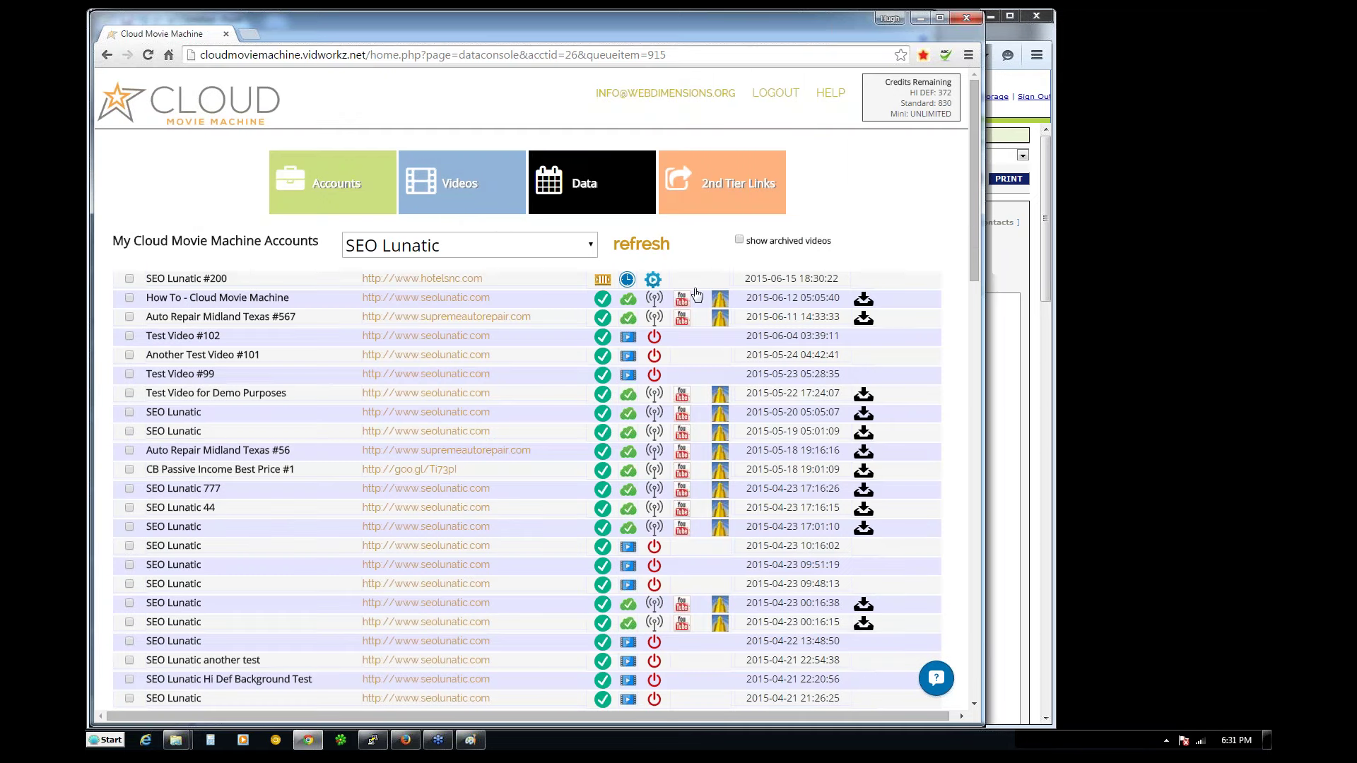
# - List the videos of the Beats for Days account, including the archived ones, and hide the archived videos again
pyautogui.moveTo(975, 224); pyautogui.dragTo(844, 206)
pyautogui.click(530, 245)
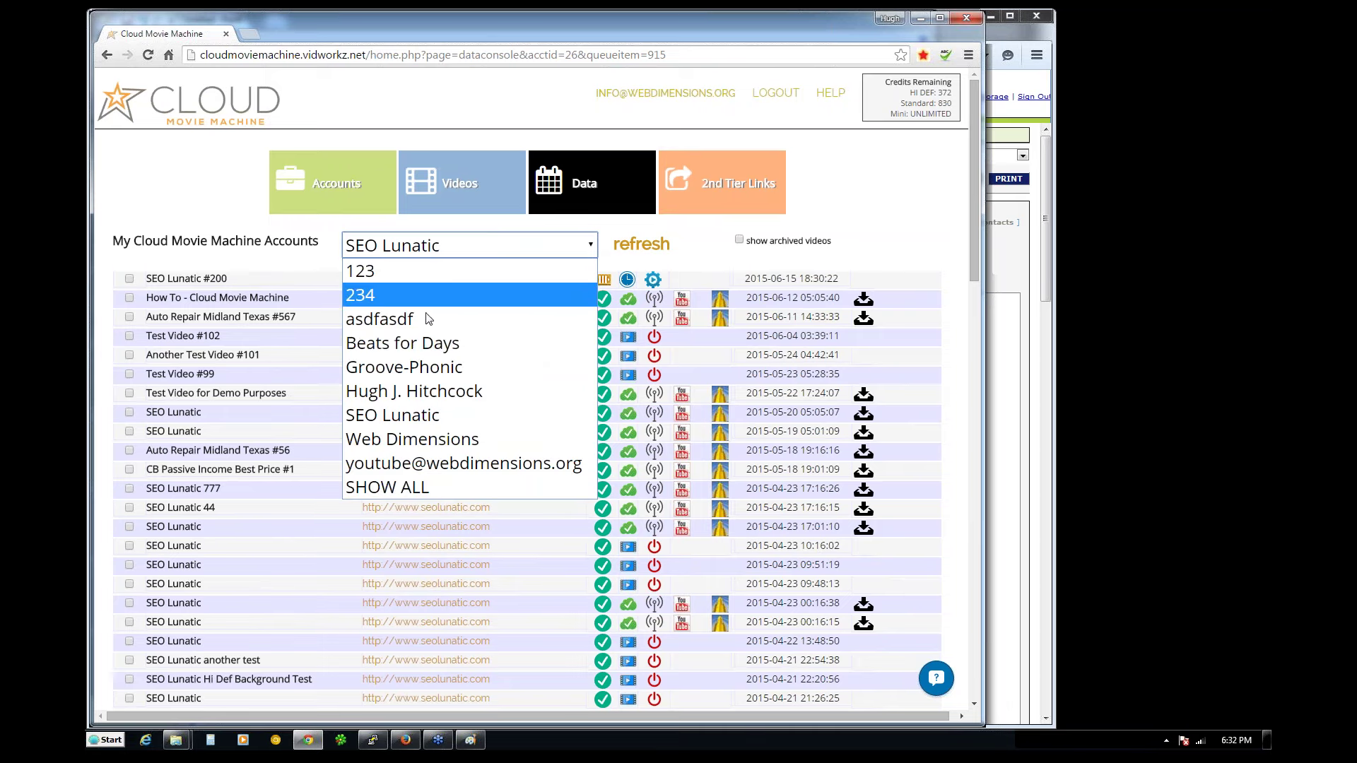
pyautogui.click(403, 345)
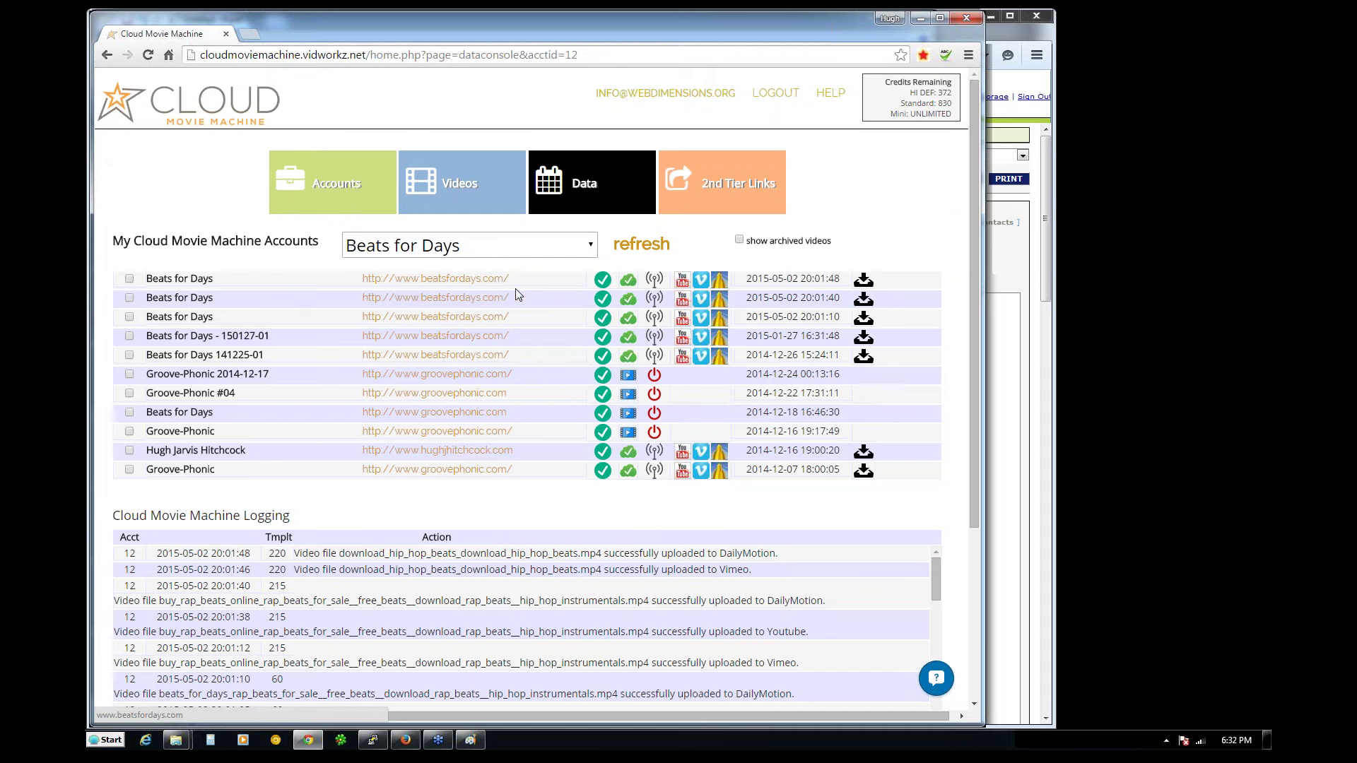
pyautogui.click(738, 241)
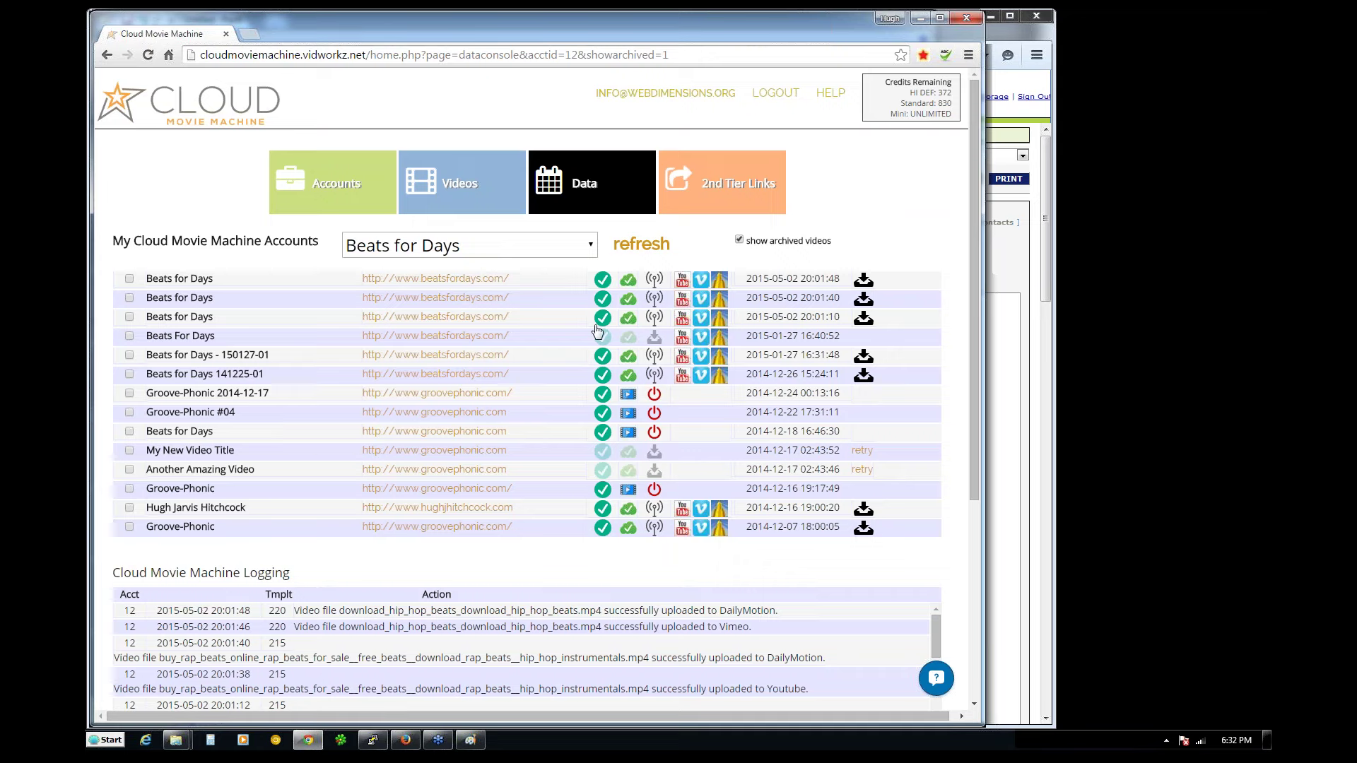
pyautogui.click(739, 240)
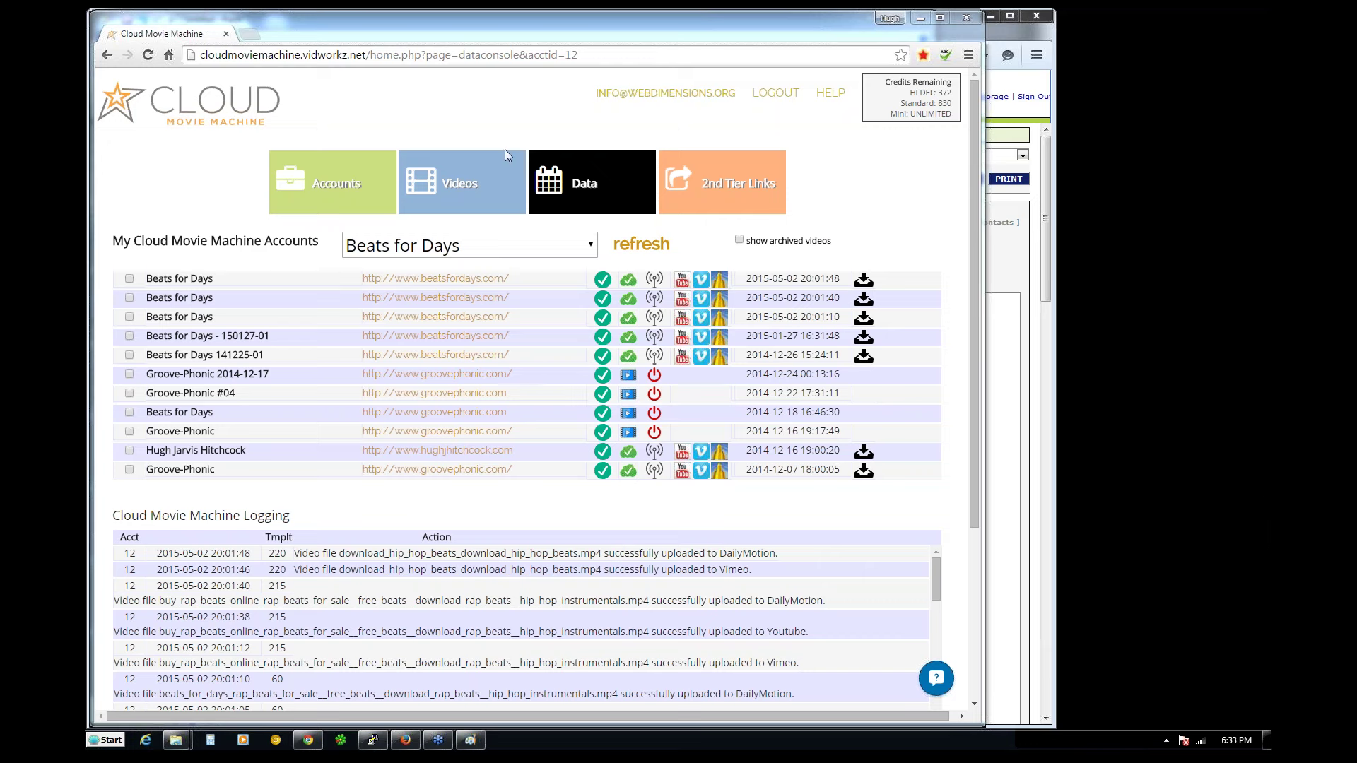
# - Load the Beats for Days template in the video settings and open the slide creation section of its visuals
pyautogui.click(468, 185)
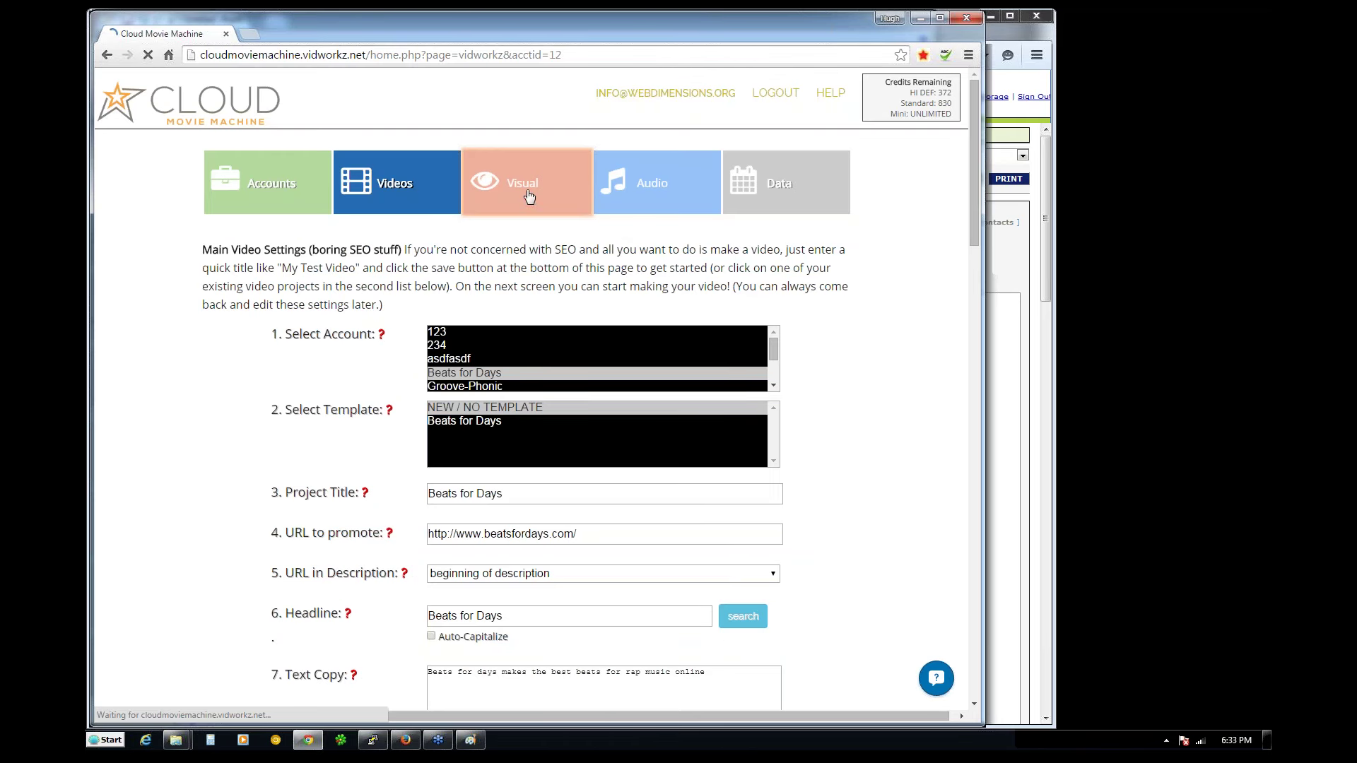
pyautogui.click(486, 422)
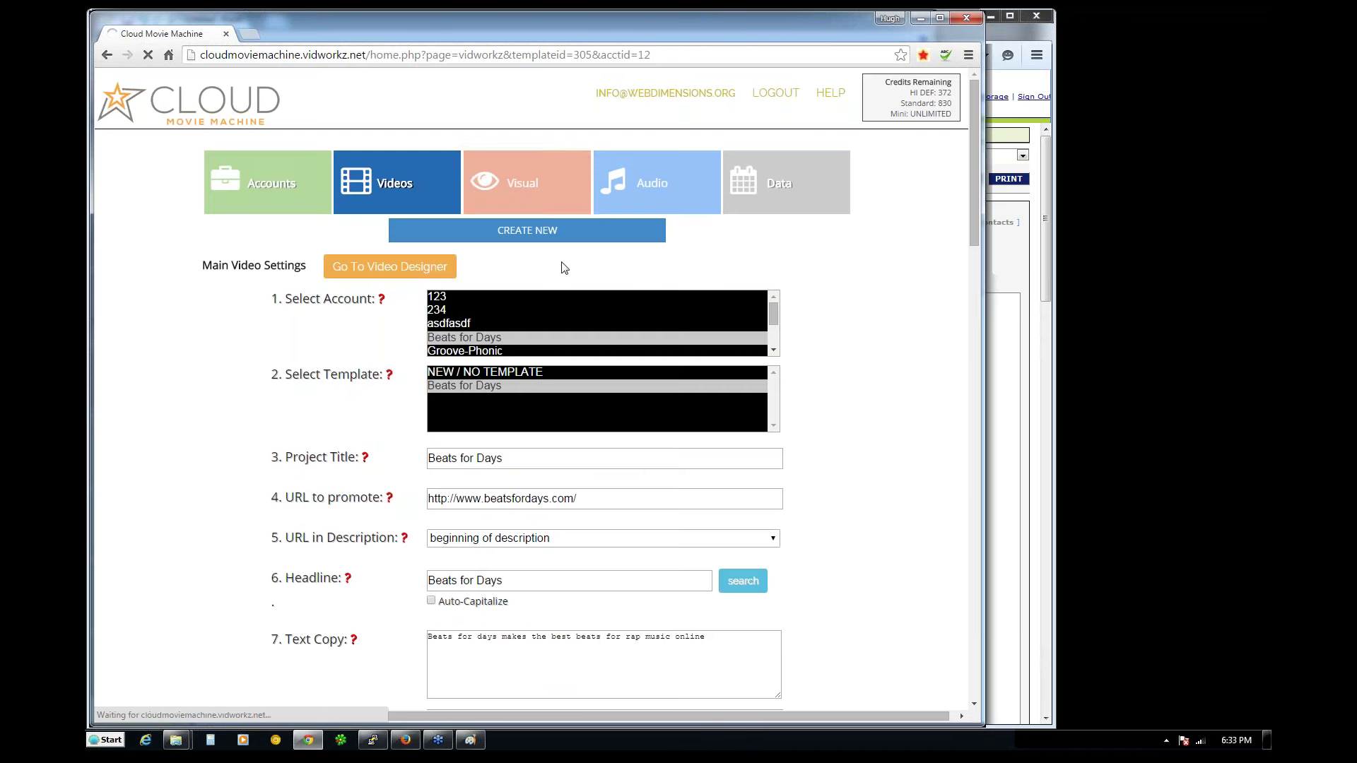
pyautogui.click(523, 186)
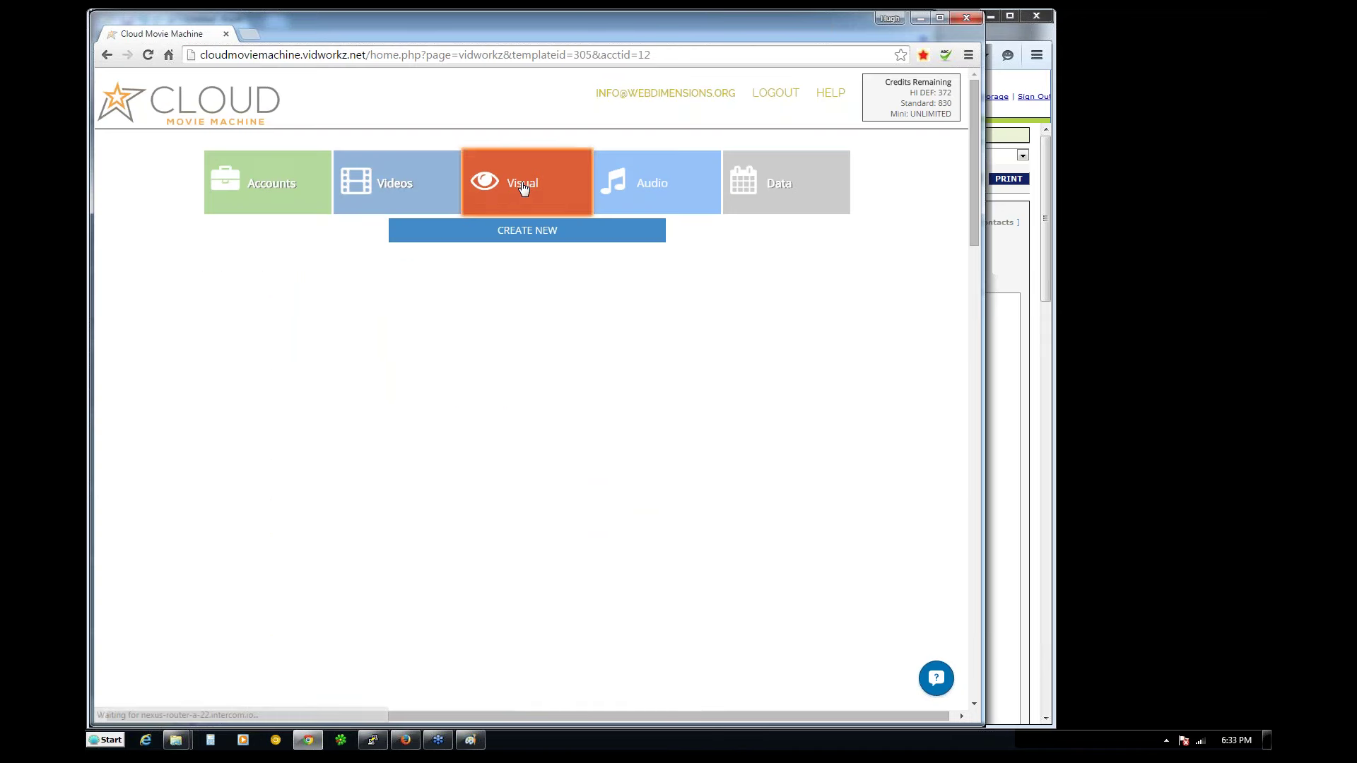
pyautogui.click(343, 265)
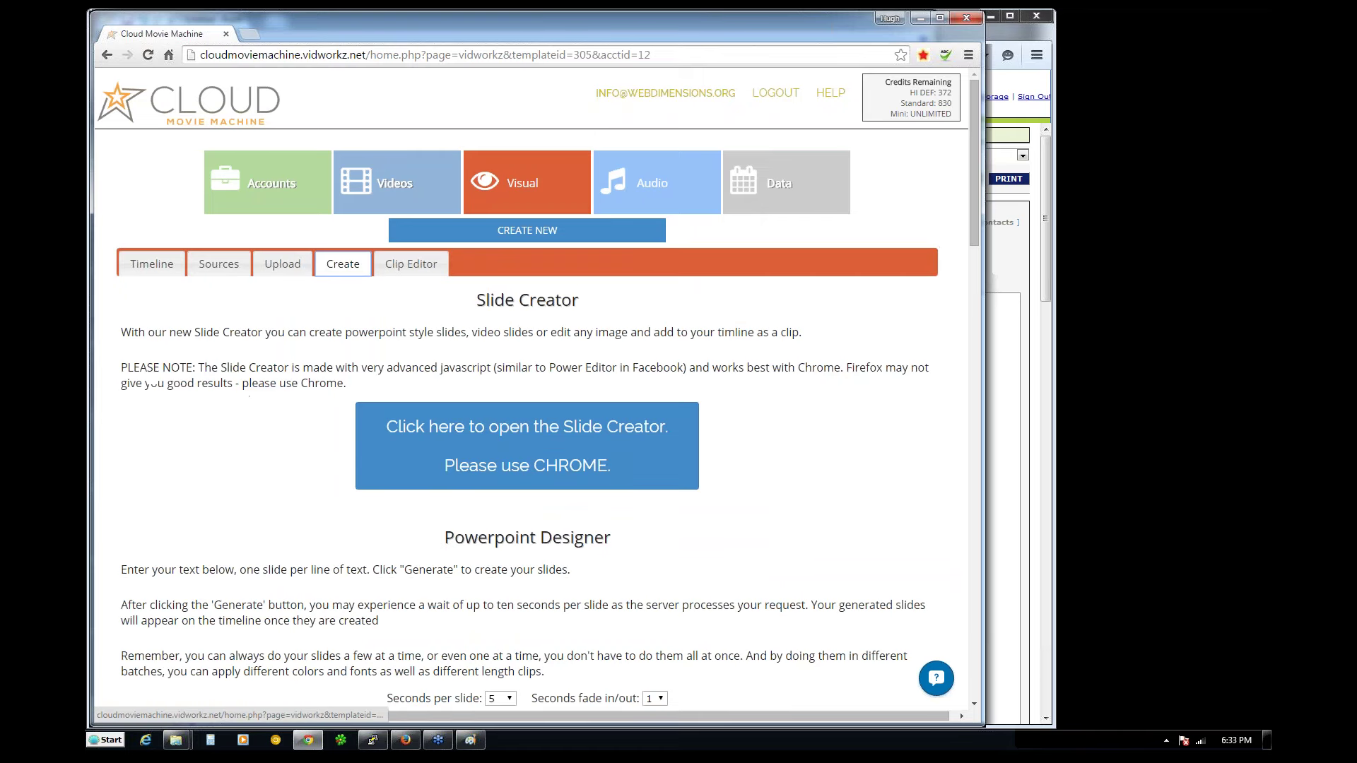
# - Open the Clip Editor in the template's visuals and view its S3 or YouTube video import form twice, closing it without importing
pyautogui.click(411, 264)
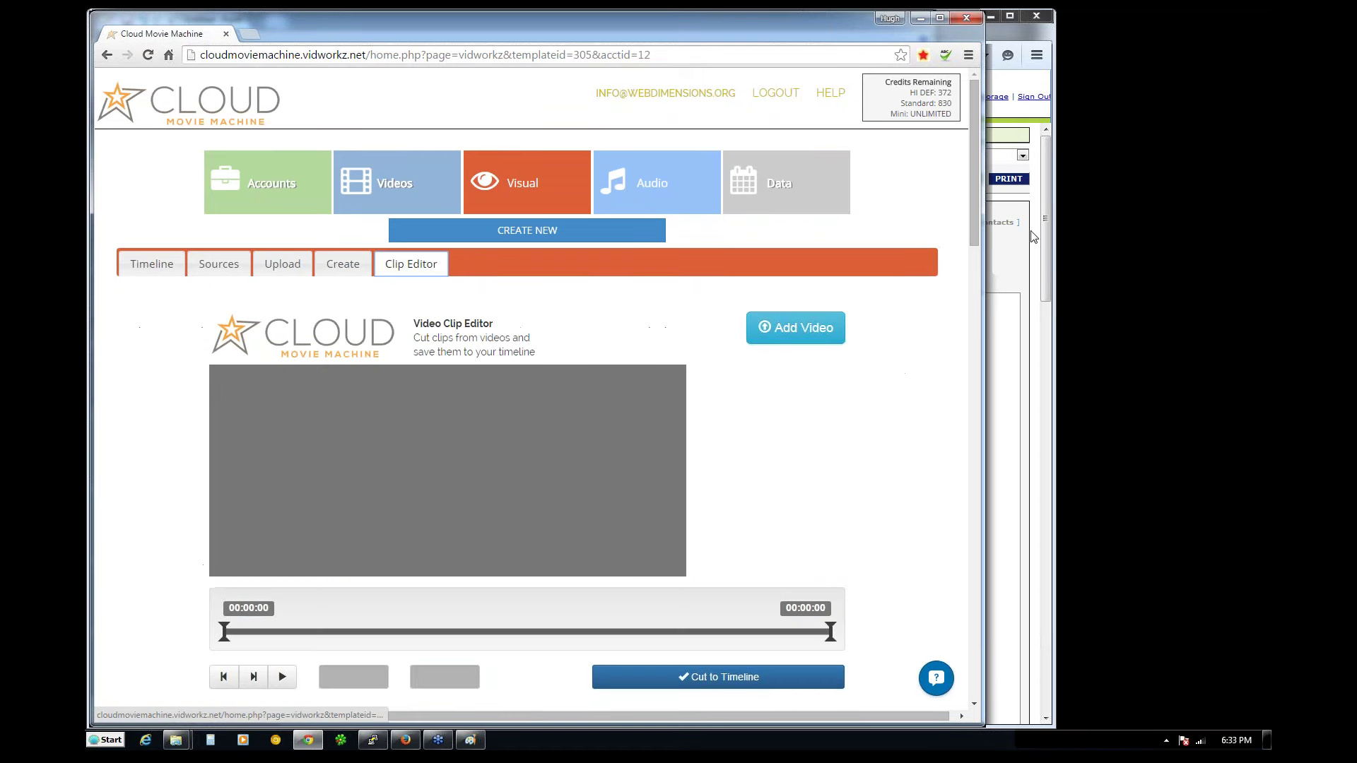
pyautogui.moveTo(973, 189); pyautogui.dragTo(974, 206)
pyautogui.click(785, 262)
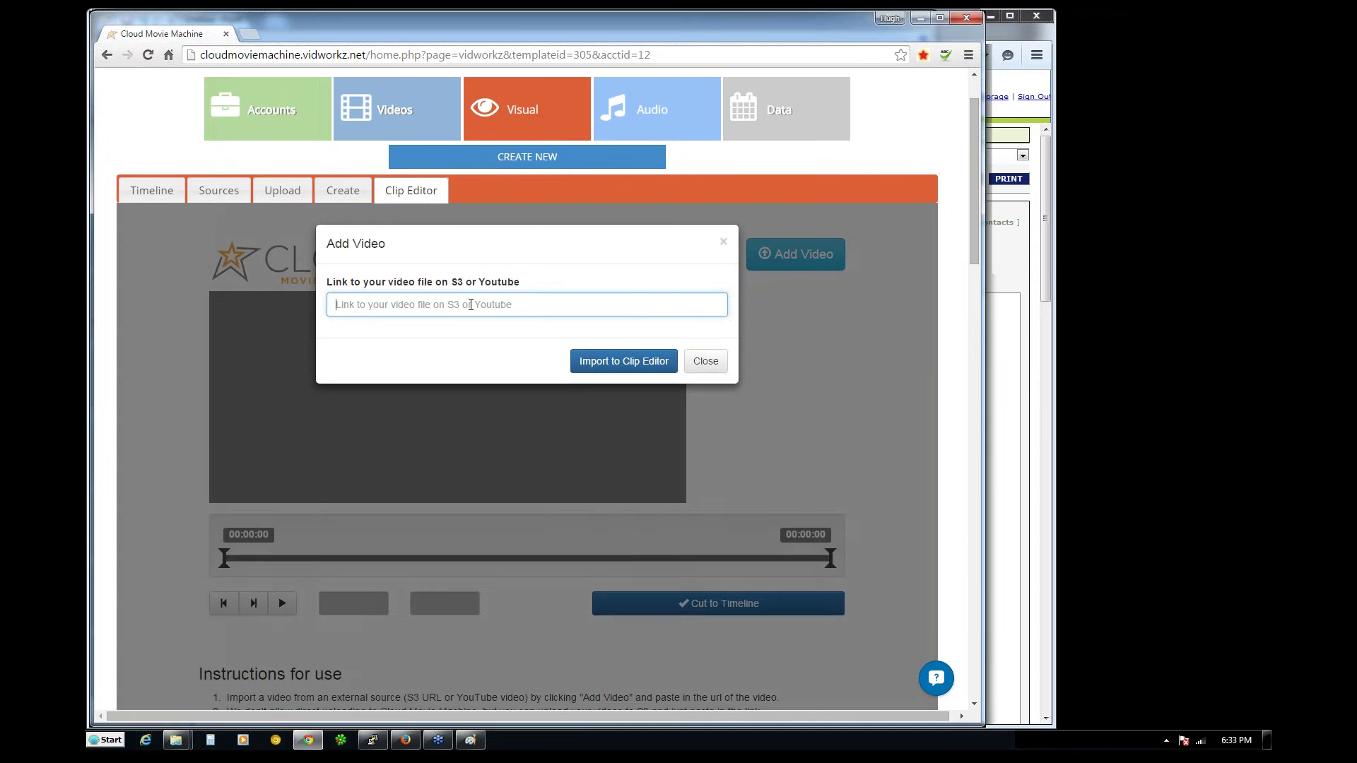
pyautogui.click(707, 361)
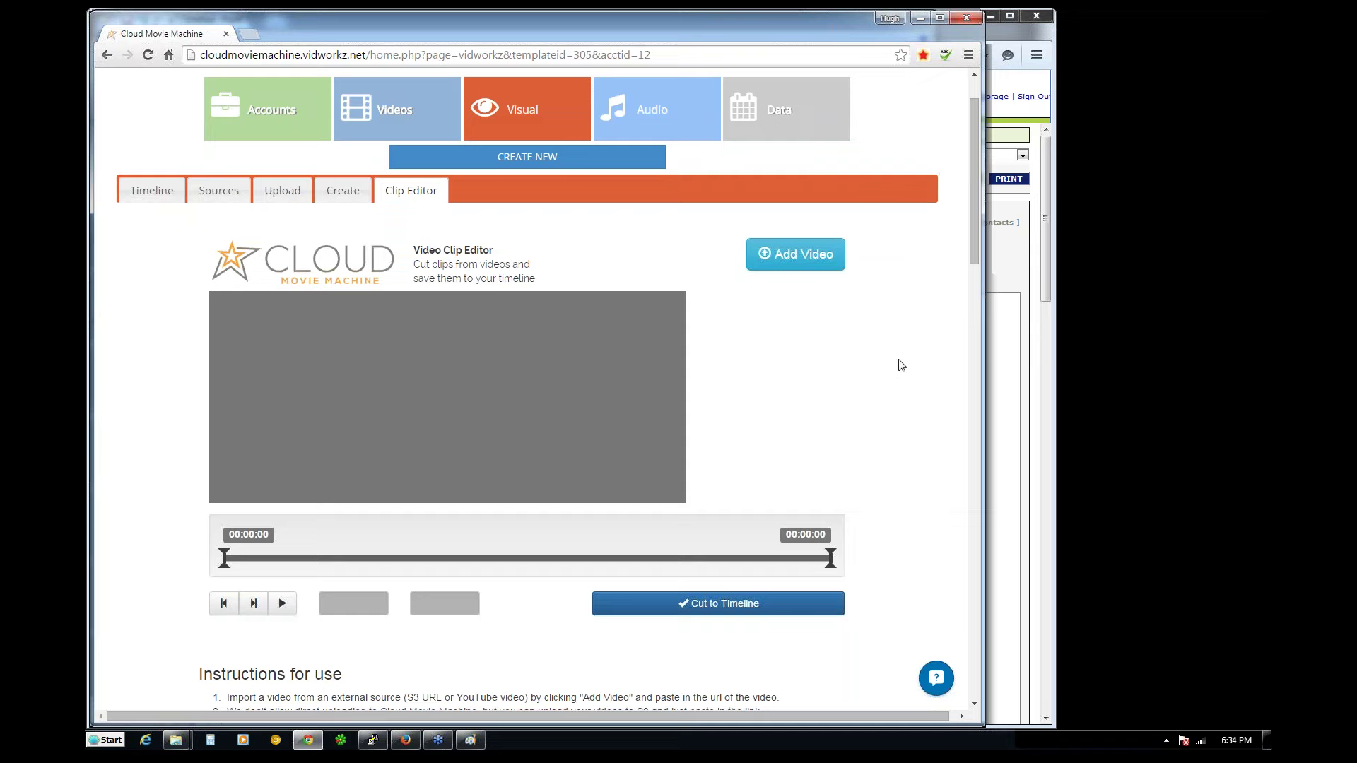
pyautogui.click(786, 261)
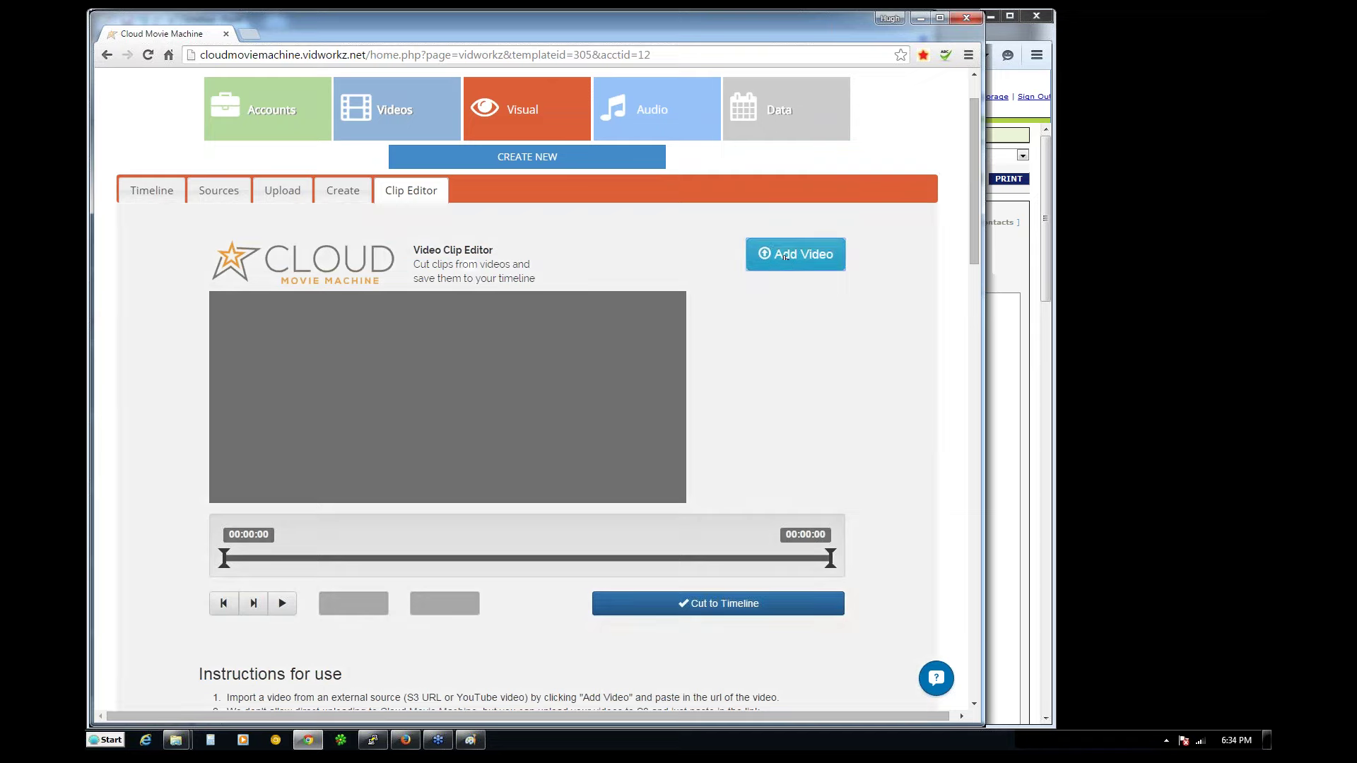
pyautogui.click(704, 362)
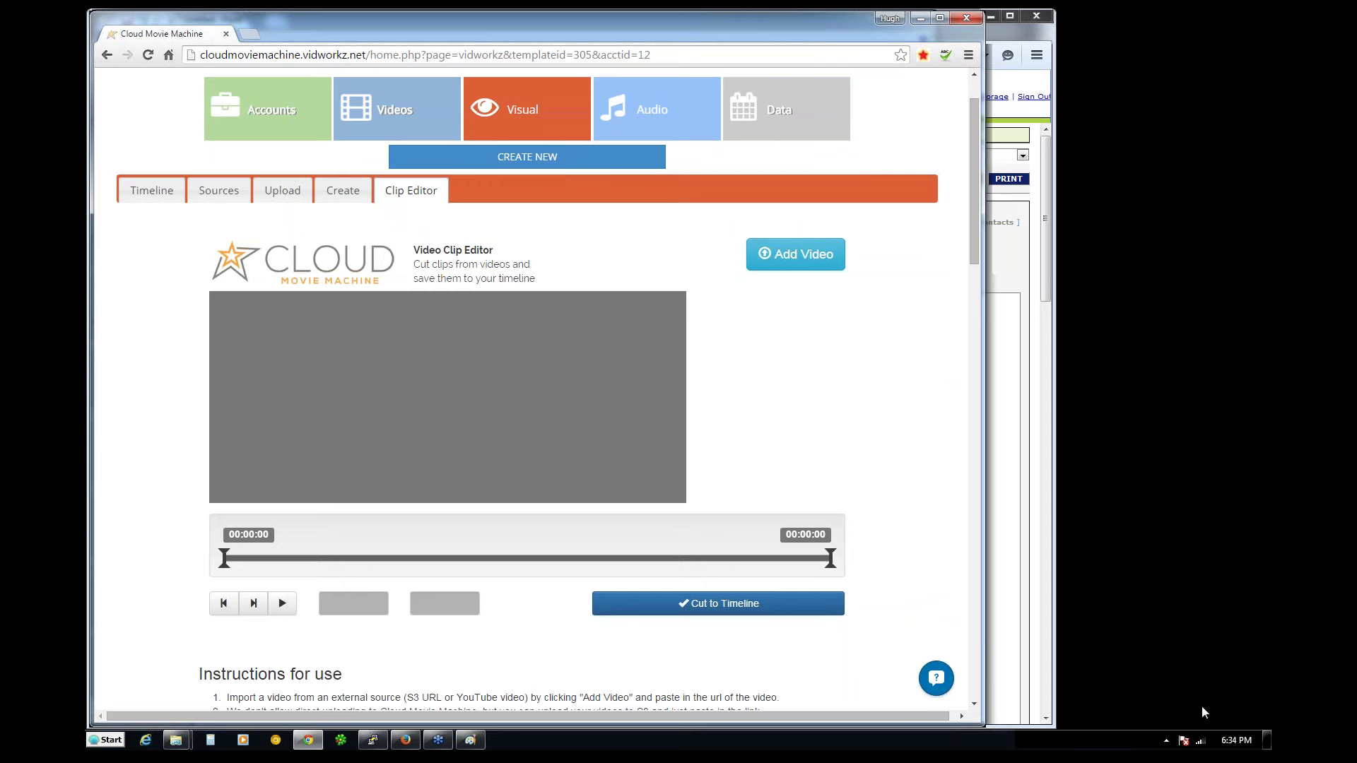
pyautogui.click(1128, 552)
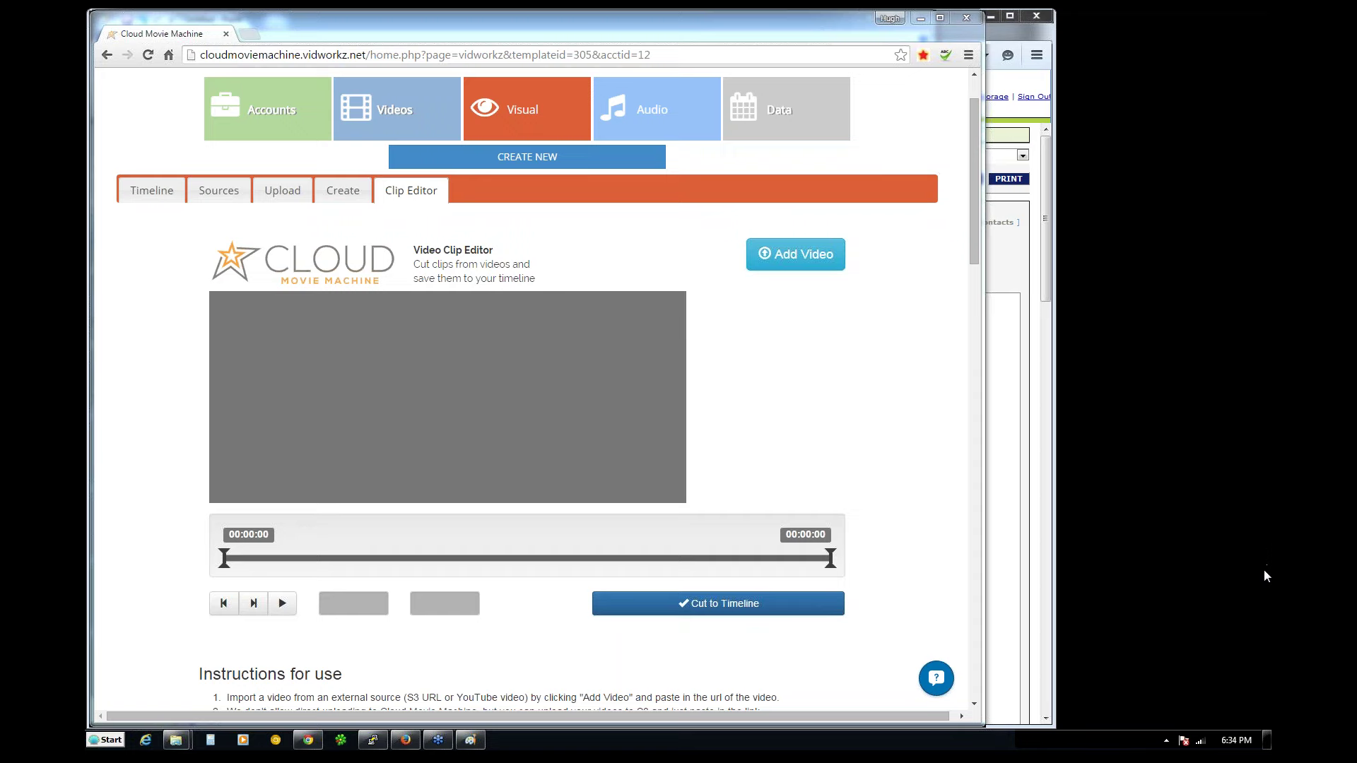
# - View the Cloud Movie Machine case studies from the home page and return to the Beats for Days template settings
pyautogui.click(975, 92)
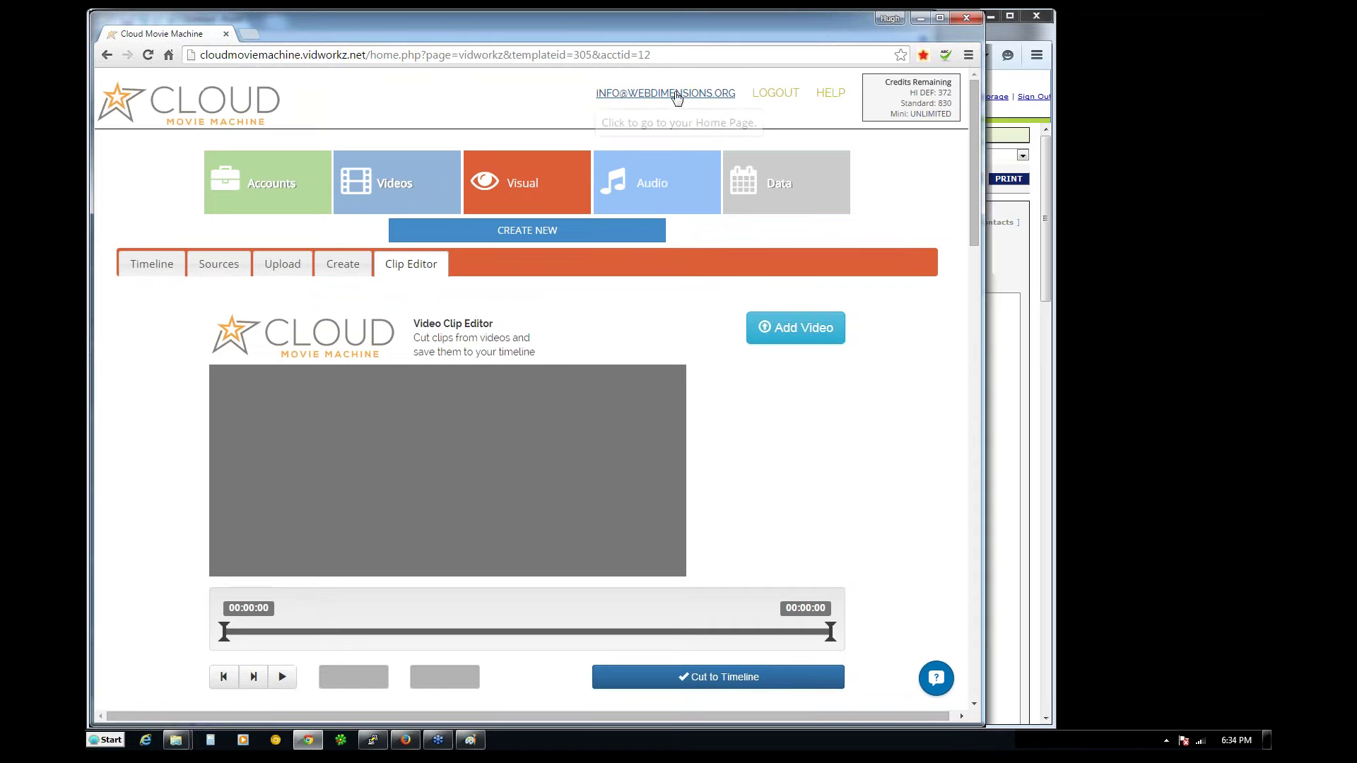
pyautogui.click(676, 95)
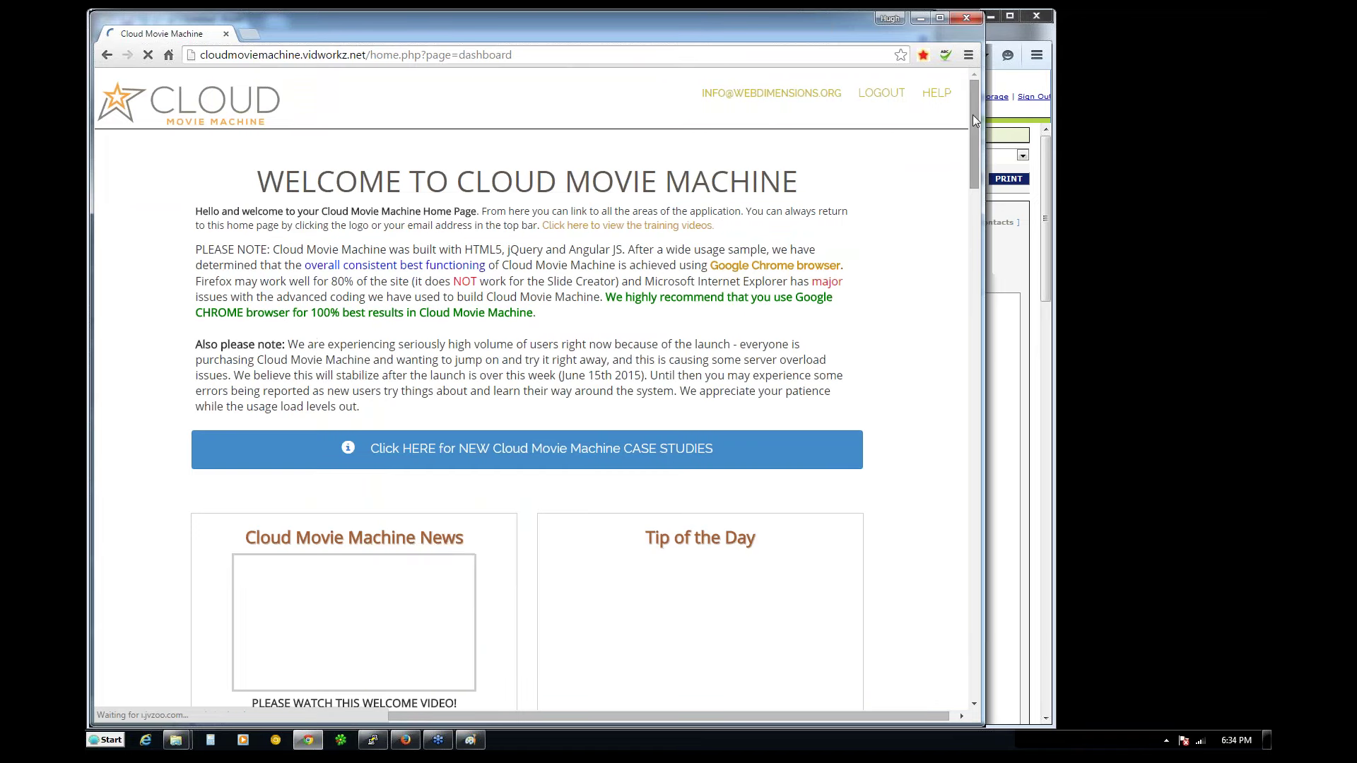
pyautogui.click(473, 454)
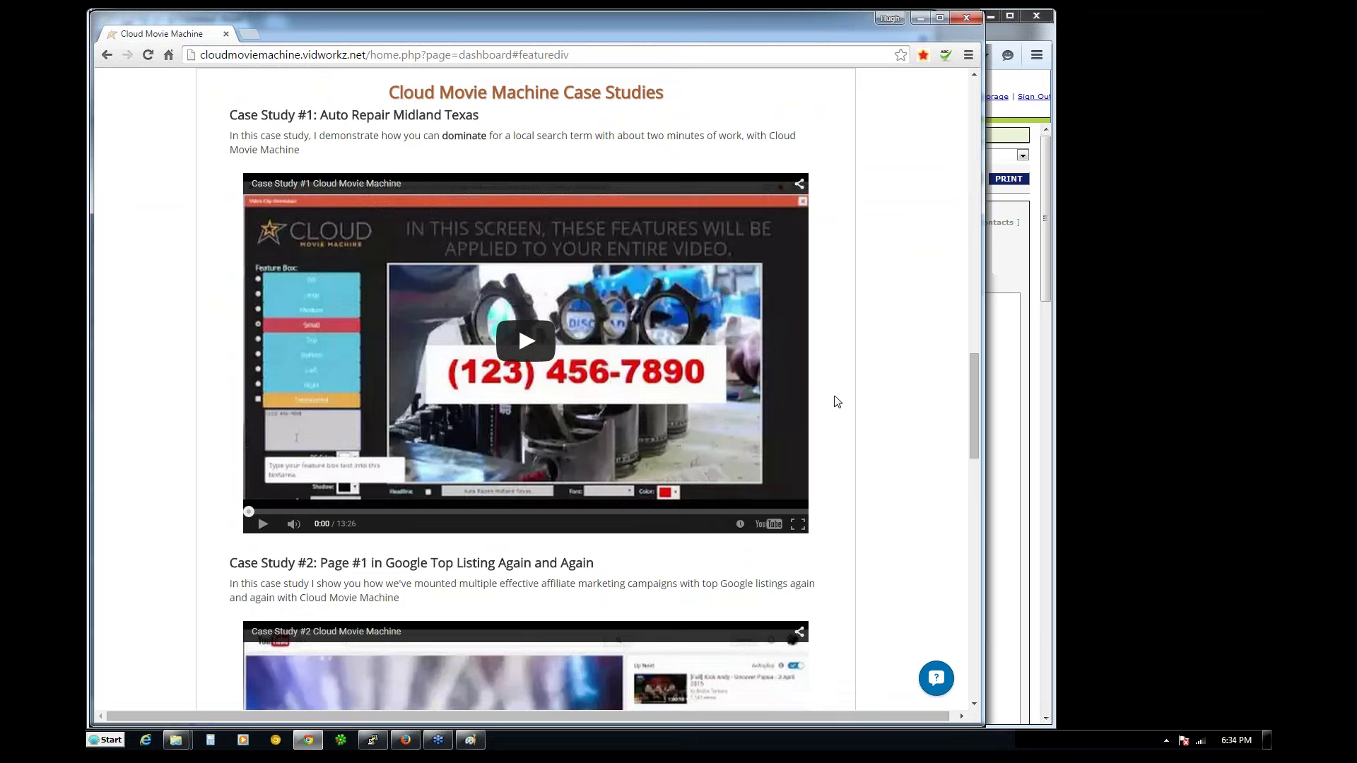
pyautogui.click(1120, 537)
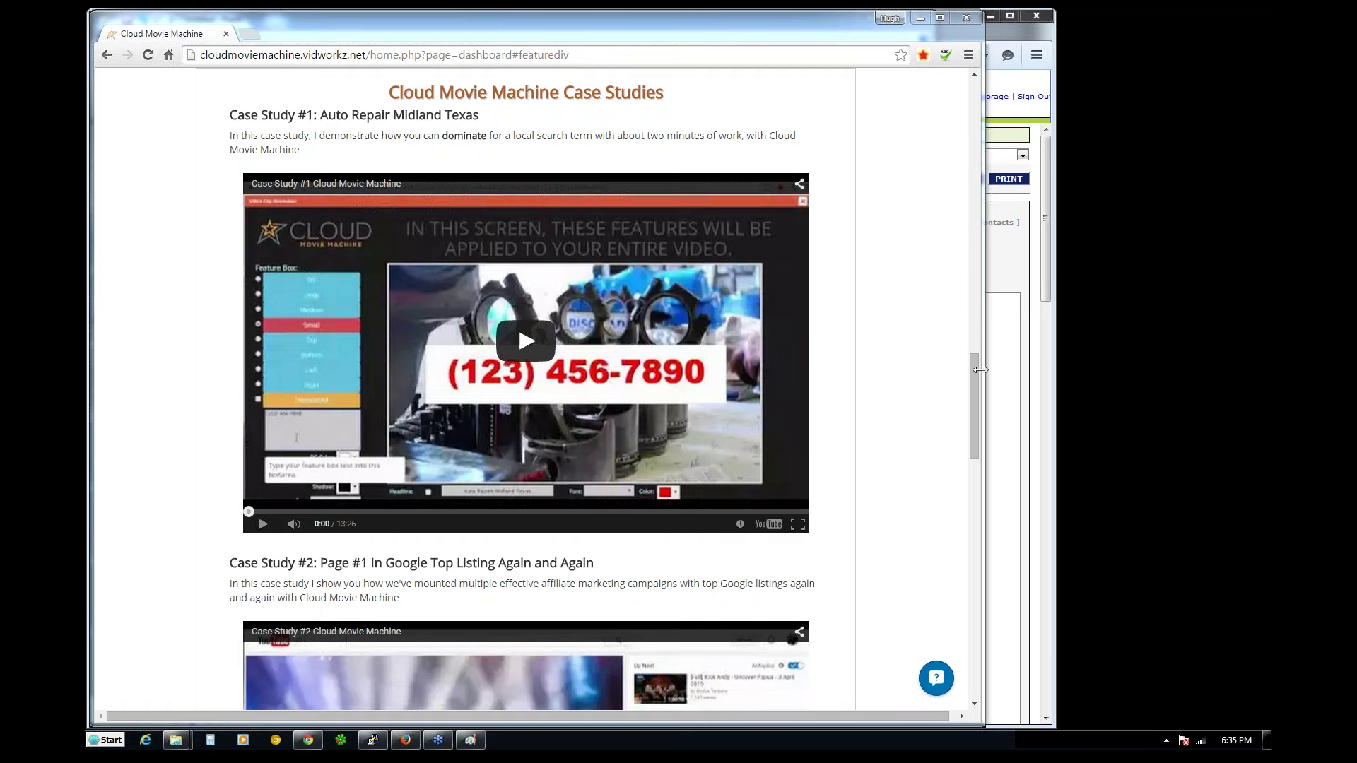
pyautogui.click(107, 55)
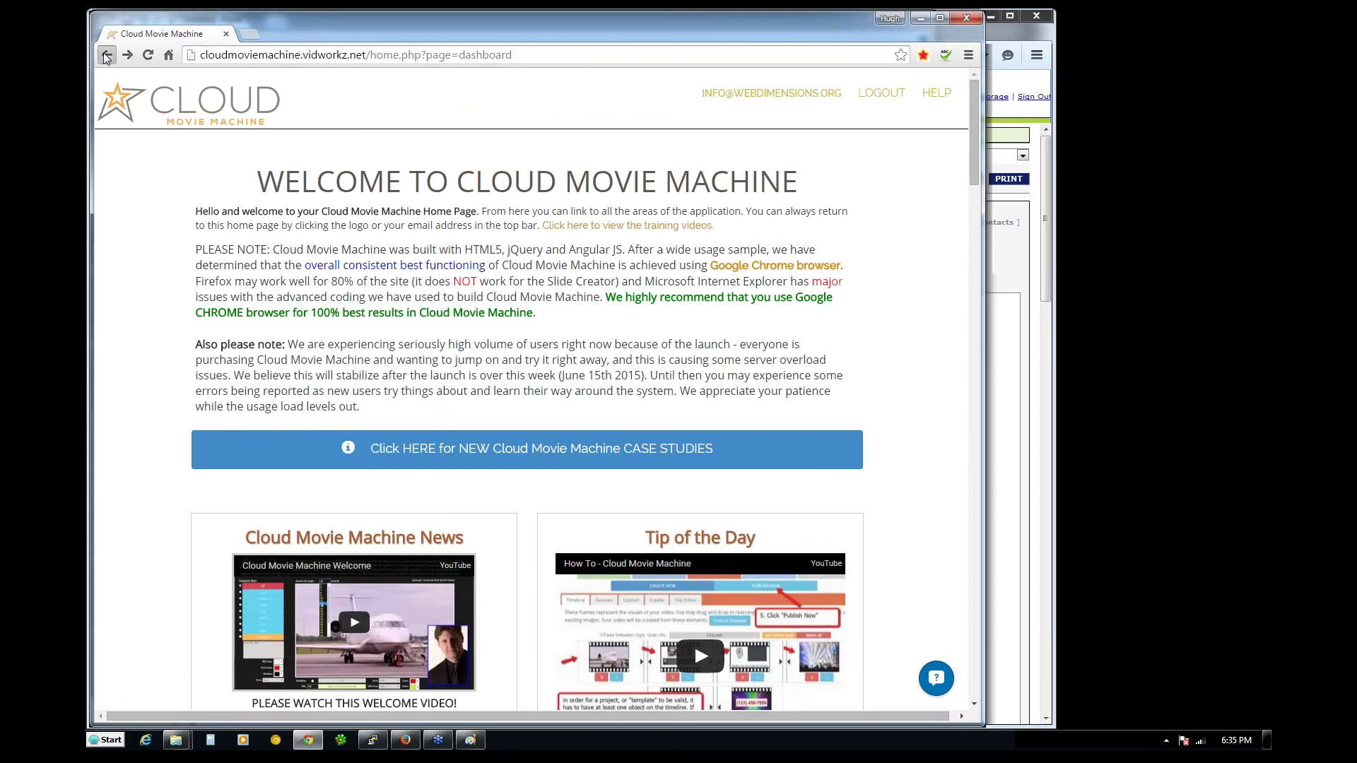
pyautogui.click(107, 57)
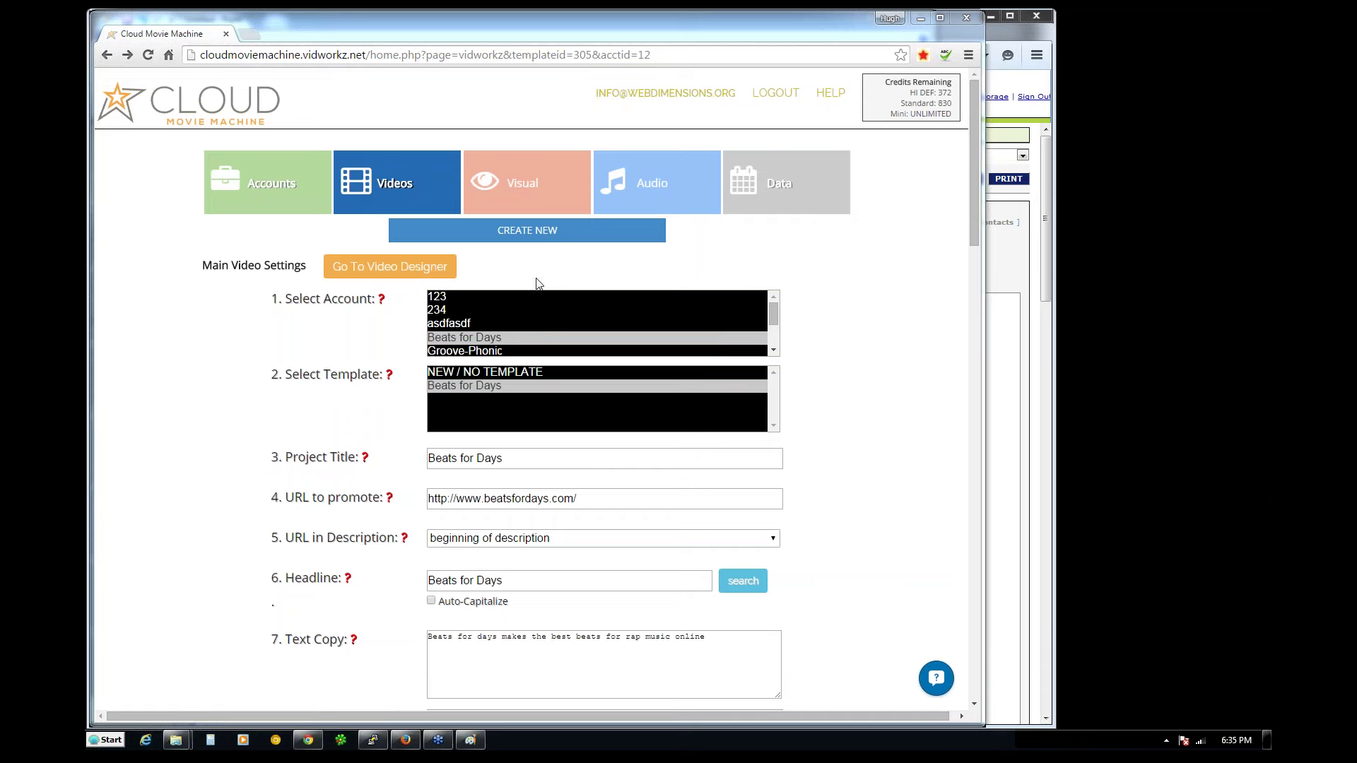
# - Look through the template's audio elements and open the file chooser for uploading audio tracks
pyautogui.click(655, 191)
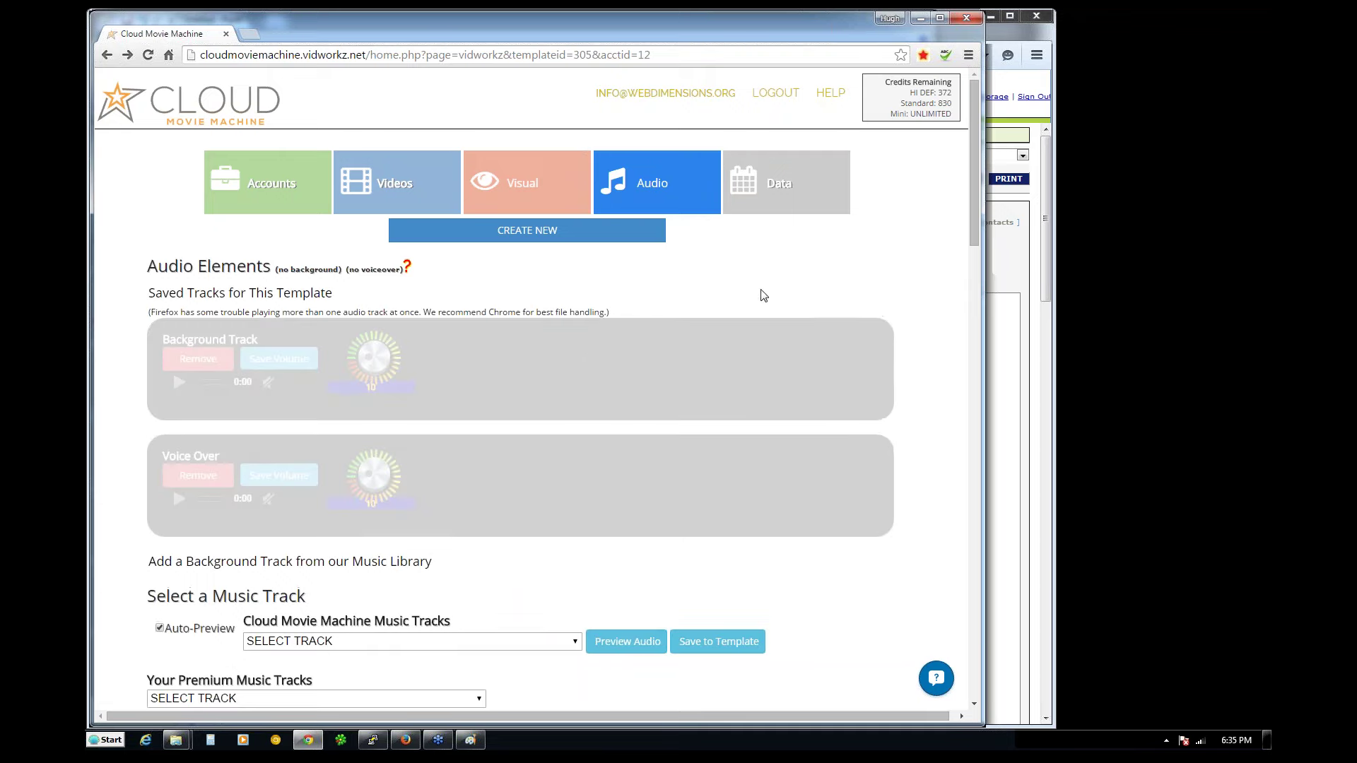
pyautogui.scroll(-5, 957, 279)
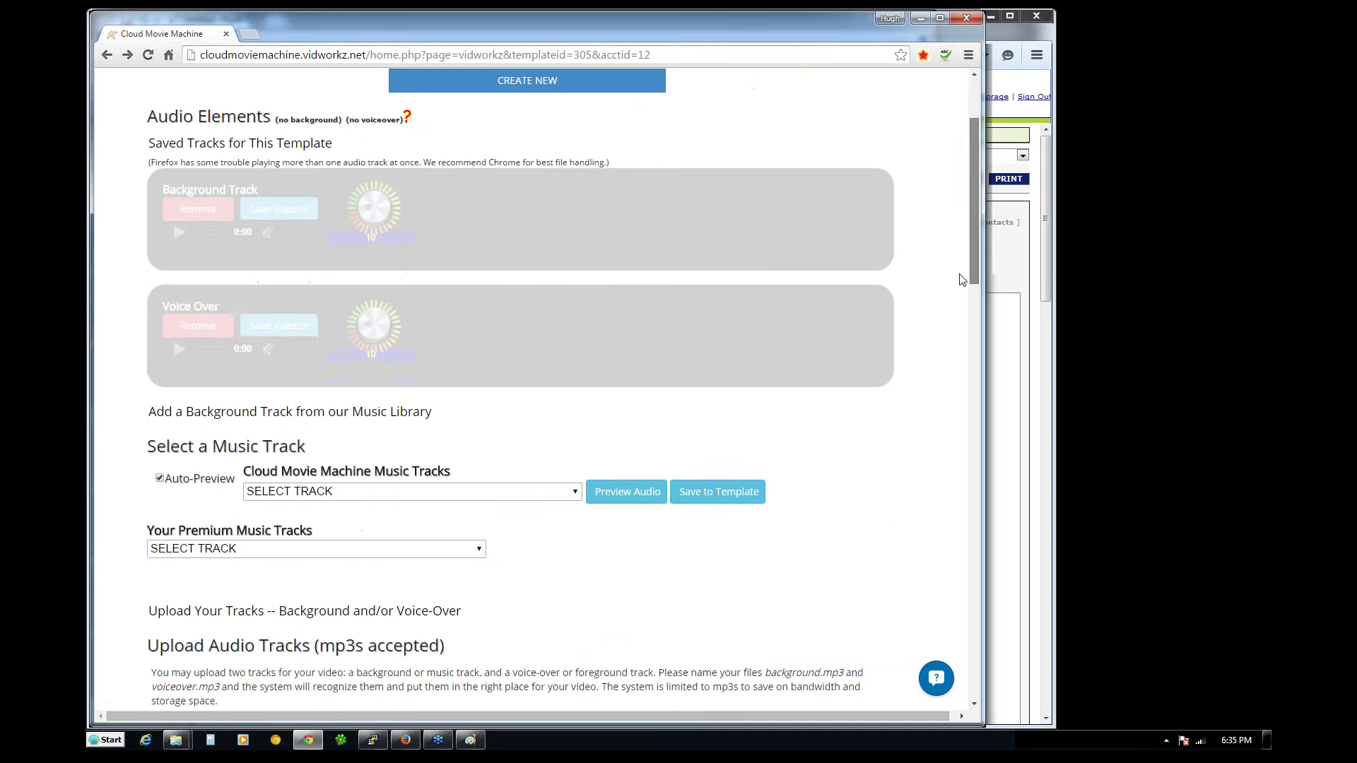
pyautogui.scroll(5, 583, 142)
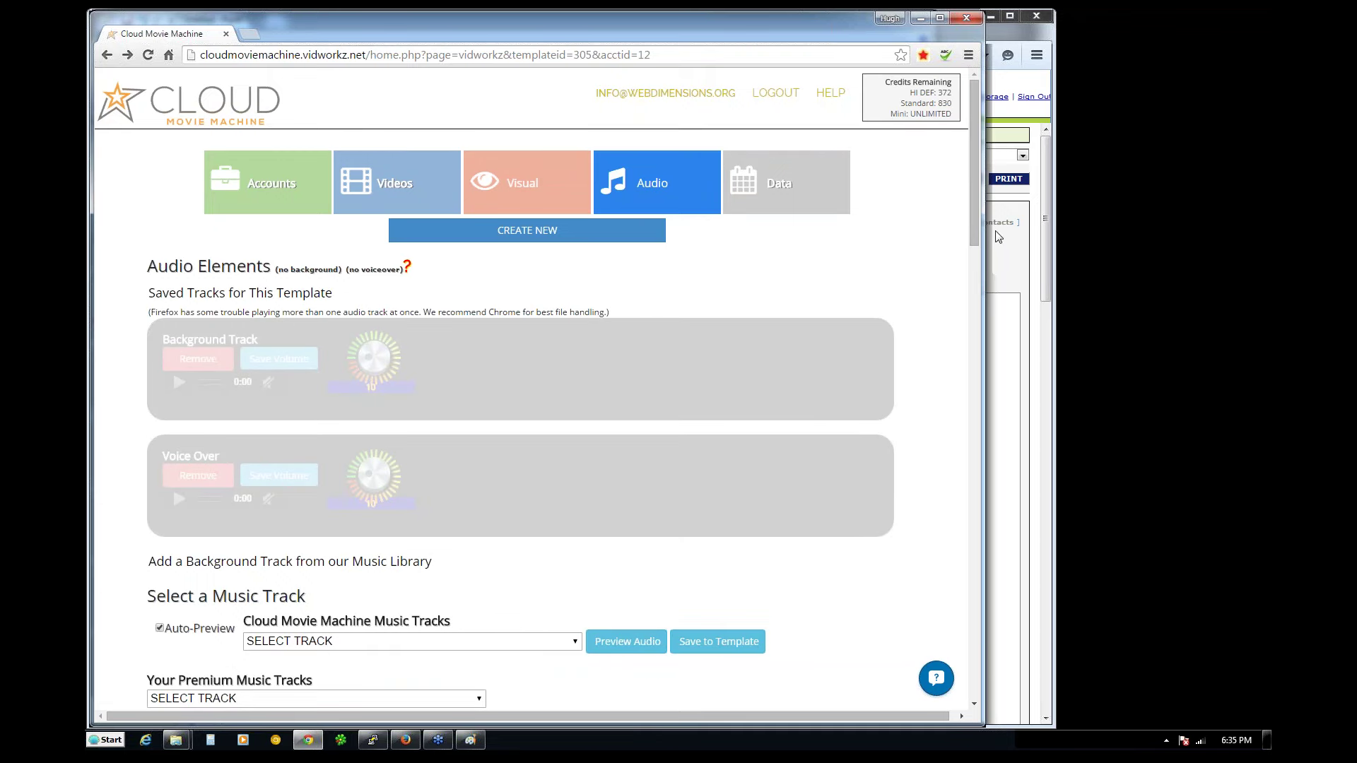
pyautogui.moveTo(970, 208); pyautogui.dragTo(948, 376)
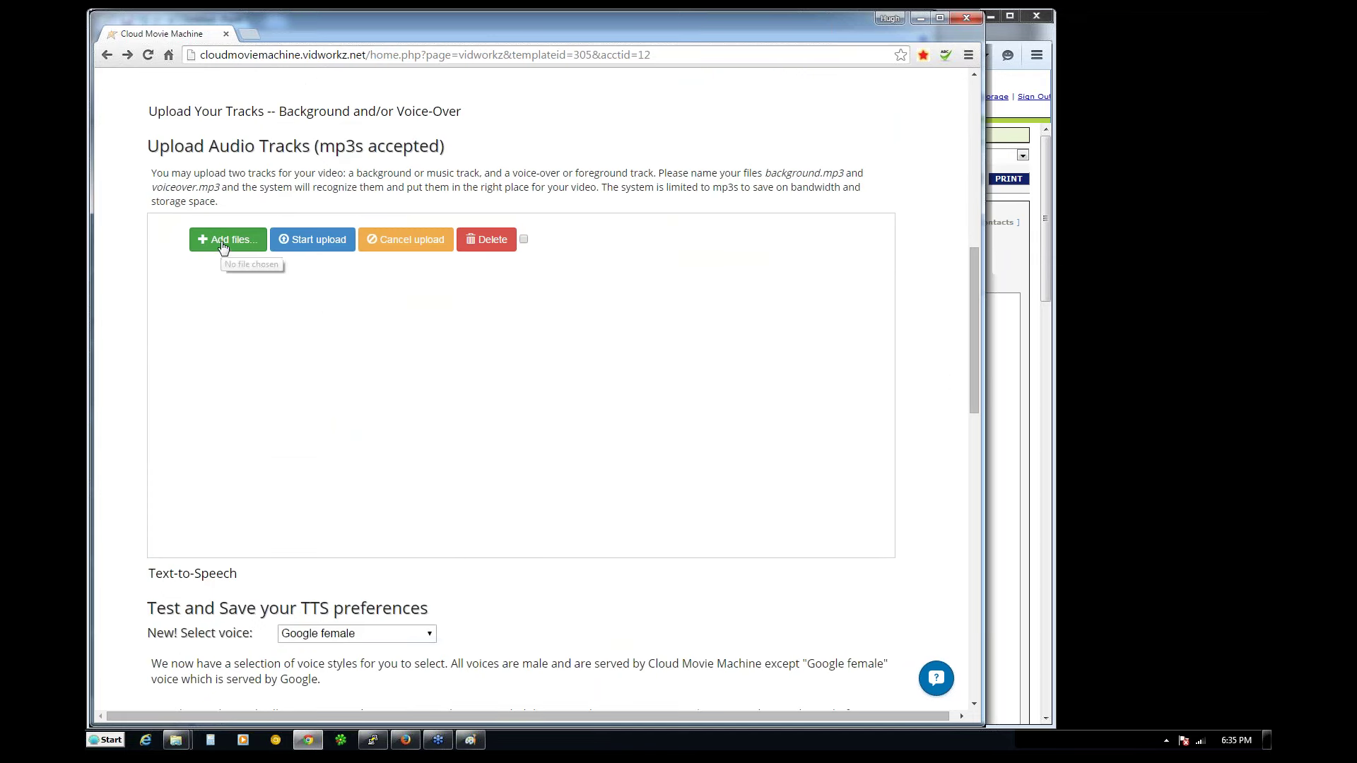
pyautogui.click(223, 243)
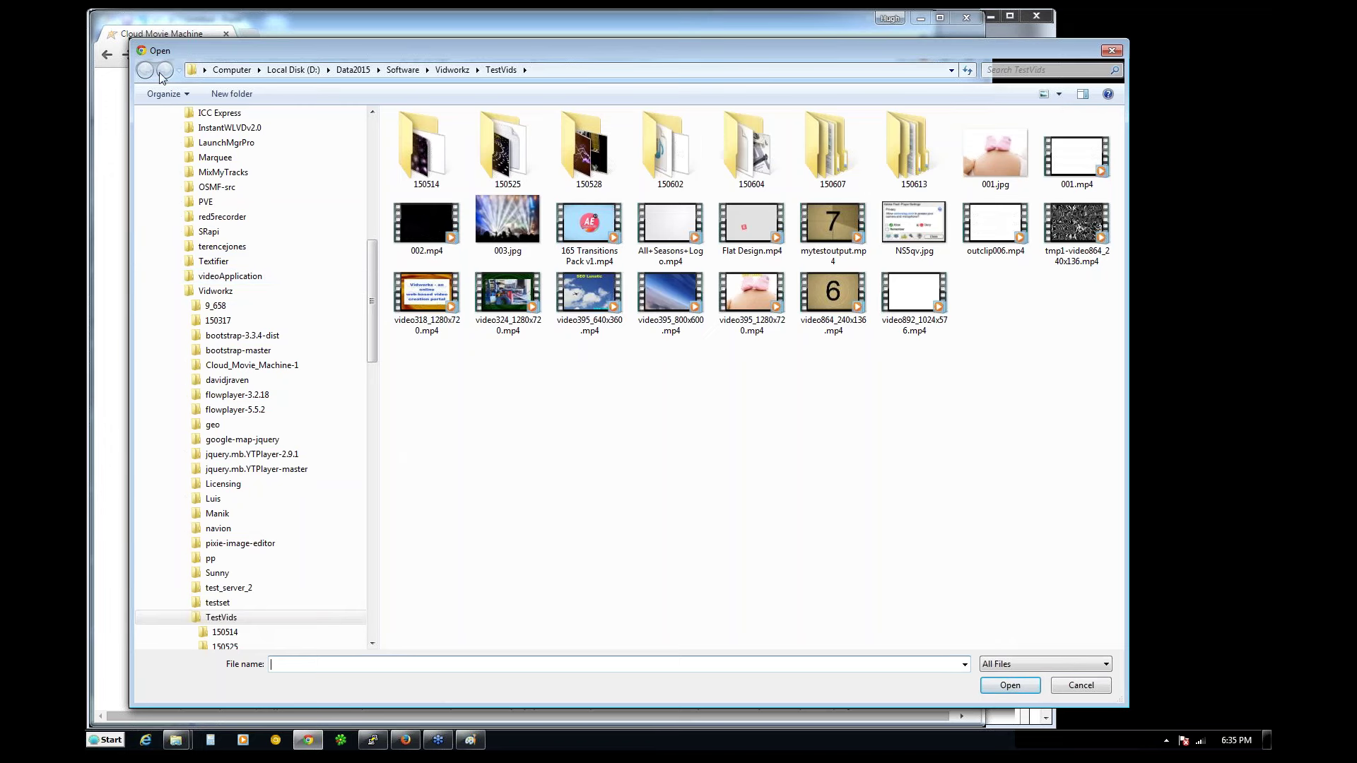
# - Add background.mp3 from the Vidworkz folder to the audio uploads and start uploading it
pyautogui.click(263, 291)
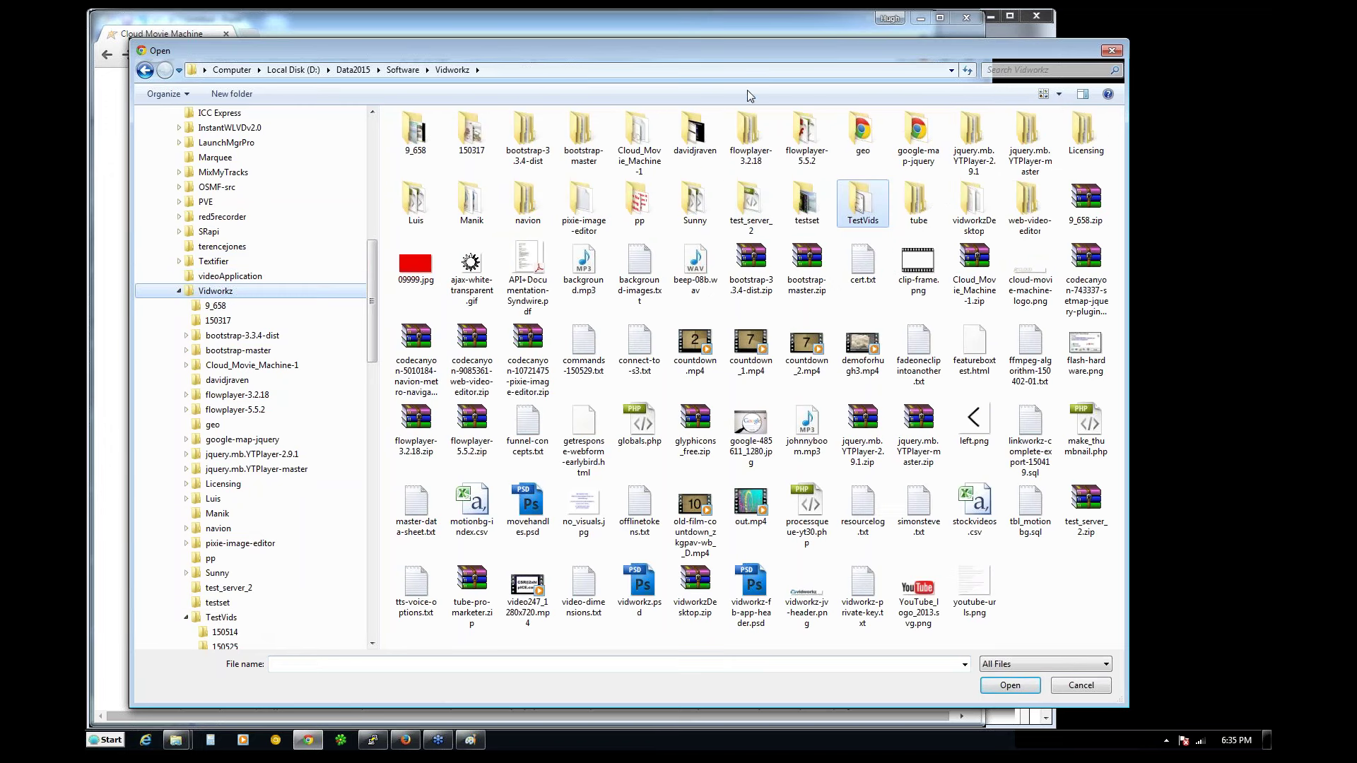
pyautogui.moveTo(739, 51); pyautogui.dragTo(702, 43)
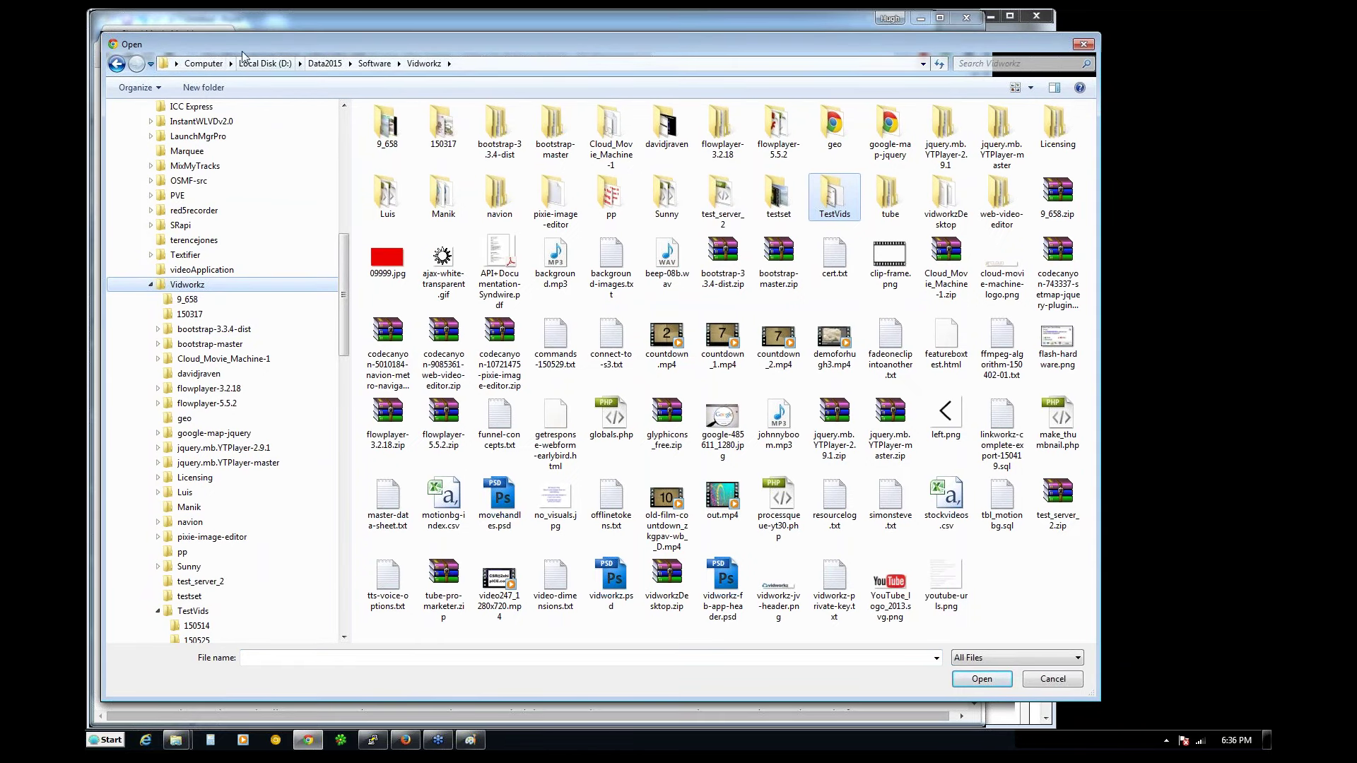
pyautogui.moveTo(102, 33); pyautogui.dragTo(240, 26)
pyautogui.moveTo(370, 46); pyautogui.dragTo(314, 36)
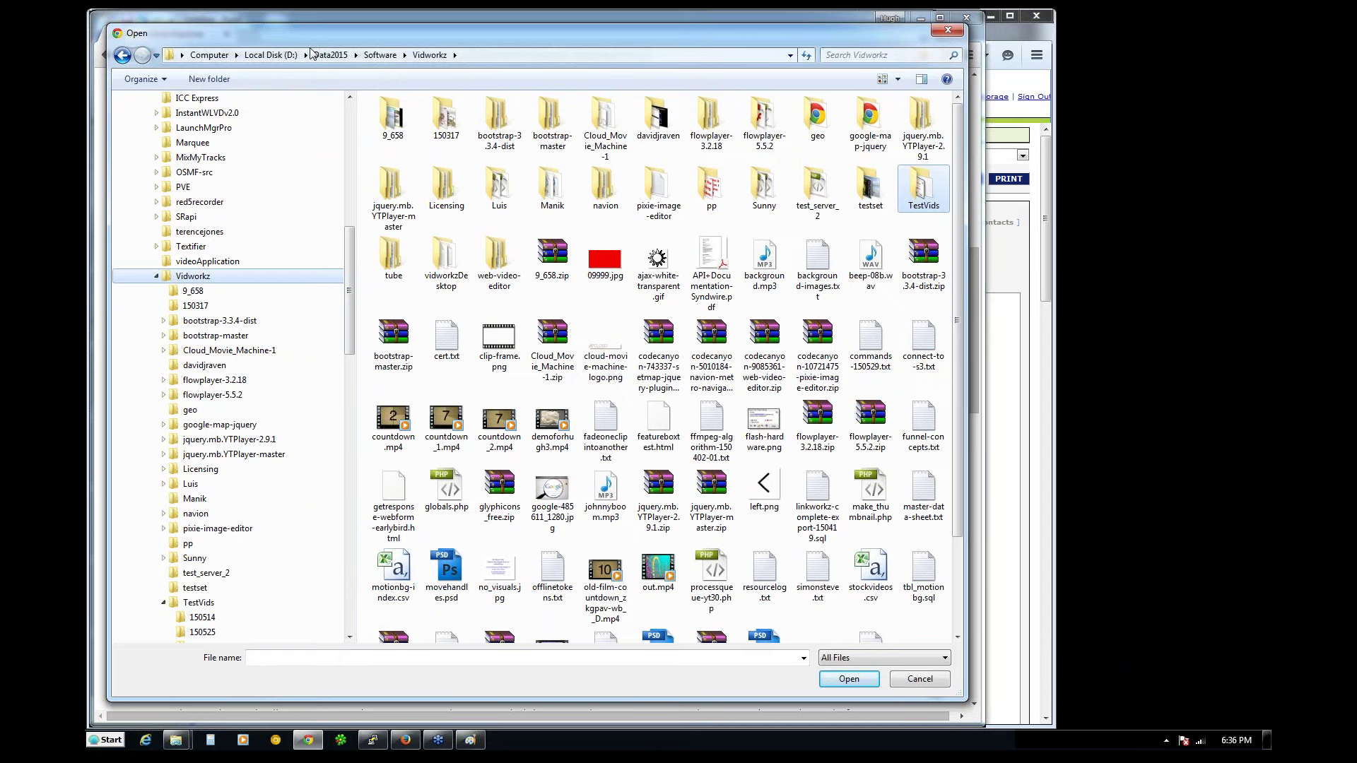
pyautogui.click(767, 271)
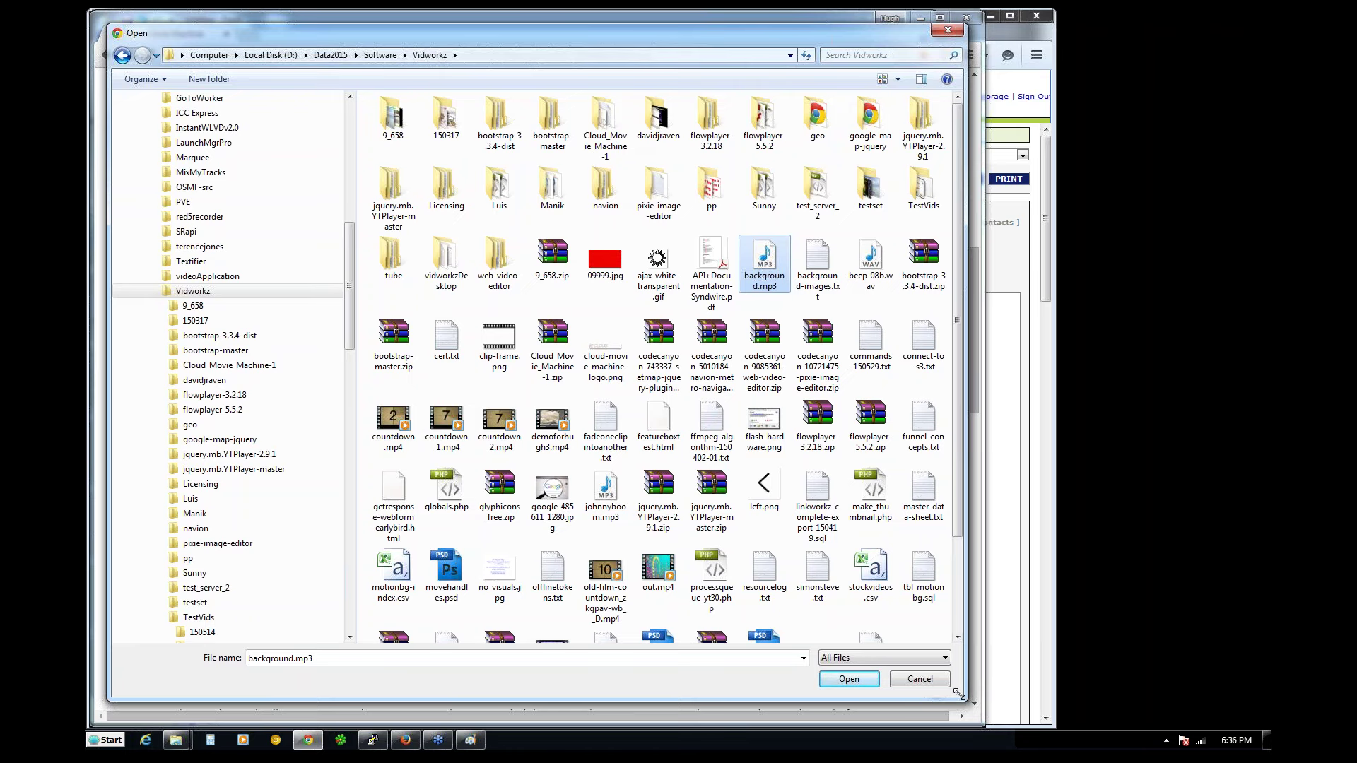
pyautogui.moveTo(958, 680); pyautogui.dragTo(883, 590)
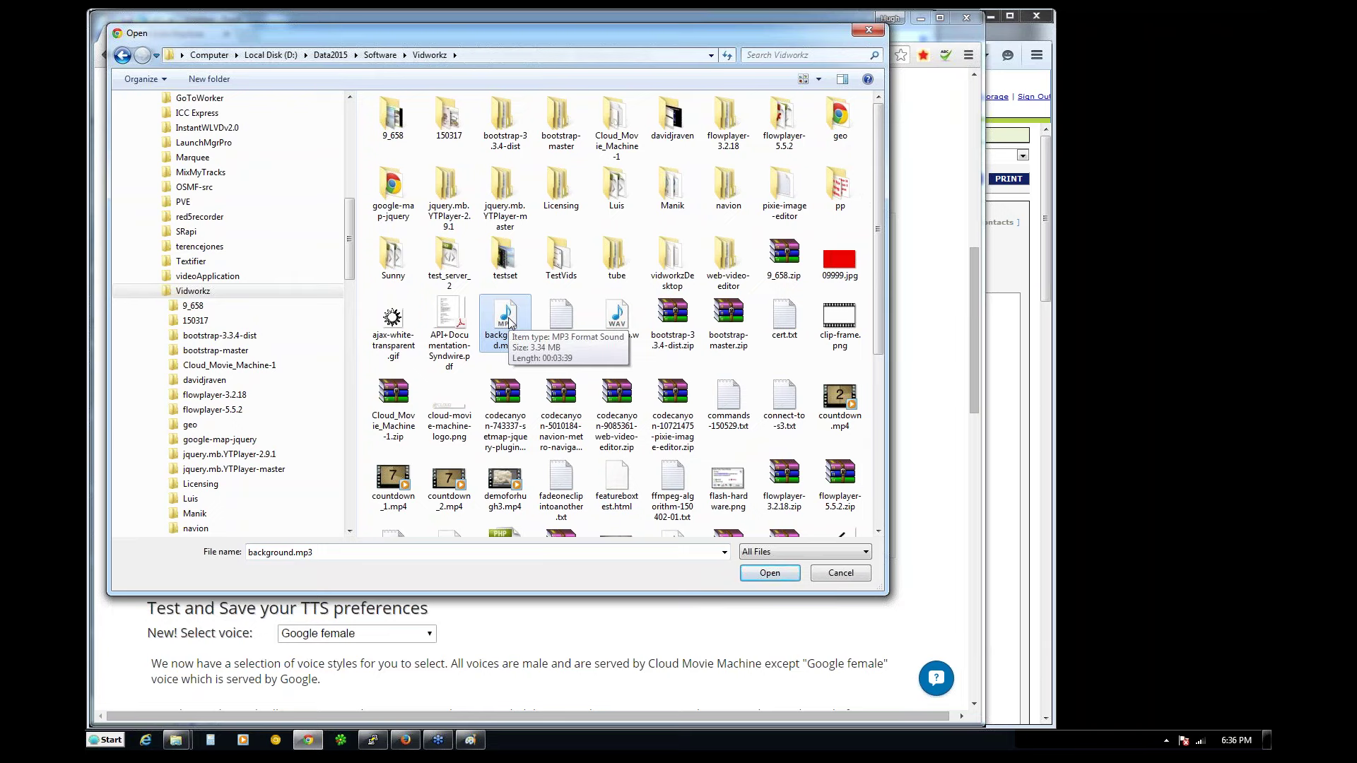
pyautogui.click(769, 575)
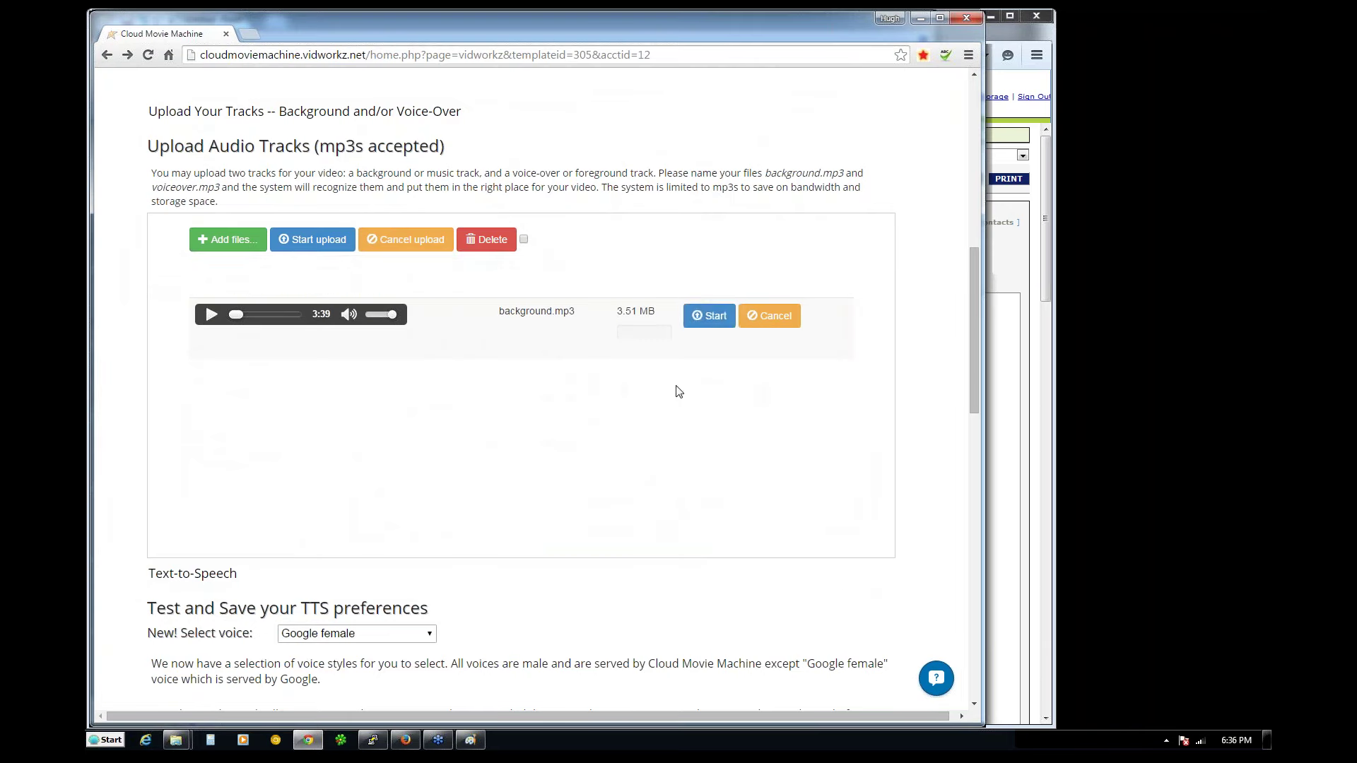
pyautogui.click(707, 325)
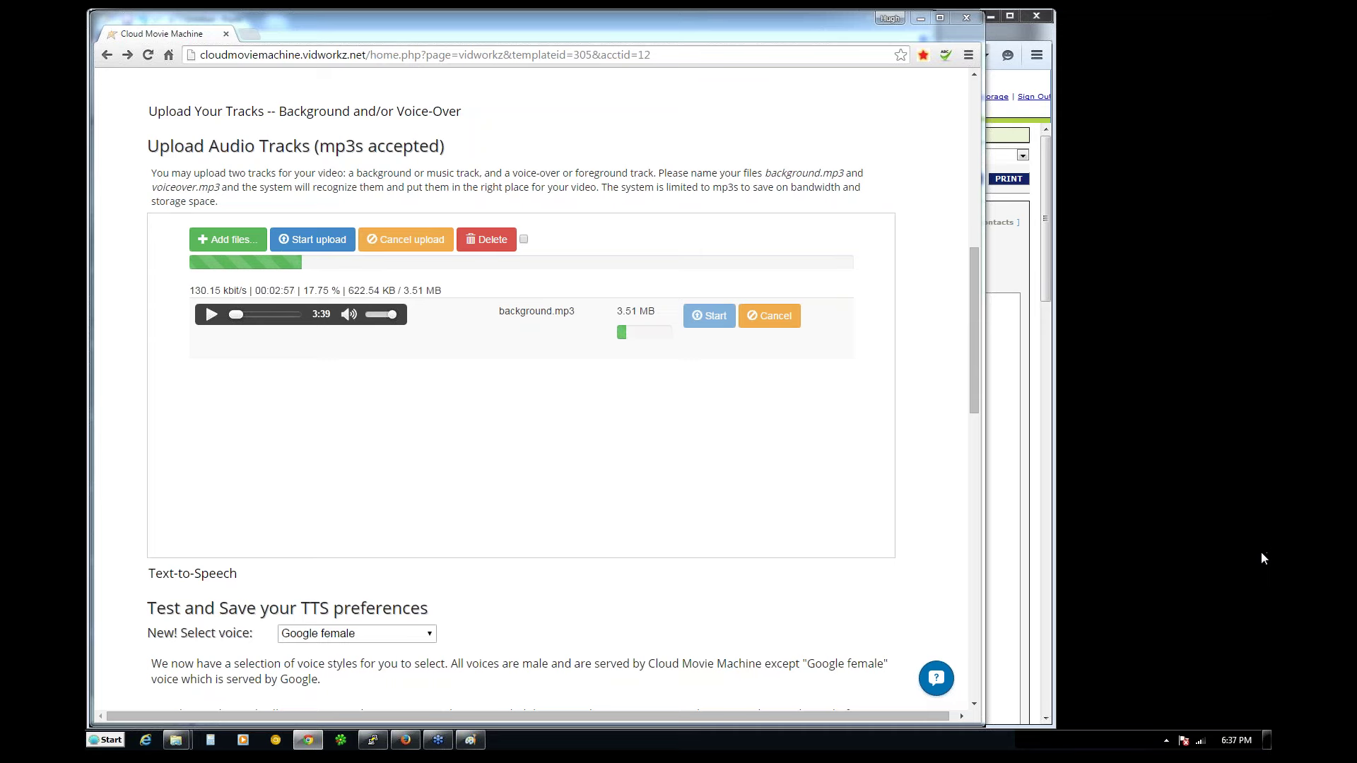
# - Review the main video settings of the Beats for Days template down to the geo location
pyautogui.moveTo(970, 225); pyautogui.dragTo(972, 83)
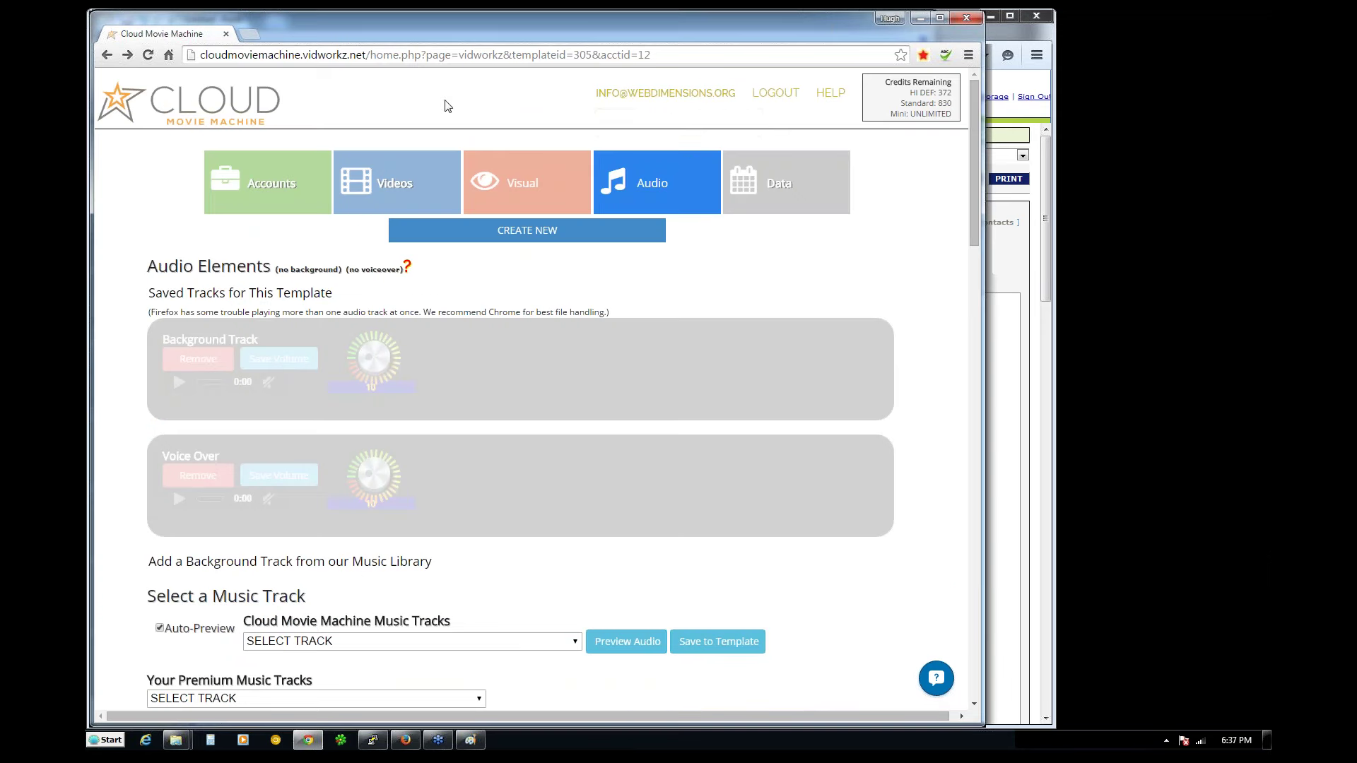
pyautogui.click(379, 188)
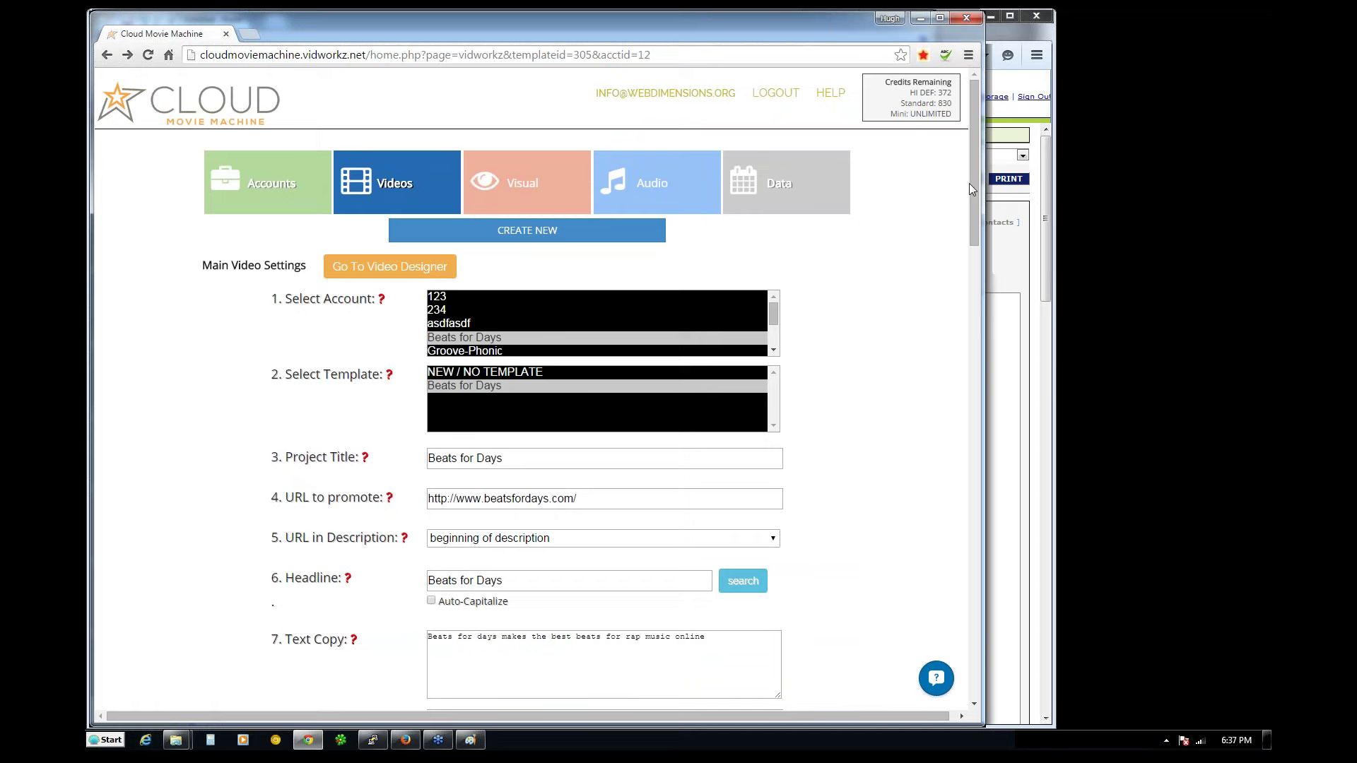
pyautogui.moveTo(974, 178); pyautogui.dragTo(966, 311)
pyautogui.scroll(1, 965, 311)
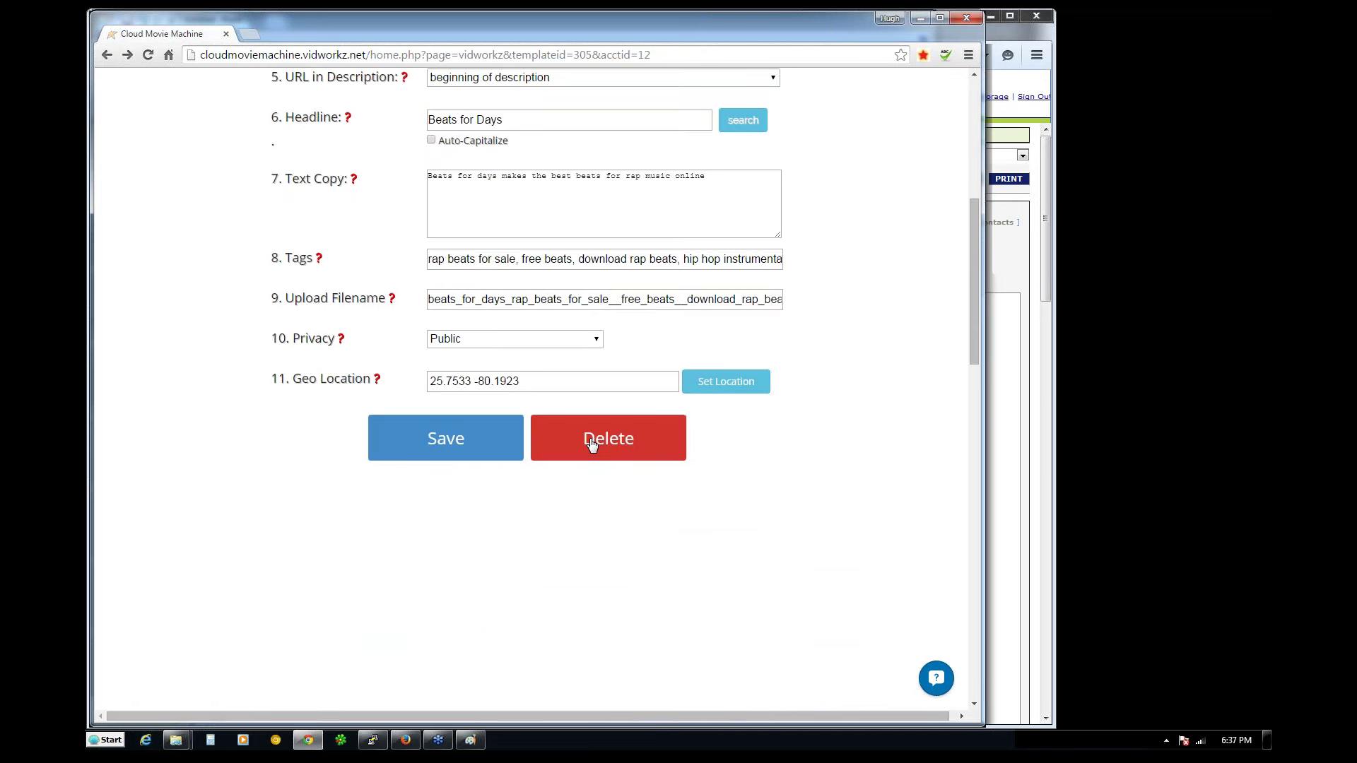
pyautogui.moveTo(977, 347); pyautogui.dragTo(977, 201)
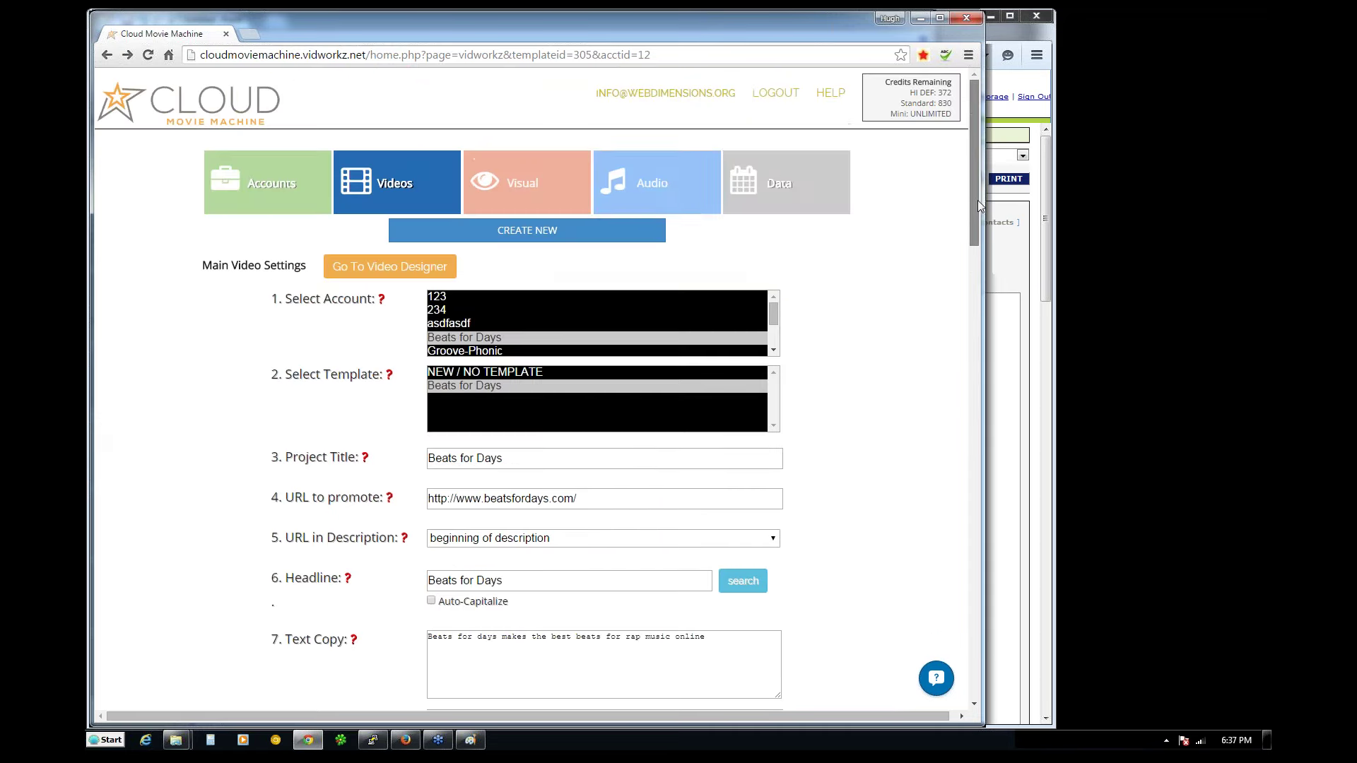
# - Check the upload progress of background.mp3 in the template's audio elements
pyautogui.click(645, 182)
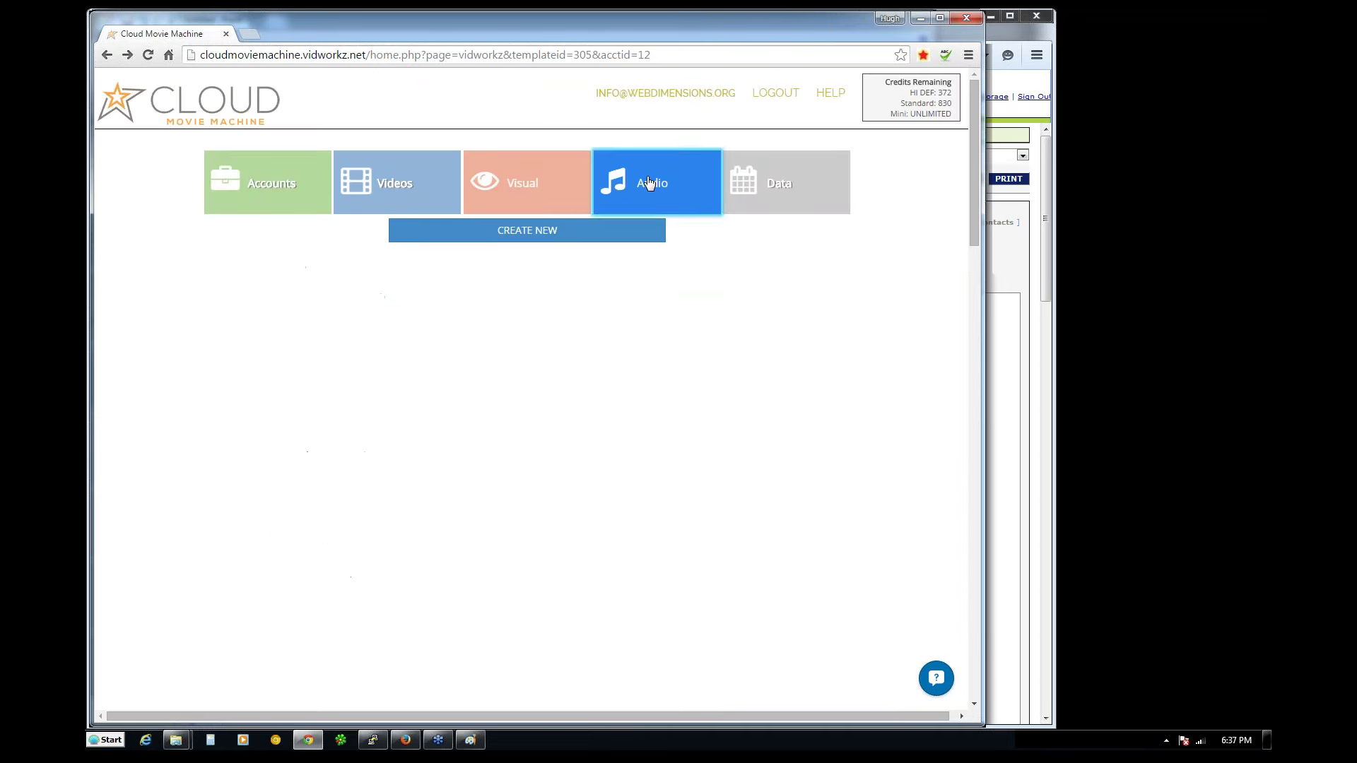
pyautogui.moveTo(974, 202); pyautogui.dragTo(958, 351)
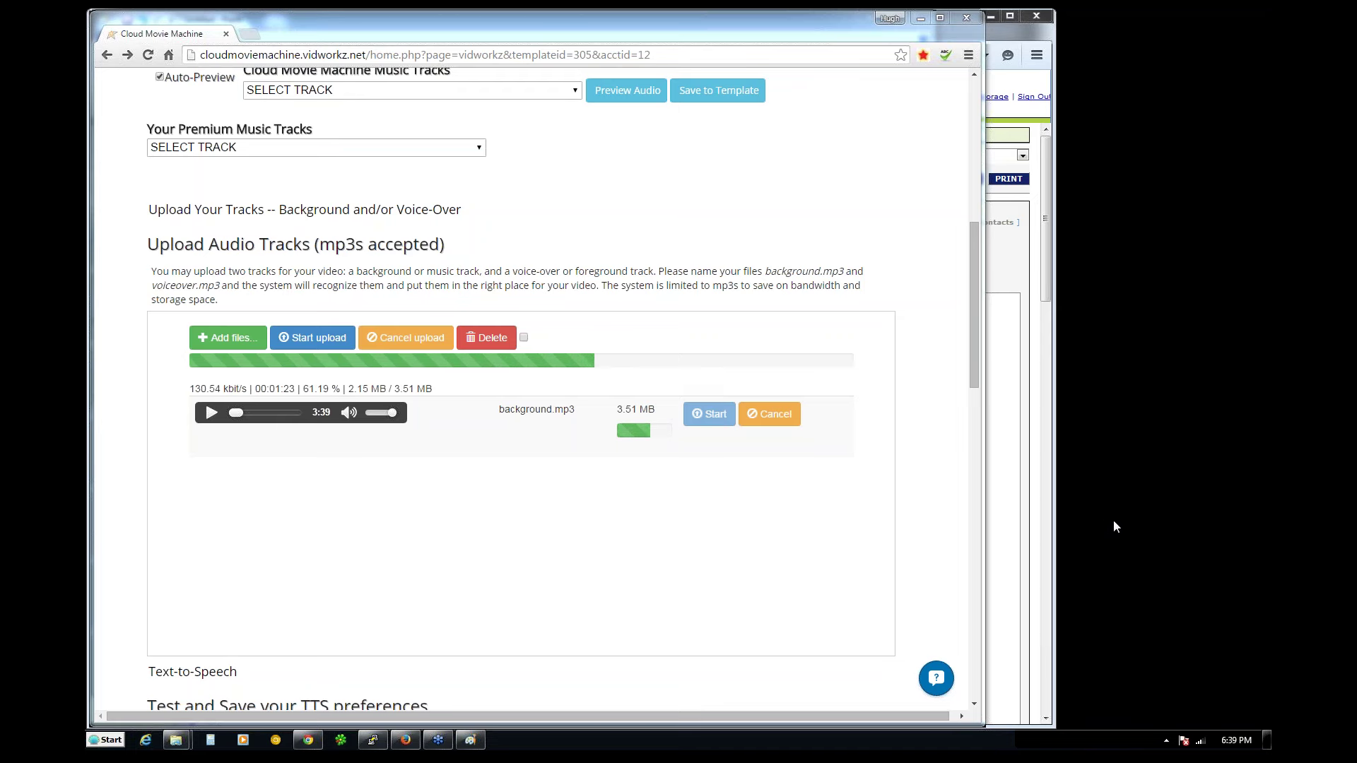
pyautogui.moveTo(970, 338); pyautogui.dragTo(971, 184)
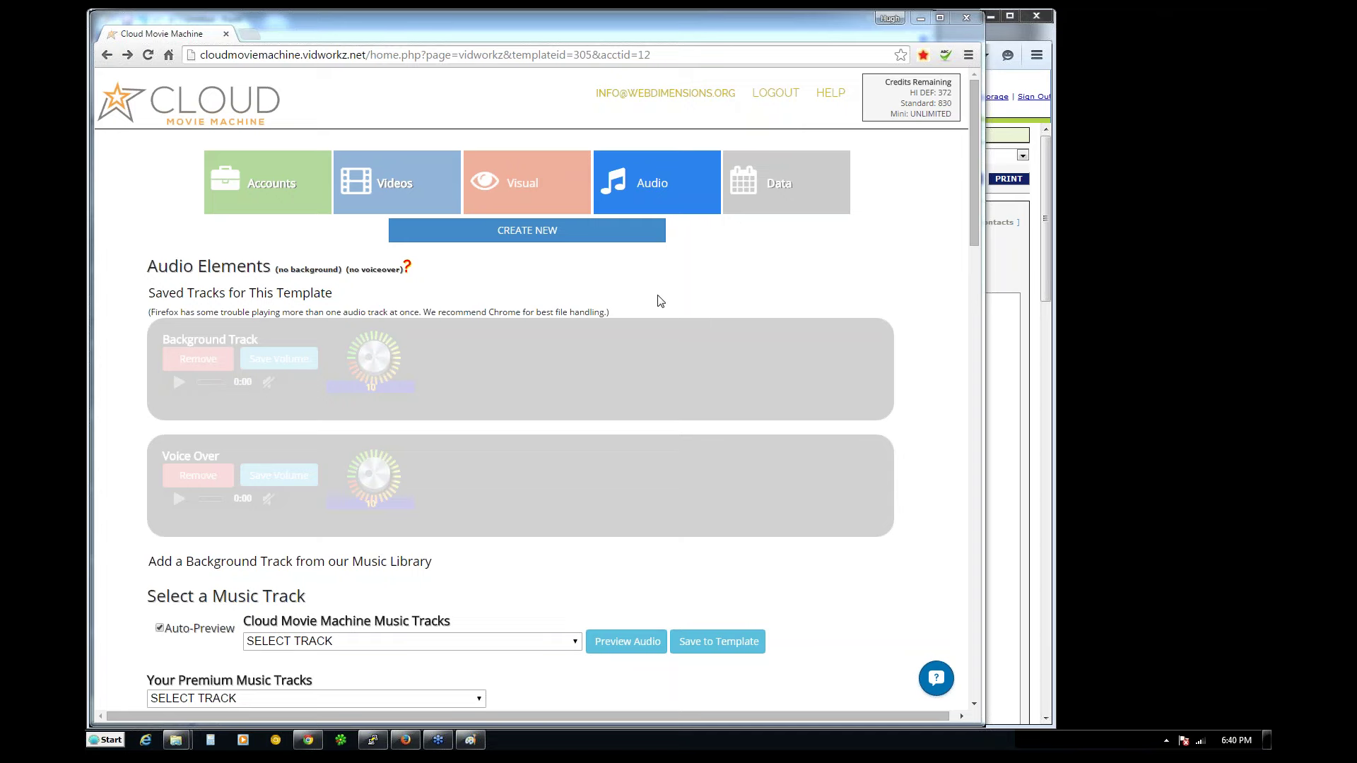
# - Return to the Clip Editor in the visuals, view the form for adding a video and close it
pyautogui.click(498, 179)
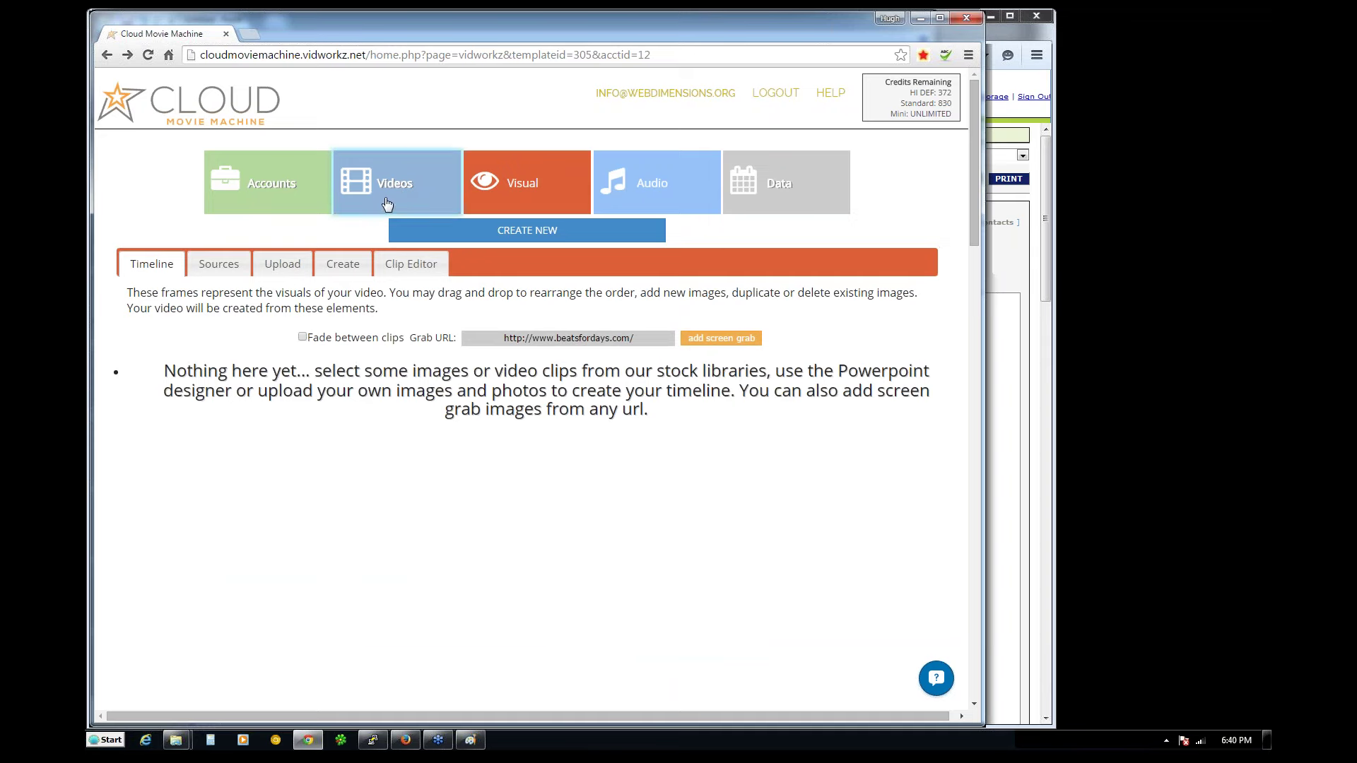
pyautogui.click(405, 266)
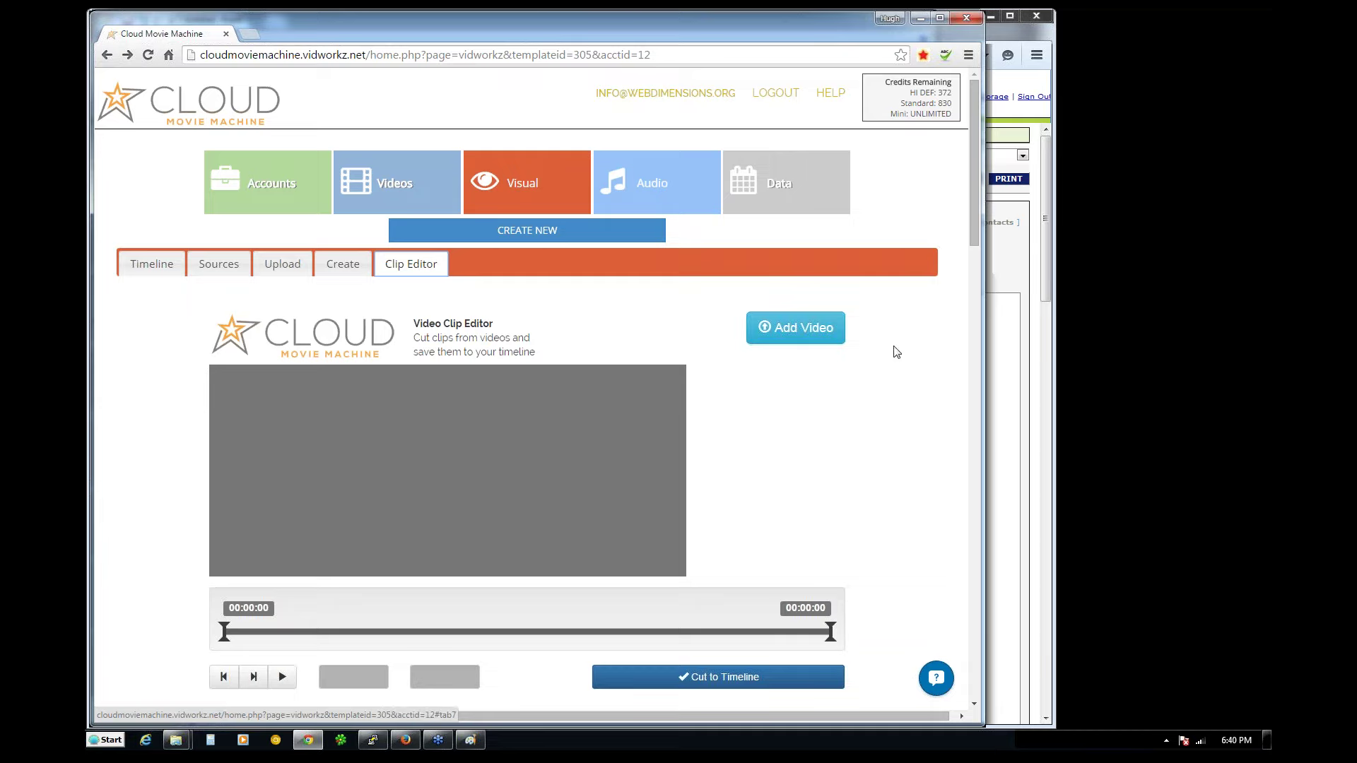
pyautogui.click(803, 329)
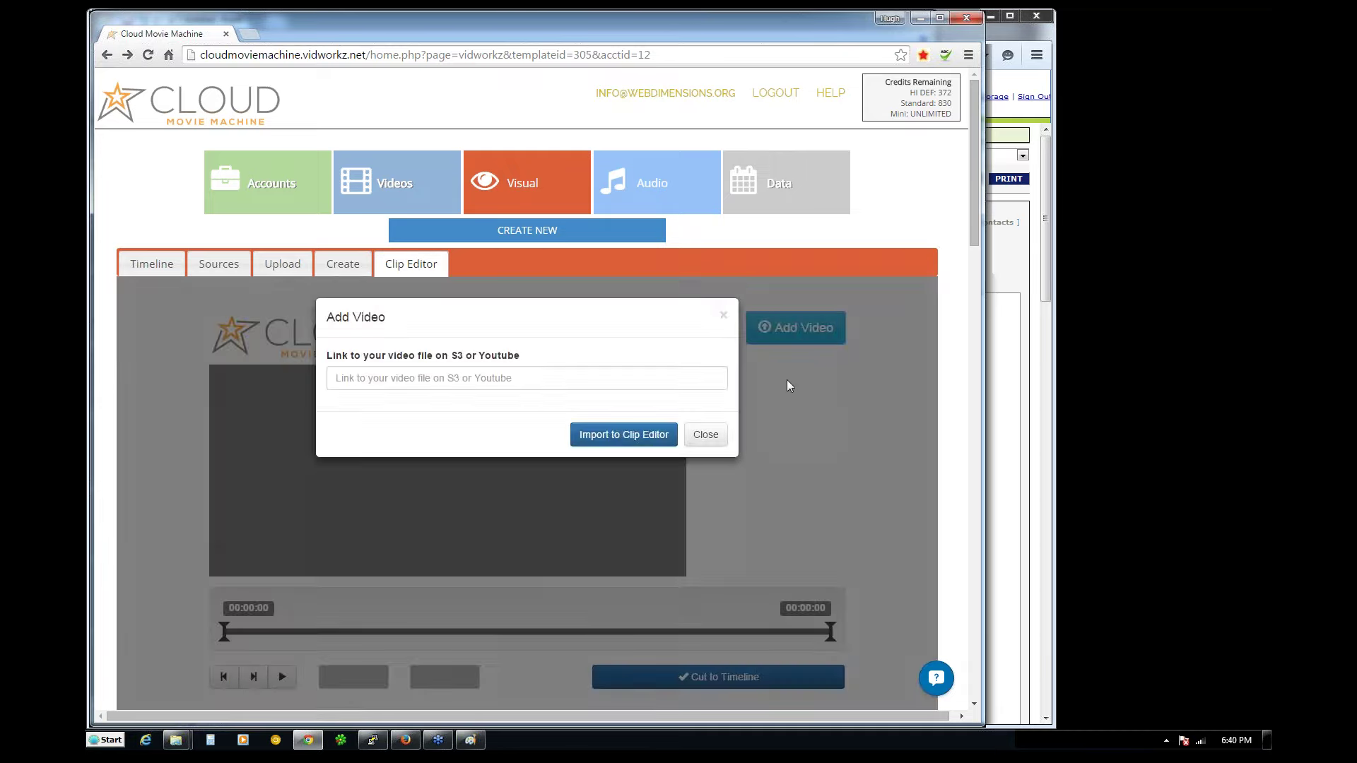
pyautogui.click(705, 434)
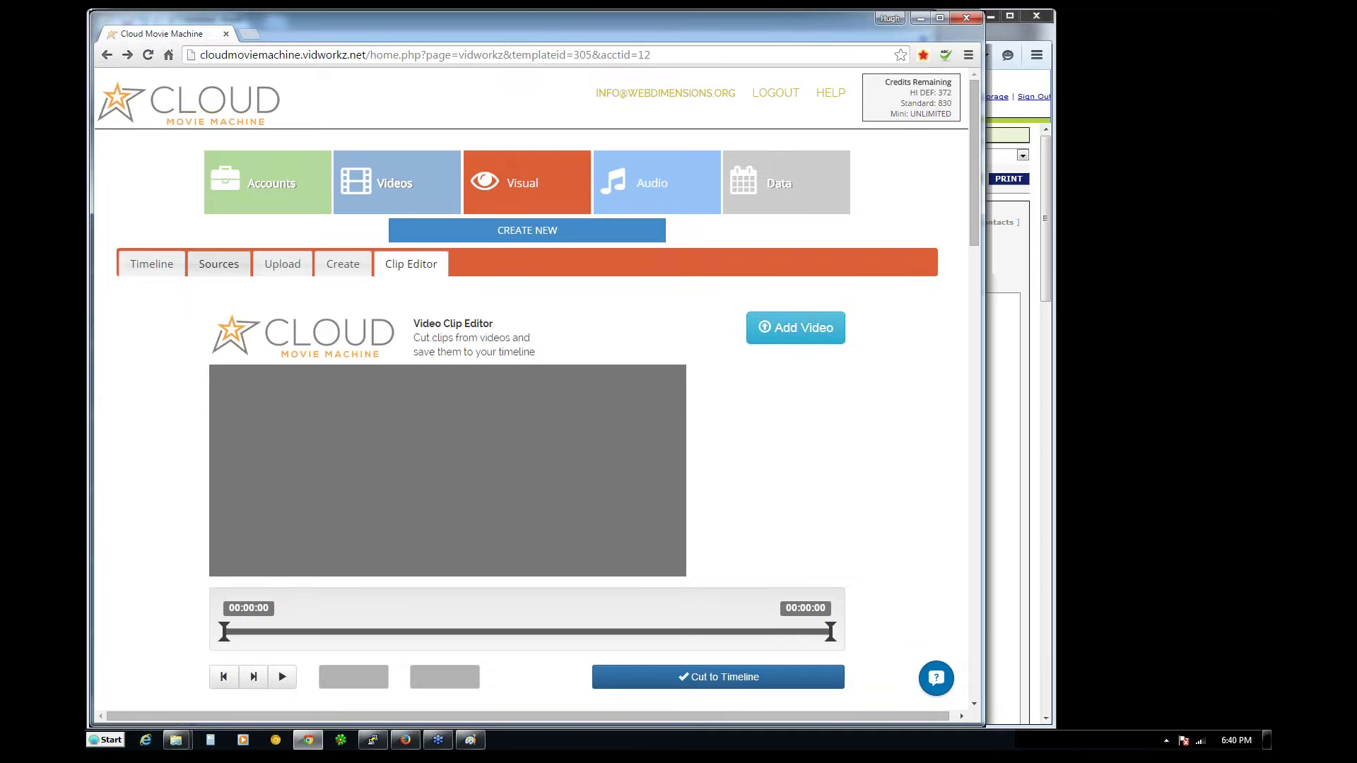
# - Open the Slide Creator, view the new image options including uploading from the computer, and close the designer without creating anything
pyautogui.click(343, 265)
pyautogui.click(531, 428)
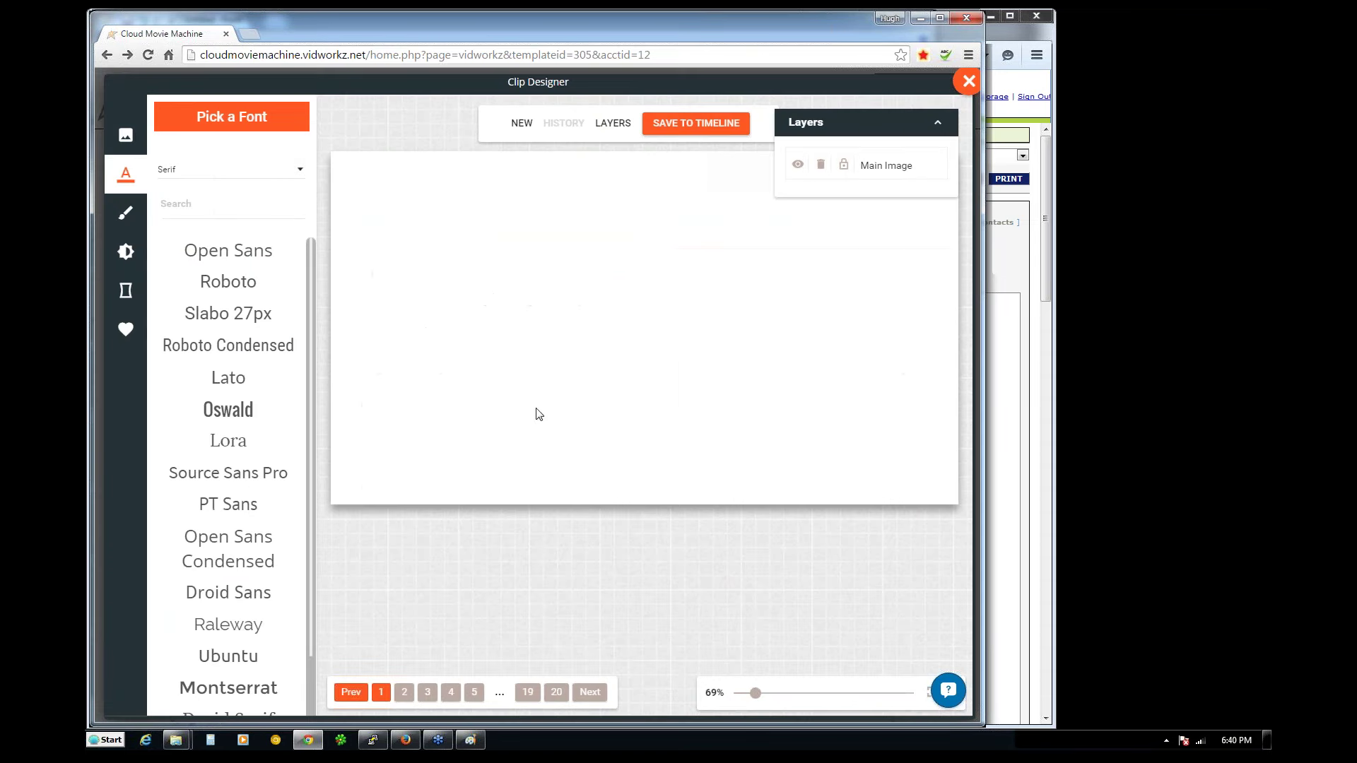
pyautogui.click(523, 125)
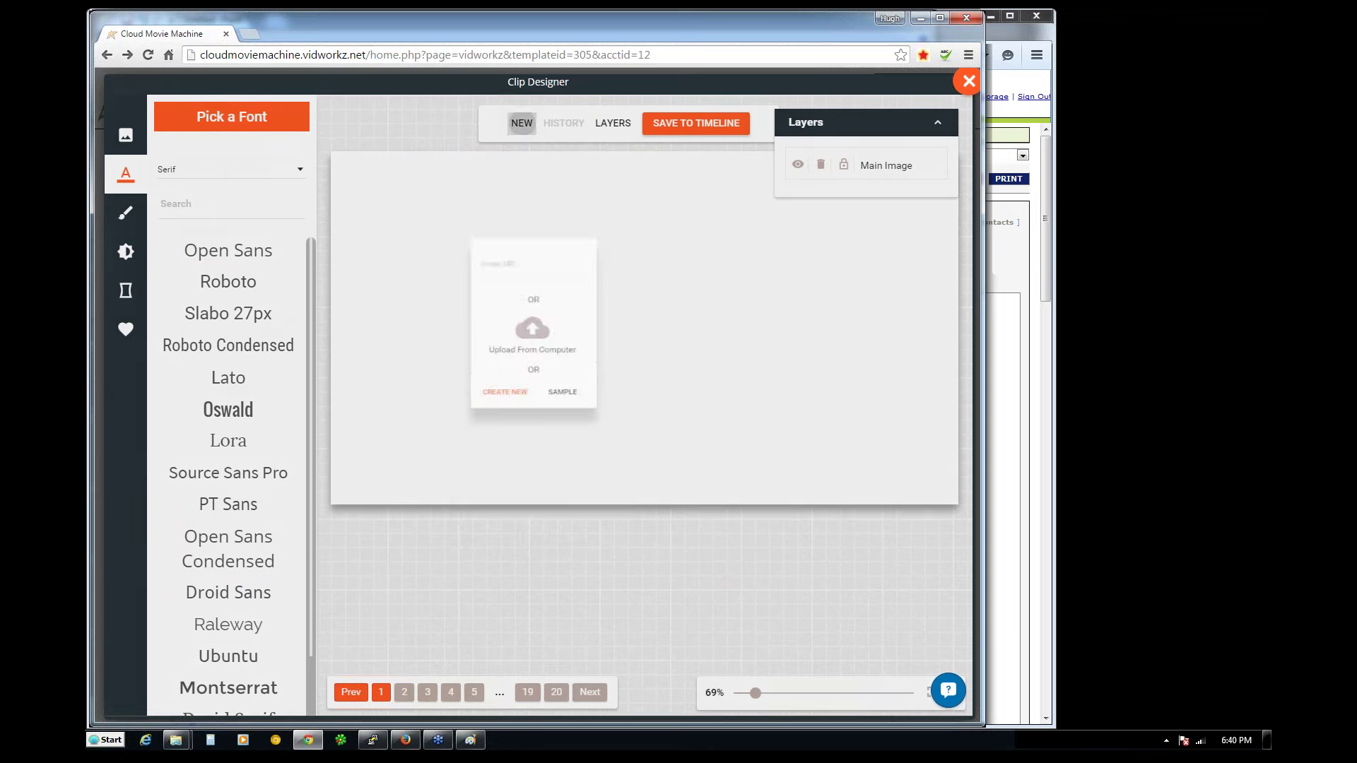
pyautogui.click(533, 415)
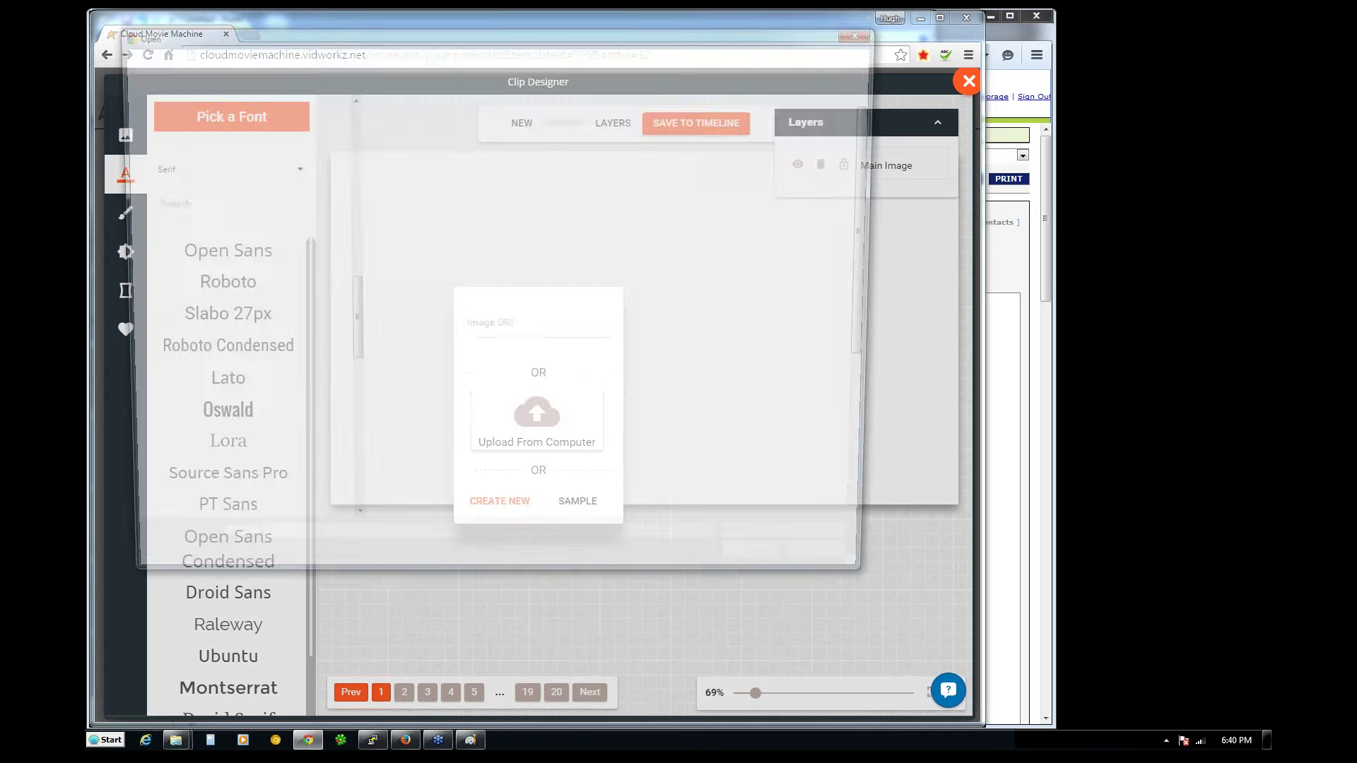
pyautogui.press('Escape')
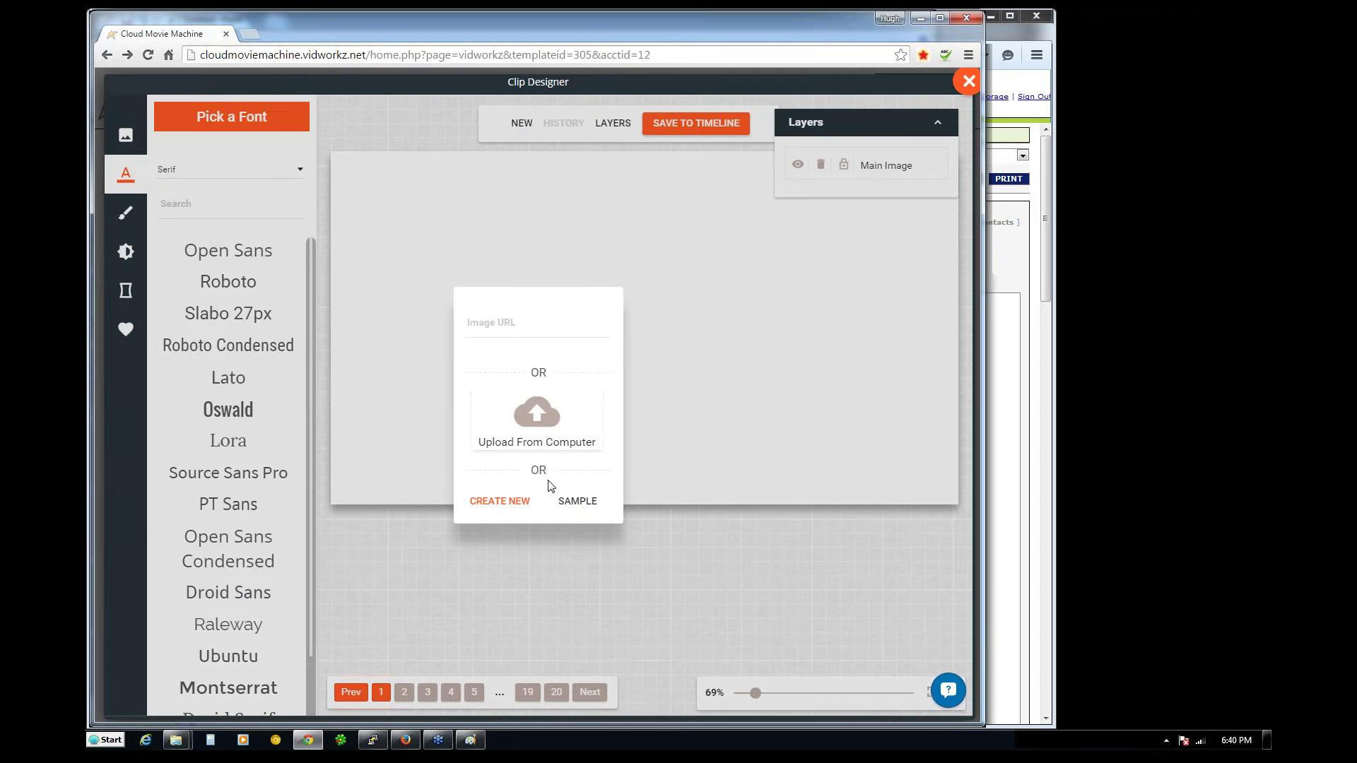
pyautogui.click(693, 377)
pyautogui.click(958, 88)
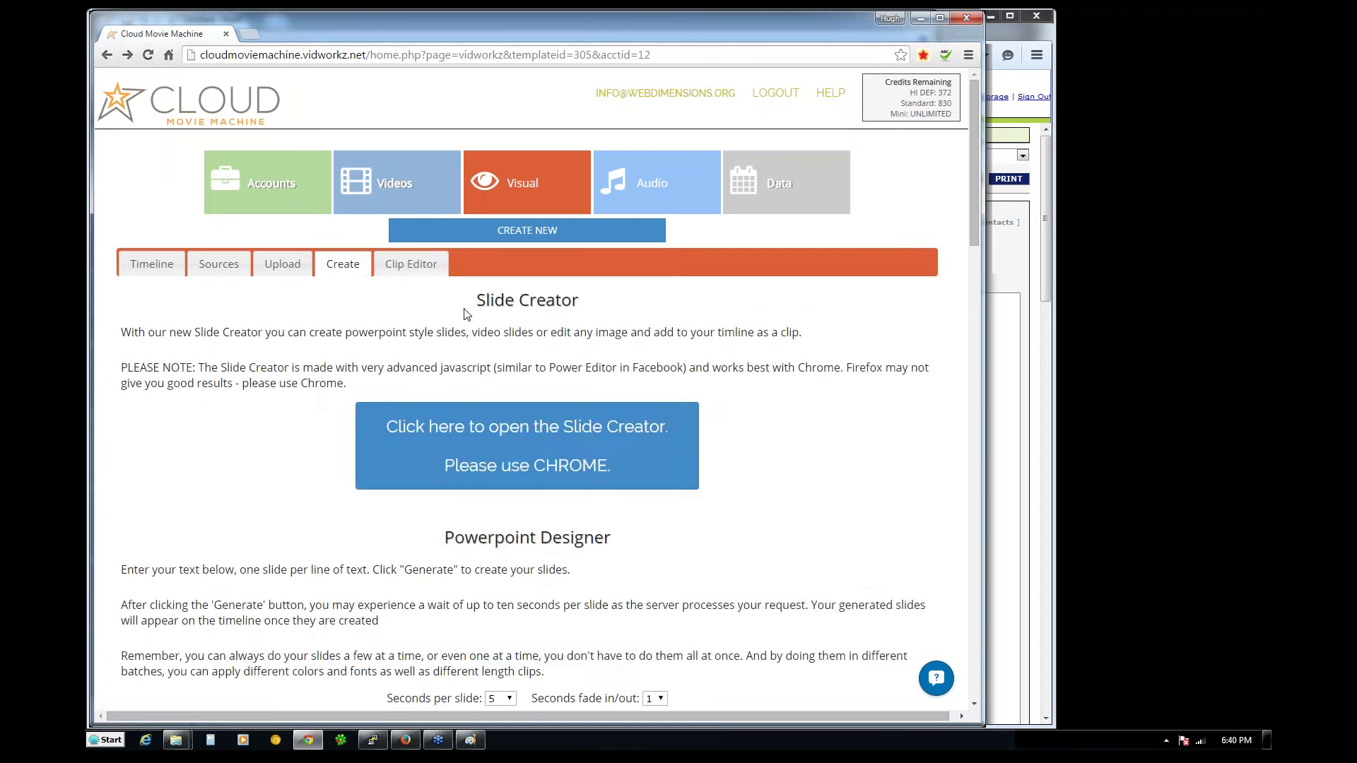
# - In the Clip Editor, view the previously used S3 and YouTube links offered for adding a video and close the form
pyautogui.click(396, 266)
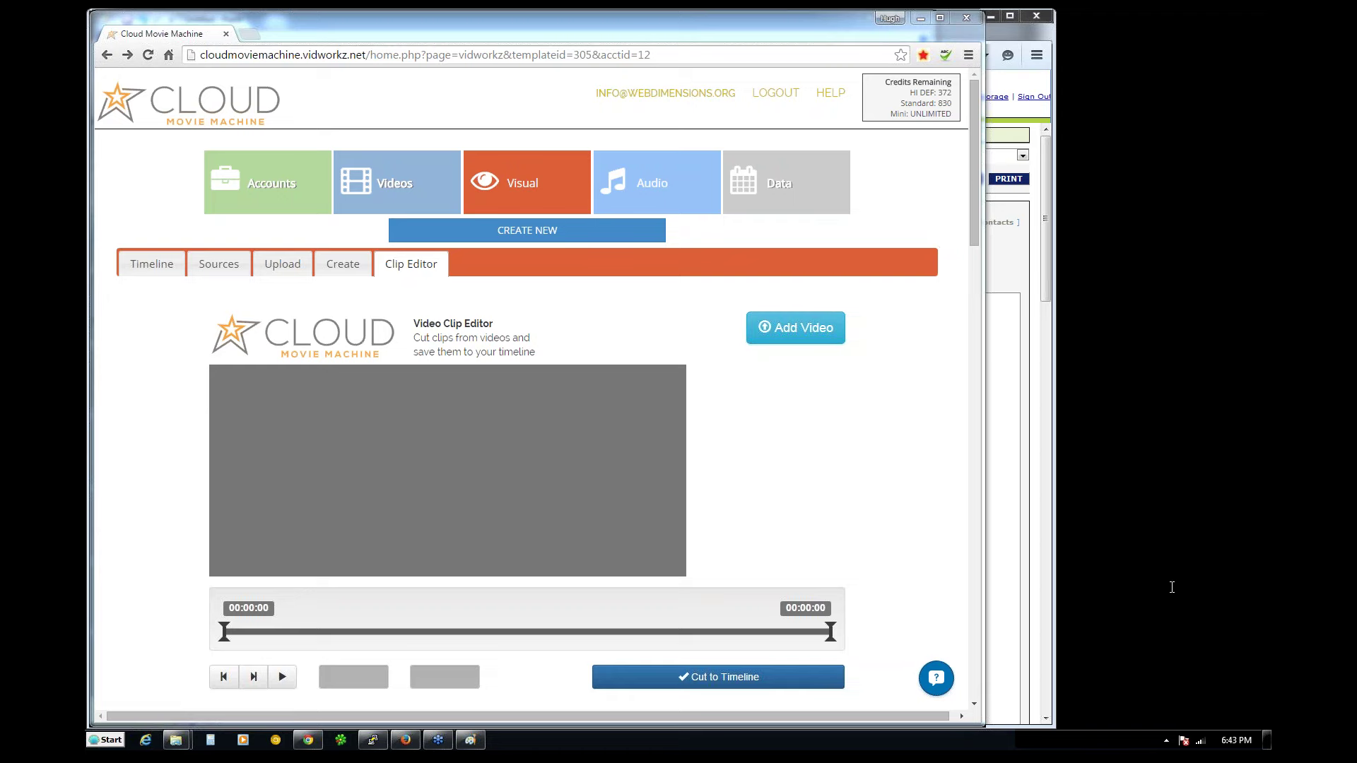
pyautogui.click(795, 327)
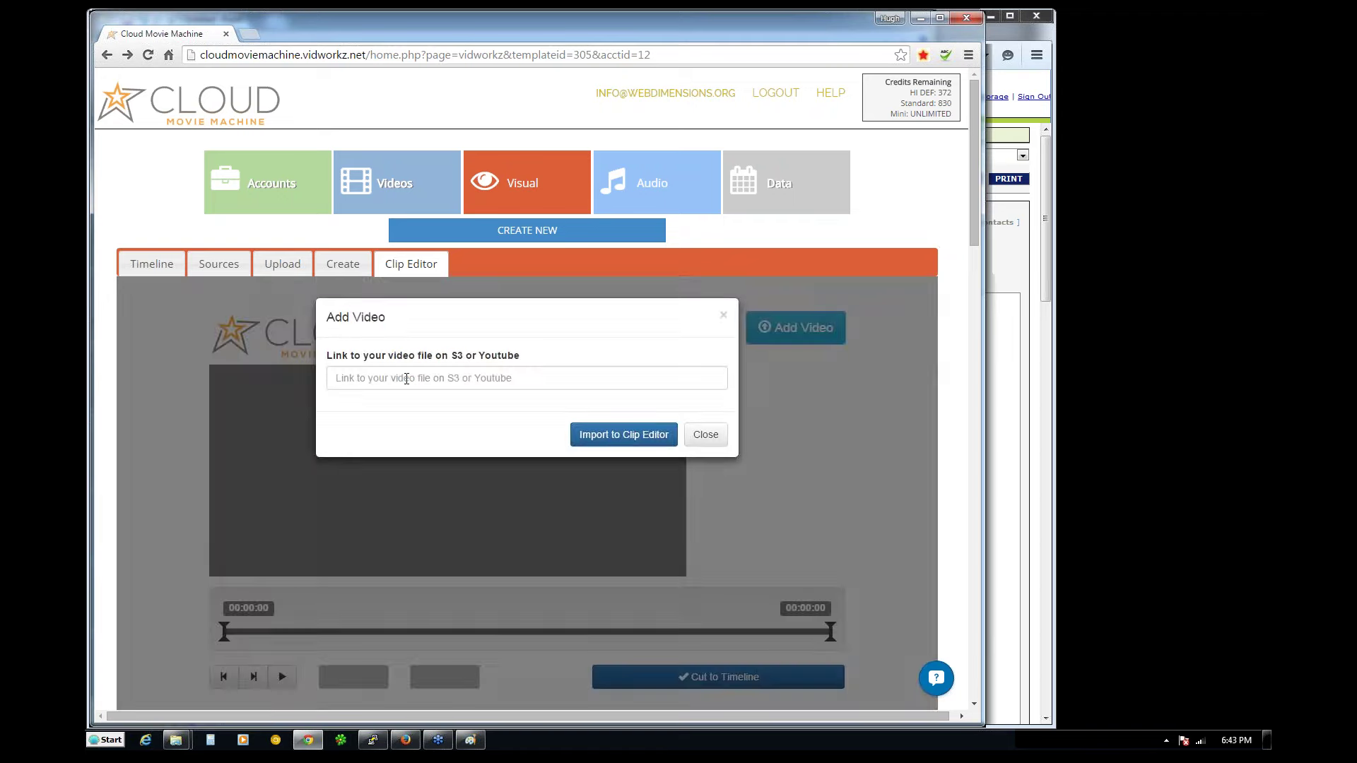
pyautogui.click(406, 378)
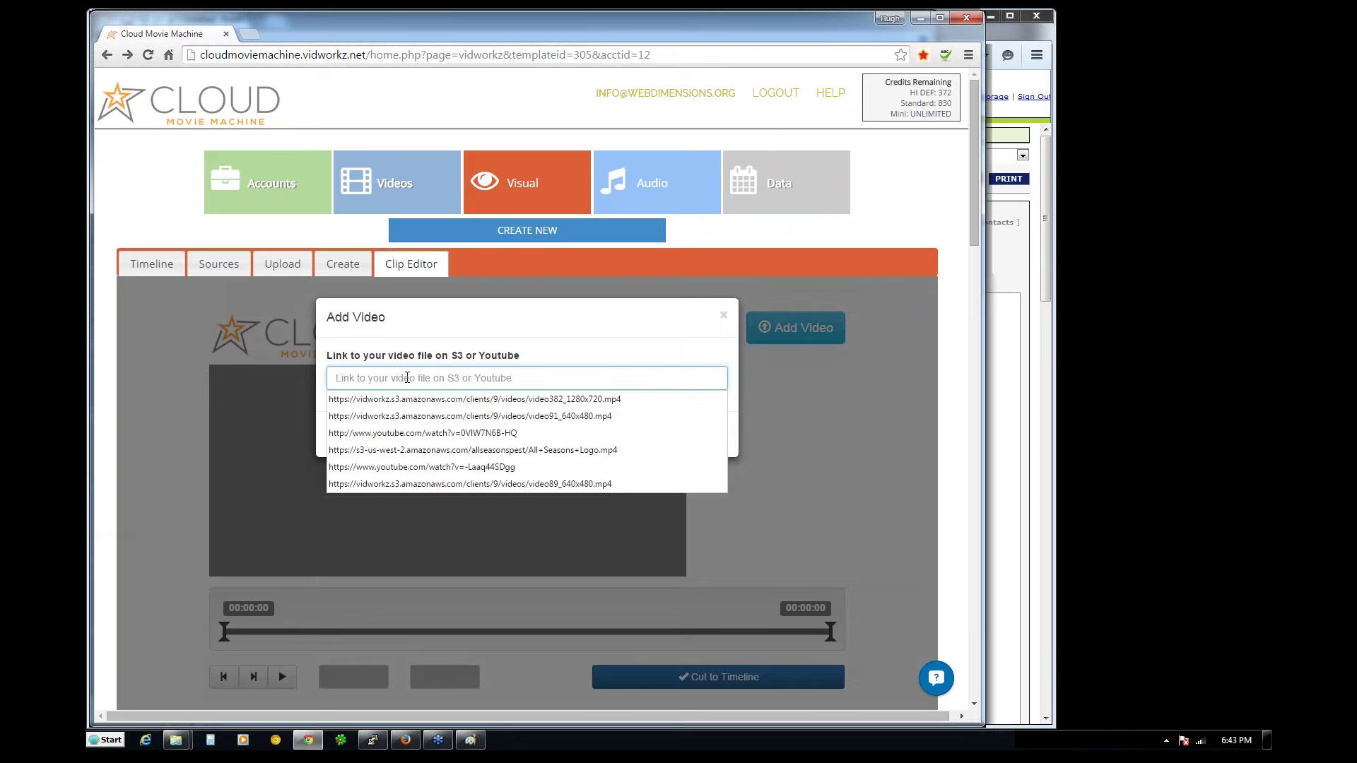
pyautogui.click(610, 333)
pyautogui.click(706, 435)
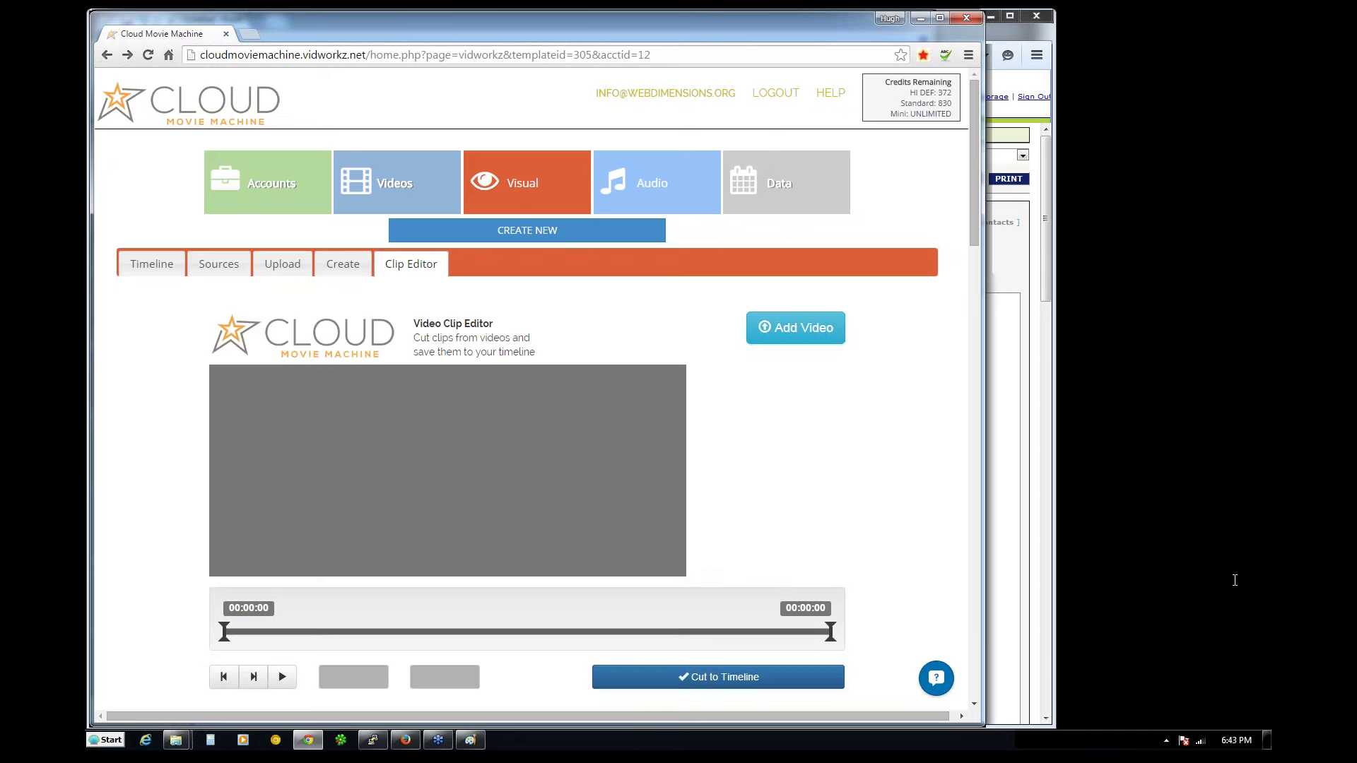